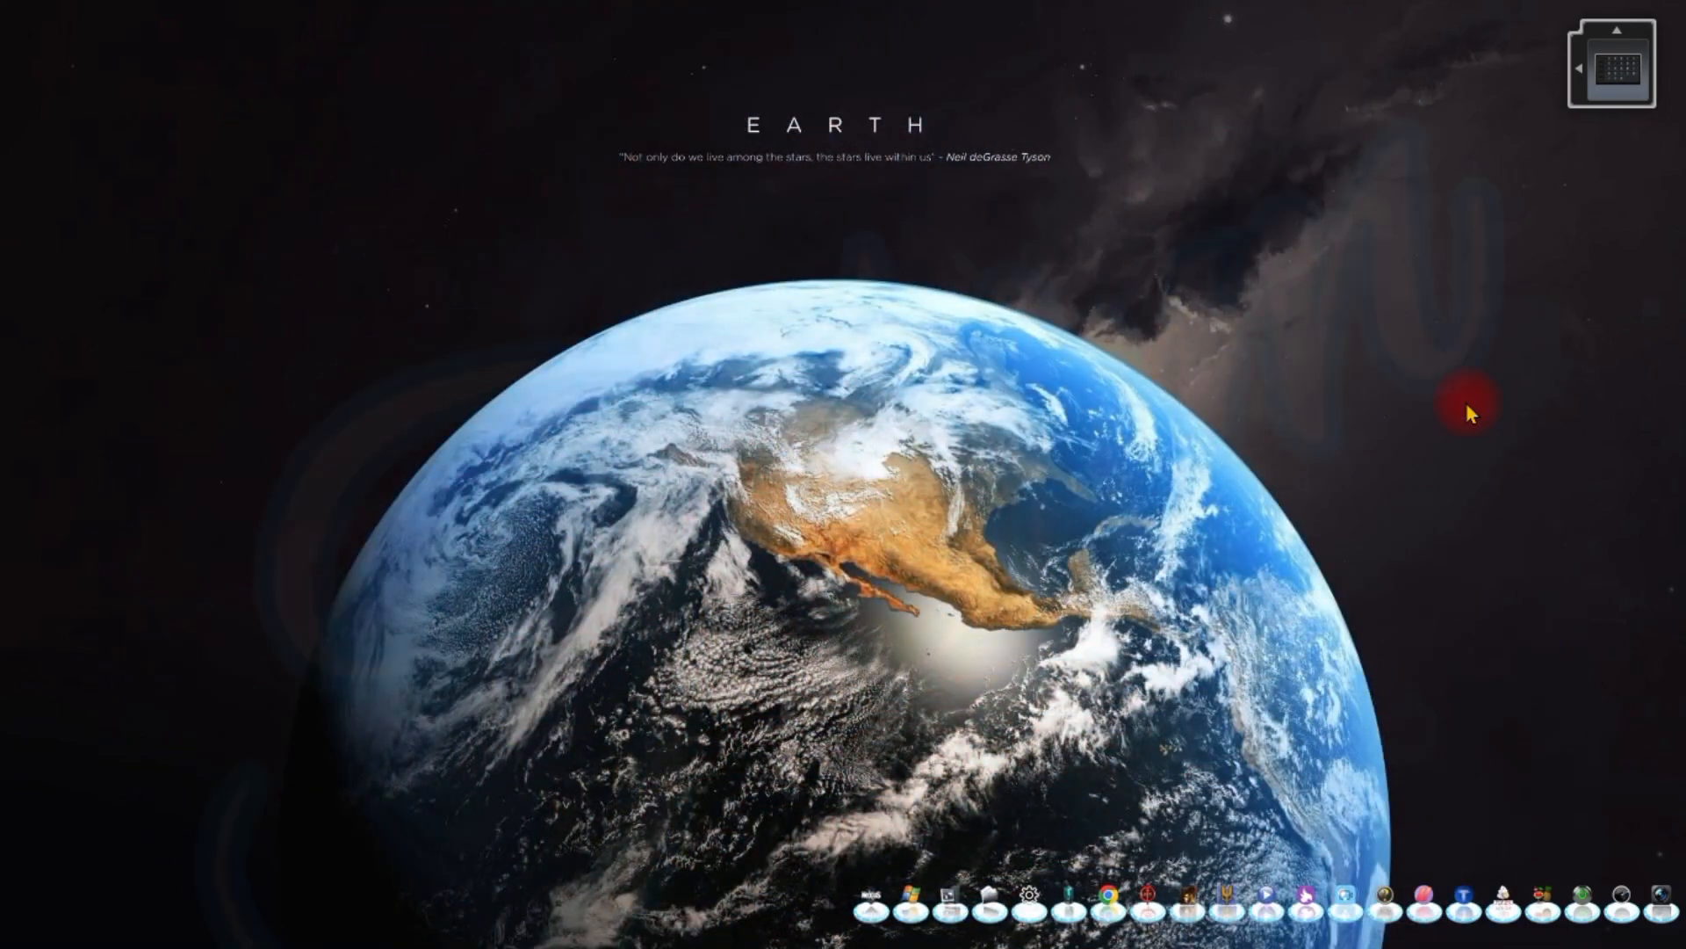
Switch to the Microsoft Access database window with Alt+Tab
{"action": "key", "text": "alt+Tab"}
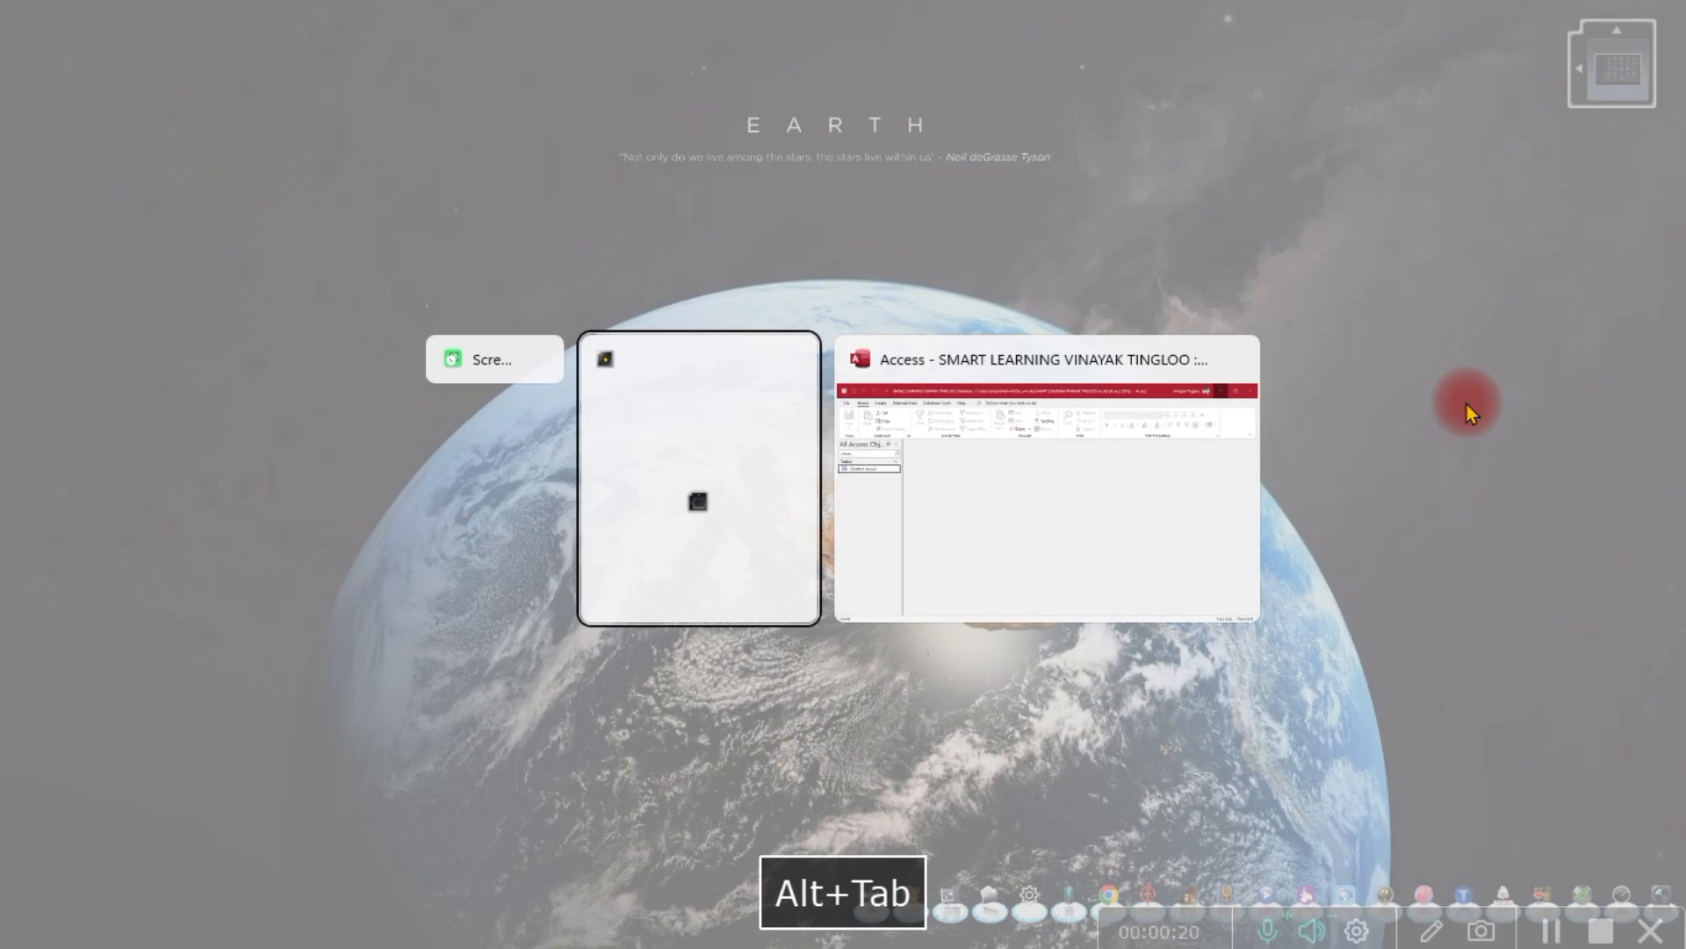
{"action": "key", "text": "alt+Tab"}
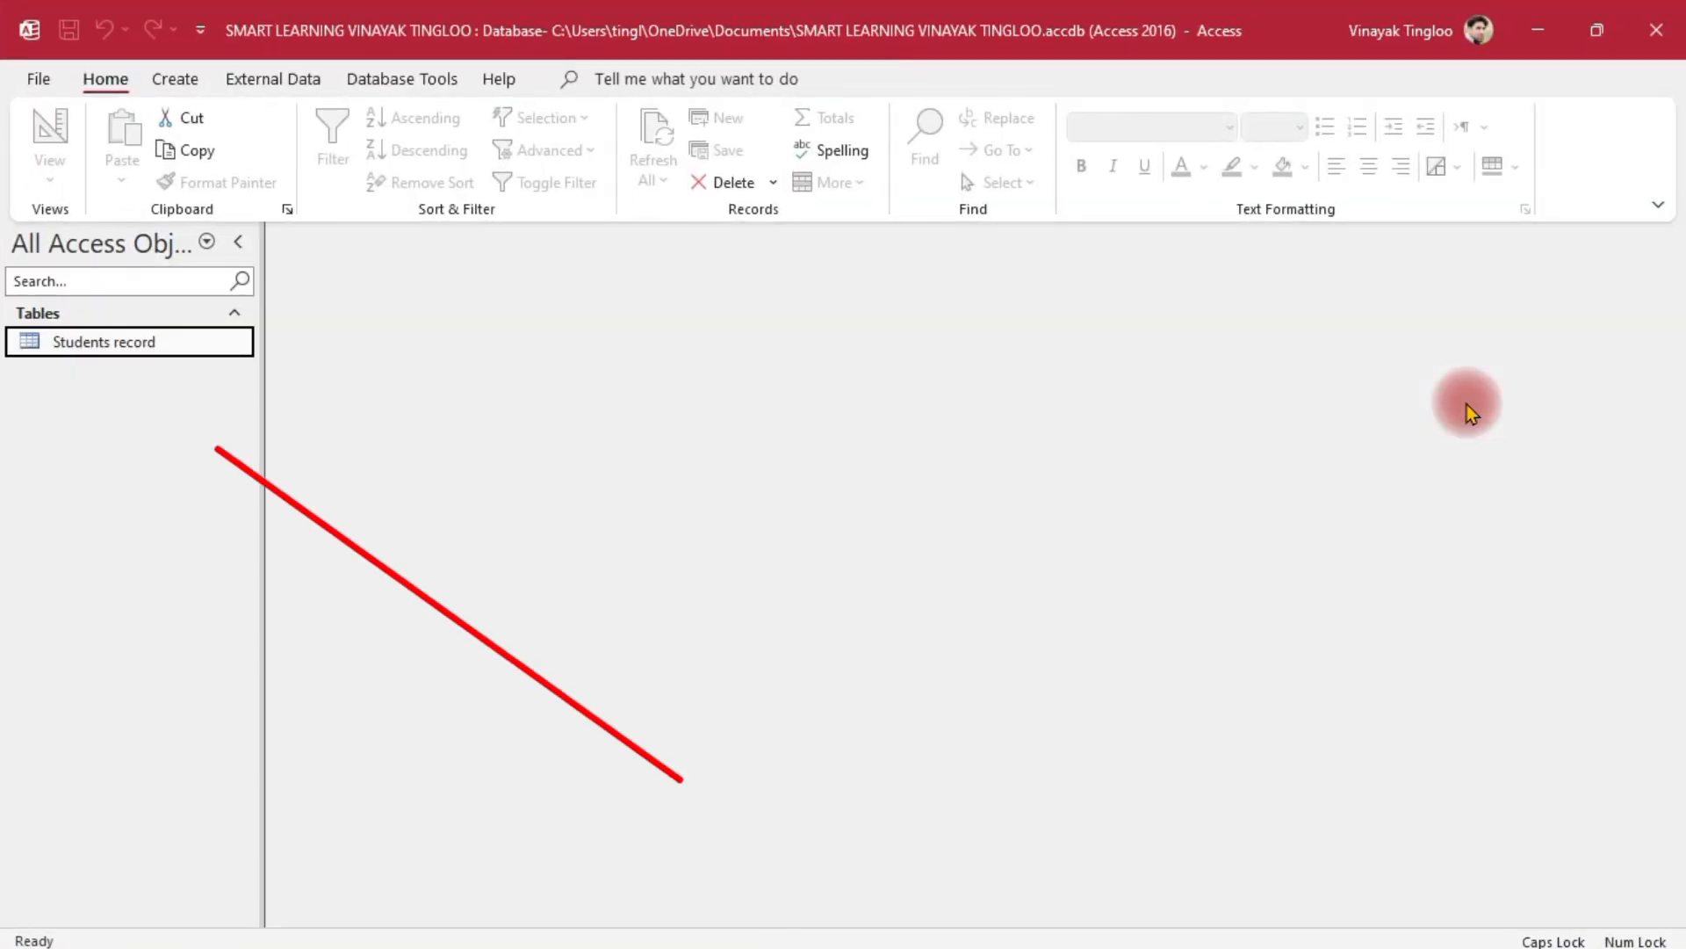
Open the Students record table in Datasheet View
{"action": "double_click", "coordinate": [149, 347]}
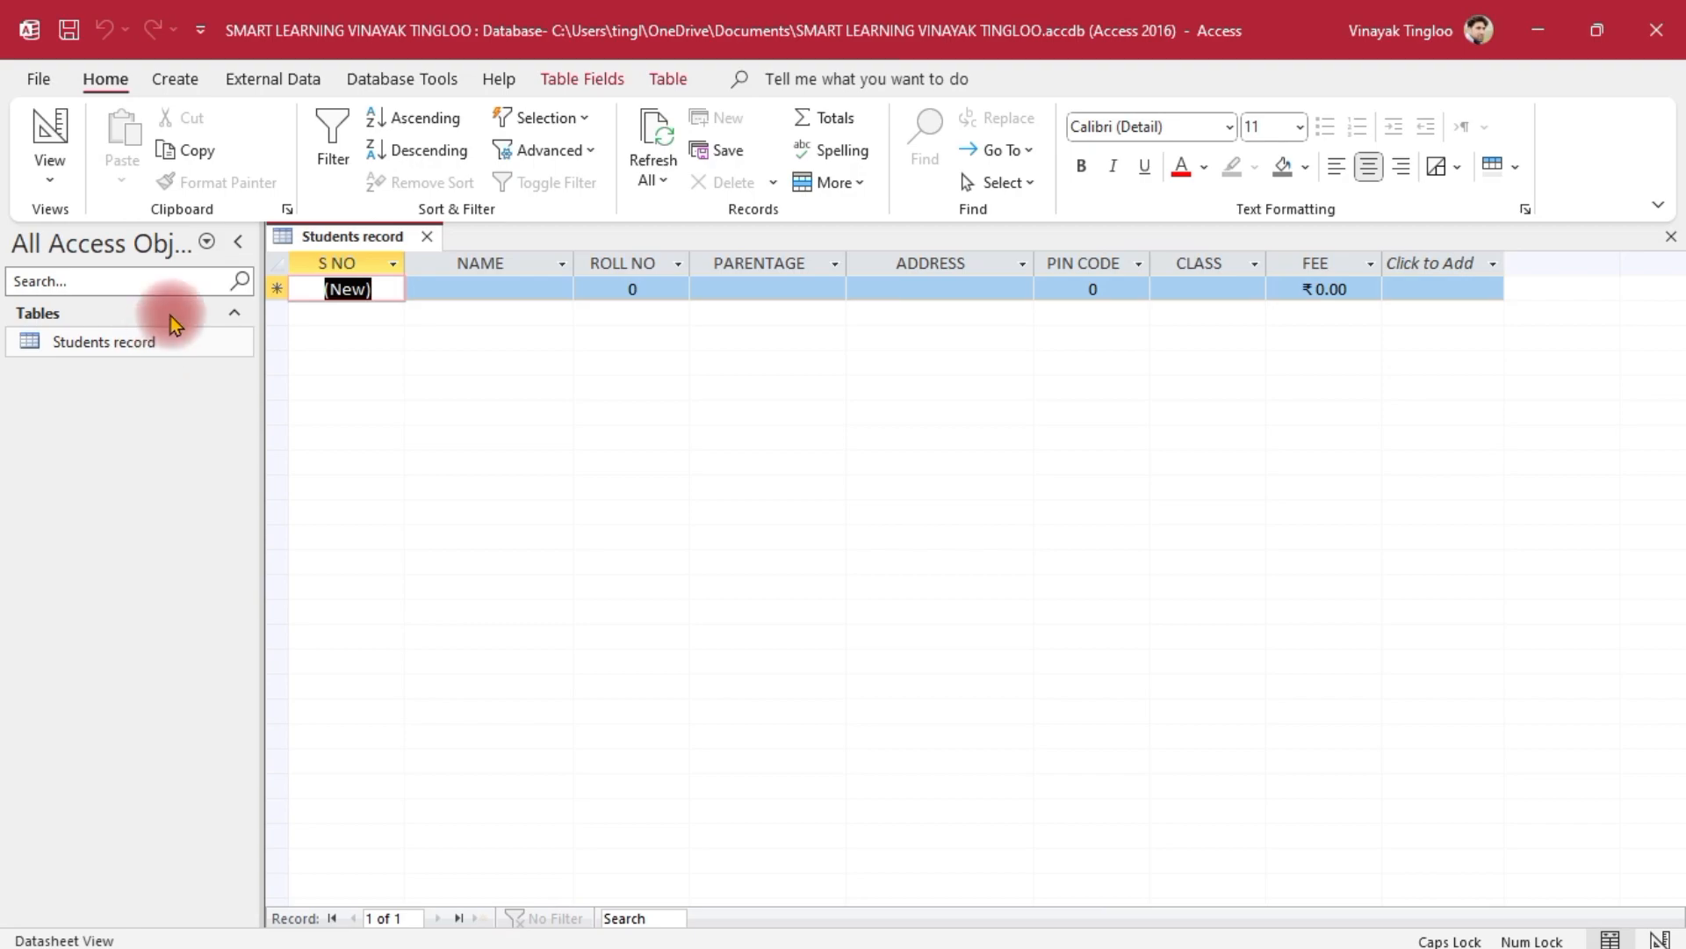
Create a trial blank form in Design View with Students record selected
{"action": "left_click", "coordinate": [179, 84]}
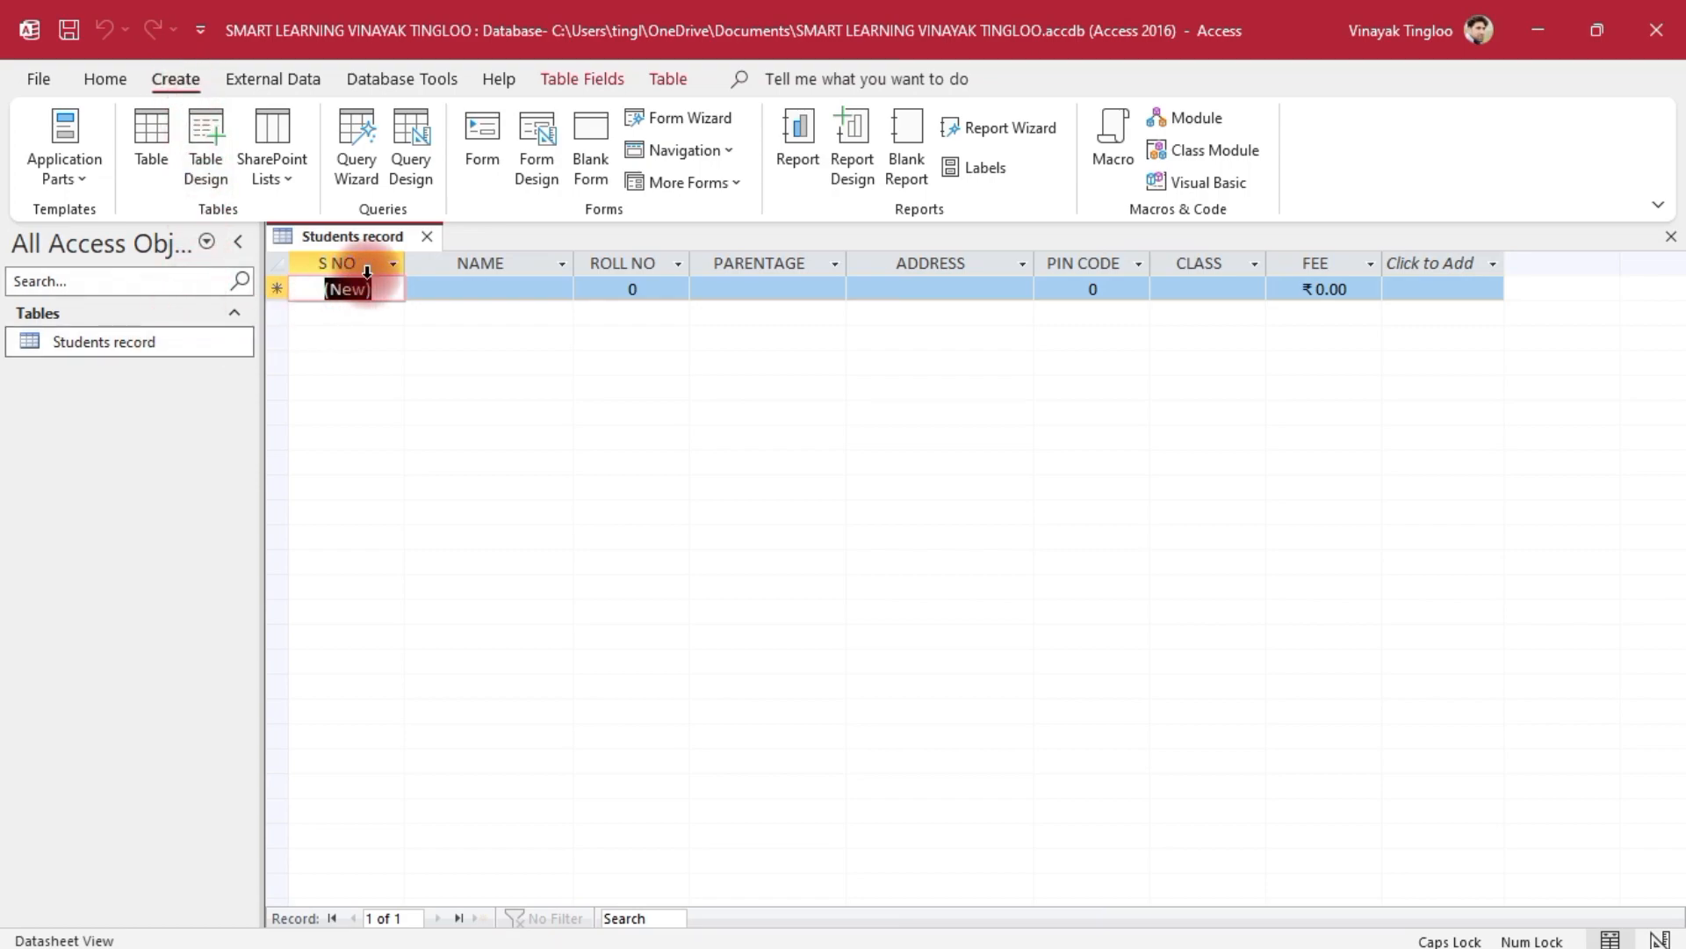
{"action": "left_click", "coordinate": [168, 344]}
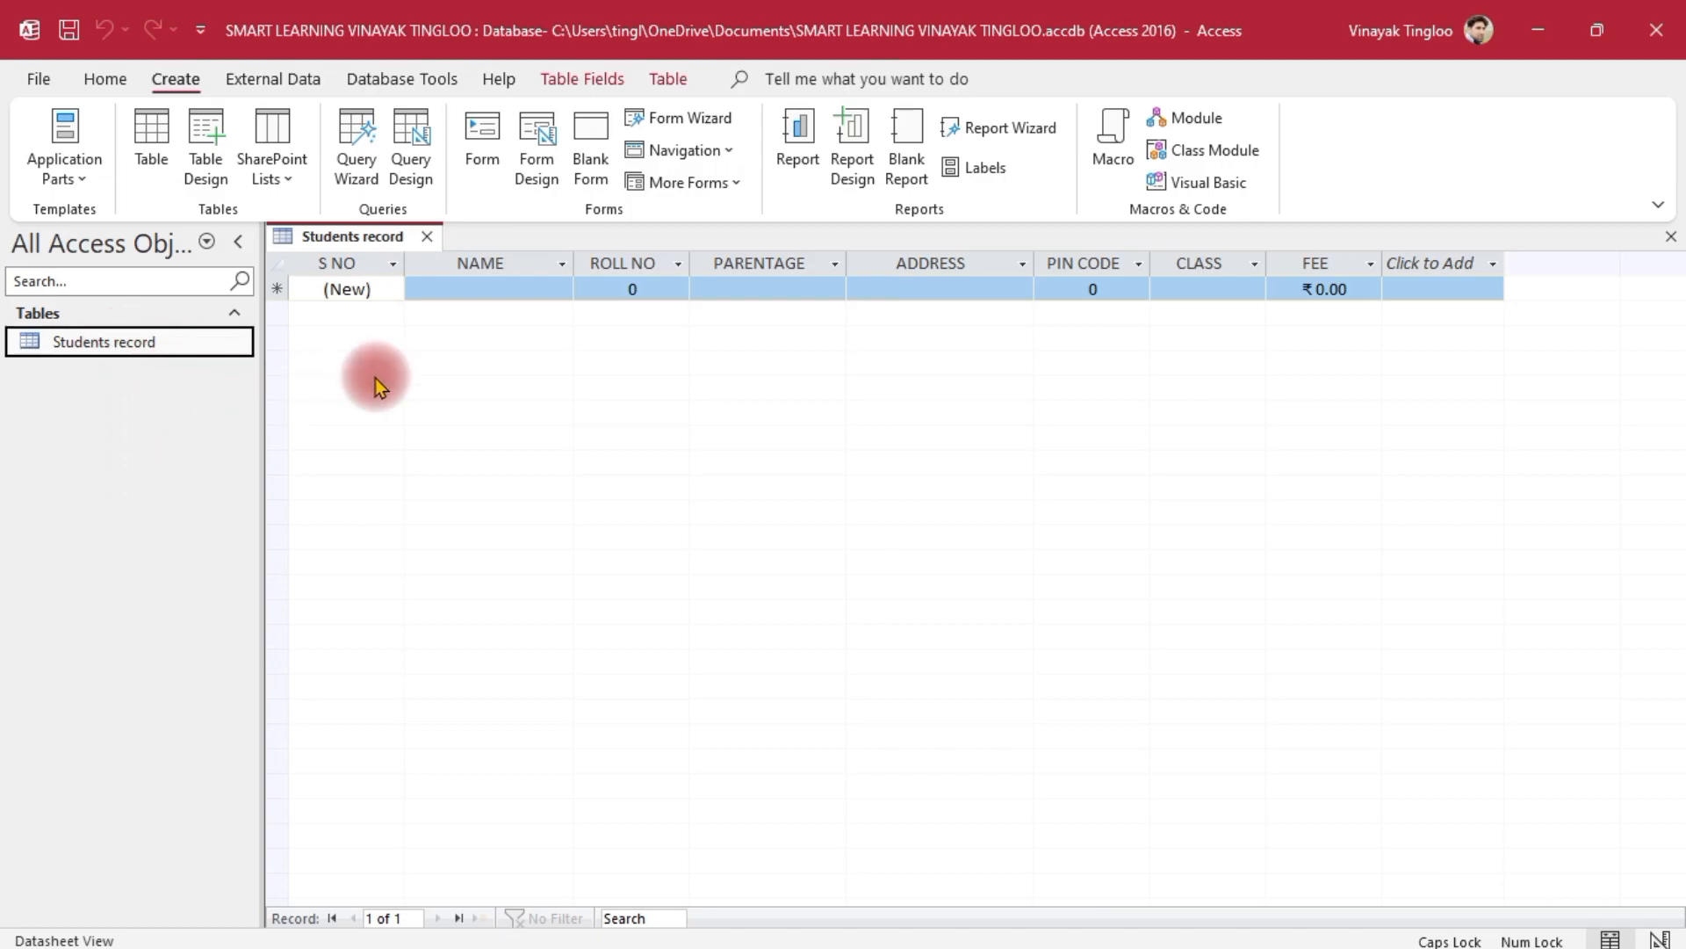
{"action": "left_click", "coordinate": [537, 145]}
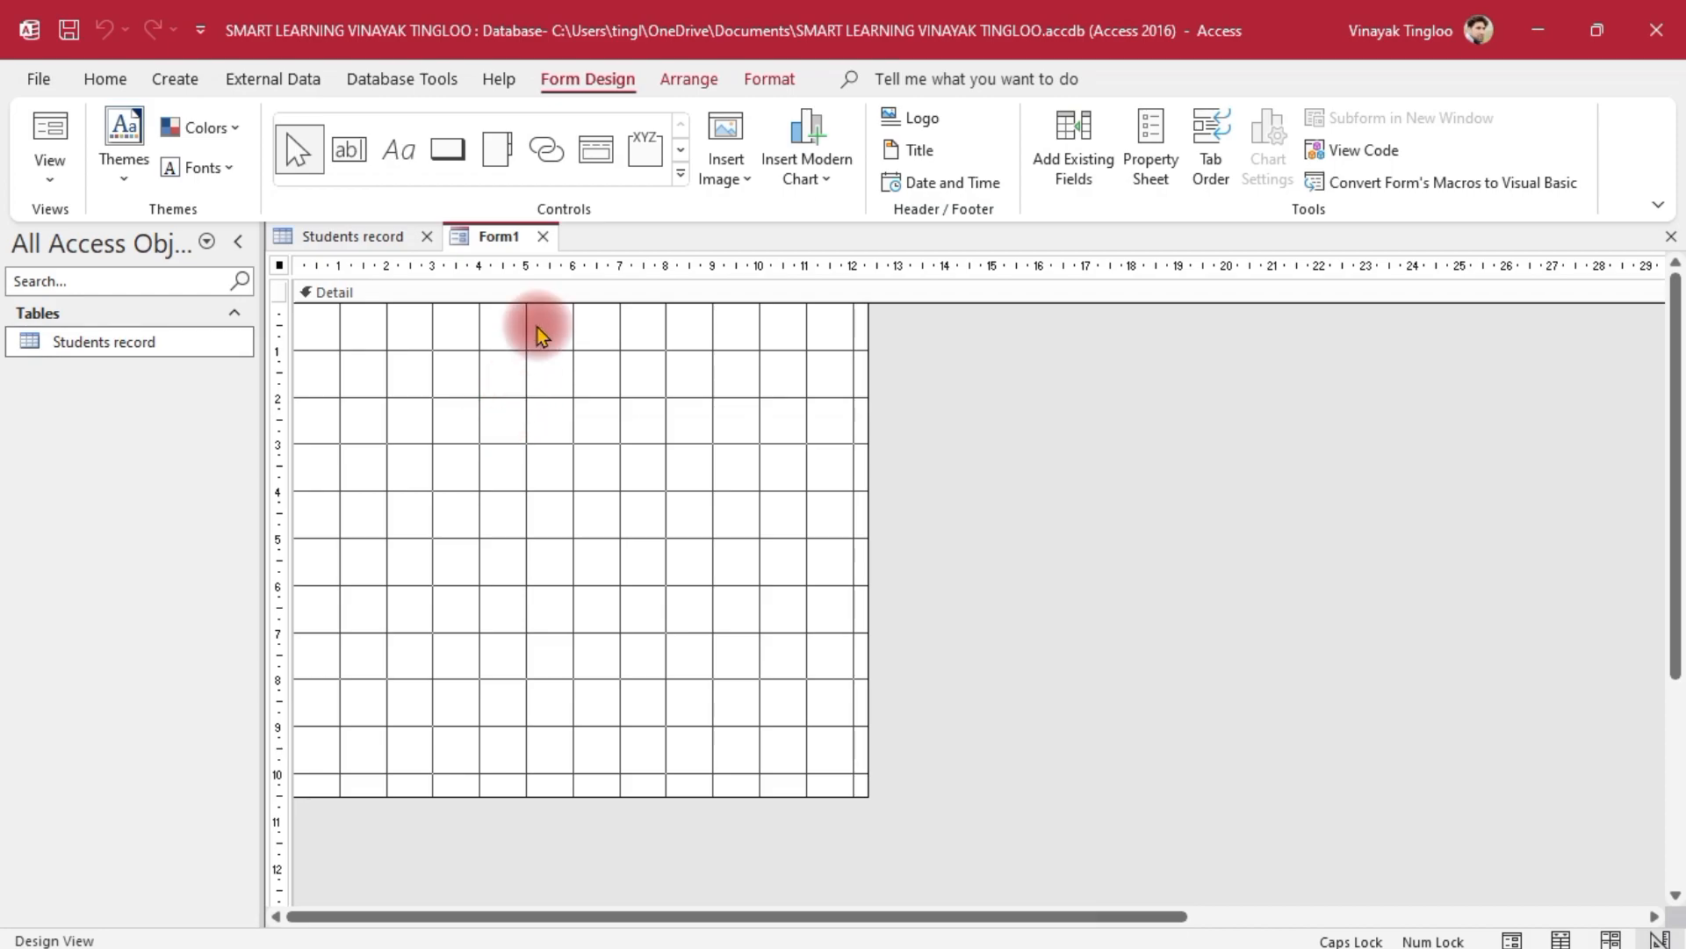
Close the blank form and the Students record datasheet, then reselect Students record
{"action": "left_click", "coordinate": [325, 239]}
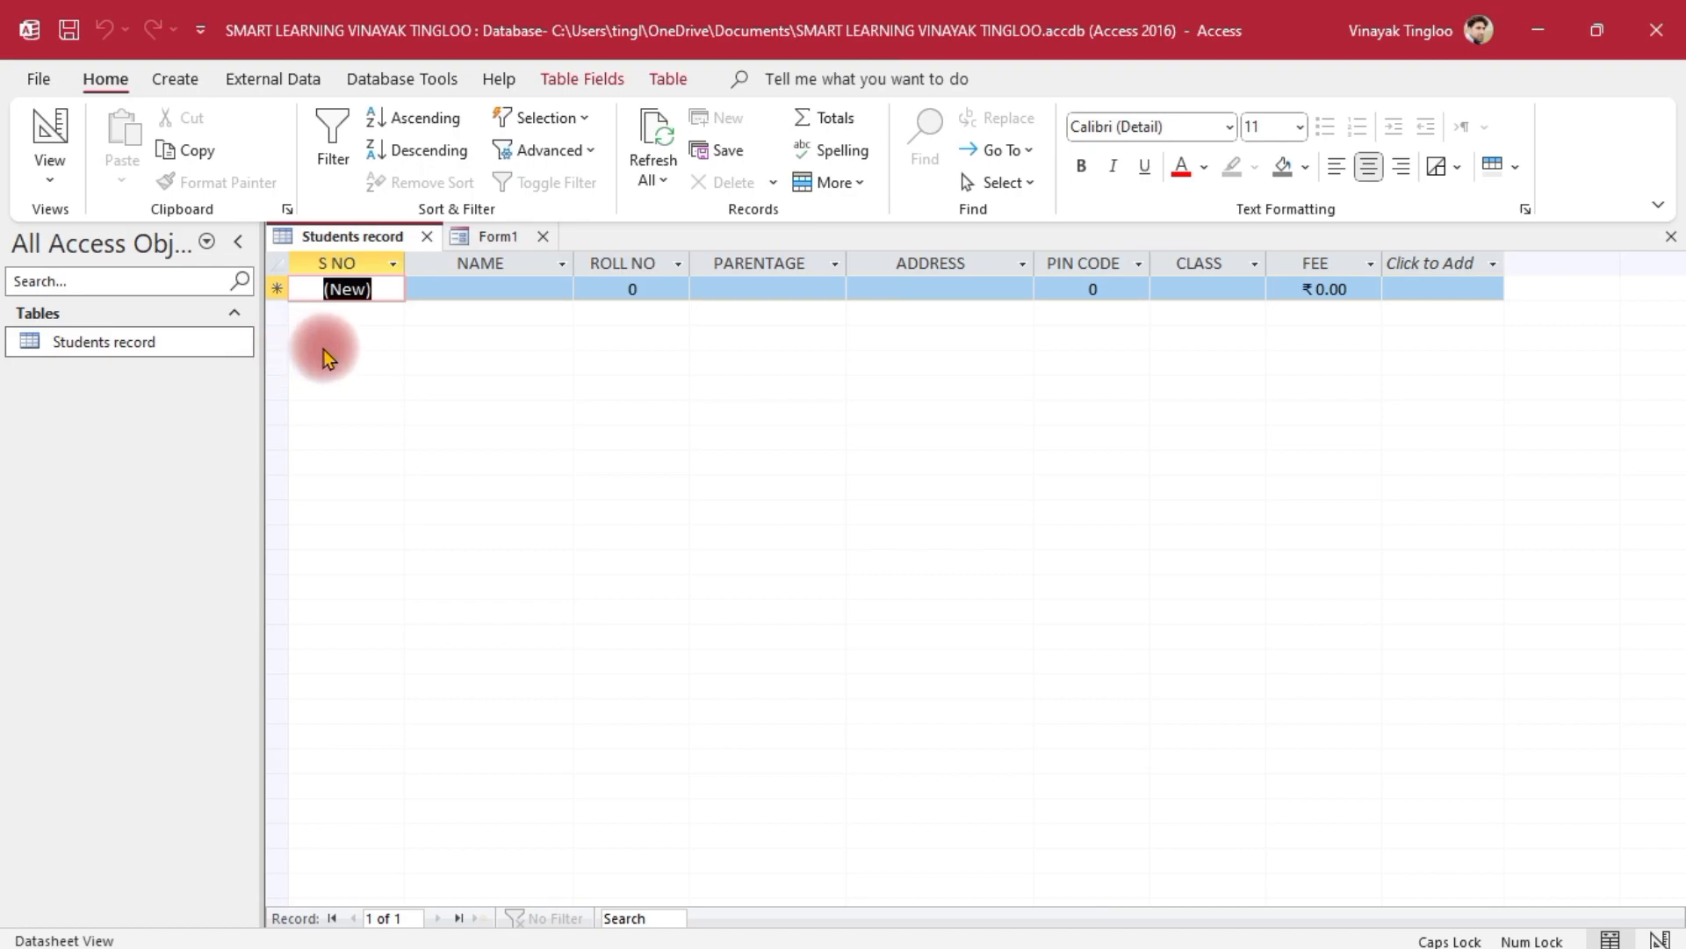
{"action": "left_click", "coordinate": [494, 237]}
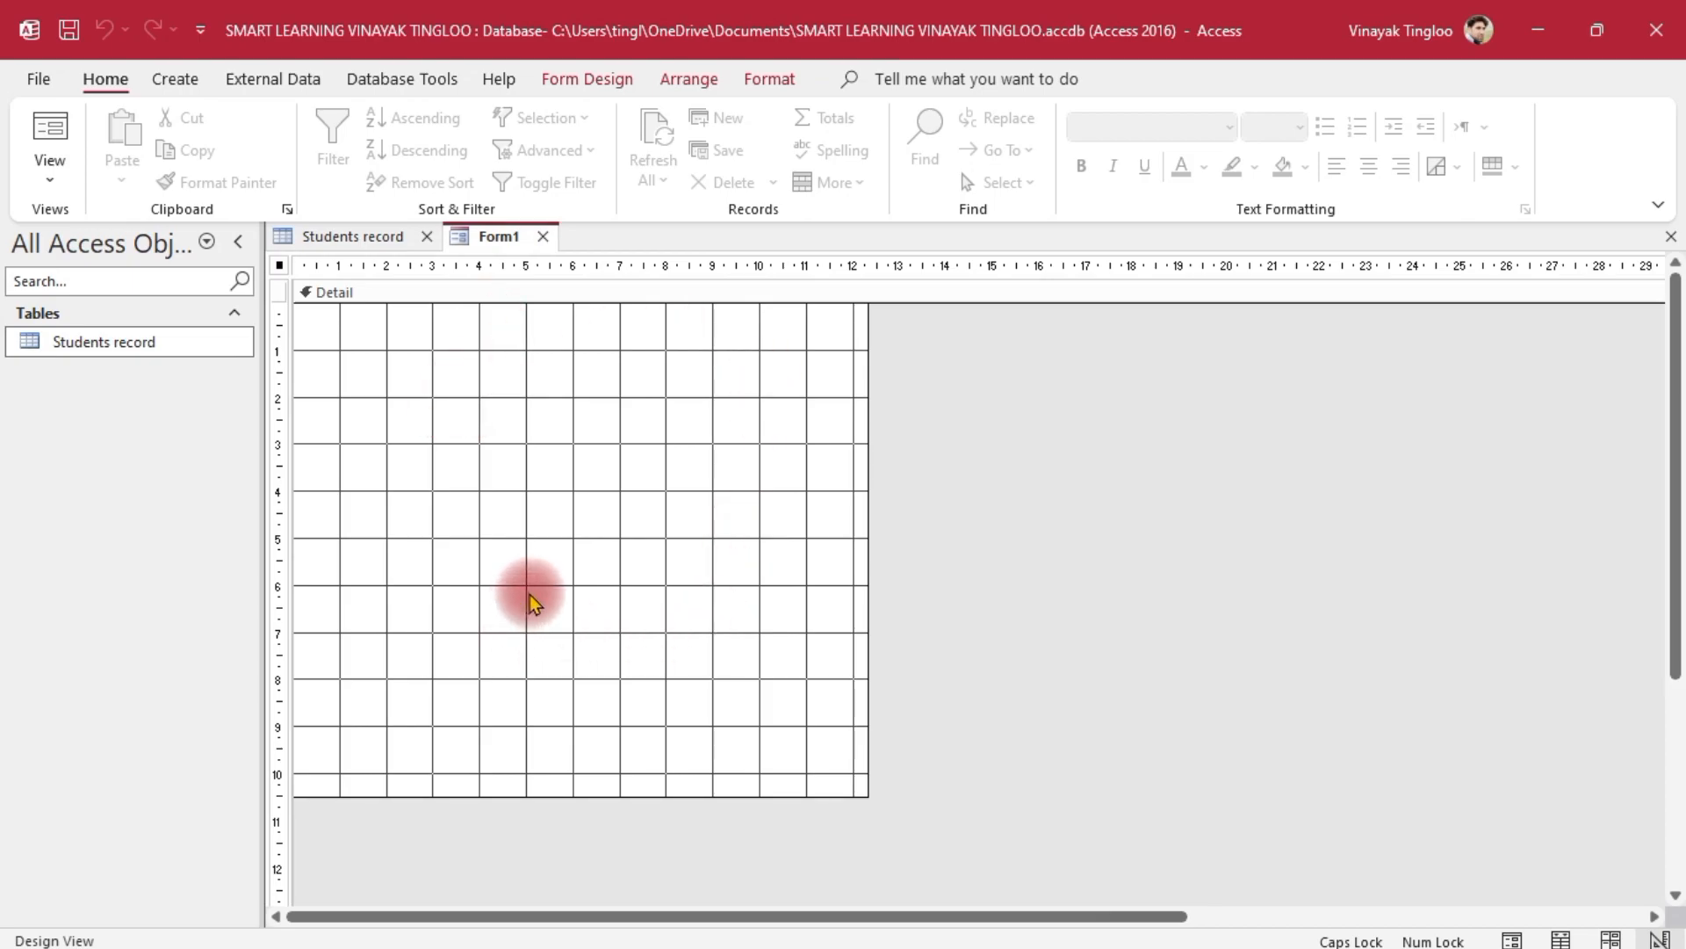
{"action": "left_click", "coordinate": [541, 238]}
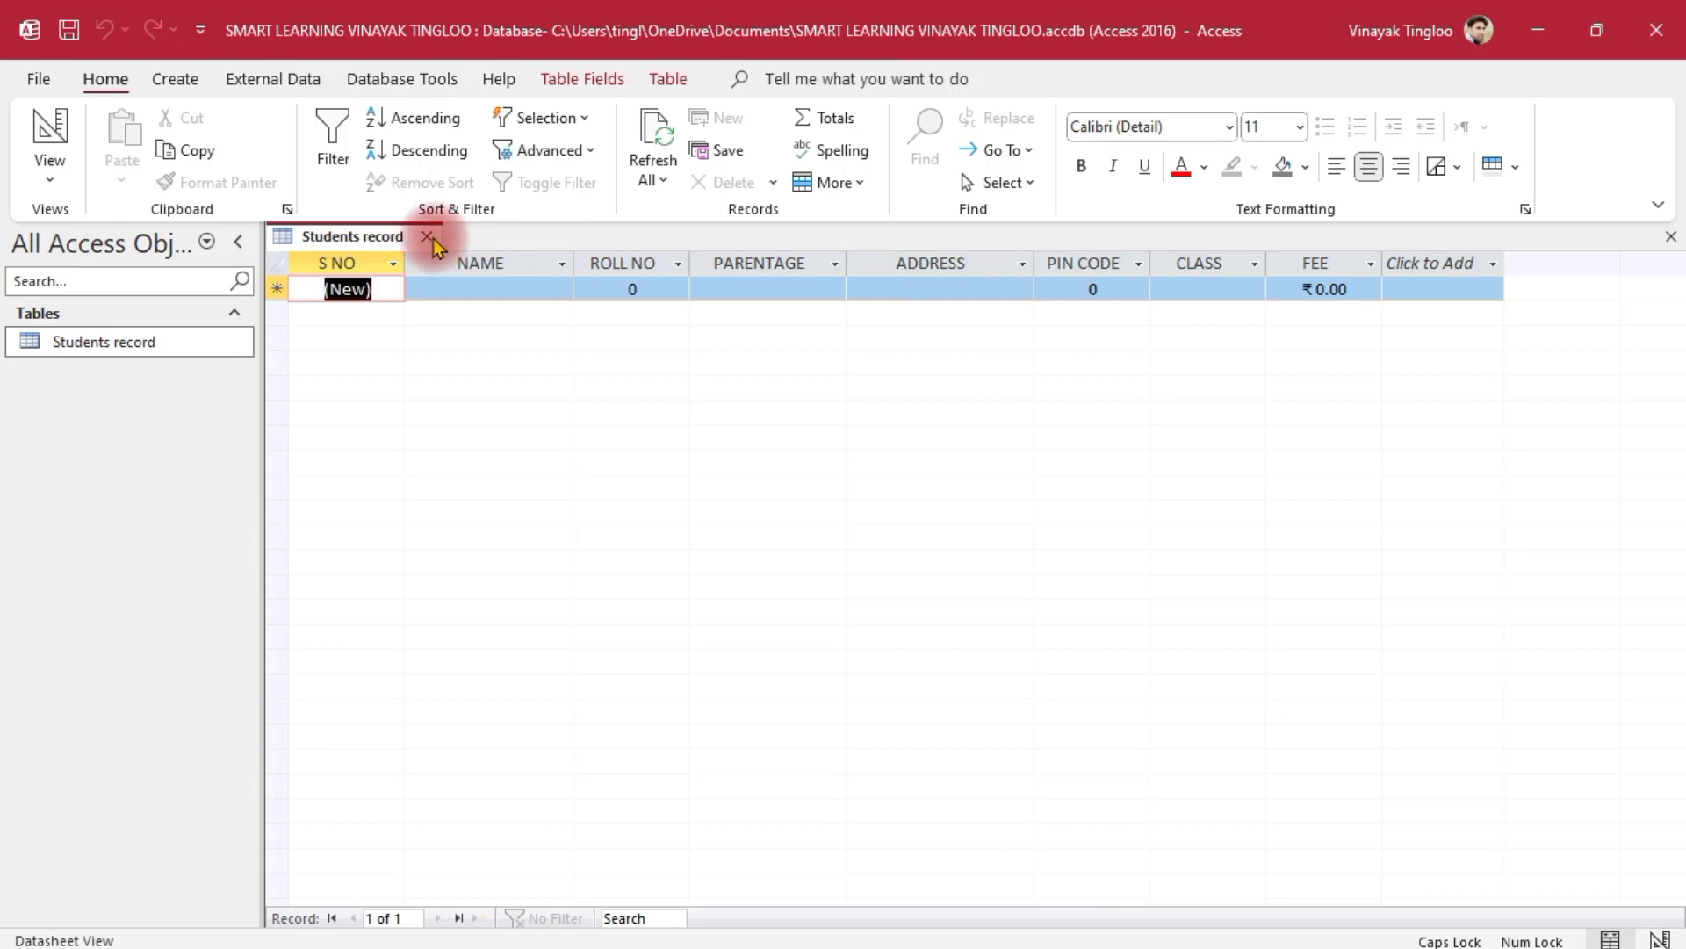
{"action": "left_click", "coordinate": [428, 236]}
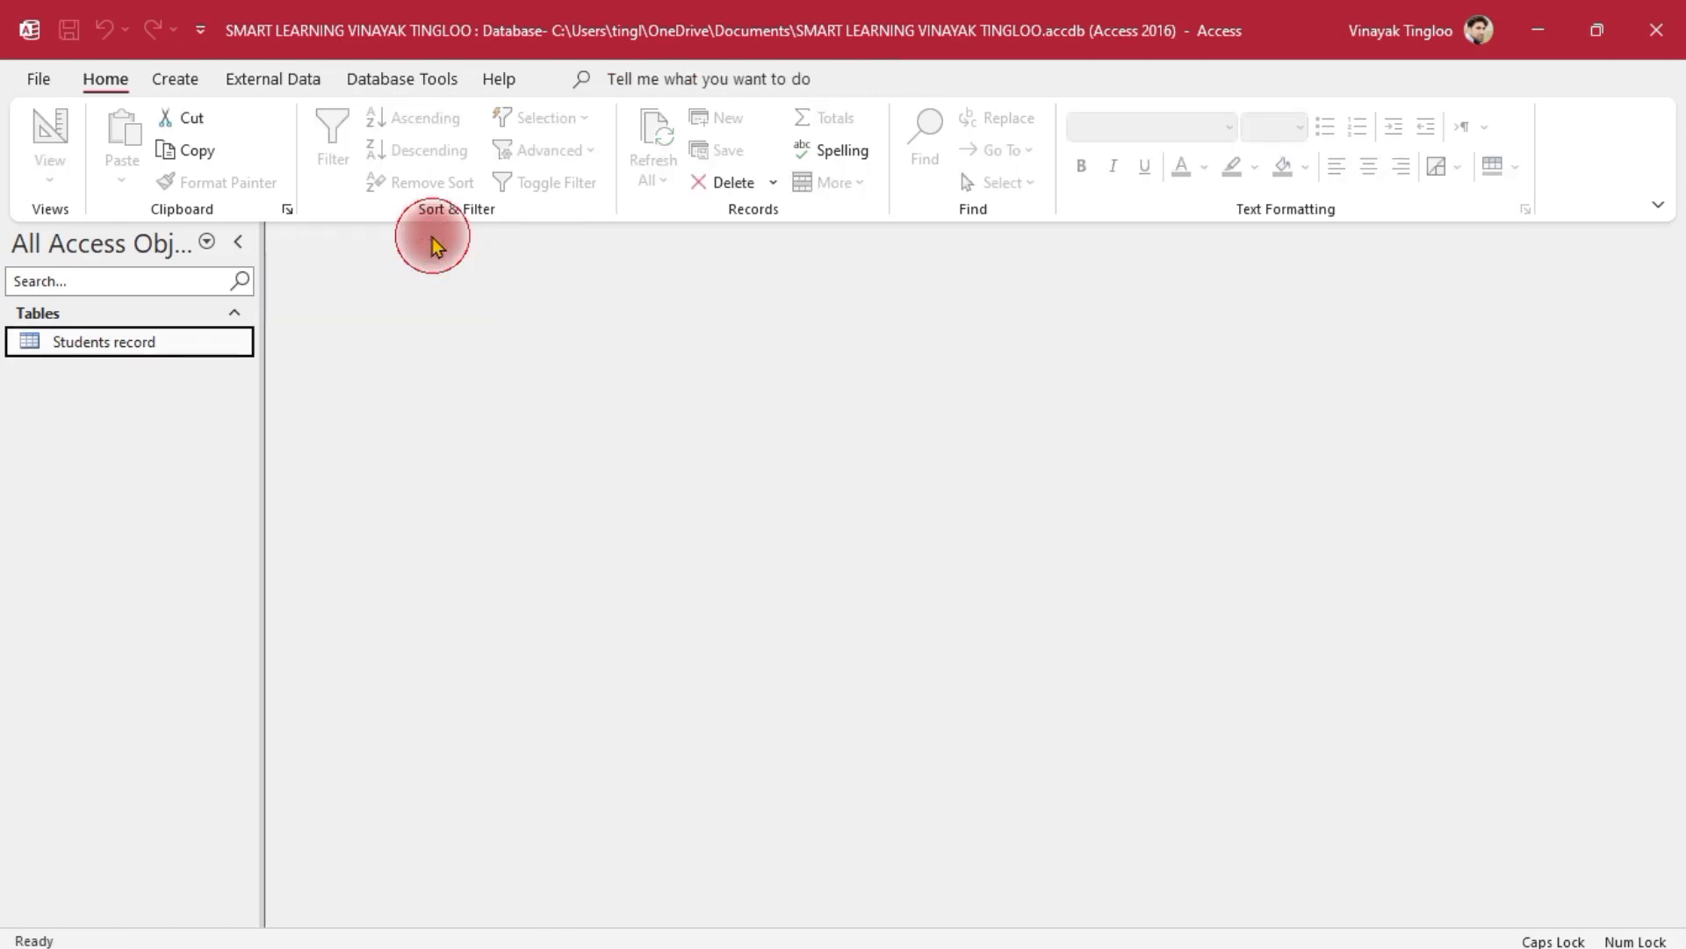
{"action": "left_click", "coordinate": [168, 345]}
{"action": "left_click", "coordinate": [184, 81]}
Start a new blank Design View form and show its Add Existing Fields list
{"action": "left_click", "coordinate": [538, 145]}
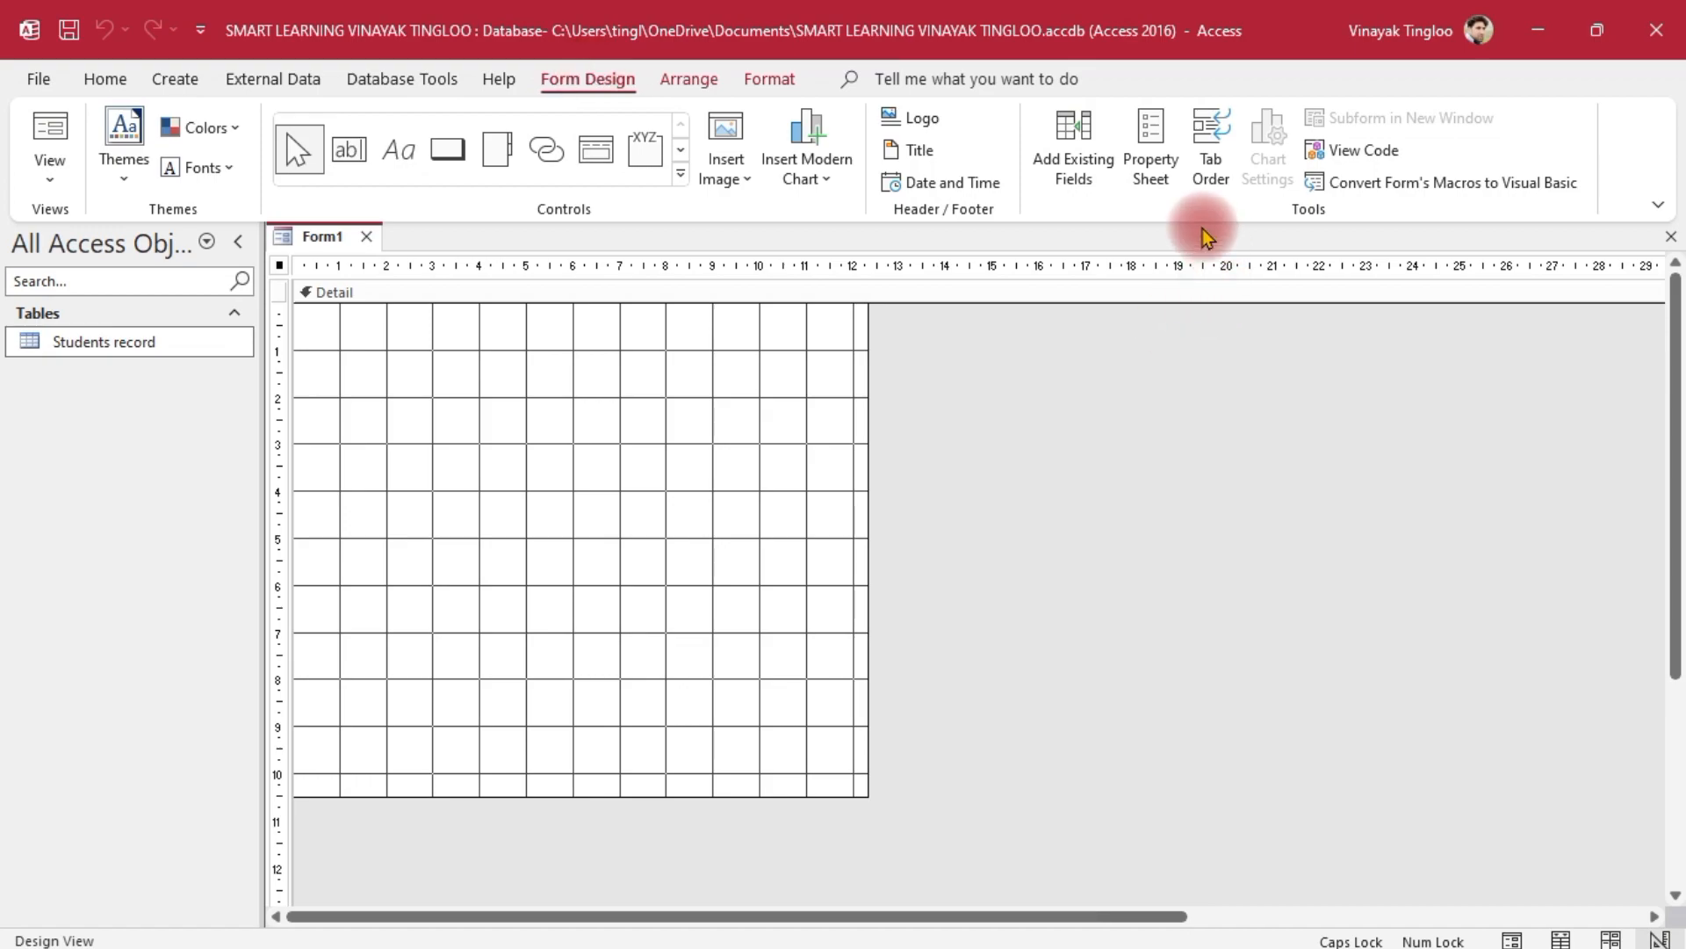
{"action": "left_click", "coordinate": [1073, 162]}
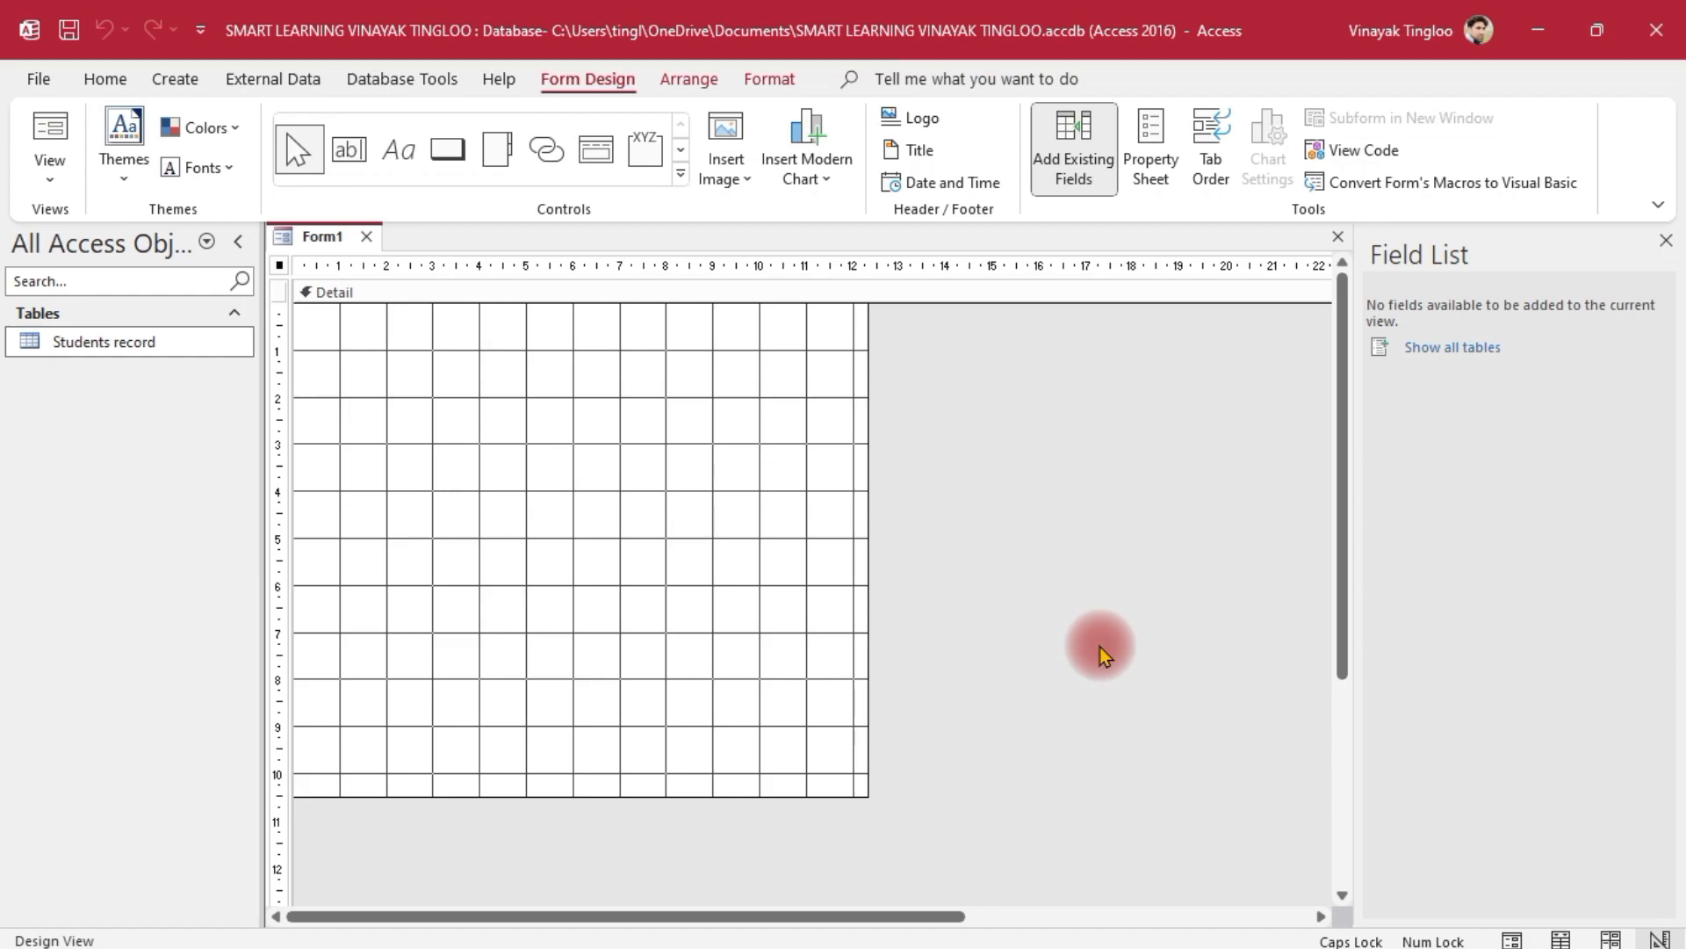
Show all tables in the field list and expand Students record
{"action": "left_click", "coordinate": [1453, 356]}
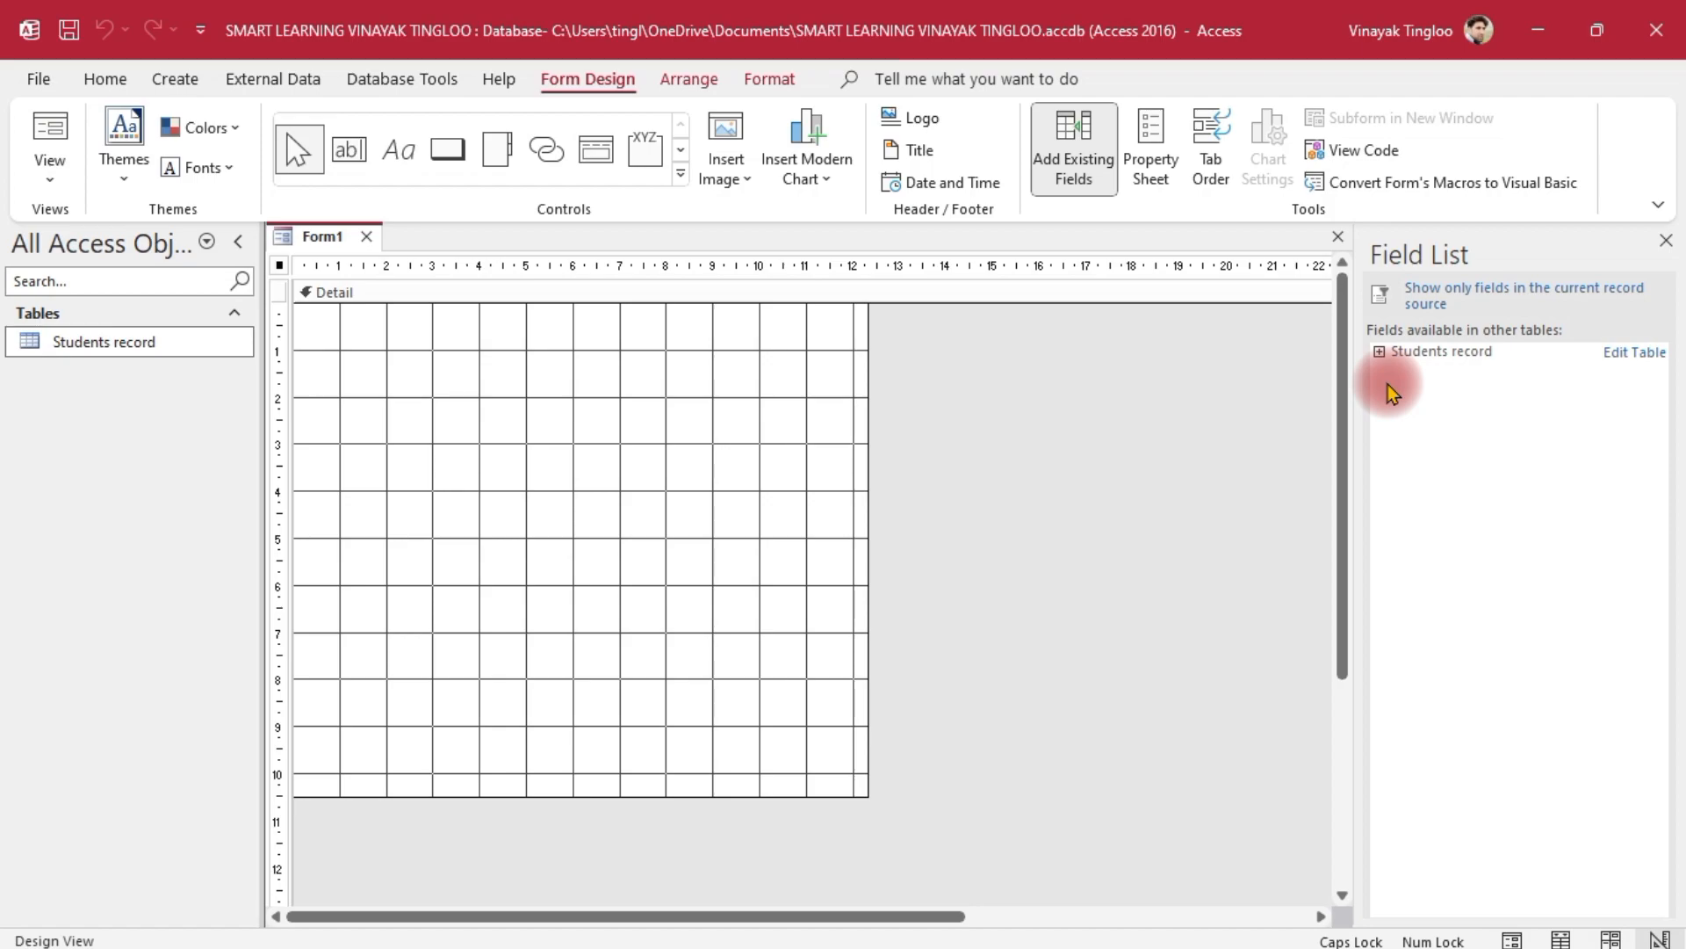
{"action": "left_click", "coordinate": [1379, 352]}
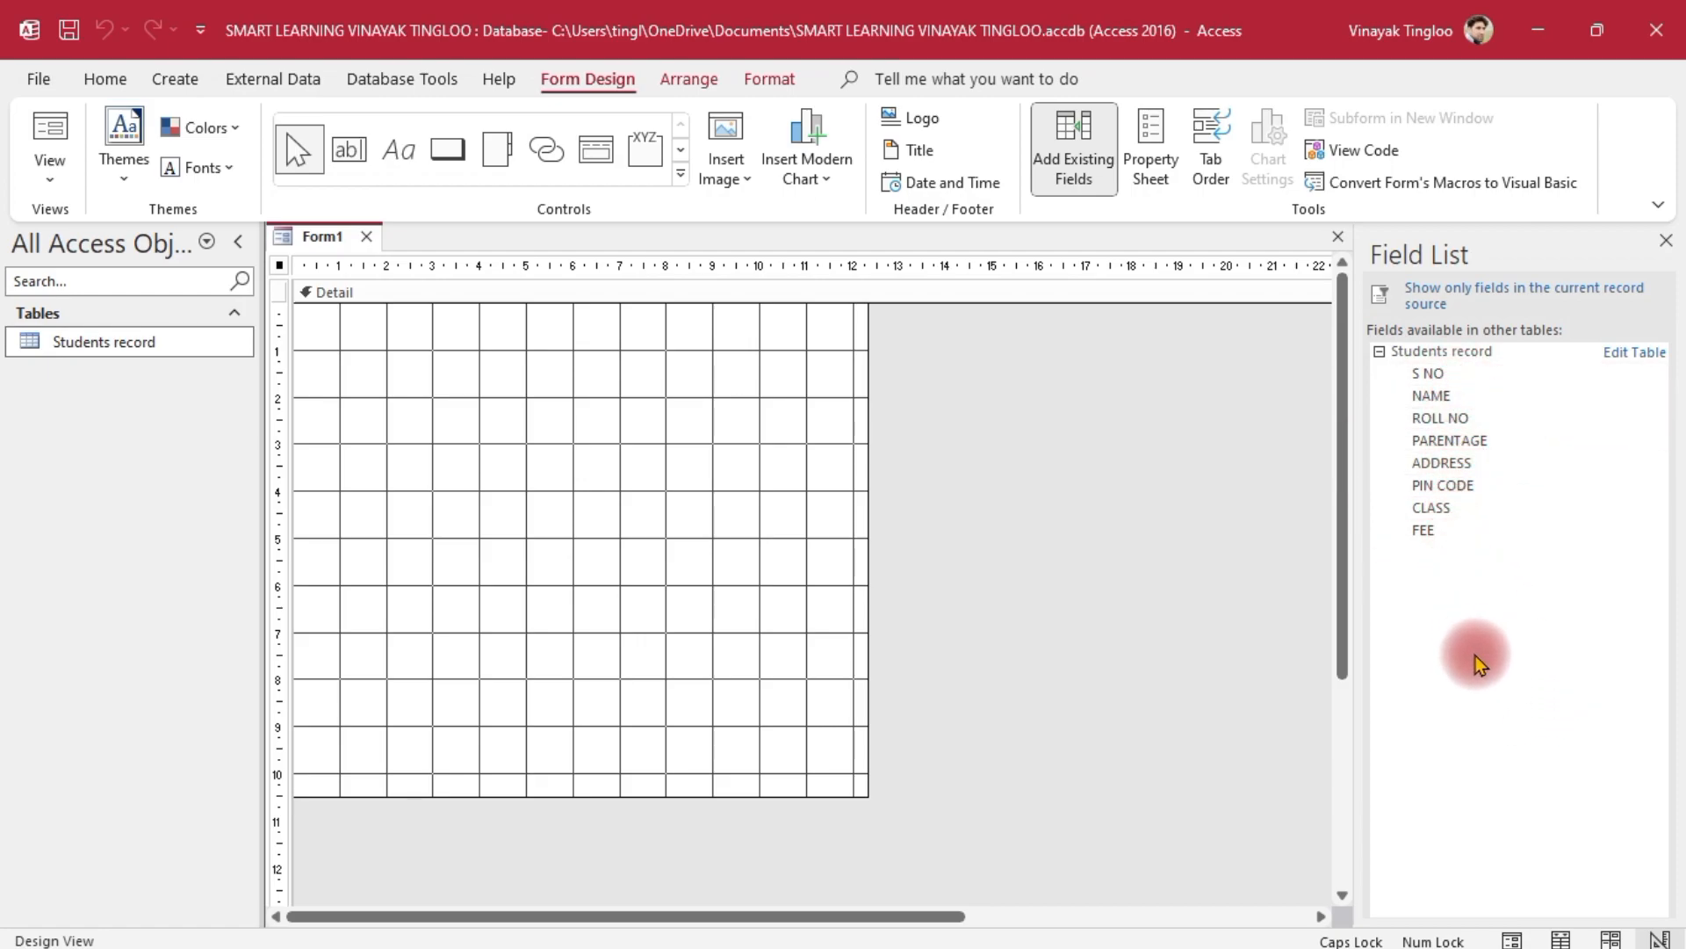
Add S NO, NAME, ROLL NO, PARENTAGE, ADDRESS, PIN CODE, CLASS and FEE fields to the form
{"action": "double_click", "coordinate": [1427, 373]}
{"action": "double_click", "coordinate": [1432, 395]}
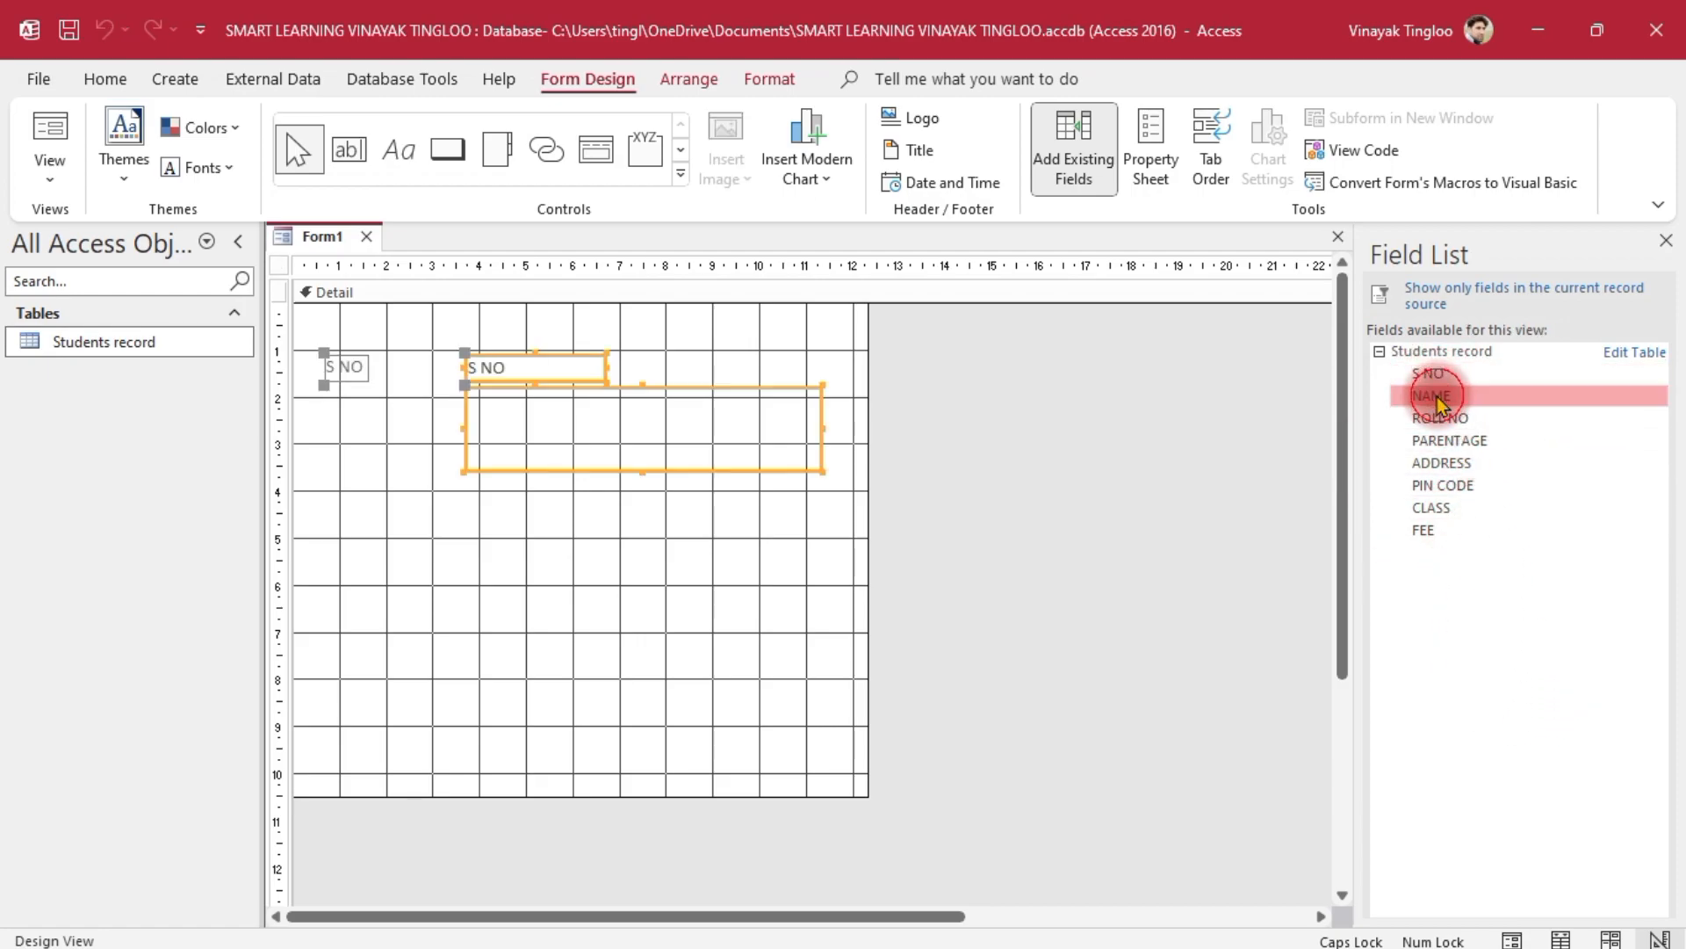
{"action": "double_click", "coordinate": [1445, 418]}
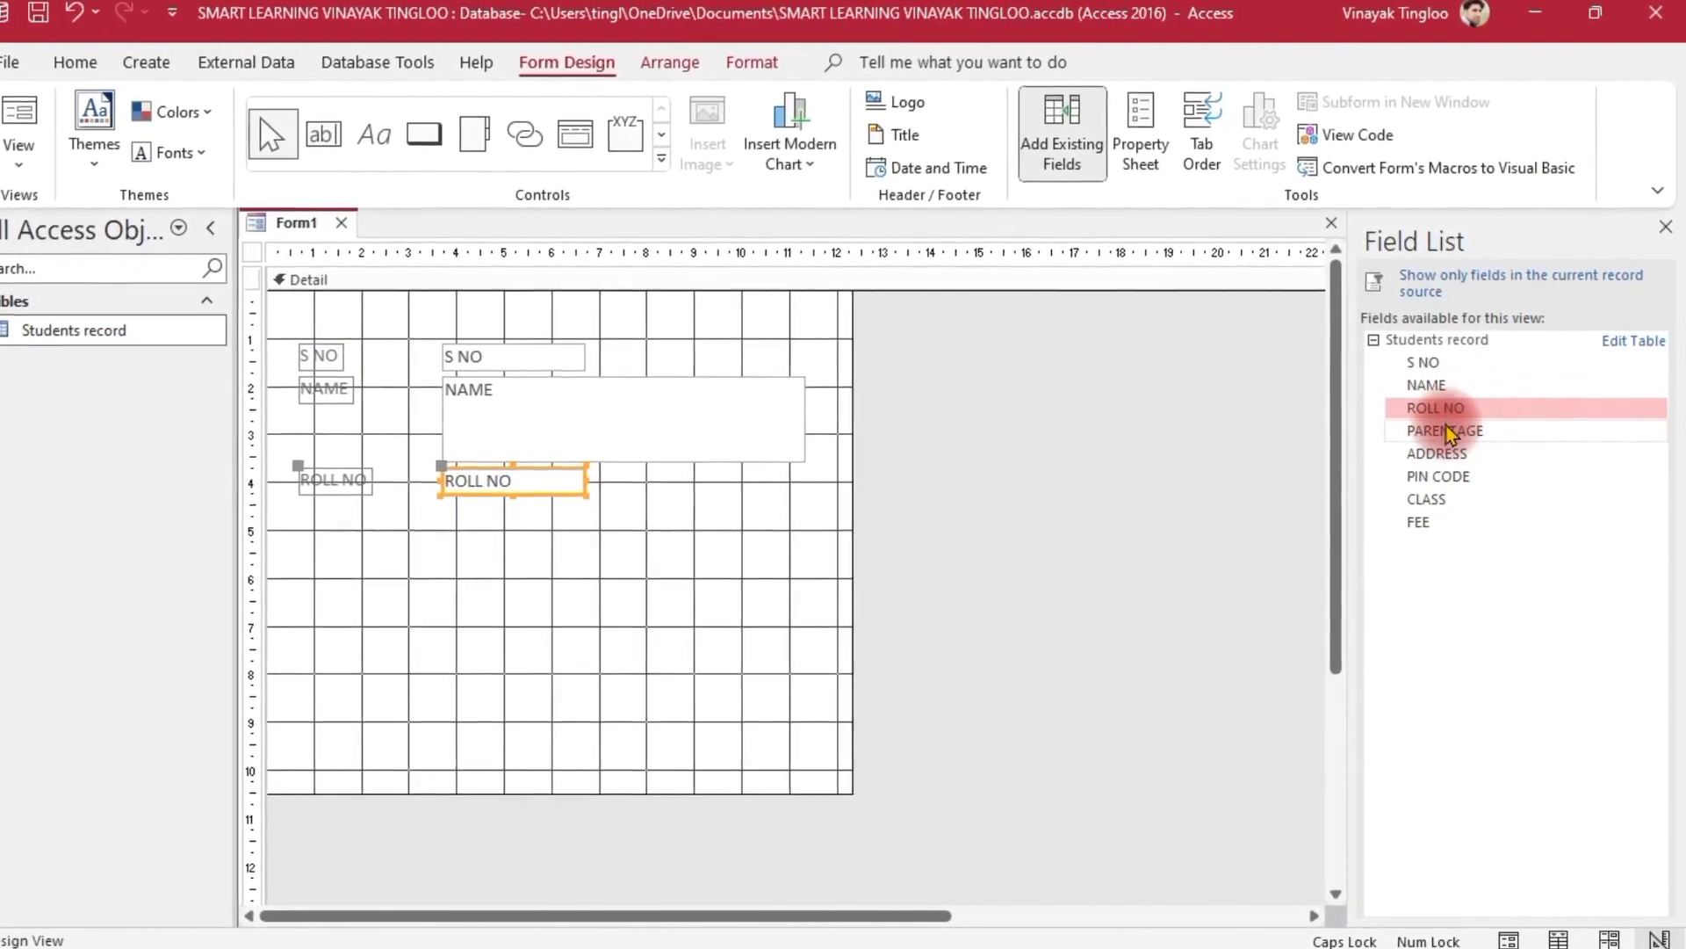
{"action": "double_click", "coordinate": [1446, 429]}
{"action": "double_click", "coordinate": [1436, 451]}
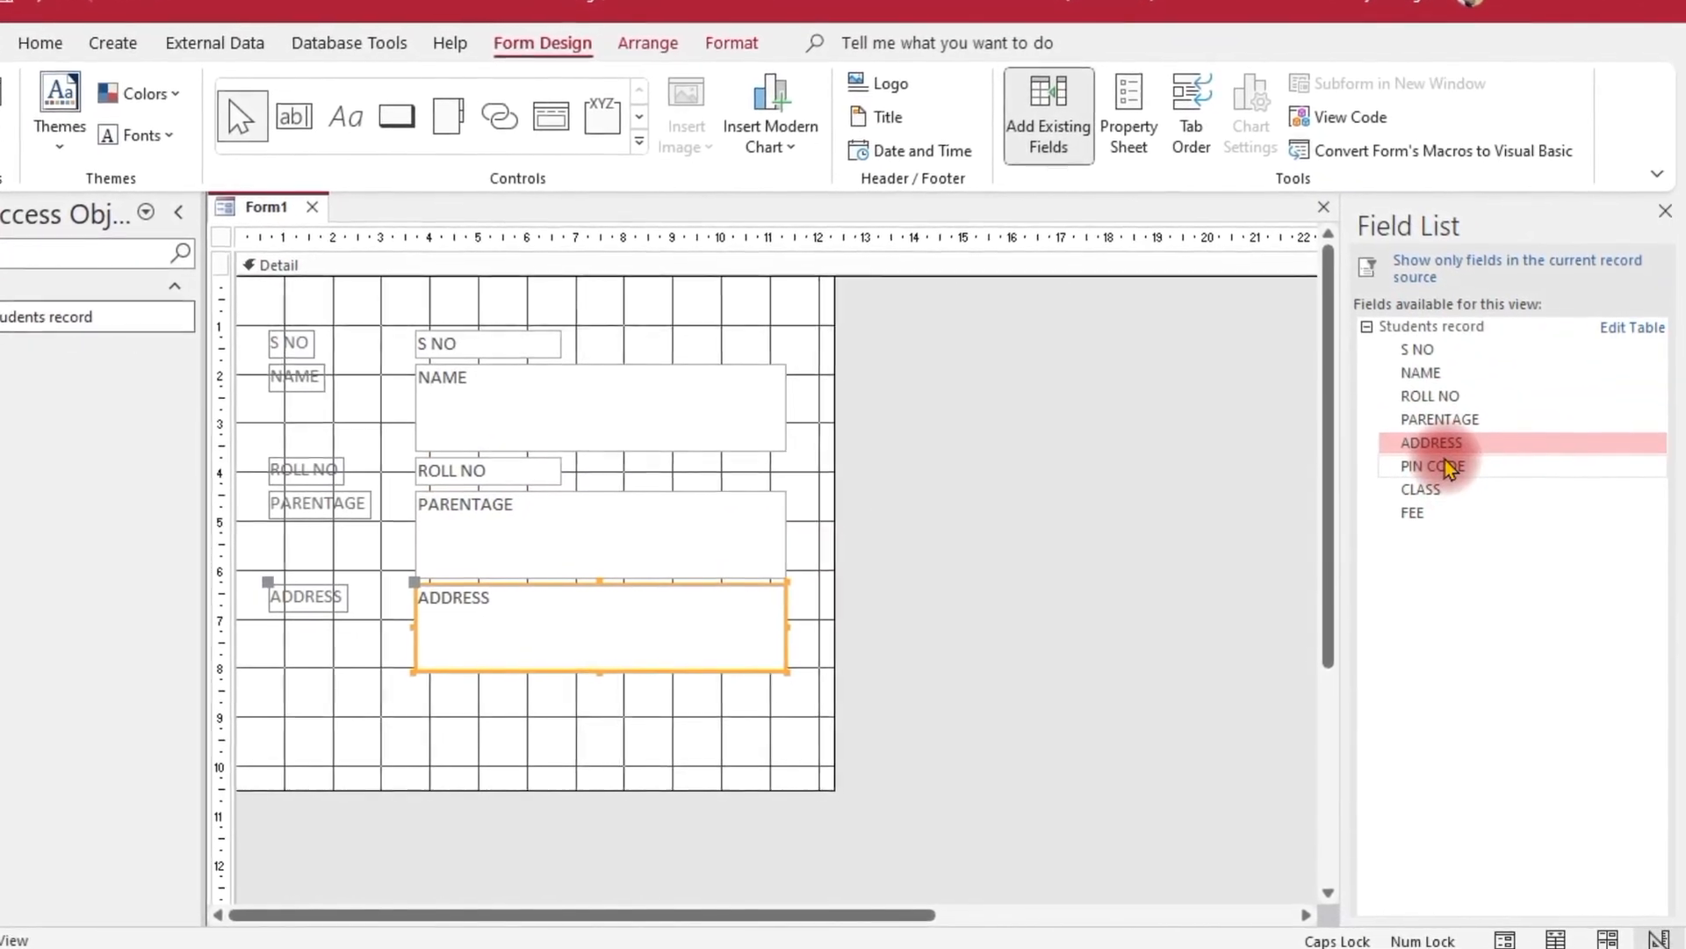
{"action": "double_click", "coordinate": [1440, 474]}
{"action": "double_click", "coordinate": [1434, 487]}
{"action": "double_click", "coordinate": [1432, 511]}
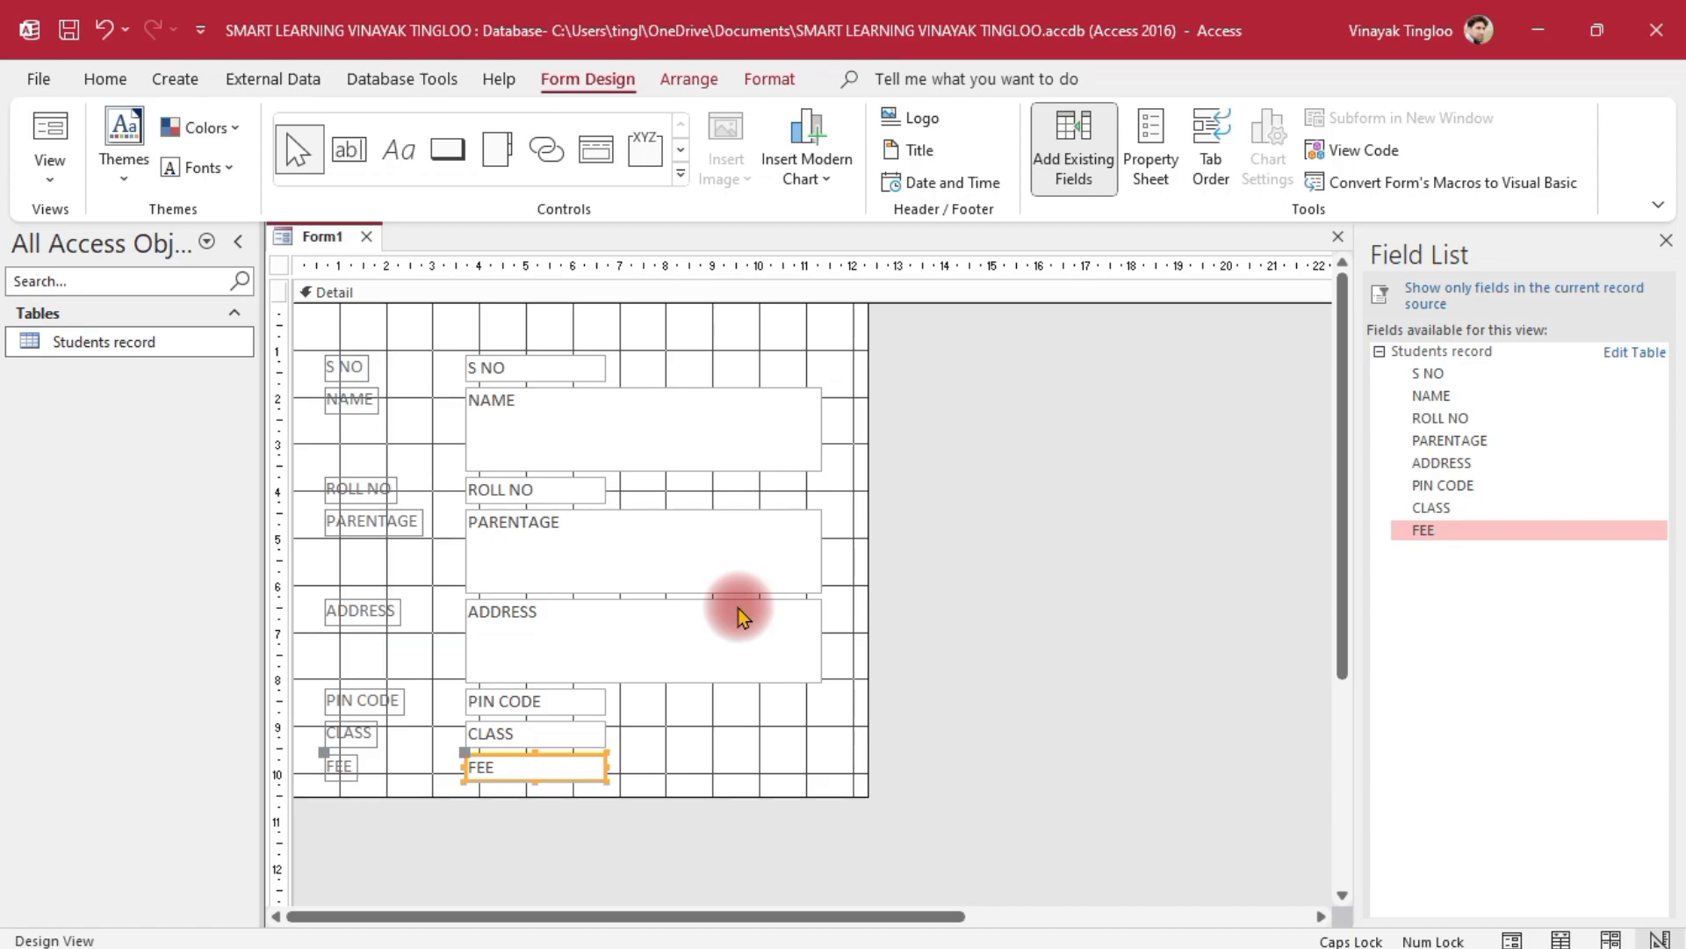
{"action": "left_click", "coordinate": [1089, 556]}
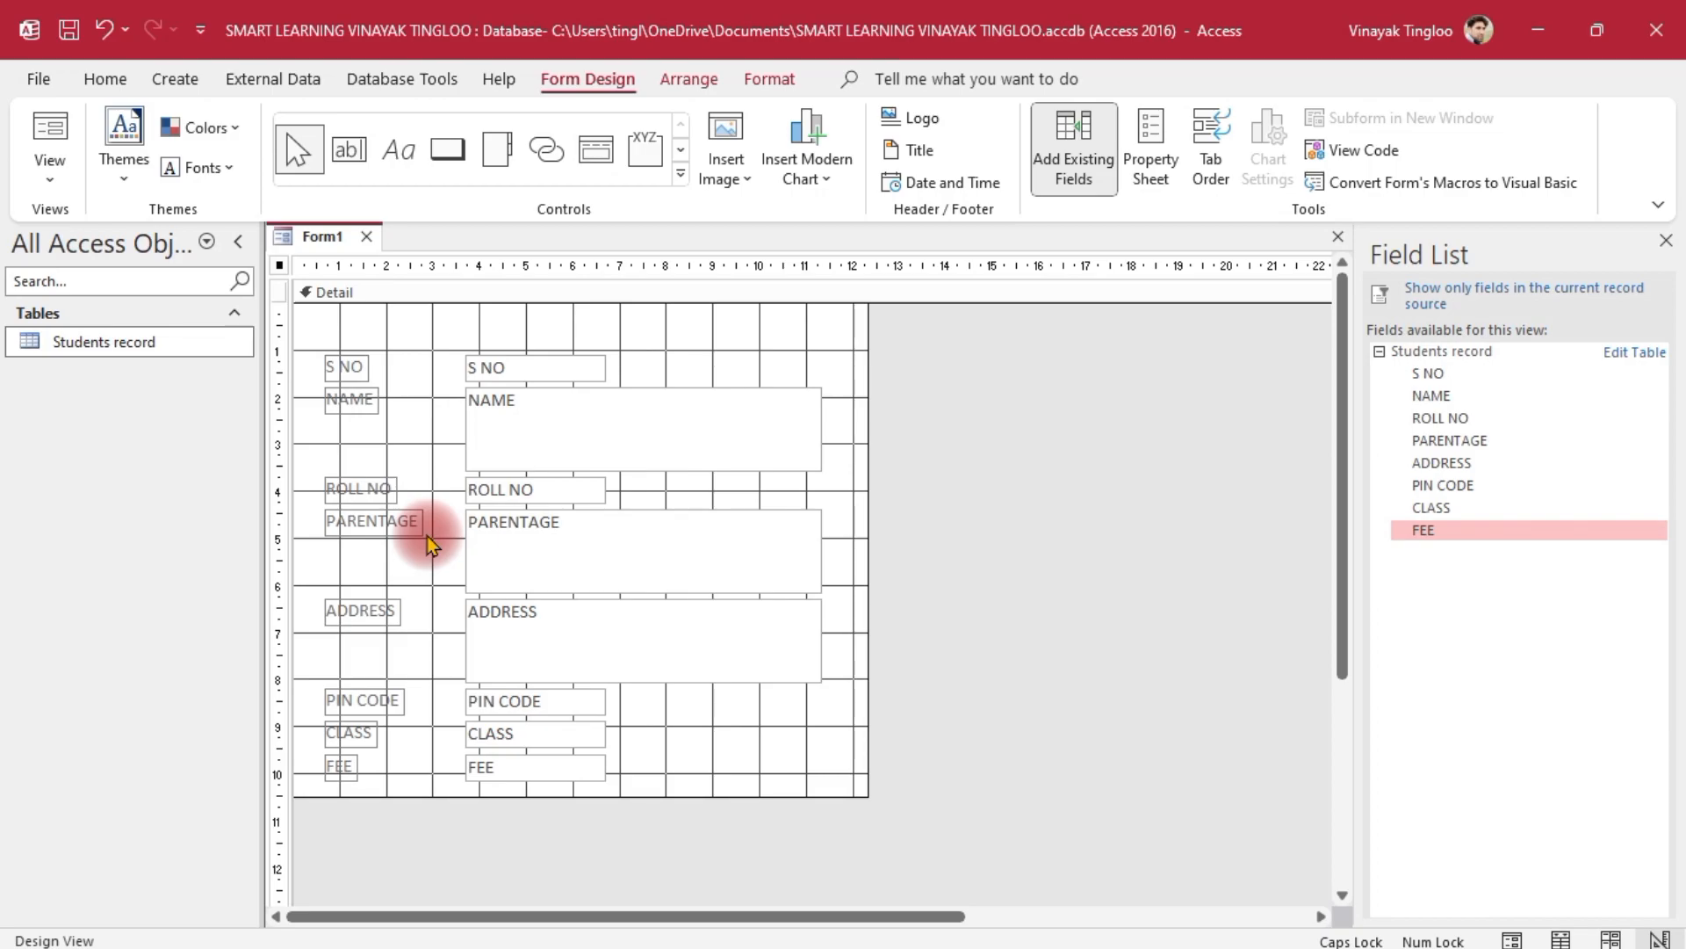
Widen the S NO, NAME and ROLL NO labels to a common width
{"action": "left_click", "coordinate": [347, 367]}
{"action": "left_click_drag", "start_coordinate": [370, 367], "coordinate": [427, 367]}
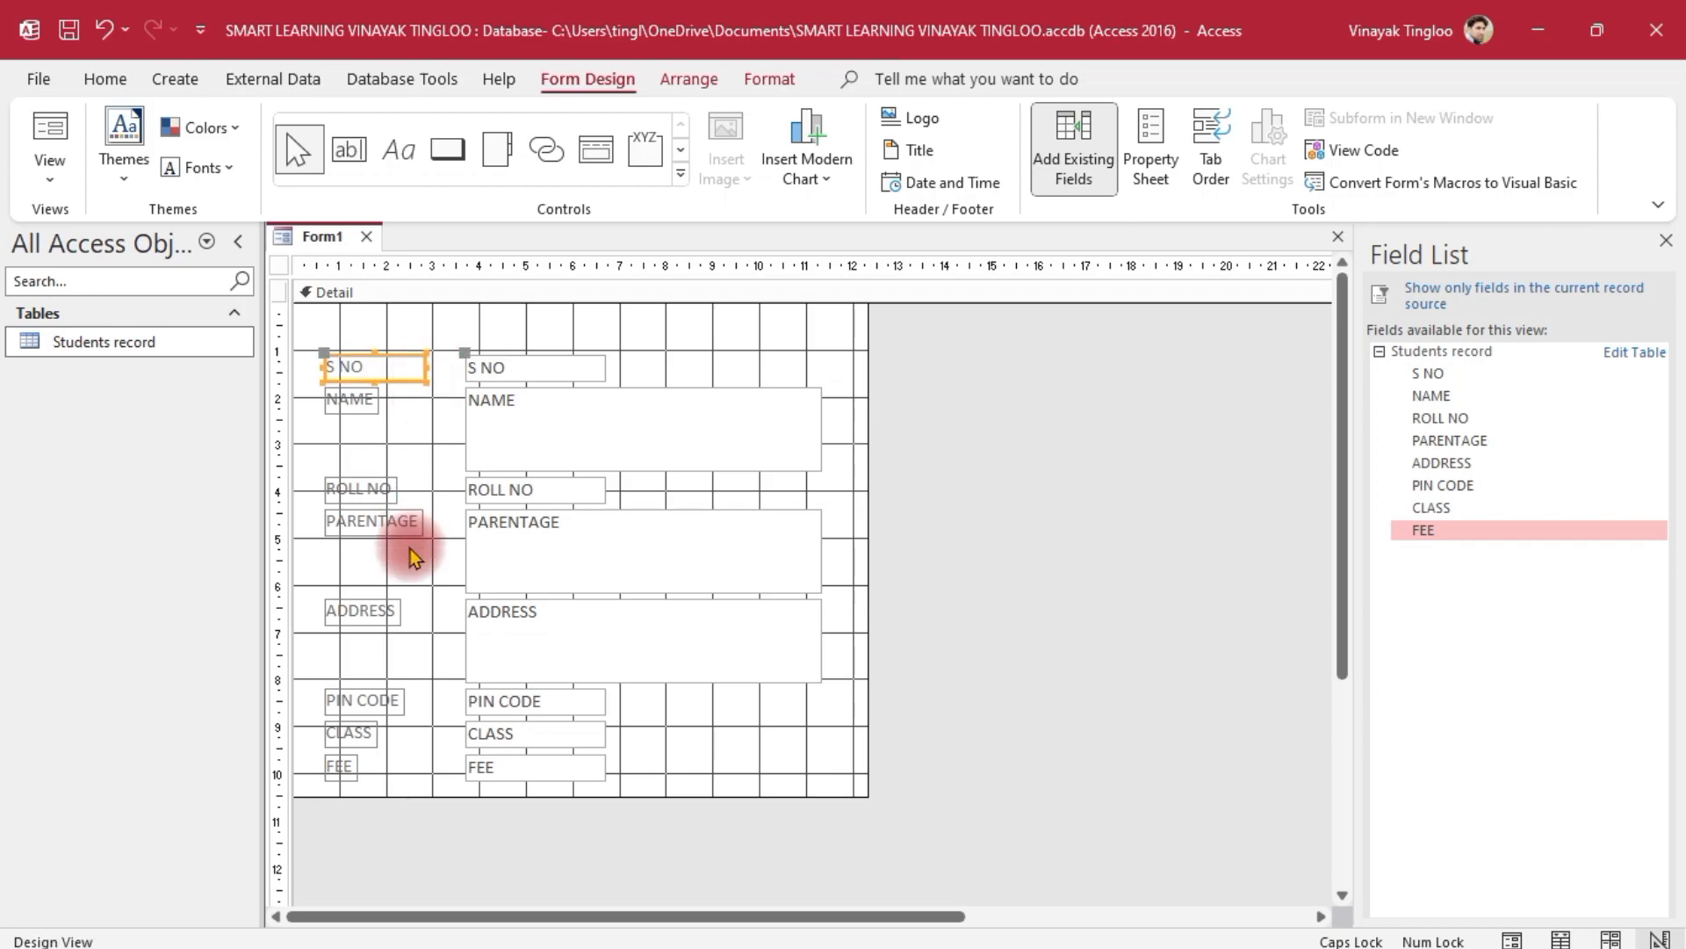
{"action": "left_click", "coordinate": [1068, 559]}
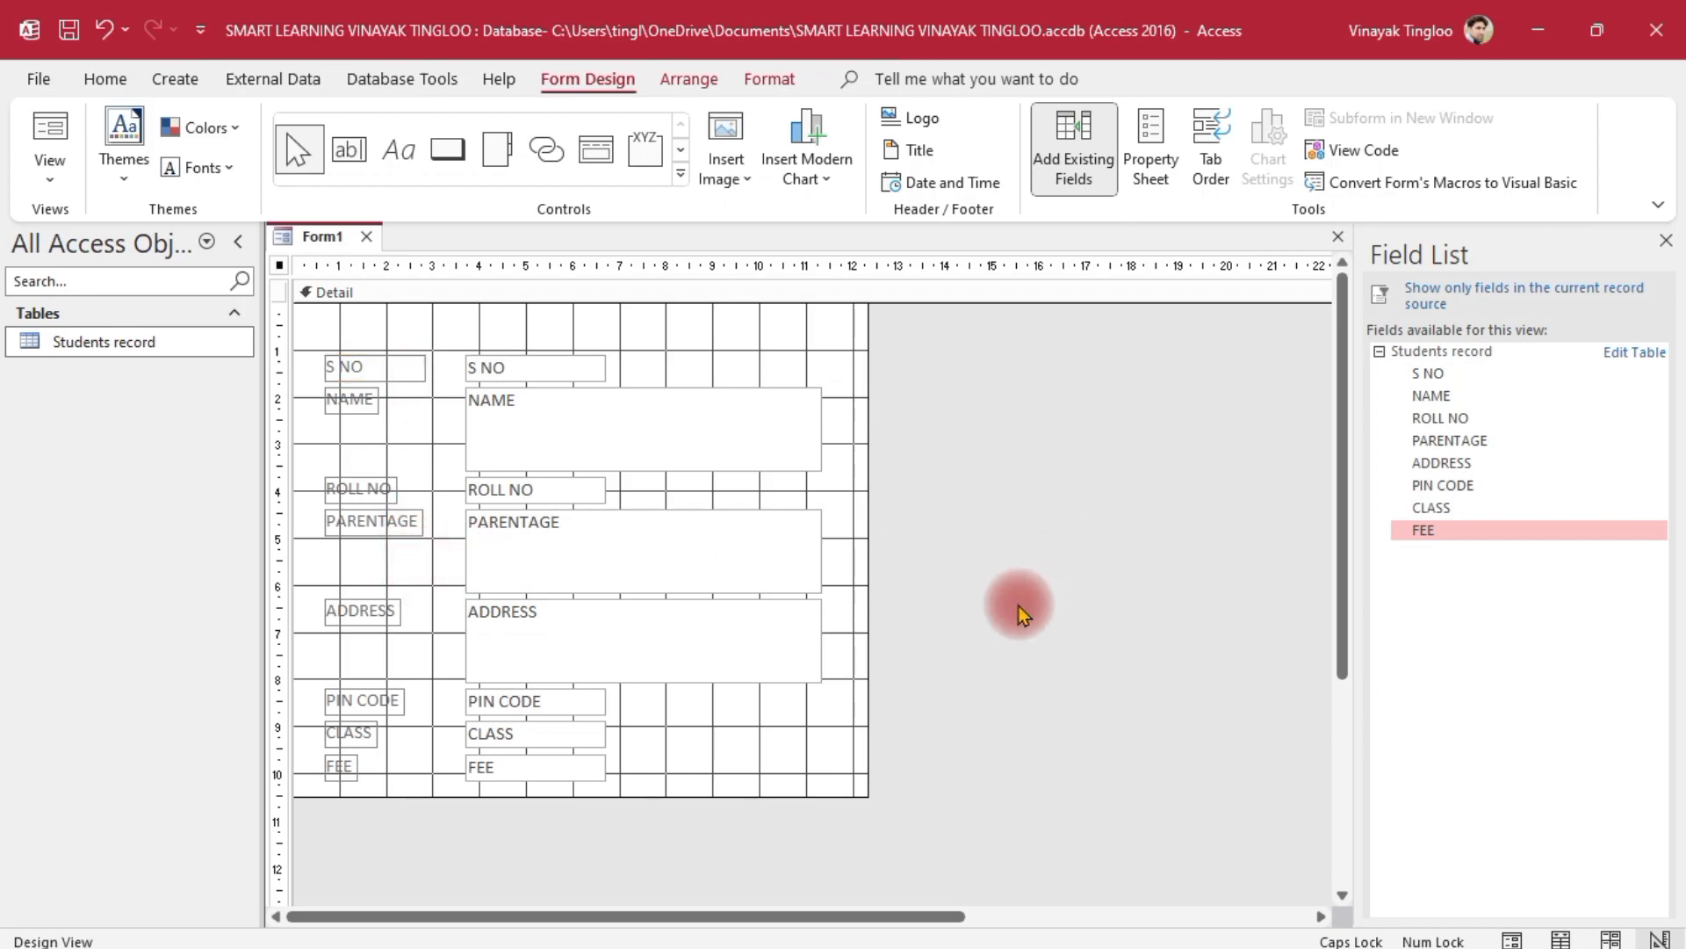
{"action": "left_click", "coordinate": [380, 365]}
{"action": "left_click_drag", "start_coordinate": [426, 368], "coordinate": [419, 367]}
{"action": "left_click", "coordinate": [1073, 667]}
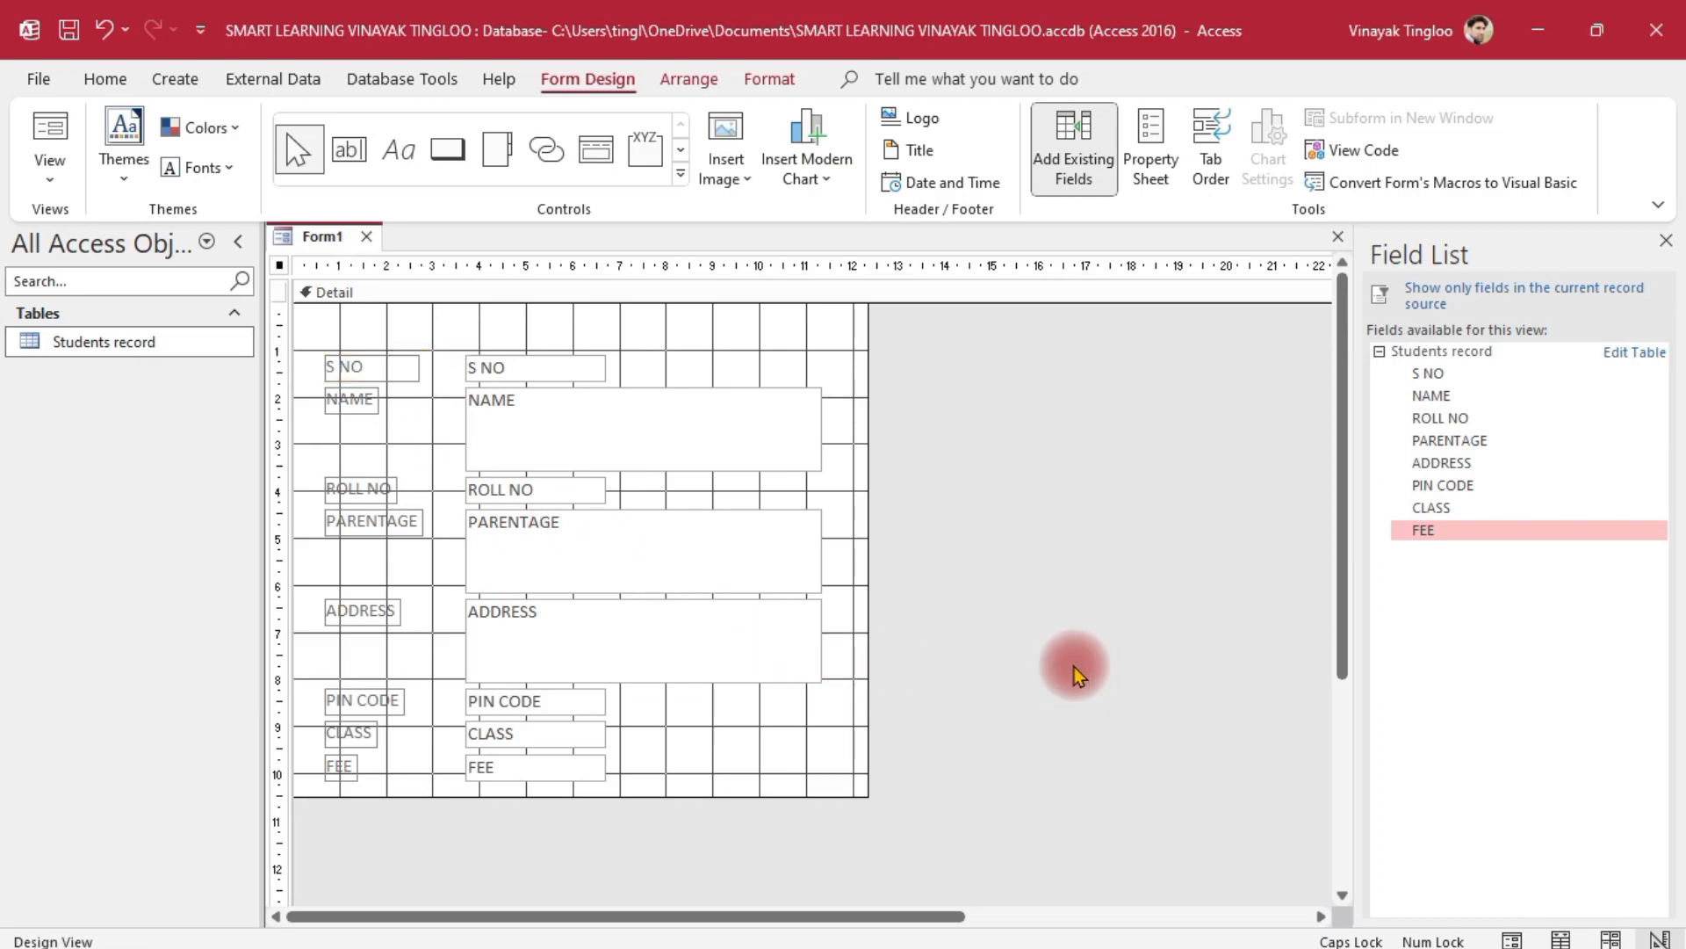
{"action": "left_click", "coordinate": [343, 400]}
{"action": "left_click_drag", "start_coordinate": [383, 396], "coordinate": [421, 397]}
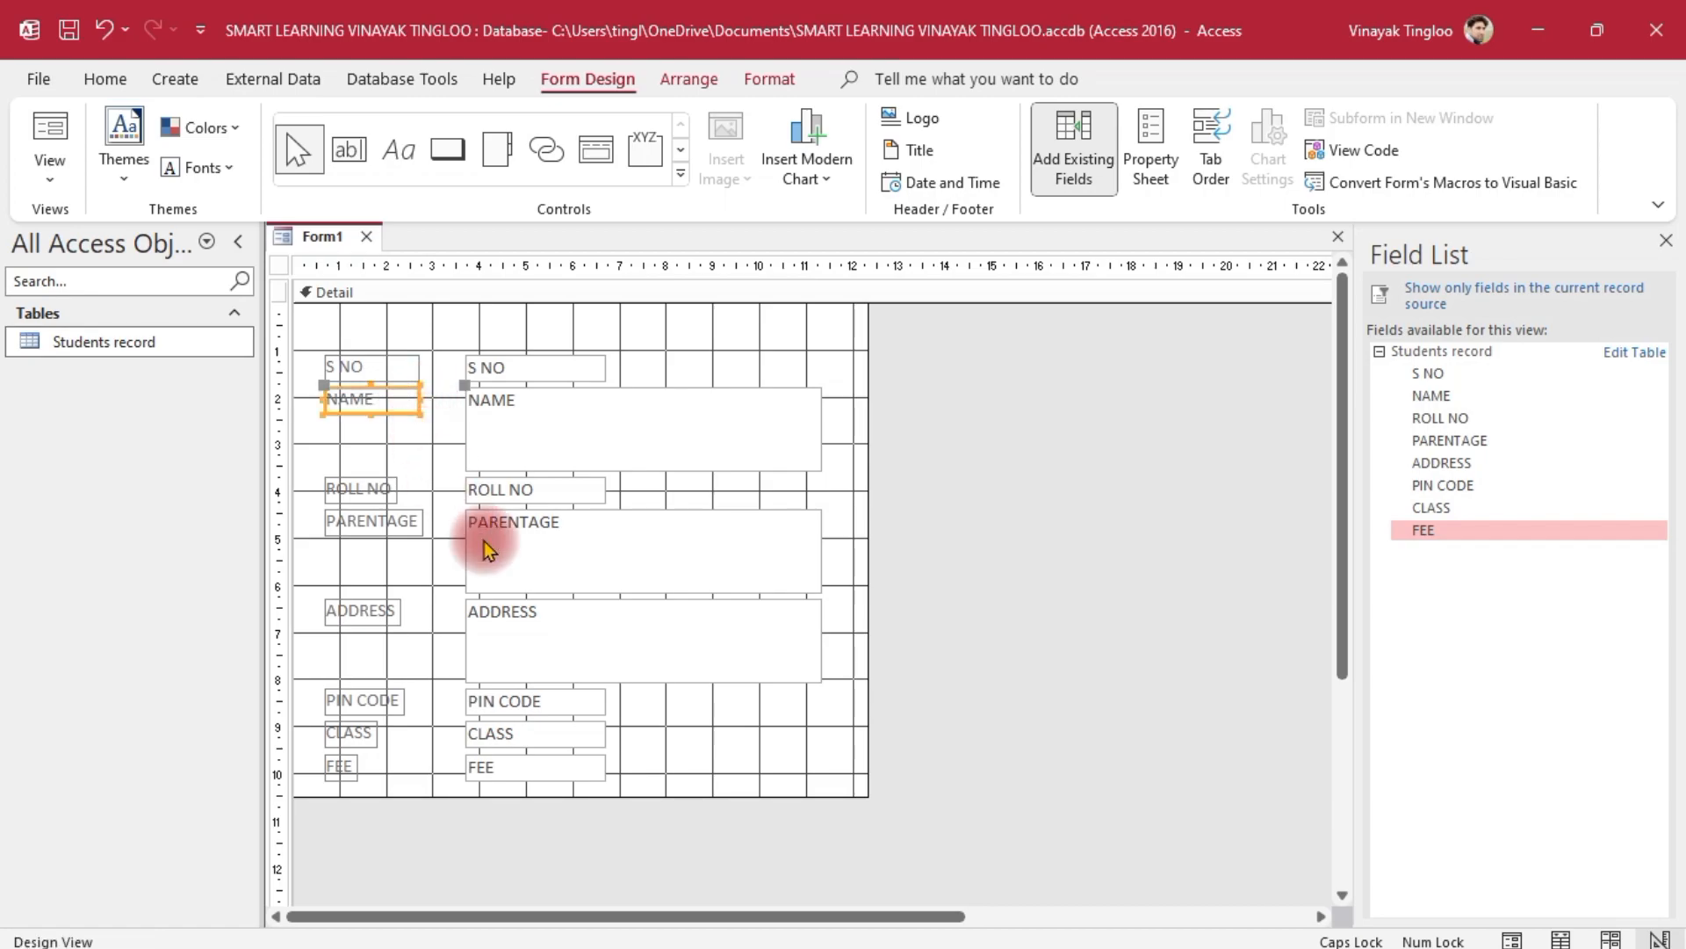
{"action": "left_click", "coordinate": [355, 488]}
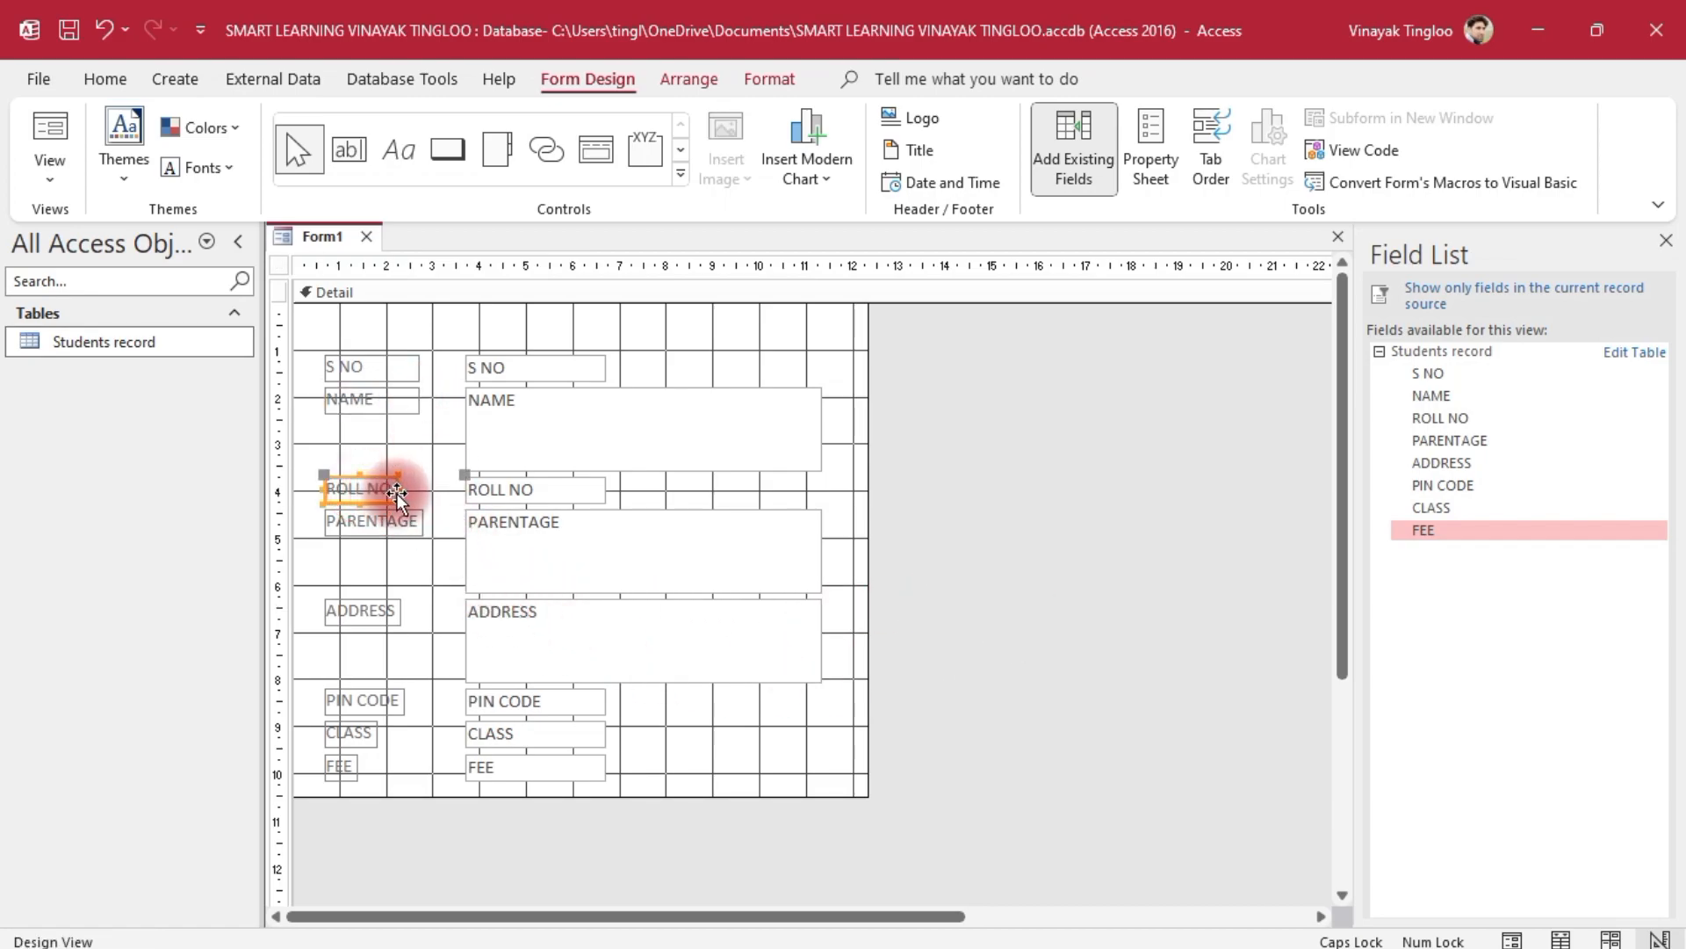
{"action": "left_click_drag", "start_coordinate": [398, 488], "coordinate": [422, 487]}
Shrink the NAME, PARENTAGE and ADDRESS text boxes to single-line height
{"action": "left_click", "coordinate": [639, 431]}
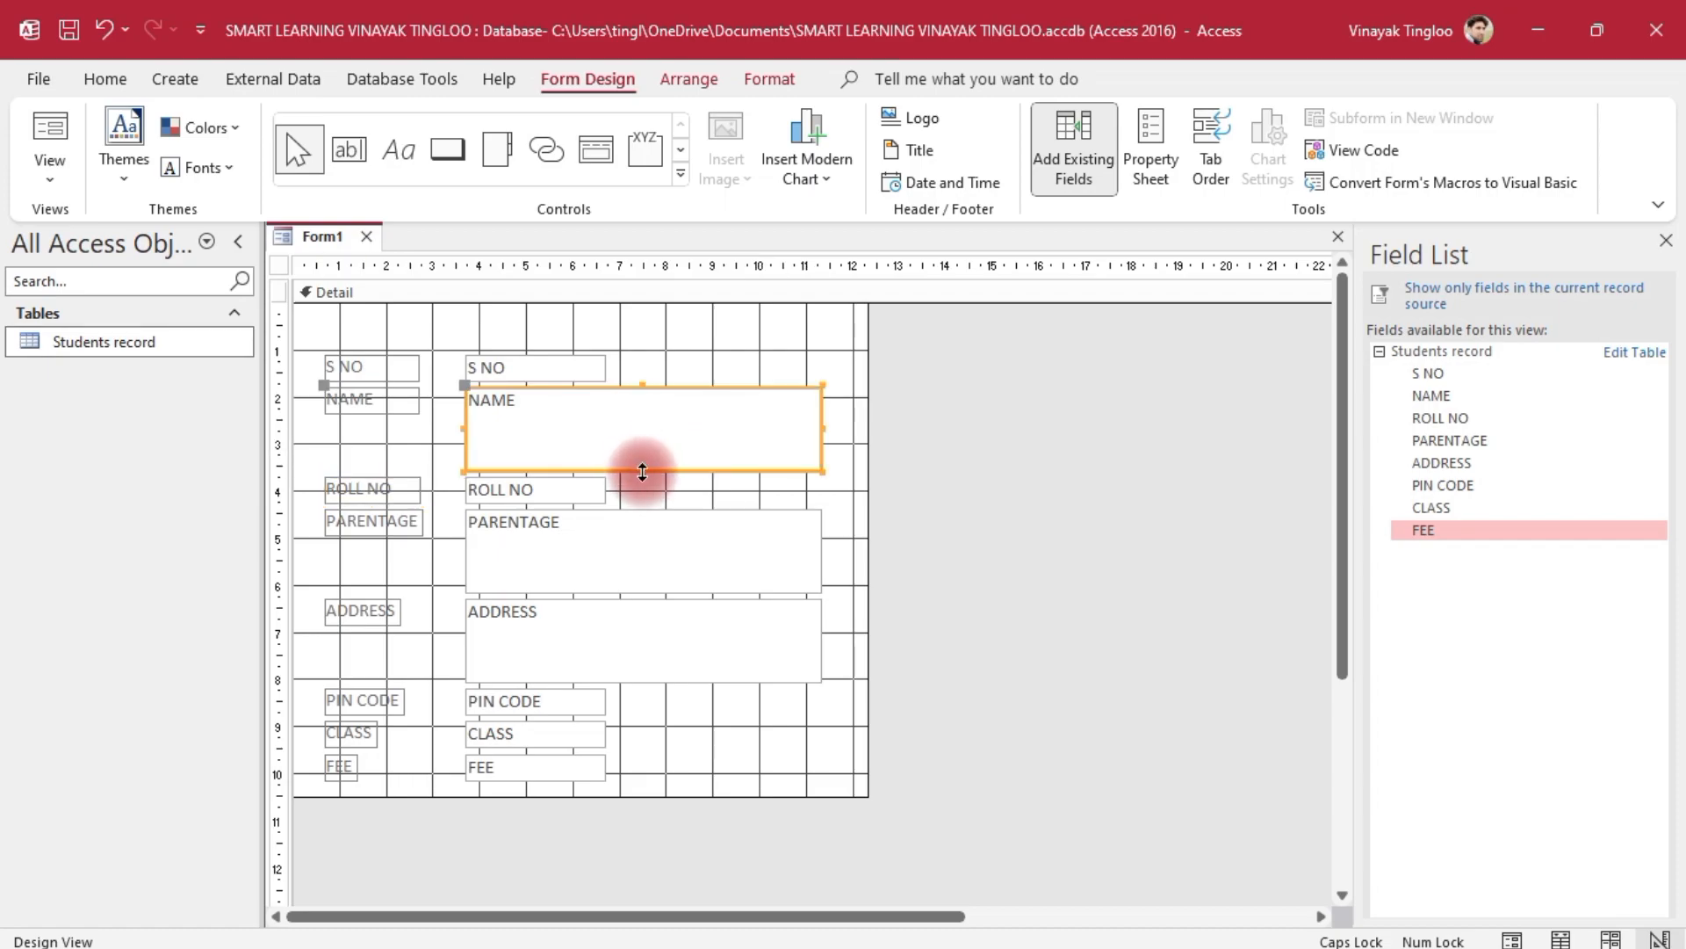
{"action": "left_click", "coordinate": [641, 465]}
{"action": "left_click_drag", "start_coordinate": [642, 408], "coordinate": [641, 410]}
{"action": "left_click", "coordinate": [982, 613]}
{"action": "left_click", "coordinate": [647, 545]}
{"action": "left_click_drag", "start_coordinate": [647, 593], "coordinate": [640, 534]}
{"action": "left_click", "coordinate": [623, 635]}
{"action": "left_click_drag", "start_coordinate": [641, 678], "coordinate": [647, 626]}
{"action": "left_click", "coordinate": [1063, 685]}
Move the ROLL NO and PARENTAGE label and box pairs up directly under NAME
{"action": "left_click_drag", "start_coordinate": [927, 469], "coordinate": [300, 543]}
{"action": "left_click", "coordinate": [384, 488]}
{"action": "left_click_drag", "start_coordinate": [384, 489], "coordinate": [387, 432]}
{"action": "left_click", "coordinate": [1017, 587]}
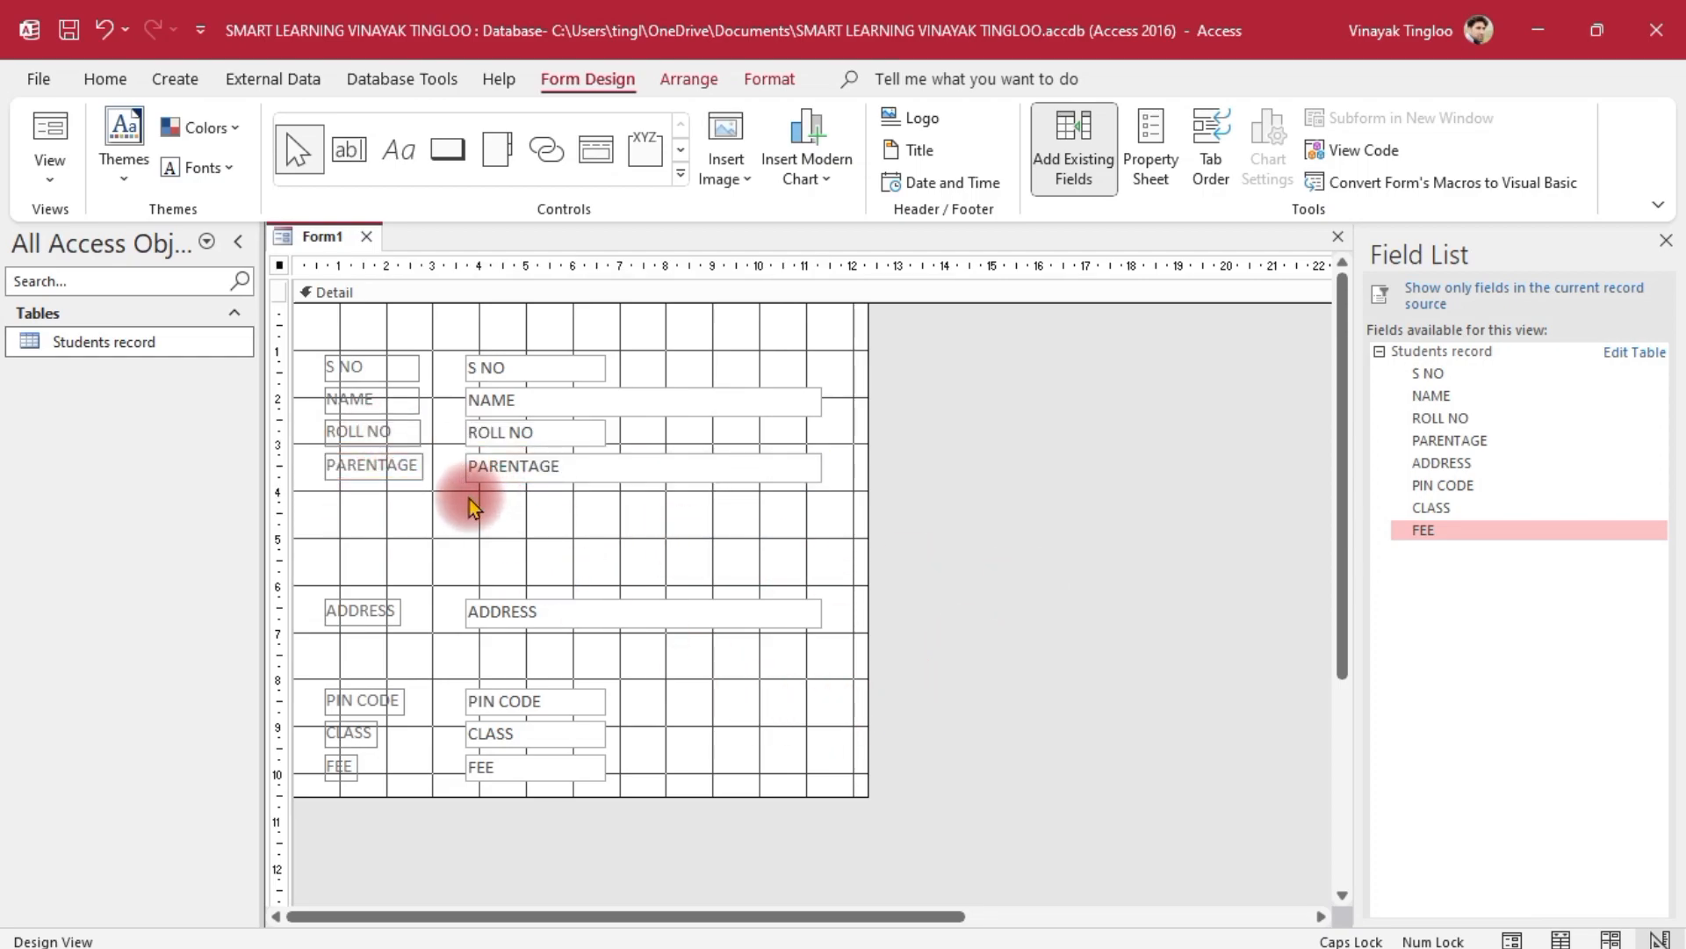
Fine-tune the ROLL NO and NAME label widths to match S NO
{"action": "left_click", "coordinate": [397, 430]}
{"action": "left_click", "coordinate": [411, 430]}
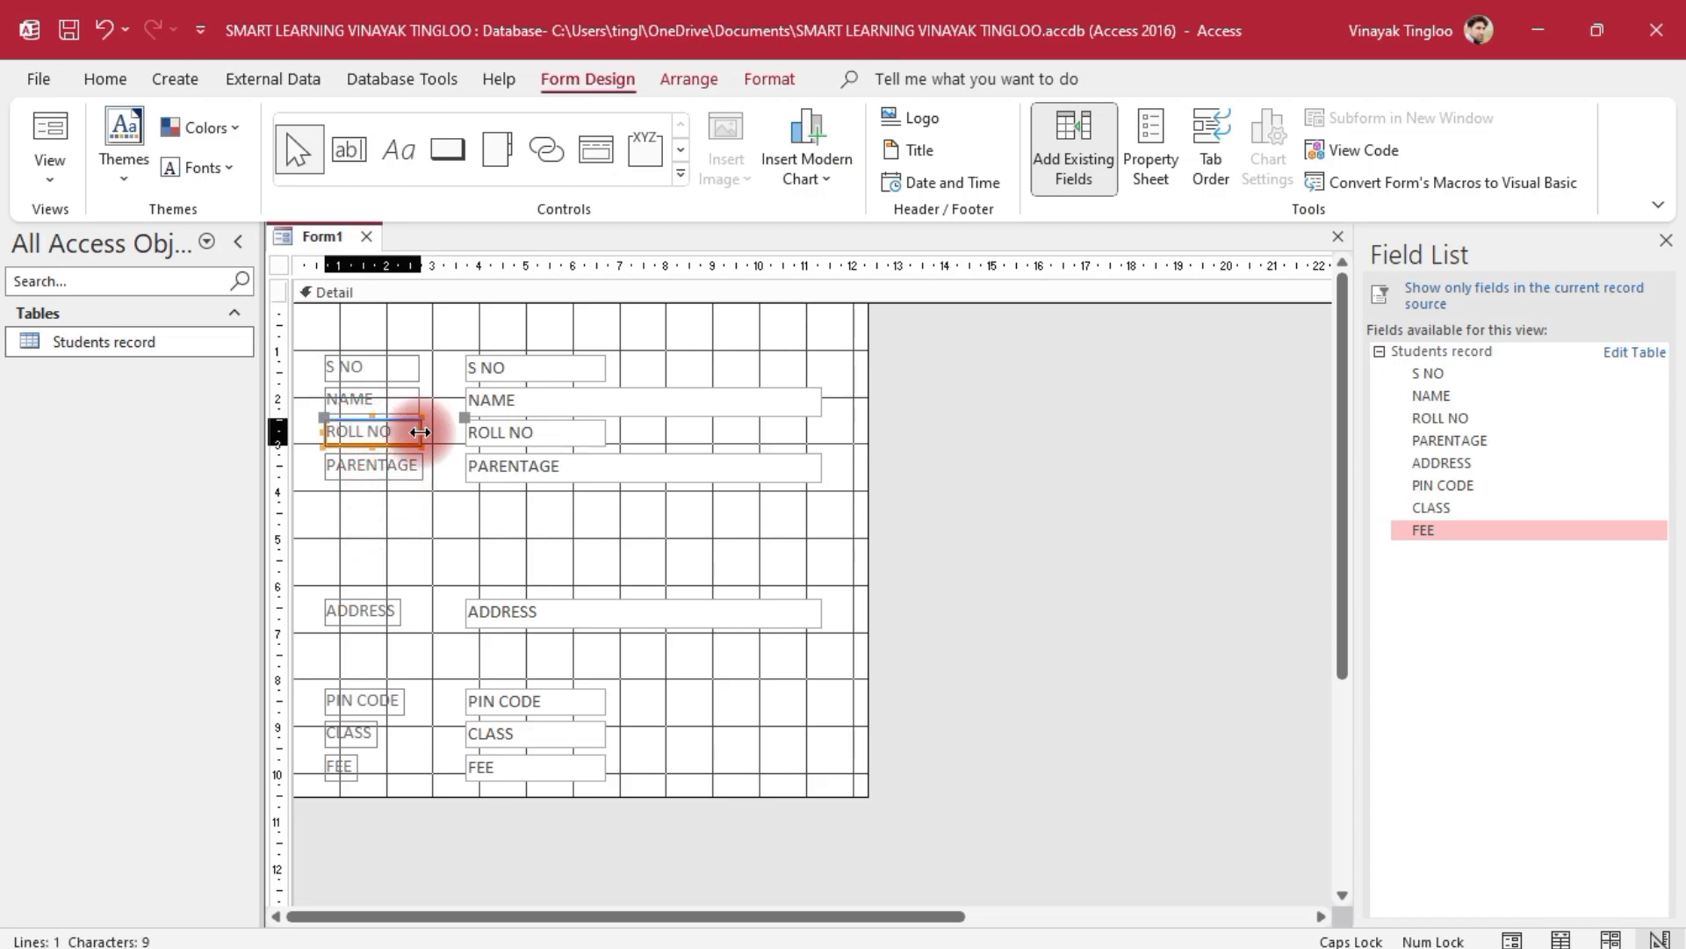
{"action": "left_click_drag", "start_coordinate": [431, 433], "coordinate": [428, 437]}
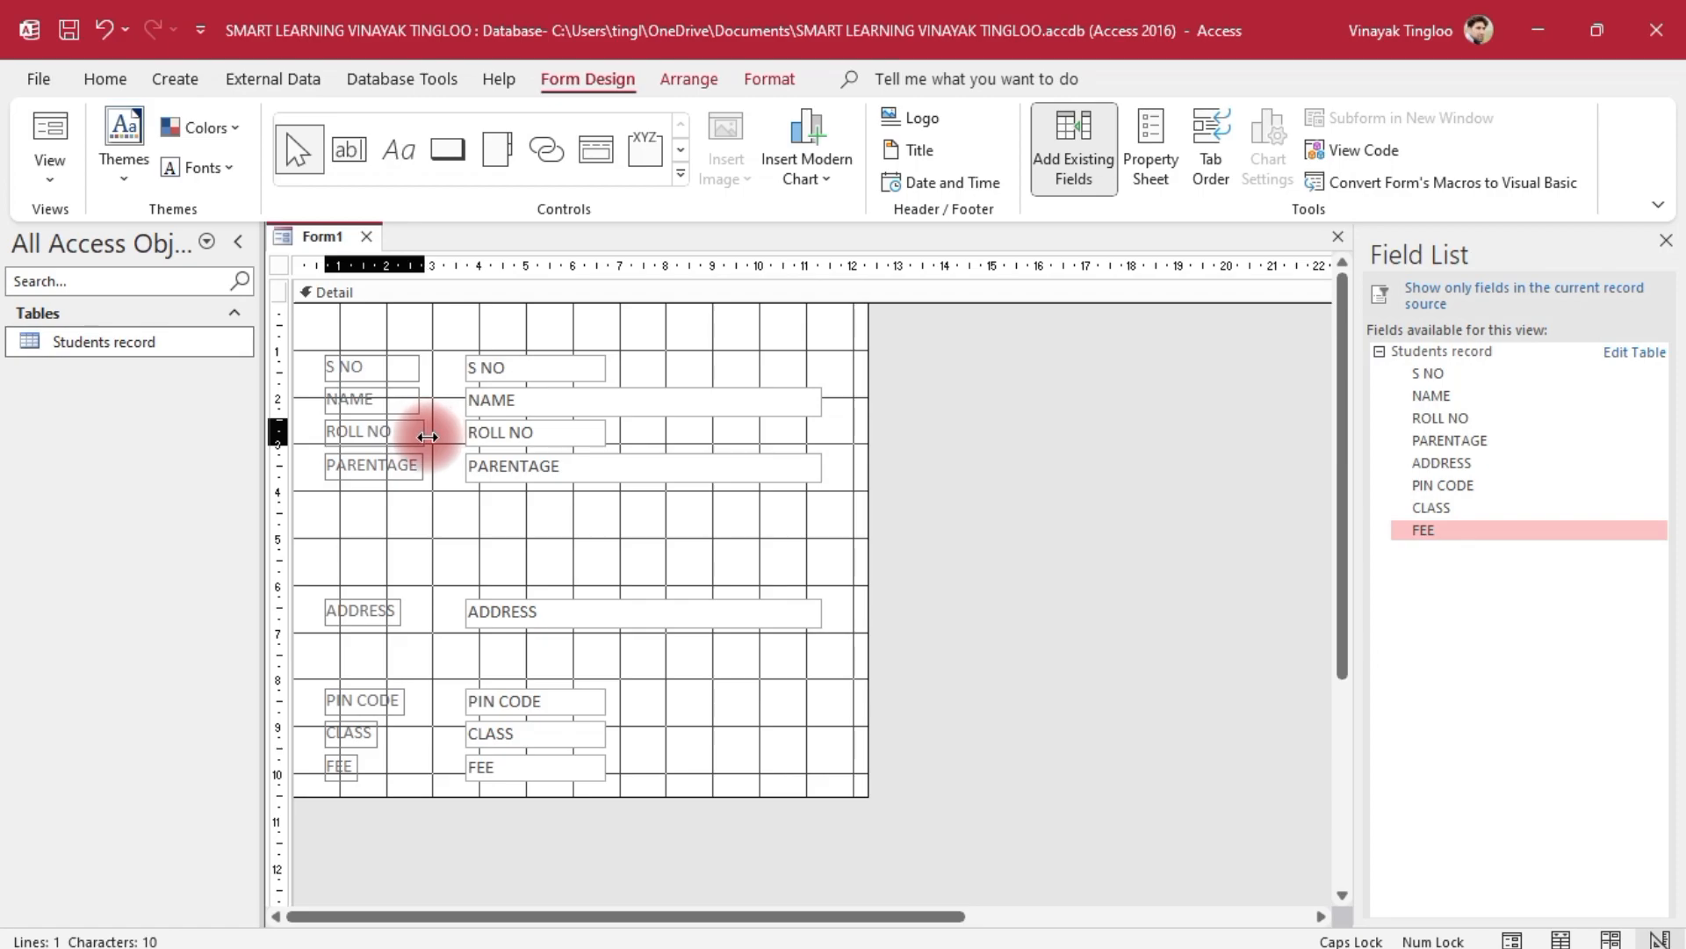
{"action": "left_click", "coordinate": [867, 596]}
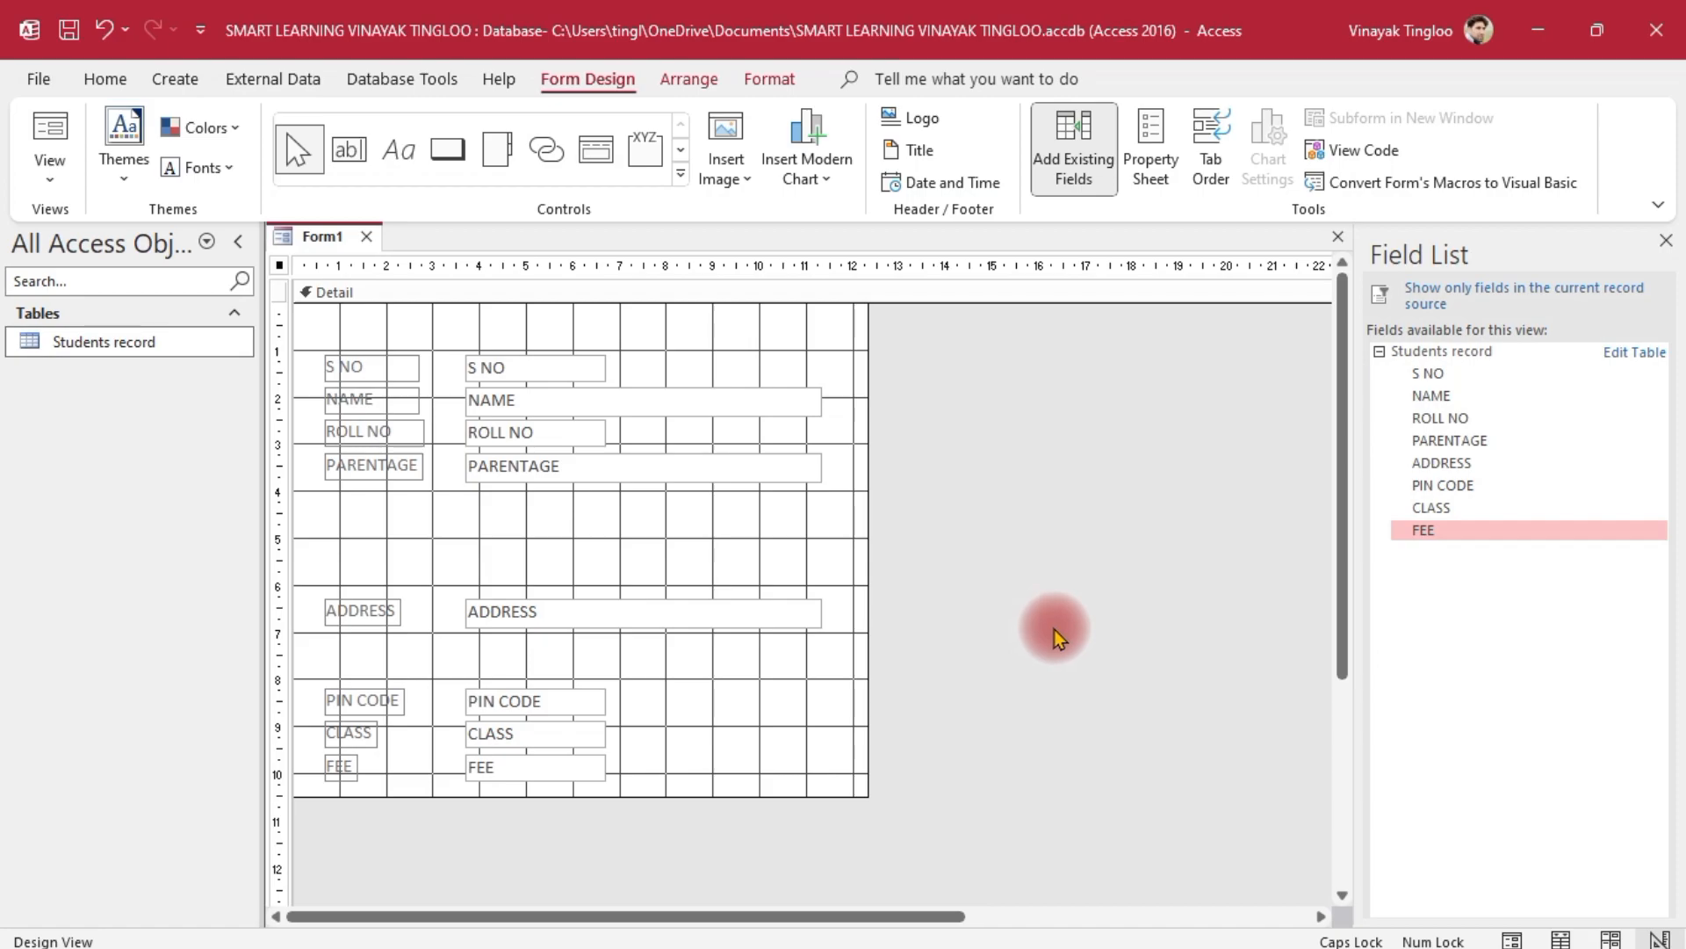
{"action": "left_click", "coordinate": [382, 400]}
{"action": "left_click_drag", "start_coordinate": [416, 399], "coordinate": [425, 399]}
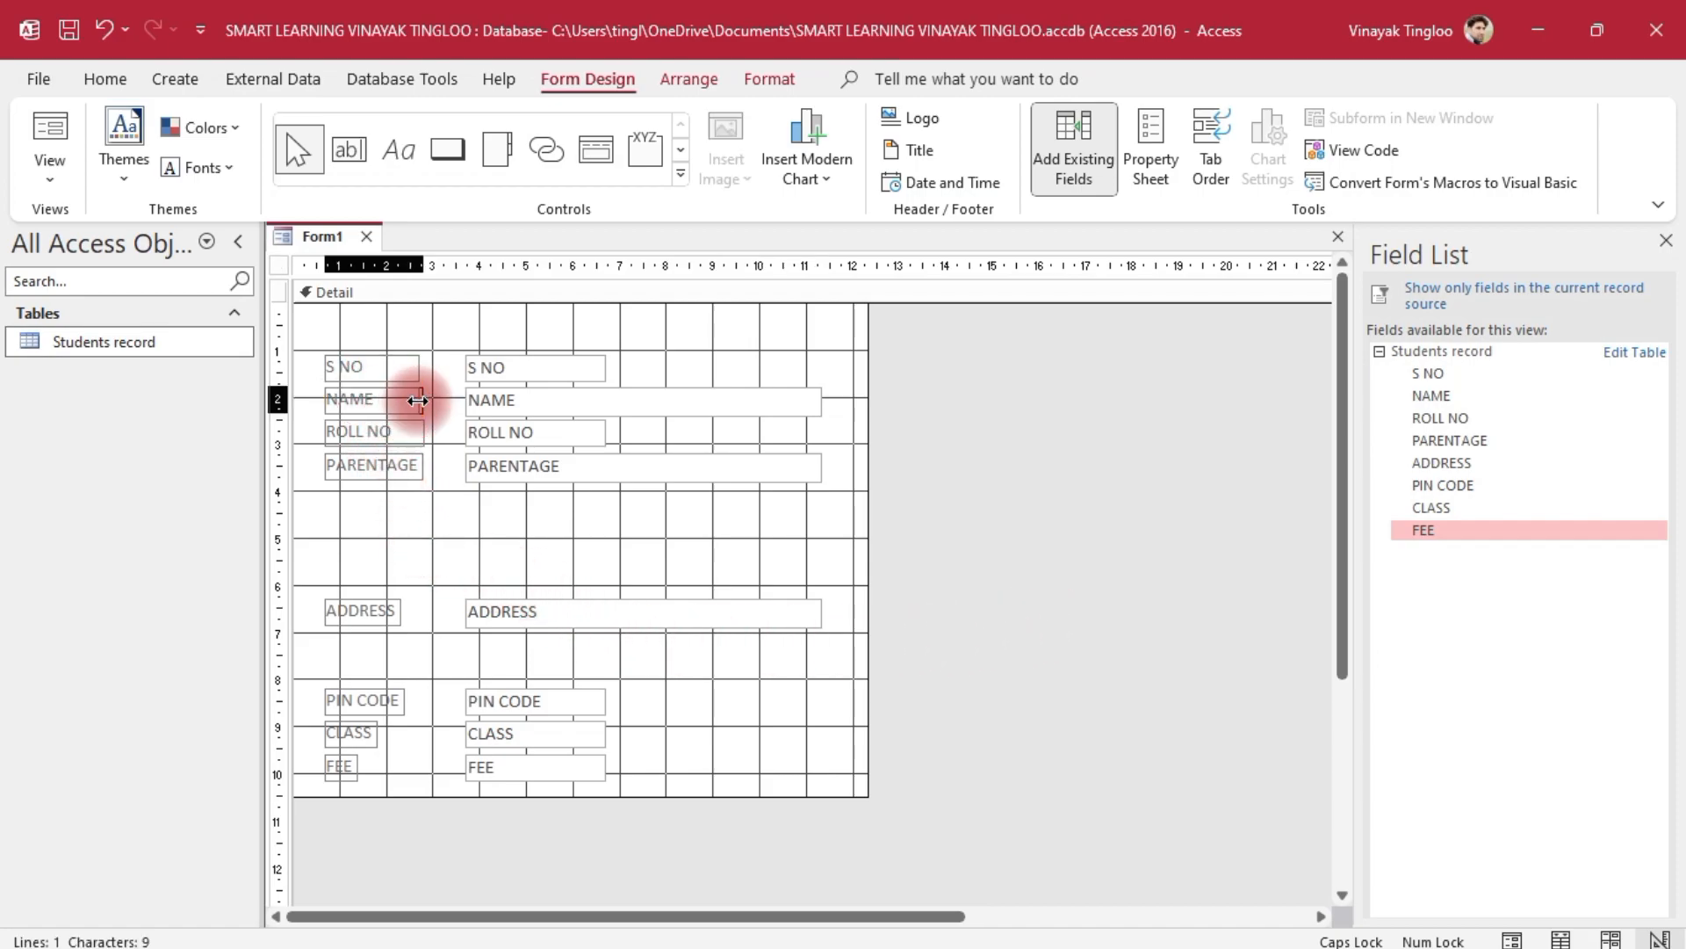
{"action": "left_click", "coordinate": [1047, 636]}
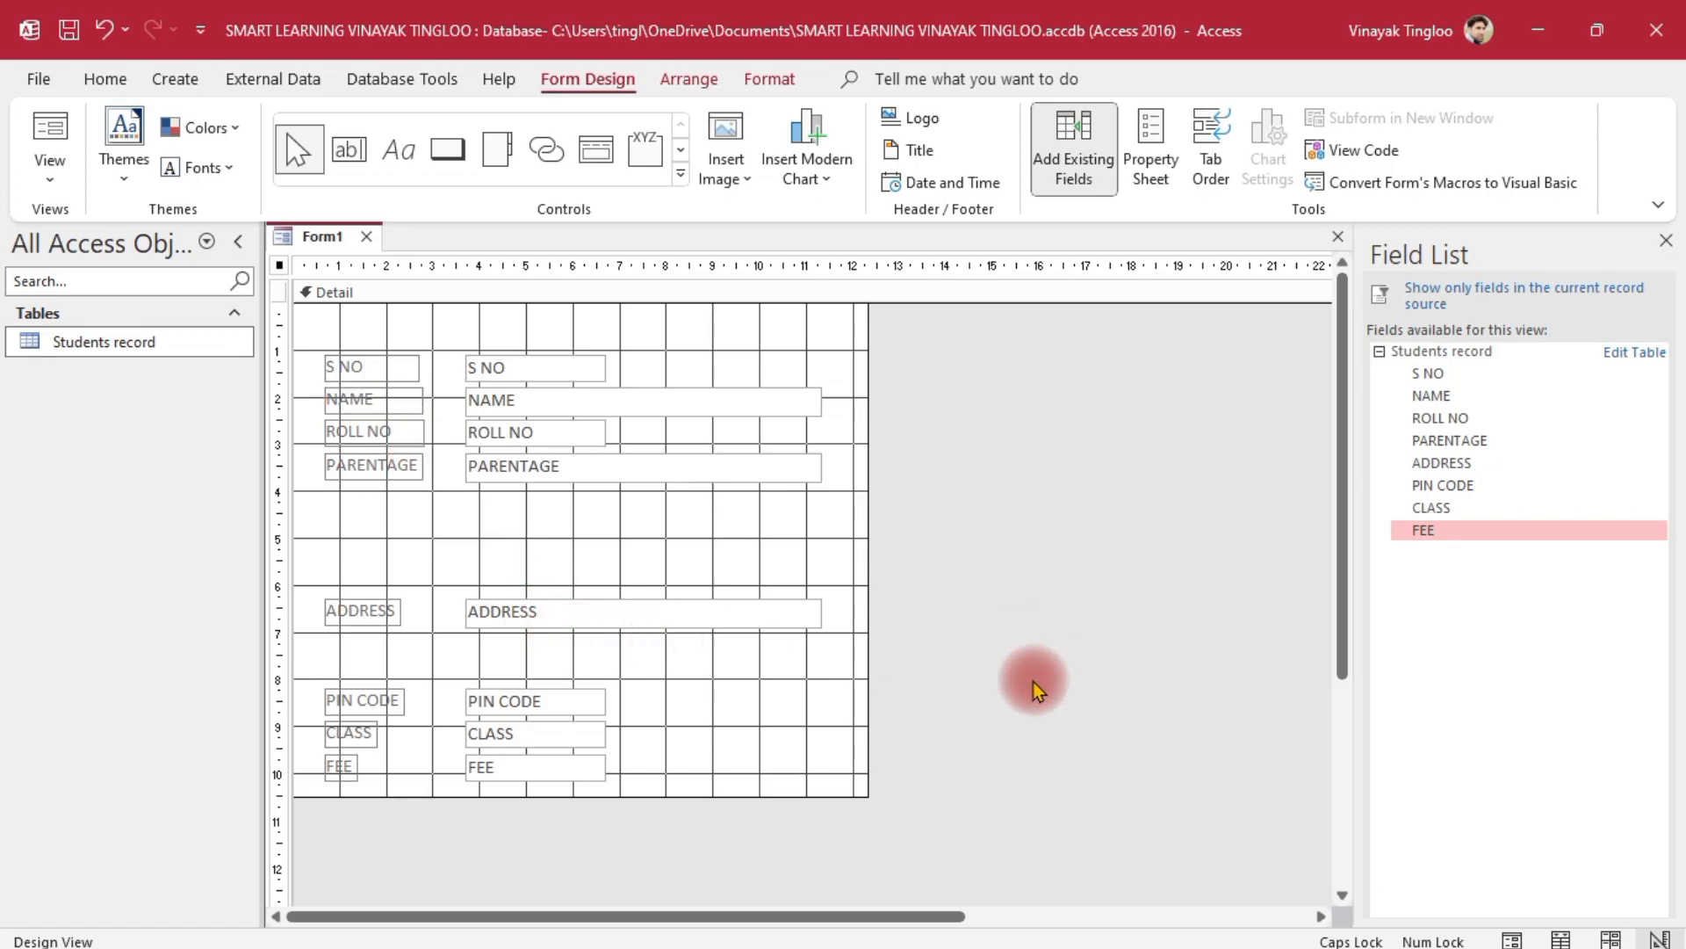
{"action": "left_click", "coordinate": [420, 367]}
{"action": "left_click", "coordinate": [983, 616]}
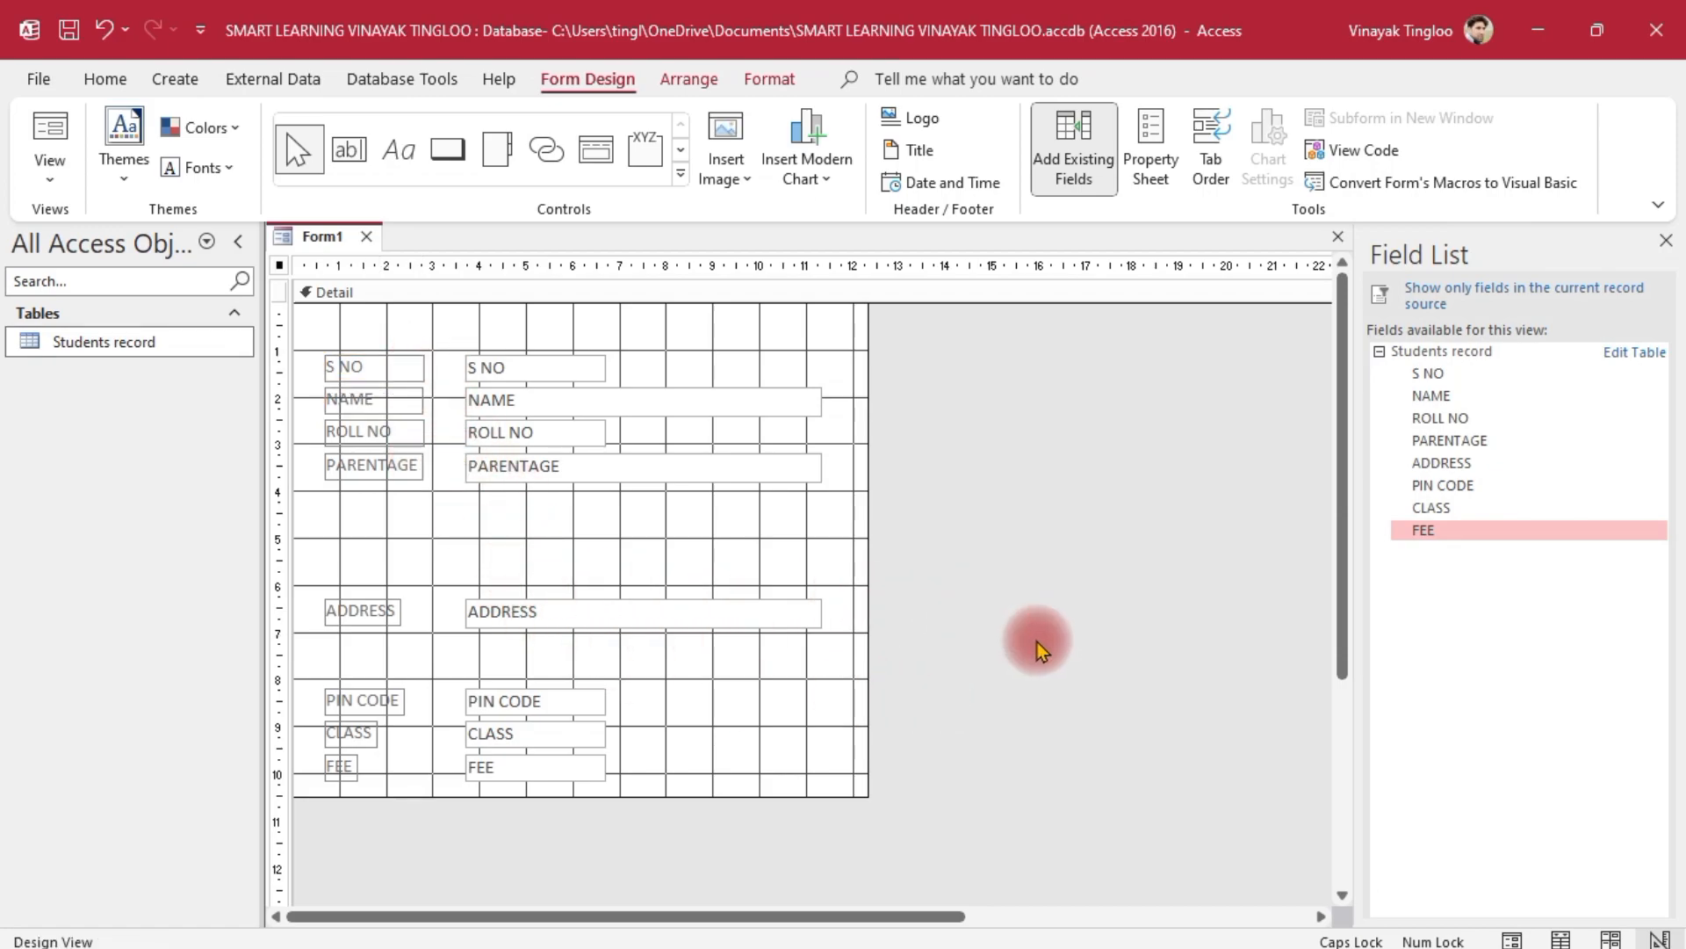
Move the ADDRESS, PIN CODE, CLASS and FEE rows up under PARENTAGE
{"action": "left_click_drag", "start_coordinate": [933, 681], "coordinate": [332, 813]}
{"action": "left_click_drag", "start_coordinate": [520, 713], "coordinate": [519, 653]}
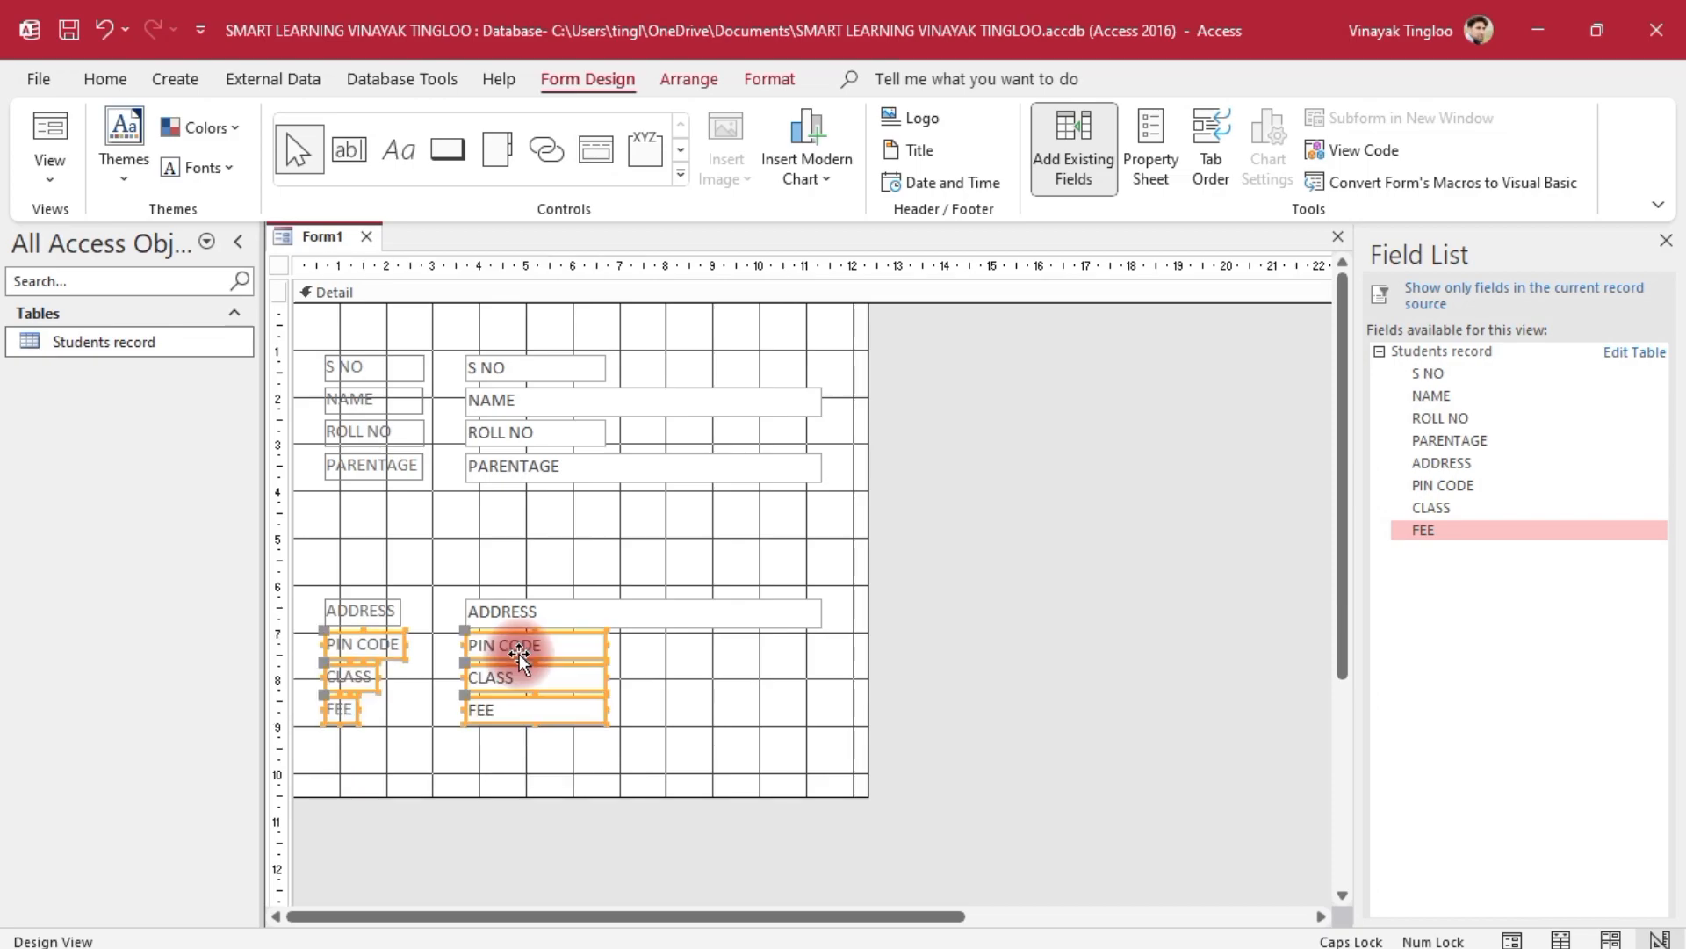
{"action": "left_click", "coordinate": [957, 580]}
{"action": "left_click_drag", "start_coordinate": [957, 584], "coordinate": [311, 735]}
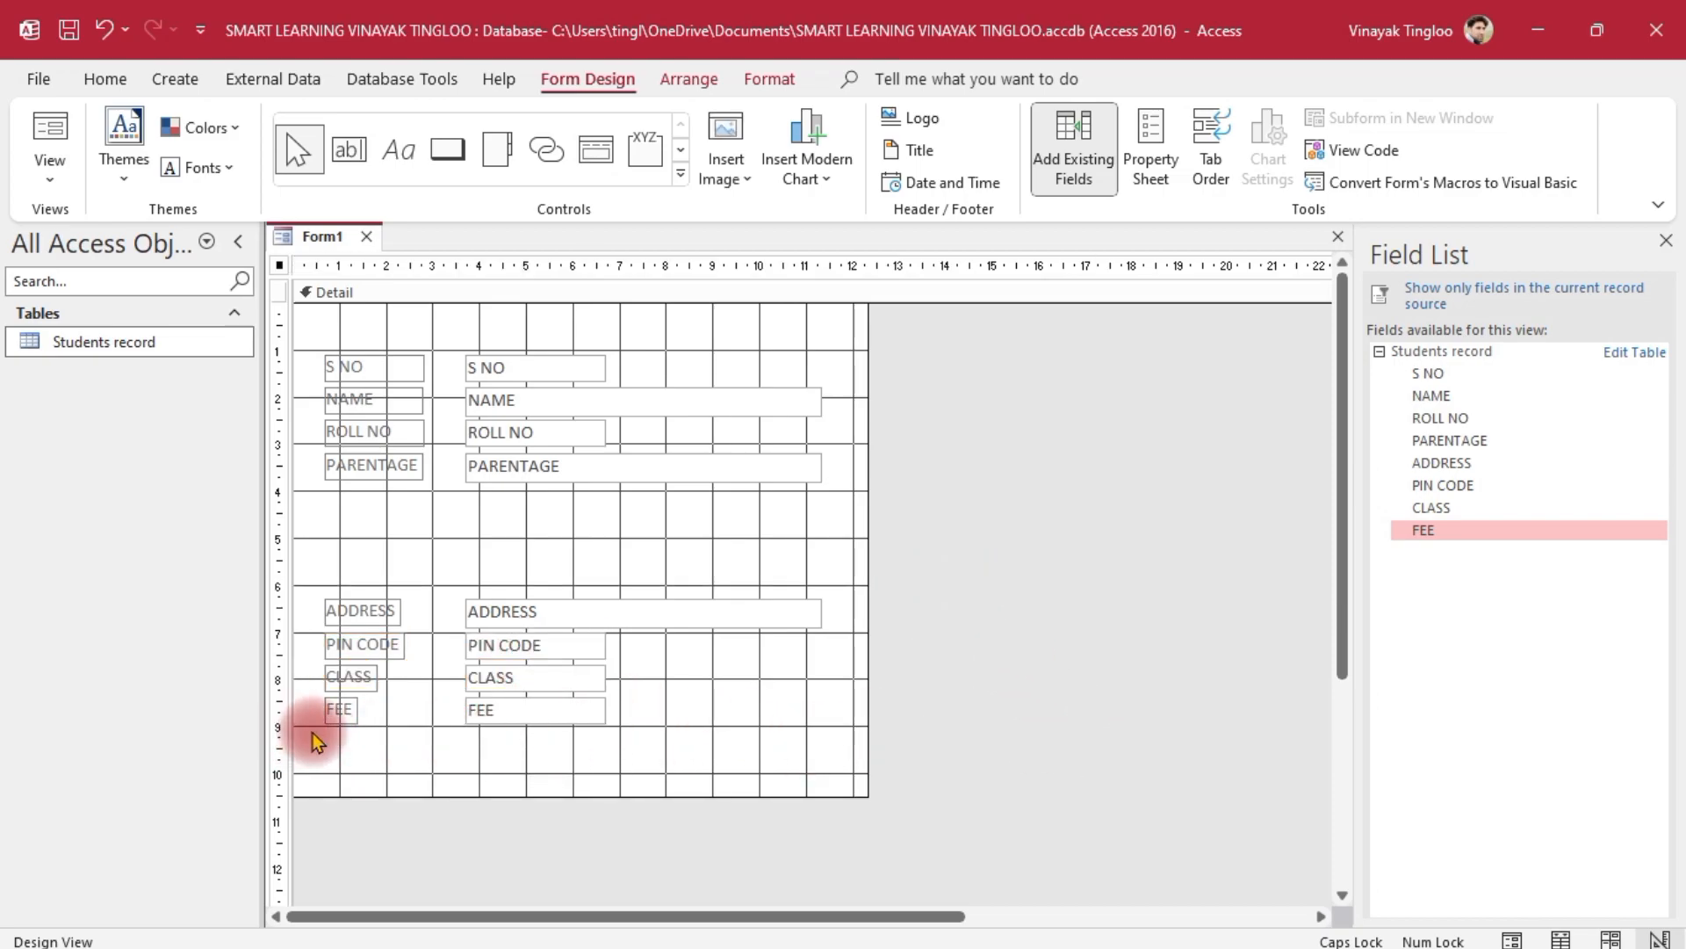
{"action": "left_click_drag", "start_coordinate": [509, 614], "coordinate": [509, 500]}
{"action": "left_click", "coordinate": [1114, 676]}
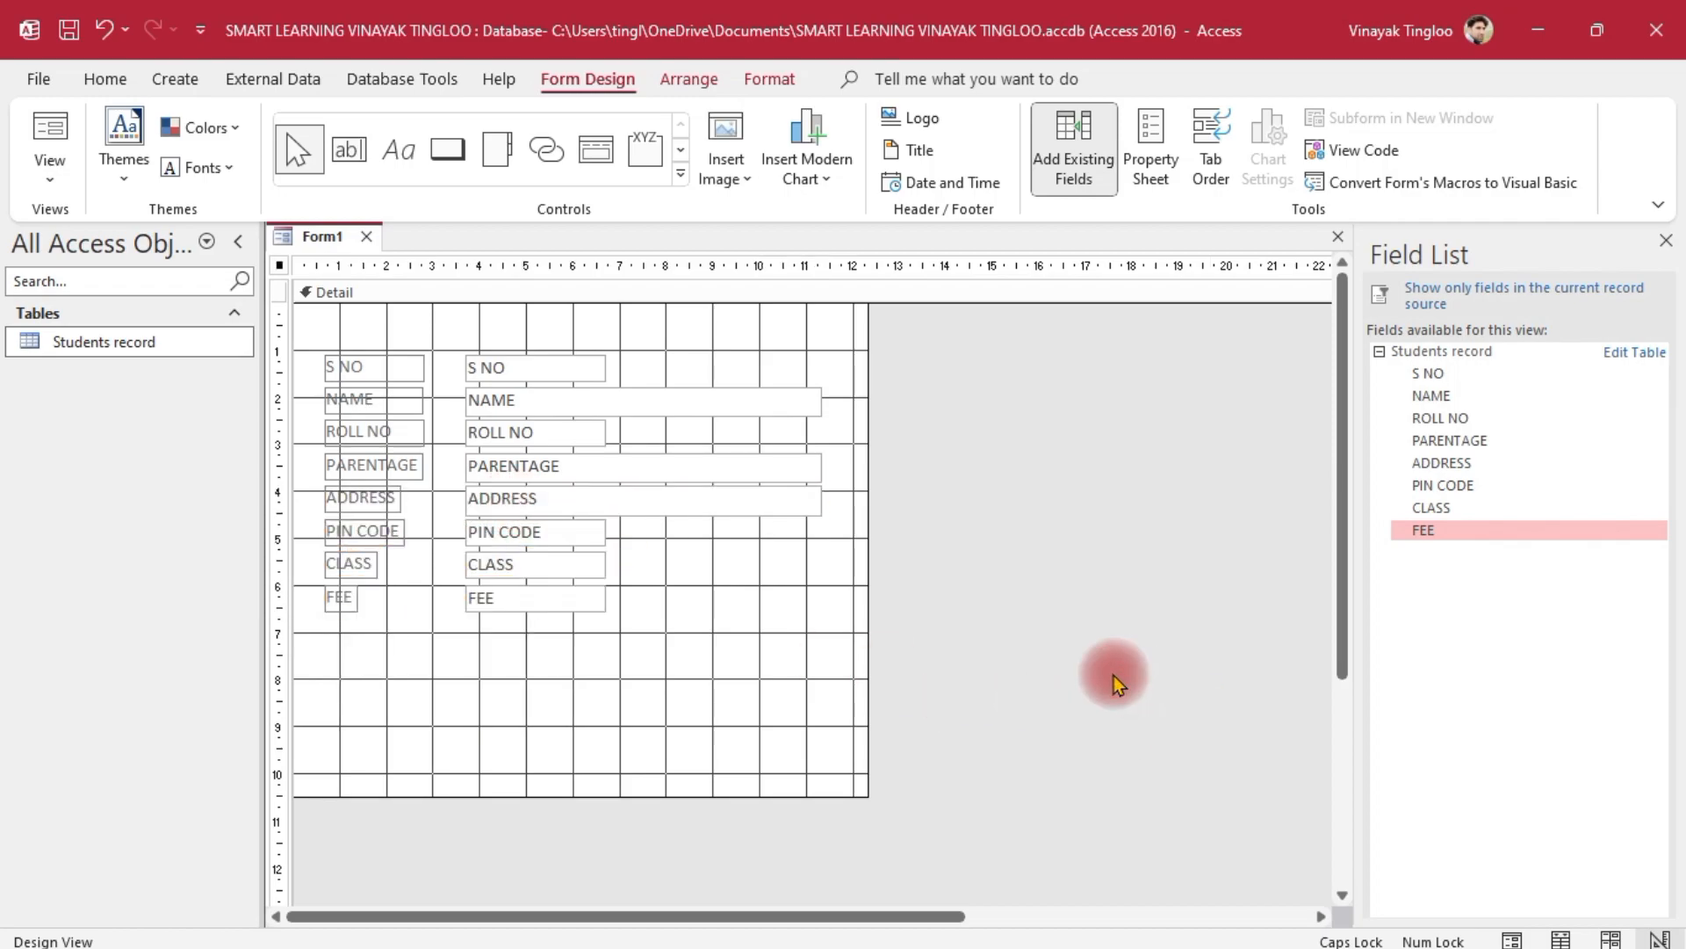
Widen the PIN CODE, CLASS and FEE labels to match the other labels
{"action": "left_click", "coordinate": [378, 499]}
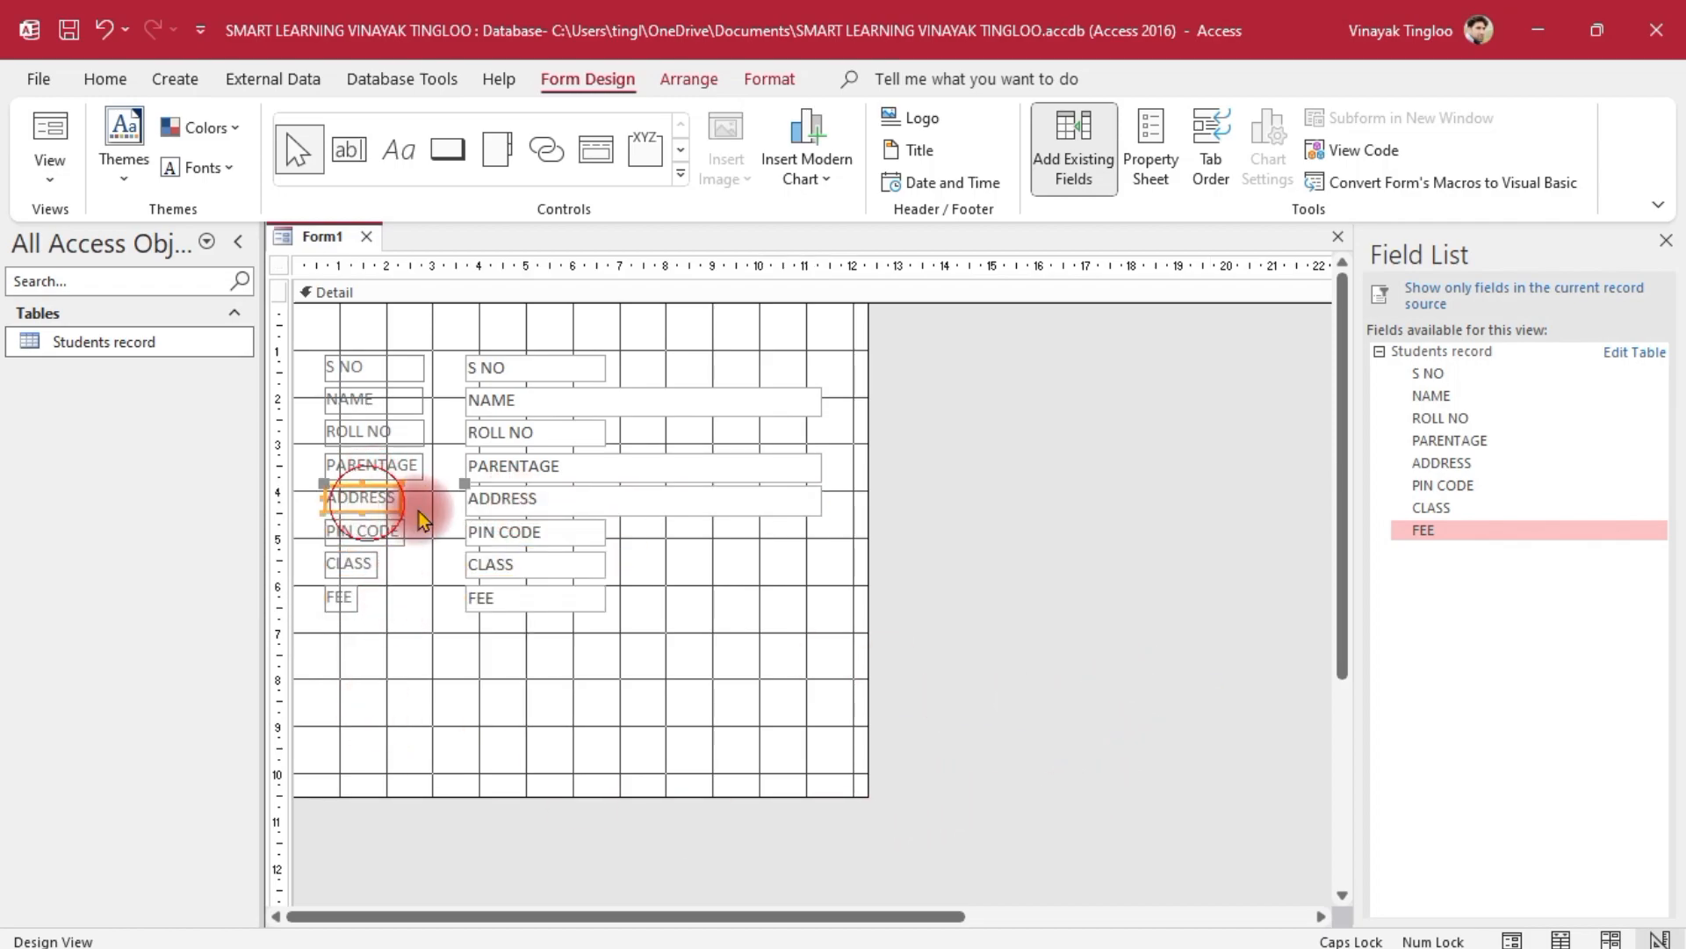
{"action": "left_click", "coordinate": [401, 500]}
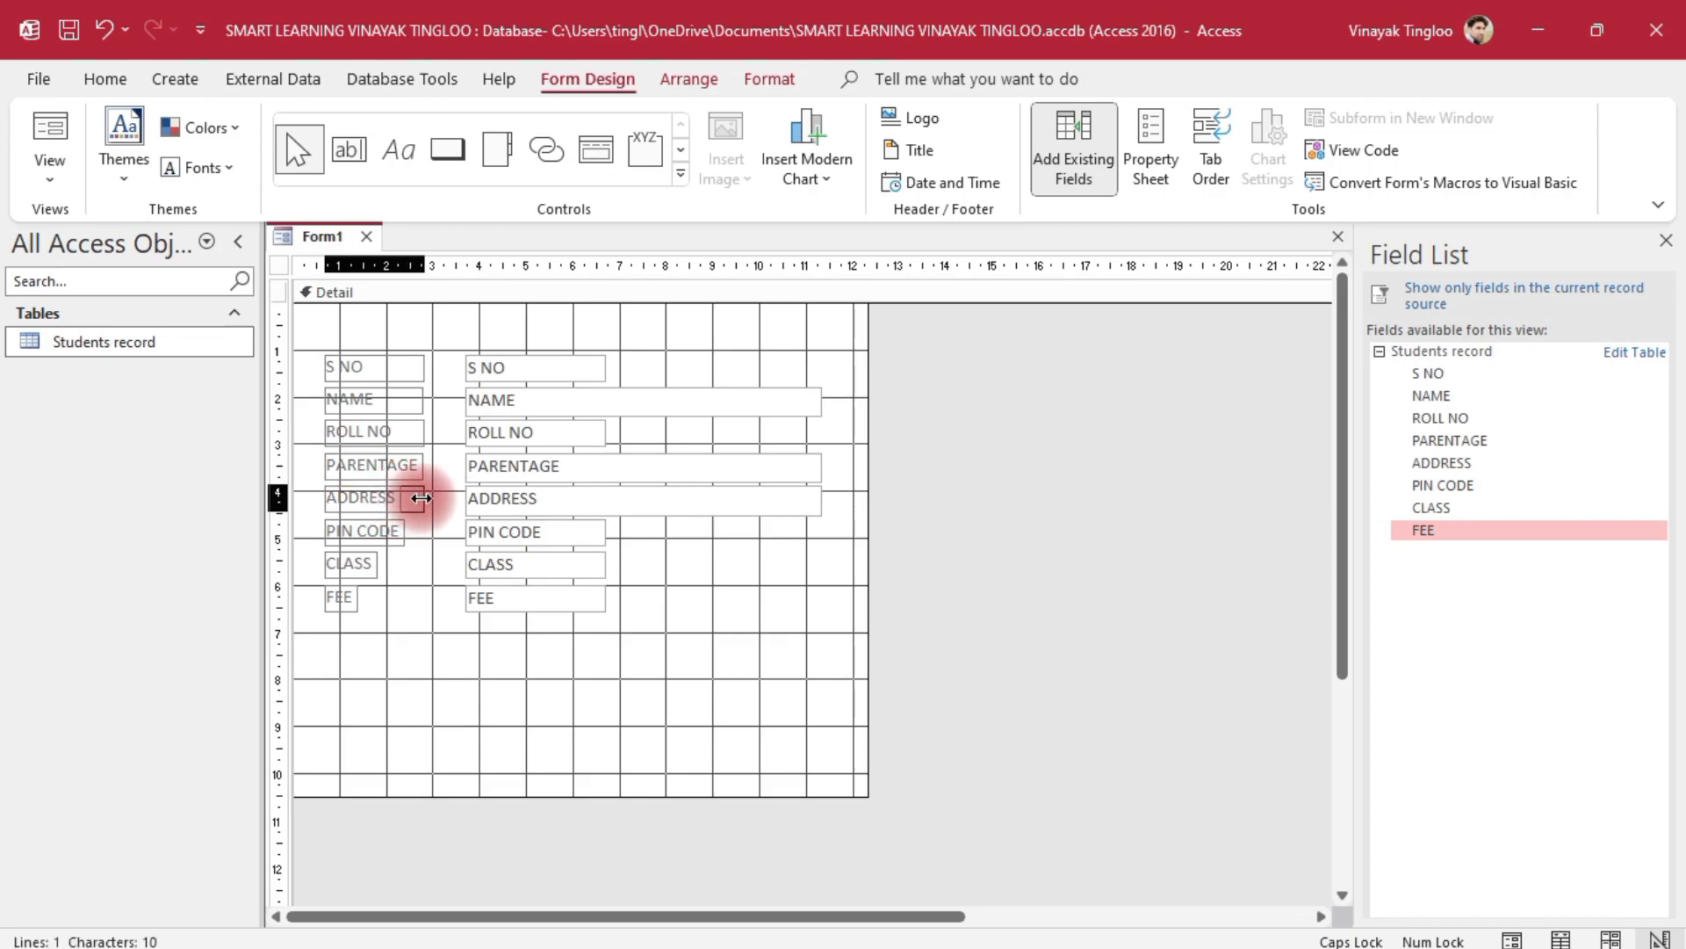
{"action": "left_click", "coordinate": [390, 532]}
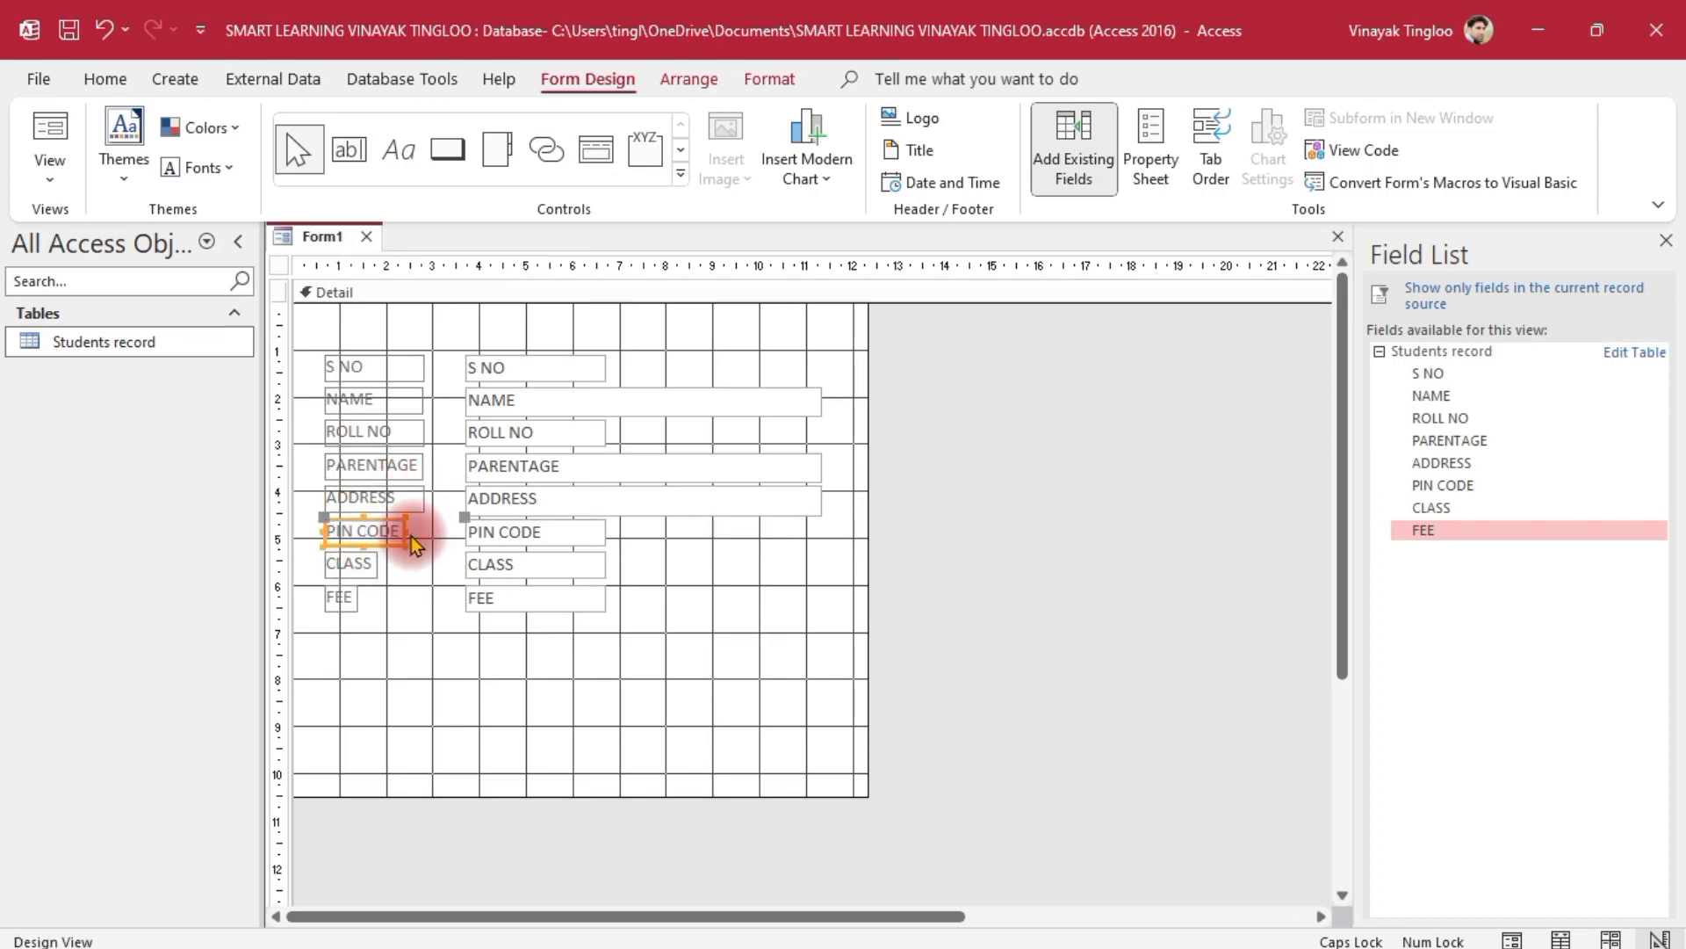
{"action": "left_click_drag", "start_coordinate": [404, 531], "coordinate": [425, 533]}
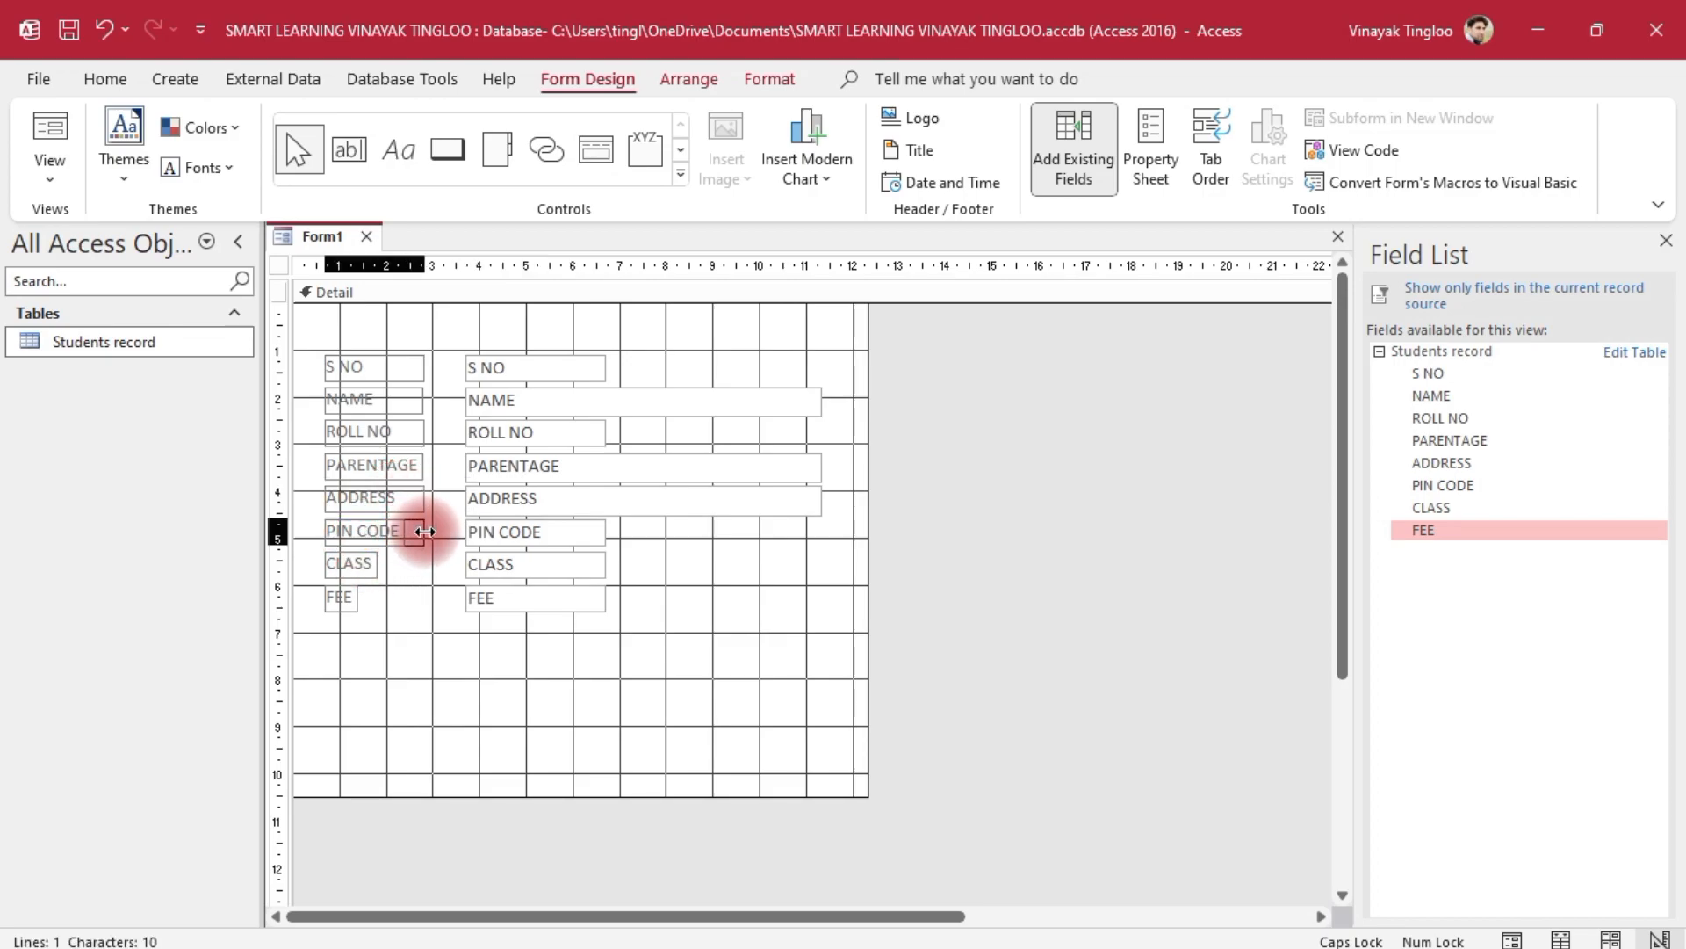
{"action": "left_click", "coordinate": [366, 560]}
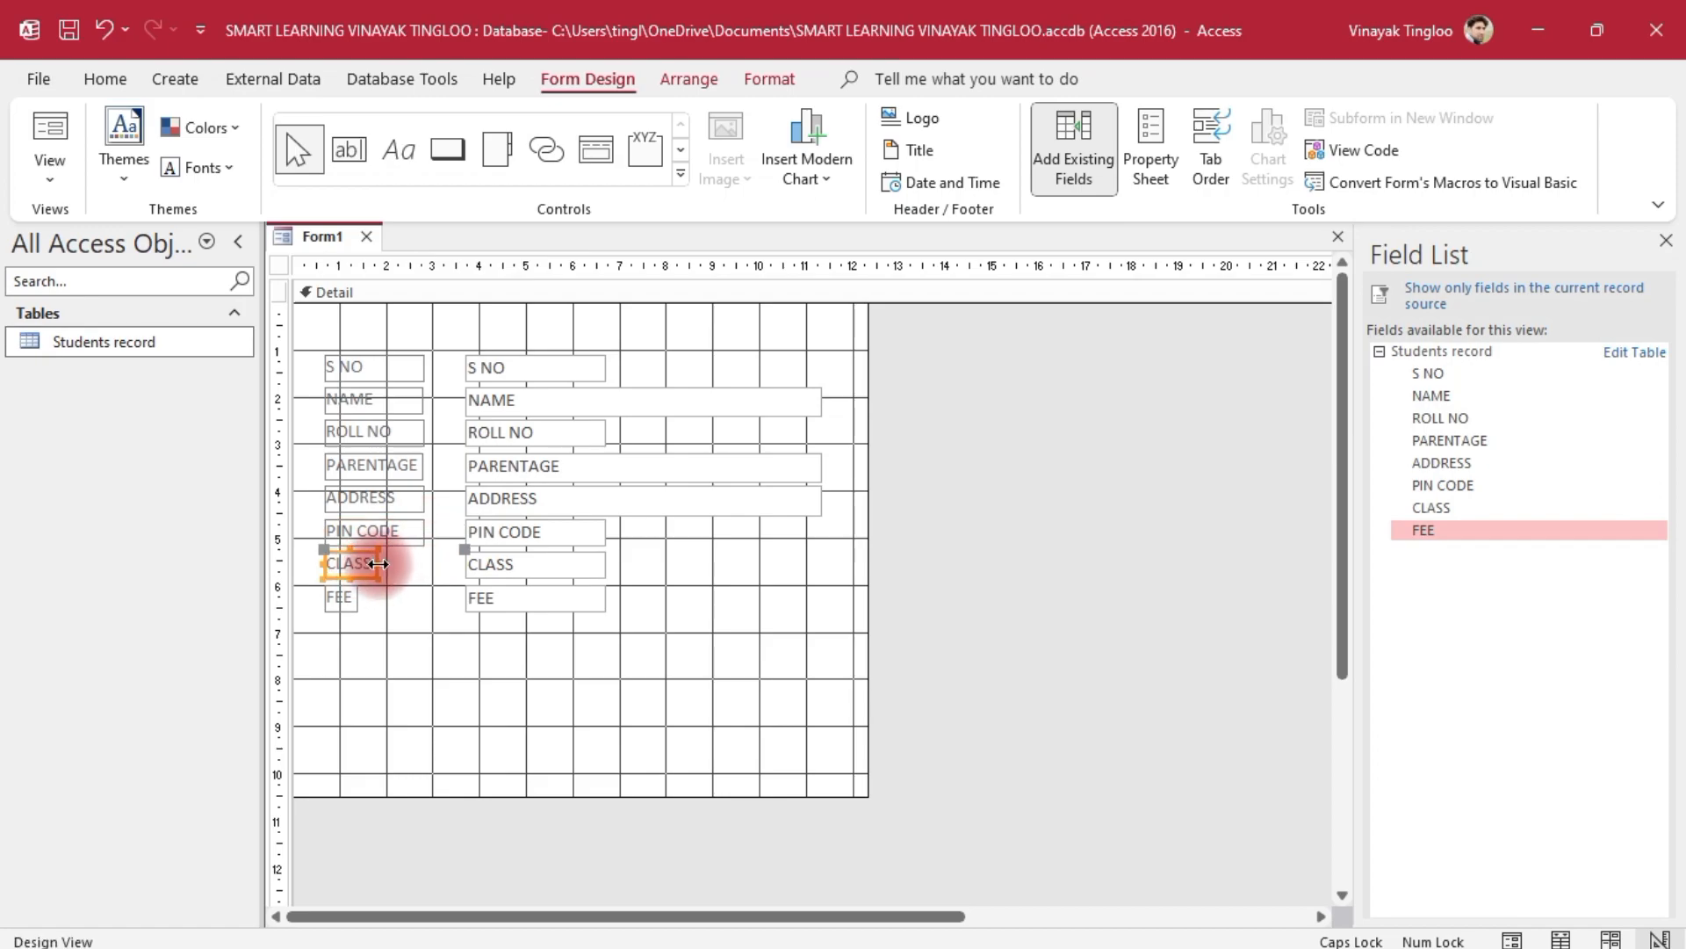
{"action": "left_click", "coordinate": [367, 562]}
{"action": "key", "text": "BackSpace"}
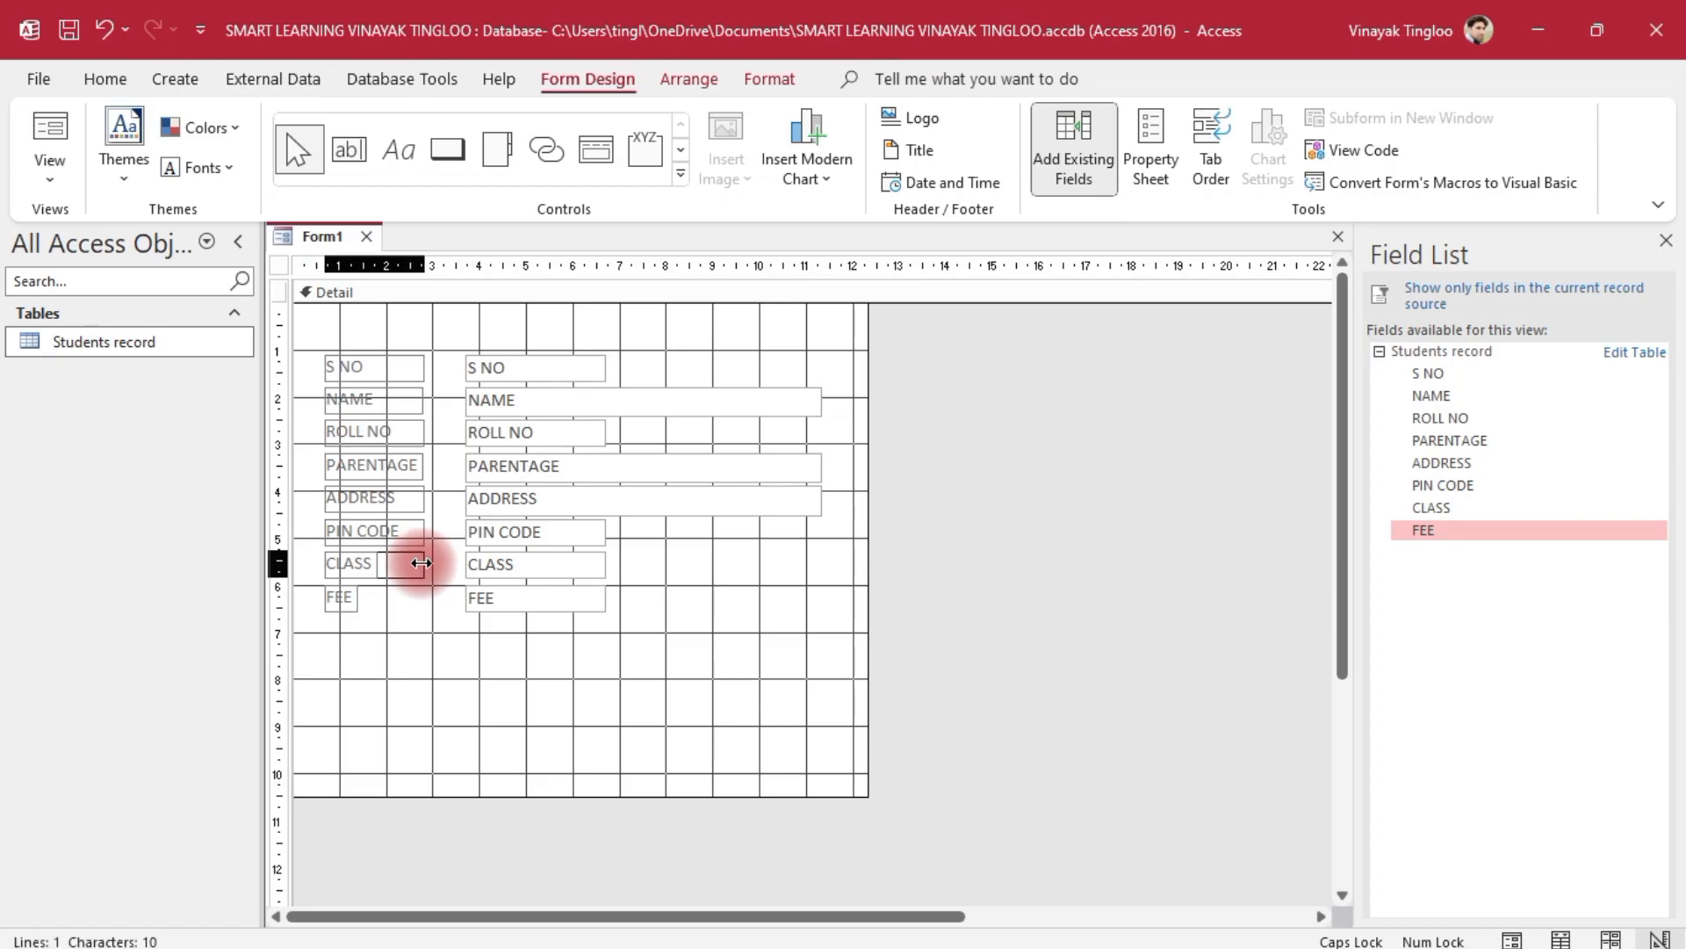
{"action": "left_click", "coordinate": [421, 569]}
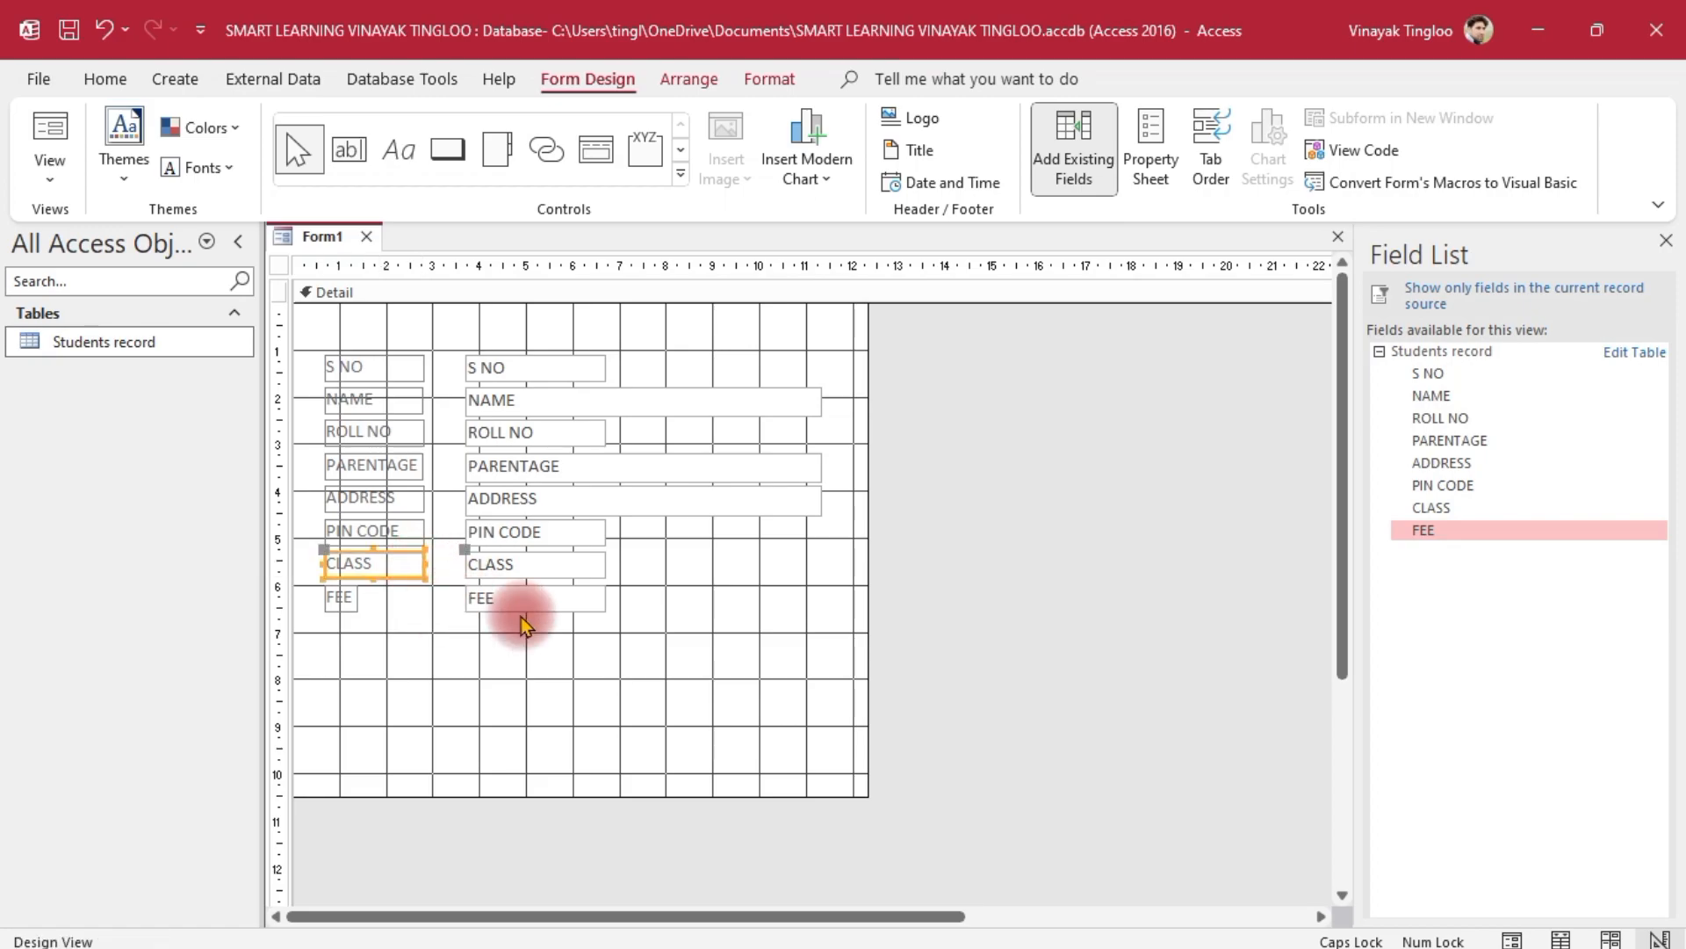
{"action": "left_click", "coordinate": [956, 645]}
{"action": "left_click", "coordinate": [342, 601]}
{"action": "left_click_drag", "start_coordinate": [352, 597], "coordinate": [419, 600]}
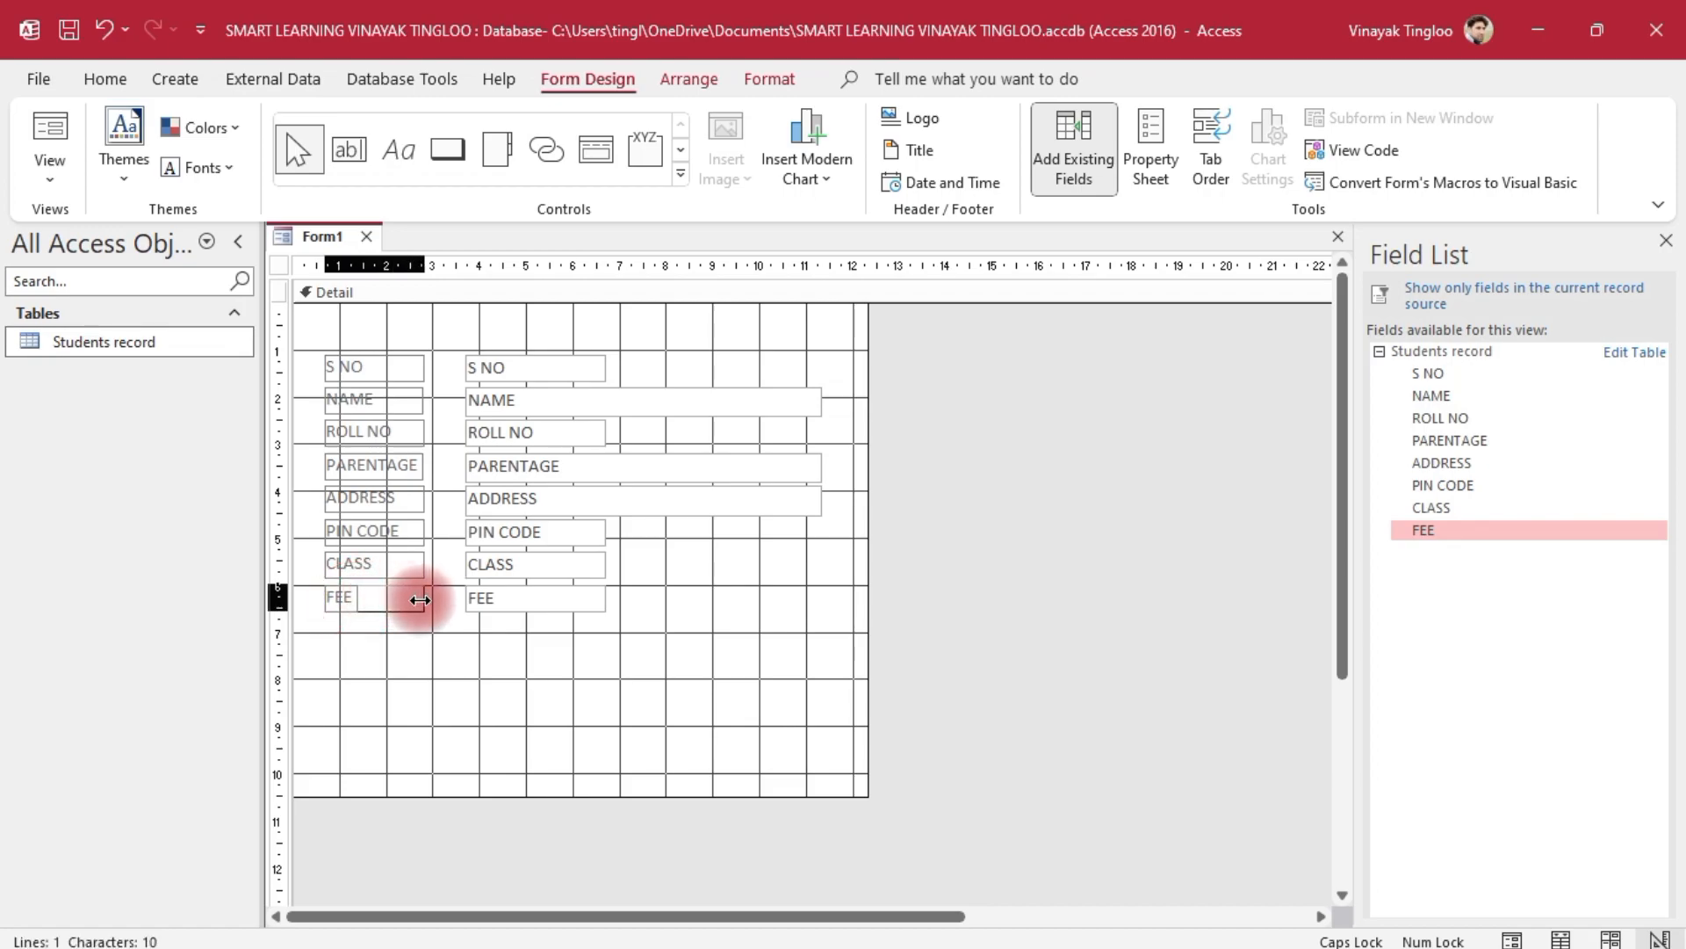
{"action": "left_click", "coordinate": [1123, 583]}
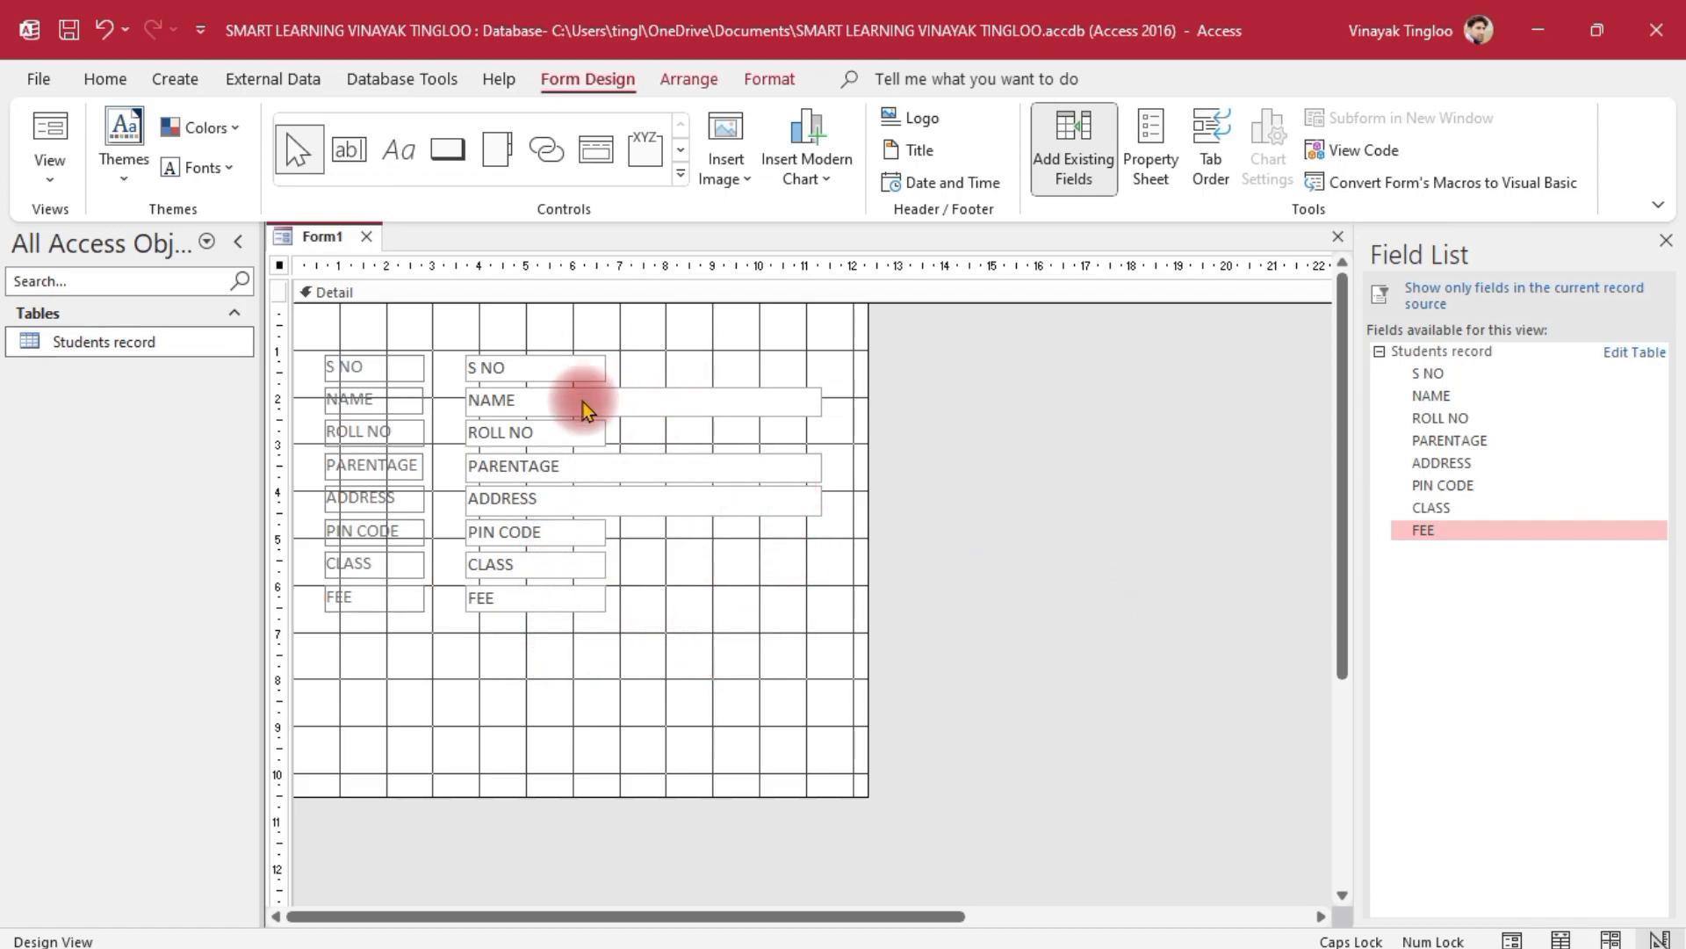
Widen the S NO and ROLL NO text boxes to match the NAME box
{"action": "left_click", "coordinate": [557, 376]}
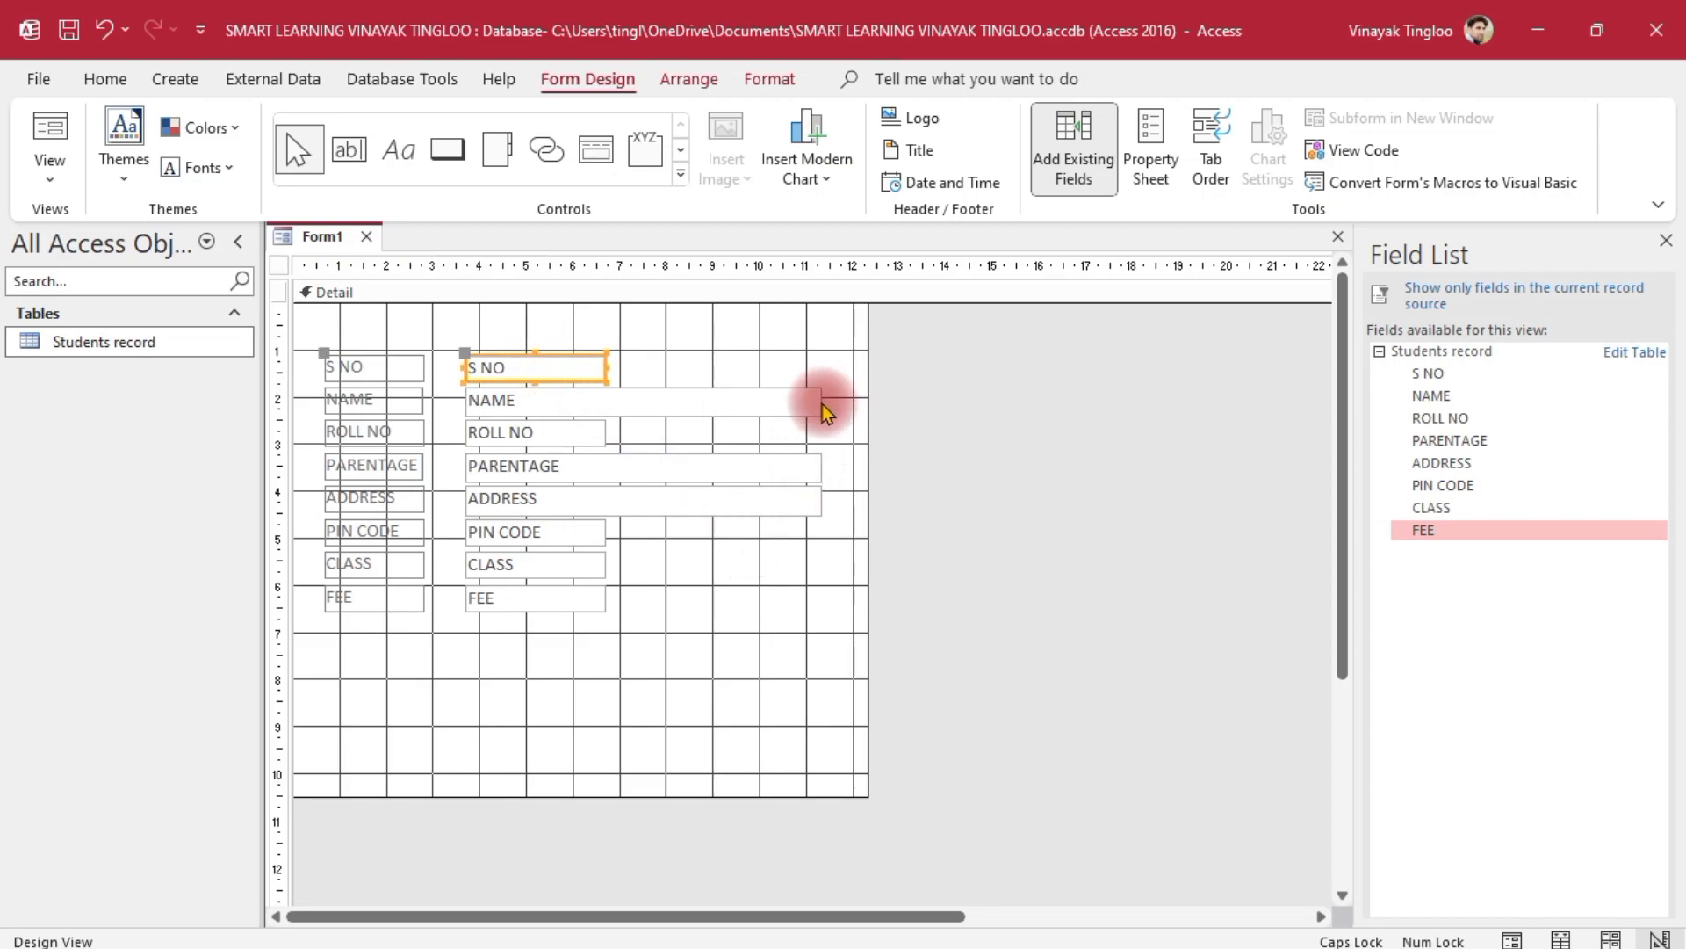
{"action": "left_click_drag", "start_coordinate": [968, 334], "coordinate": [531, 452]}
{"action": "left_click", "coordinate": [957, 499]}
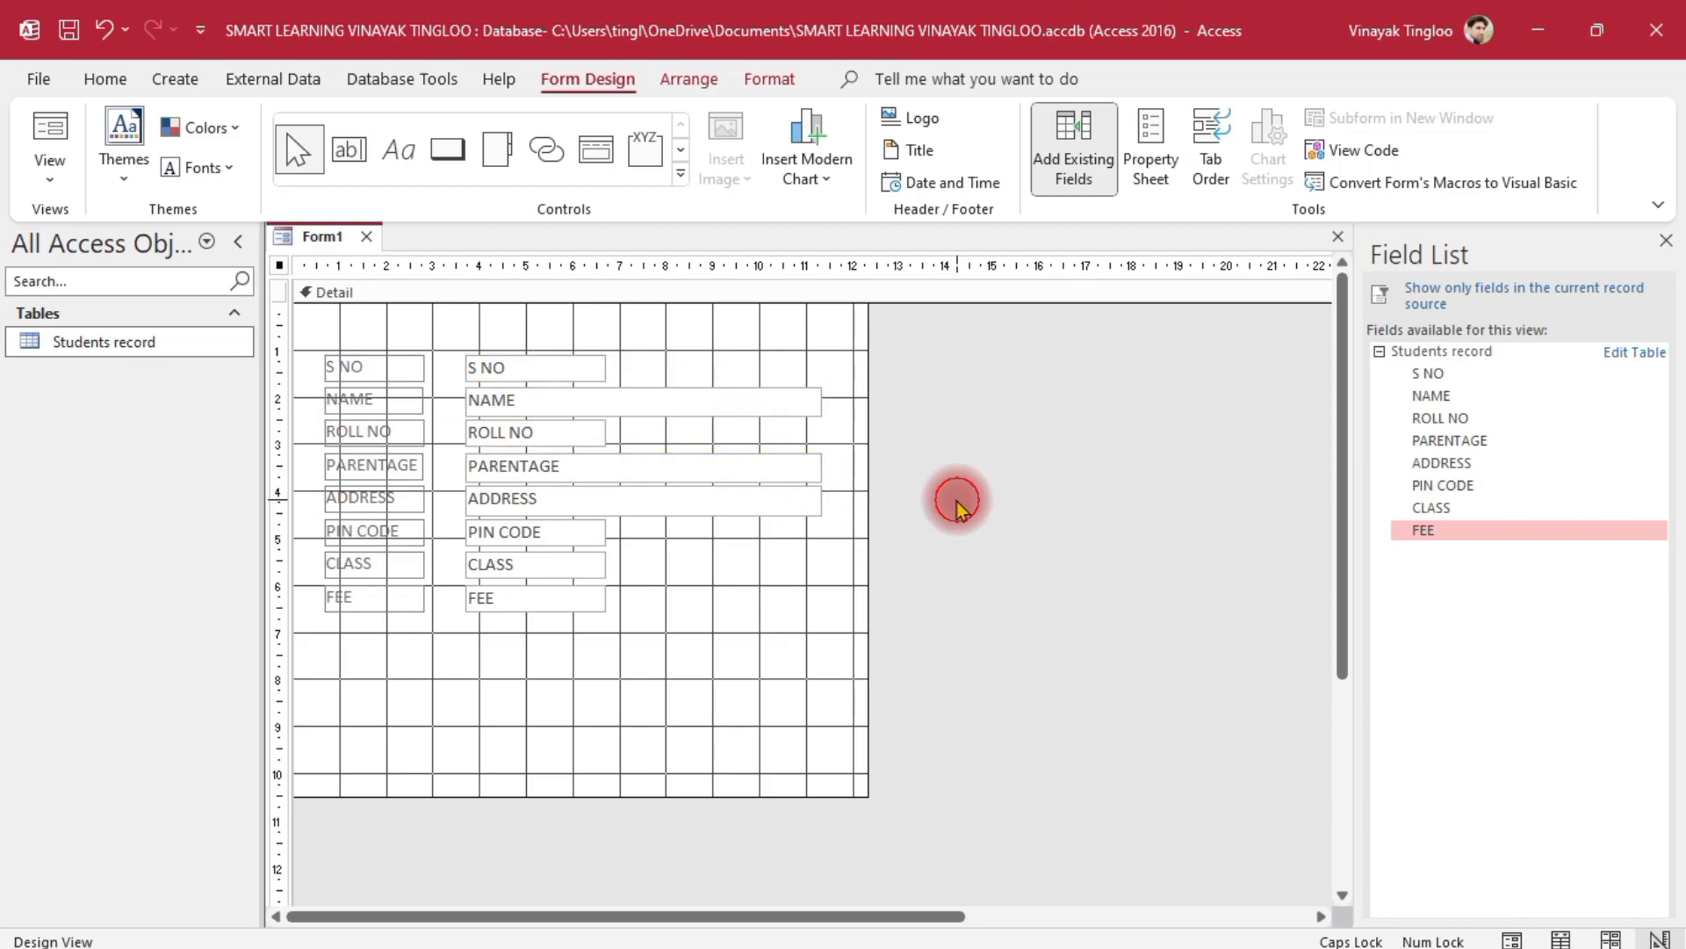
{"action": "left_click_drag", "start_coordinate": [894, 348], "coordinate": [553, 436]}
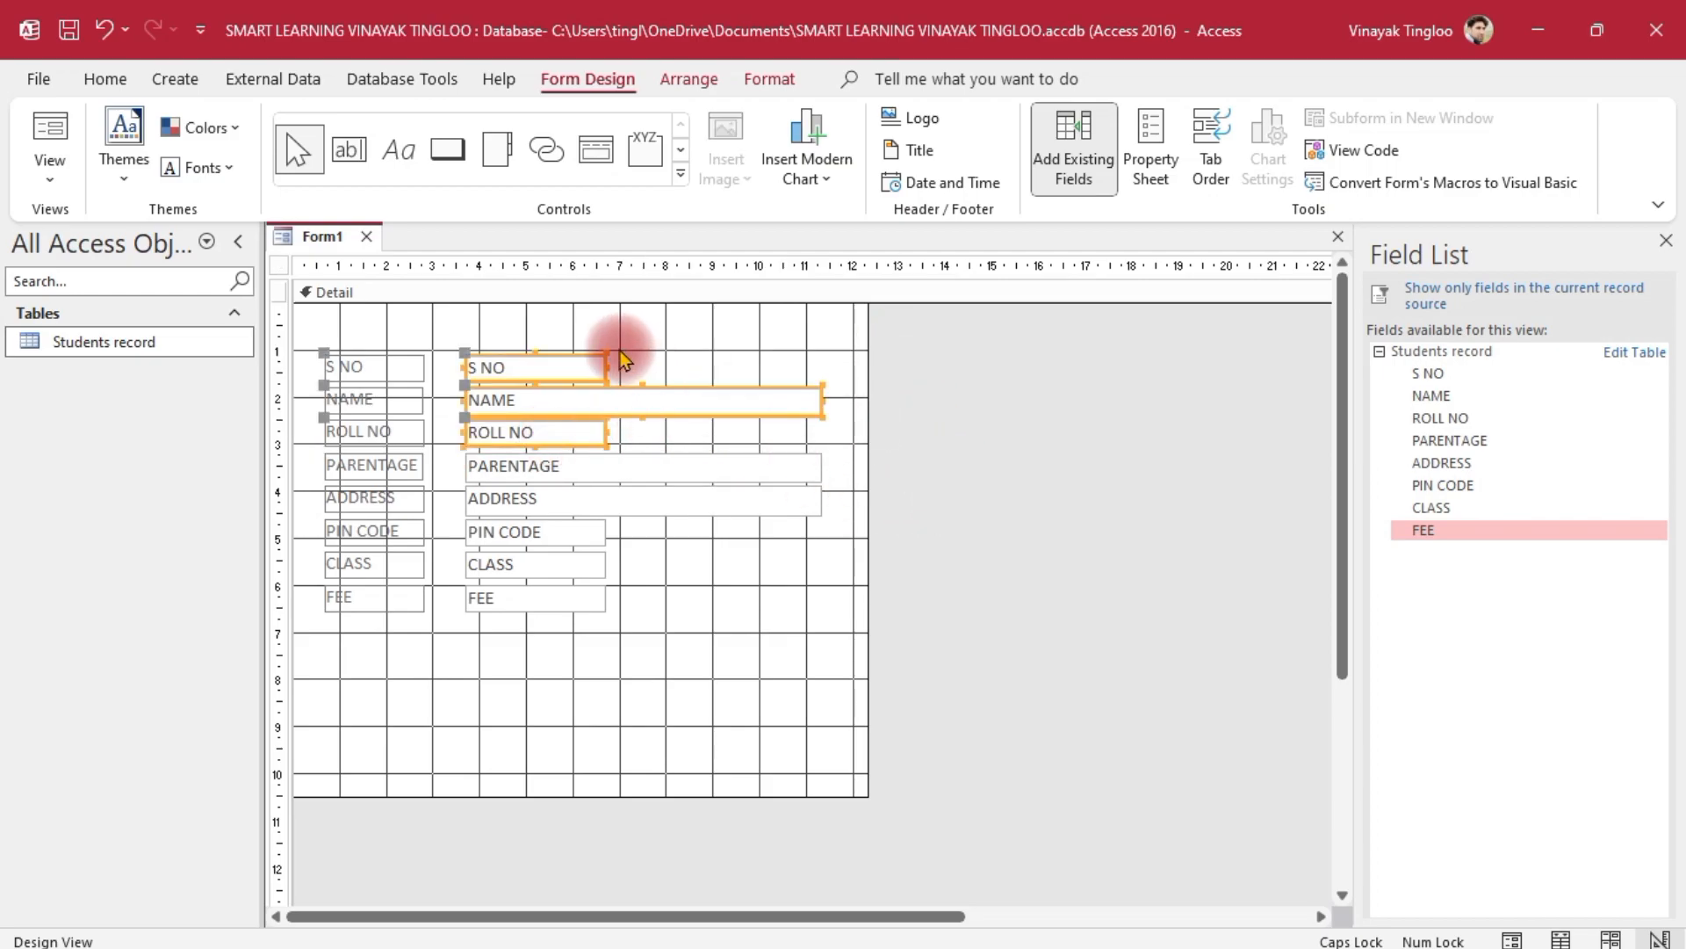
{"action": "mouse_move", "coordinate": [603, 367]}
{"action": "left_mouse_down"}
{"action": "mouse_move", "coordinate": [945, 384]}
{"action": "mouse_move", "coordinate": [602, 382]}
{"action": "left_mouse_up"}
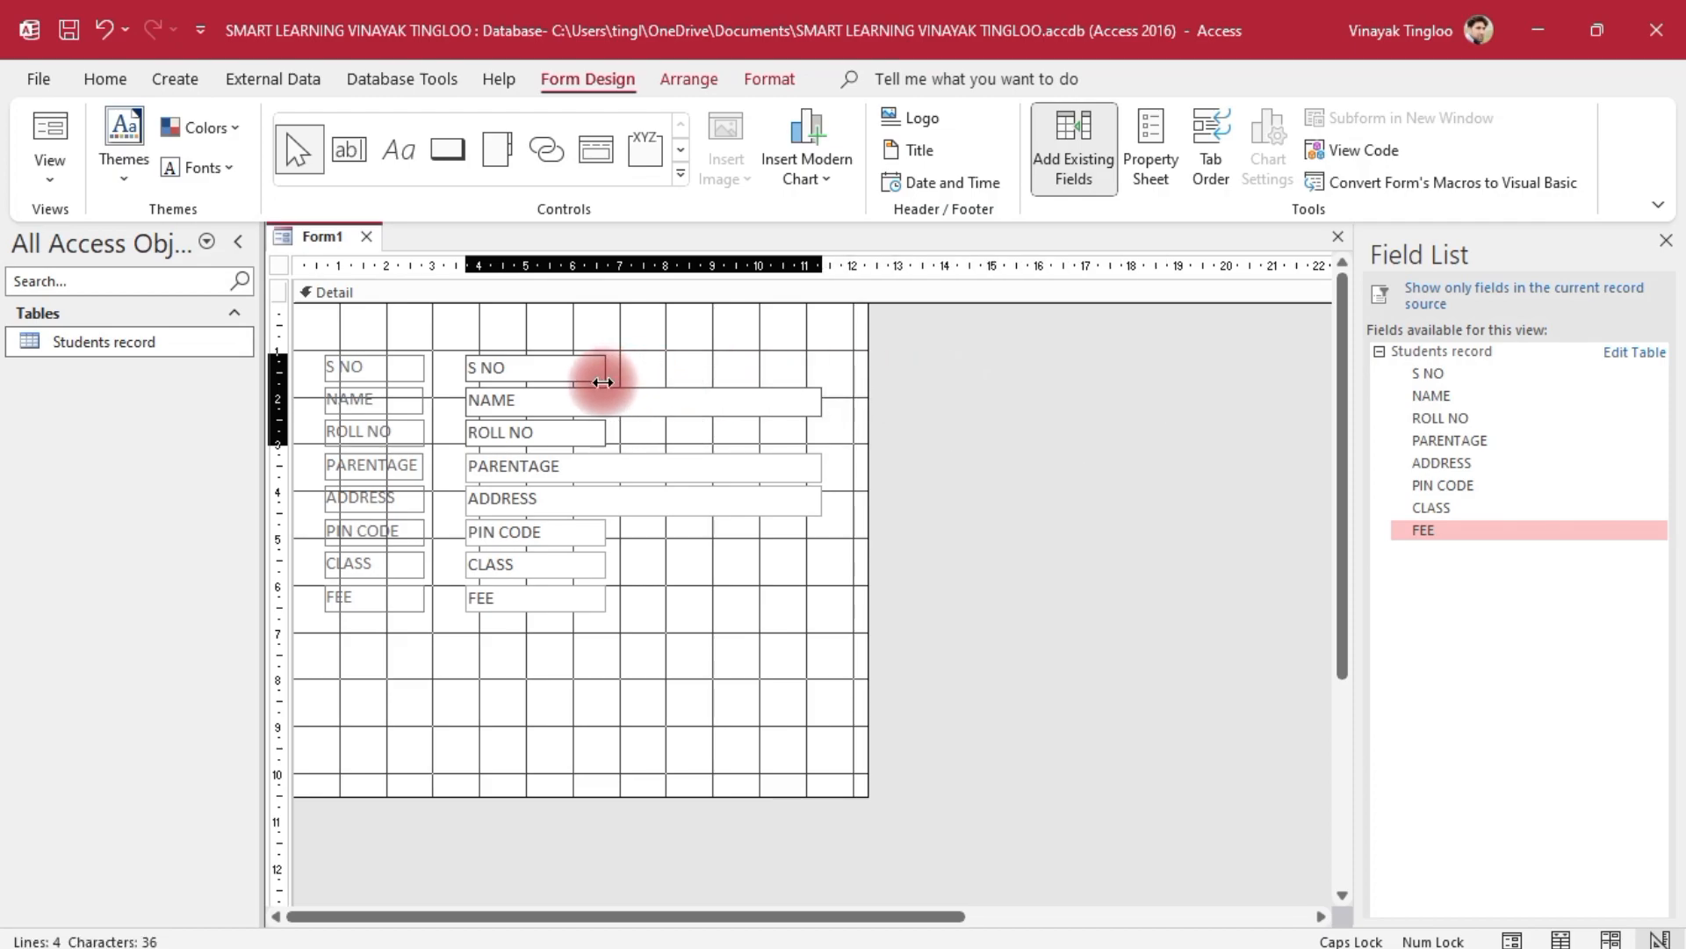
{"action": "left_click", "coordinate": [986, 522]}
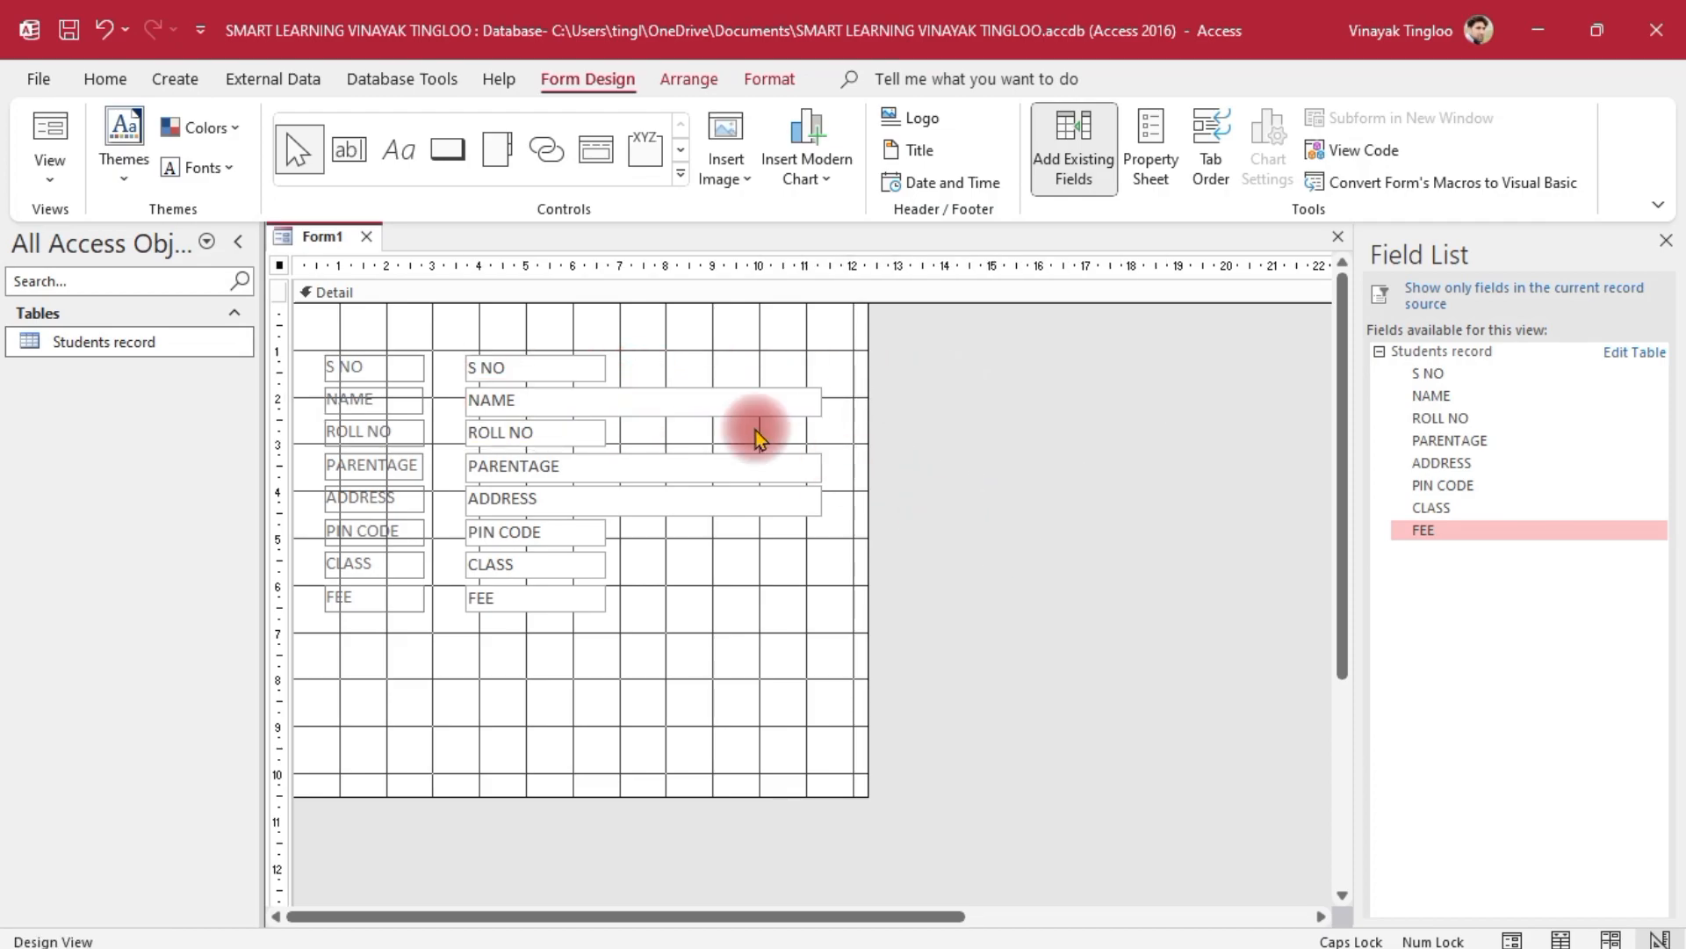
{"action": "left_click", "coordinate": [596, 370]}
{"action": "left_click_drag", "start_coordinate": [606, 361], "coordinate": [819, 369]}
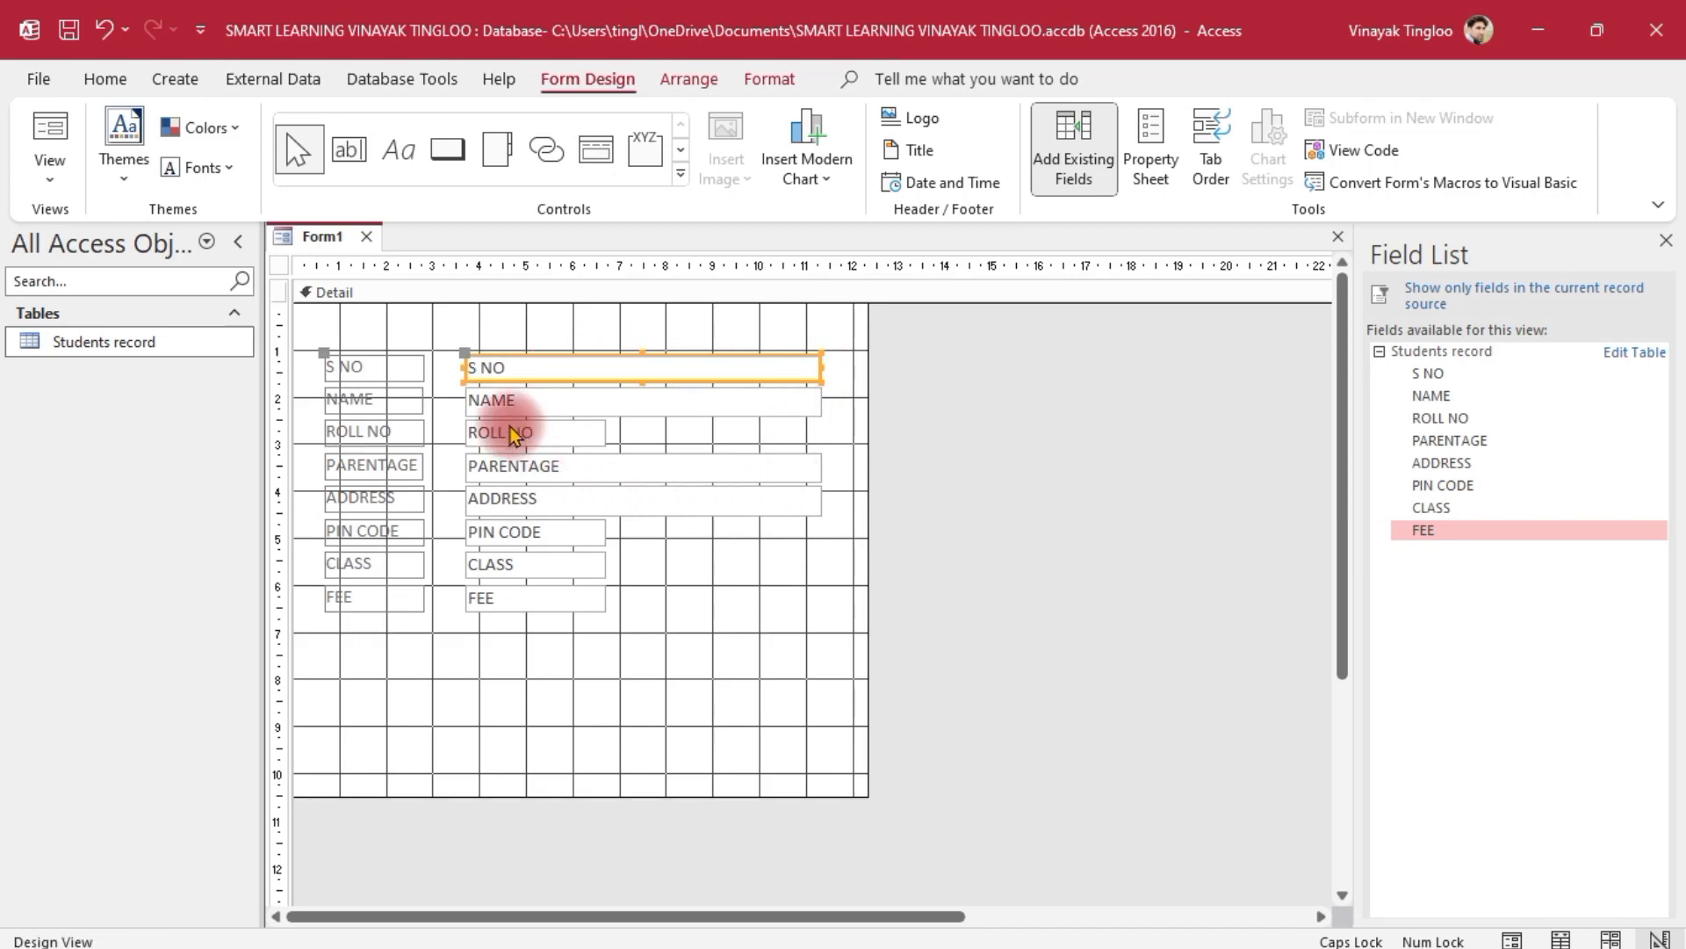
{"action": "left_click", "coordinate": [518, 432]}
{"action": "left_click_drag", "start_coordinate": [606, 427], "coordinate": [822, 431]}
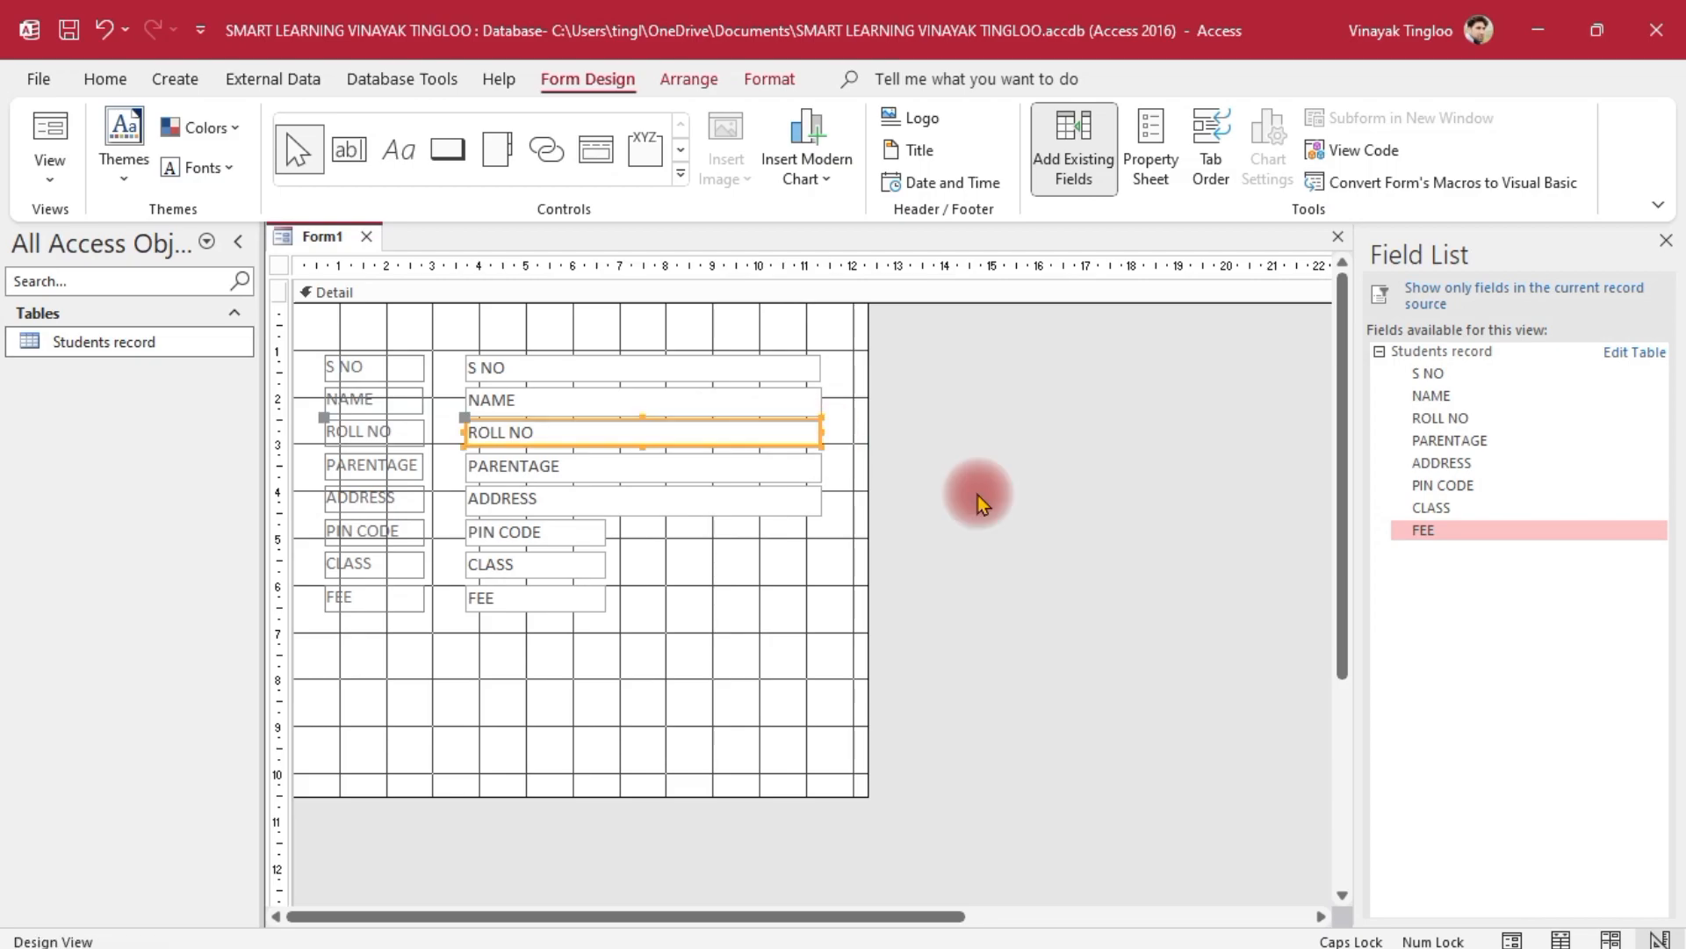
{"action": "left_click", "coordinate": [952, 478]}
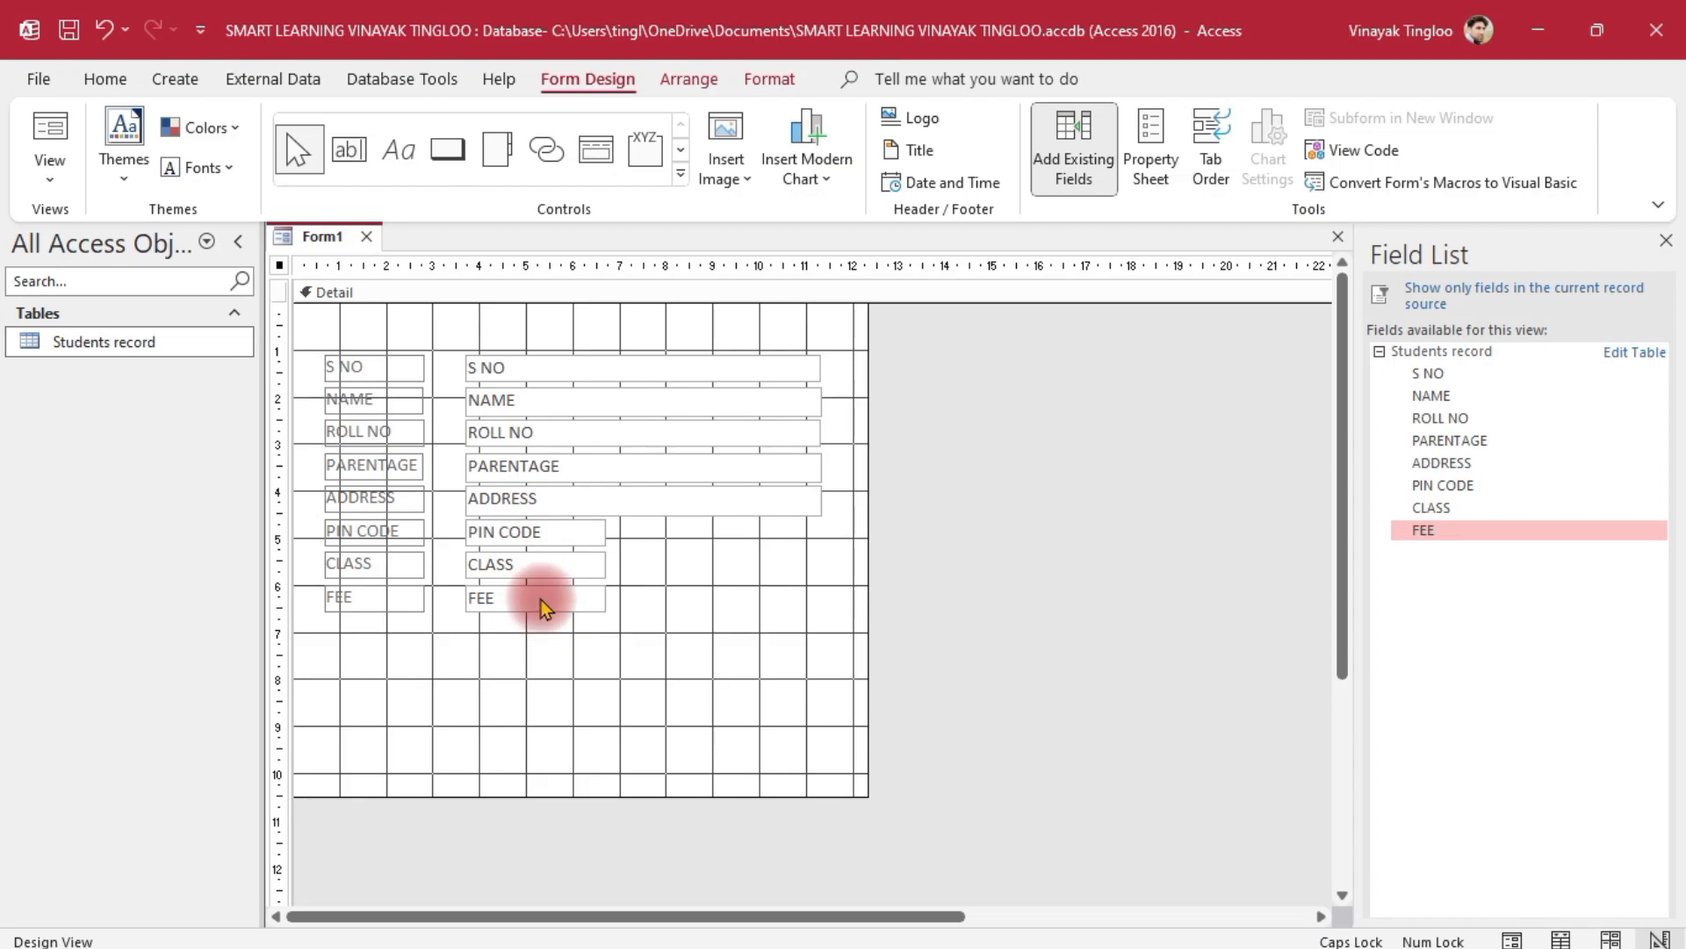
Widen the PIN CODE, CLASS and FEE text boxes to the same width
{"action": "left_click_drag", "start_coordinate": [702, 525], "coordinate": [557, 640]}
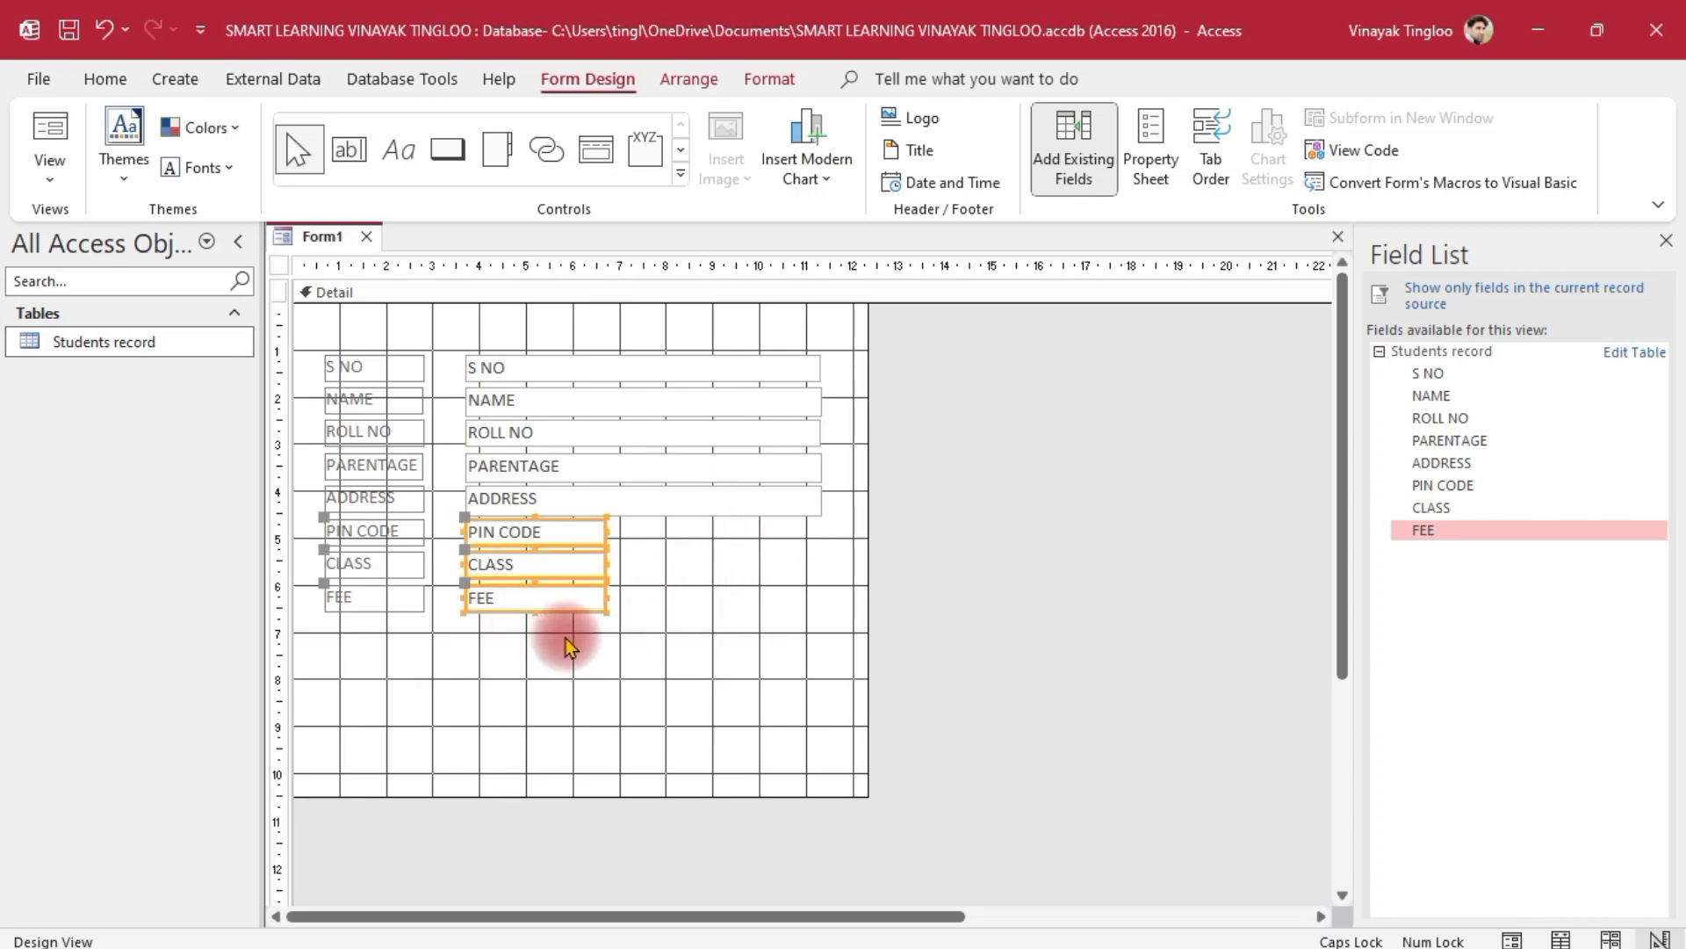
{"action": "left_click_drag", "start_coordinate": [607, 564], "coordinate": [820, 557]}
{"action": "left_click", "coordinate": [1060, 616]}
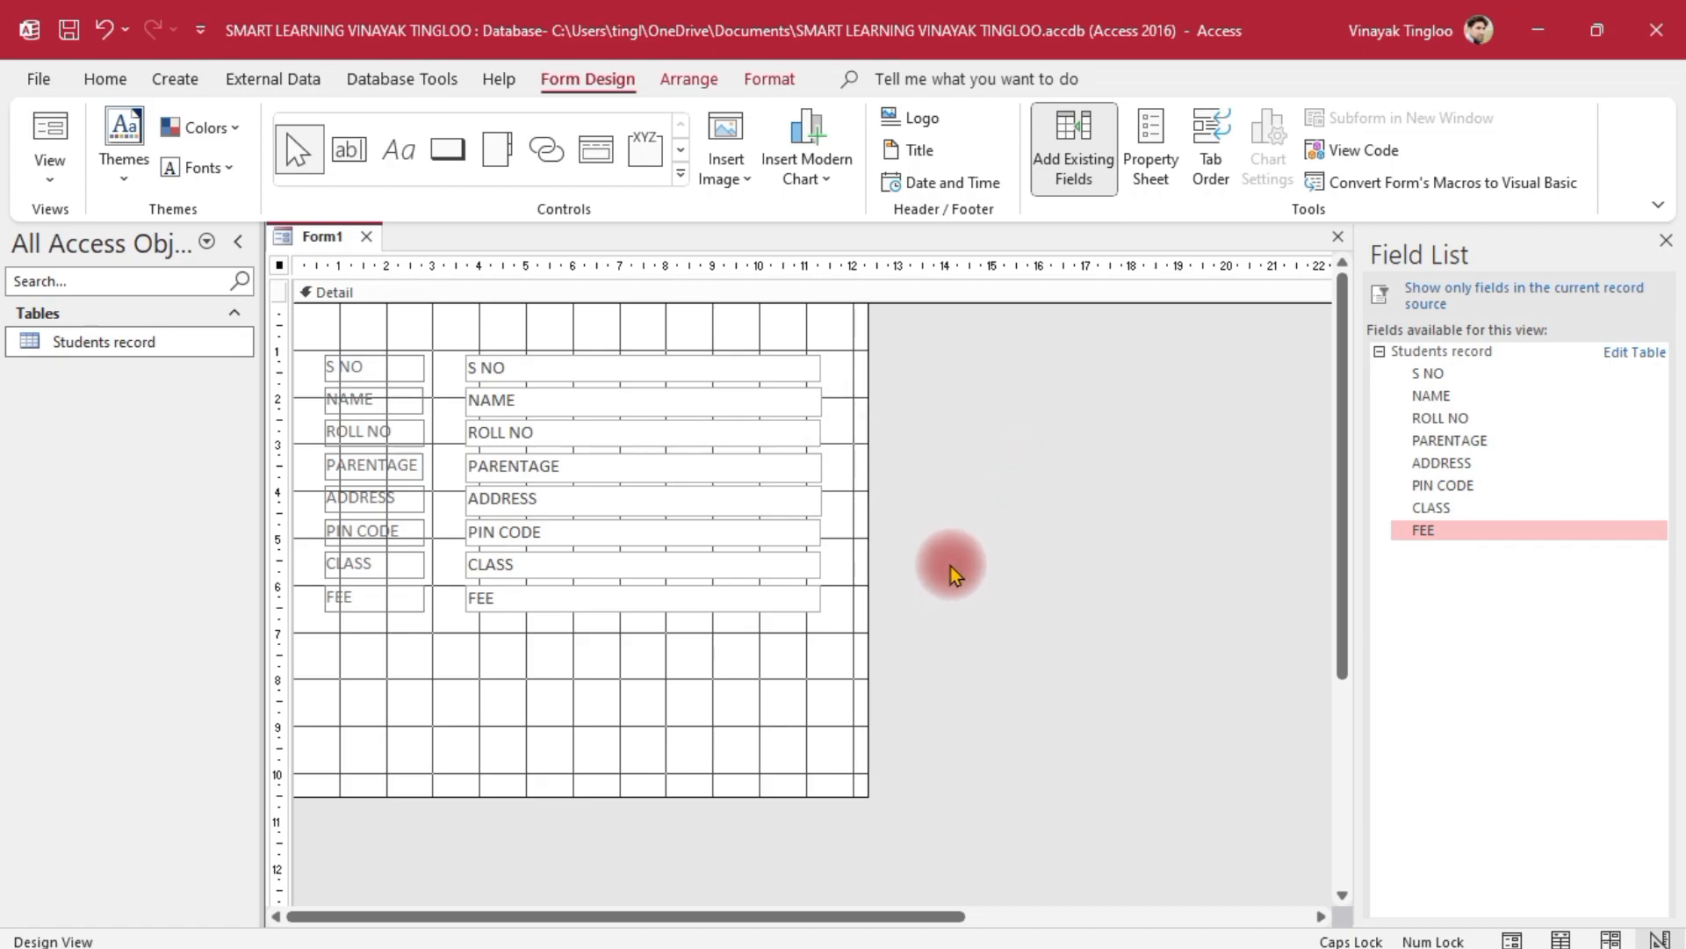
Pull all eight text boxes' right edge slightly left, then select every label and box
{"action": "left_click_drag", "start_coordinate": [923, 356], "coordinate": [731, 610]}
{"action": "left_click_drag", "start_coordinate": [821, 466], "coordinate": [805, 475]}
{"action": "left_click", "coordinate": [1120, 576]}
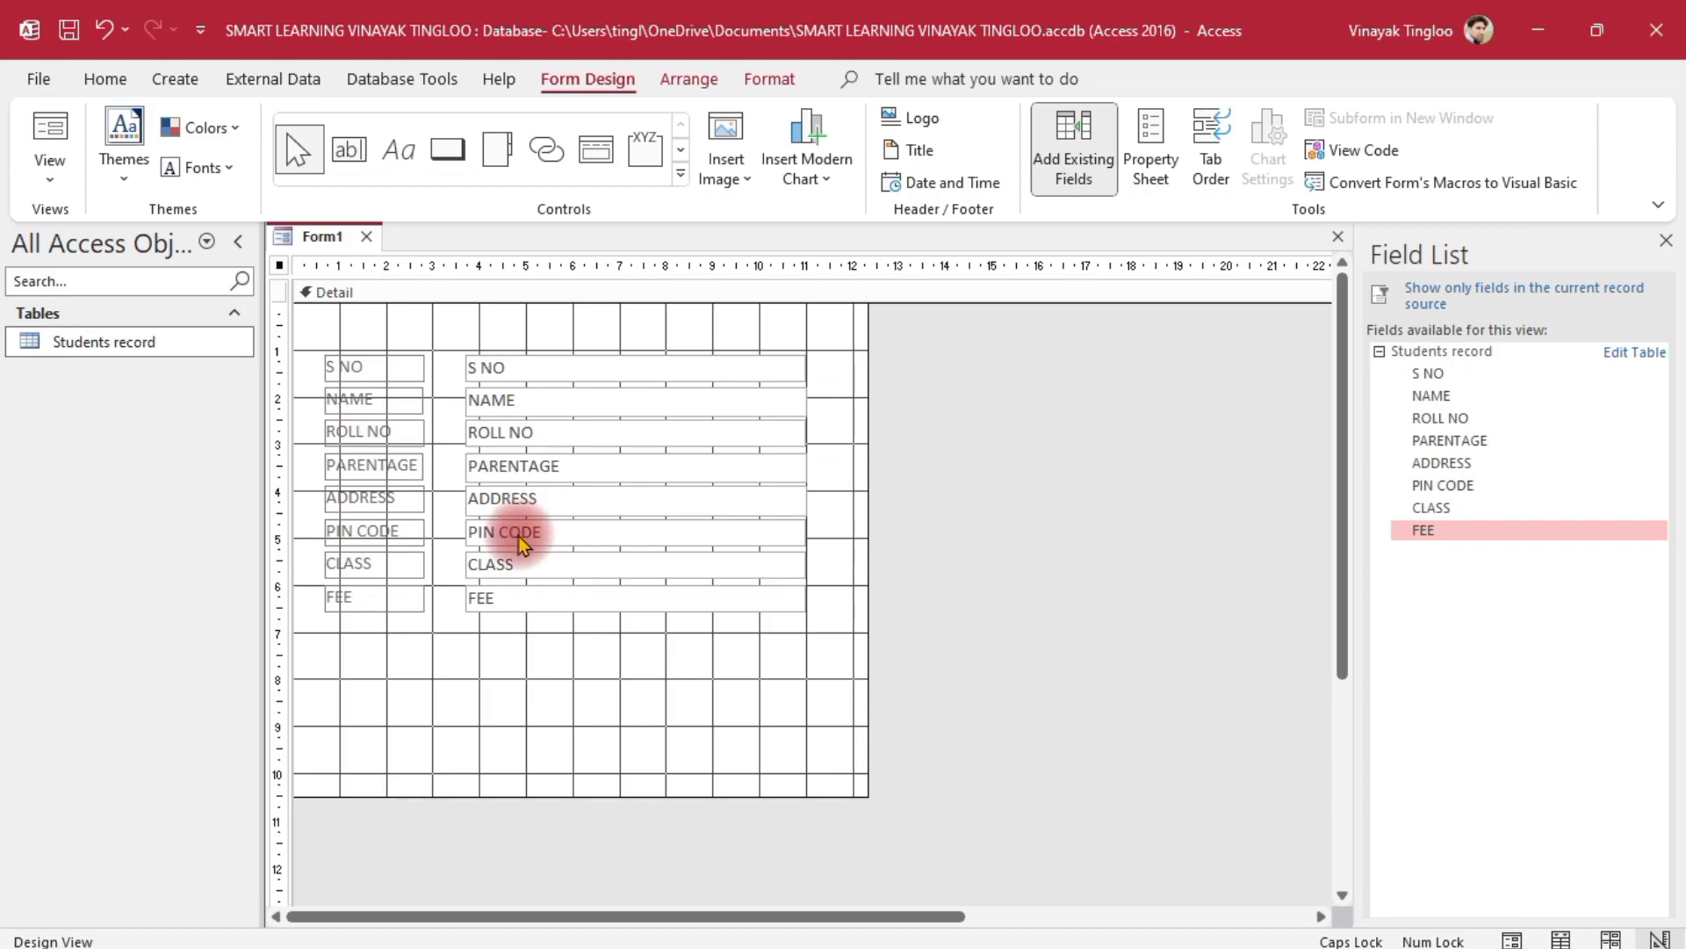
{"action": "left_click_drag", "start_coordinate": [948, 350], "coordinate": [301, 678]}
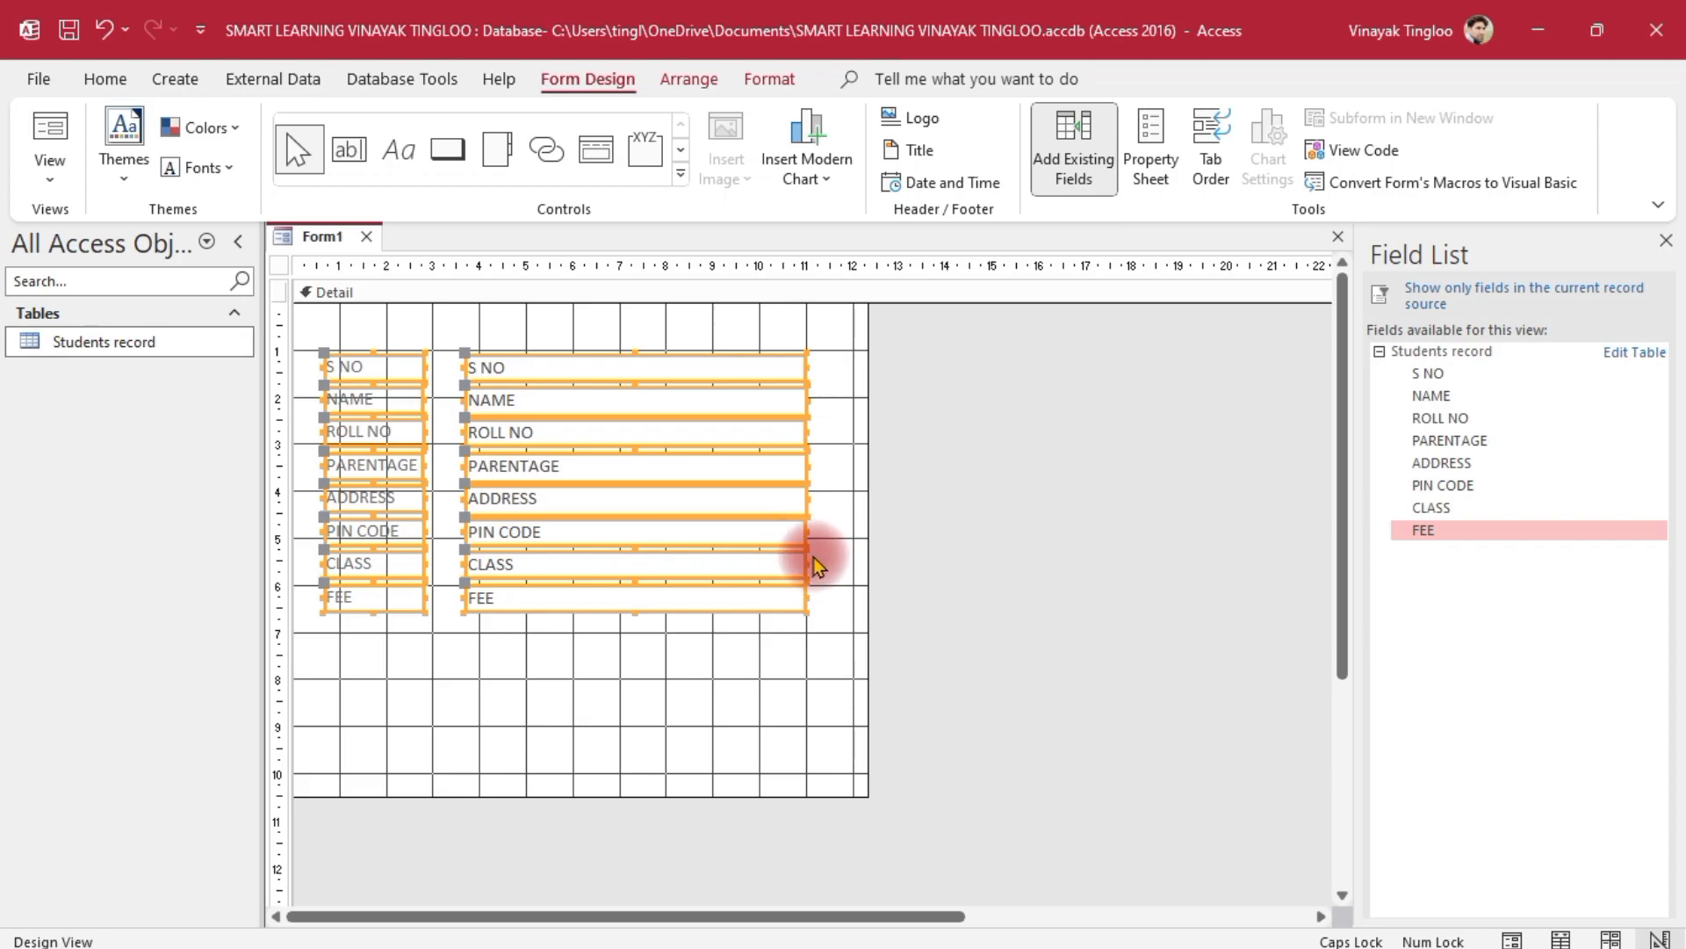
Give all eight labels and text boxes a light orange Accent back color in the Property Sheet
{"action": "left_click", "coordinate": [1151, 158]}
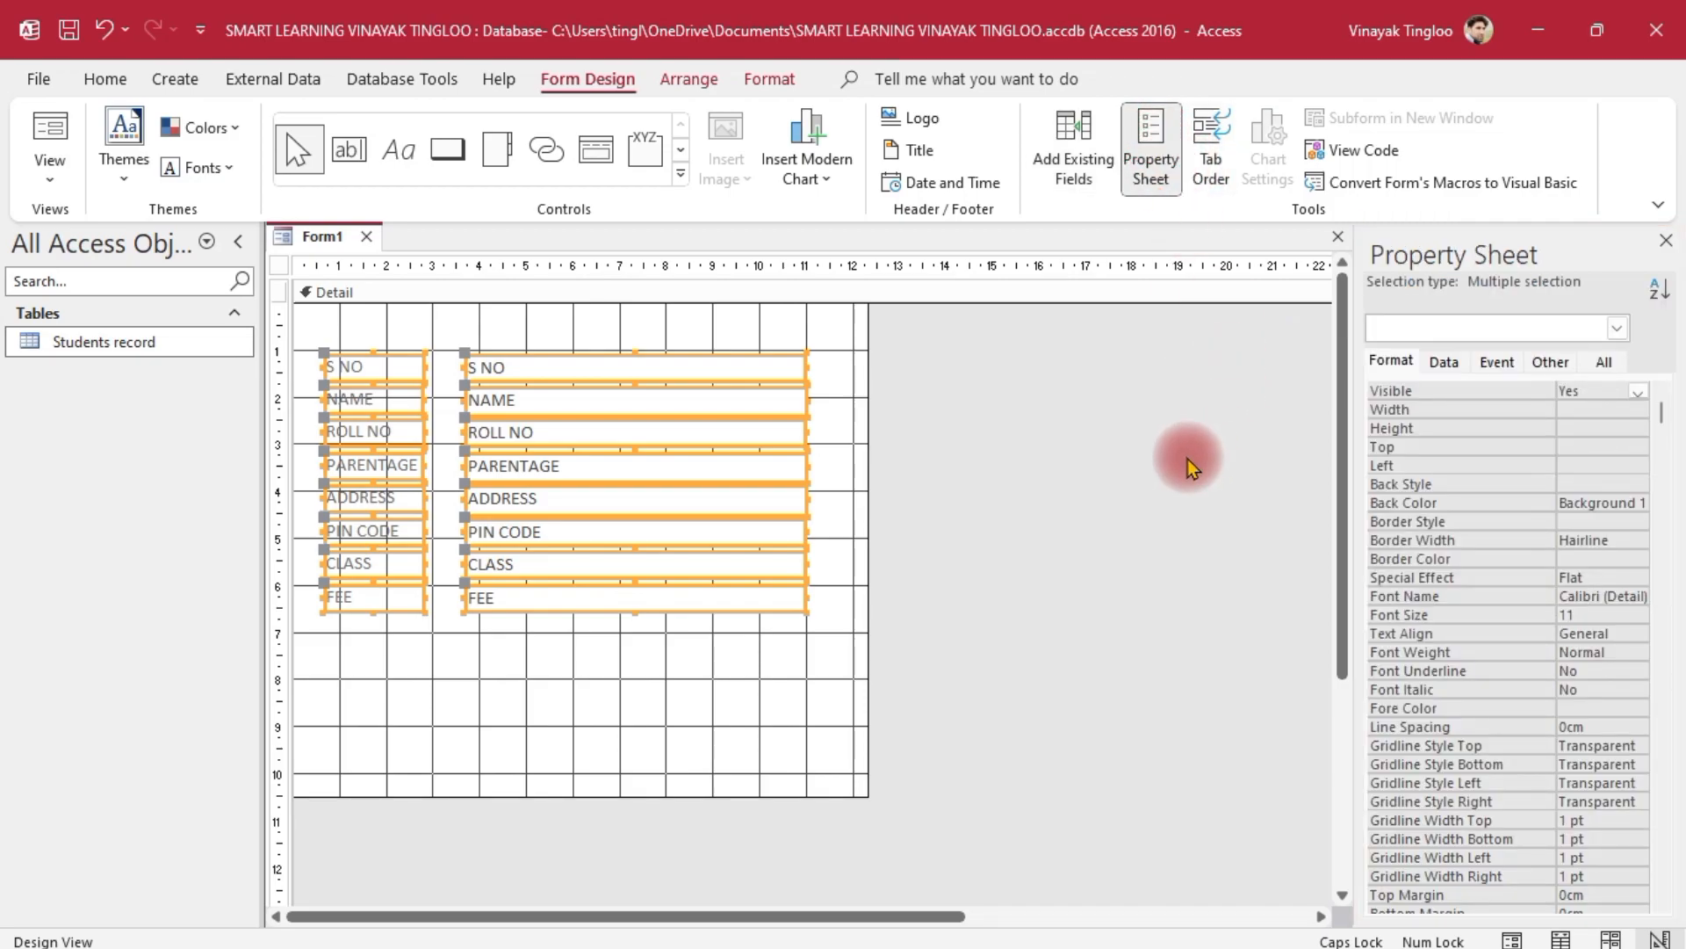
{"action": "left_click", "coordinate": [1390, 360]}
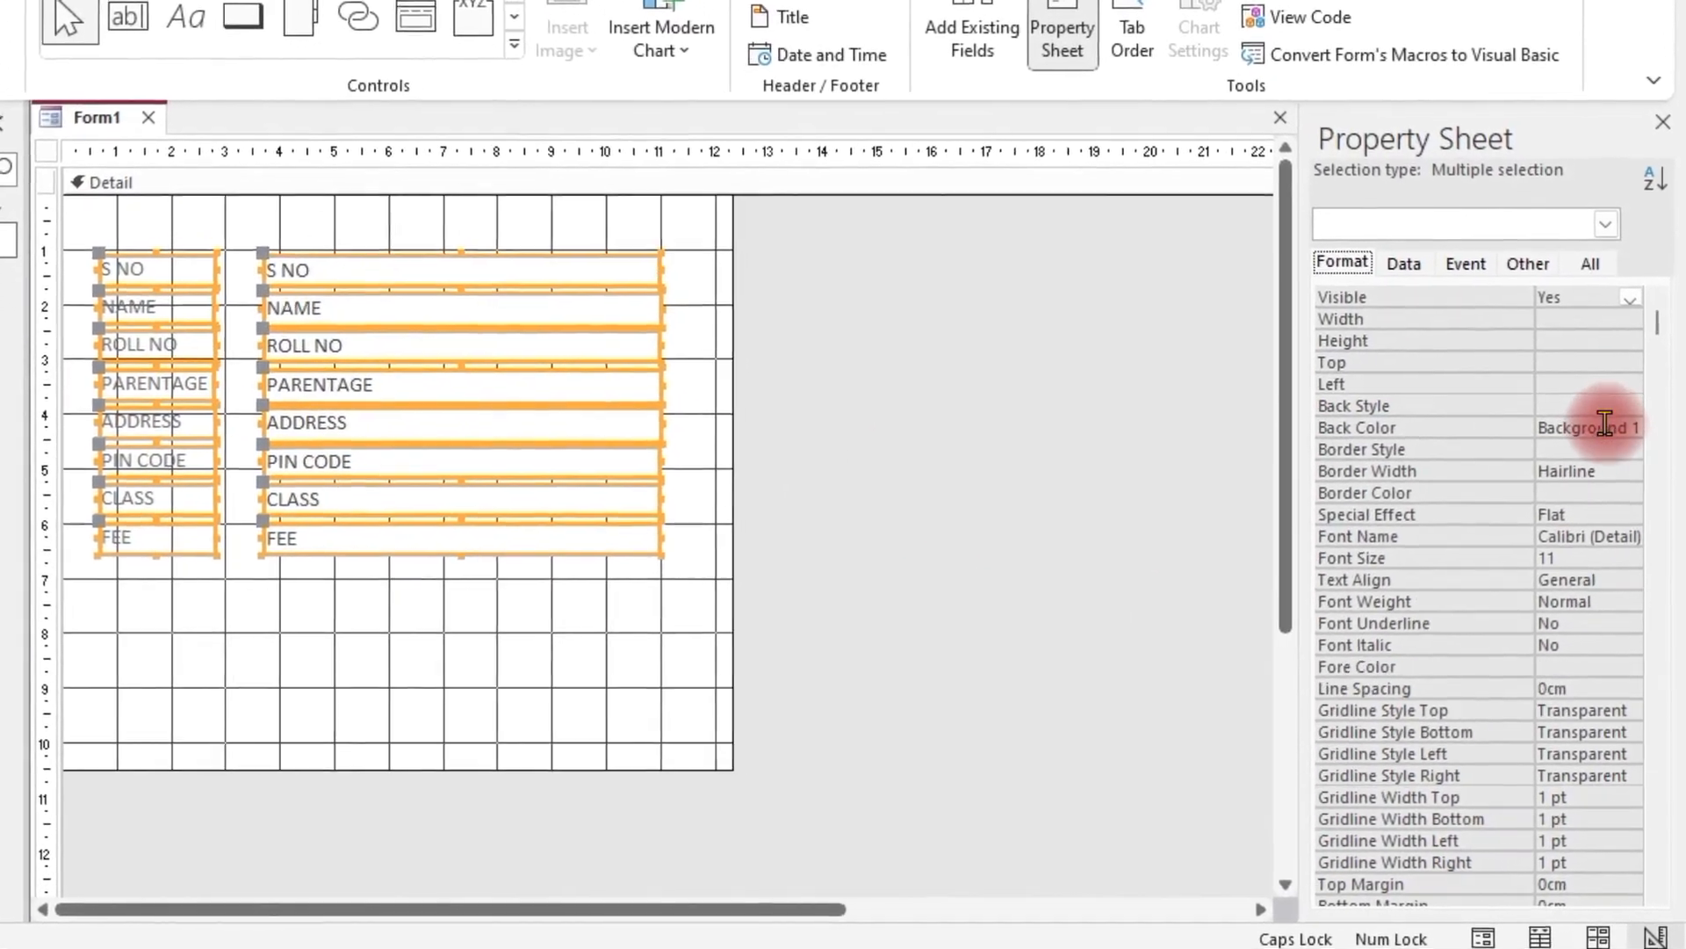
{"action": "left_click", "coordinate": [1604, 423]}
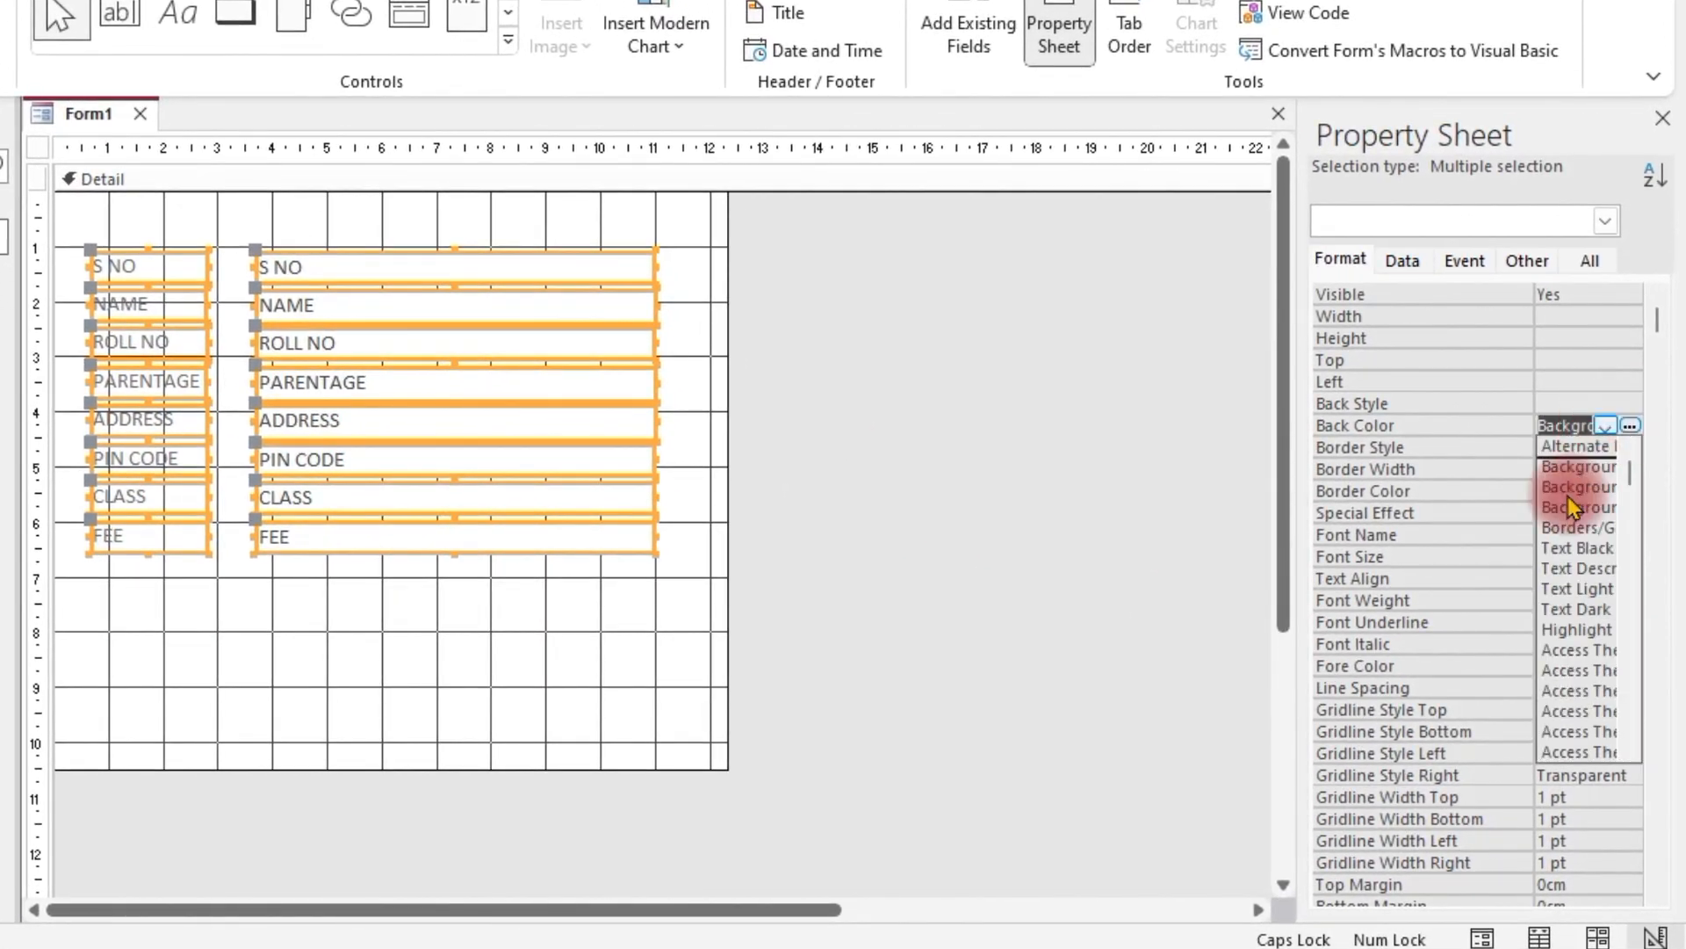
{"action": "left_click", "coordinate": [1632, 428]}
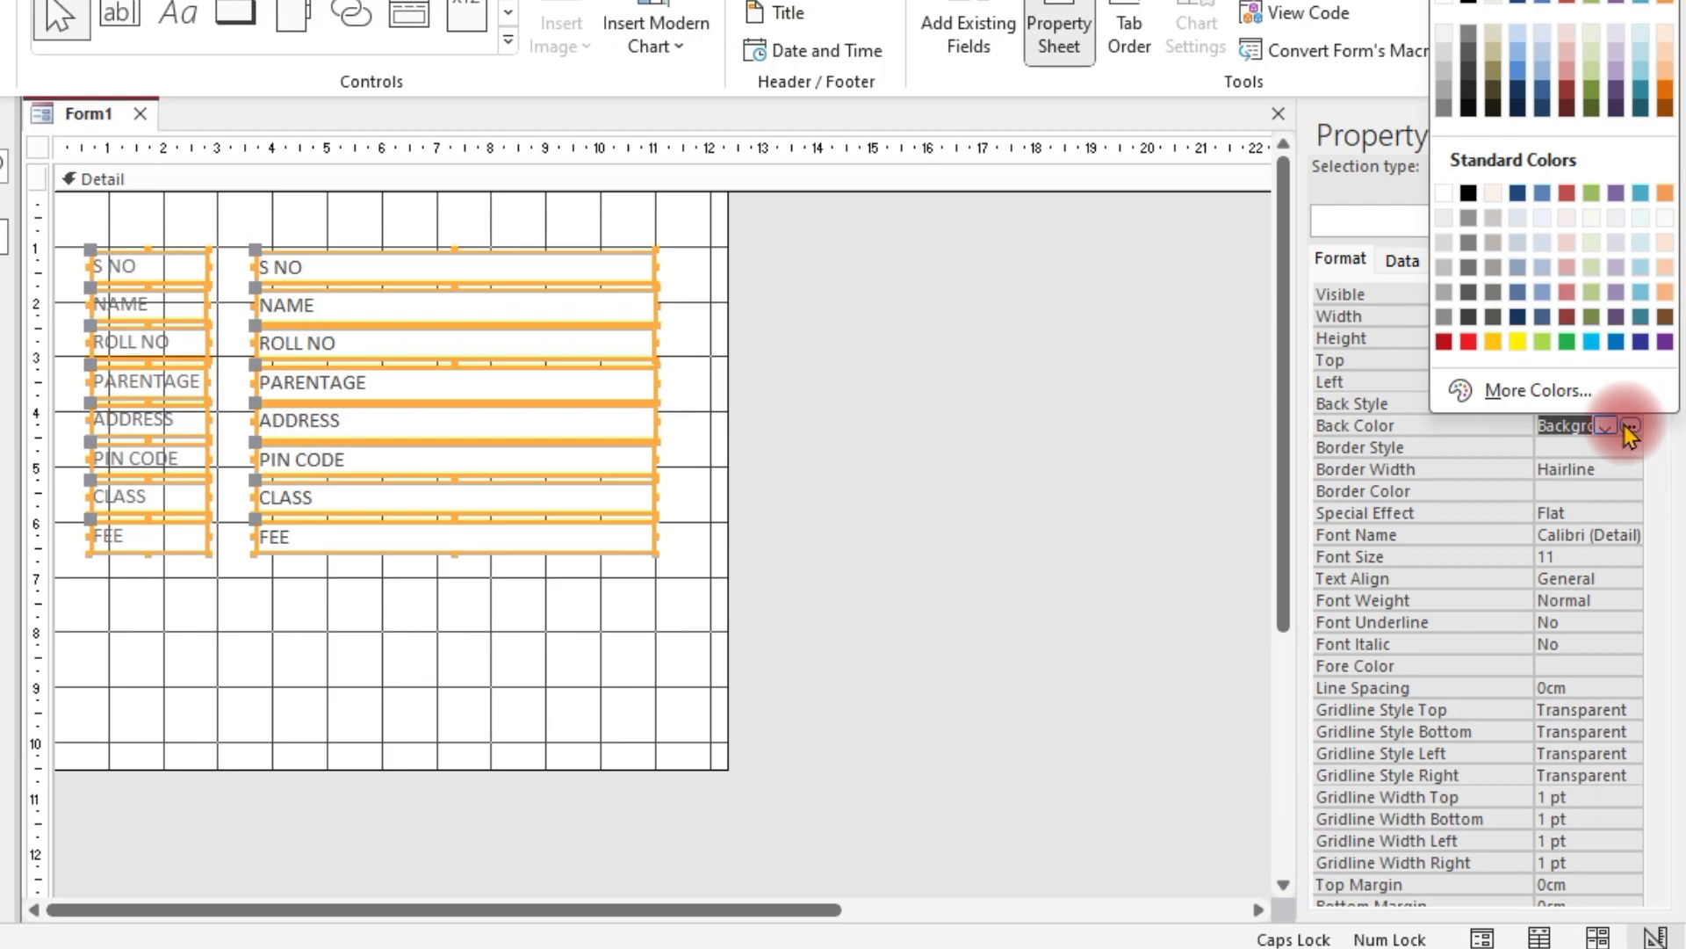
{"action": "left_click", "coordinate": [1665, 68]}
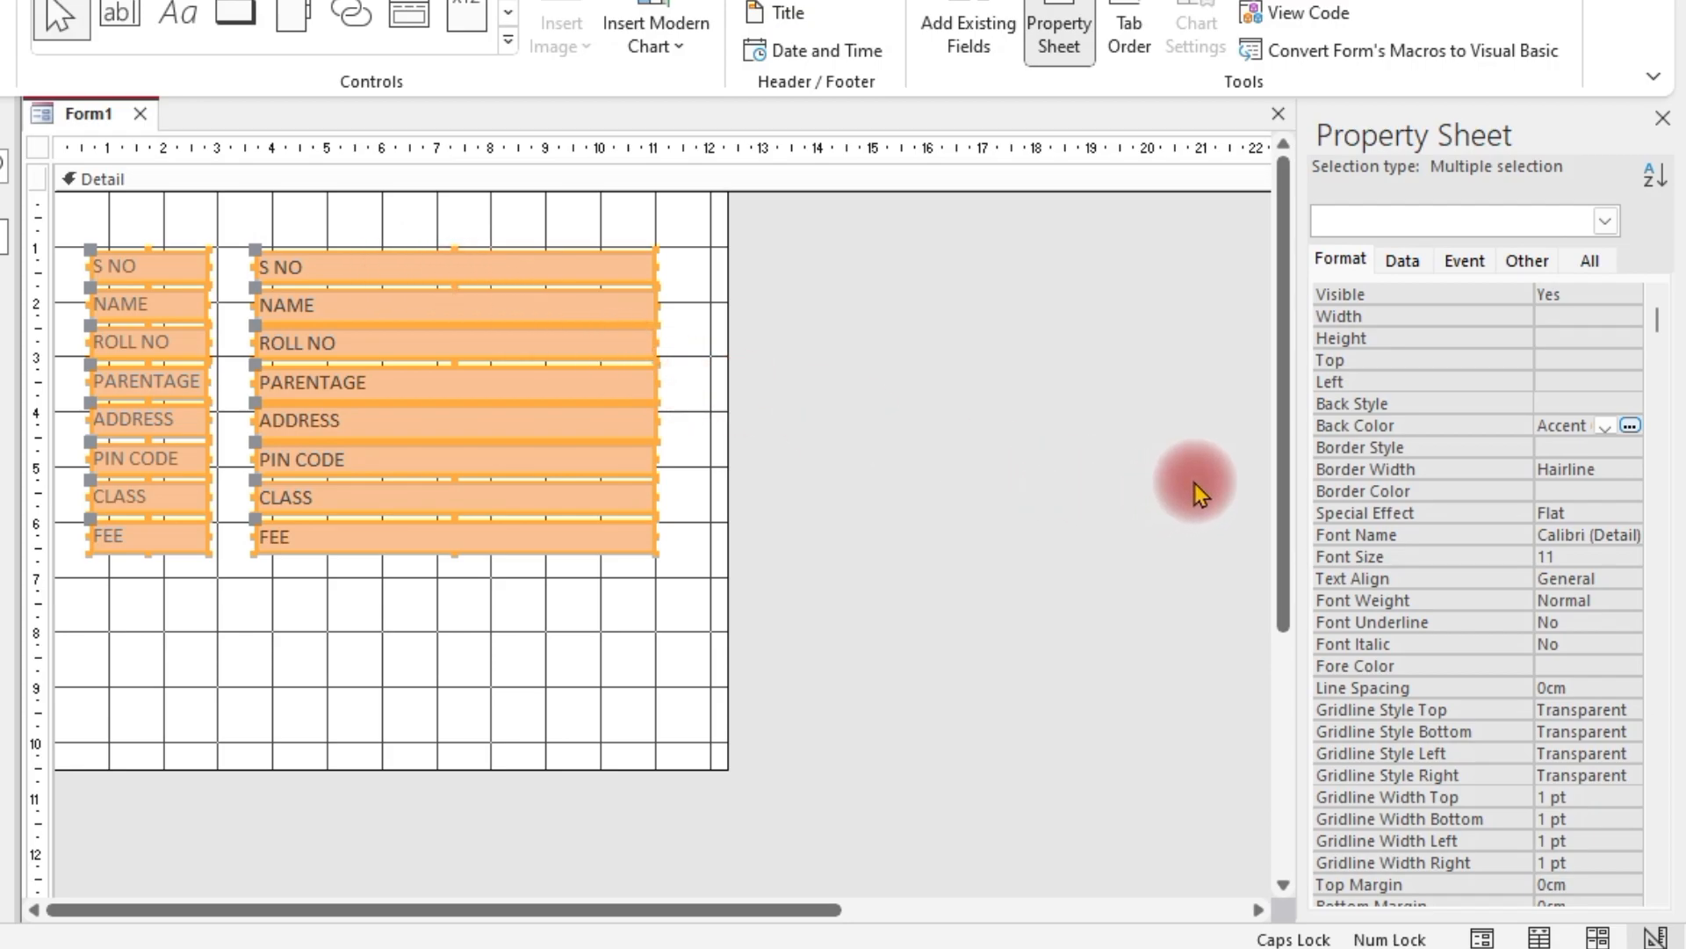
Left-align the text in all controls and set their fore color to Black, Text 1
{"action": "left_click", "coordinate": [1627, 578]}
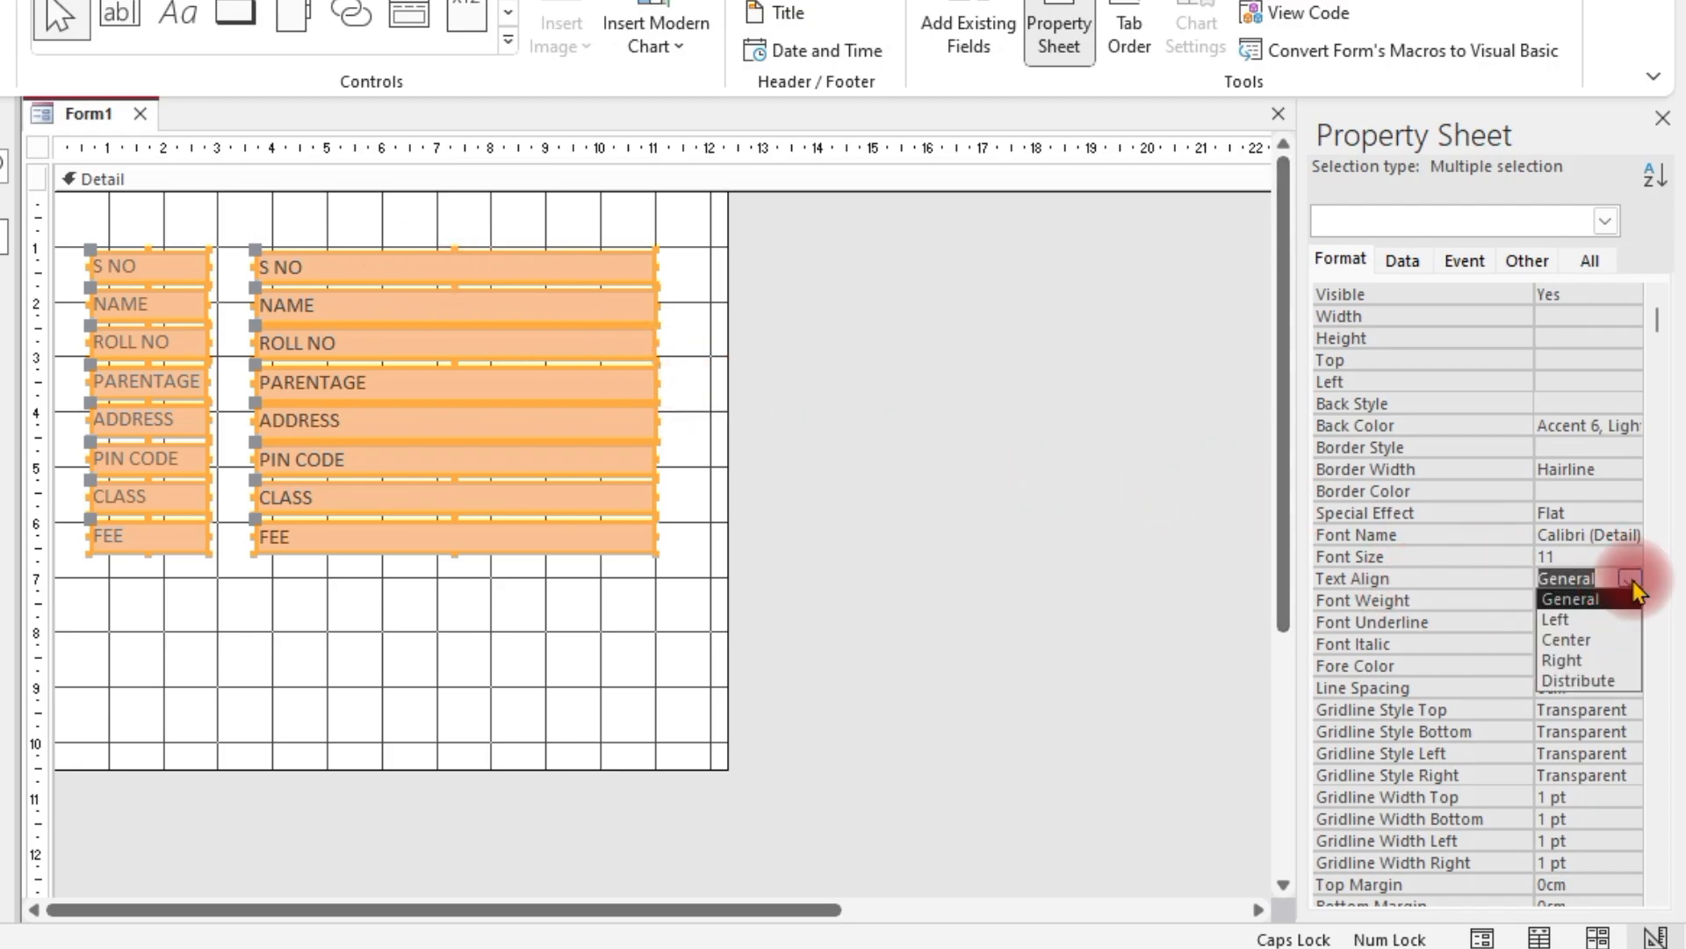
{"action": "left_click", "coordinate": [1574, 618]}
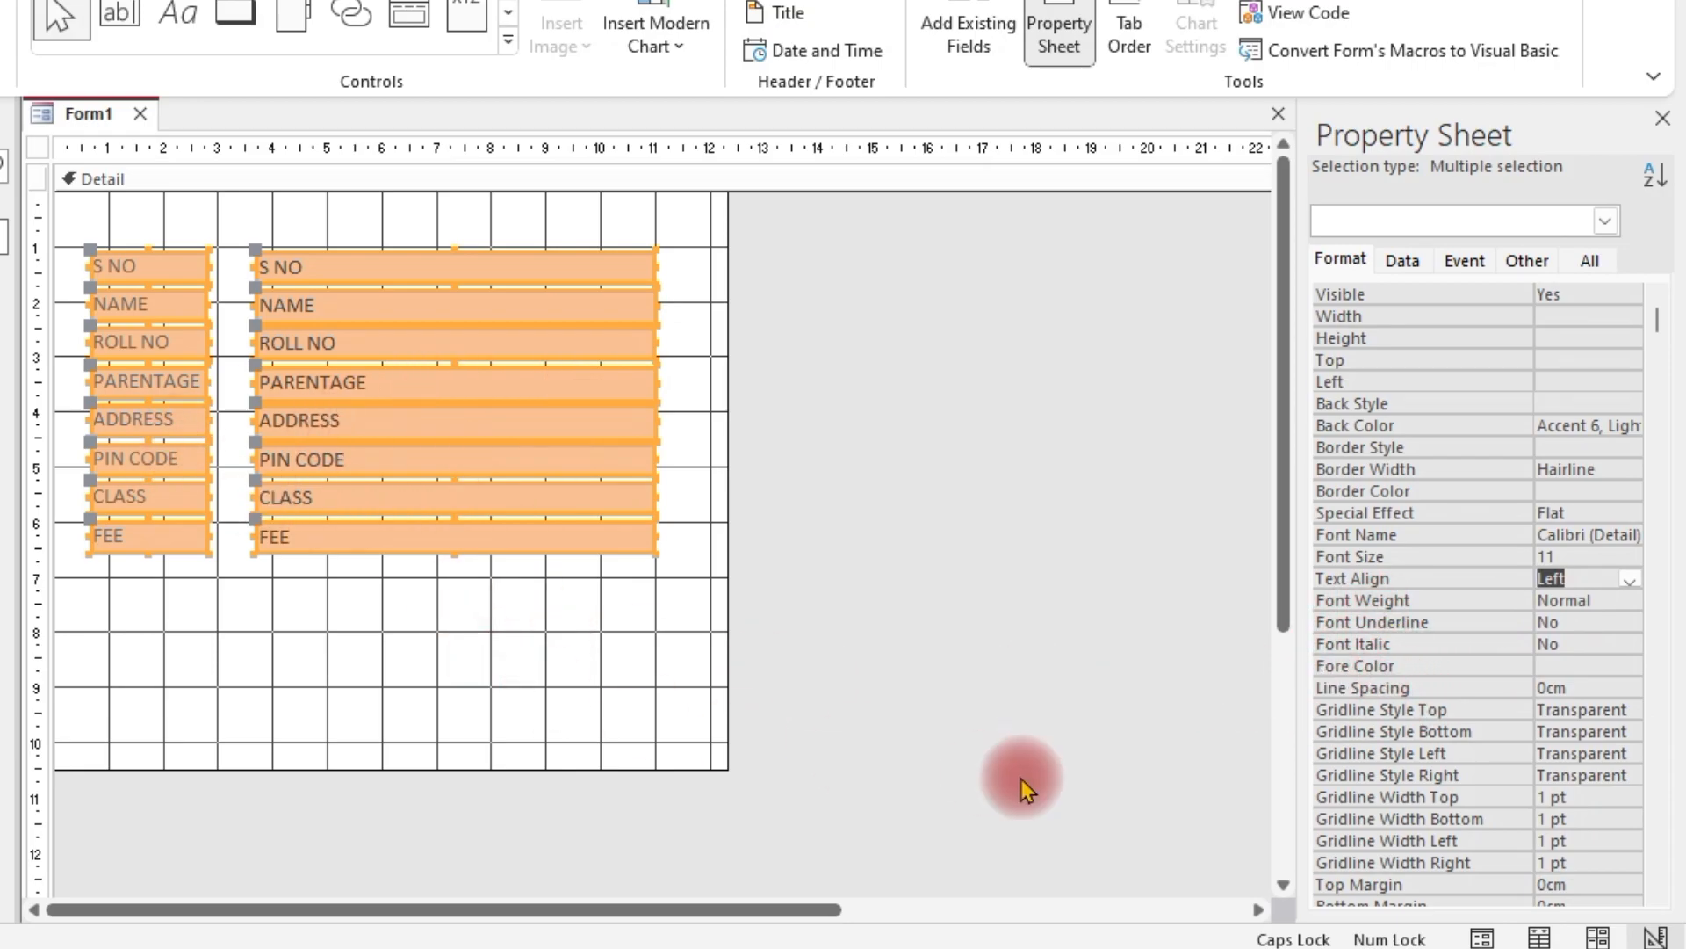
{"action": "left_click", "coordinate": [1589, 665]}
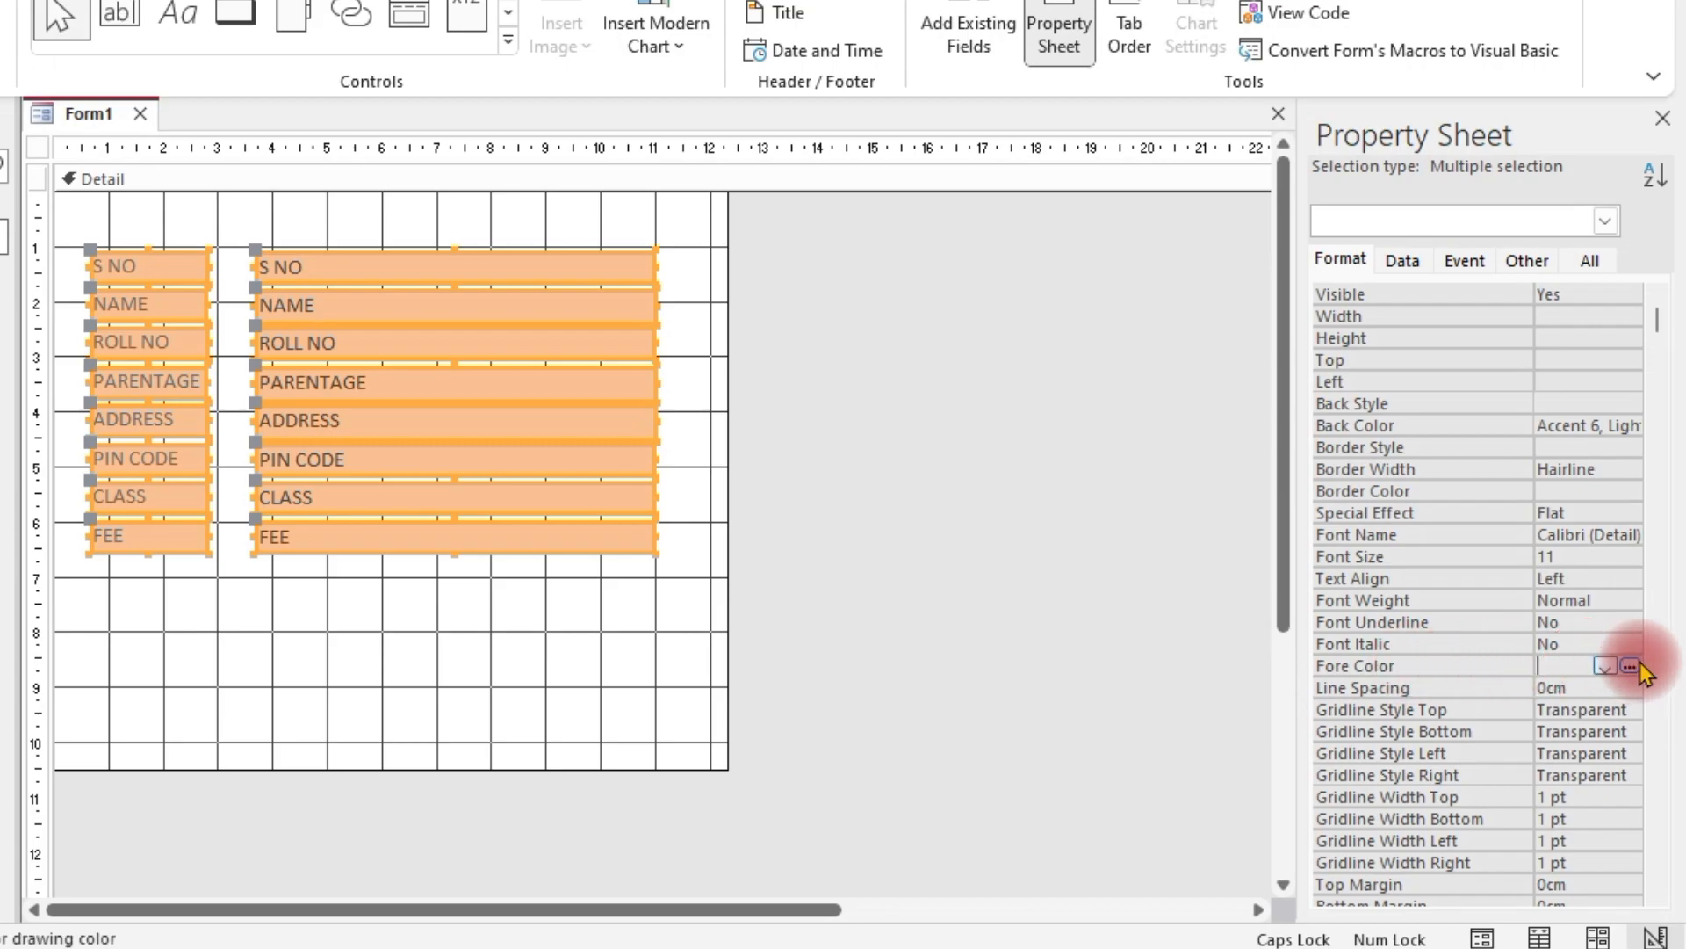
{"action": "left_click", "coordinate": [1630, 667]}
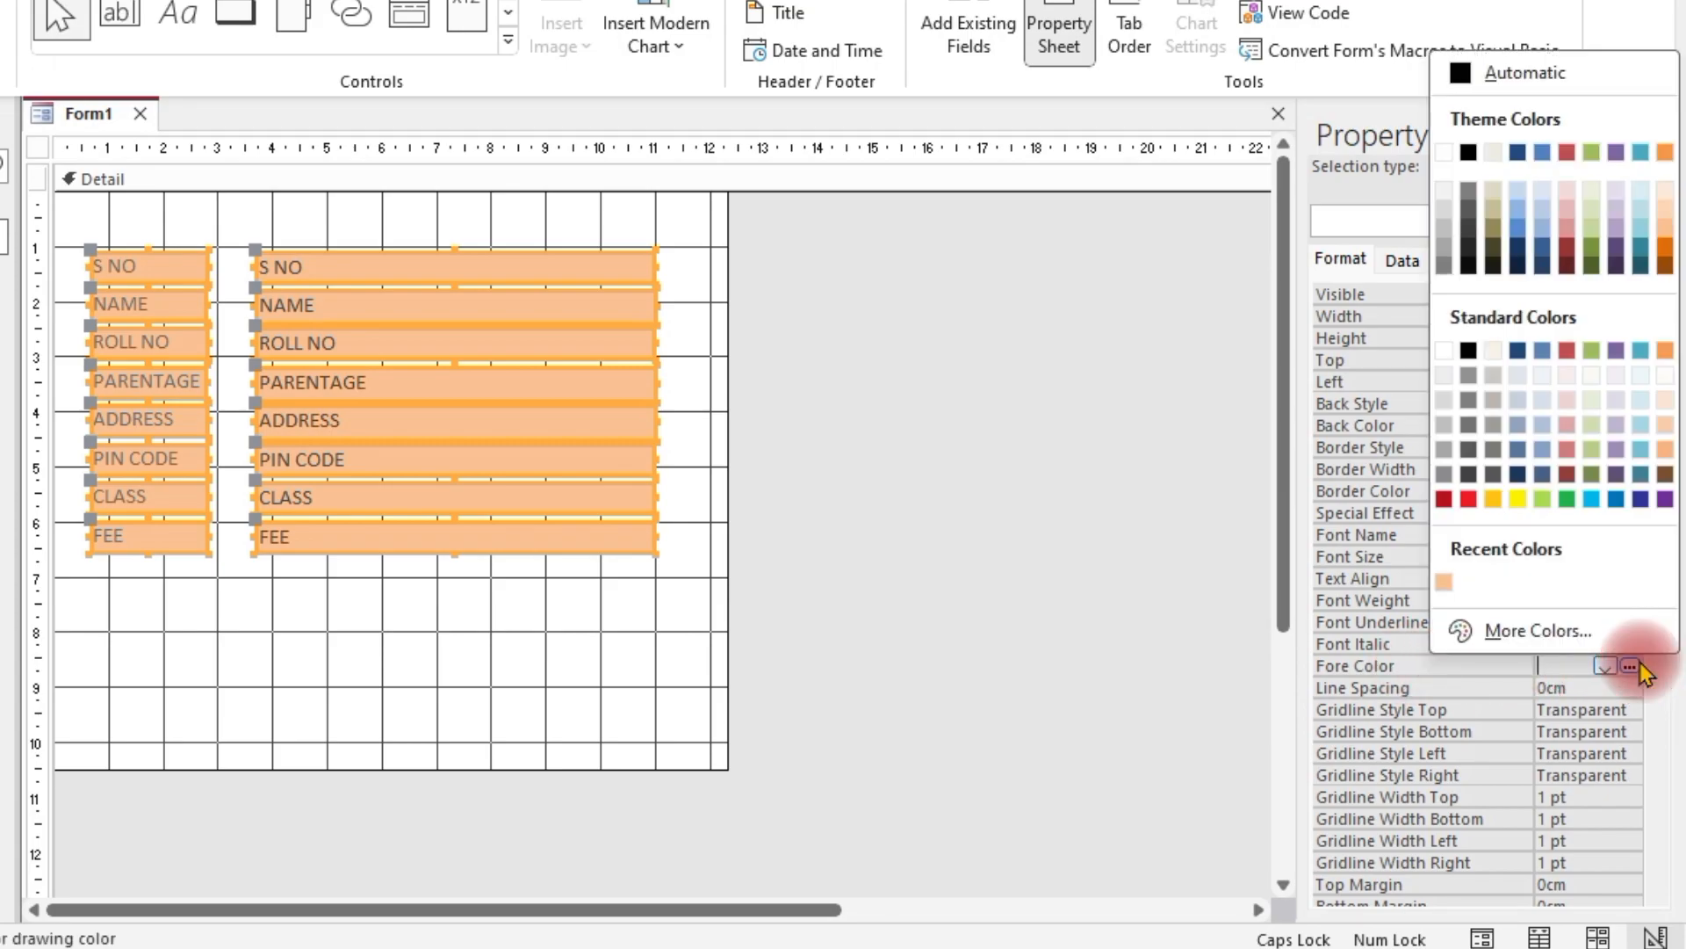
{"action": "left_click", "coordinate": [1468, 152]}
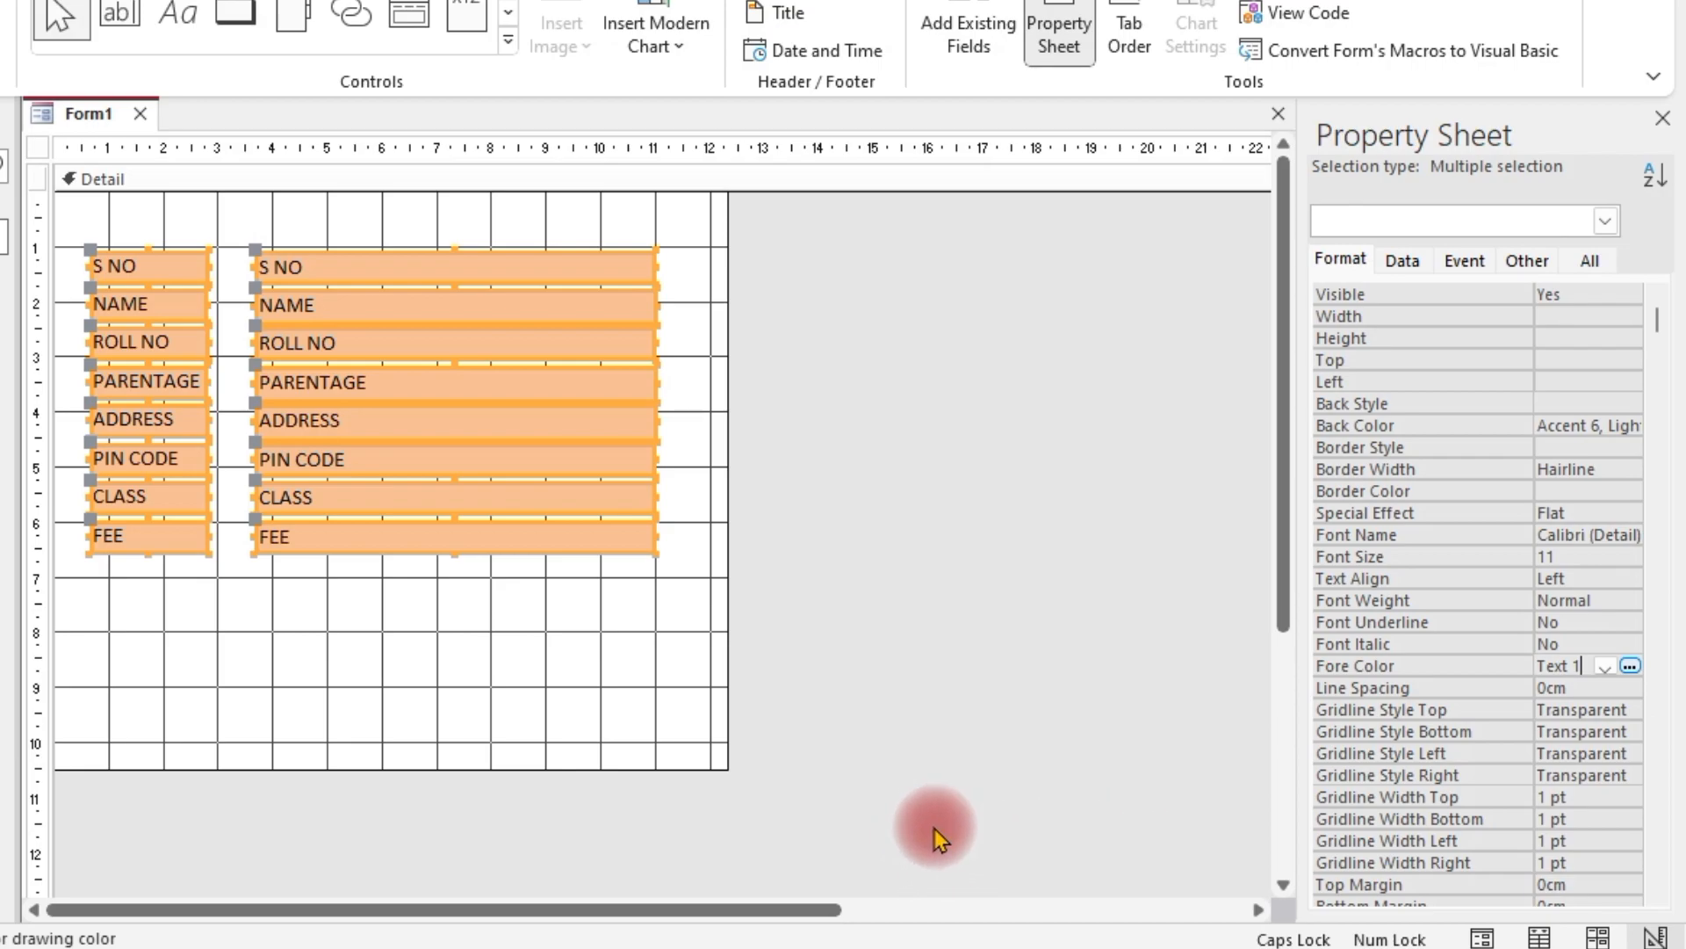
Set Font Size 12 and Font Name Cambria for every selected label and text box
{"action": "left_click", "coordinate": [1567, 556]}
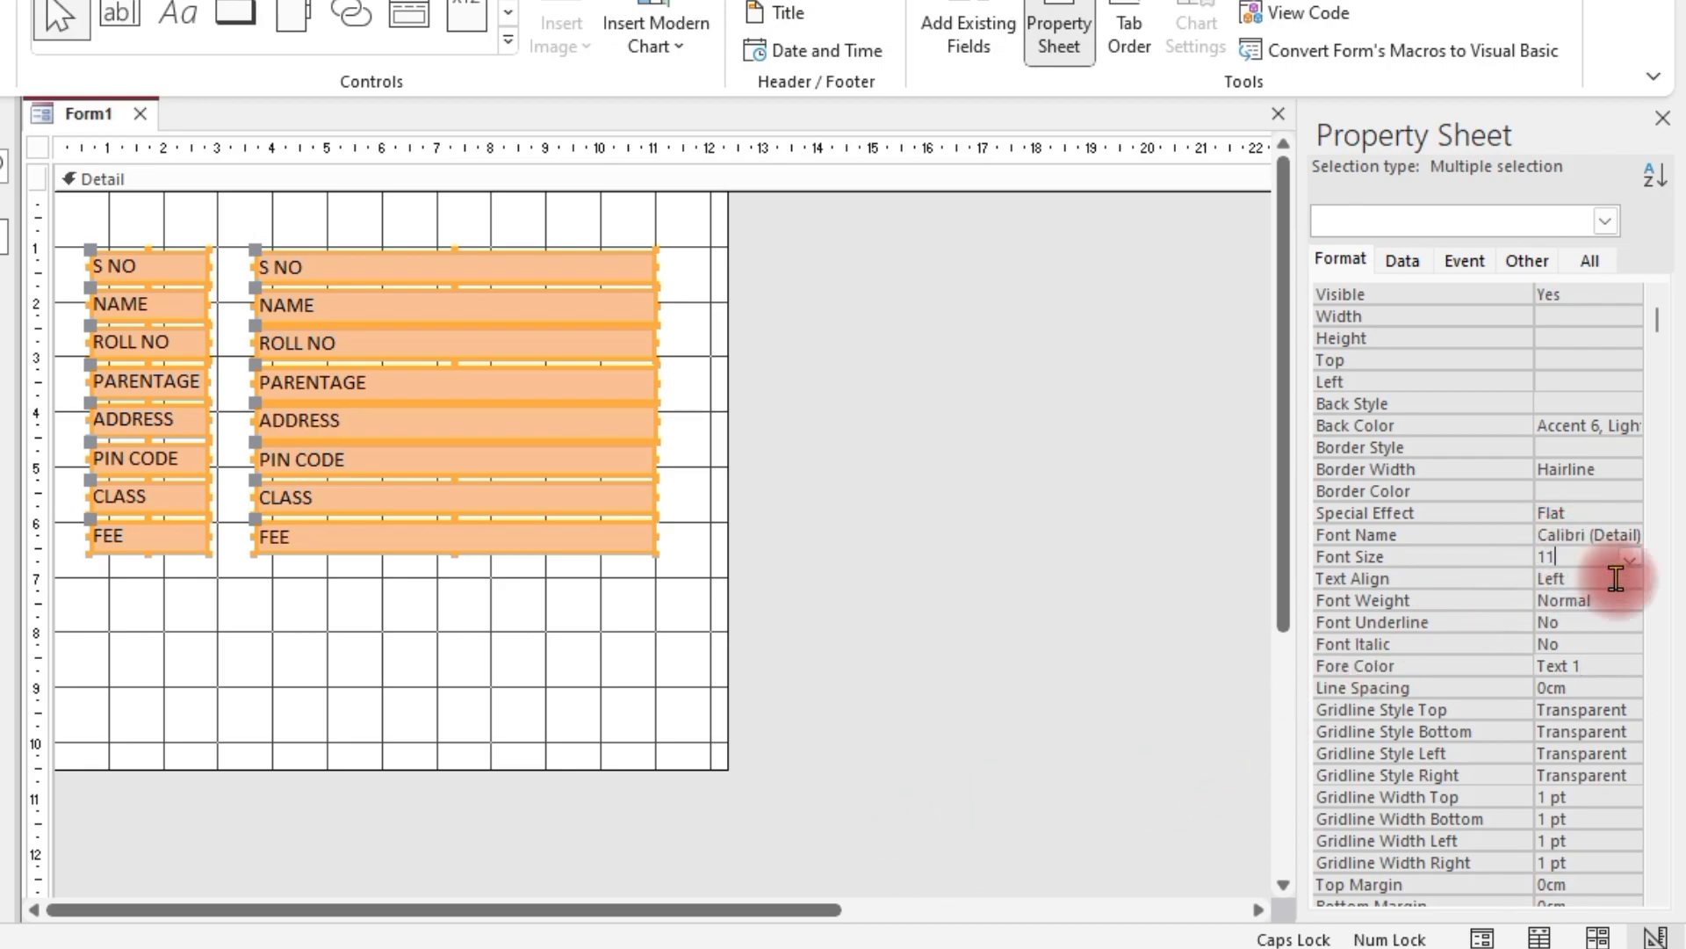
{"action": "left_click", "coordinate": [1630, 556]}
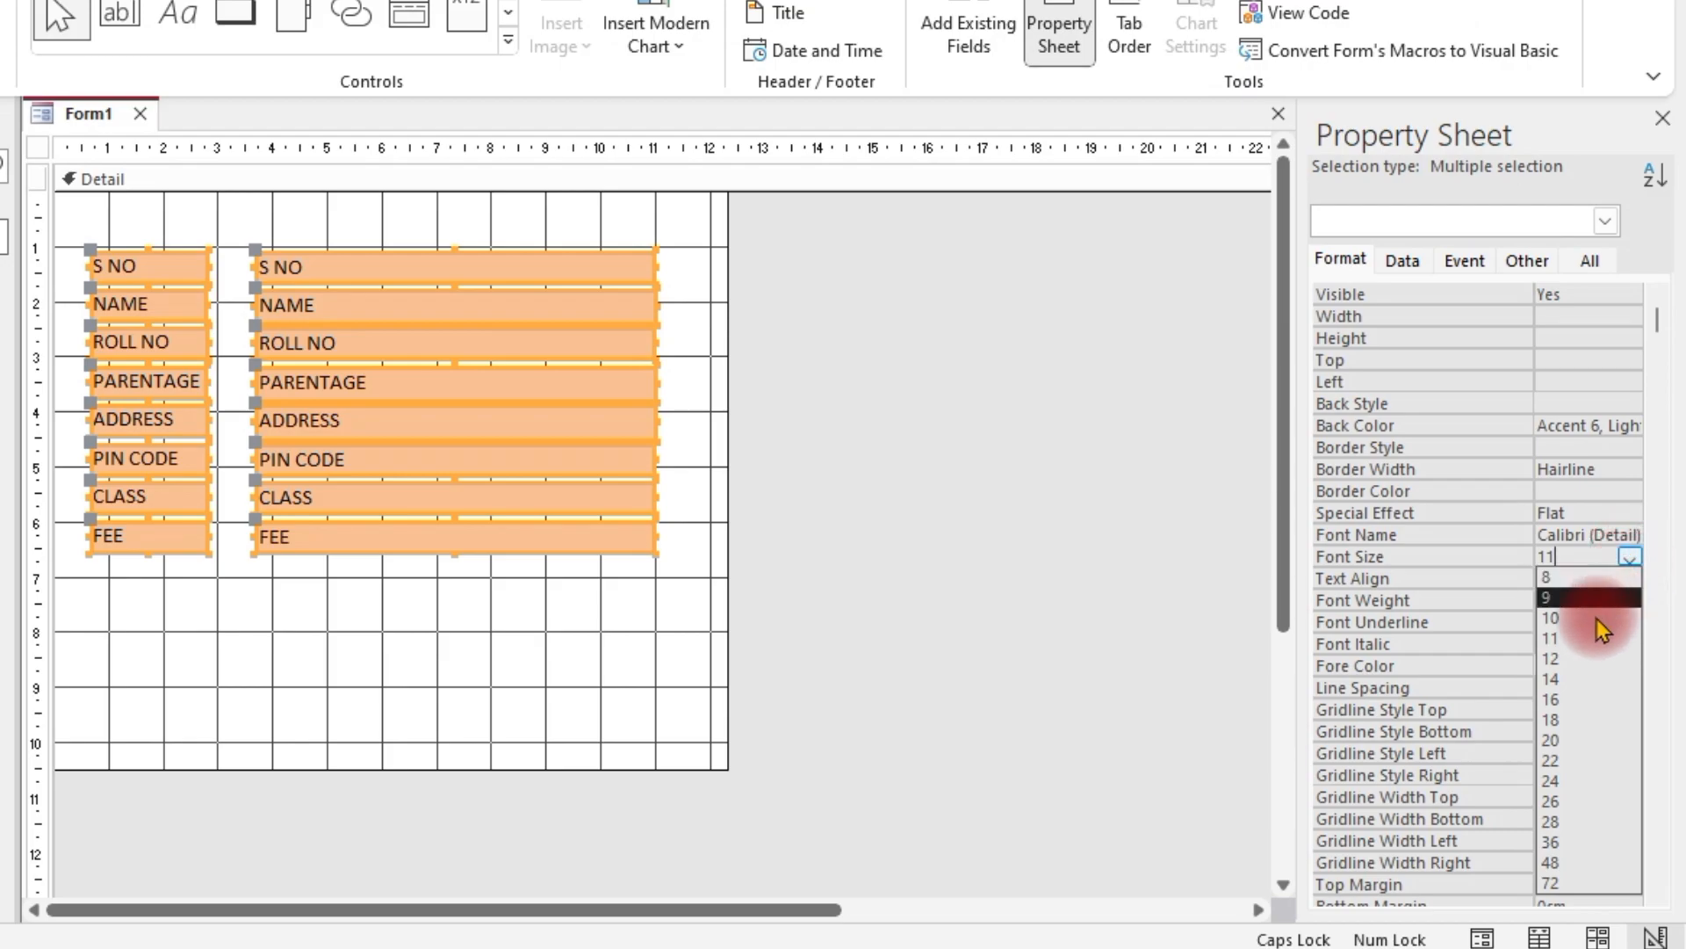
{"action": "left_click", "coordinate": [1571, 660]}
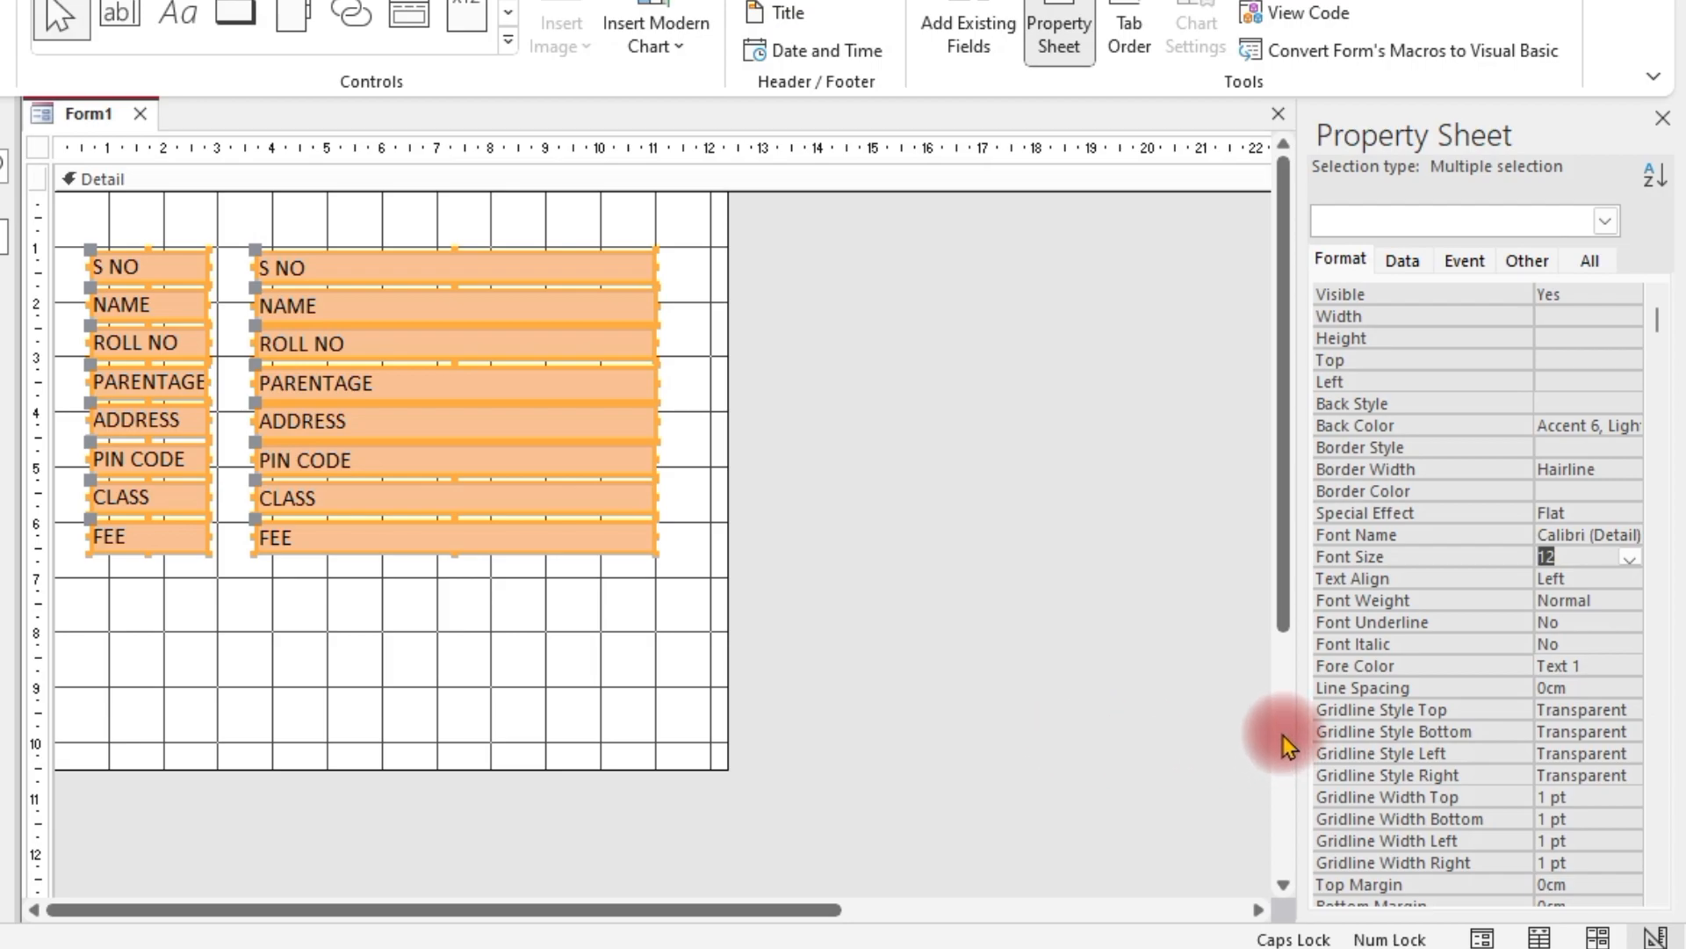
{"action": "left_click", "coordinate": [1619, 534]}
{"action": "left_click", "coordinate": [1631, 535]}
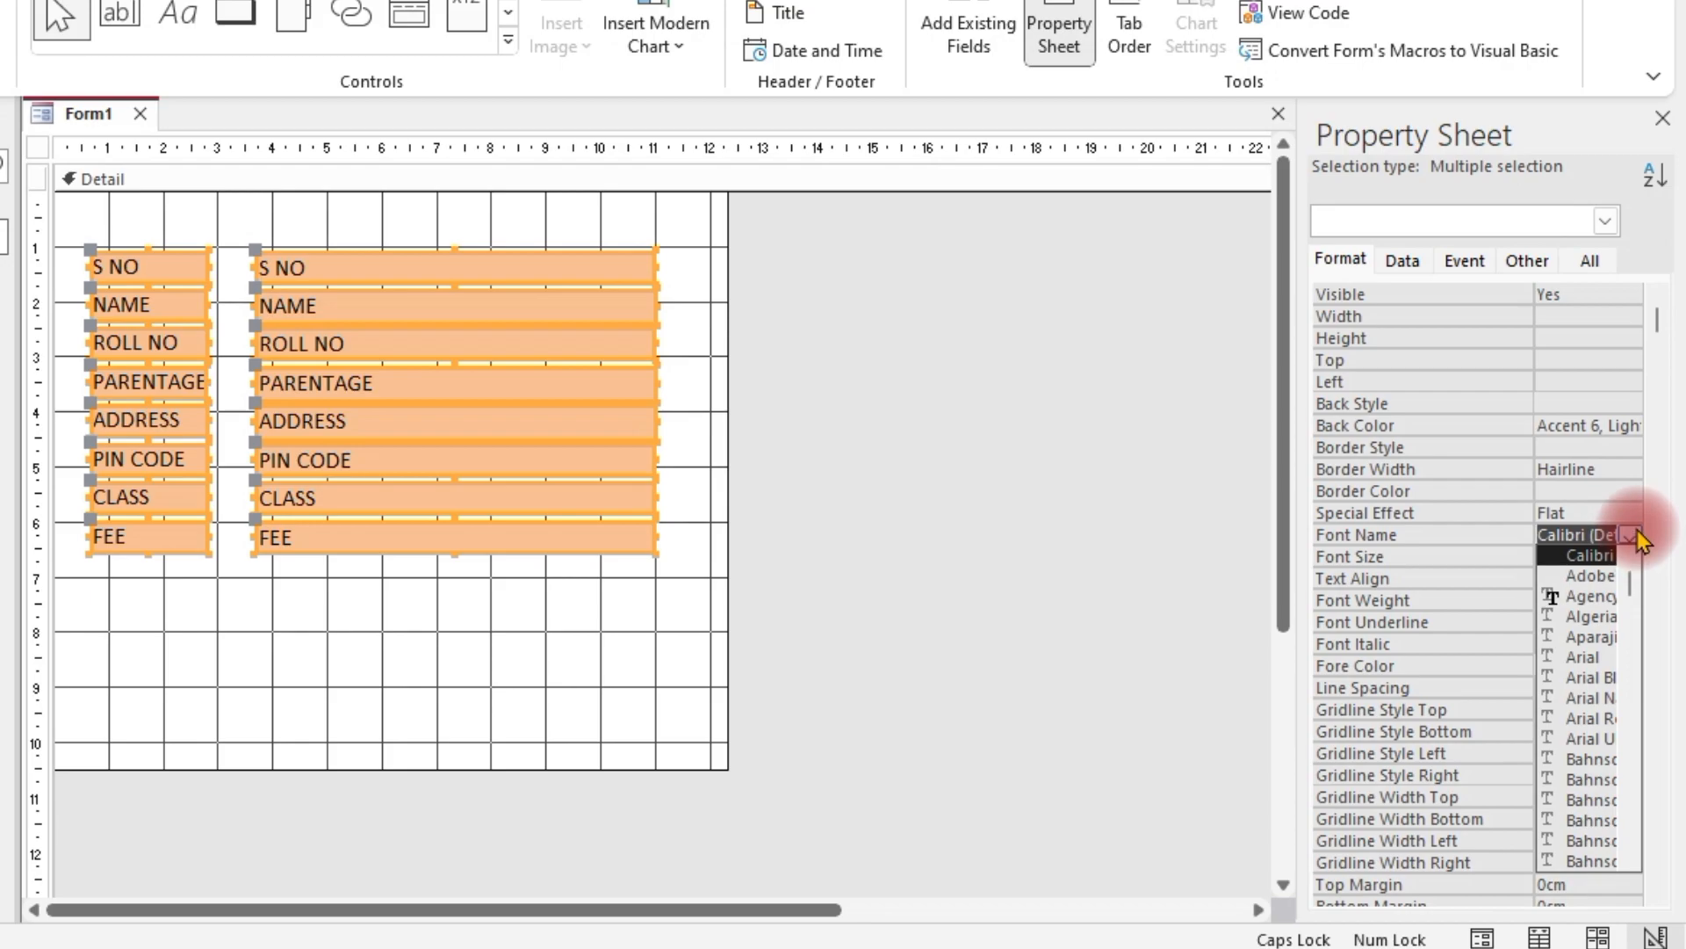
{"action": "scroll", "coordinate": [1581, 630], "scroll_direction": "down", "scroll_amount": 4}
{"action": "scroll", "coordinate": [1581, 630], "scroll_direction": "down", "scroll_amount": 6}
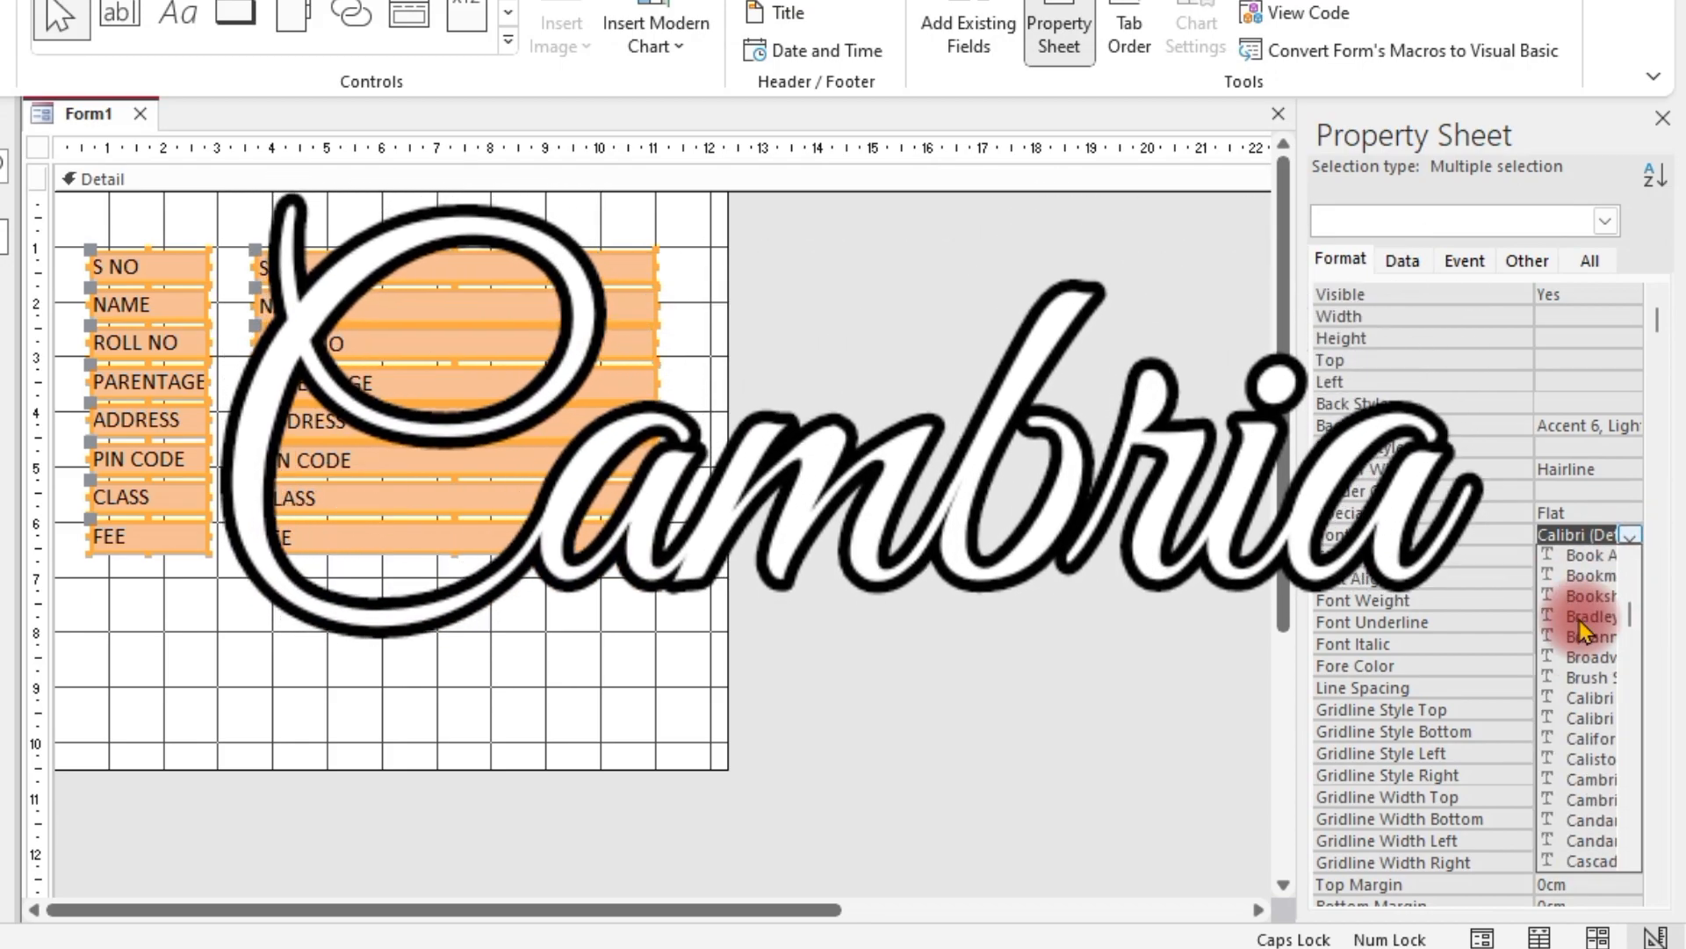
{"action": "left_click", "coordinate": [1582, 780]}
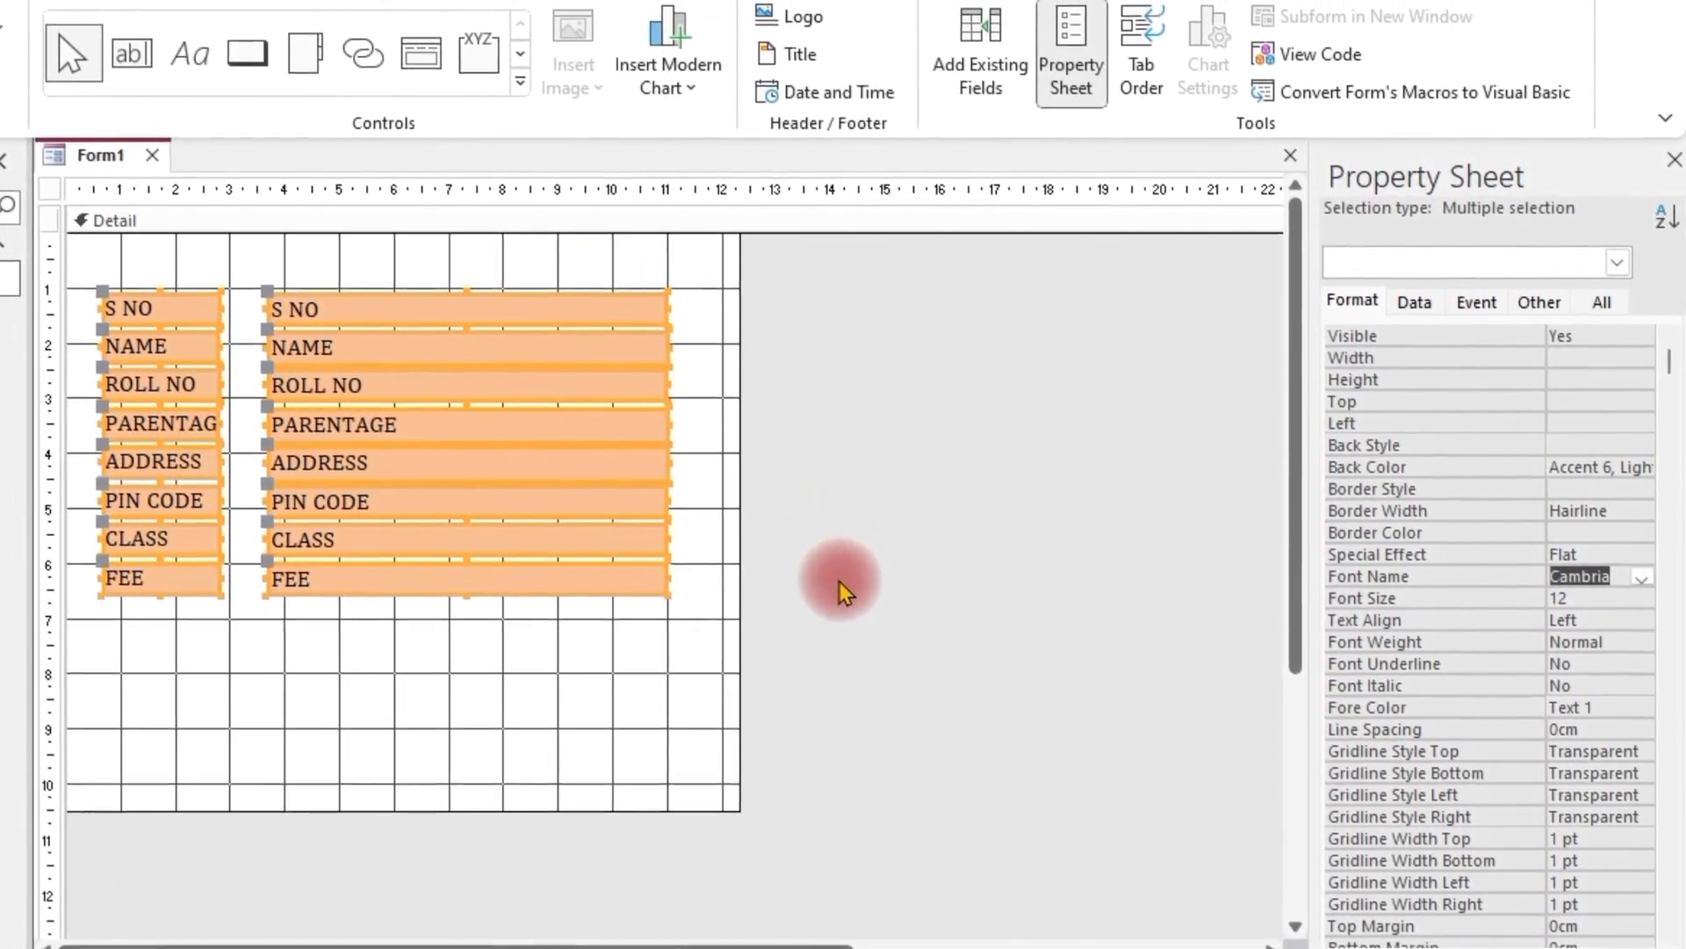
Select all sixteen labels and text boxes and shift the block slightly left on the grid
{"action": "left_click", "coordinate": [895, 530]}
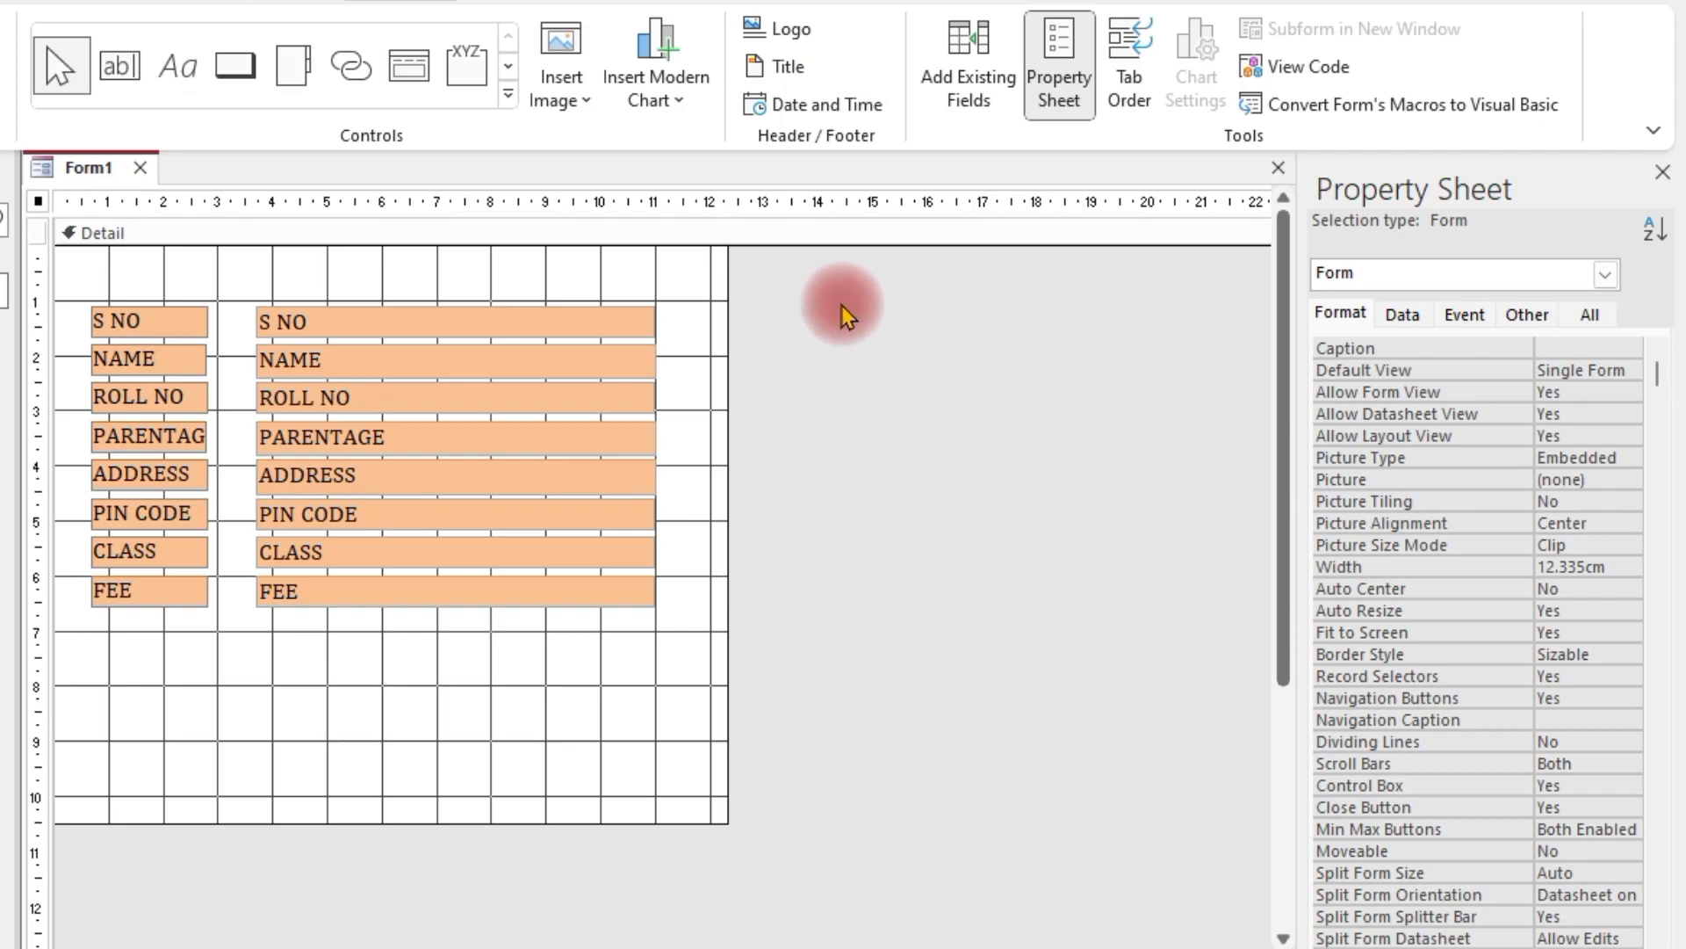
{"action": "left_click_drag", "start_coordinate": [828, 290], "coordinate": [45, 738]}
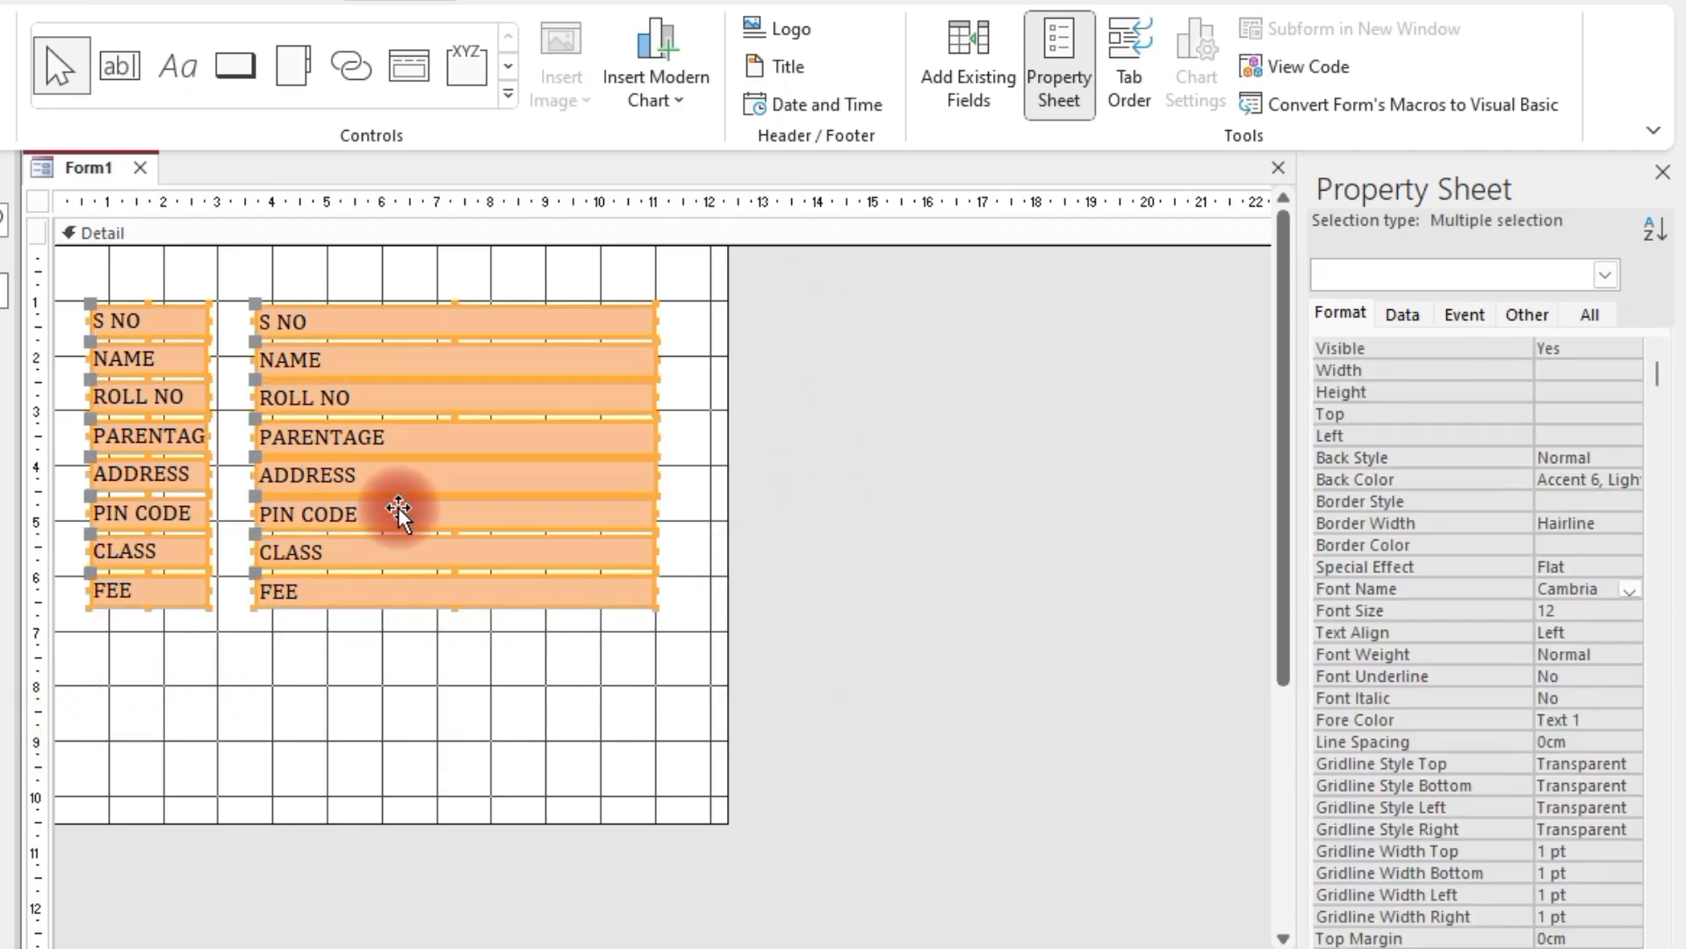
{"action": "mouse_move", "coordinate": [342, 428]}
{"action": "left_mouse_down"}
{"action": "mouse_move", "coordinate": [380, 425]}
{"action": "mouse_move", "coordinate": [380, 445]}
{"action": "mouse_move", "coordinate": [383, 414]}
{"action": "mouse_move", "coordinate": [365, 558]}
{"action": "mouse_move", "coordinate": [369, 424]}
{"action": "left_mouse_up"}
{"action": "left_click", "coordinate": [1093, 579]}
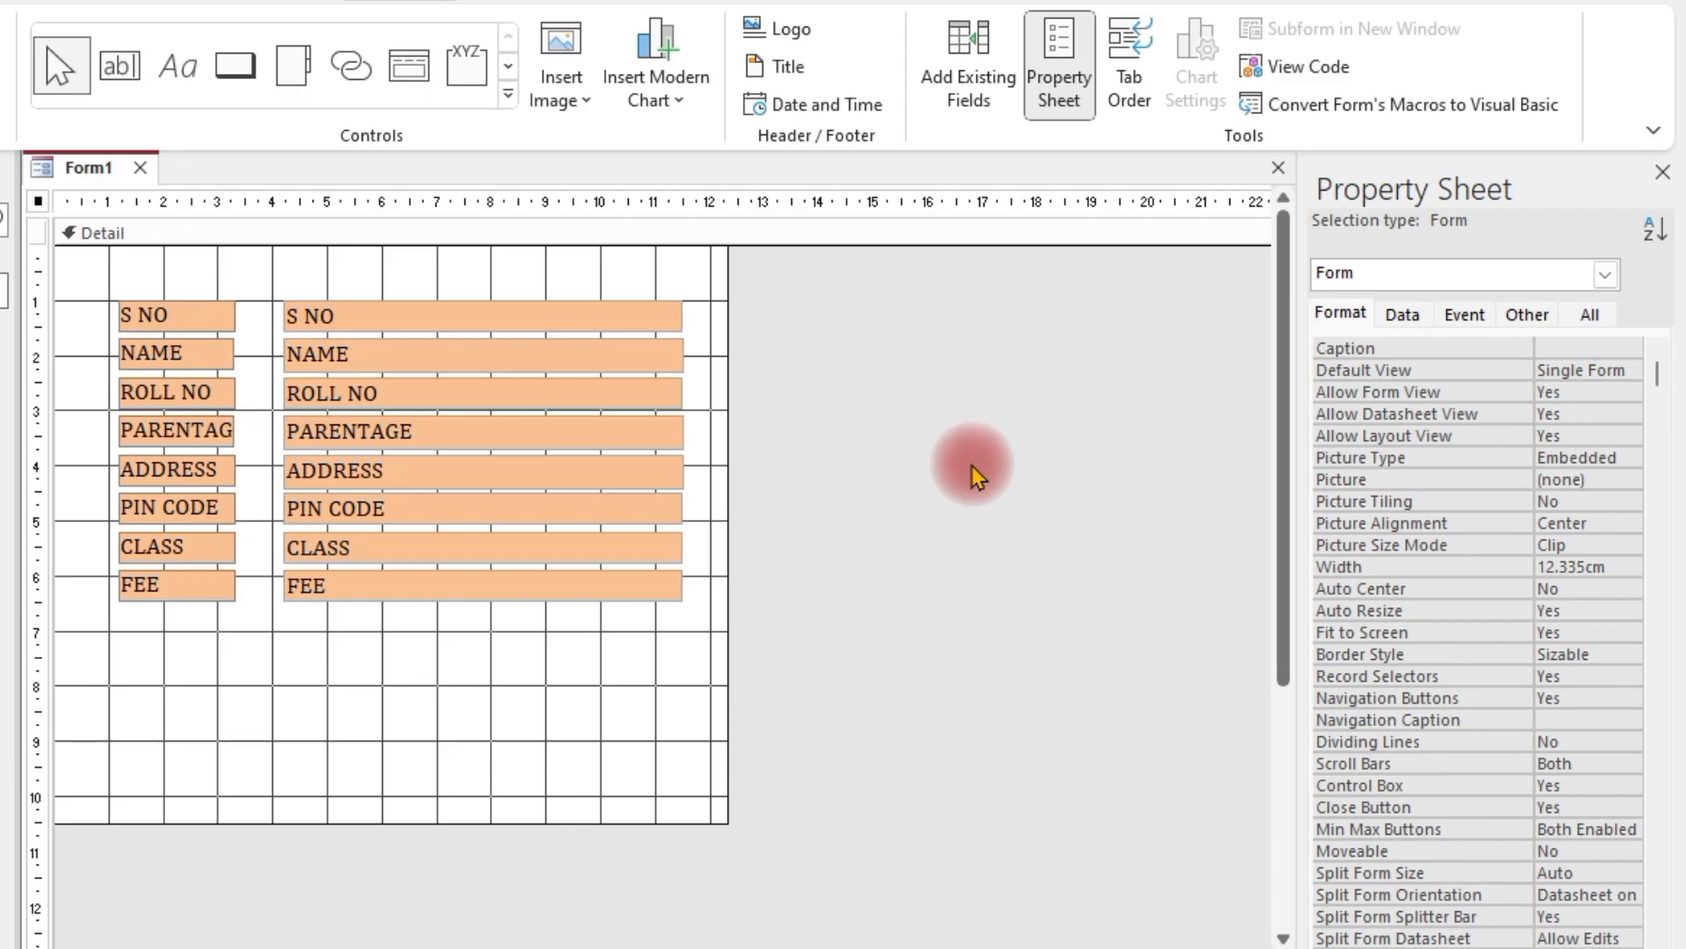
{"action": "left_click_drag", "start_coordinate": [817, 301], "coordinate": [83, 708]}
{"action": "left_click_drag", "start_coordinate": [446, 351], "coordinate": [428, 332]}
{"action": "left_click", "coordinate": [1017, 537]}
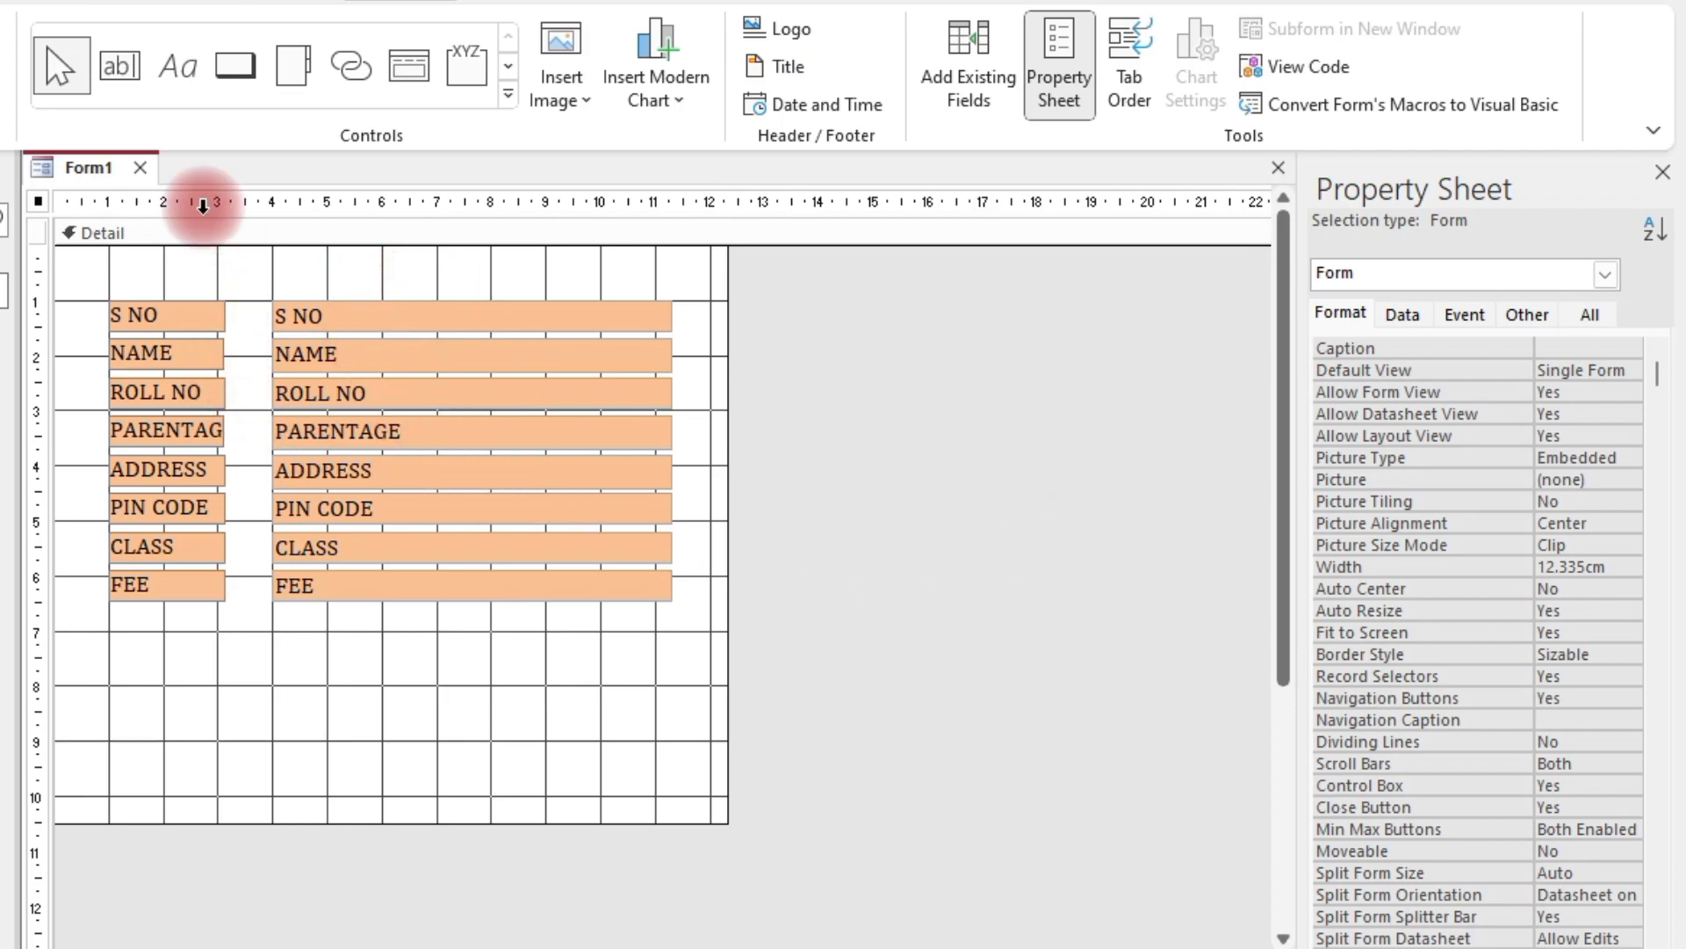
Draw a wide label across the top of the Detail section reading 'STUDENT DETAIL'
{"action": "left_click", "coordinate": [175, 80]}
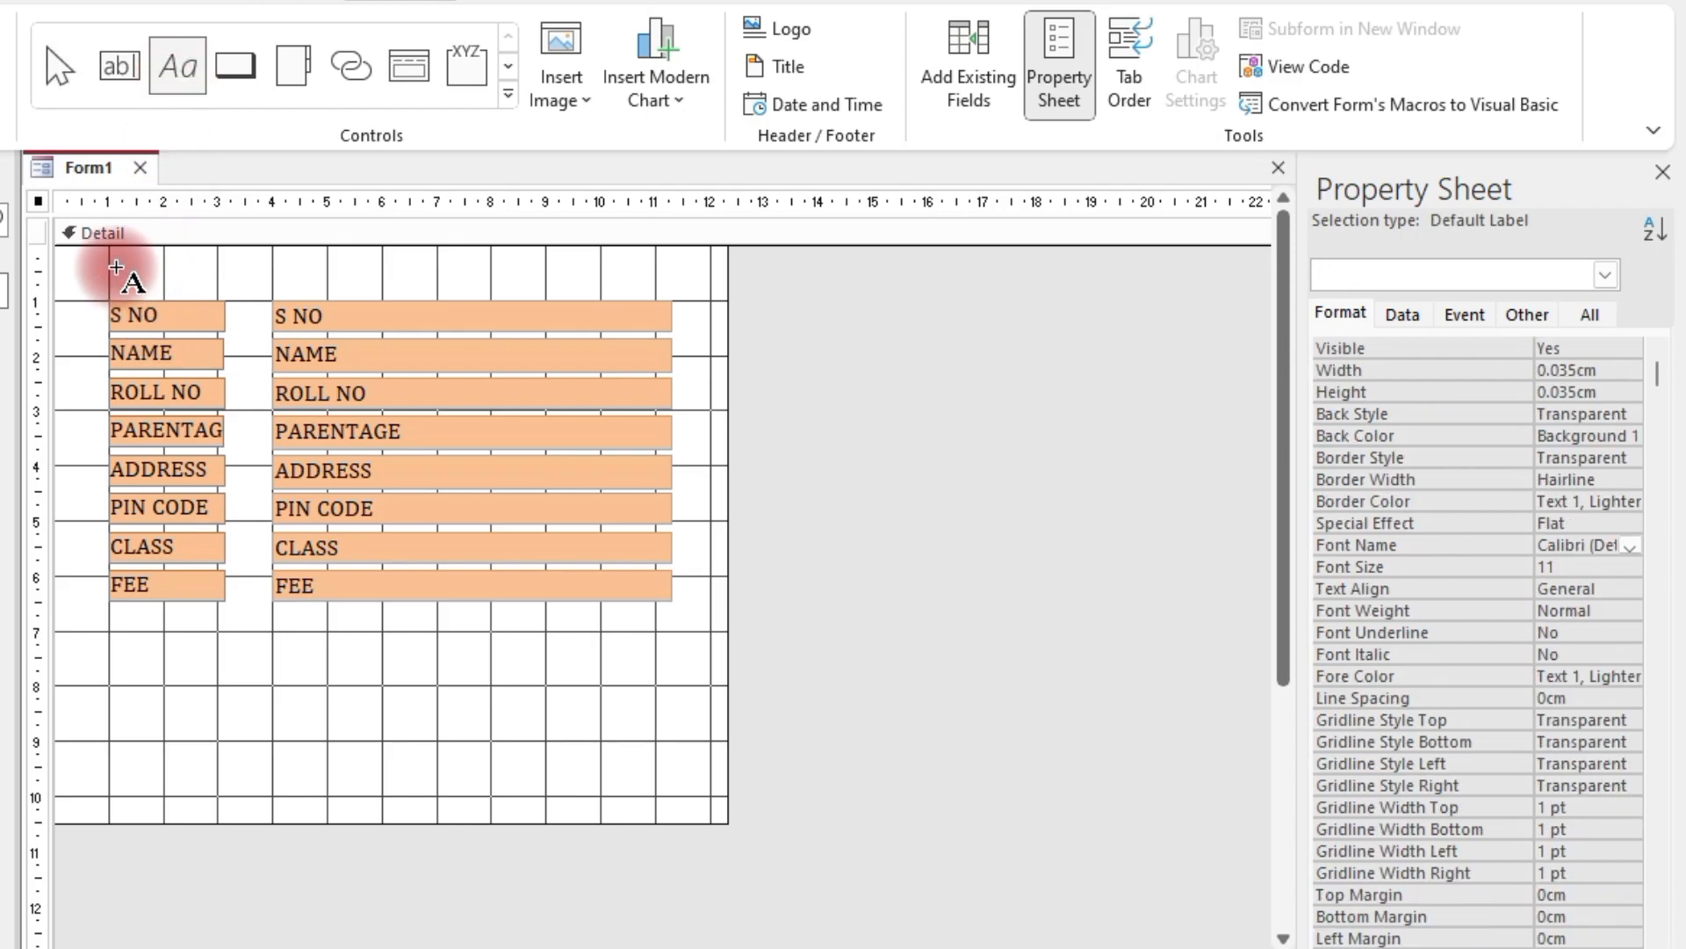
{"action": "mouse_move", "coordinate": [112, 247]}
{"action": "left_mouse_down"}
{"action": "mouse_move", "coordinate": [114, 308]}
{"action": "mouse_move", "coordinate": [386, 290]}
{"action": "mouse_move", "coordinate": [638, 301]}
{"action": "left_mouse_up"}
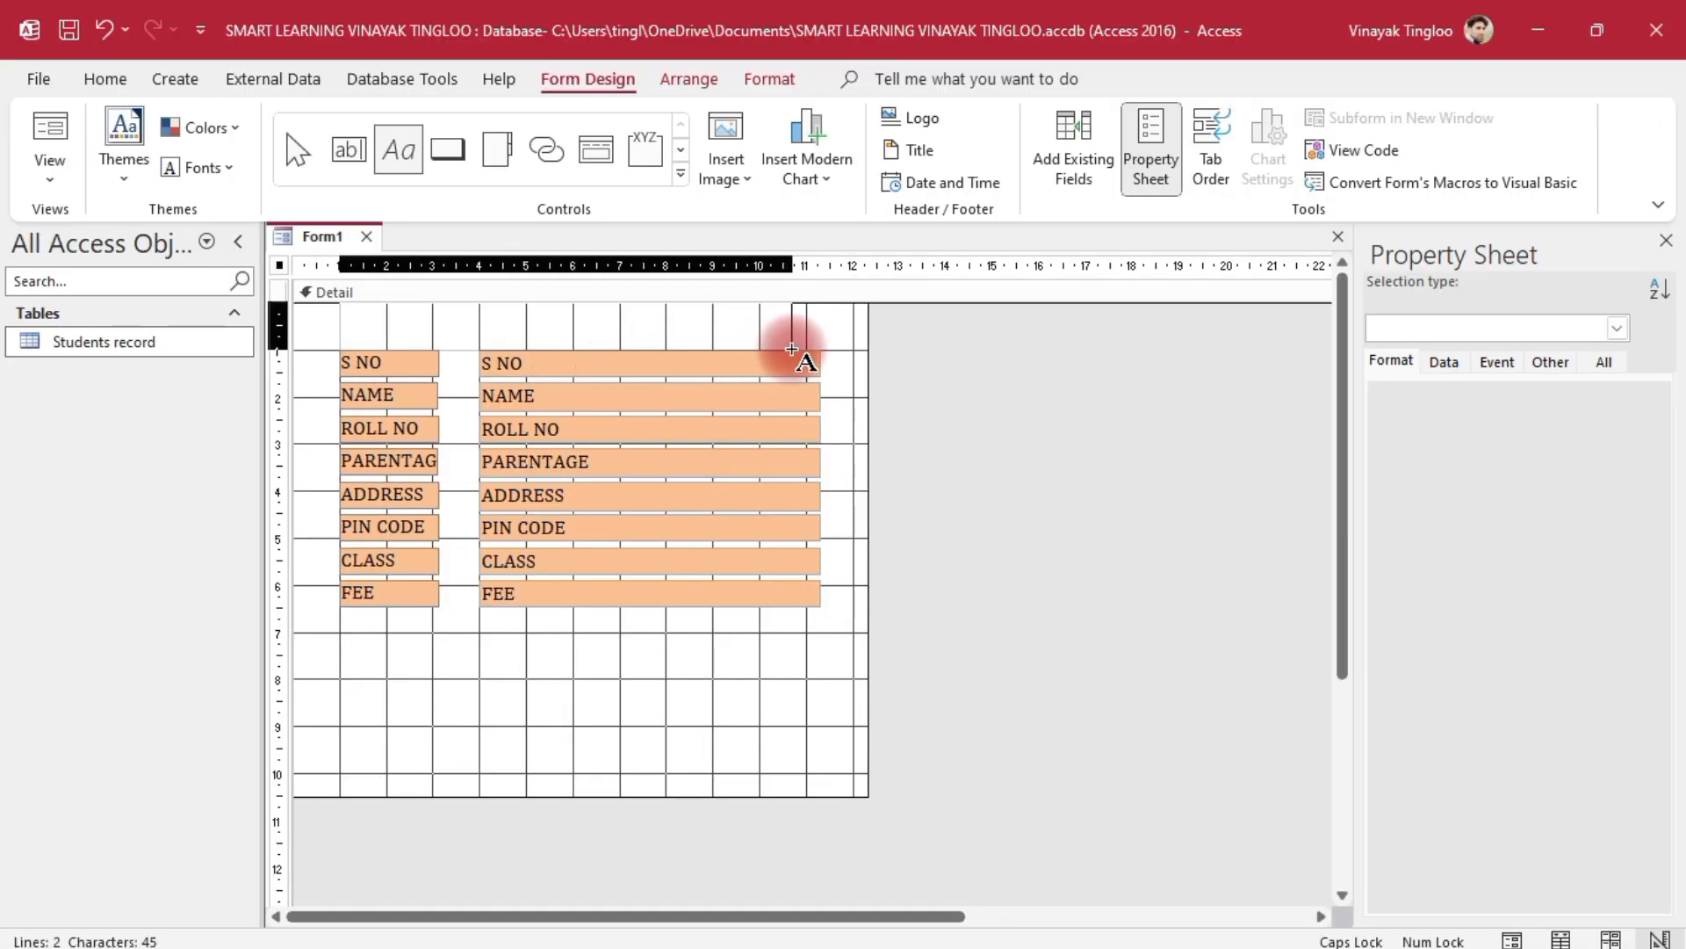
{"action": "left_click_drag", "start_coordinate": [791, 349], "coordinate": [815, 348]}
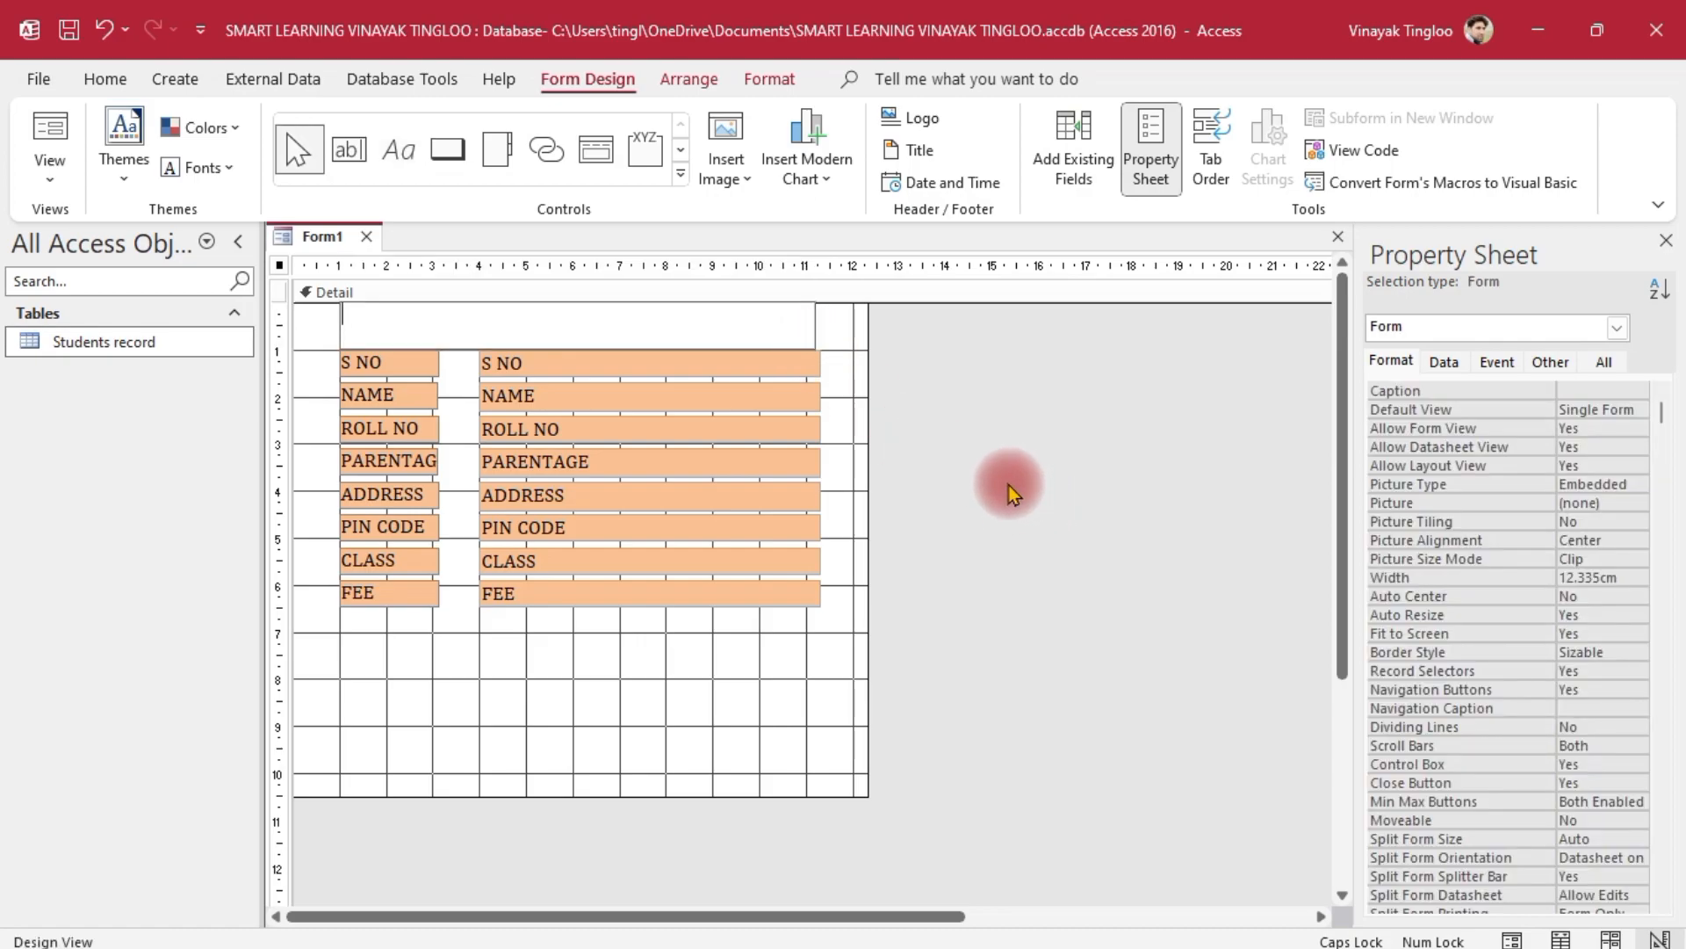
{"action": "type", "text": "STUDENT DETAIL"}
{"action": "left_click", "coordinate": [998, 487]}
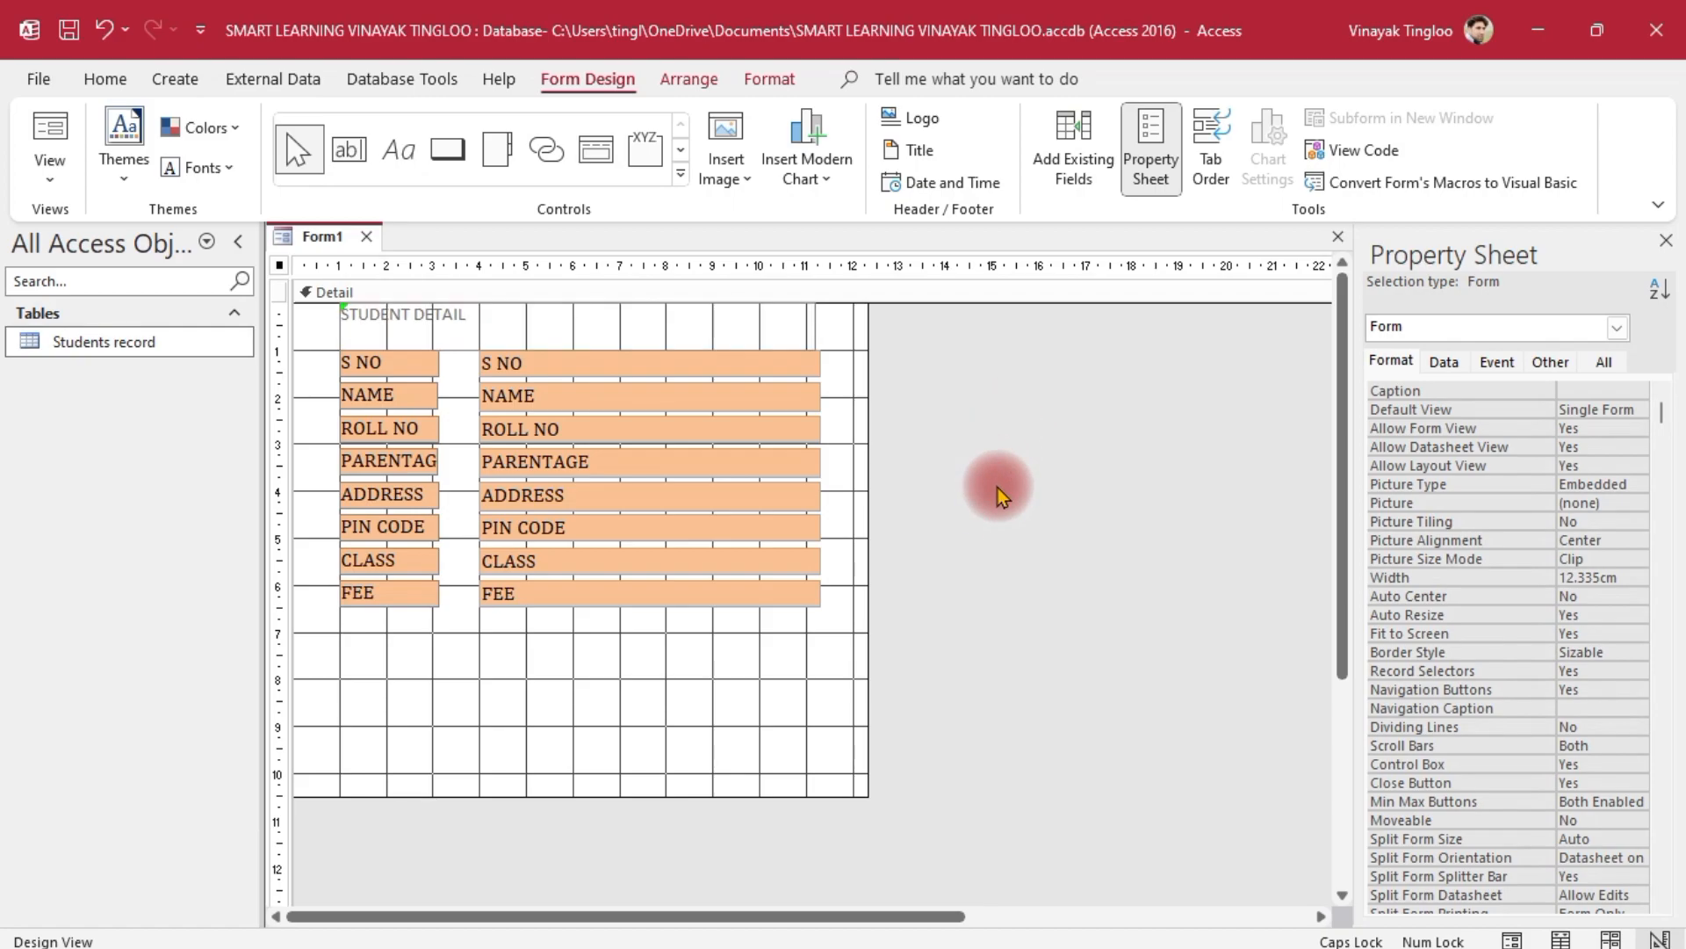
Select the STUDENT DETAIL title label to format it
{"action": "left_click", "coordinate": [450, 313]}
{"action": "left_click", "coordinate": [1243, 552]}
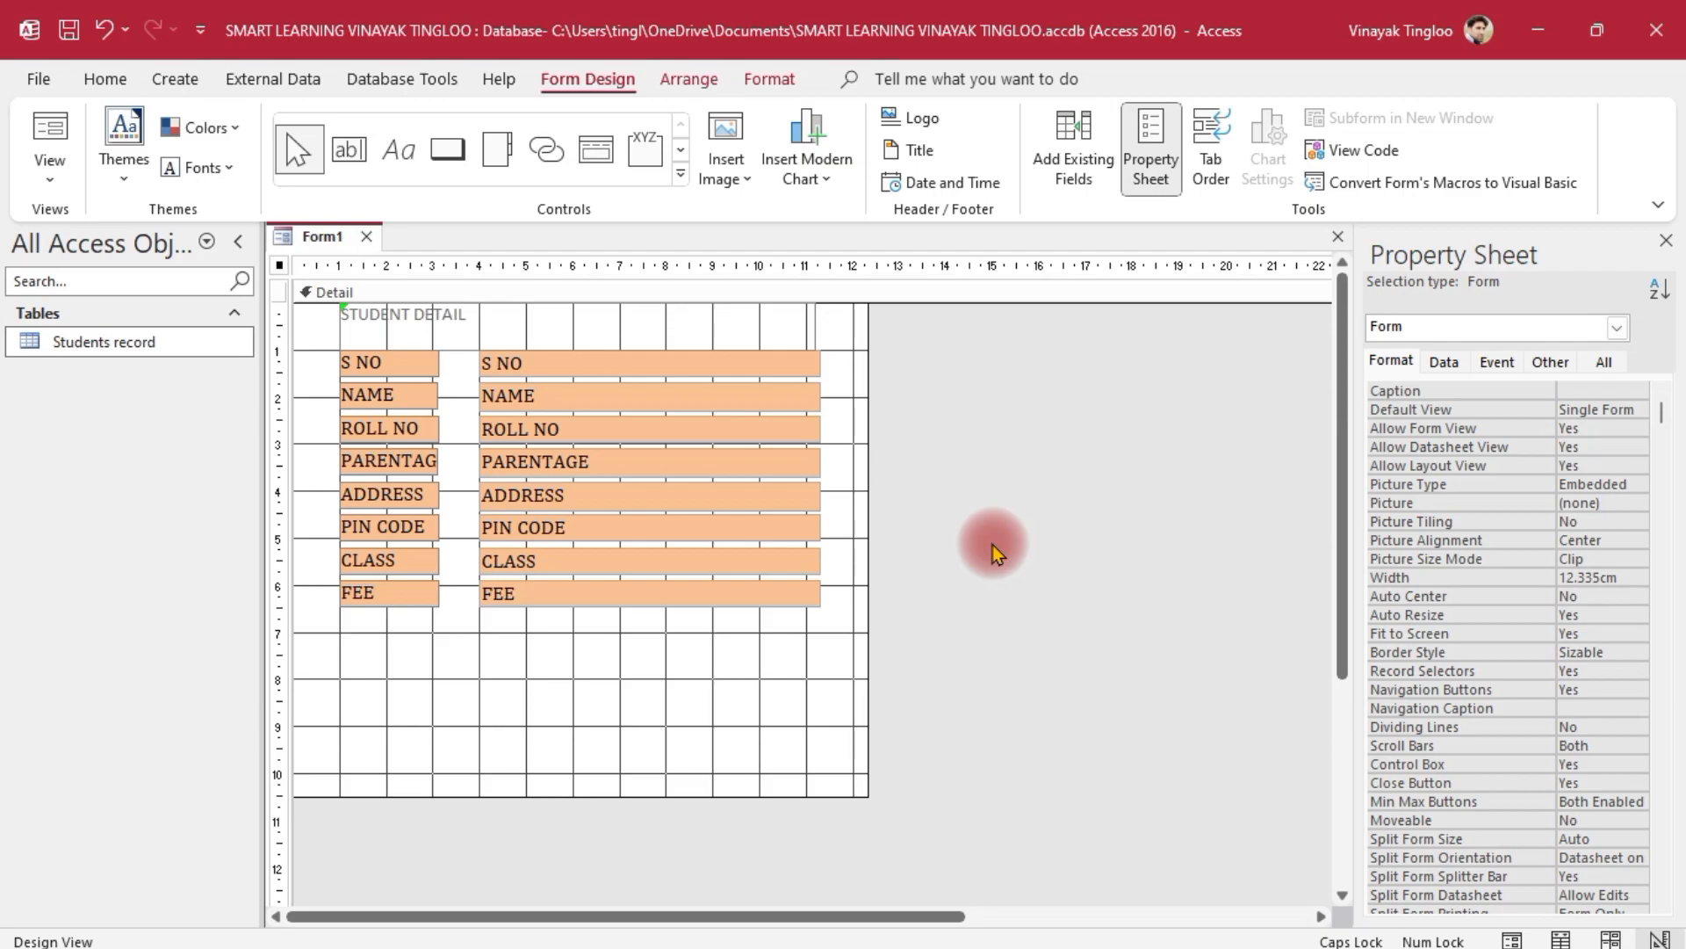
{"action": "left_click", "coordinate": [480, 327]}
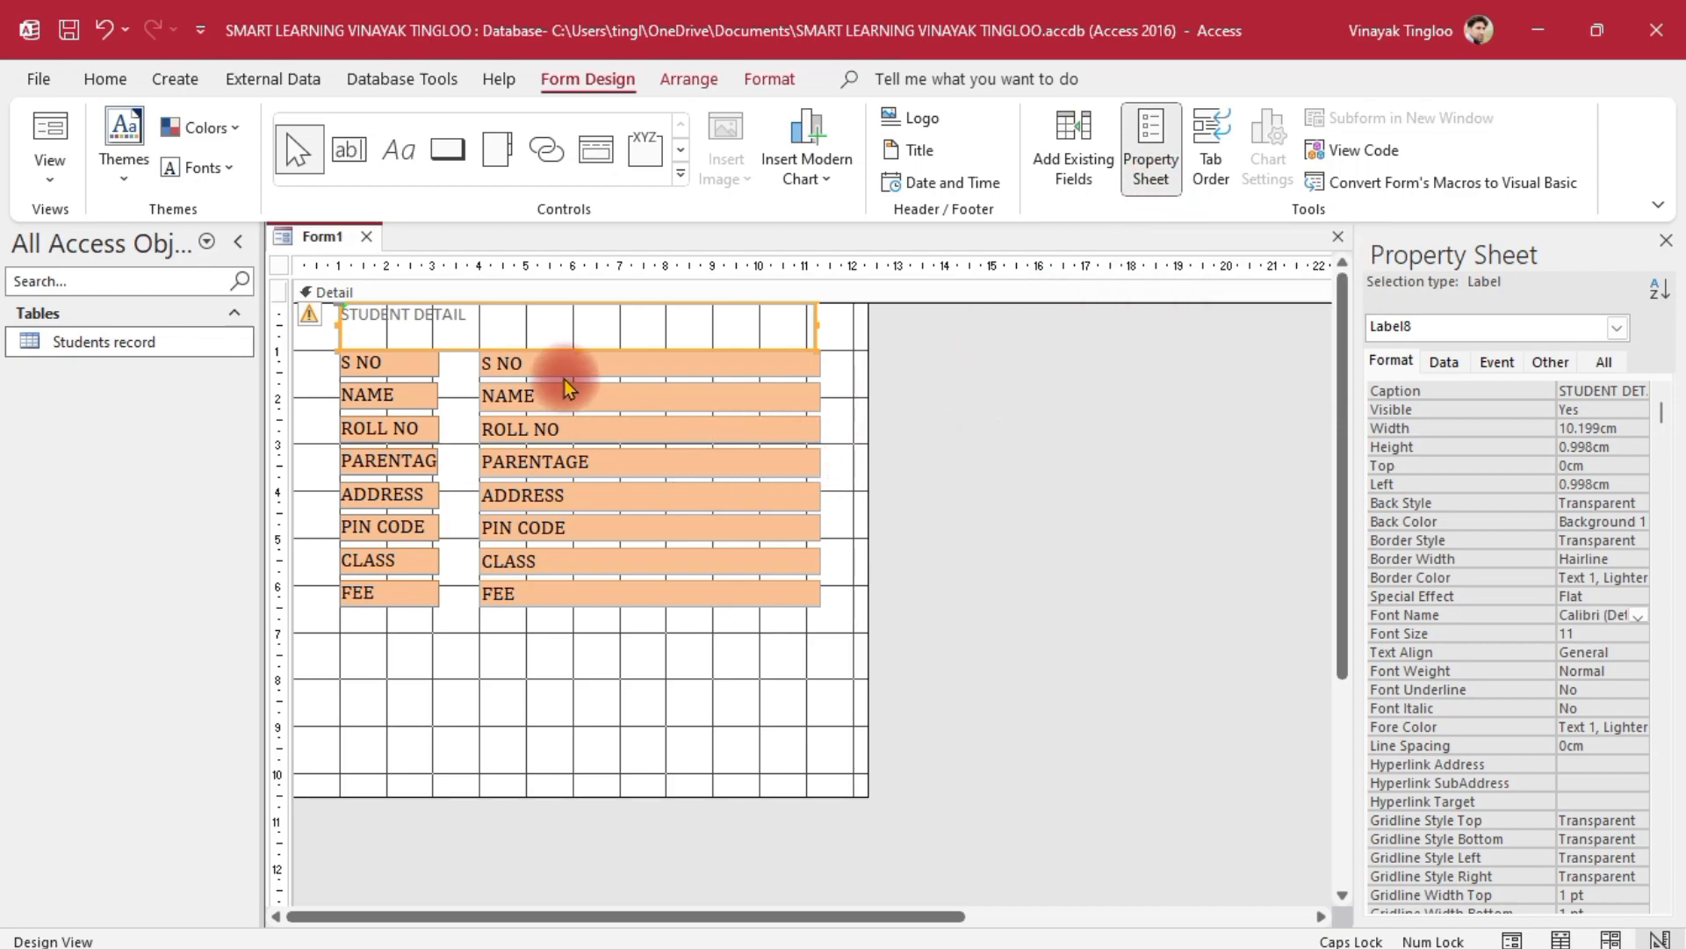
{"action": "left_click", "coordinate": [714, 527]}
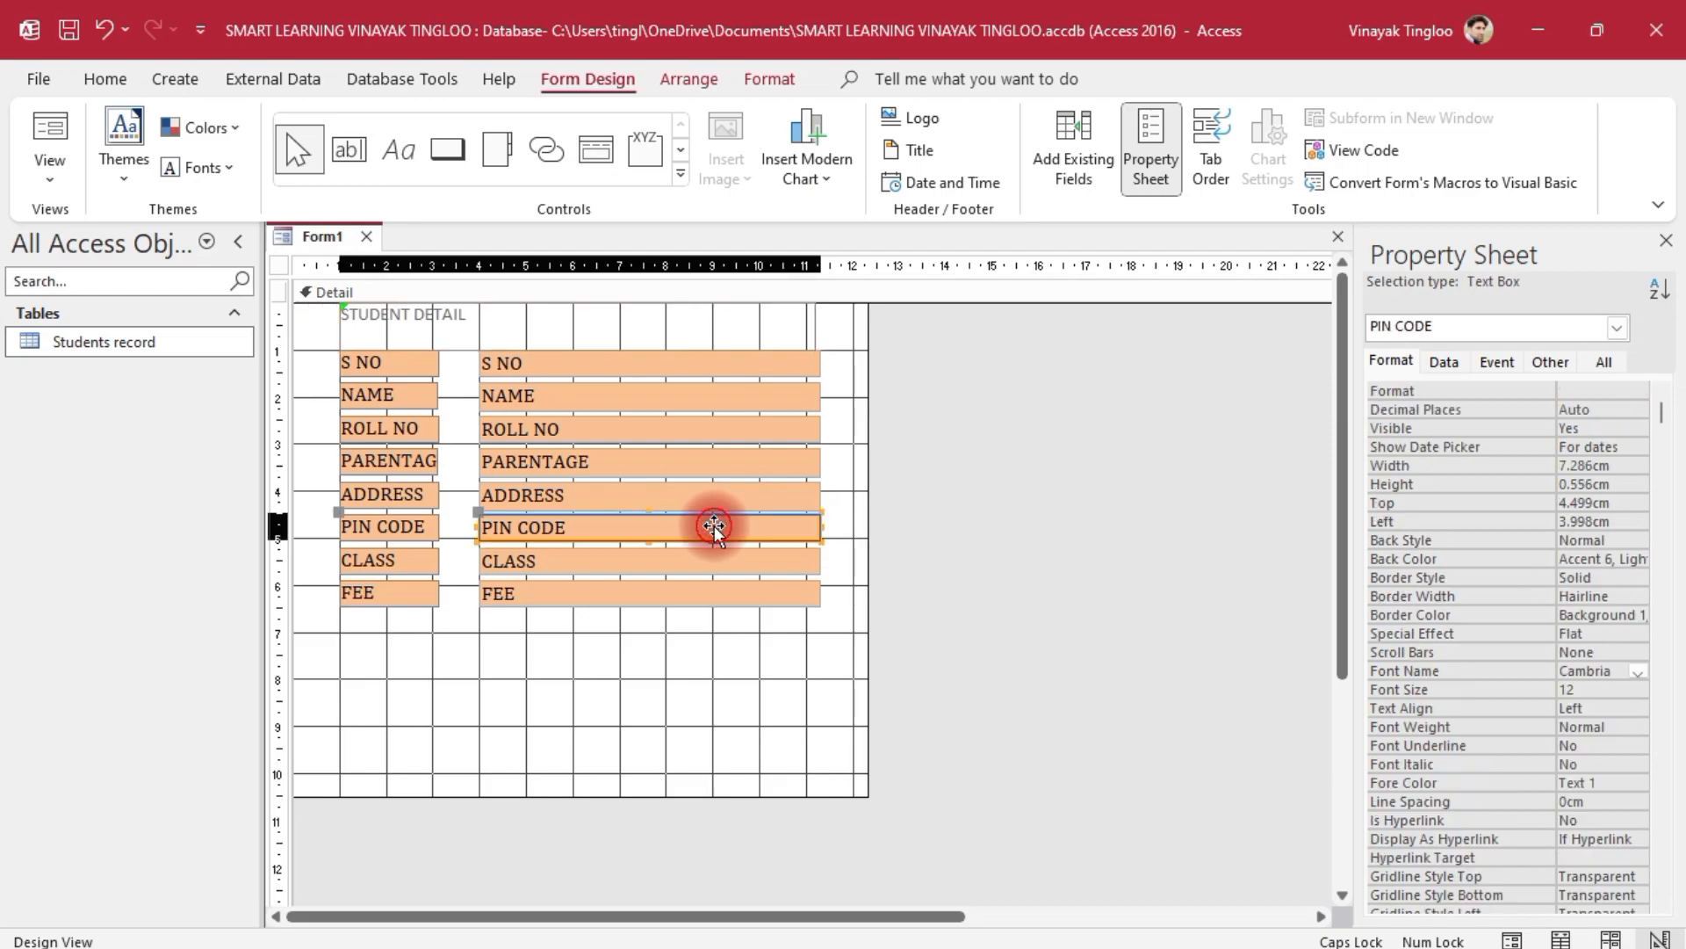
{"action": "left_click", "coordinate": [471, 326]}
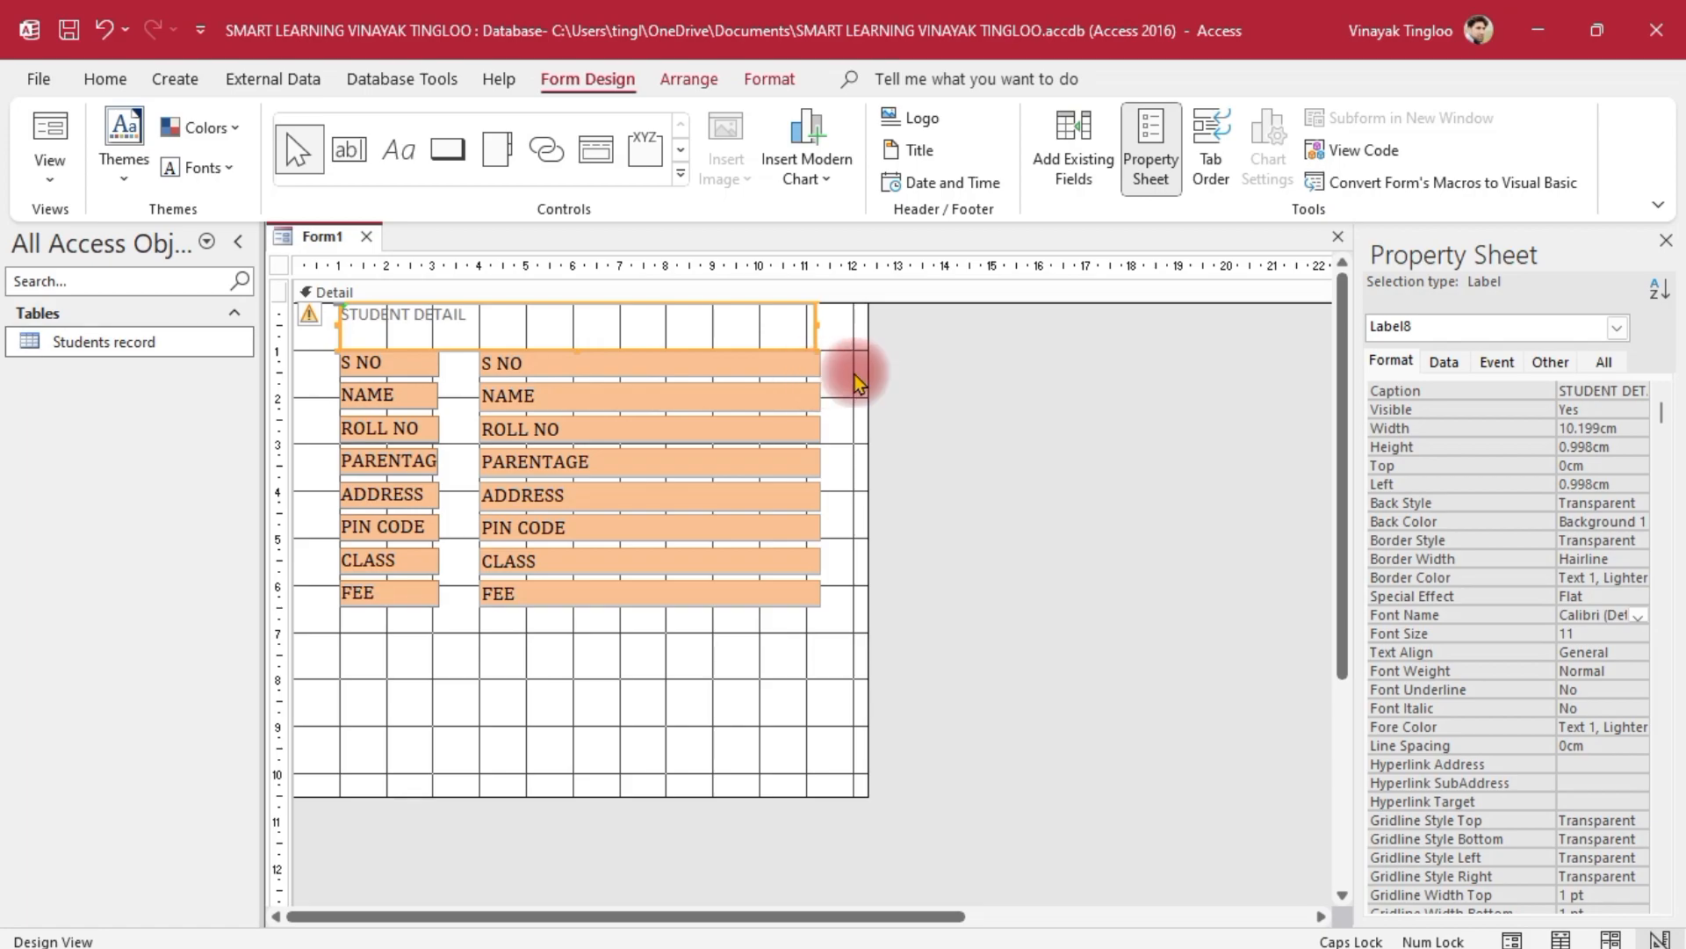
{"action": "left_click", "coordinate": [1619, 633]}
{"action": "left_click", "coordinate": [1638, 634]}
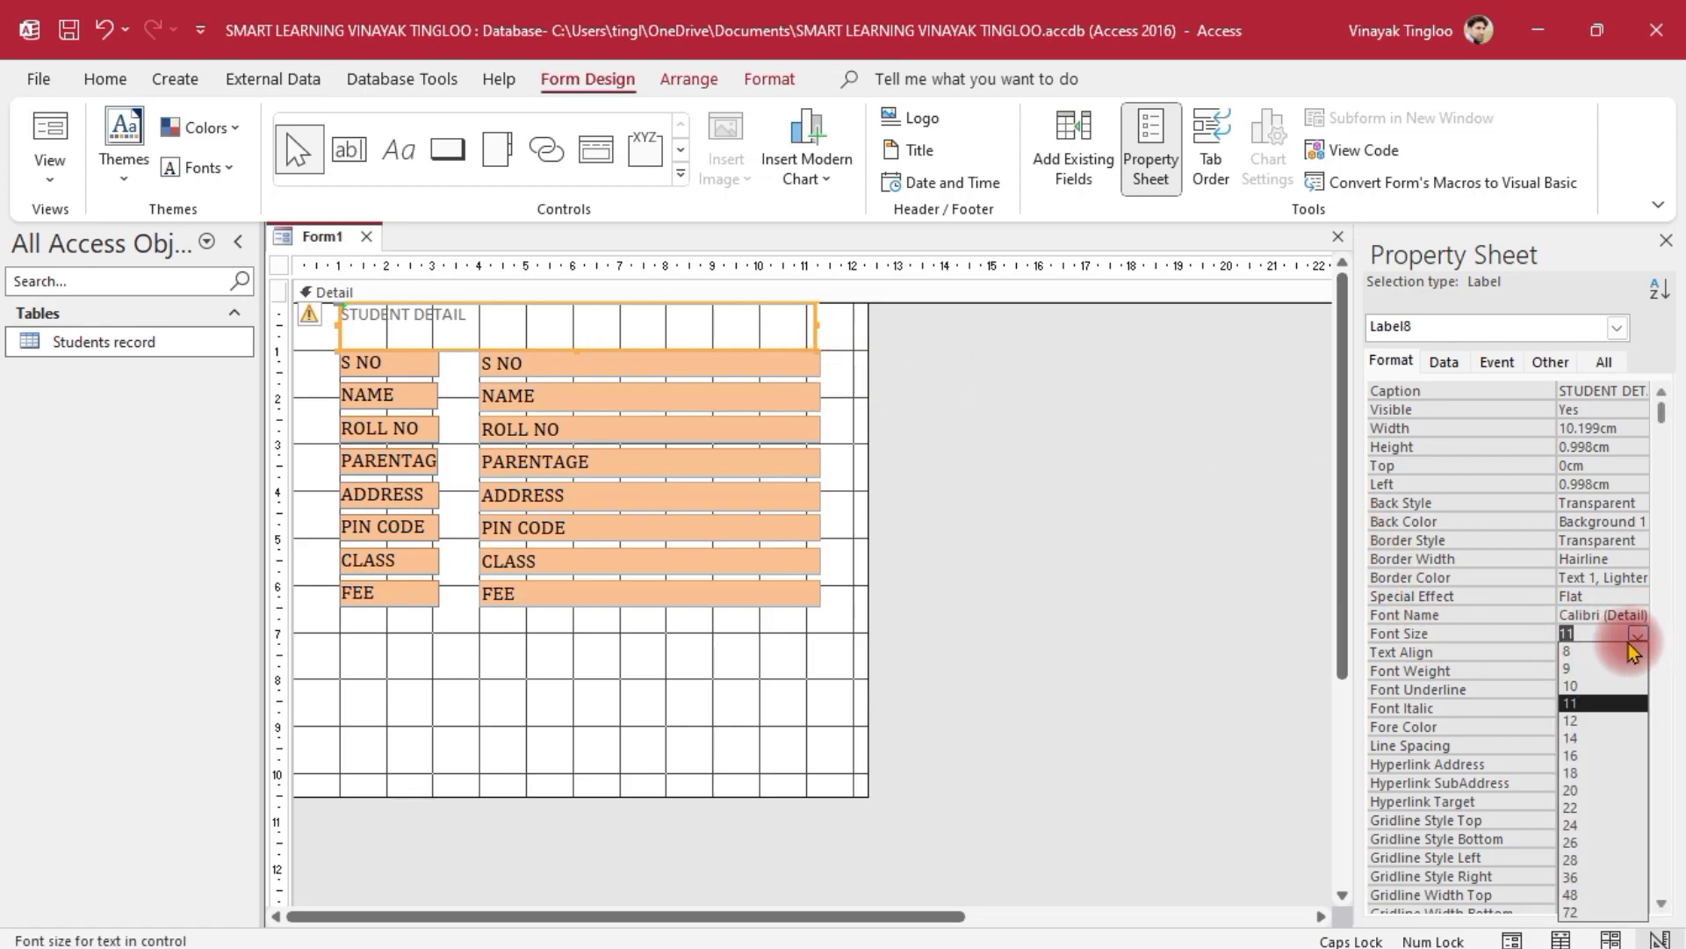
Make the title text 22-point red Cambria
{"action": "left_click", "coordinate": [1581, 808]}
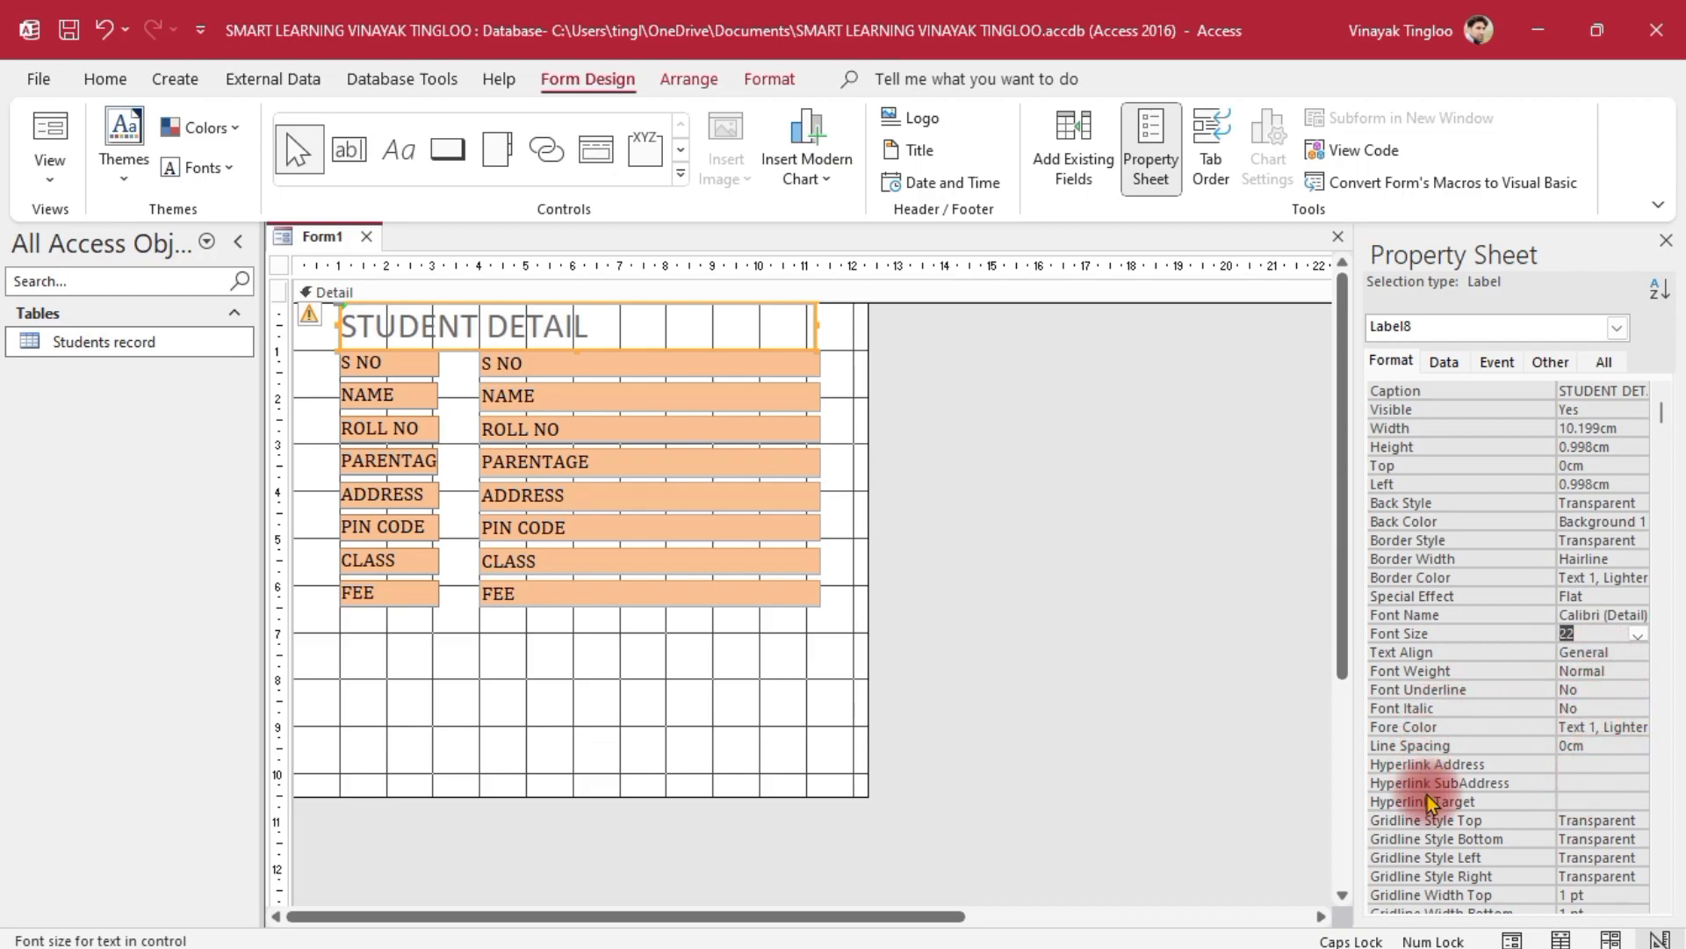
{"action": "left_click", "coordinate": [1600, 727]}
{"action": "left_click", "coordinate": [1638, 727]}
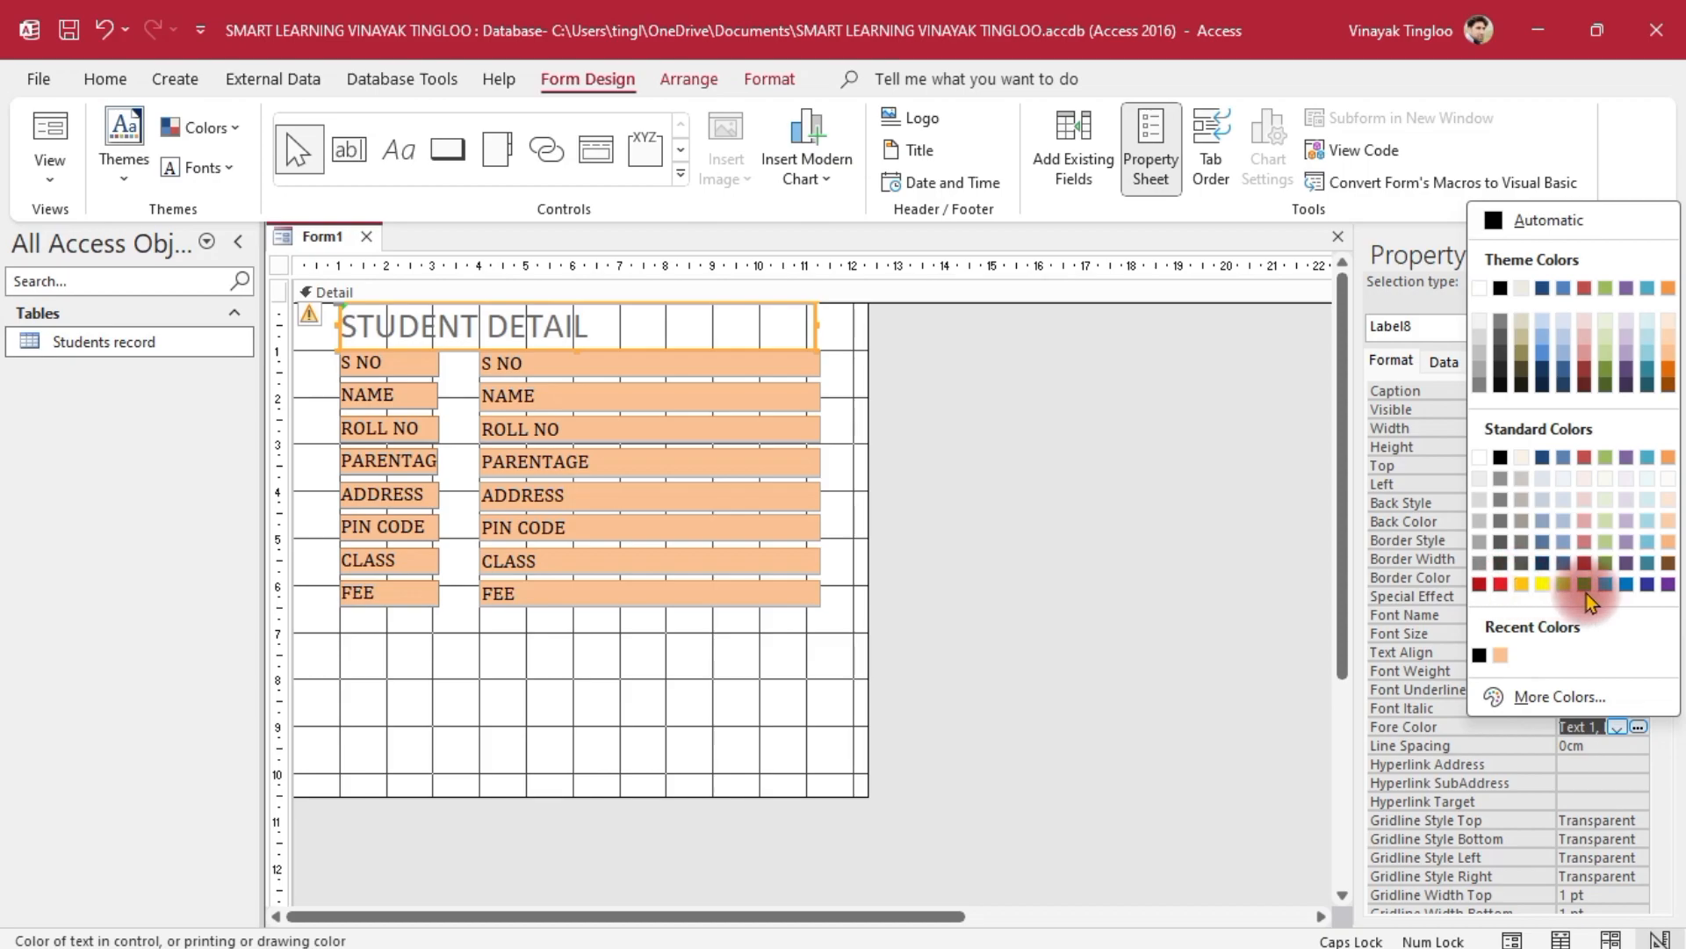
{"action": "left_click", "coordinate": [1500, 585]}
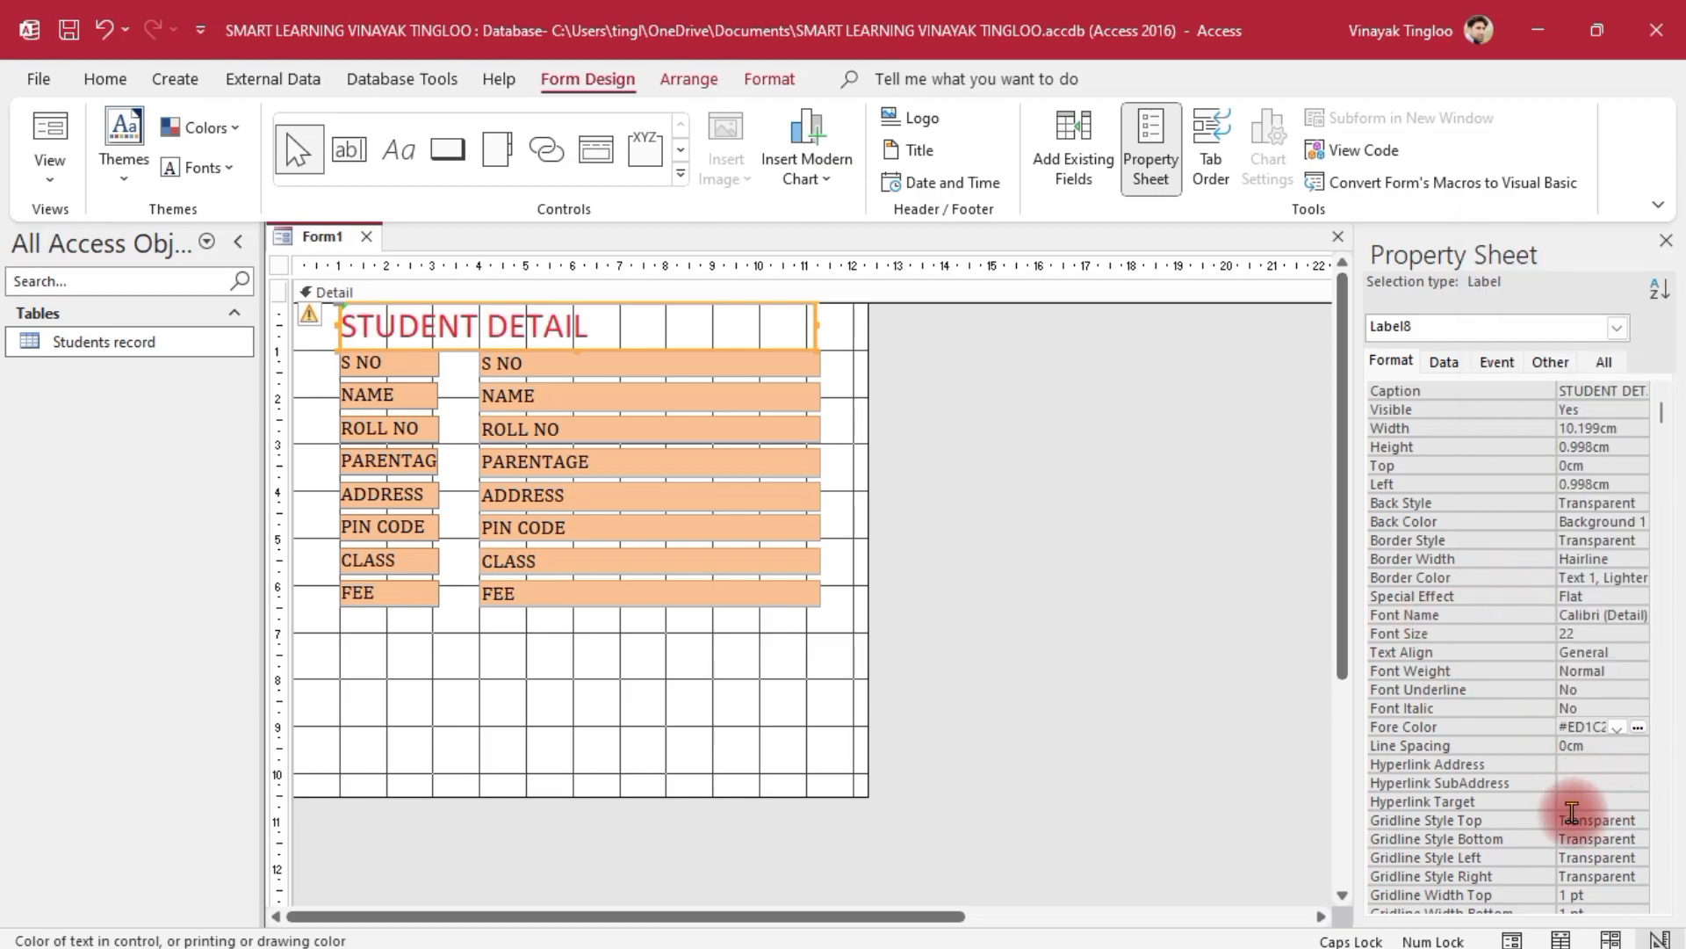
{"action": "left_click", "coordinate": [1625, 614]}
{"action": "left_click", "coordinate": [1636, 614]}
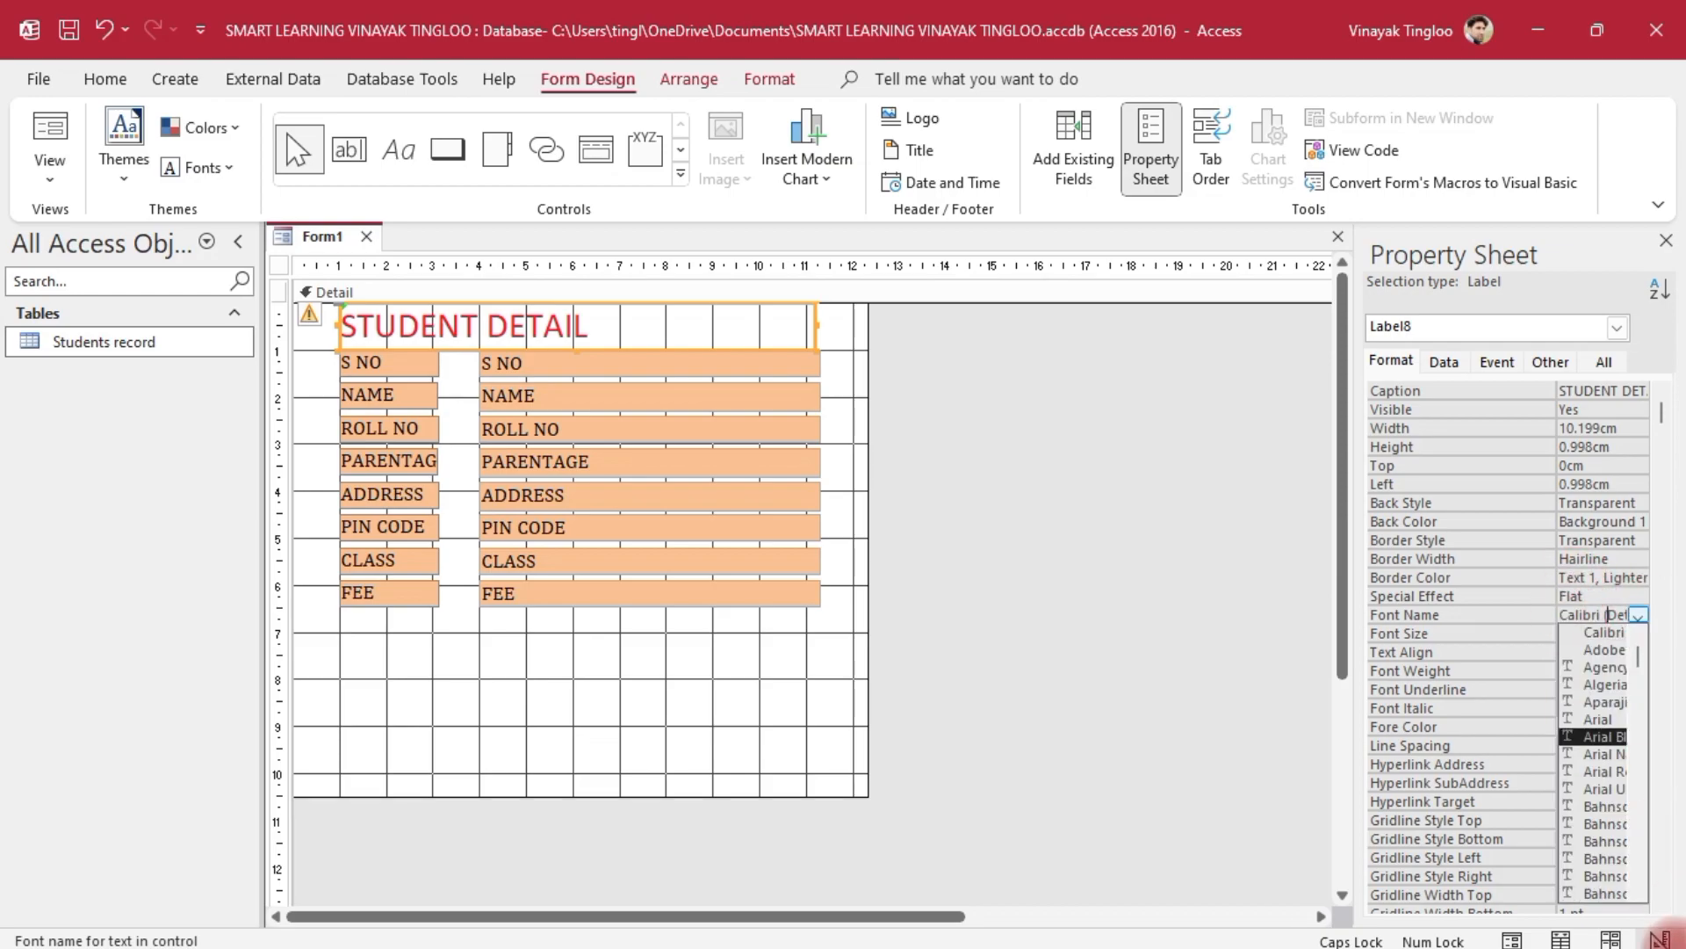
{"action": "scroll", "coordinate": [1600, 808], "scroll_direction": "down", "scroll_amount": 5}
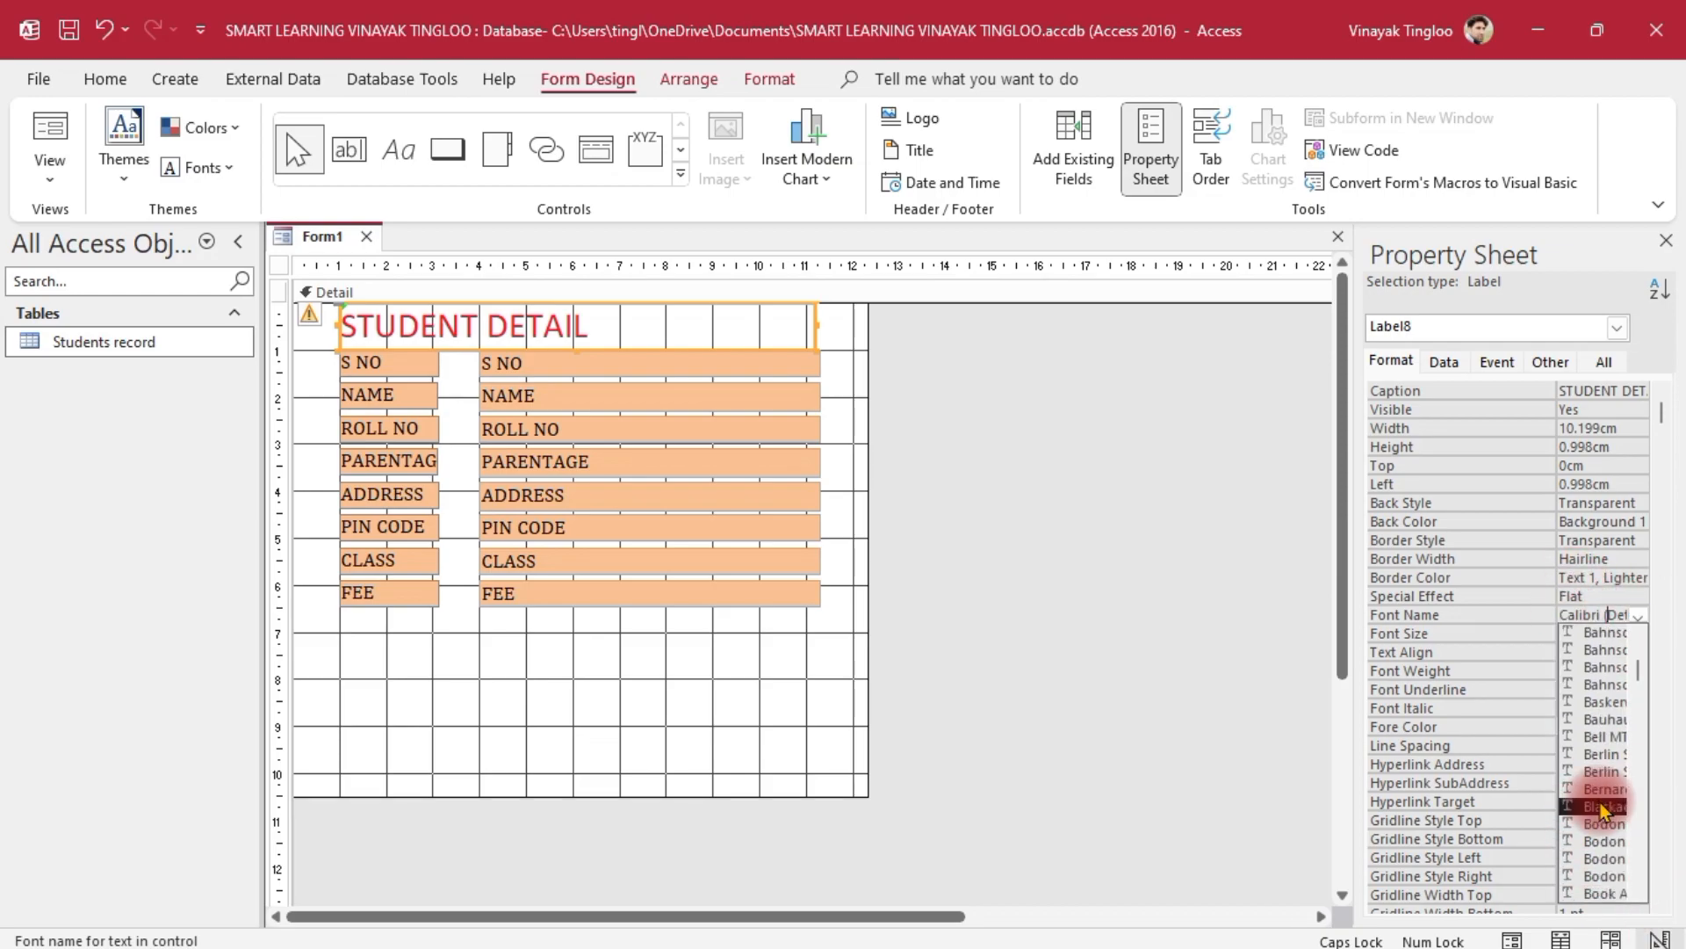
{"action": "scroll", "coordinate": [1607, 799], "scroll_direction": "down", "scroll_amount": 1}
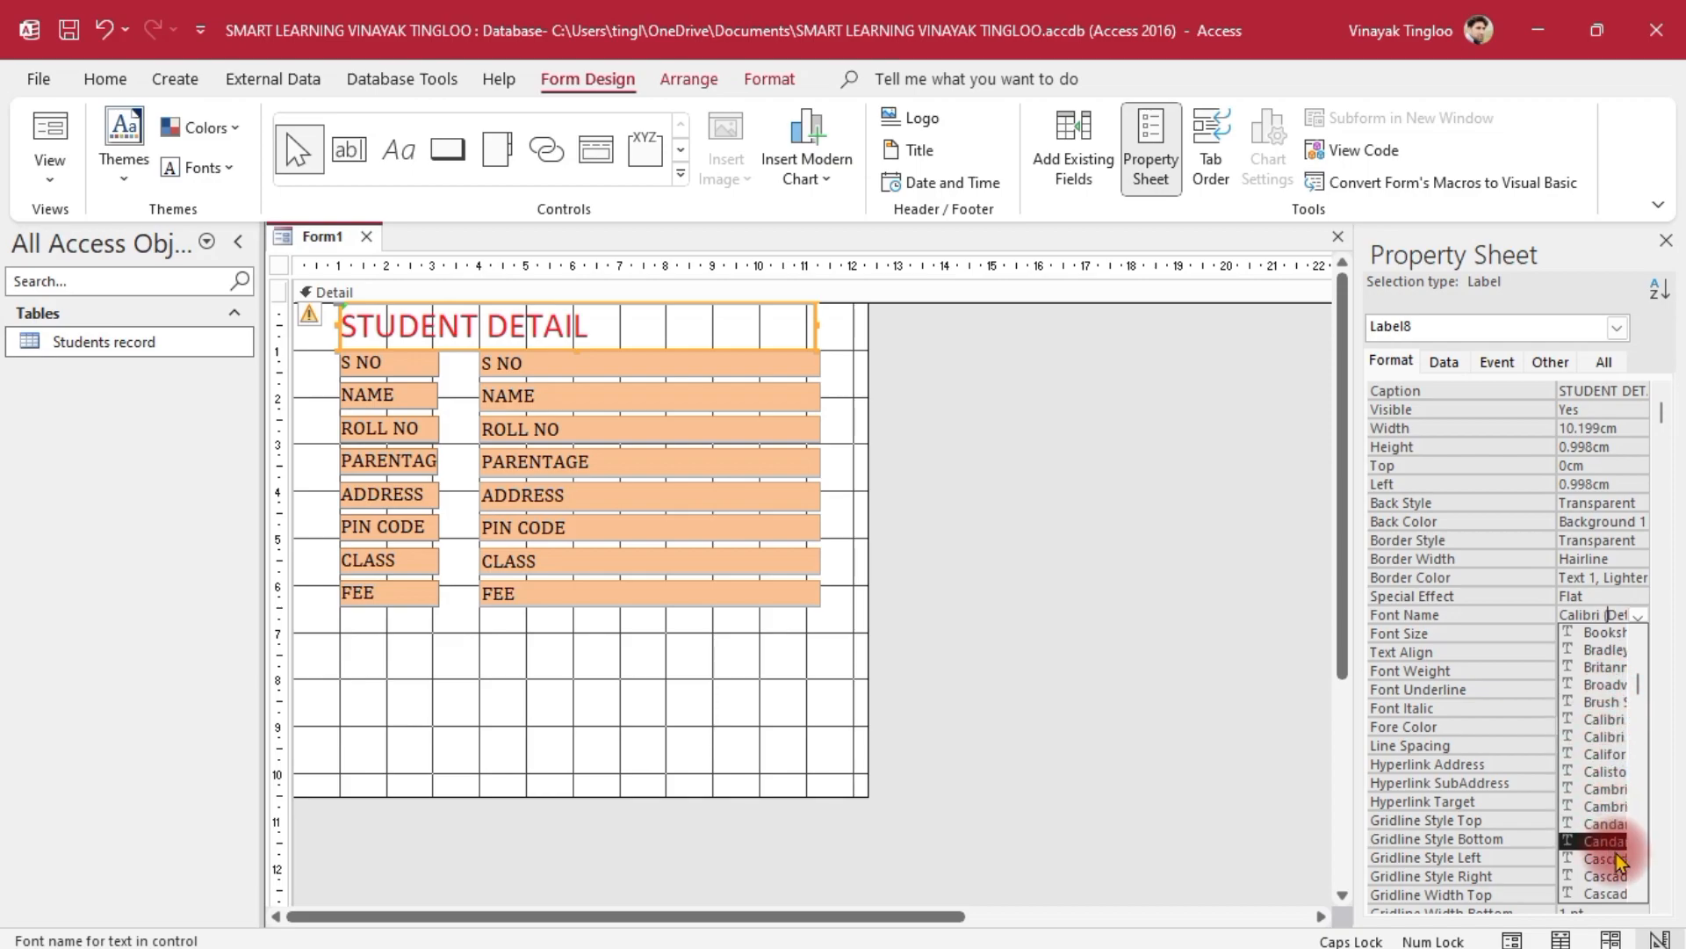
{"action": "left_click", "coordinate": [1607, 789]}
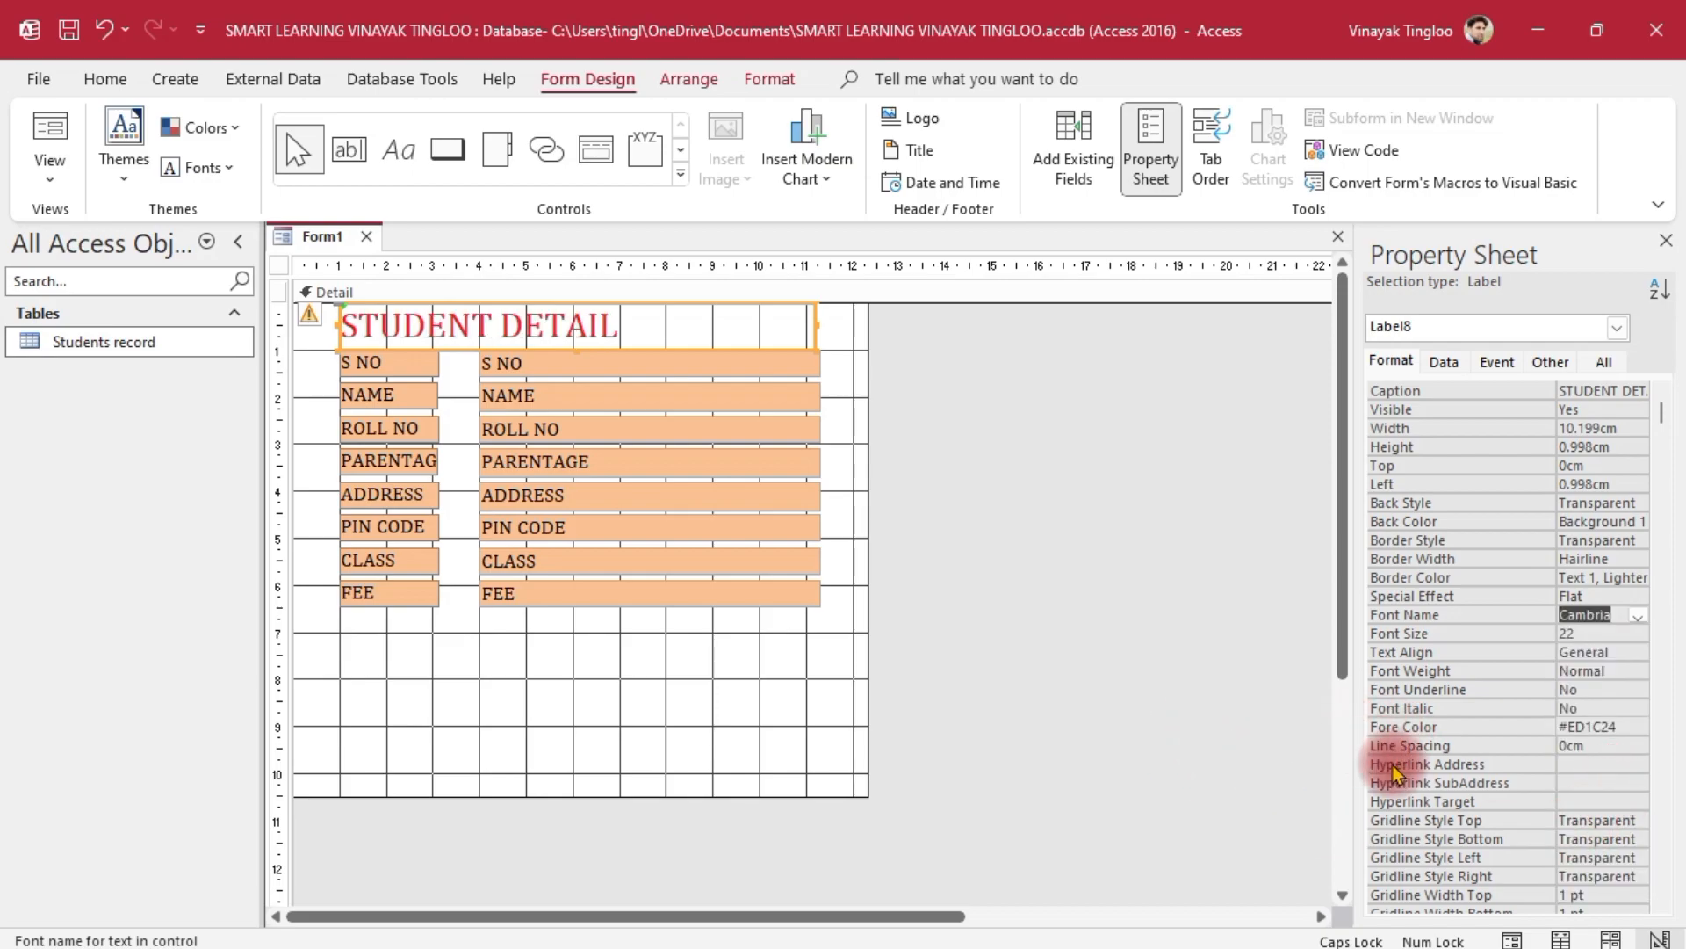
Centre the title text and give the label a blue-grey back color
{"action": "left_click", "coordinate": [1581, 652]}
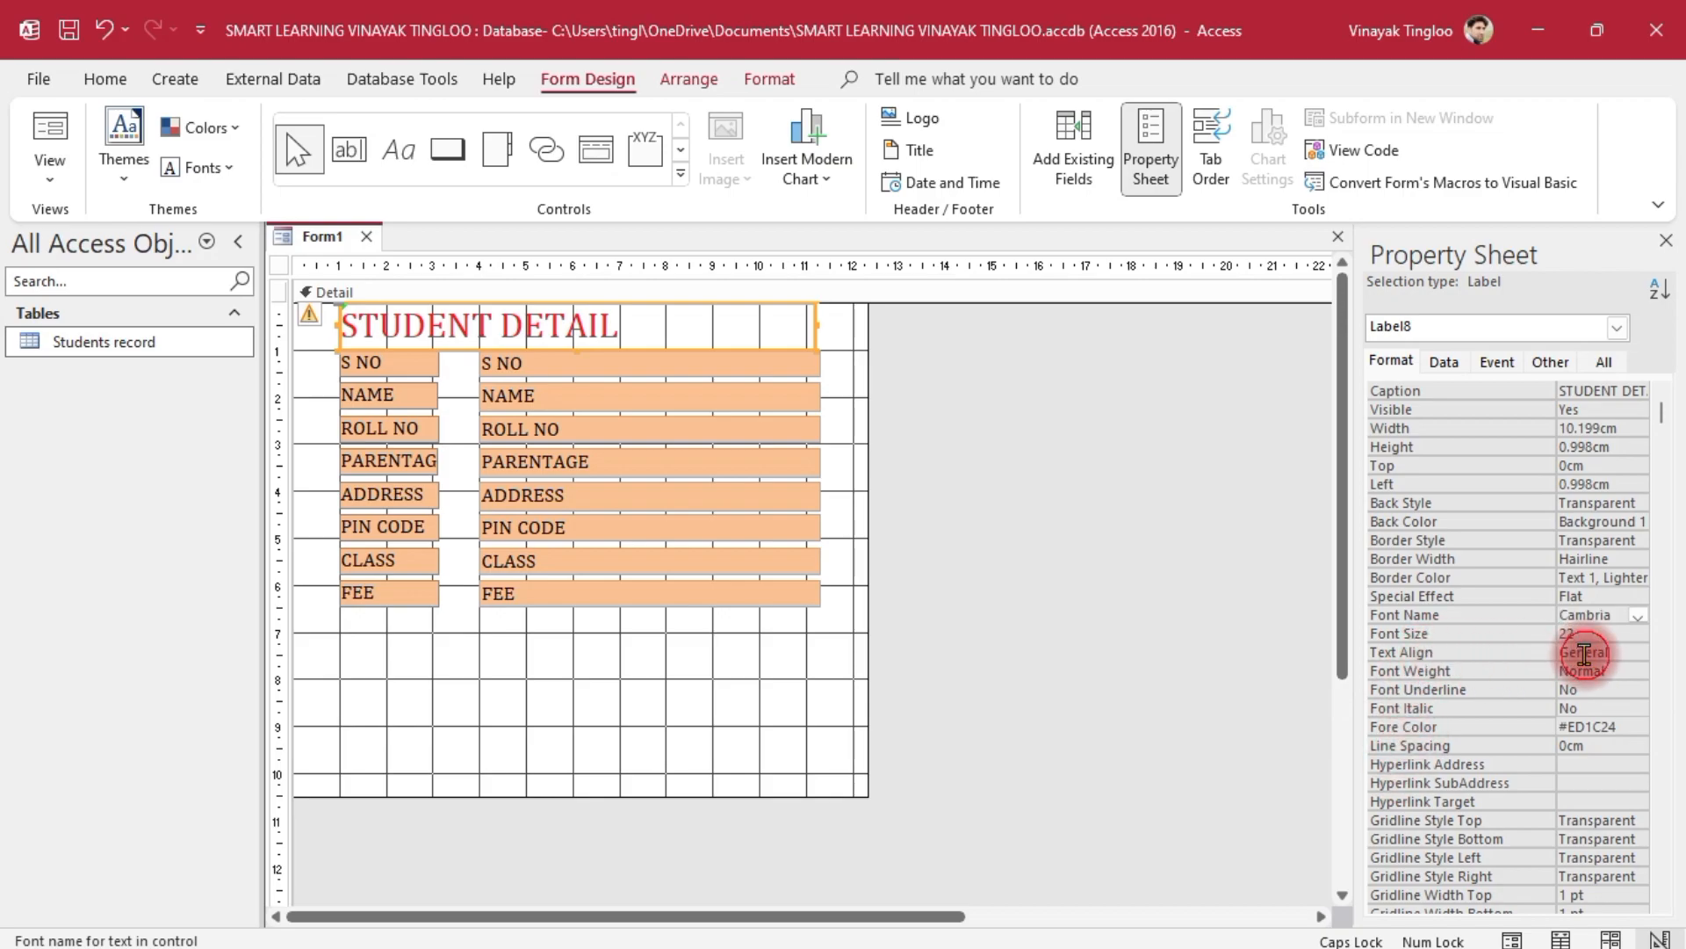
{"action": "left_click", "coordinate": [1639, 654]}
{"action": "left_click", "coordinate": [1592, 704]}
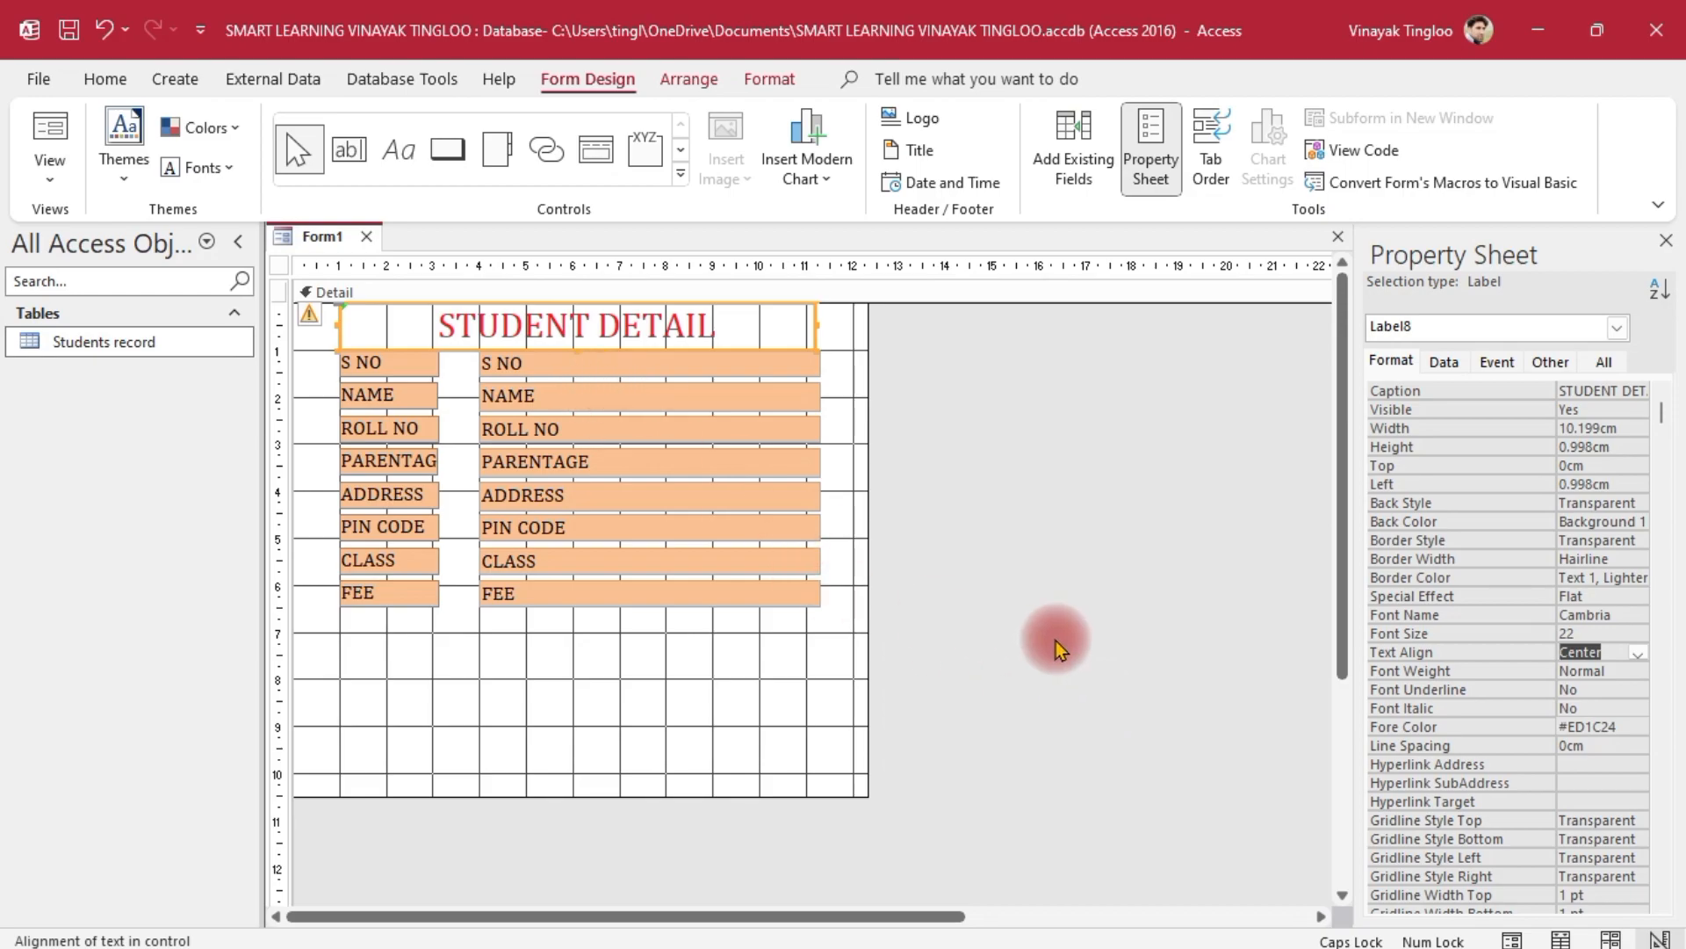
{"action": "left_click", "coordinate": [1588, 522]}
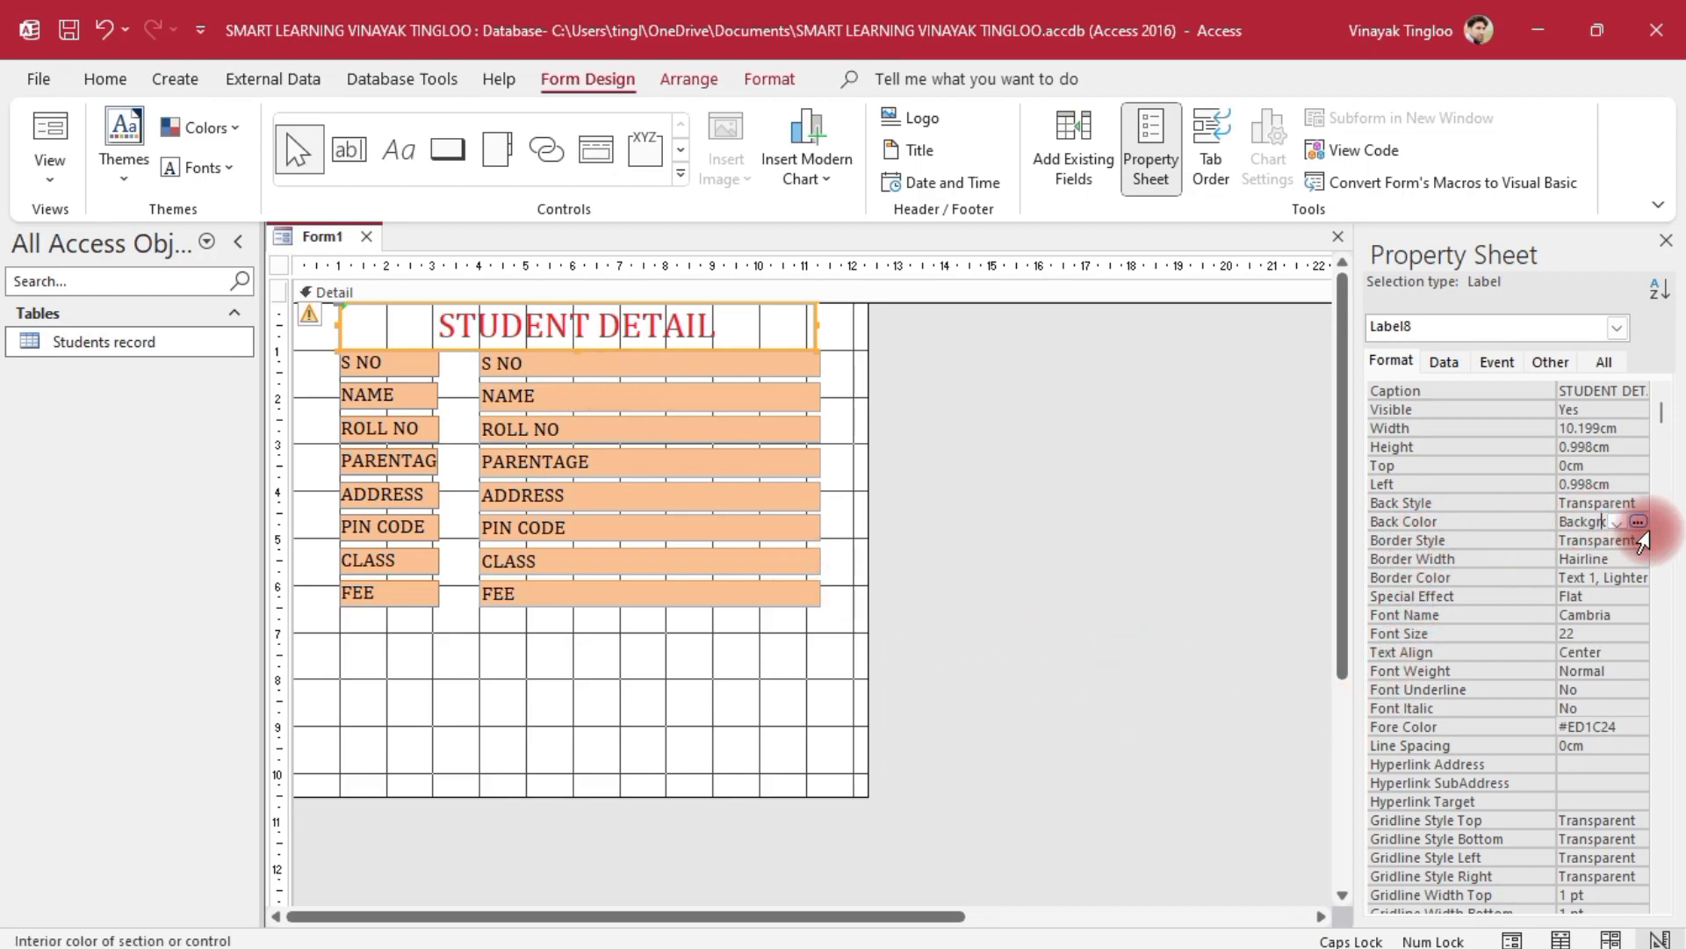
{"action": "left_click", "coordinate": [1638, 521]}
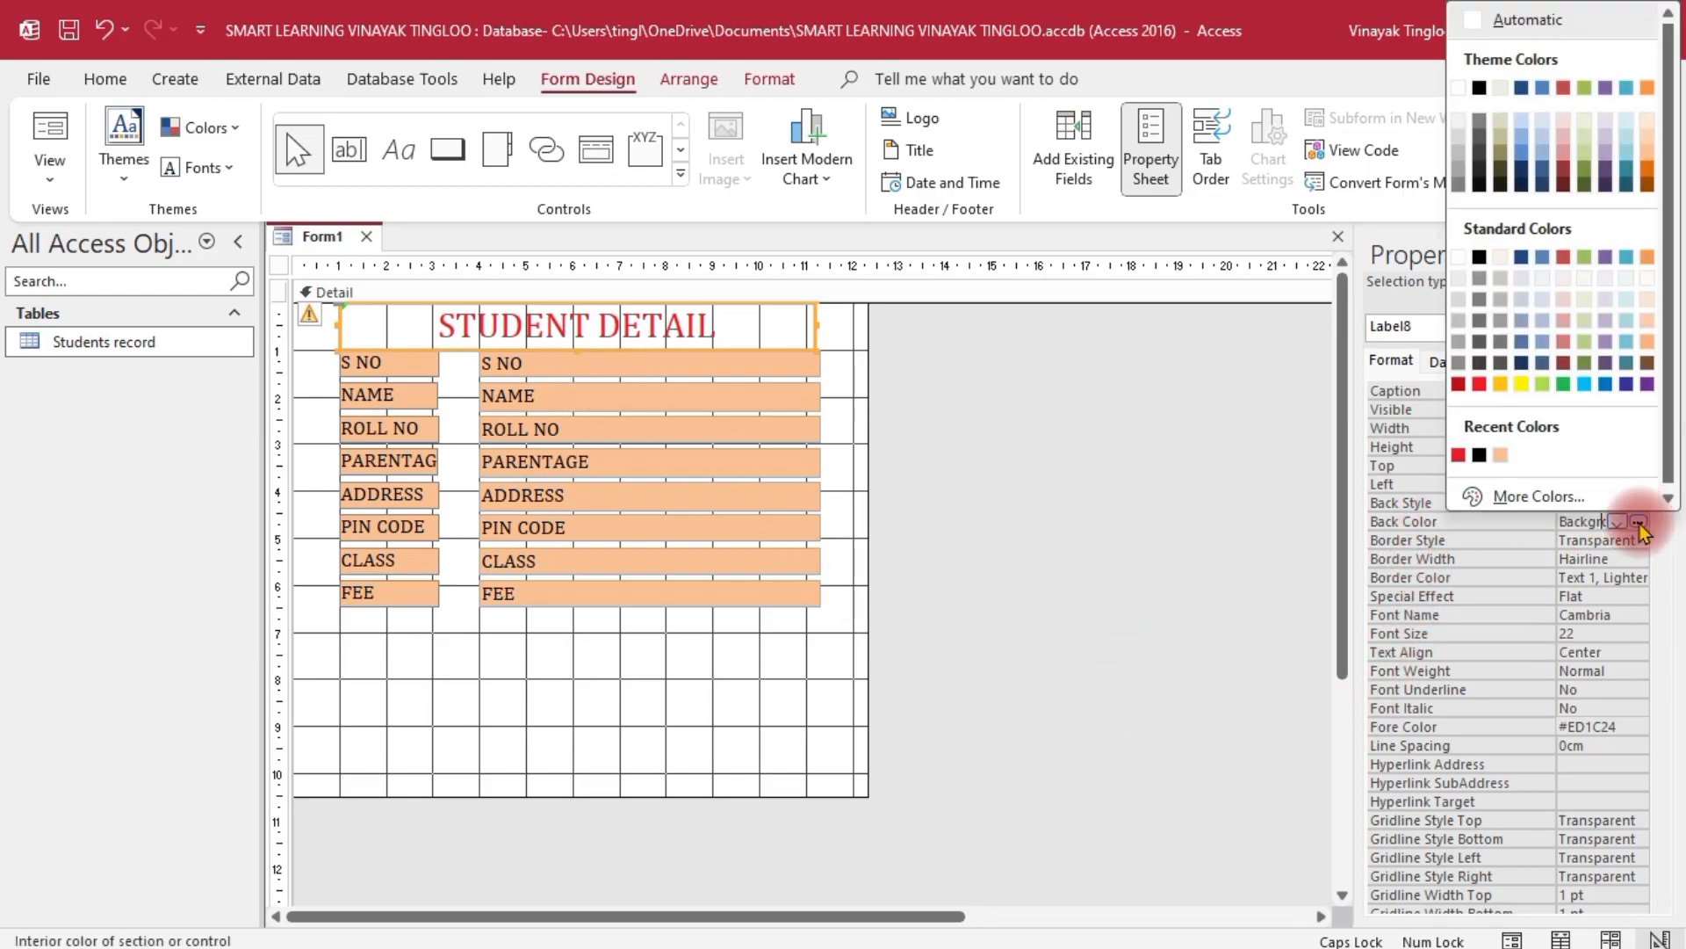
{"action": "left_click", "coordinate": [1544, 320]}
{"action": "left_click", "coordinate": [1065, 546]}
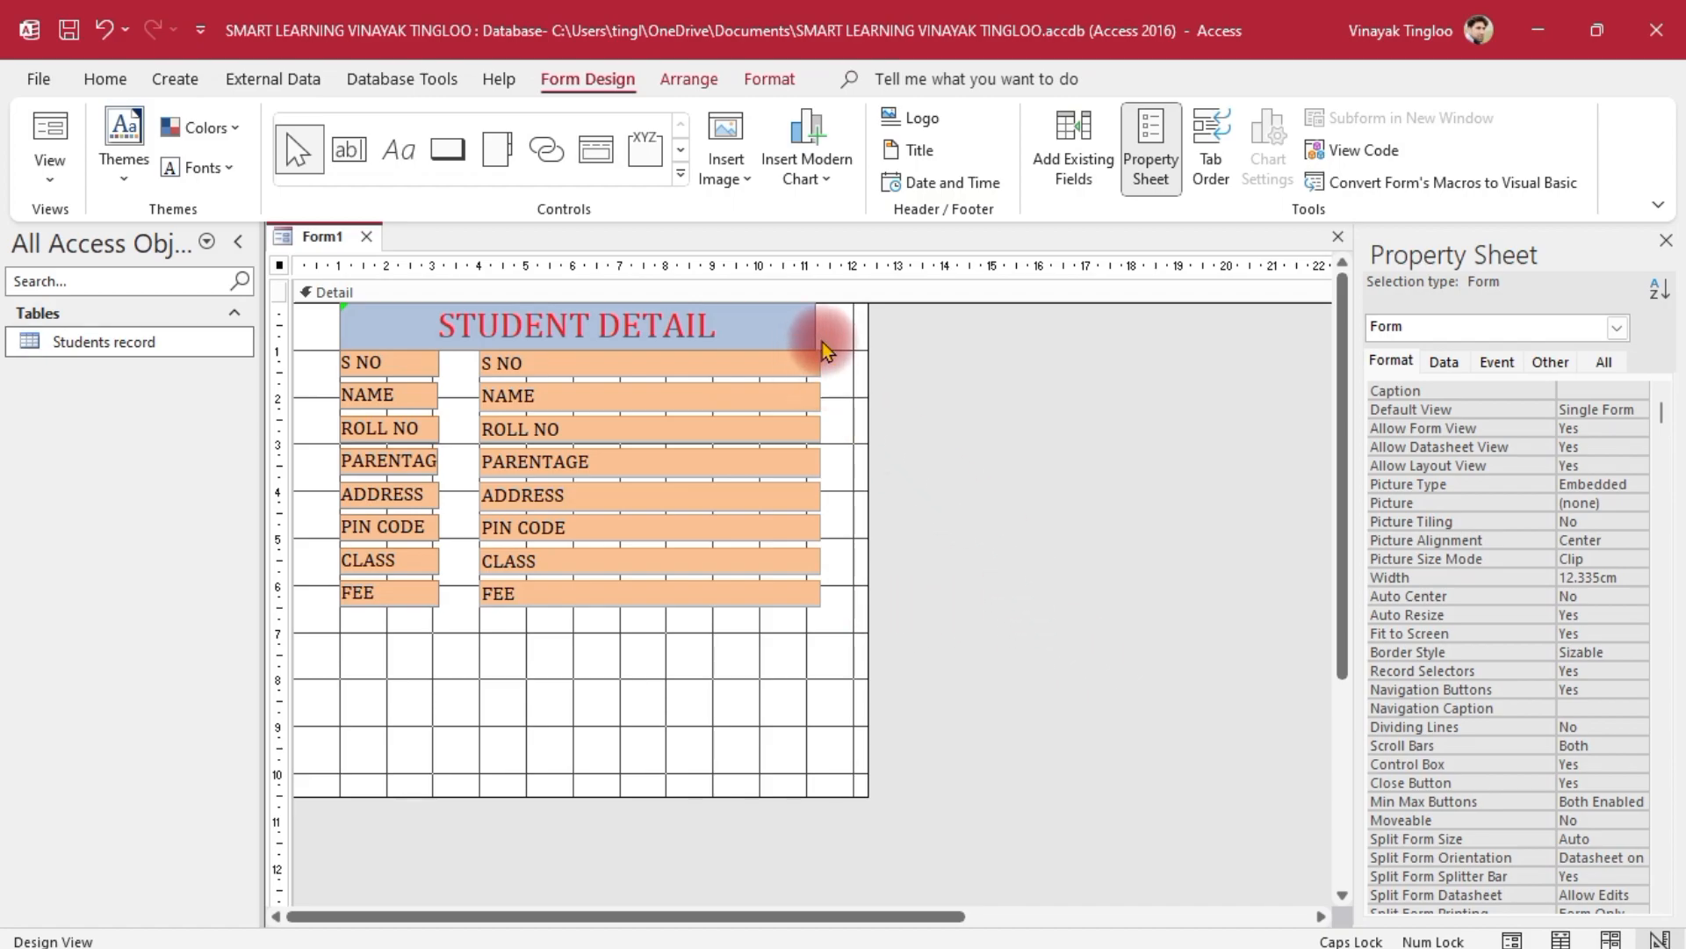
Widen the STUDENT DETAIL title label slightly to the right
{"action": "left_click", "coordinate": [766, 314]}
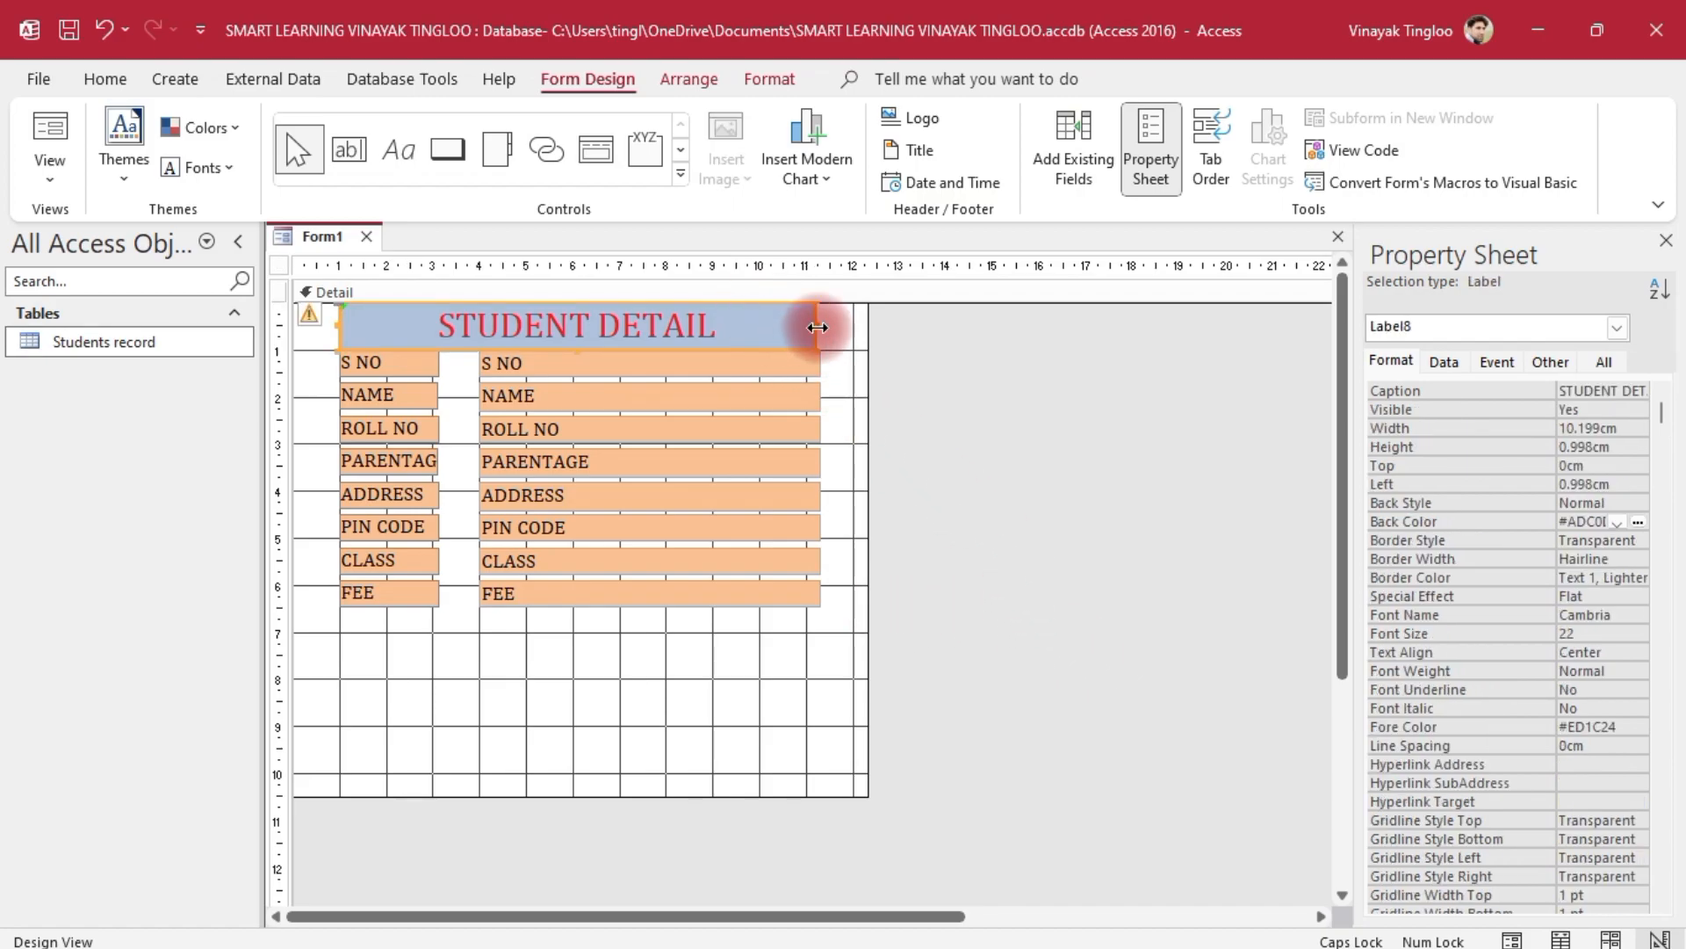
{"action": "left_click_drag", "start_coordinate": [815, 325], "coordinate": [822, 323]}
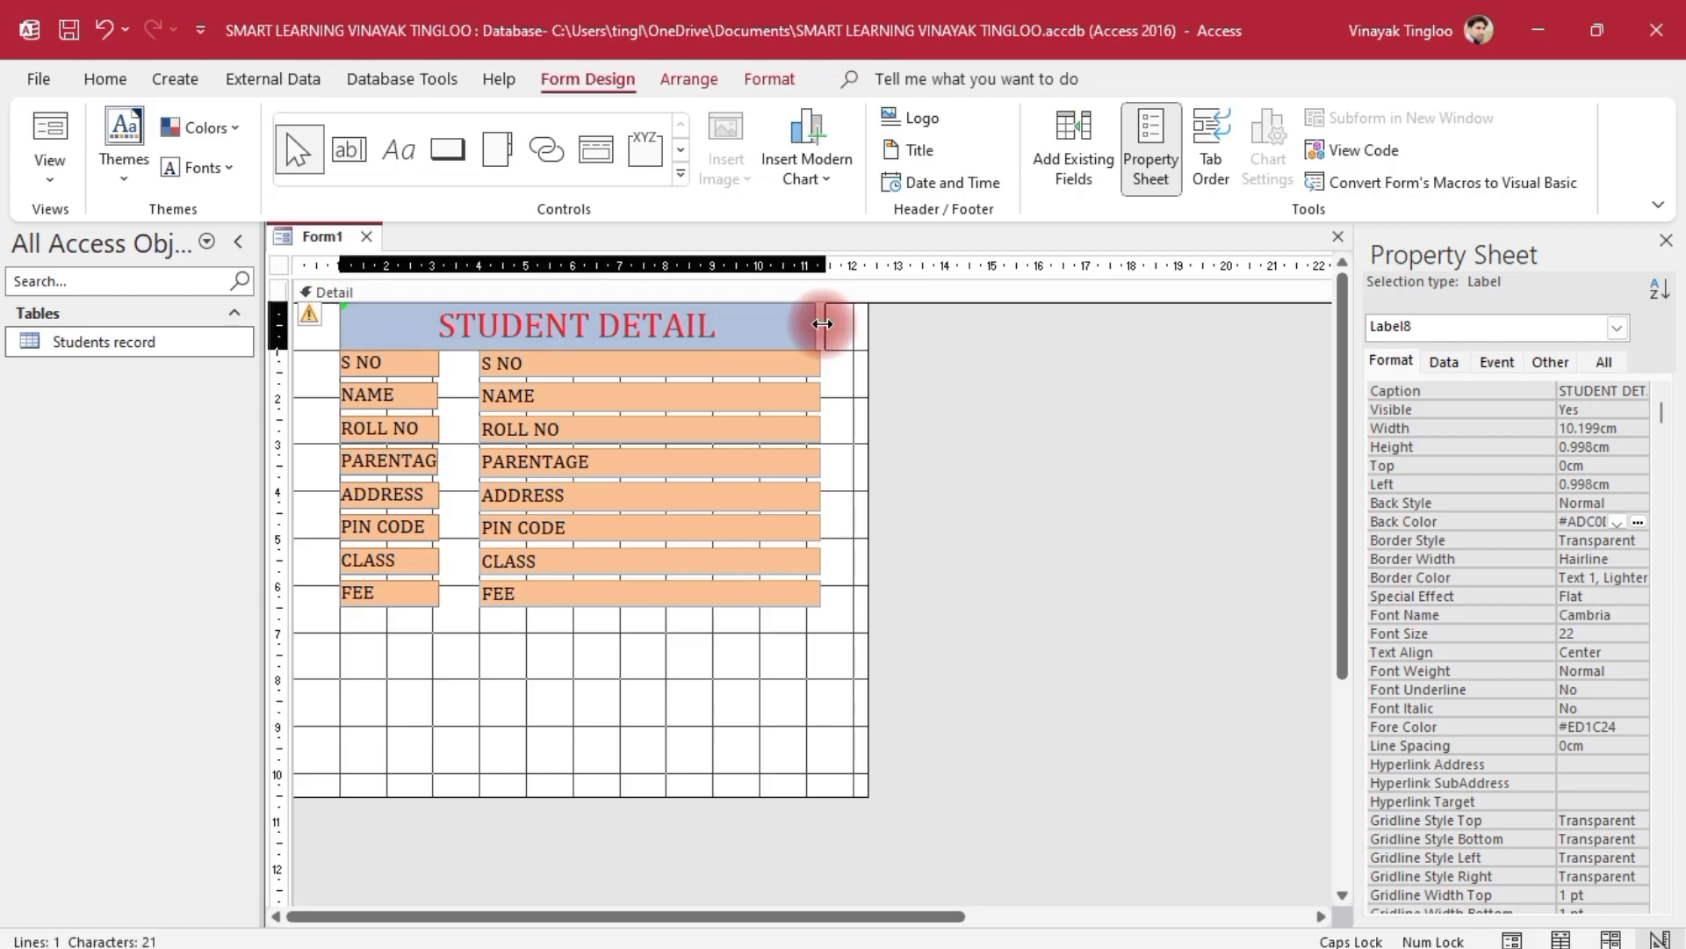
{"action": "left_click", "coordinate": [915, 467]}
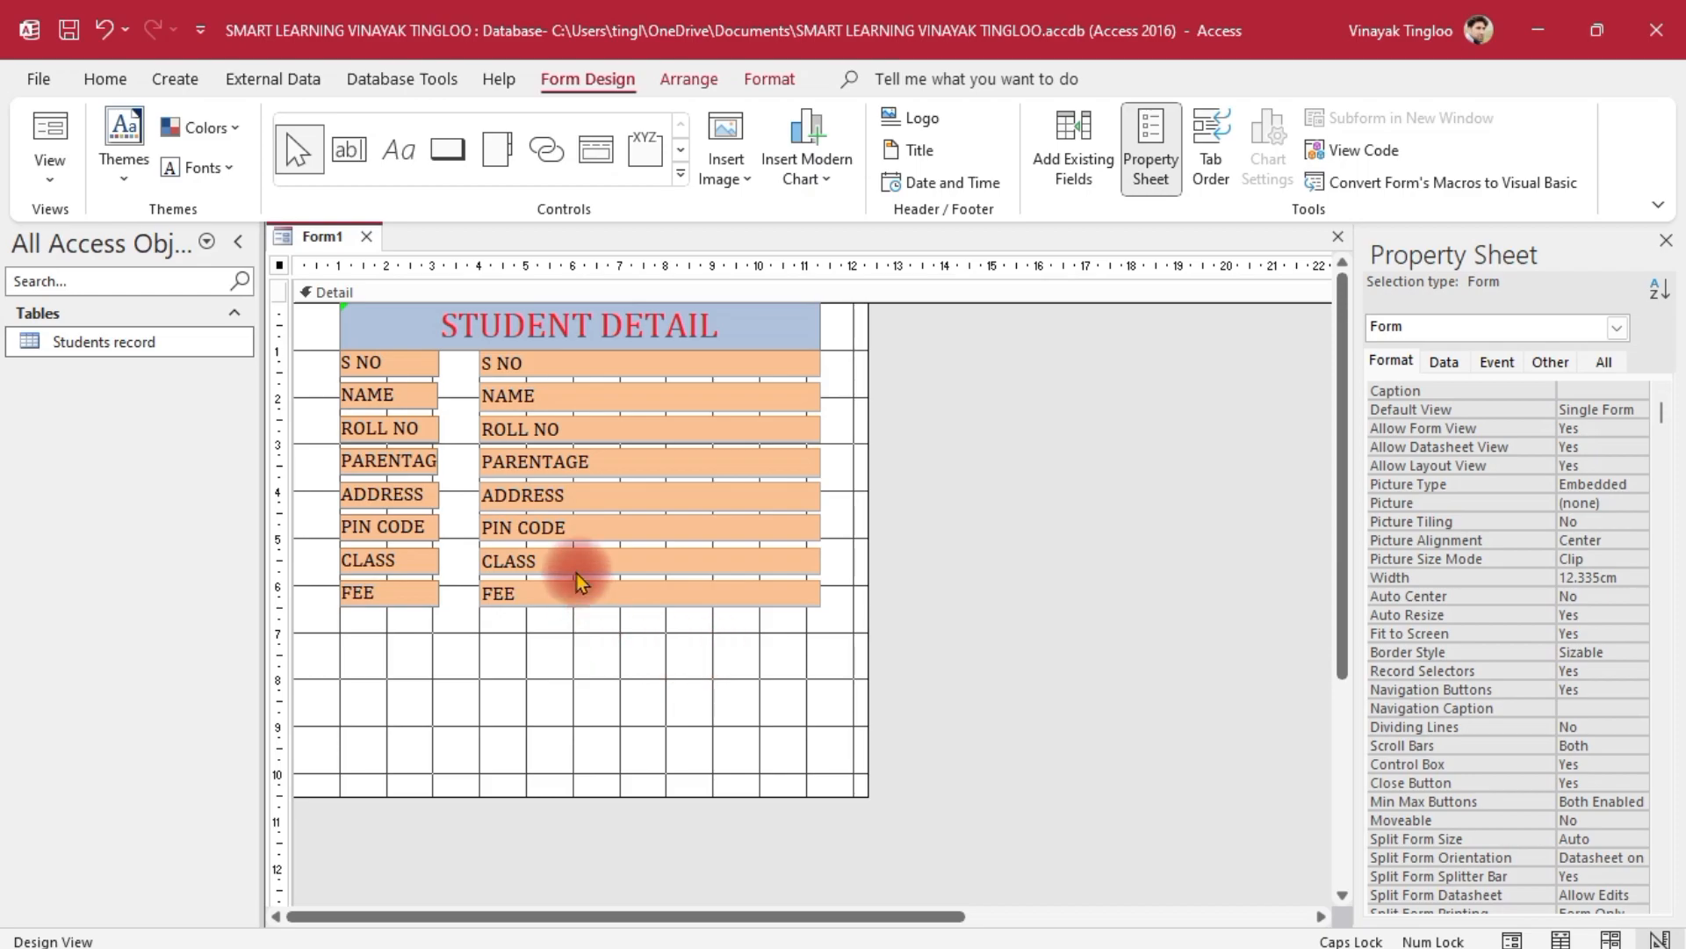
Move the title and all field controls down one grid row together
{"action": "left_click_drag", "start_coordinate": [947, 306], "coordinate": [309, 647]}
{"action": "left_click_drag", "start_coordinate": [603, 350], "coordinate": [593, 385]}
{"action": "left_click", "coordinate": [985, 541]}
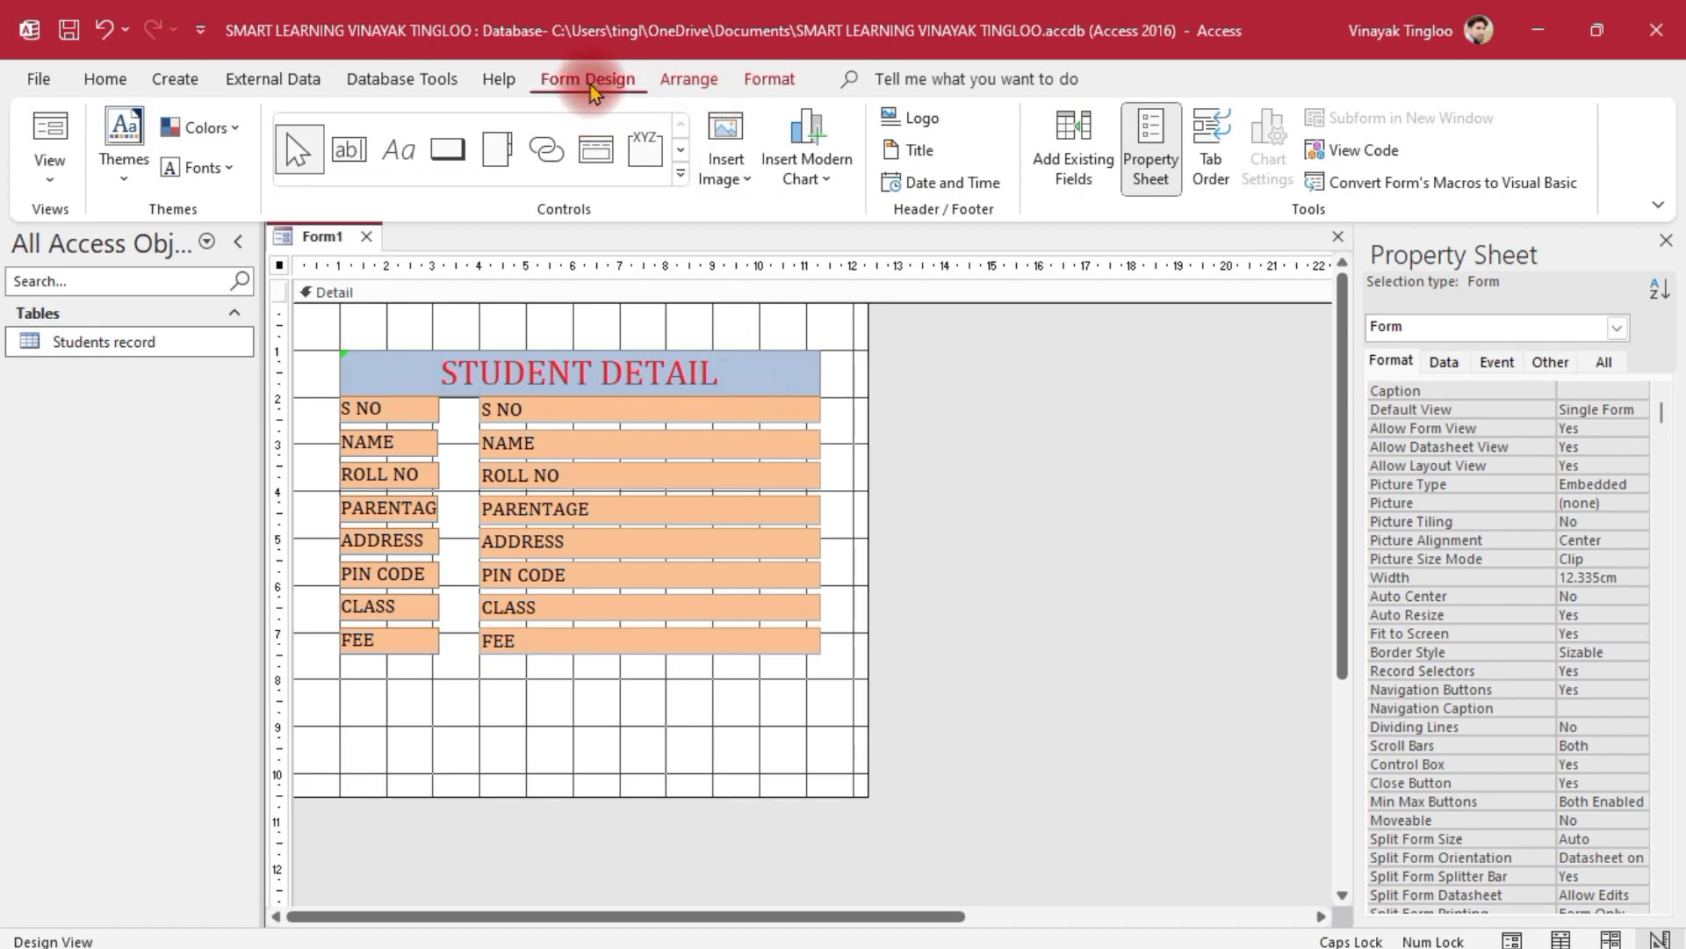
Draw a command button under FEE set to Record Navigation > Go To First Record with its arrow picture
{"action": "left_click", "coordinate": [448, 154]}
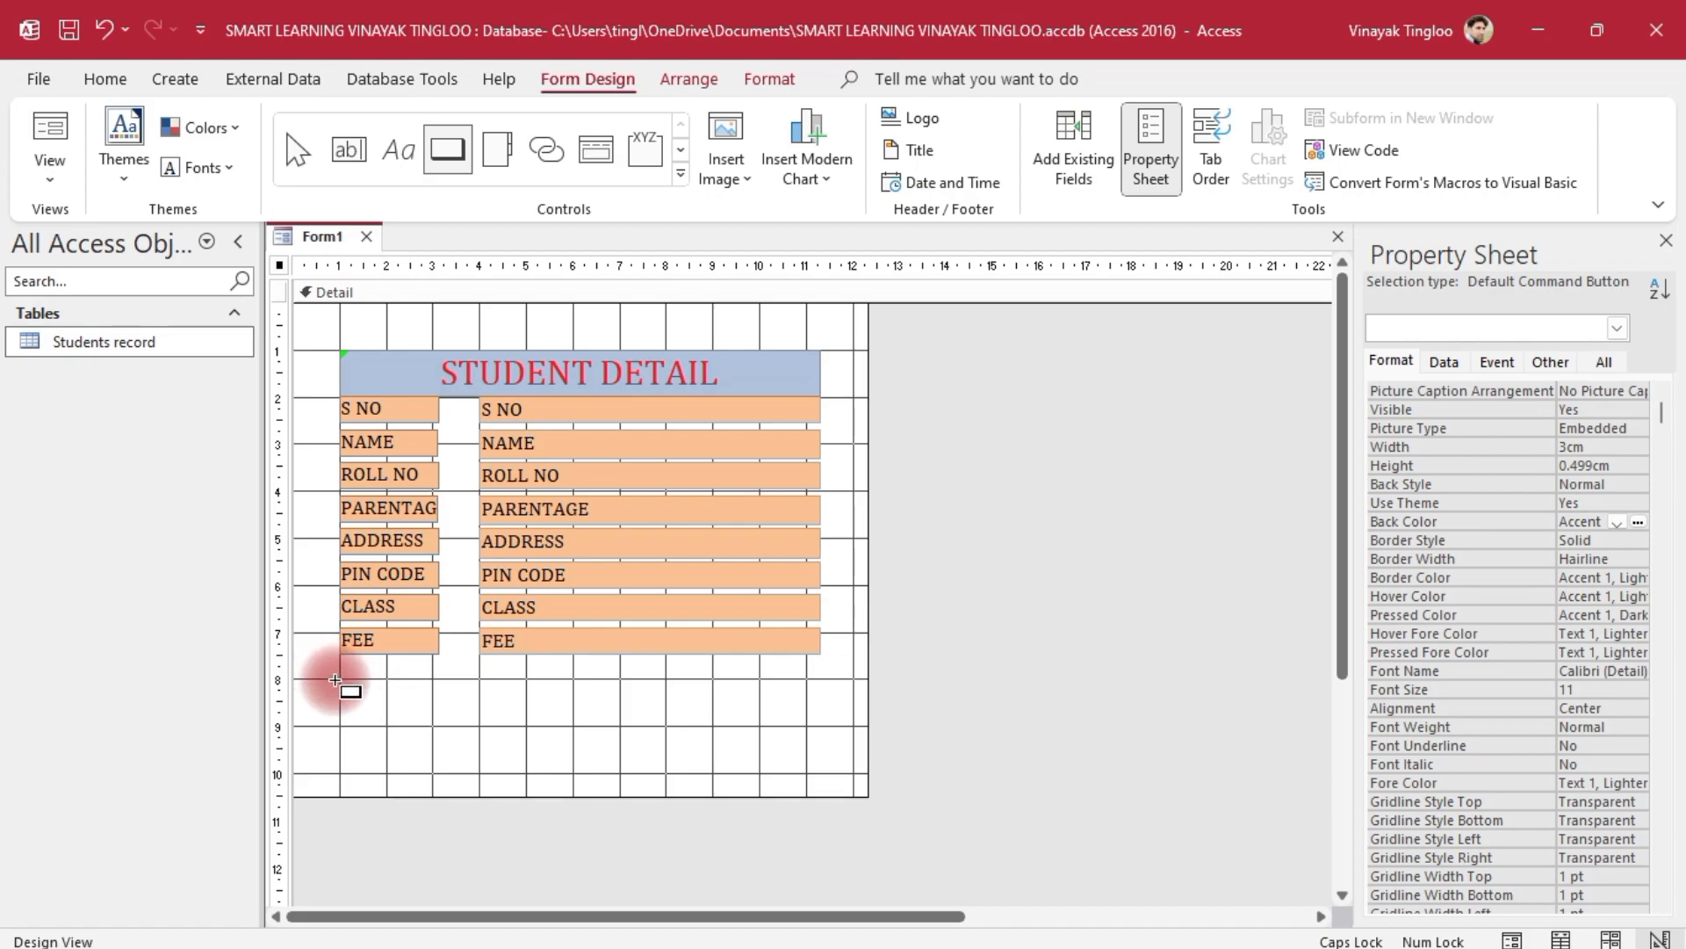
{"action": "left_click_drag", "start_coordinate": [340, 678], "coordinate": [385, 727]}
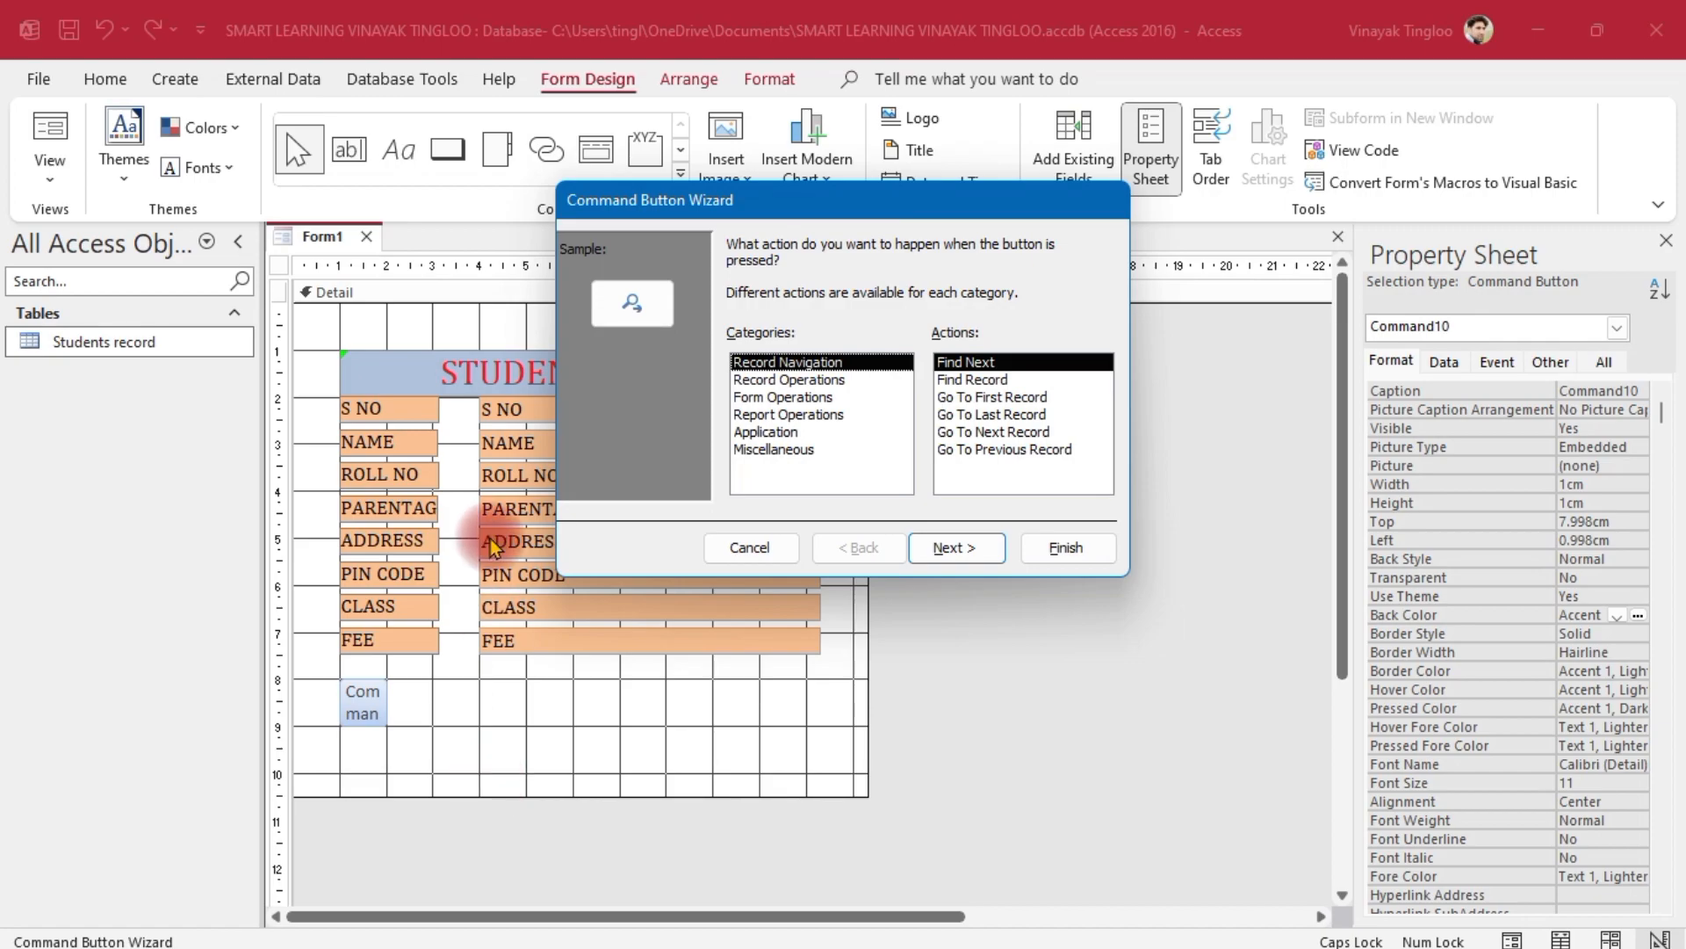
{"action": "left_click", "coordinate": [989, 397]}
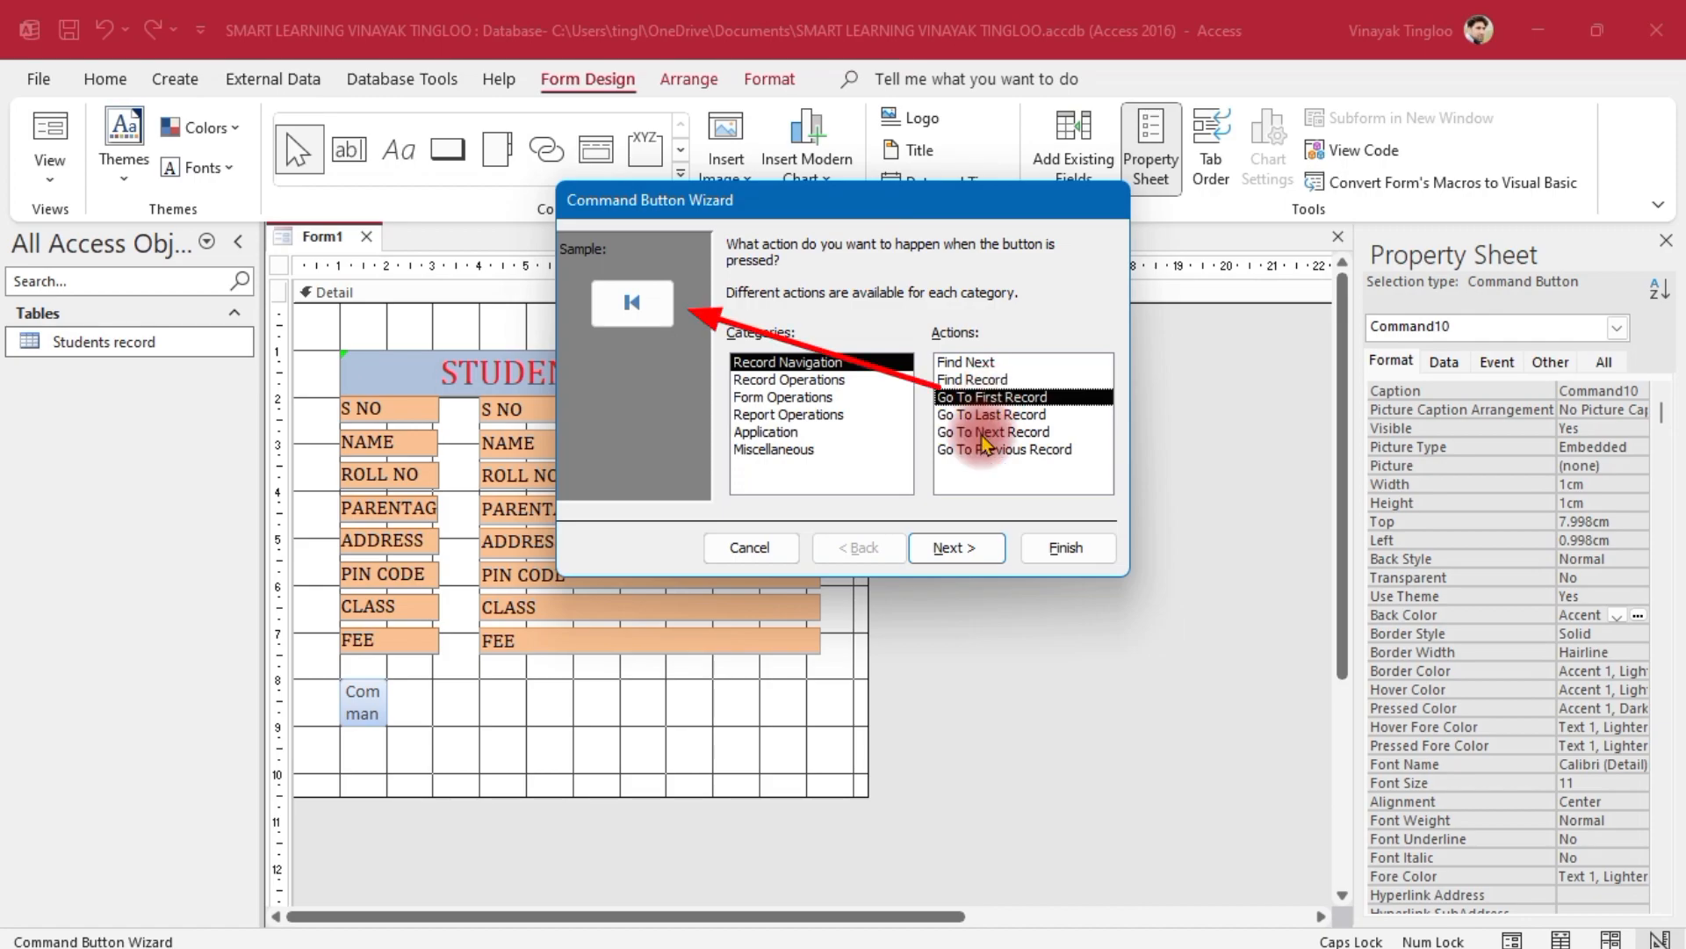
{"action": "left_click", "coordinate": [957, 550]}
{"action": "left_click", "coordinate": [957, 547]}
{"action": "left_click", "coordinate": [1051, 549]}
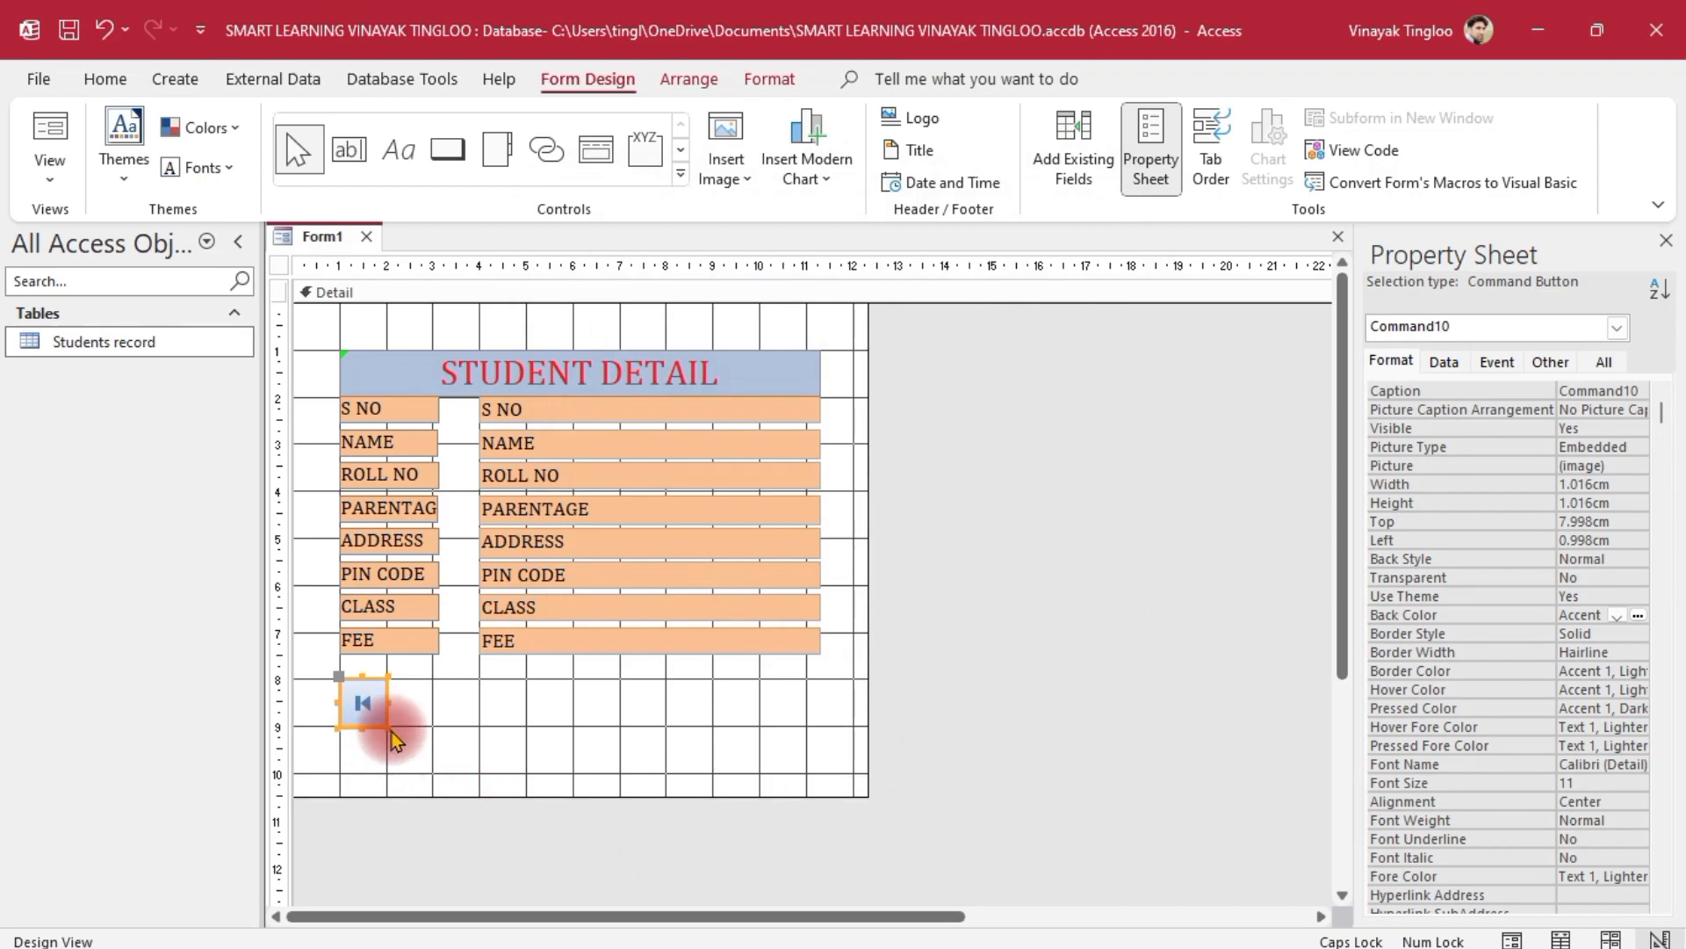
{"action": "left_click", "coordinate": [447, 149]}
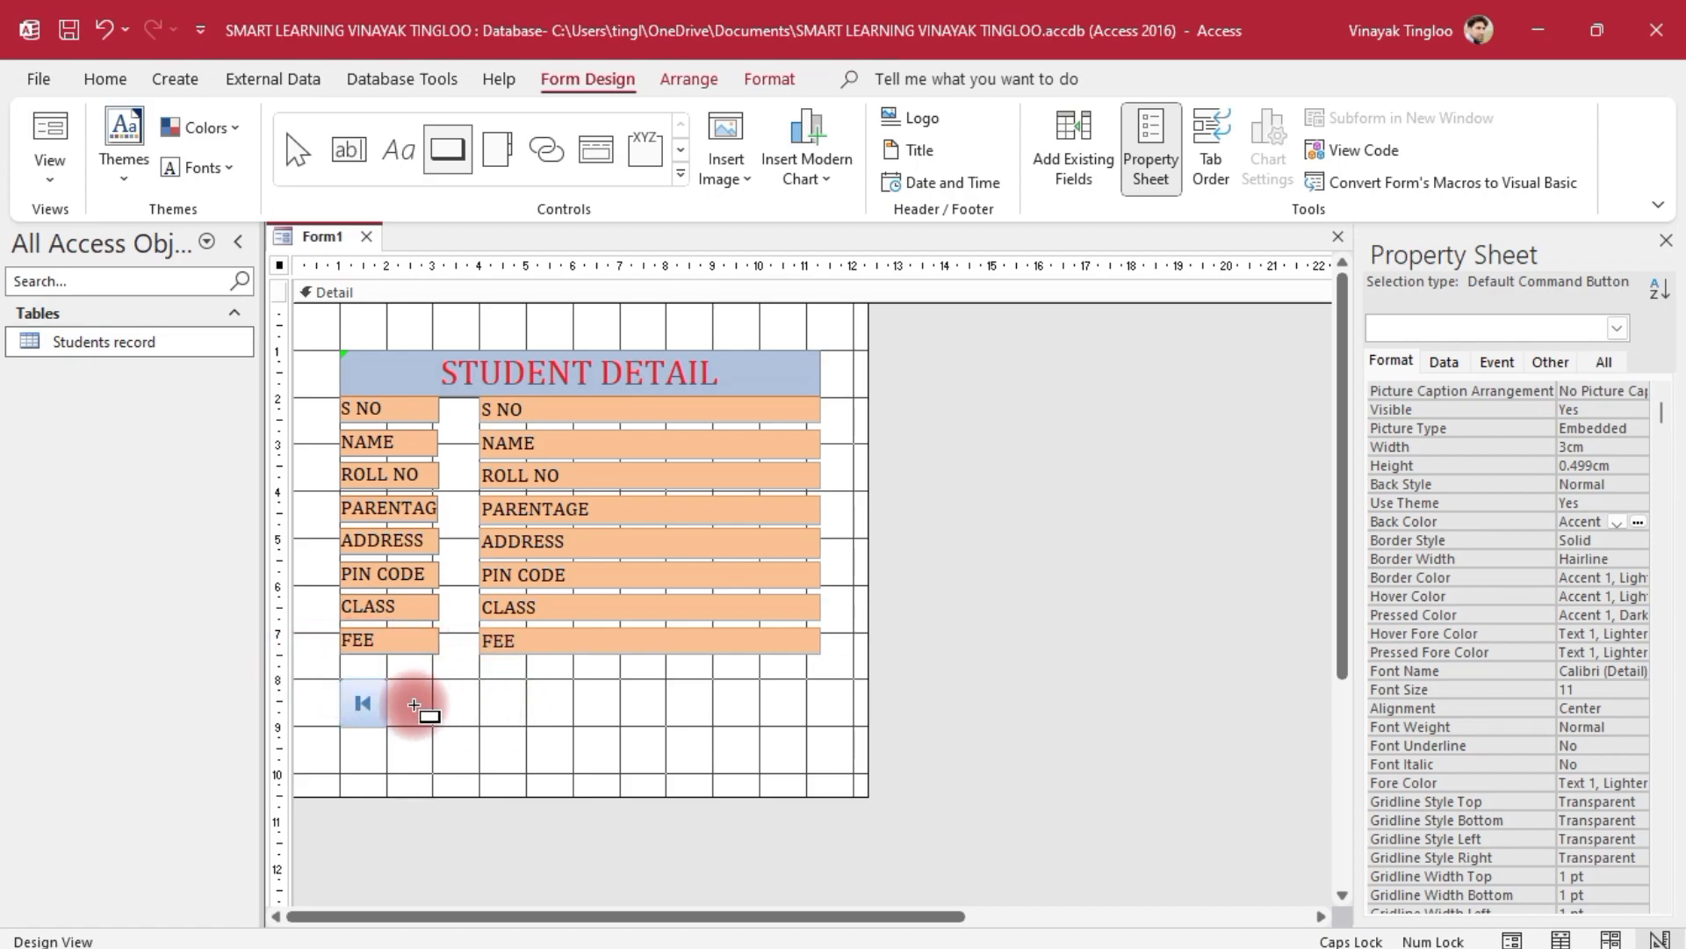
Add a Go To Last Record picture button and place it beside the first-record button
{"action": "left_click_drag", "start_coordinate": [413, 678], "coordinate": [746, 777]}
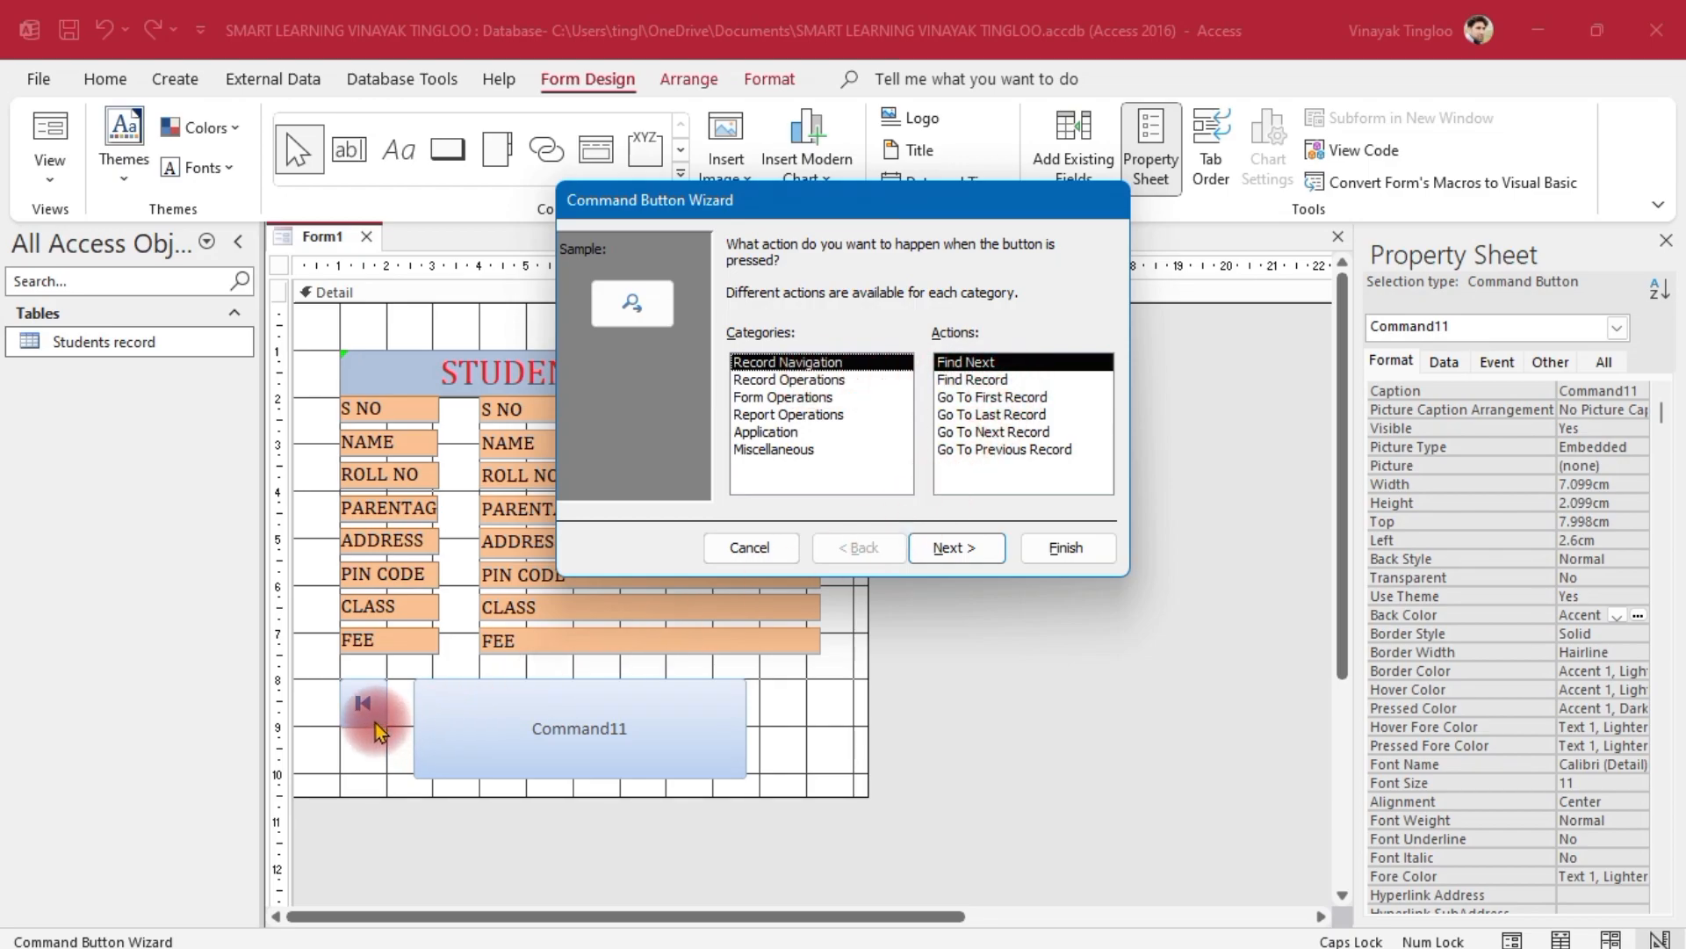
{"action": "left_click", "coordinate": [992, 414]}
{"action": "left_click", "coordinate": [965, 548]}
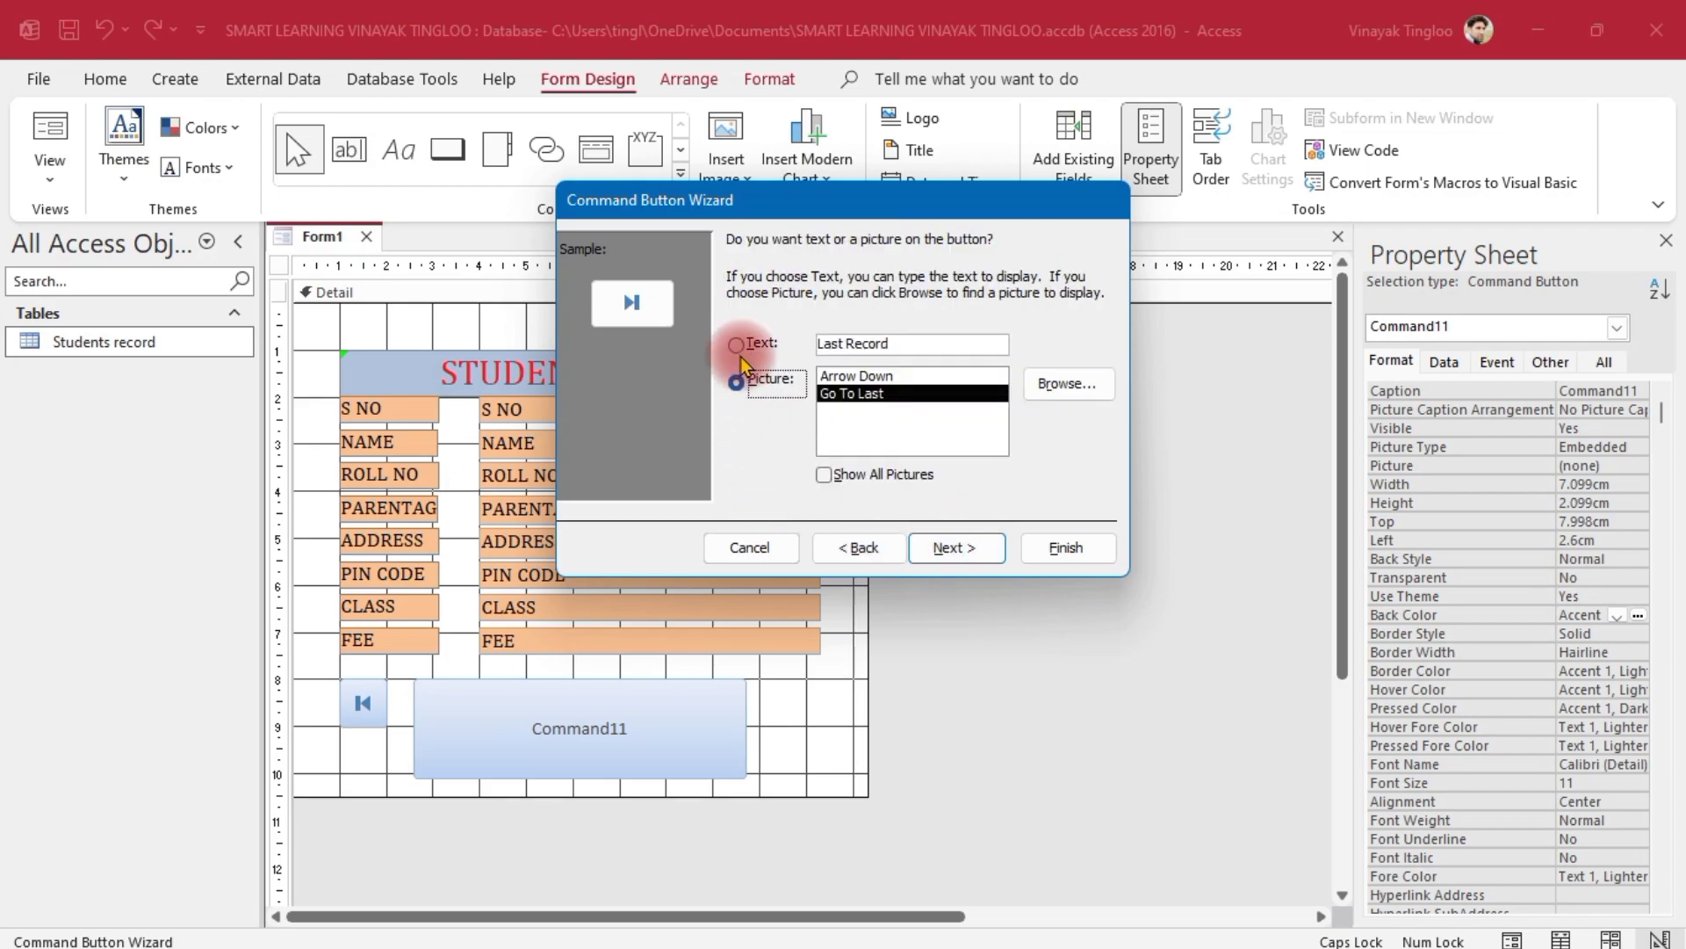
{"action": "left_click", "coordinate": [970, 545]}
{"action": "left_click", "coordinate": [1066, 547]}
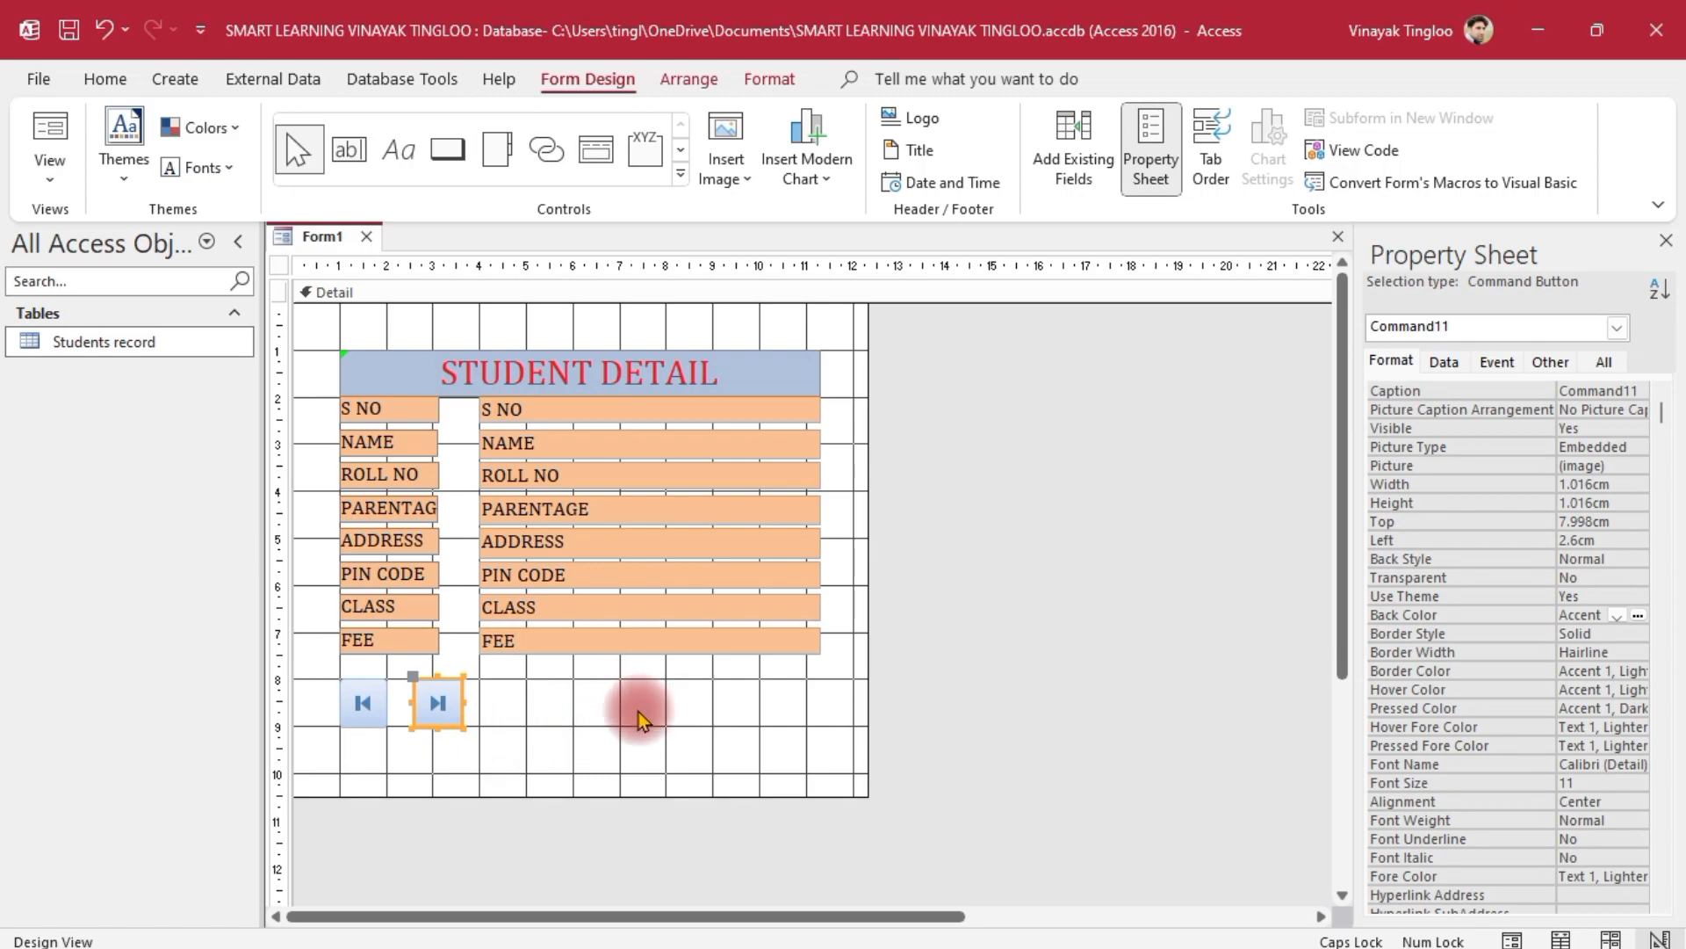
{"action": "left_click", "coordinate": [459, 742]}
{"action": "left_click_drag", "start_coordinate": [451, 699], "coordinate": [421, 701]}
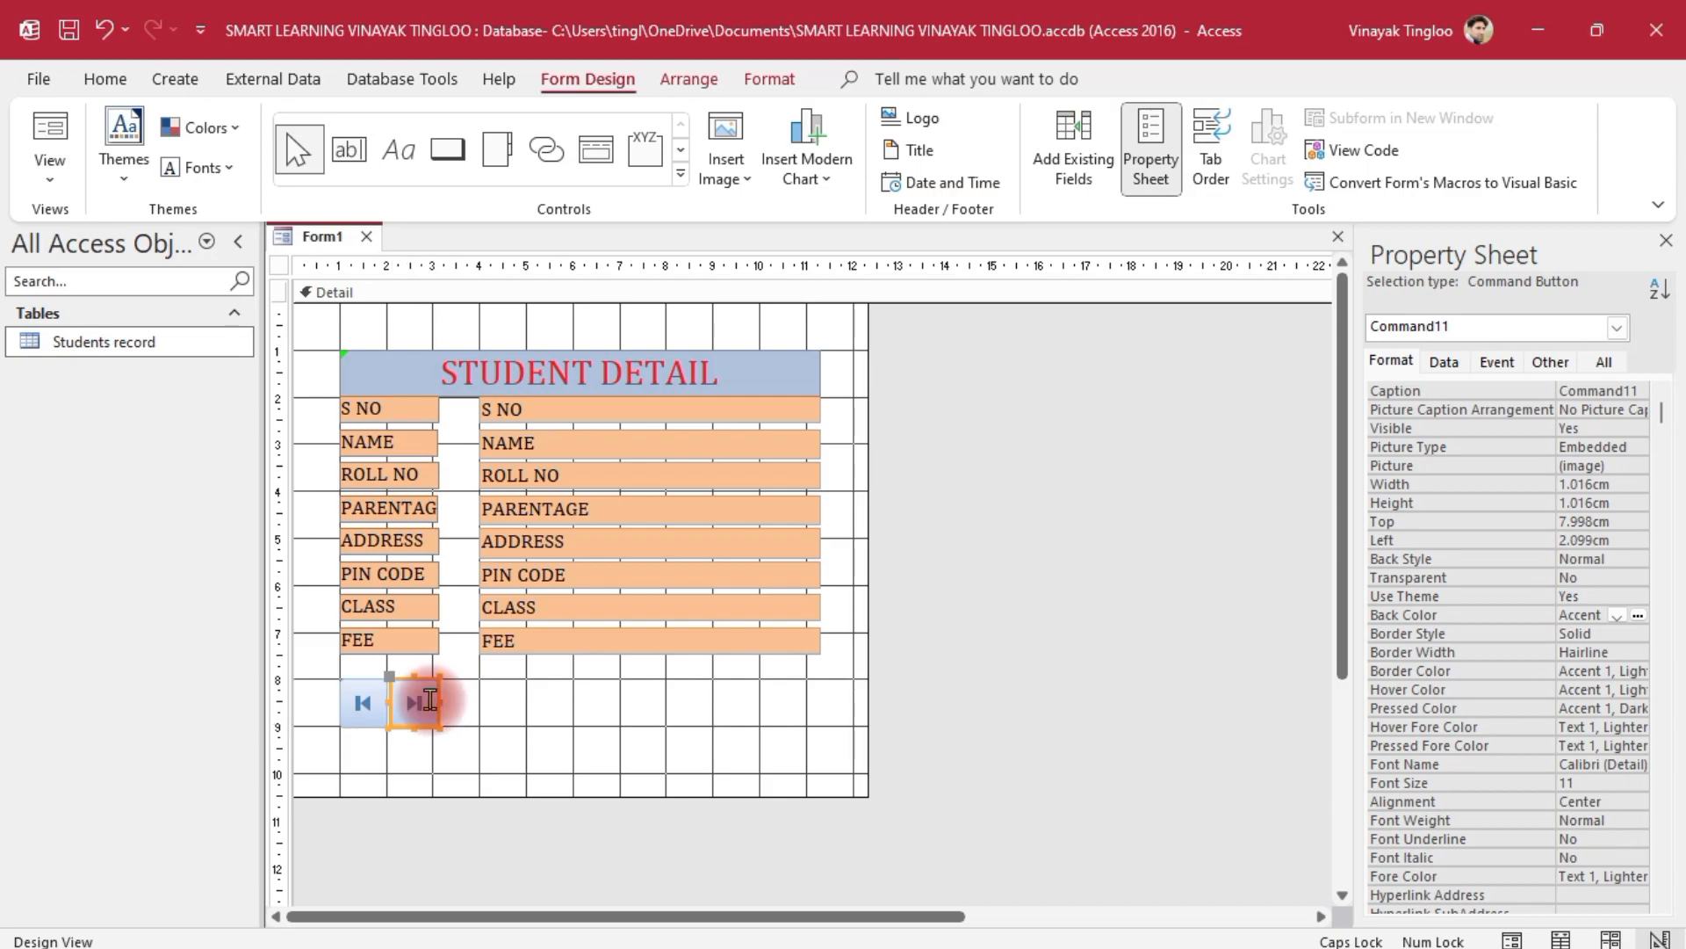
{"action": "left_click", "coordinate": [584, 708]}
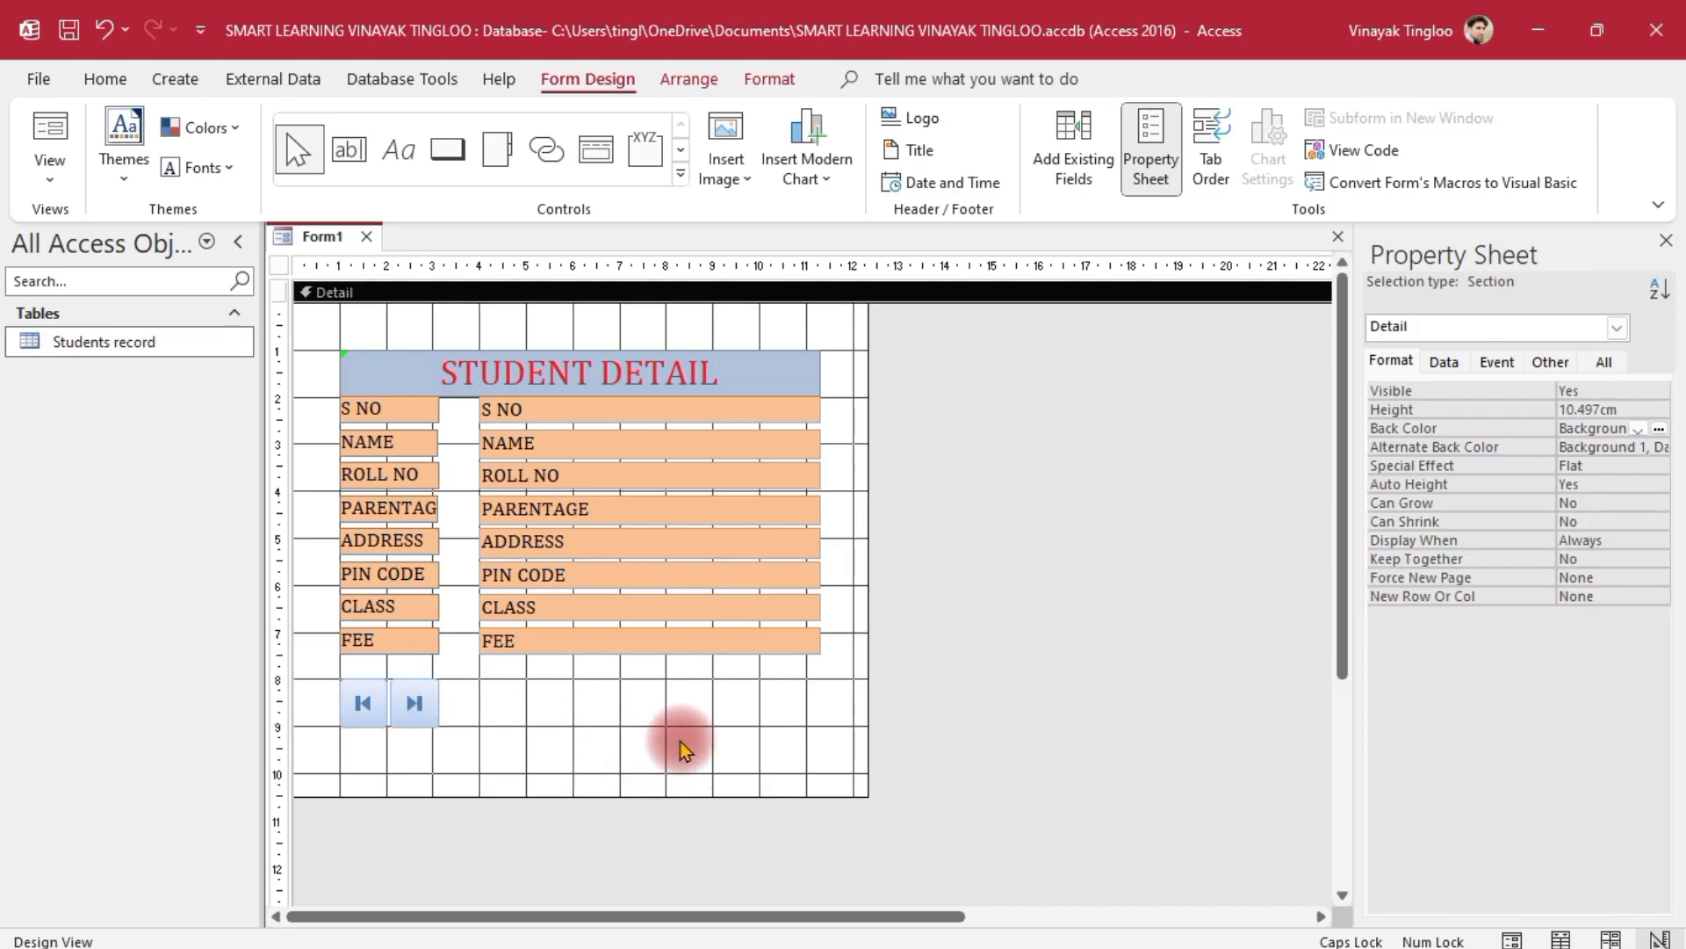
Add a Find Record binoculars button and nudge it left against the two navigation buttons
{"action": "left_click", "coordinate": [447, 150]}
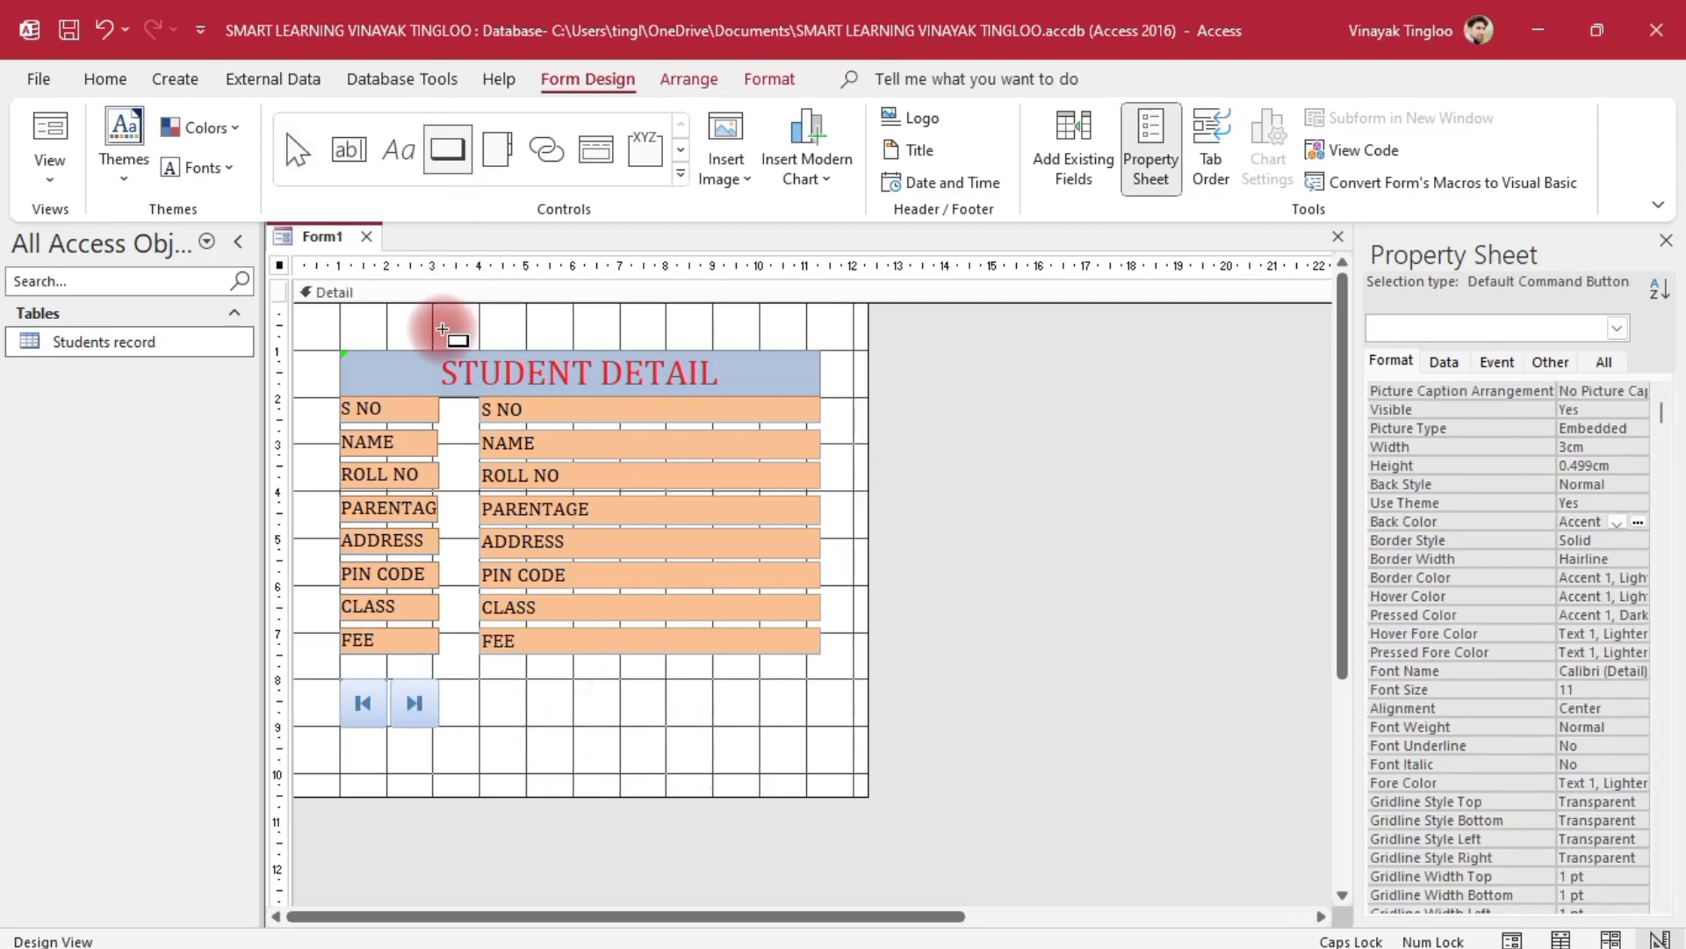
{"action": "left_click_drag", "start_coordinate": [459, 676], "coordinate": [576, 751]}
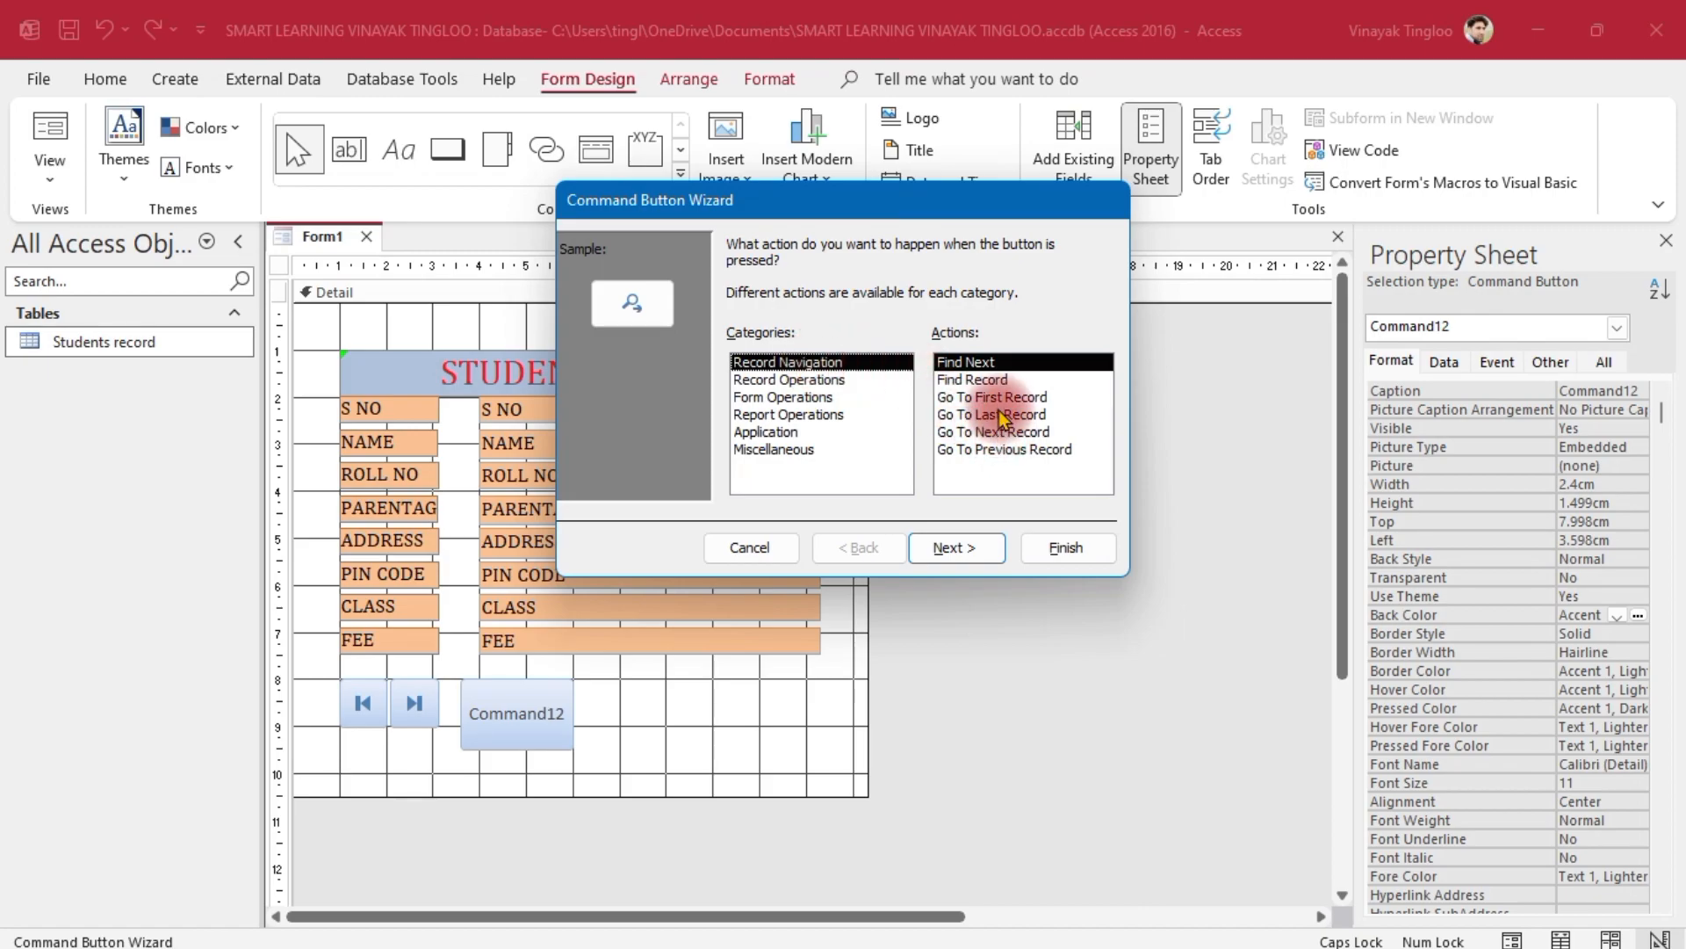
{"action": "left_click", "coordinate": [975, 379]}
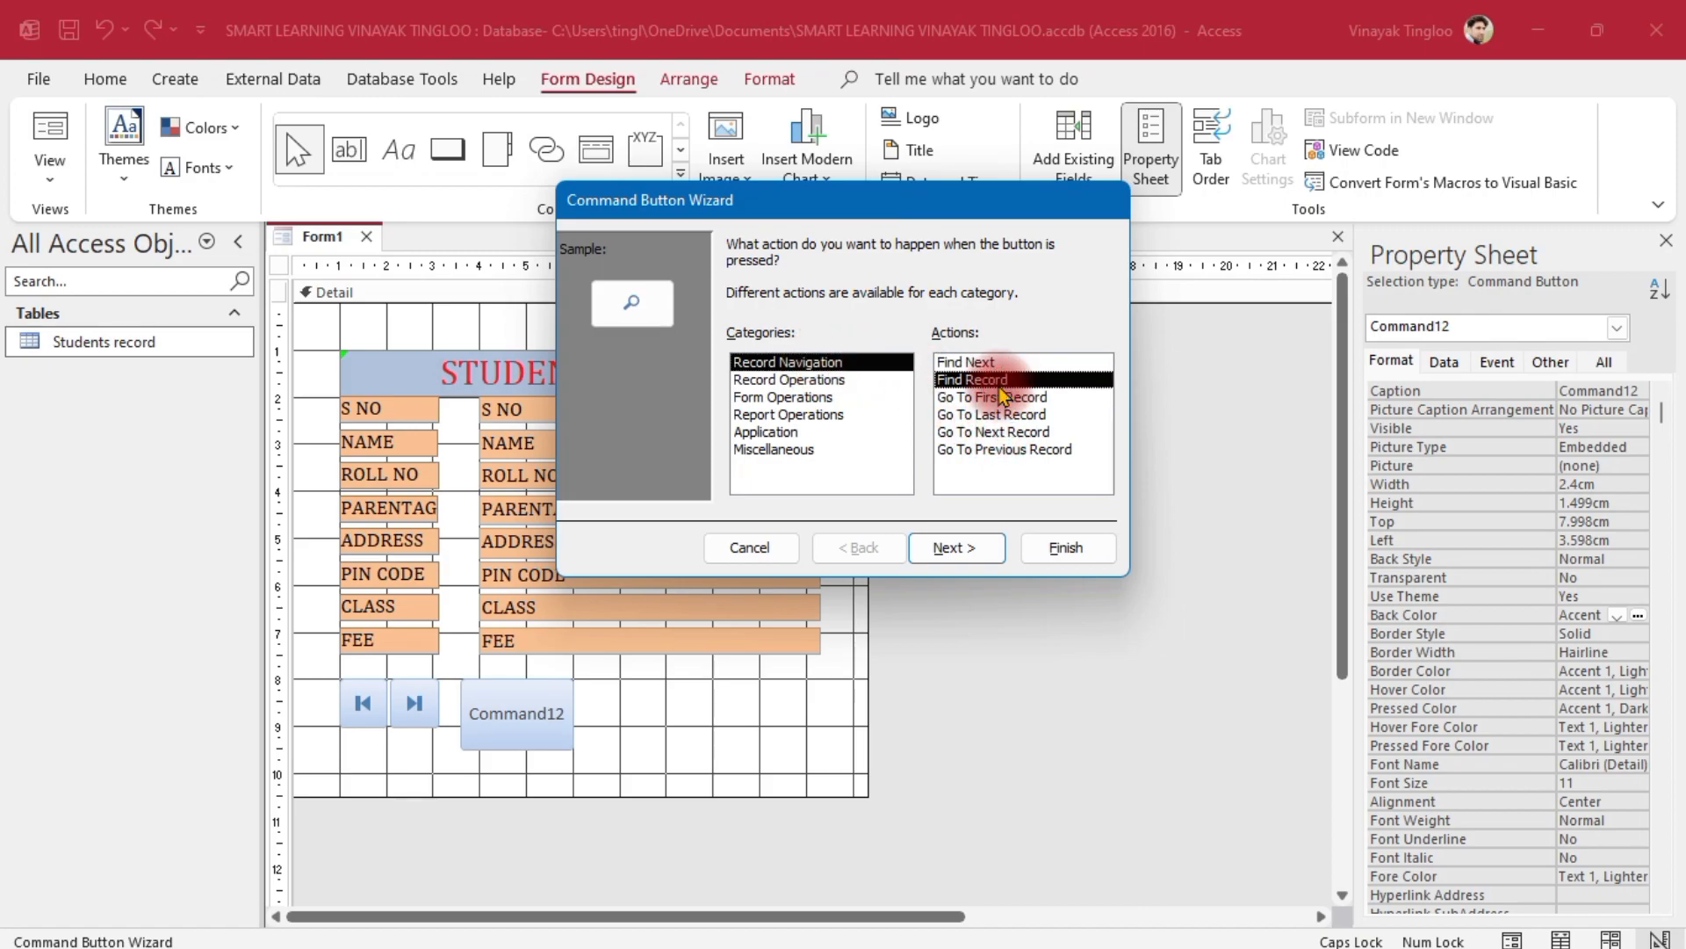
{"action": "left_click", "coordinate": [957, 547]}
{"action": "left_click", "coordinate": [1065, 549]}
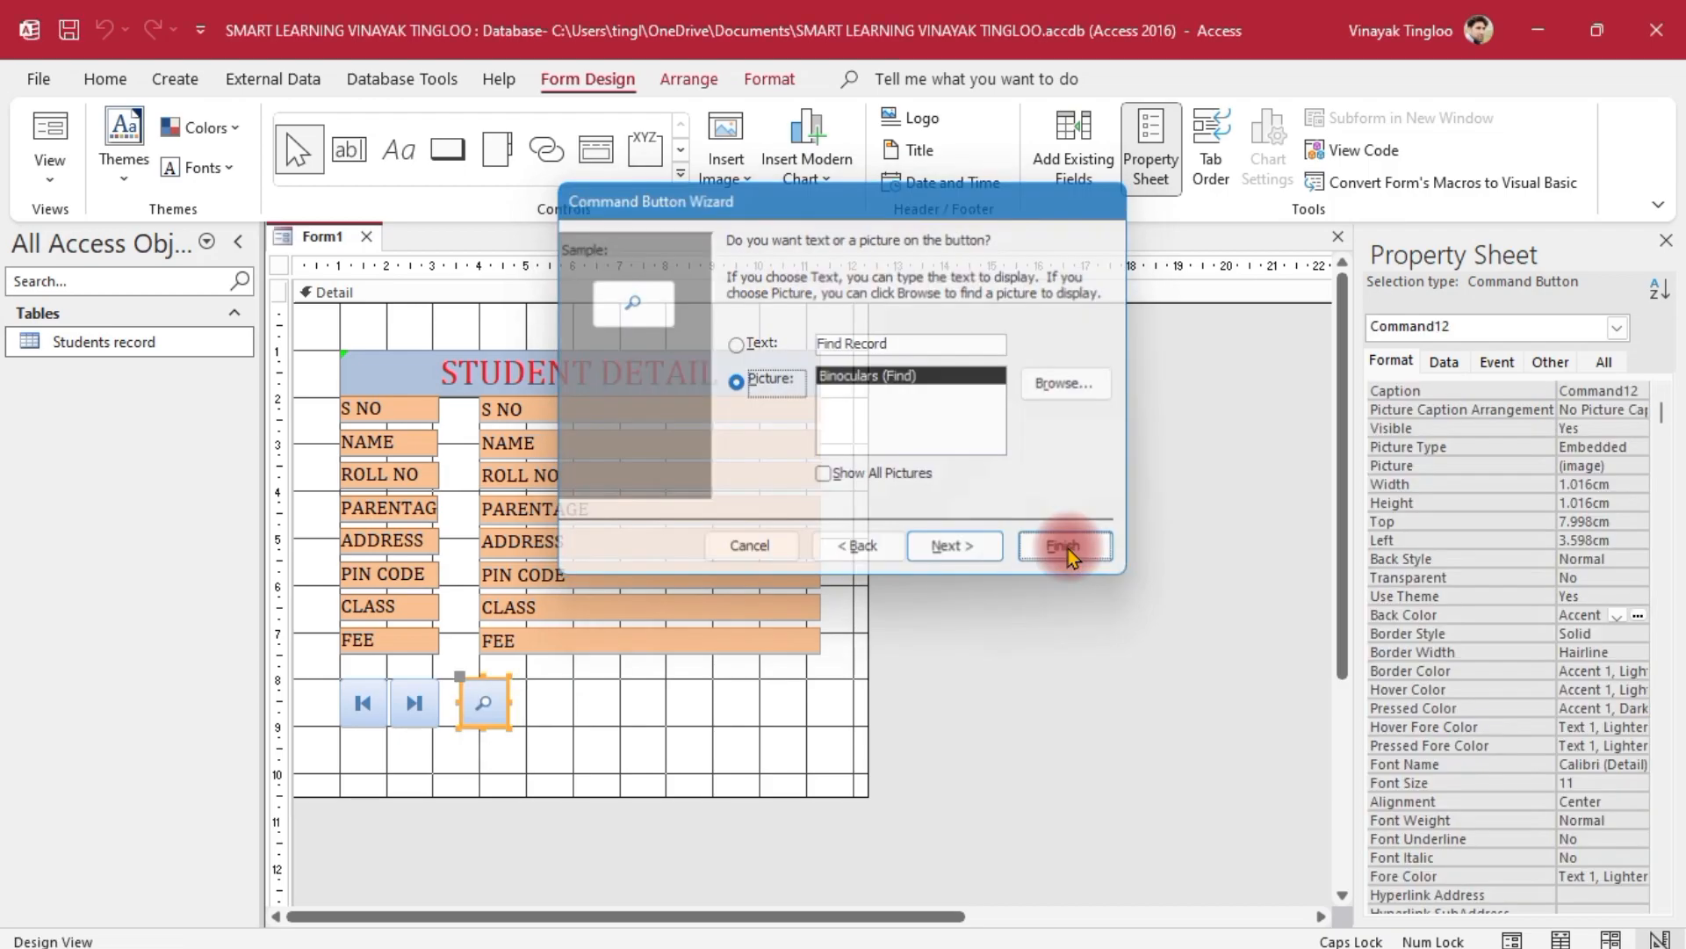
{"action": "left_click", "coordinate": [764, 740]}
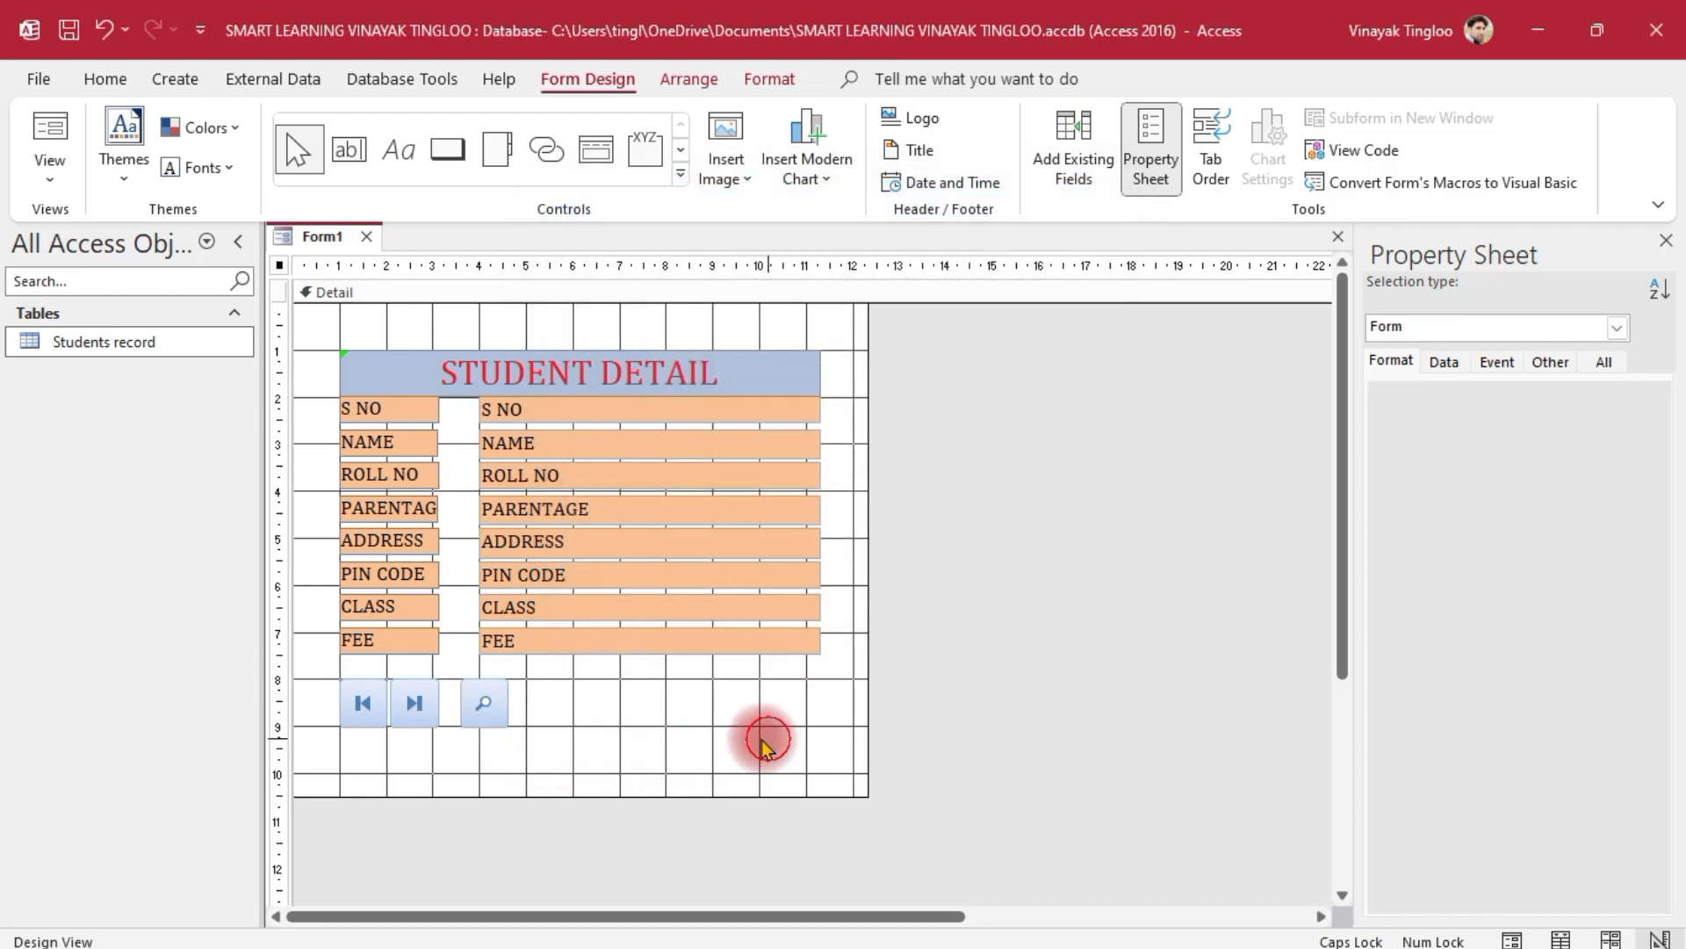
{"action": "left_click", "coordinate": [482, 700]}
{"action": "left_click_drag", "start_coordinate": [482, 700], "coordinate": [477, 700]}
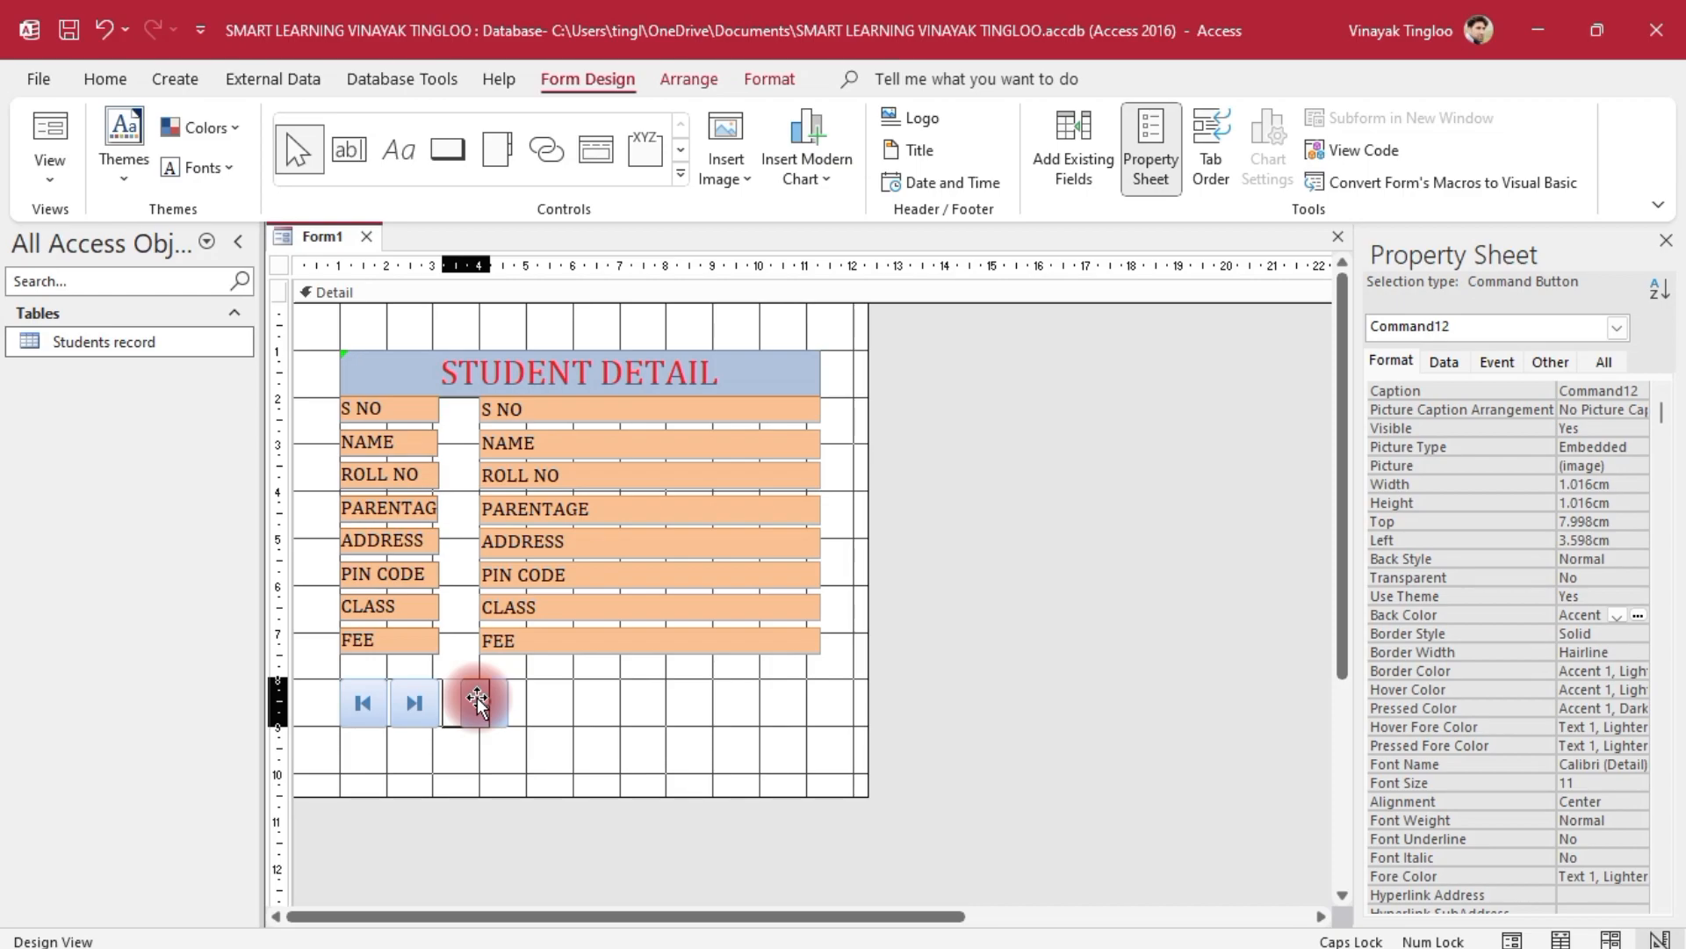
{"action": "left_click", "coordinate": [587, 703]}
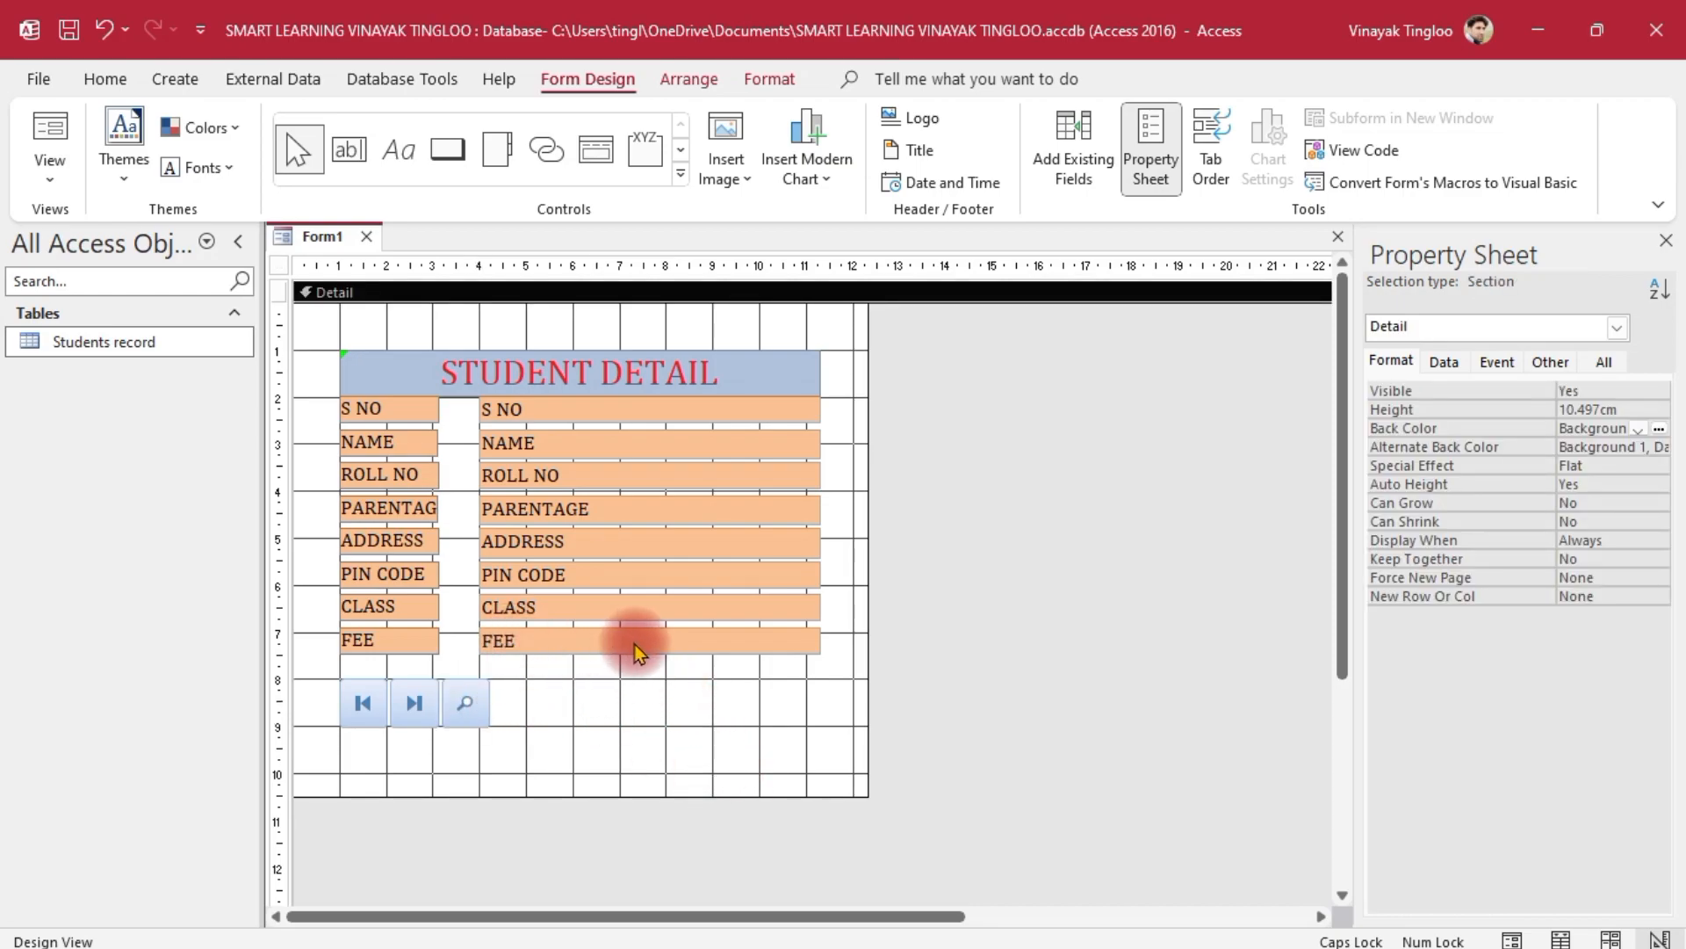
{"action": "left_click", "coordinate": [447, 150]}
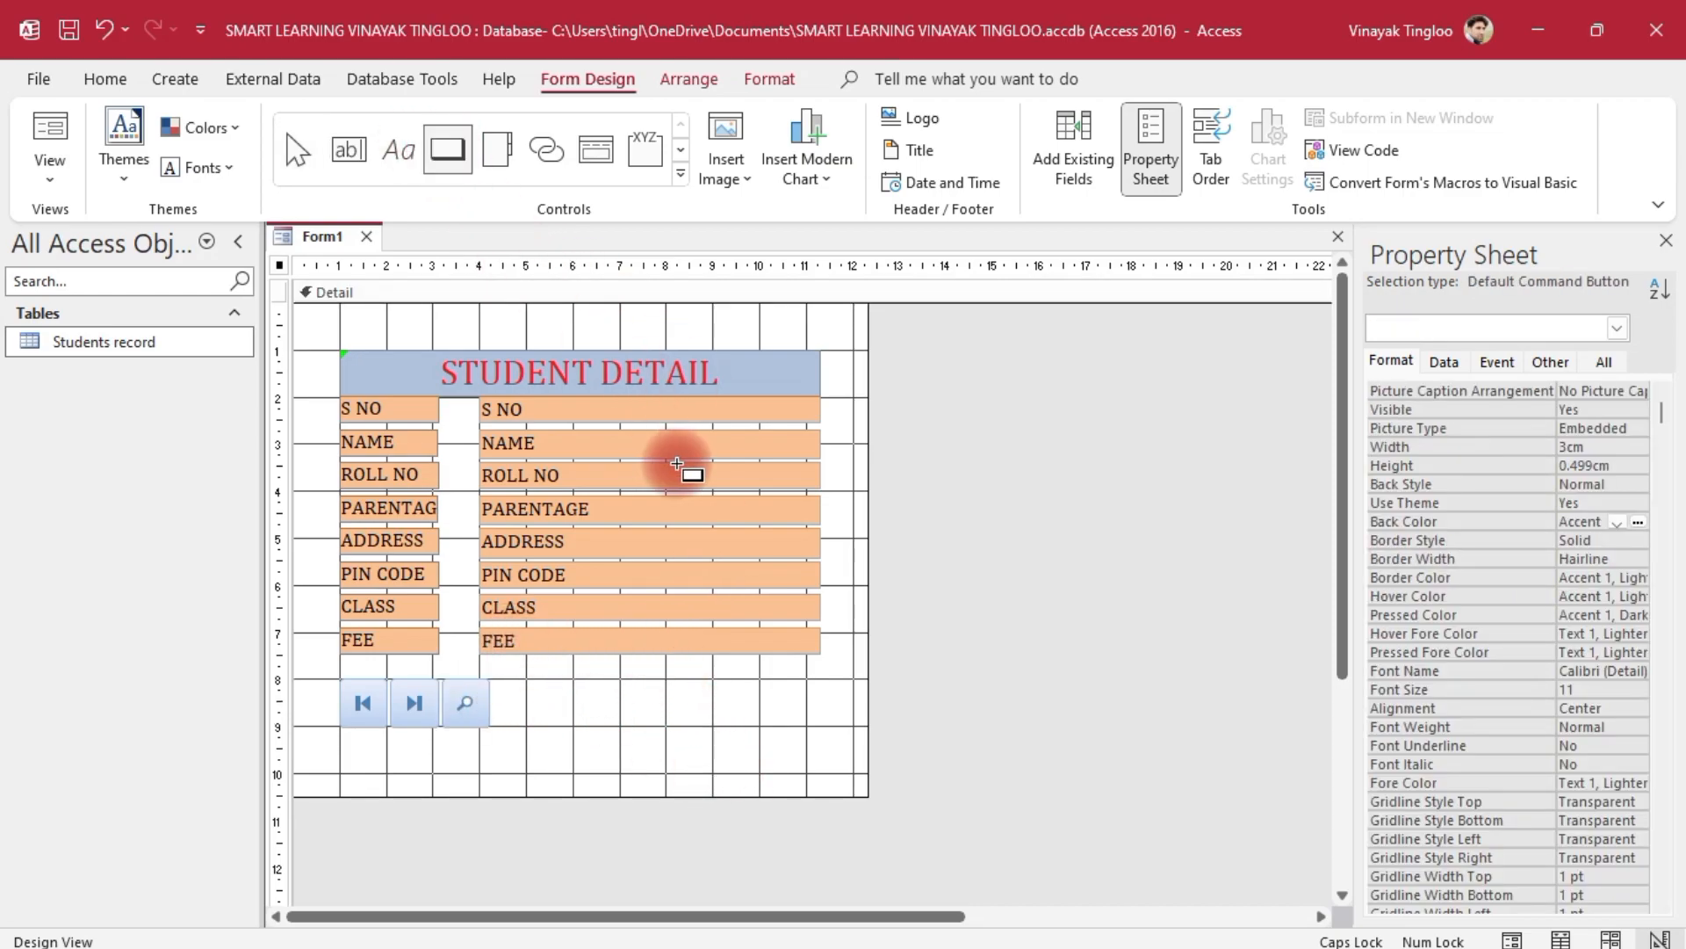
Draw a fourth button and make it a Go To Next Record button with the arrow picture
{"action": "left_click_drag", "start_coordinate": [508, 684], "coordinate": [558, 722]}
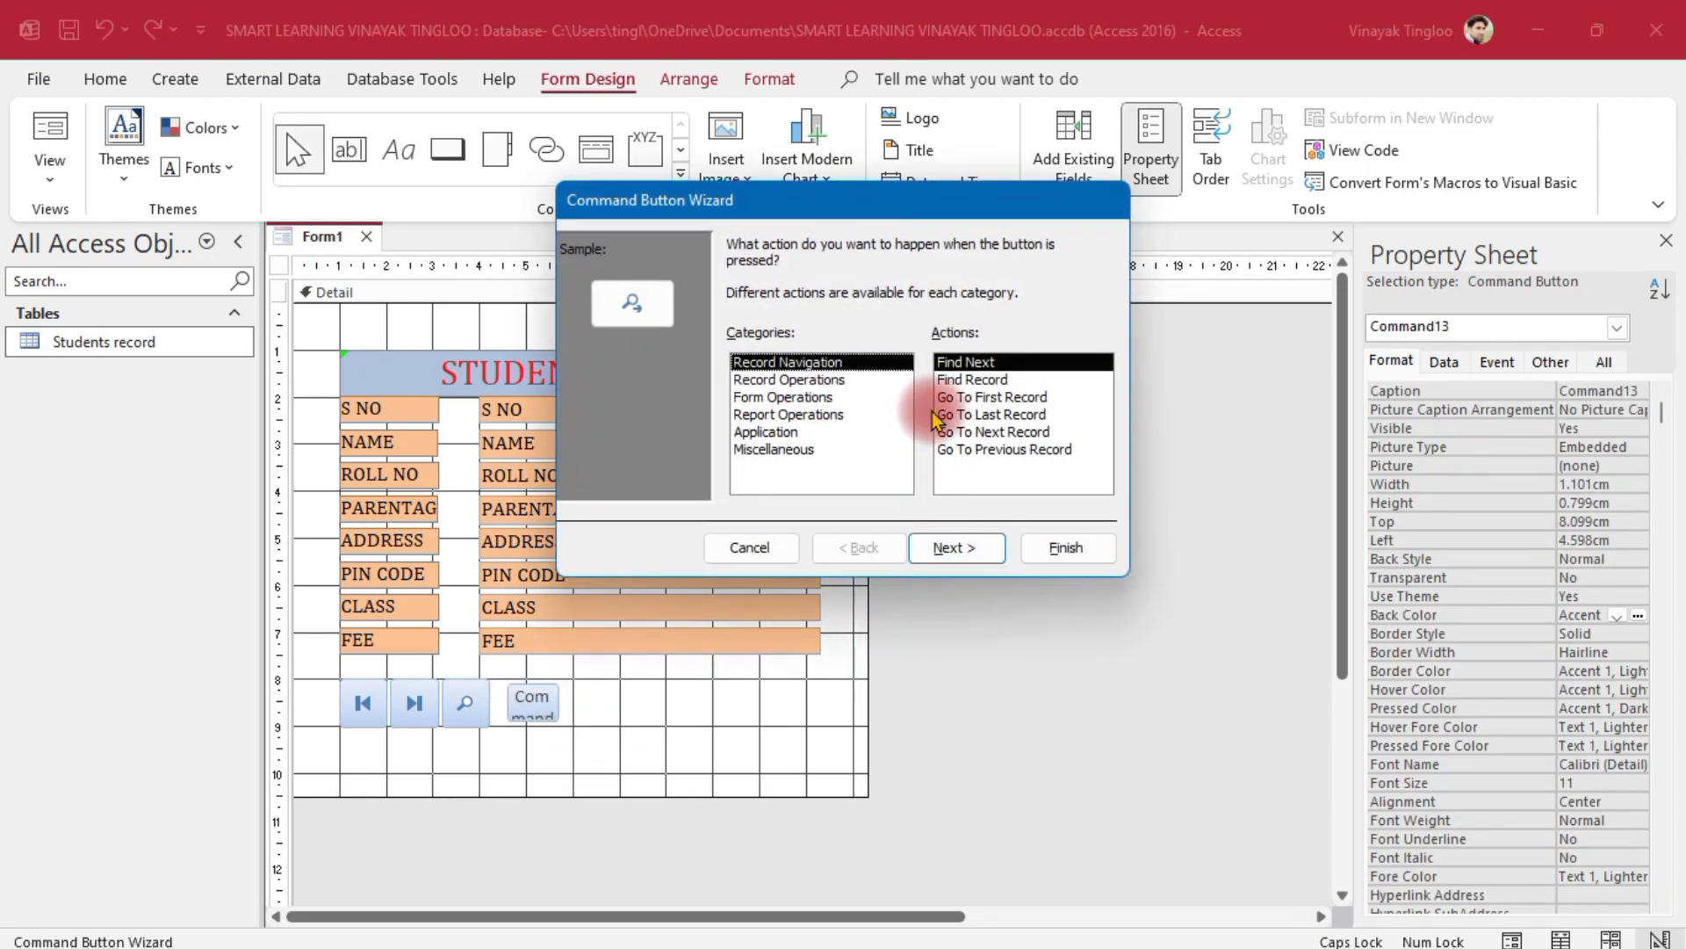
{"action": "left_click", "coordinate": [993, 433]}
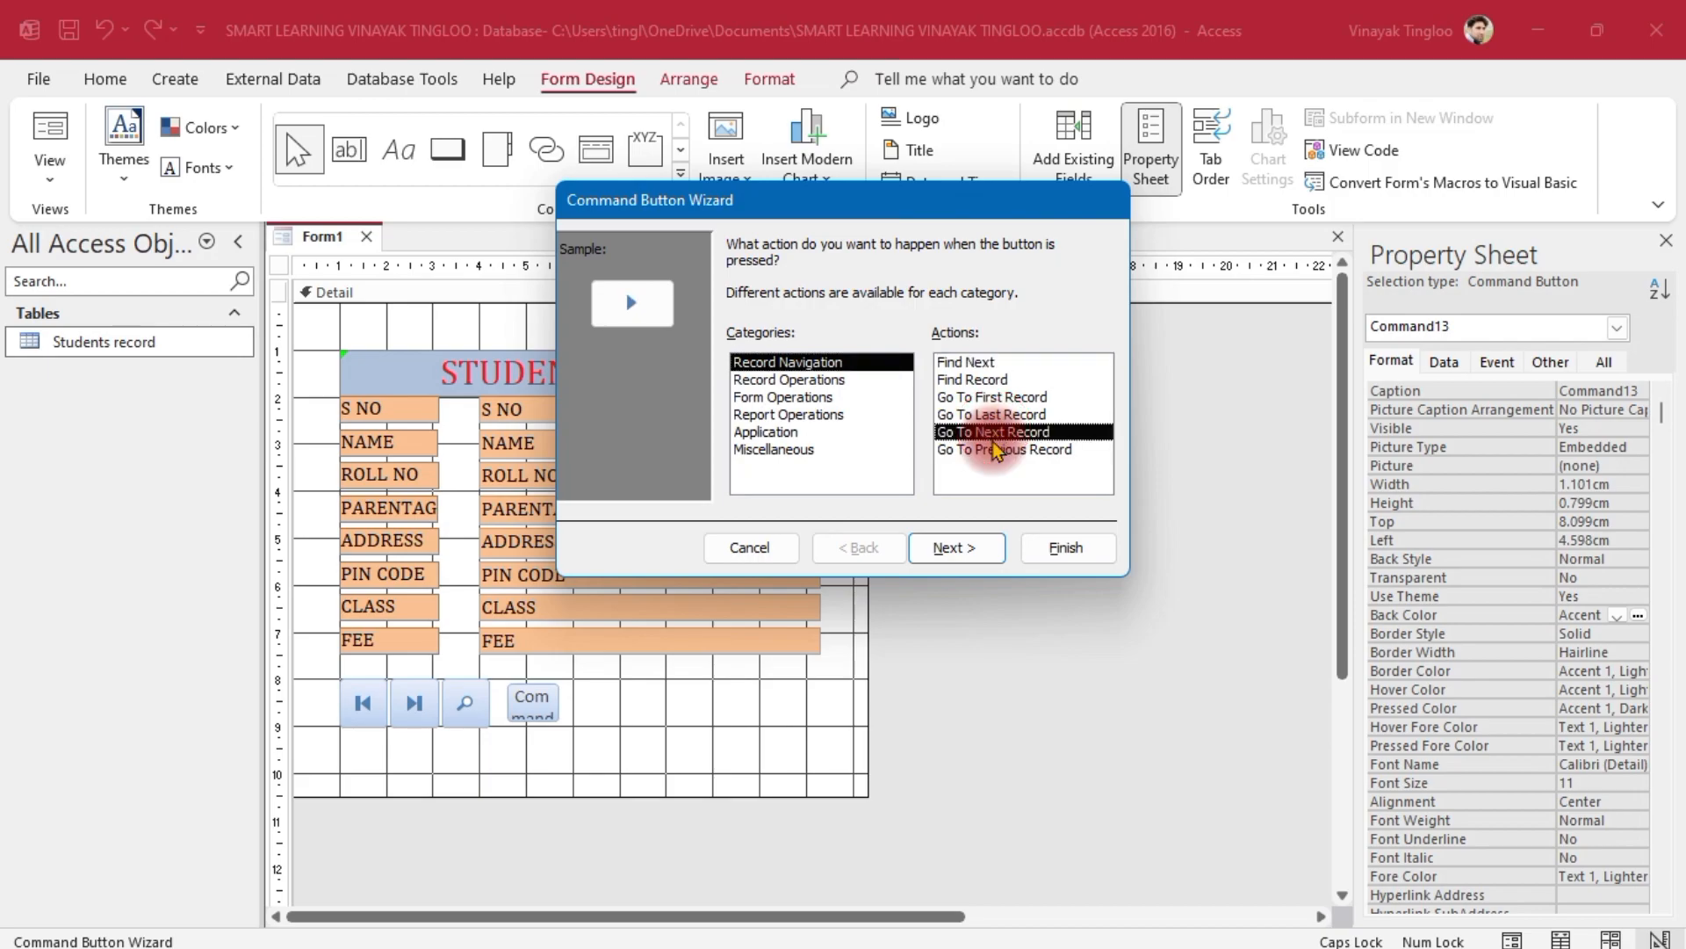
{"action": "left_click", "coordinate": [958, 548]}
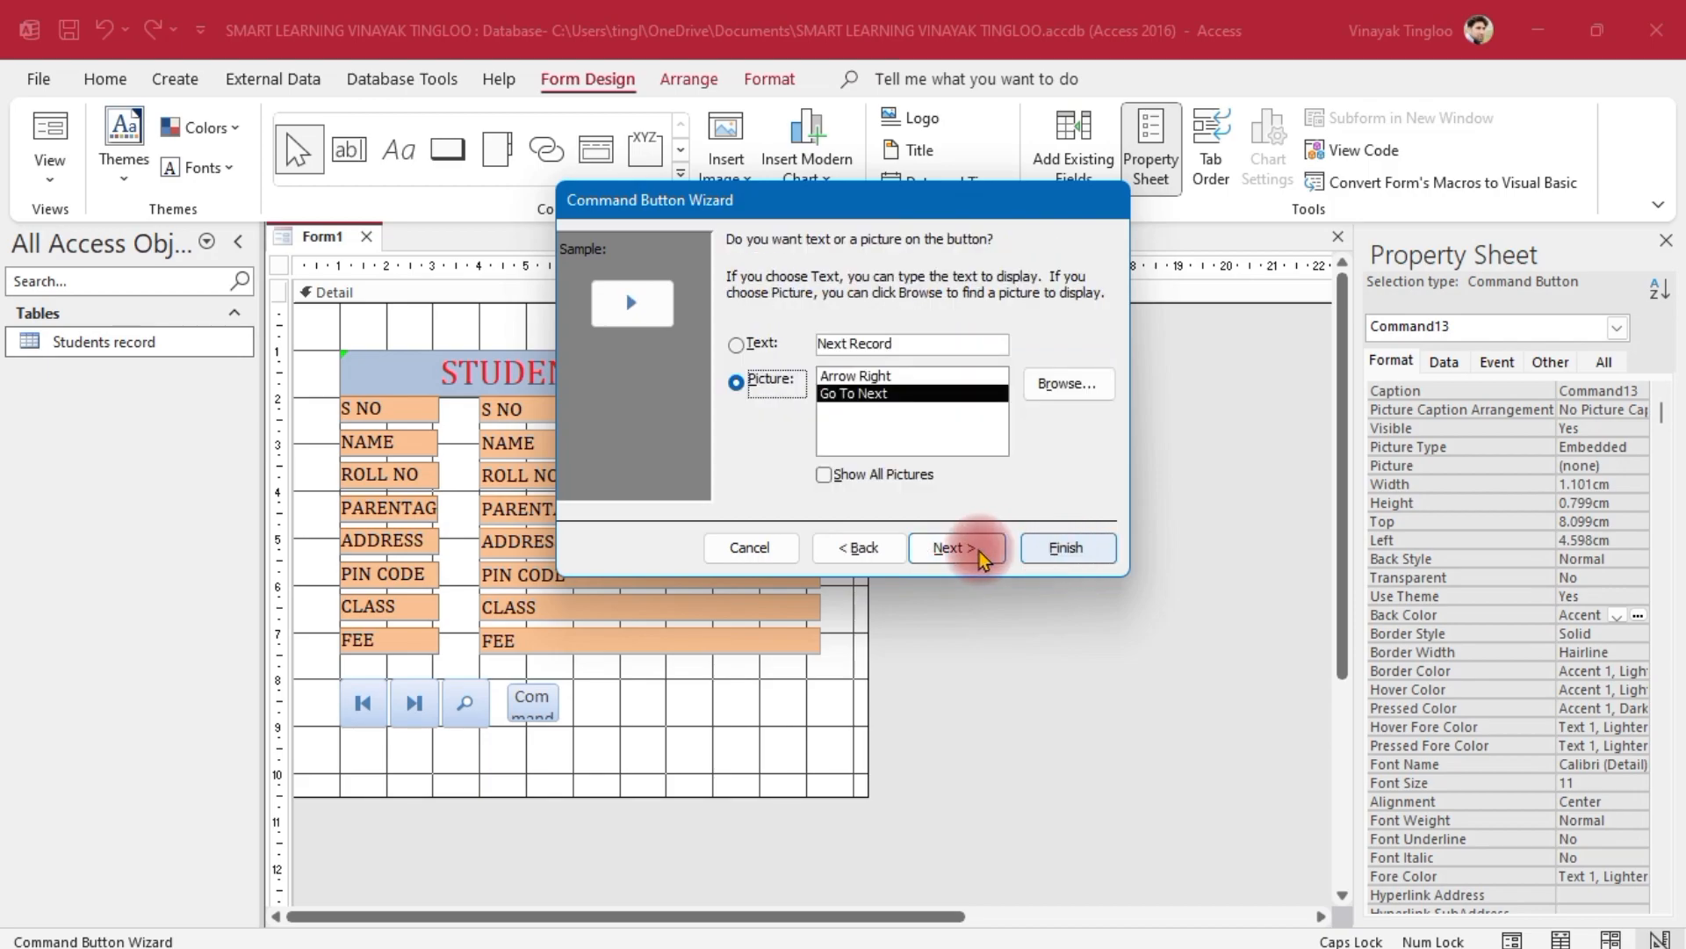
{"action": "left_click", "coordinate": [953, 547]}
{"action": "left_click", "coordinate": [1065, 547]}
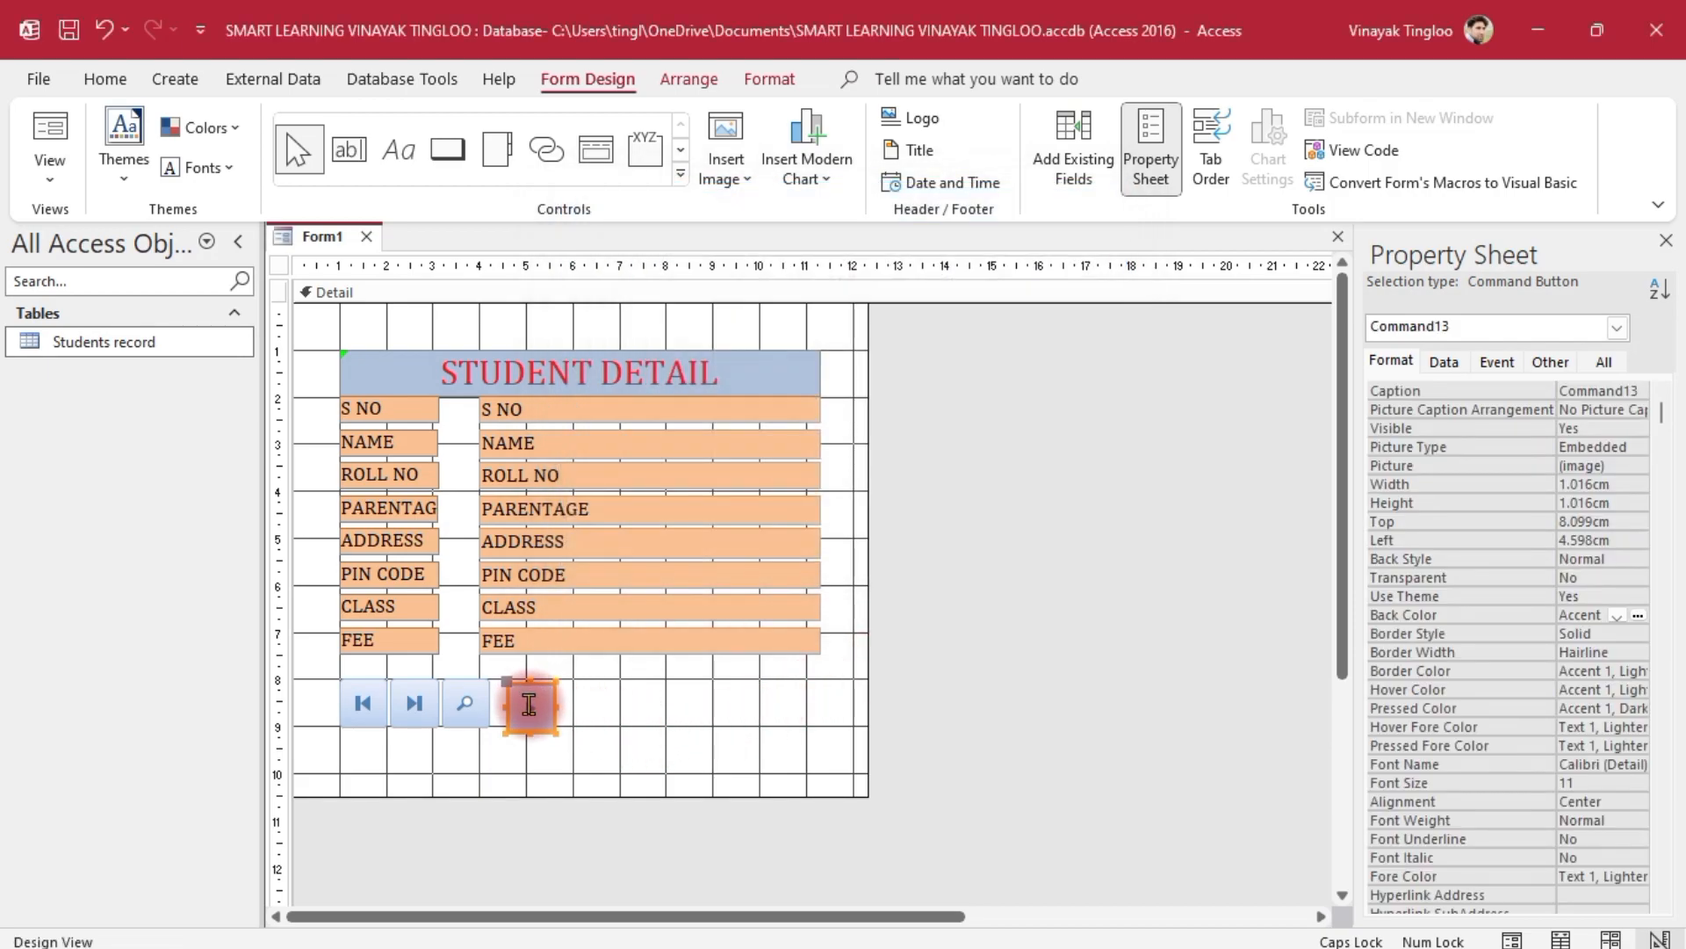
Move the next-record button left beside the Find button, then draw a fifth button after it
{"action": "left_click", "coordinate": [649, 734]}
{"action": "left_click_drag", "start_coordinate": [537, 708], "coordinate": [522, 703]}
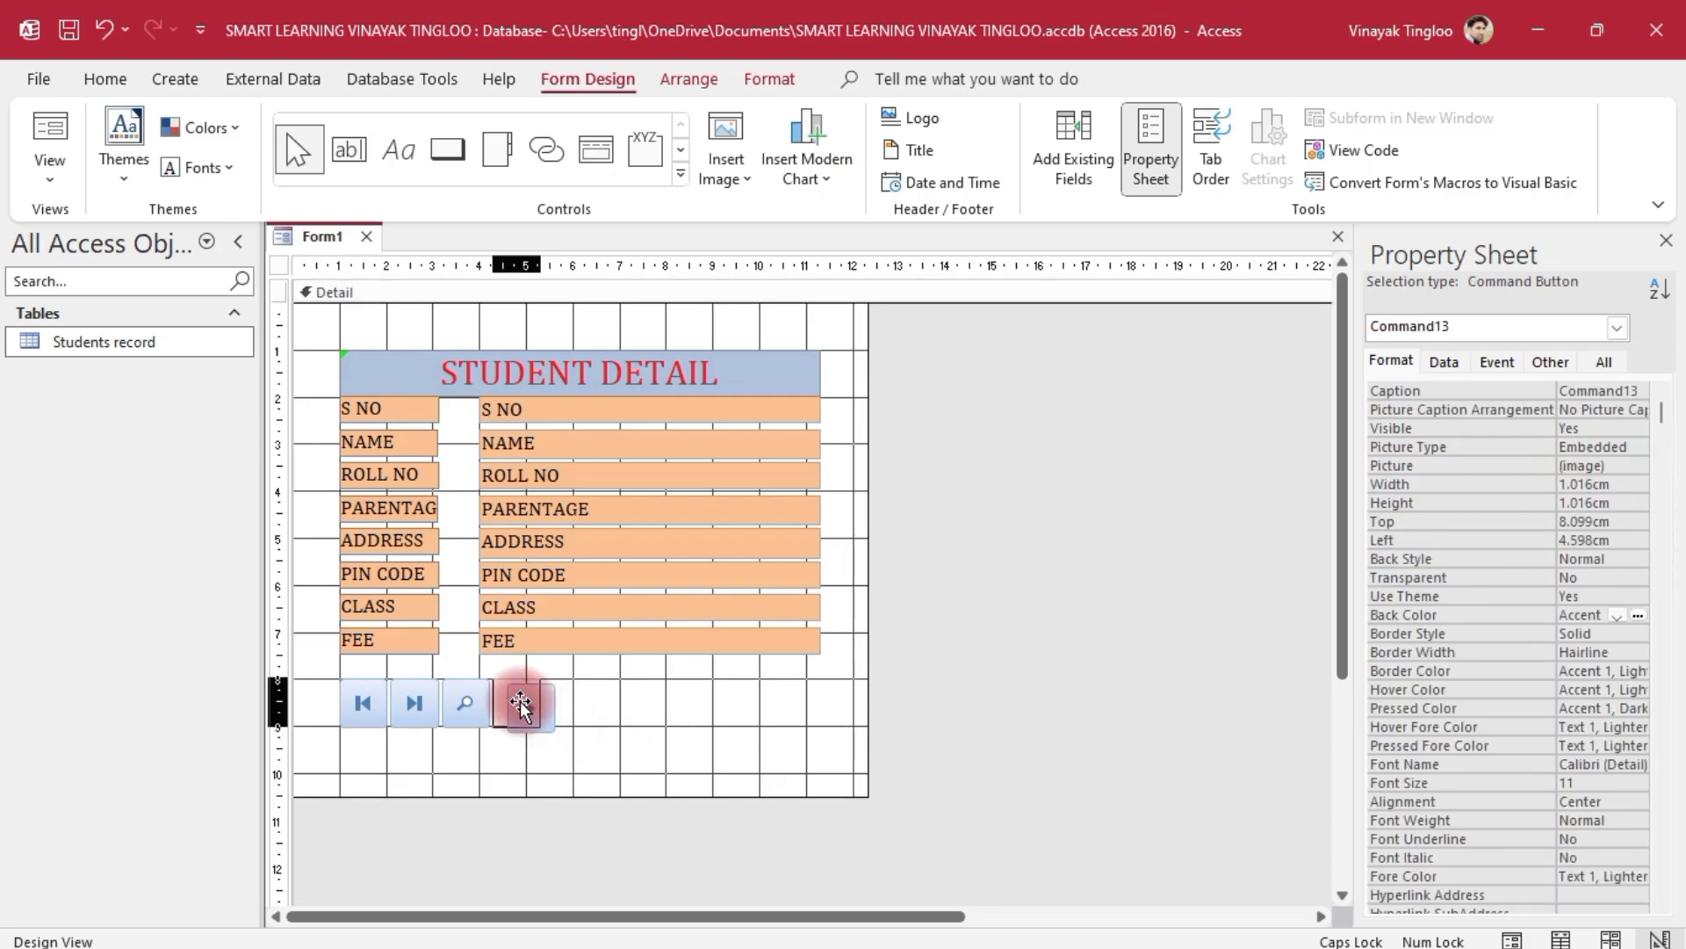
{"action": "left_click", "coordinate": [848, 751]}
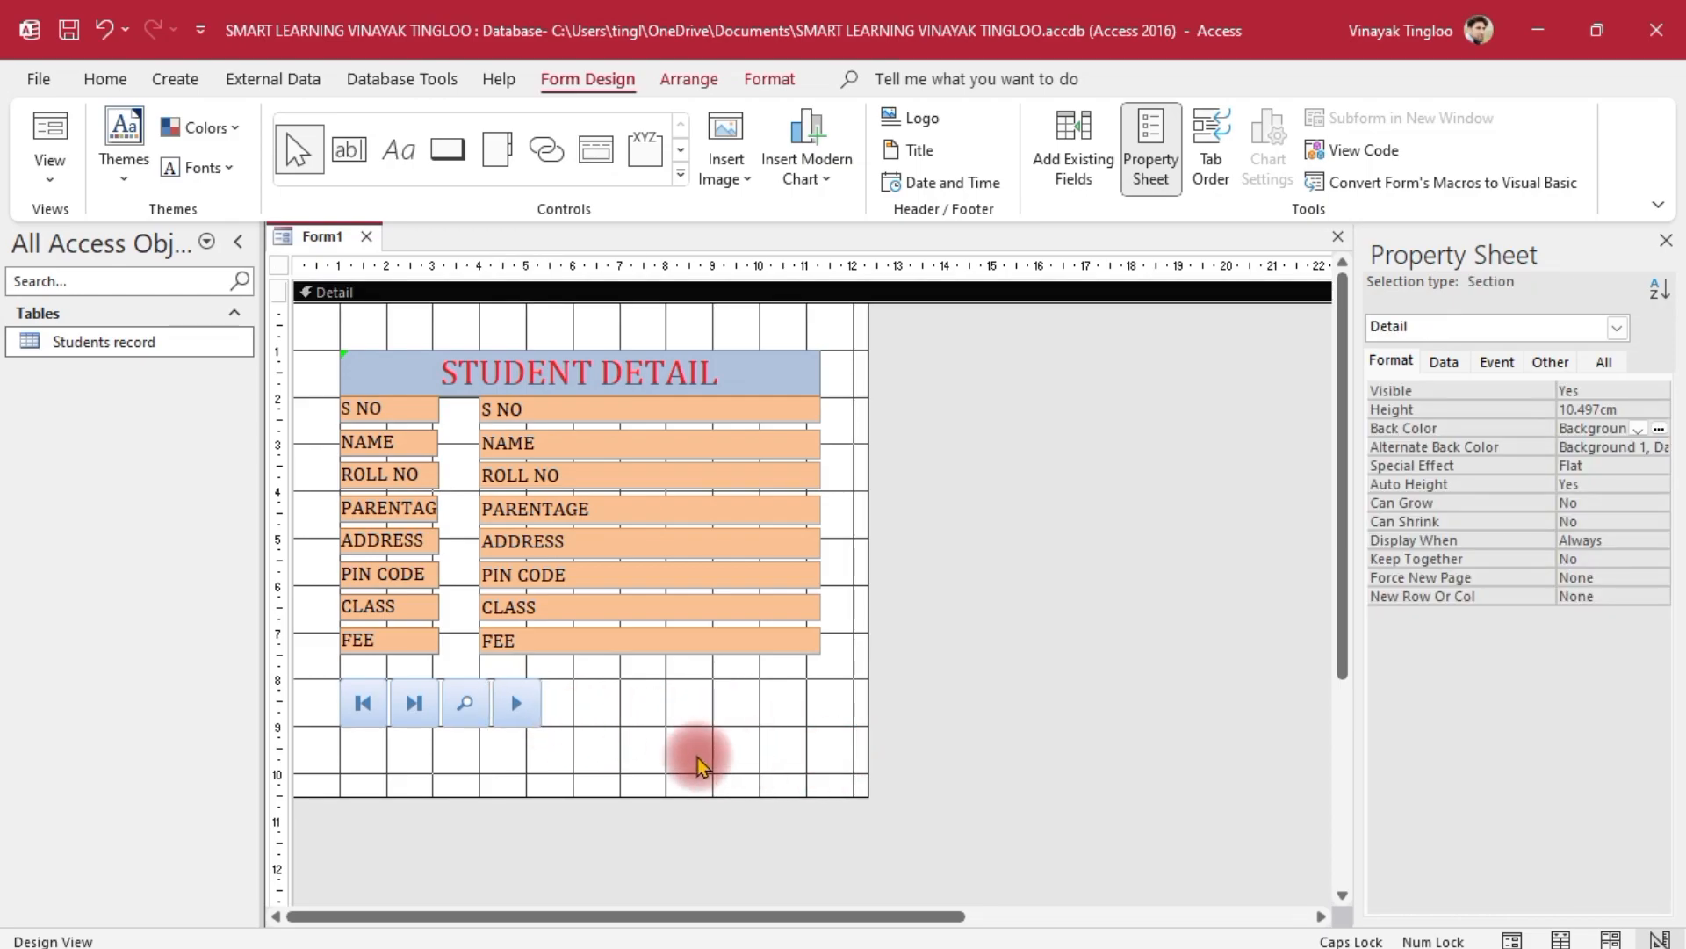
{"action": "left_click", "coordinate": [447, 150]}
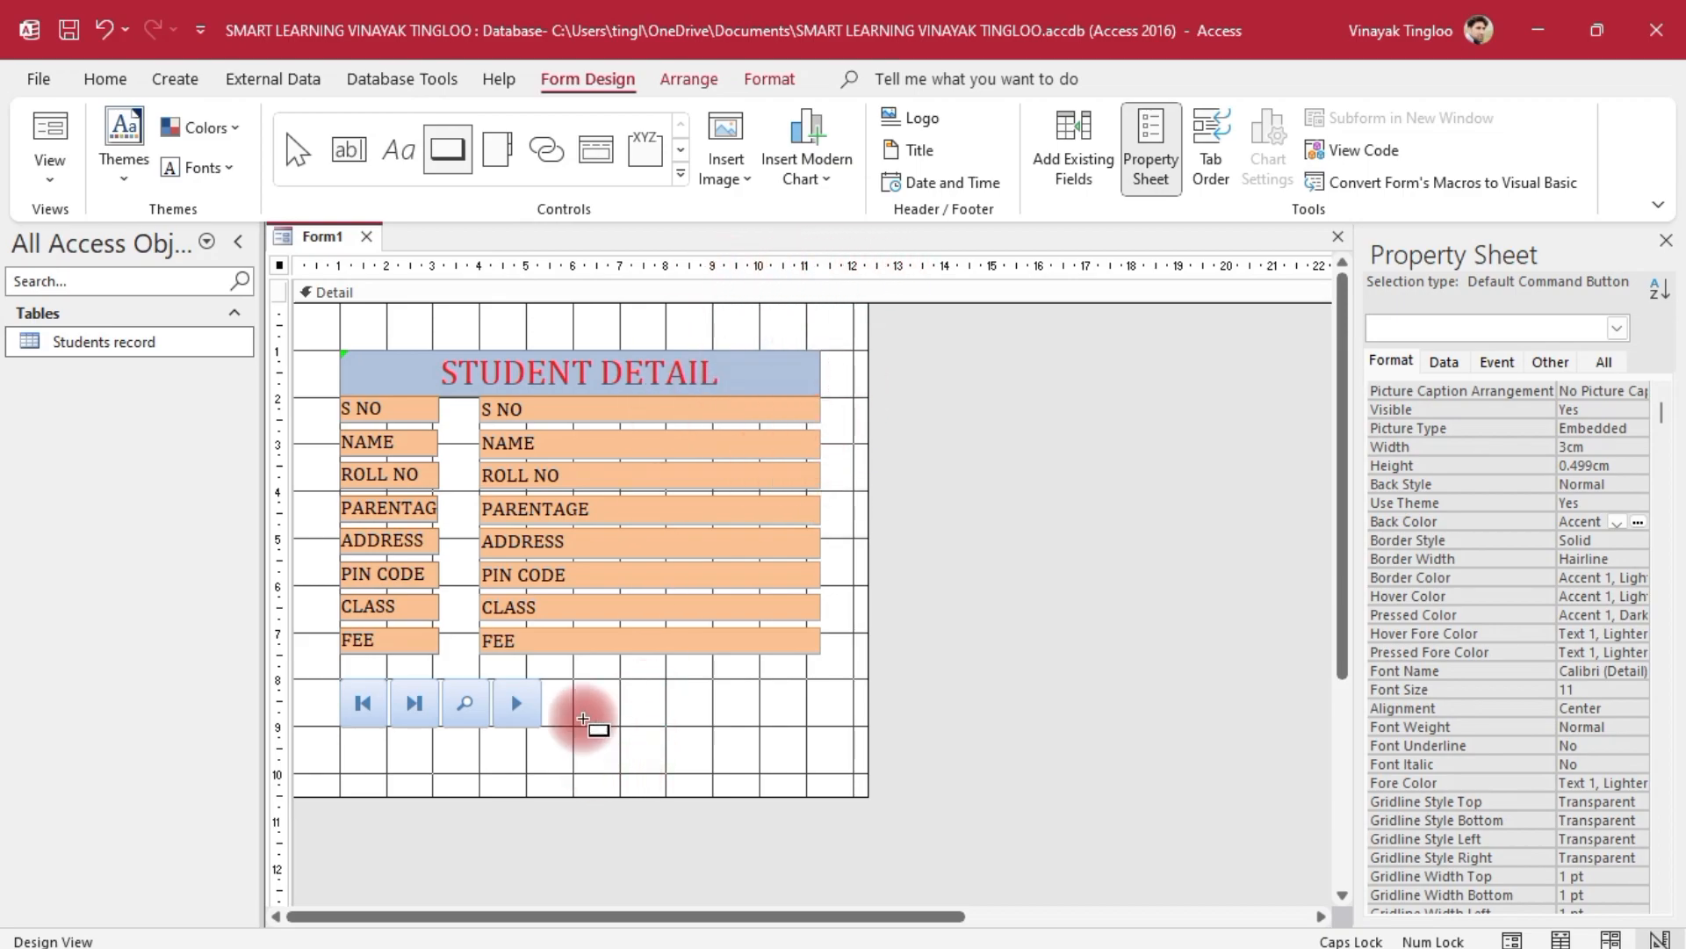
{"action": "left_click_drag", "start_coordinate": [558, 683], "coordinate": [606, 731]}
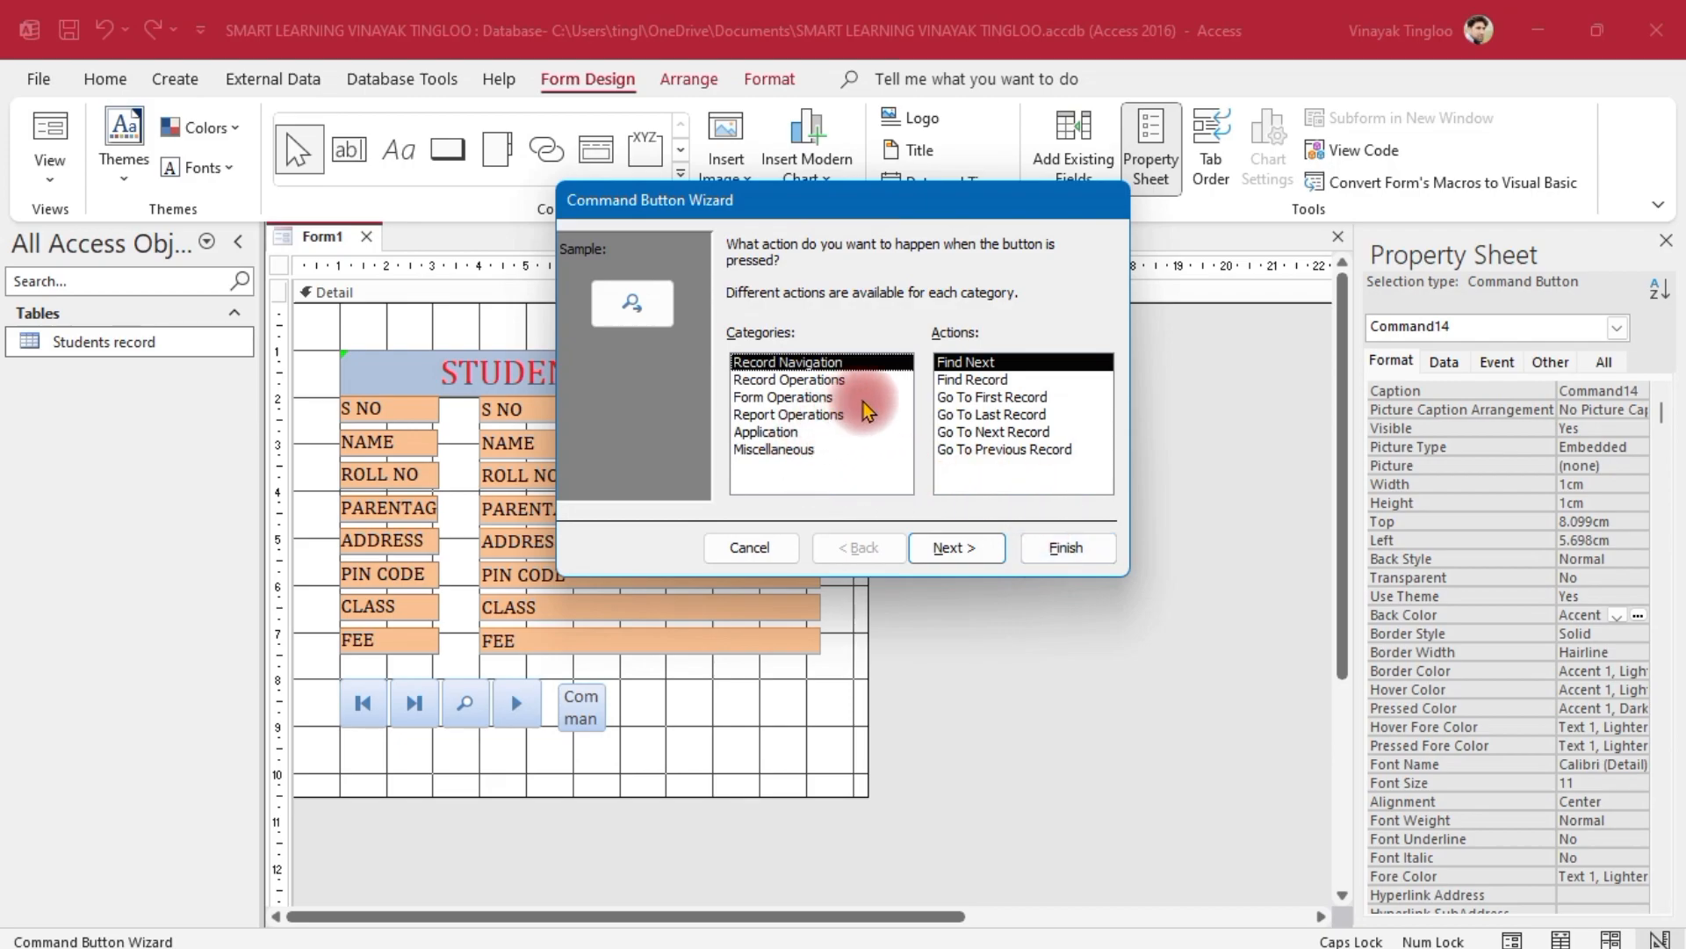
Make the fifth button Go To Previous Record with the left-arrow picture, aligned in the navigation row
{"action": "left_click", "coordinate": [989, 452]}
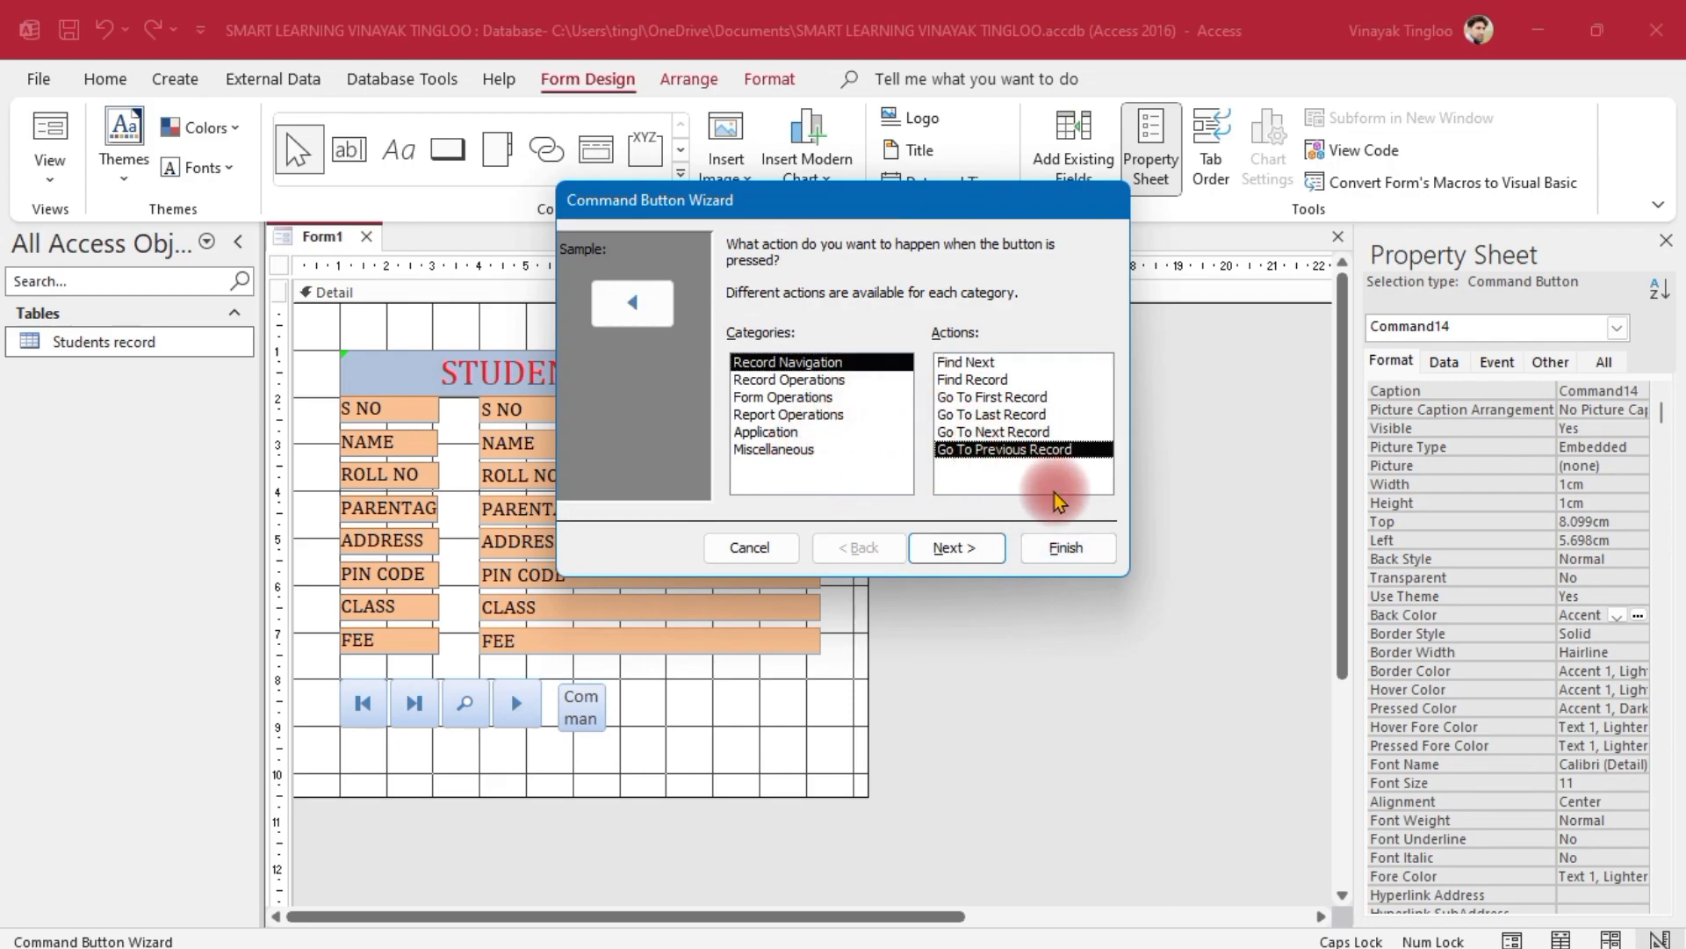
{"action": "left_click", "coordinate": [953, 548]}
{"action": "left_click", "coordinate": [955, 547]}
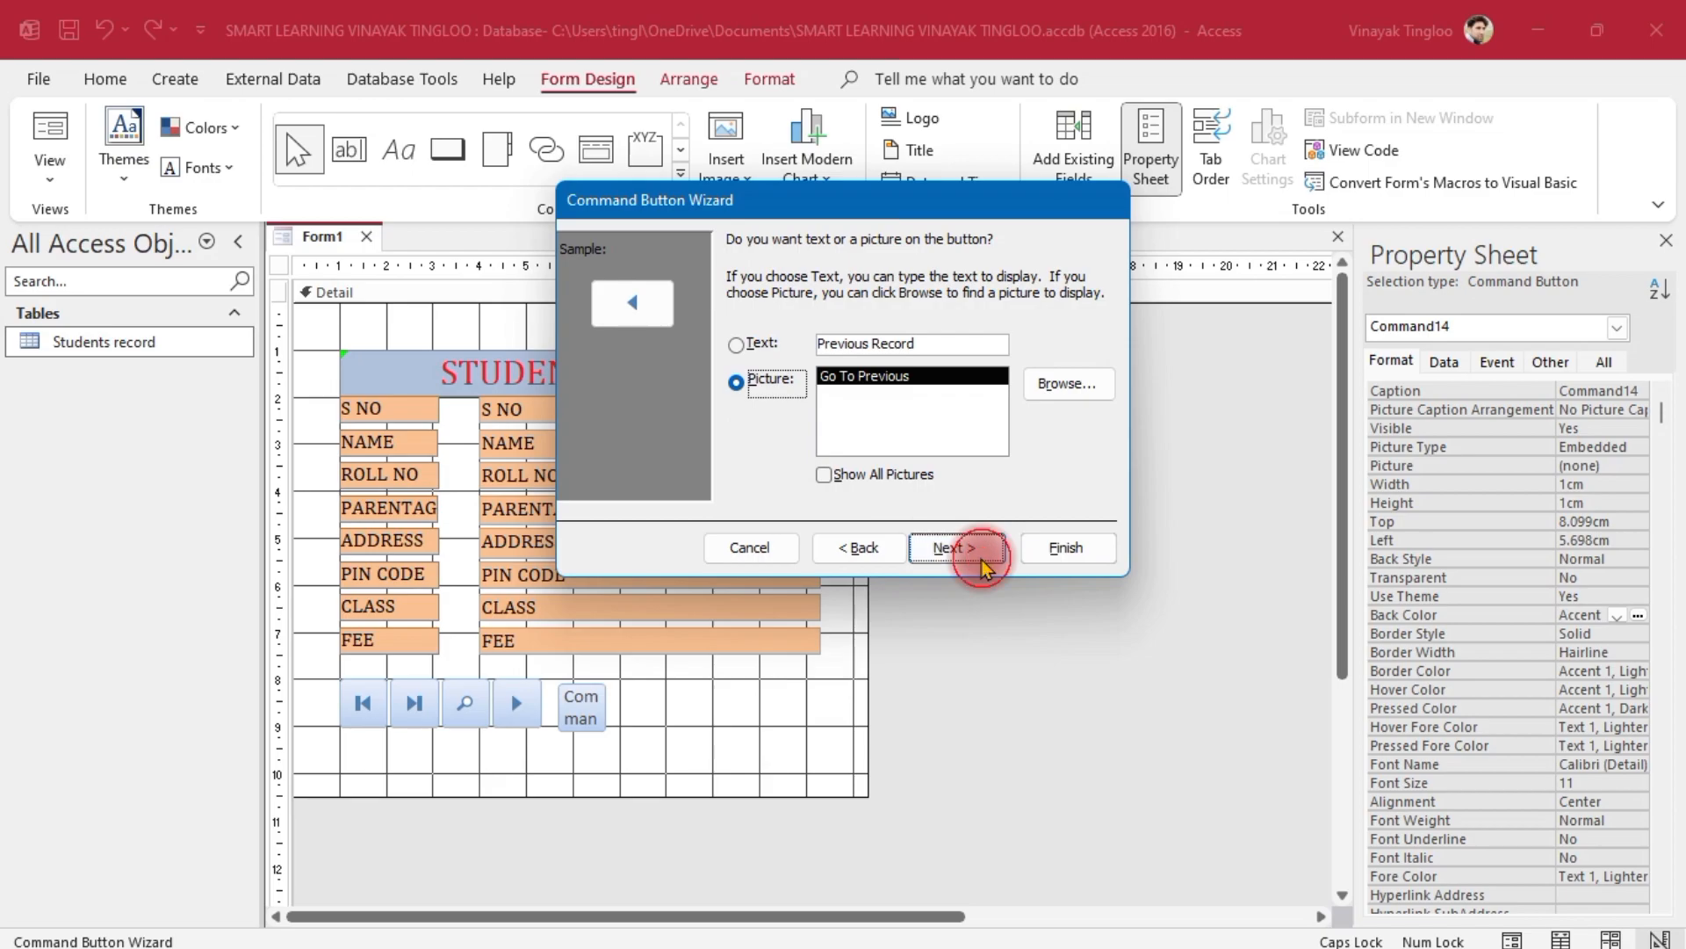
{"action": "left_click", "coordinate": [1063, 547]}
{"action": "left_click", "coordinate": [704, 715]}
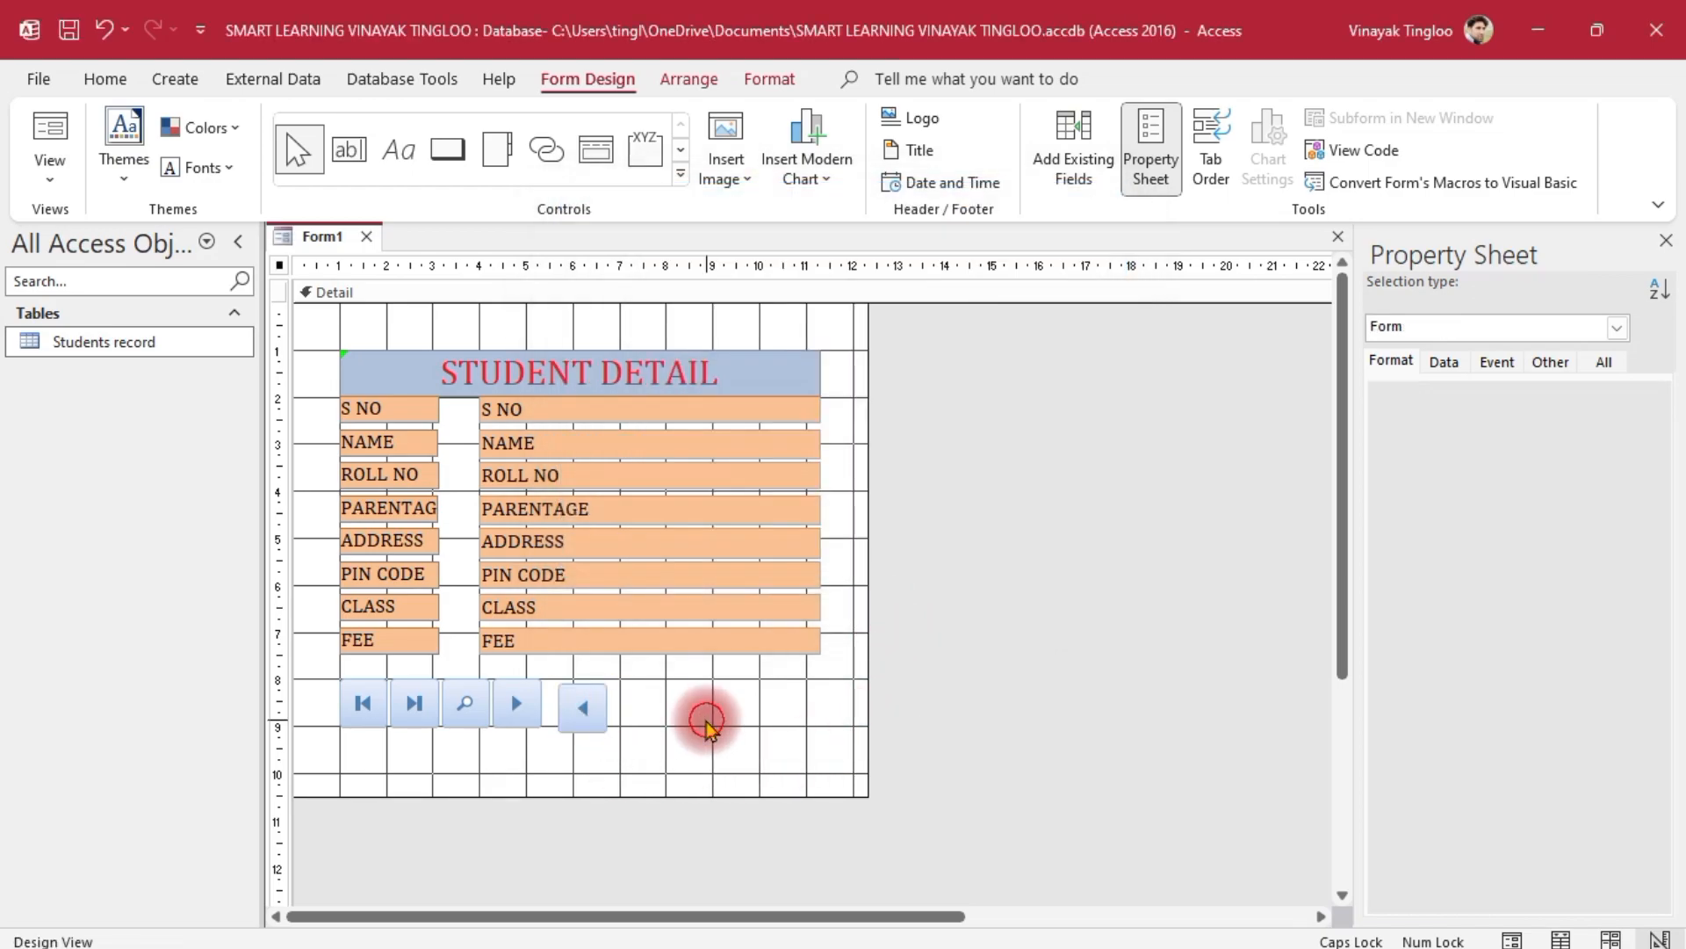
{"action": "left_click", "coordinate": [583, 708]}
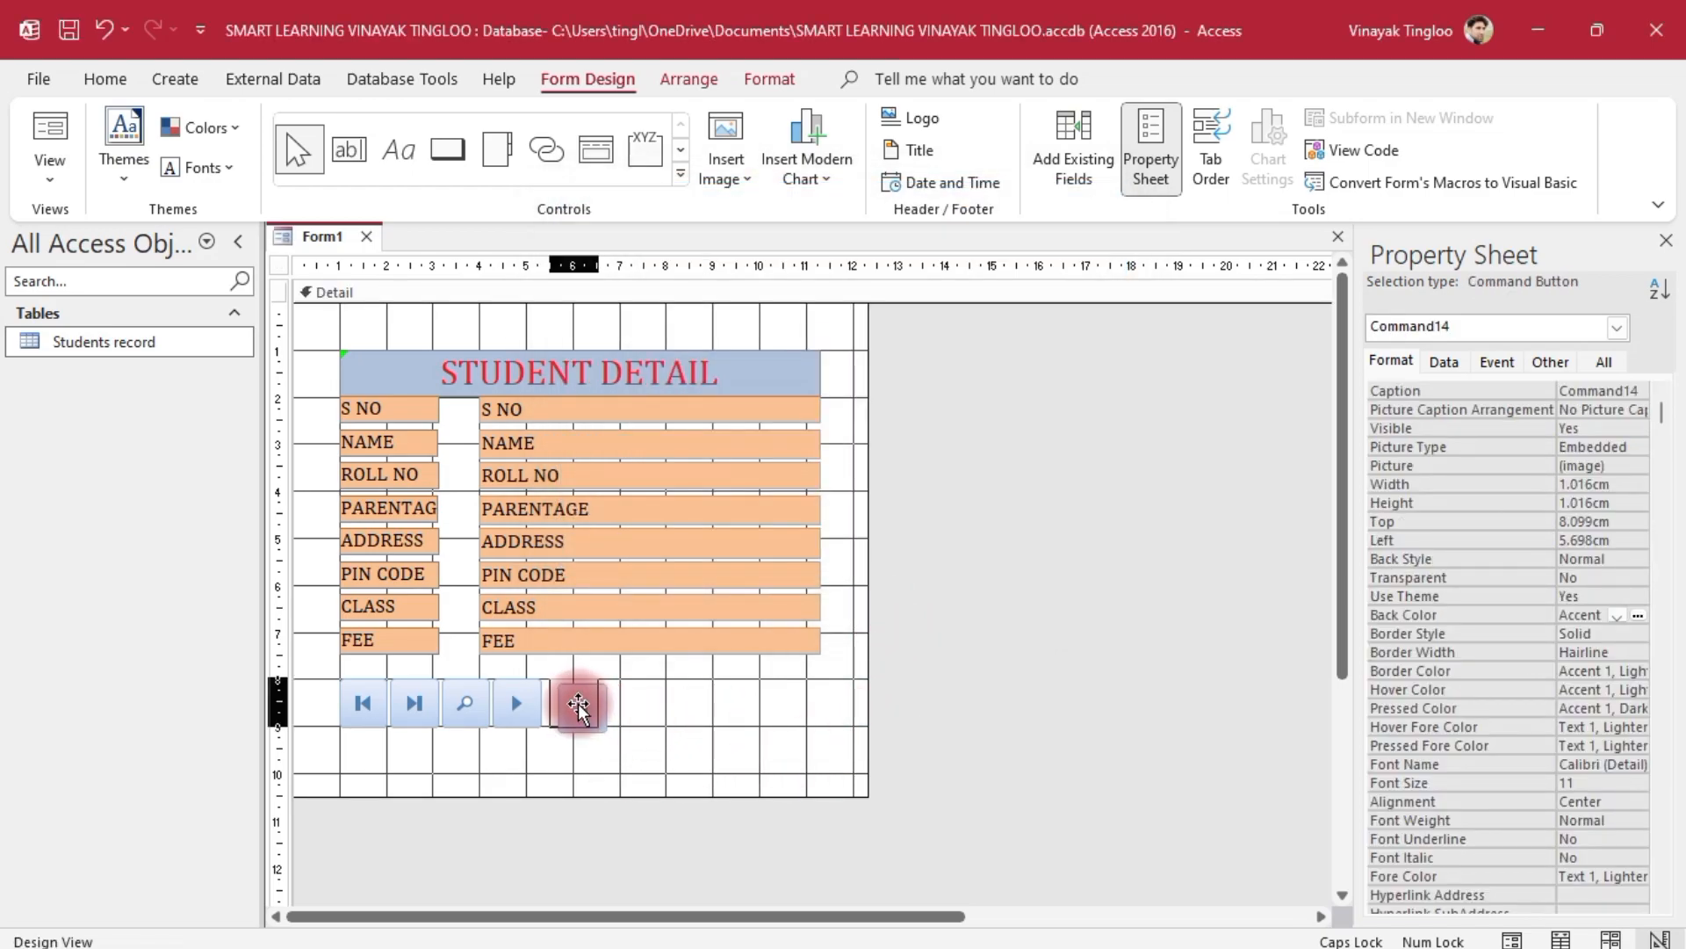
{"action": "left_click", "coordinate": [736, 743]}
{"action": "left_click", "coordinate": [717, 765]}
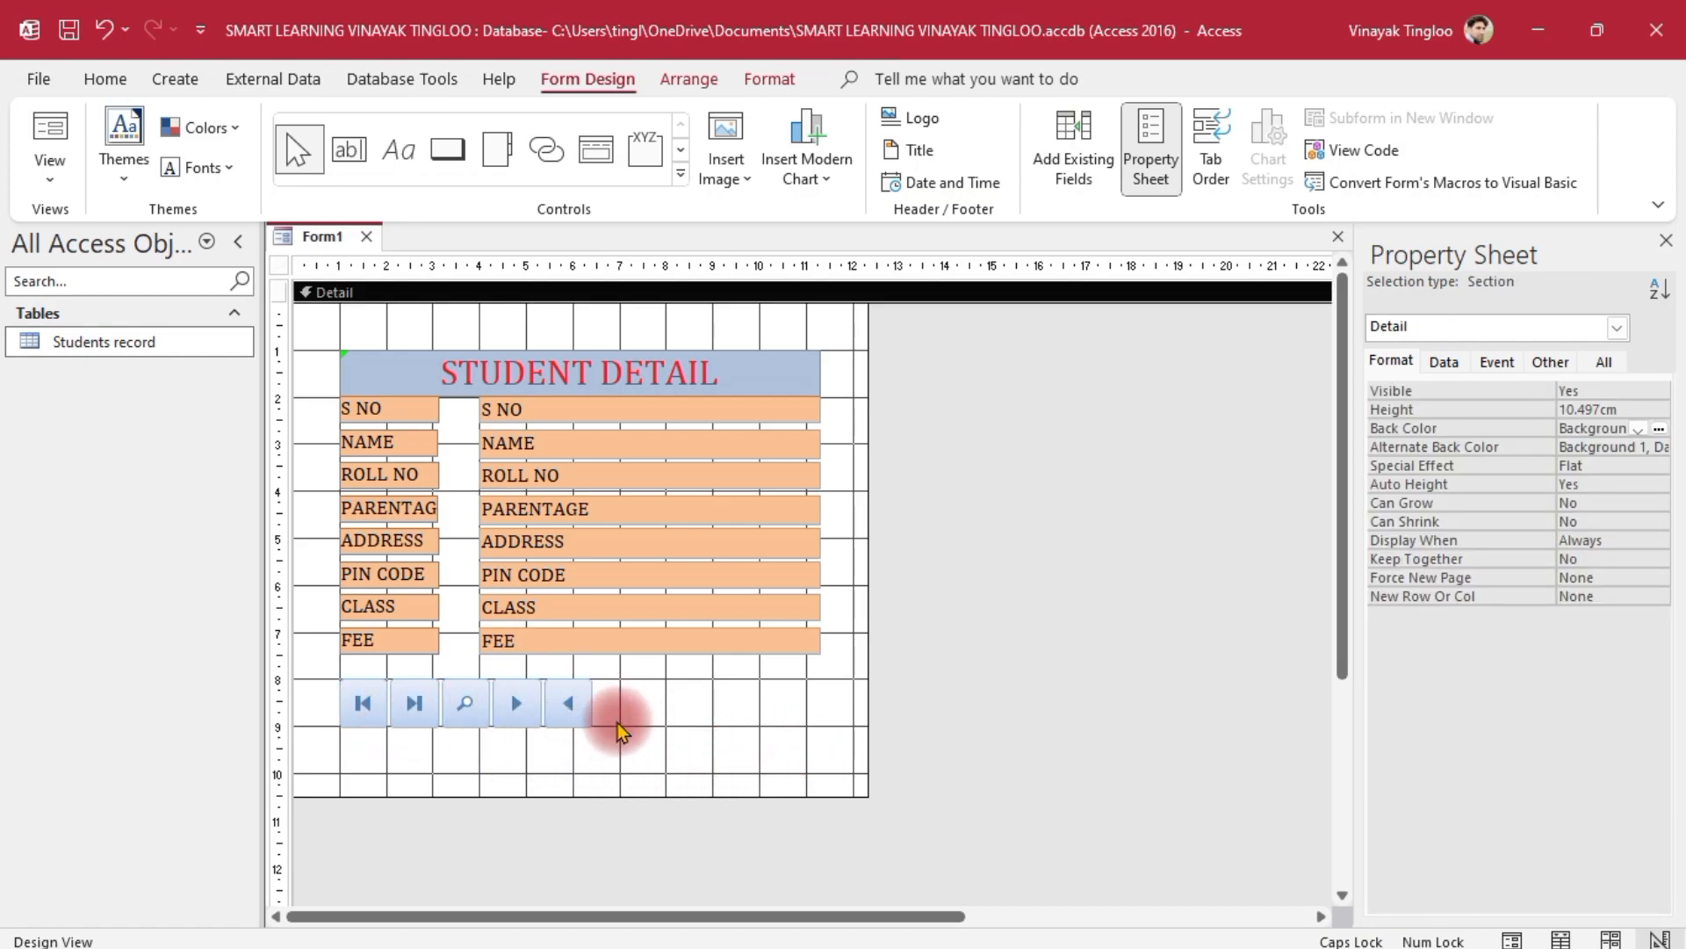
{"action": "left_click", "coordinate": [573, 712]}
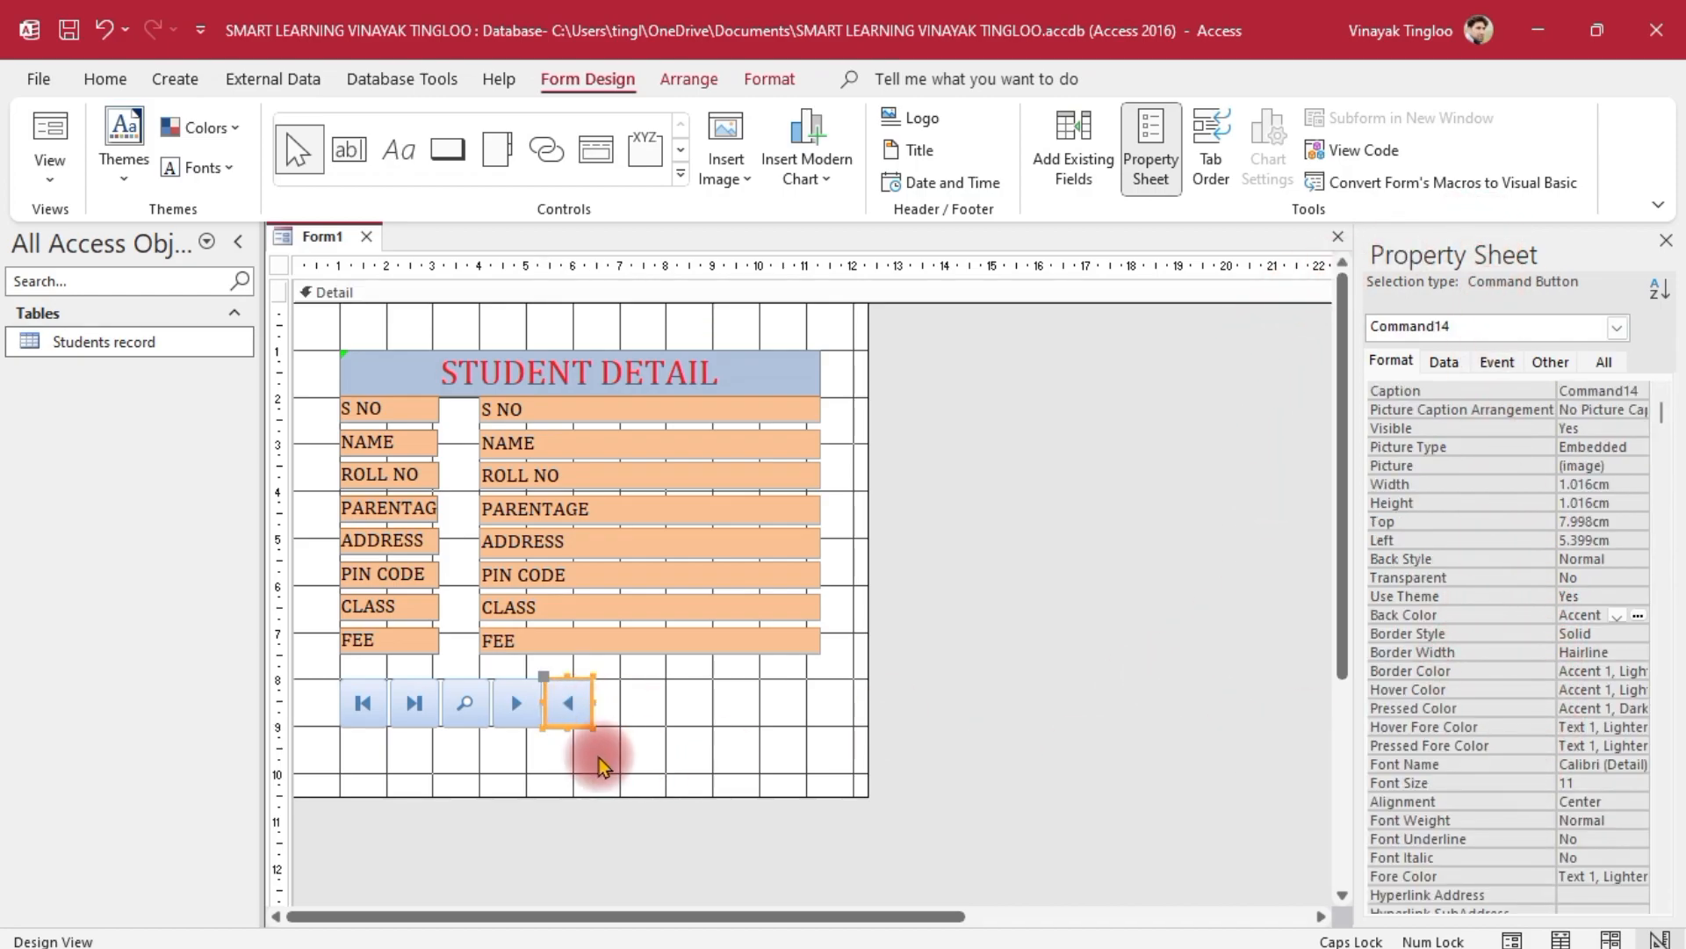
{"action": "left_click", "coordinate": [633, 753]}
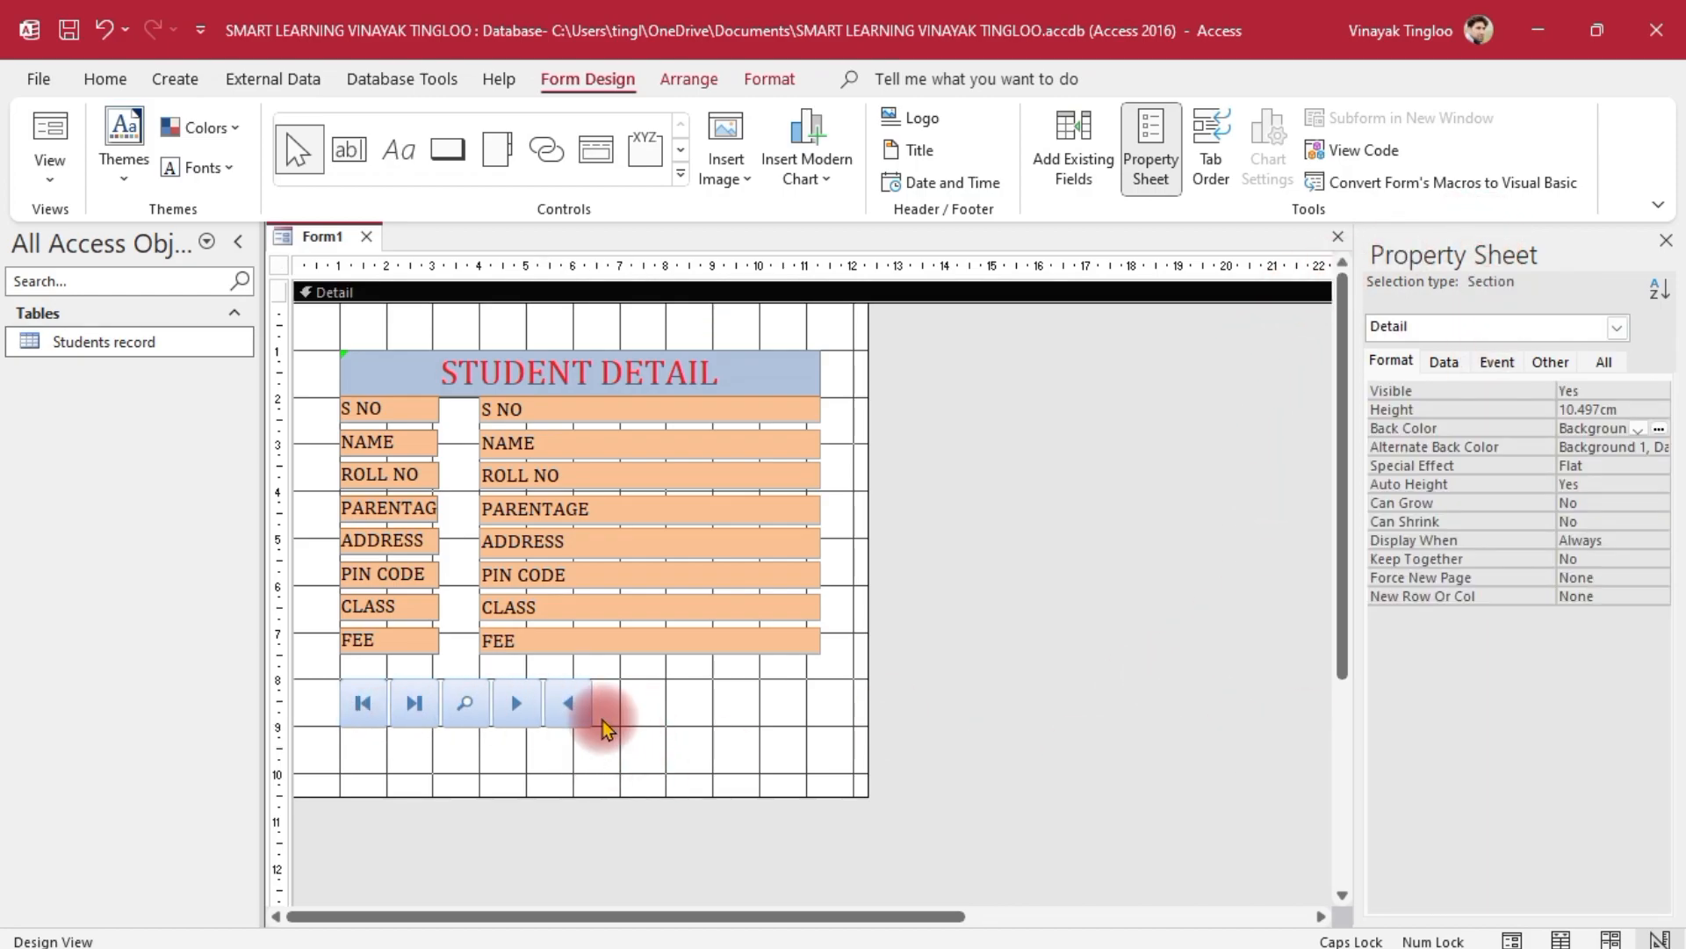
{"action": "left_click", "coordinate": [448, 151]}
Draw a sixth button after the previous-record arrow as a Find Record button with its default picture
{"action": "mouse_move", "coordinate": [606, 678]}
{"action": "left_mouse_down"}
{"action": "mouse_move", "coordinate": [632, 734]}
{"action": "mouse_move", "coordinate": [659, 722]}
{"action": "left_mouse_up"}
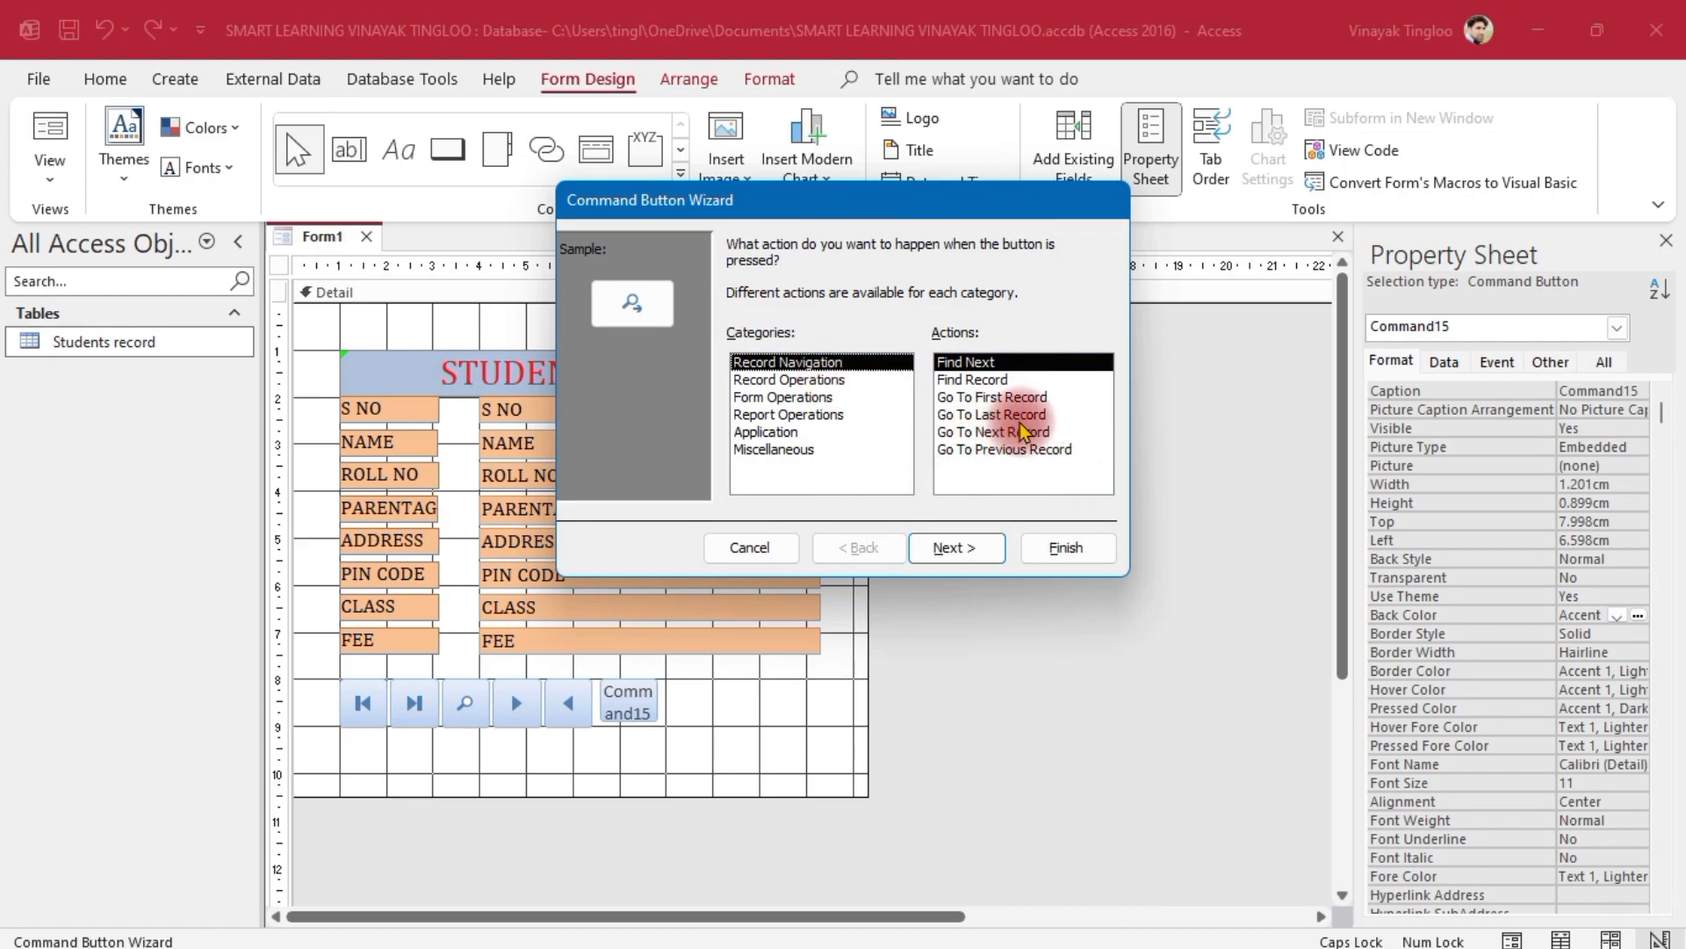
{"action": "left_click", "coordinate": [972, 379]}
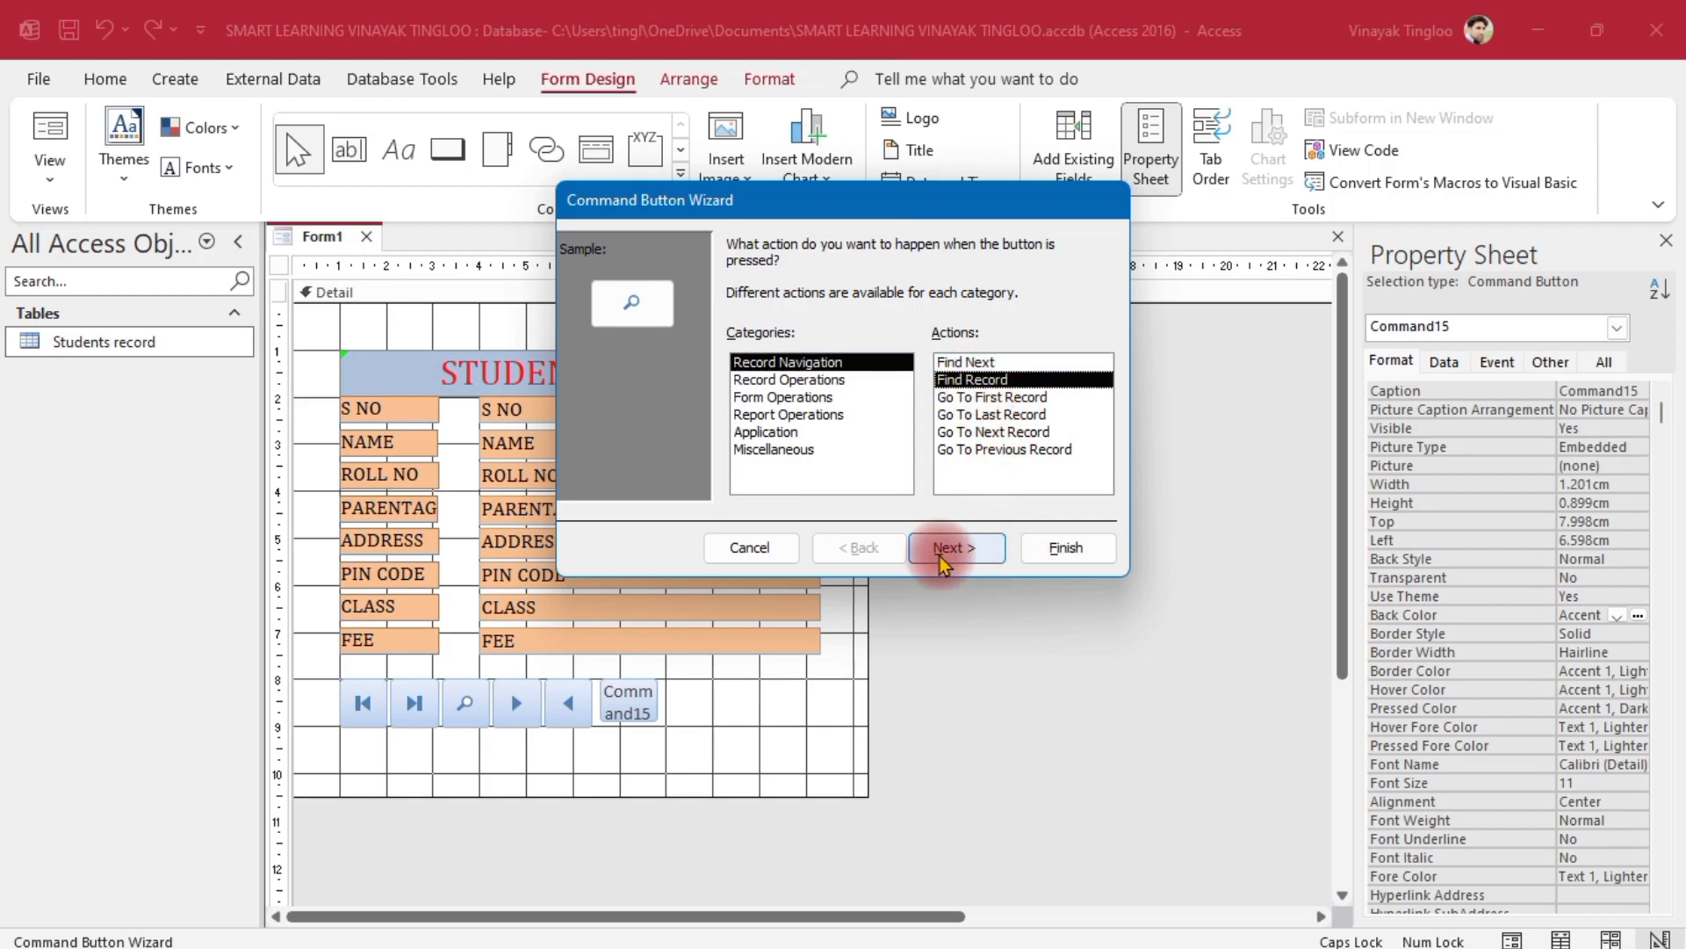
{"action": "left_click", "coordinate": [957, 551]}
{"action": "left_click", "coordinate": [1042, 542]}
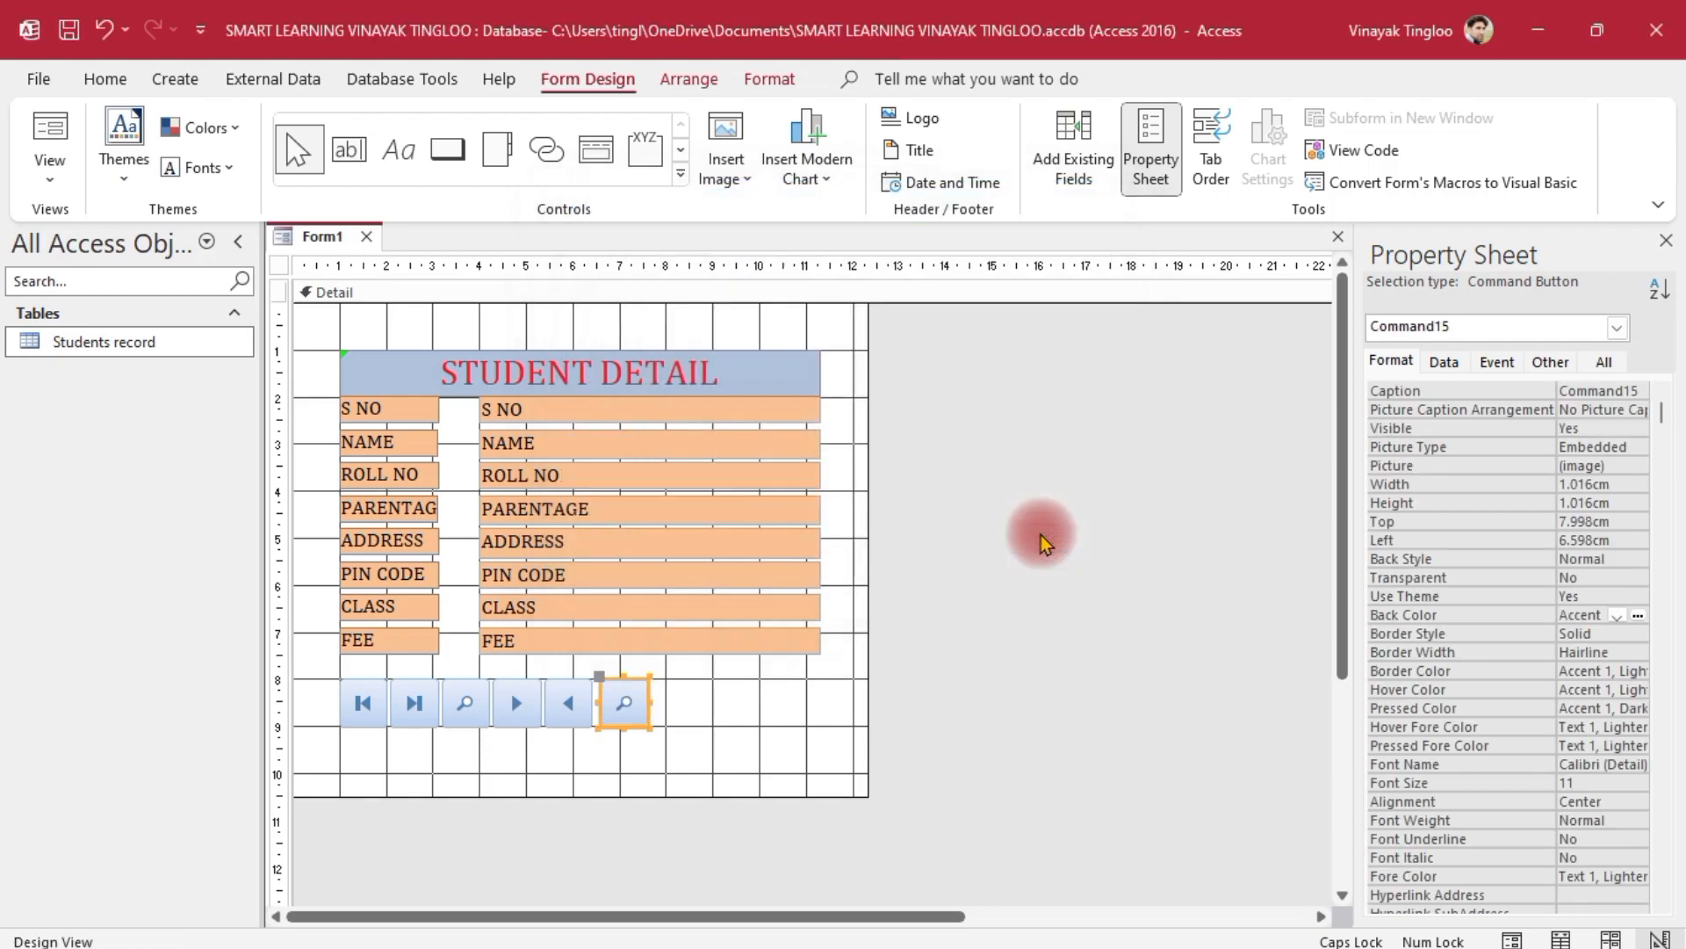
{"action": "left_click", "coordinate": [758, 726]}
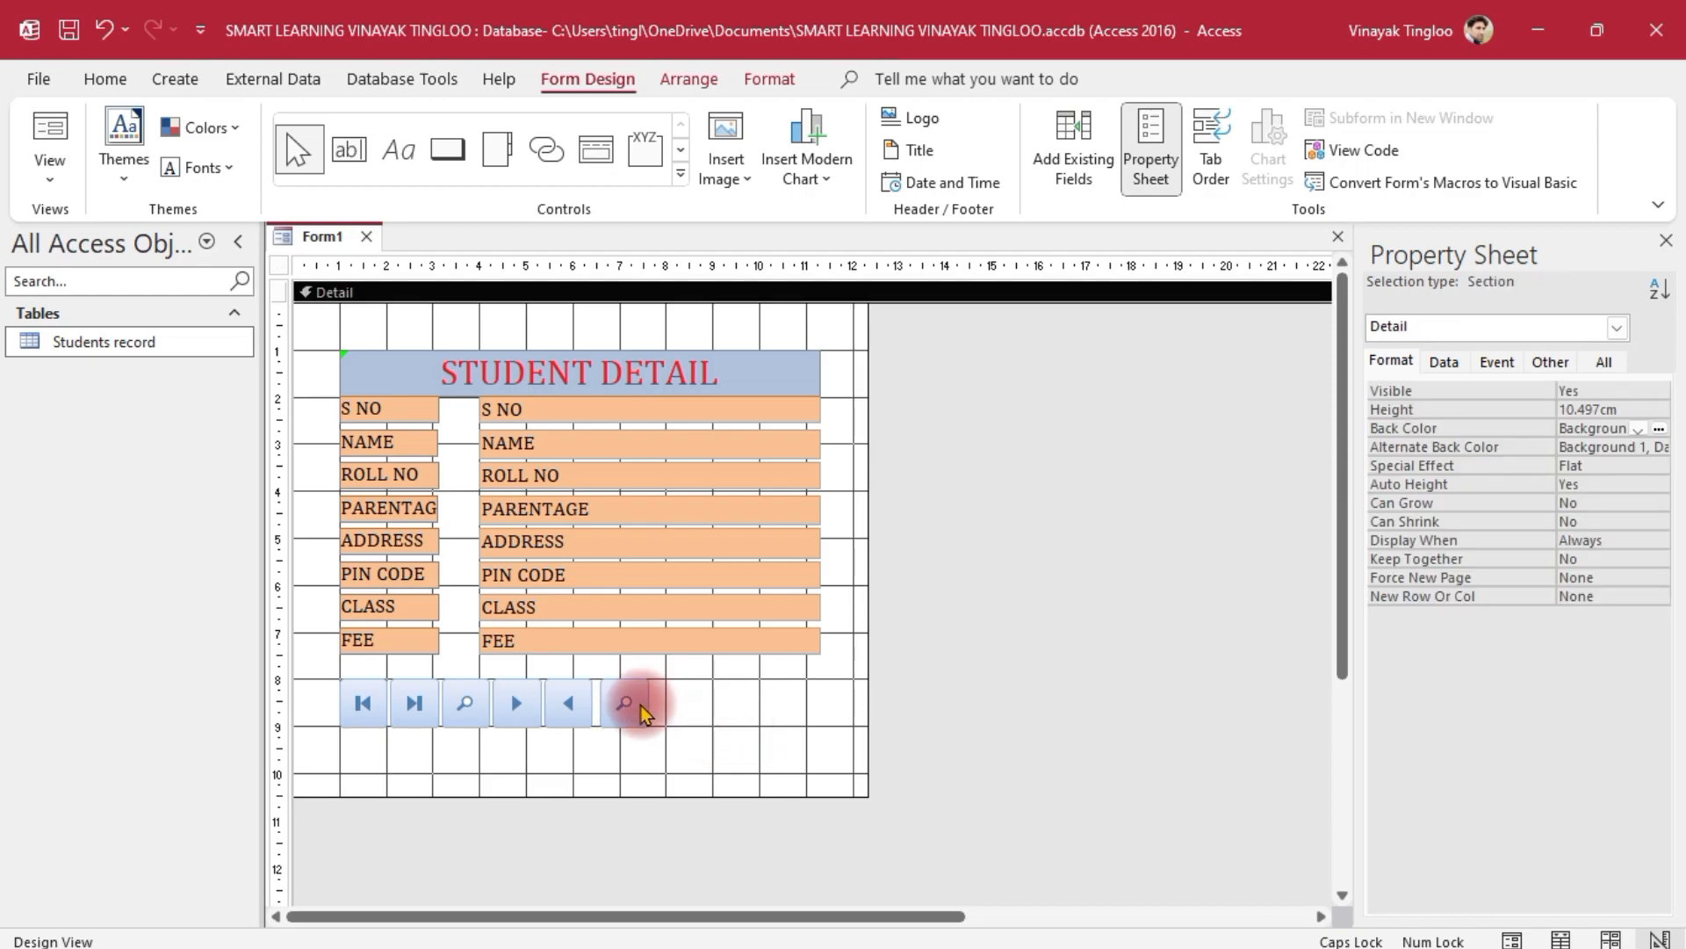
{"action": "left_click", "coordinate": [638, 706]}
{"action": "left_click", "coordinate": [754, 736]}
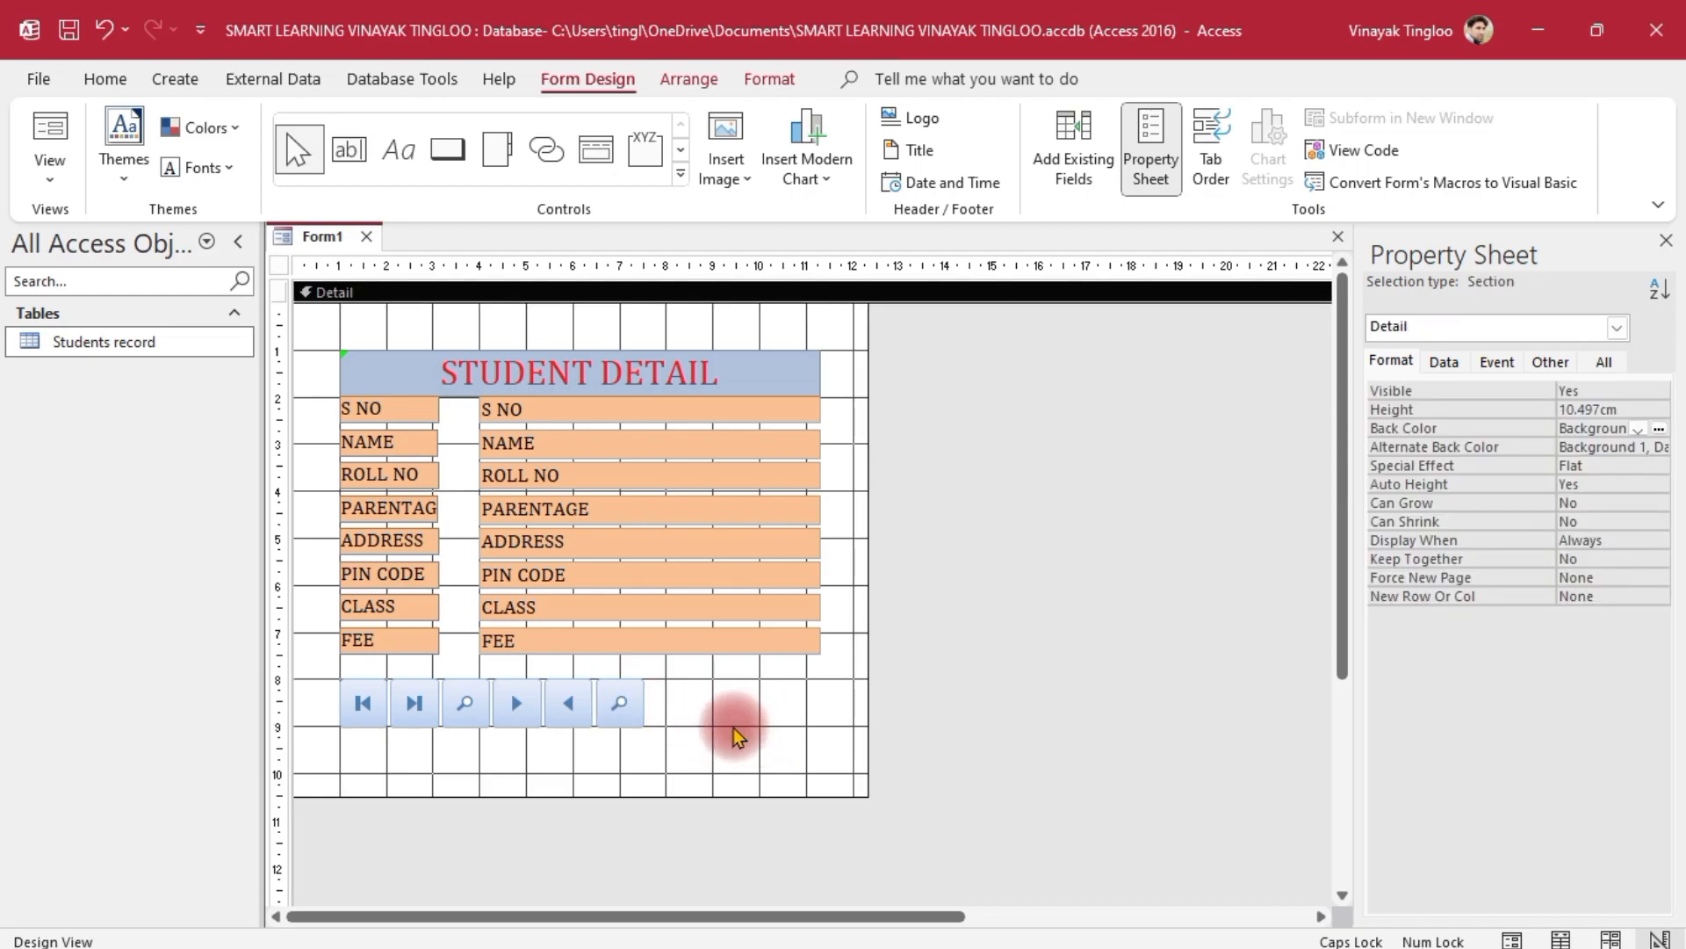
Add a Record Operations > Save Record button with the disk picture under the first navigation button
{"action": "left_click", "coordinate": [443, 151]}
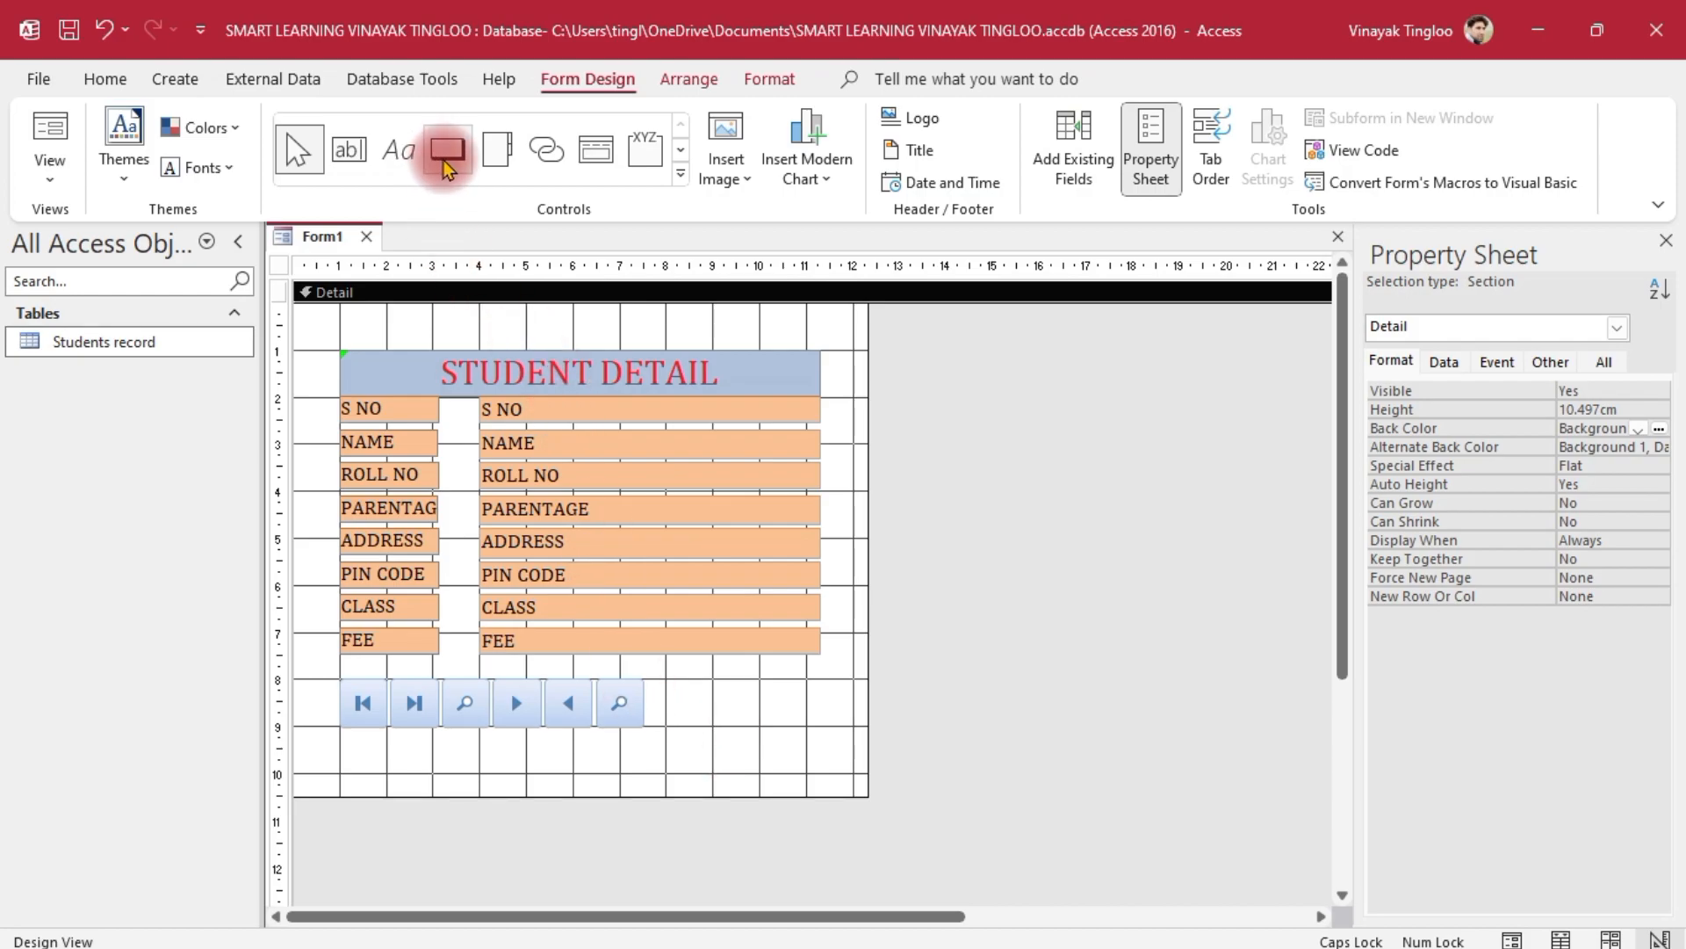
{"action": "left_click", "coordinate": [342, 745]}
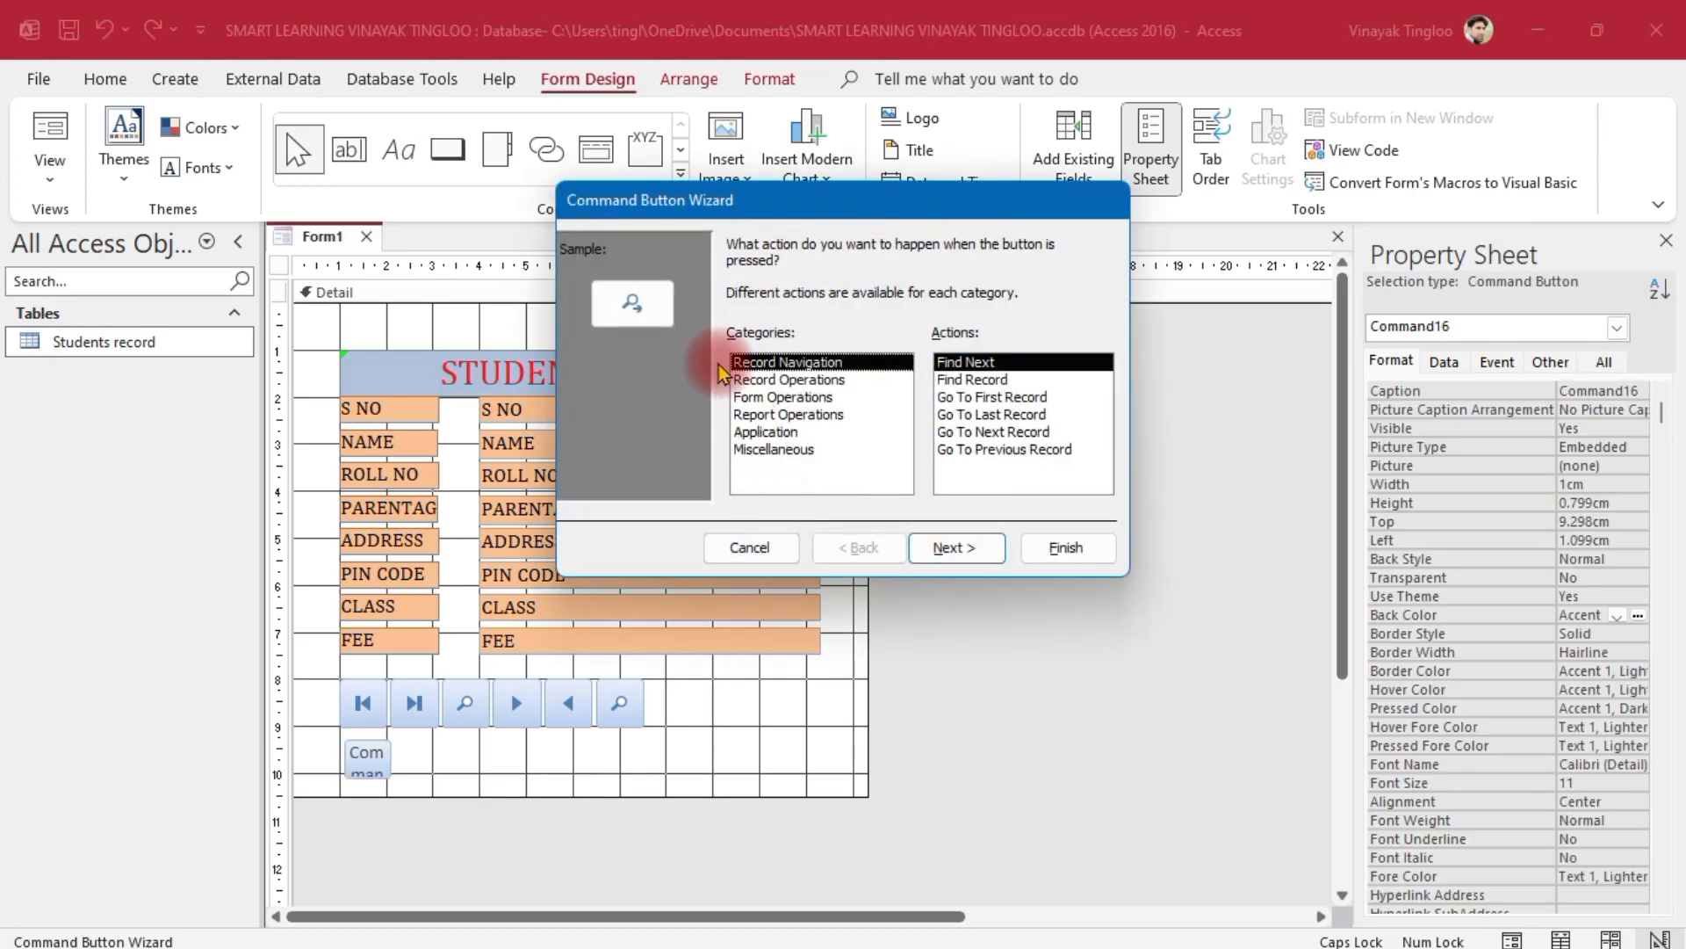
{"action": "left_click", "coordinate": [778, 381]}
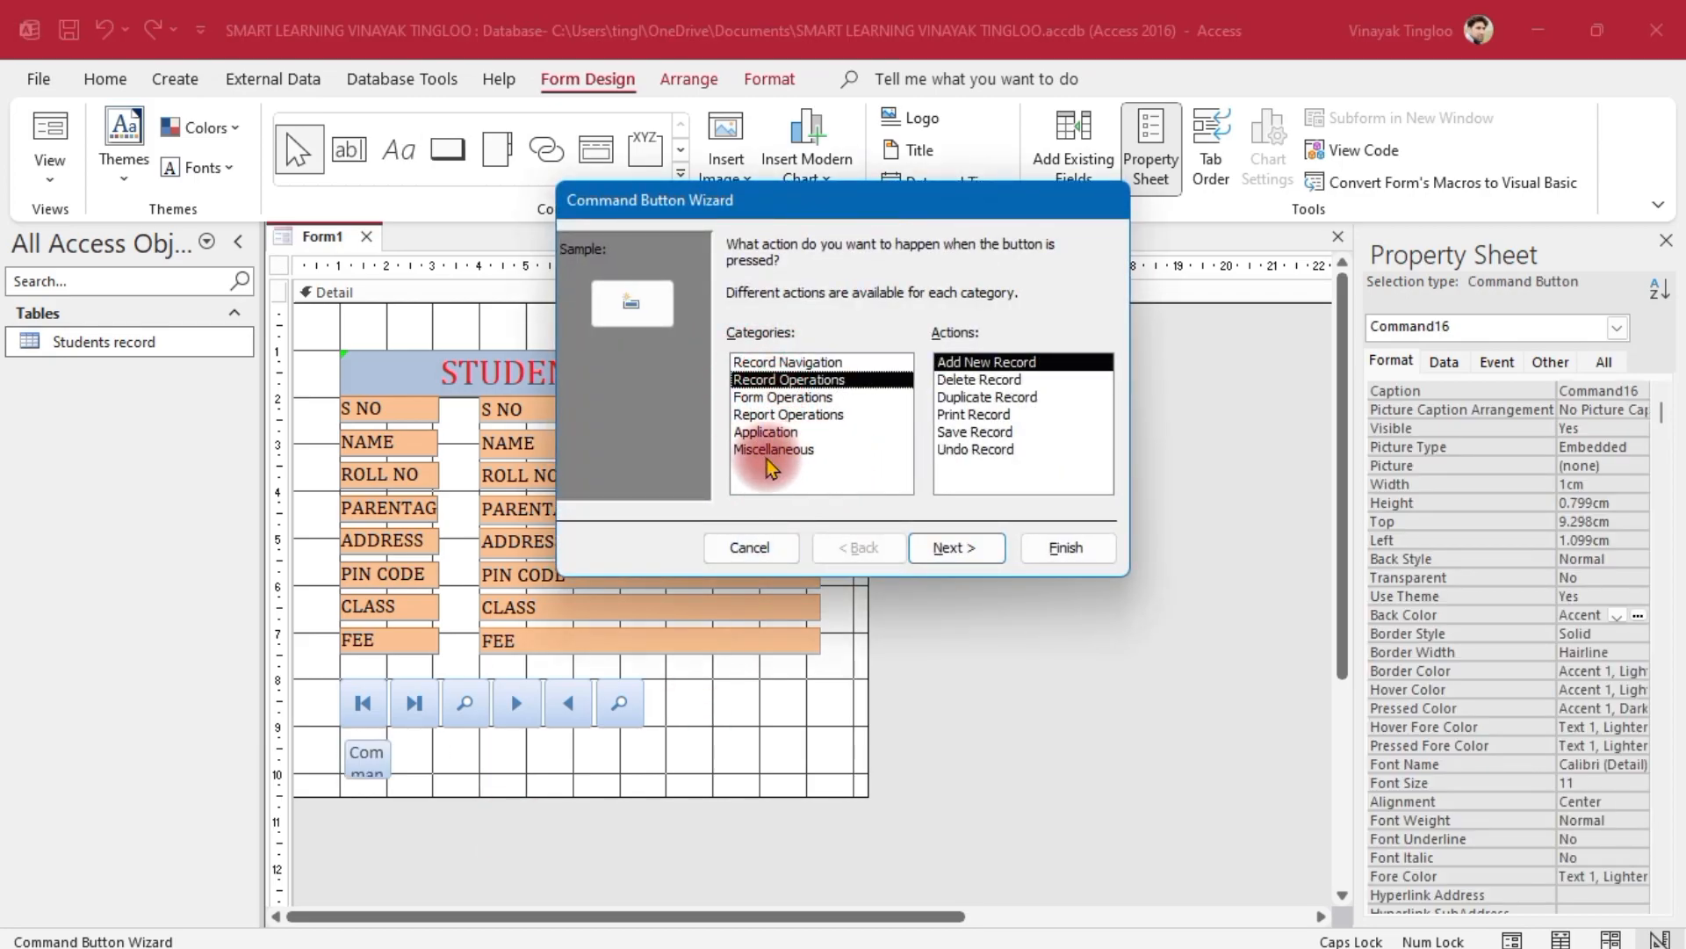
{"action": "left_click", "coordinate": [991, 432]}
{"action": "left_click", "coordinate": [665, 325]}
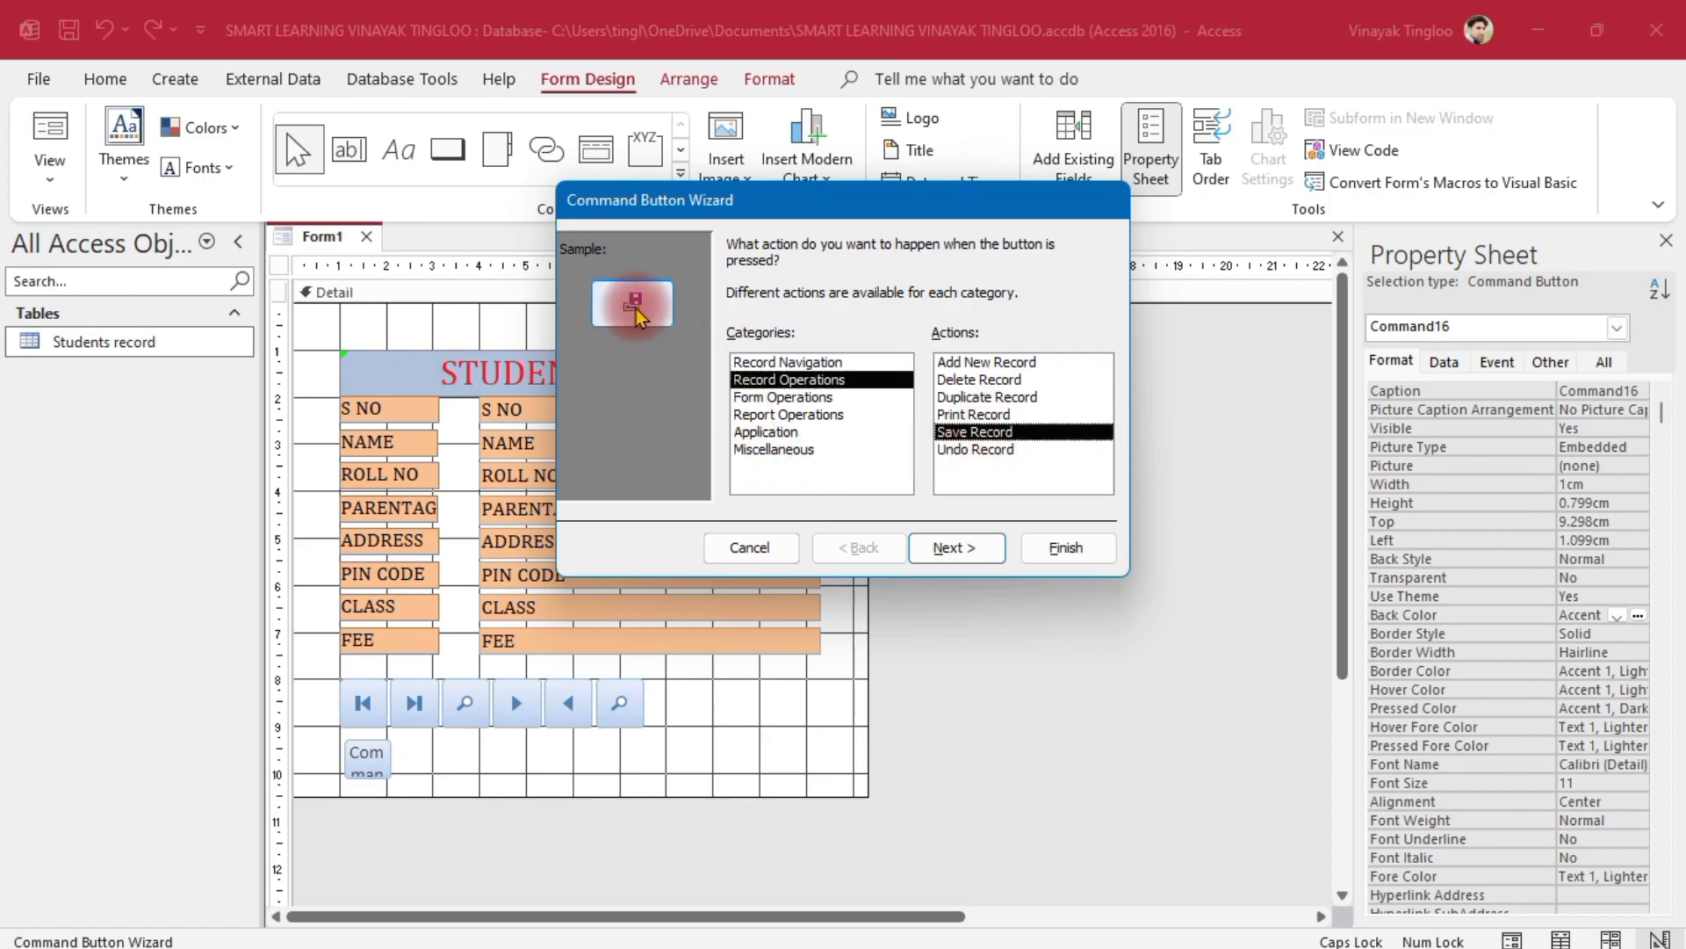
{"action": "left_click", "coordinate": [958, 547]}
{"action": "left_click", "coordinate": [954, 547]}
{"action": "left_click", "coordinate": [1066, 548]}
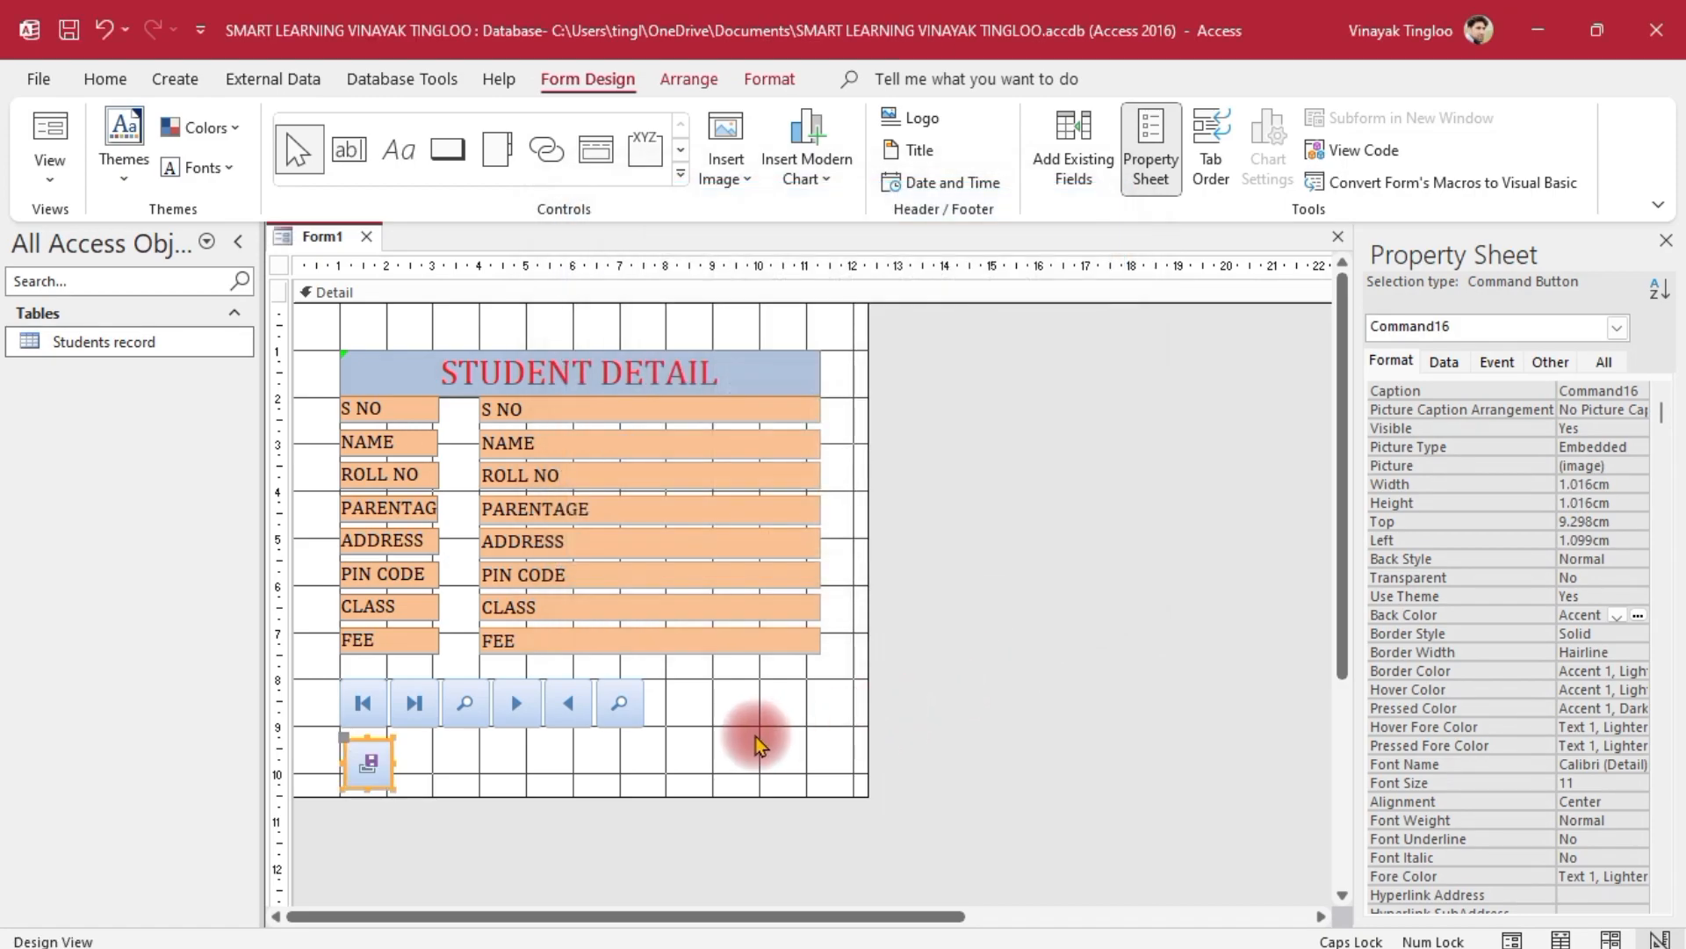
{"action": "left_click", "coordinate": [527, 768]}
{"action": "mouse_move", "coordinate": [366, 764]}
{"action": "left_mouse_down"}
{"action": "mouse_move", "coordinate": [545, 745]}
{"action": "mouse_move", "coordinate": [681, 705]}
{"action": "mouse_move", "coordinate": [534, 764]}
{"action": "mouse_move", "coordinate": [371, 762]}
{"action": "left_mouse_up"}
{"action": "left_click", "coordinate": [715, 708]}
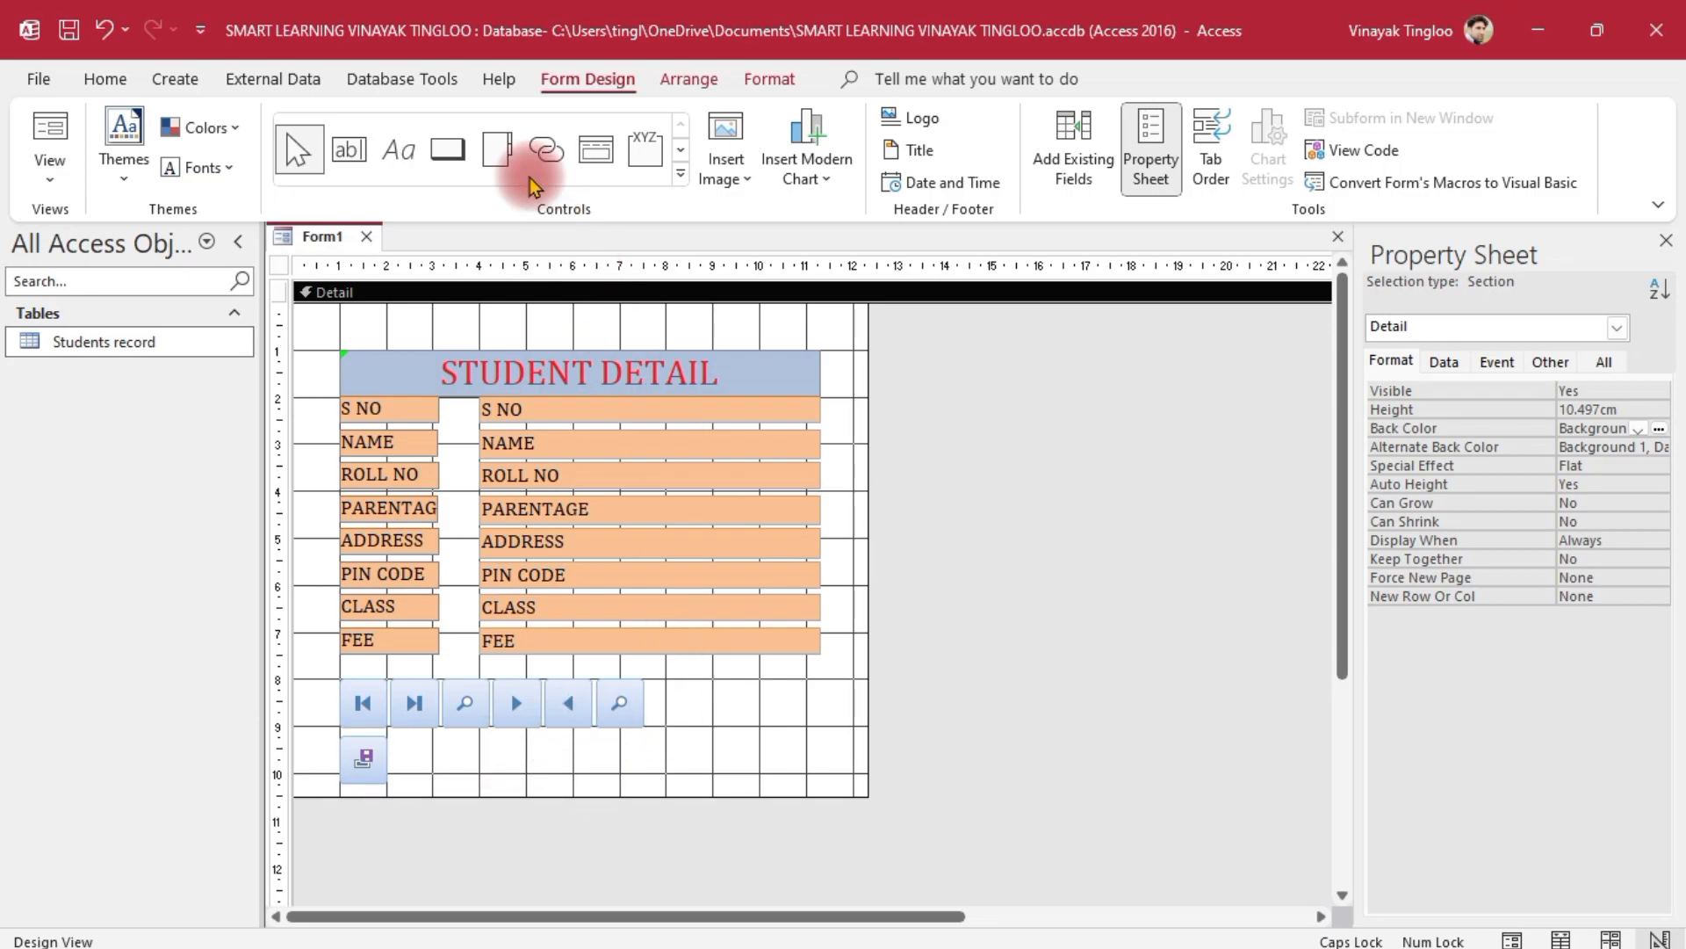
Add a Record Operations > Delete Record button with the trash-can picture beside the save button
{"action": "left_click", "coordinate": [434, 163]}
{"action": "left_click_drag", "start_coordinate": [397, 740], "coordinate": [445, 781]}
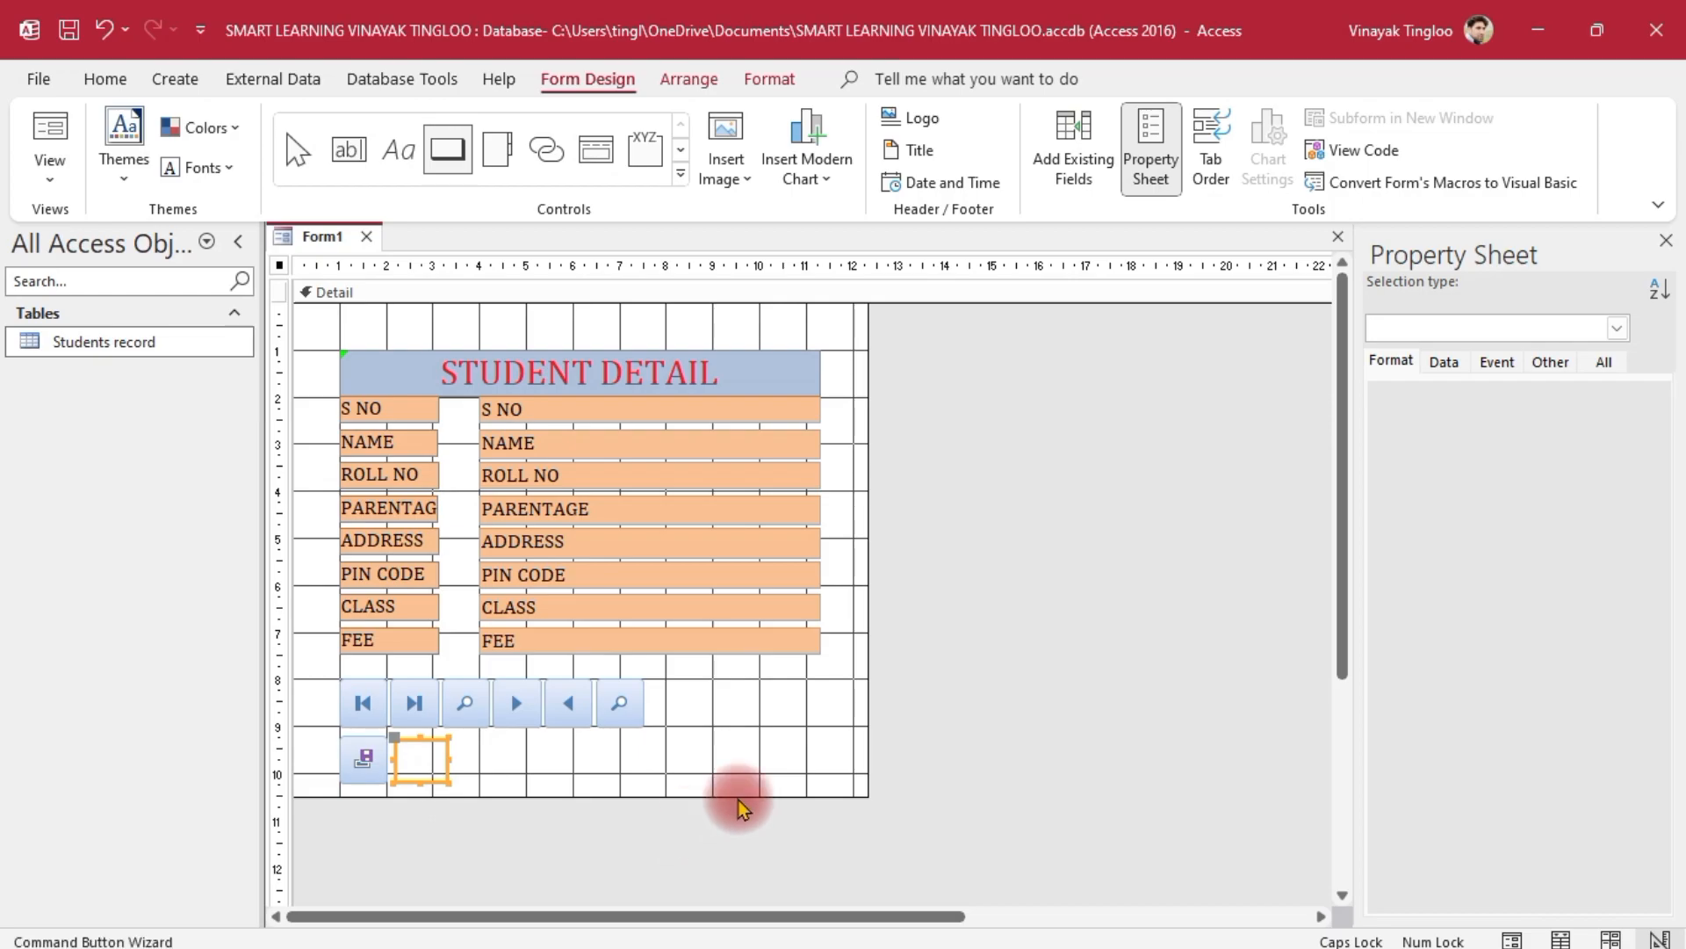
{"action": "left_click", "coordinate": [795, 379]}
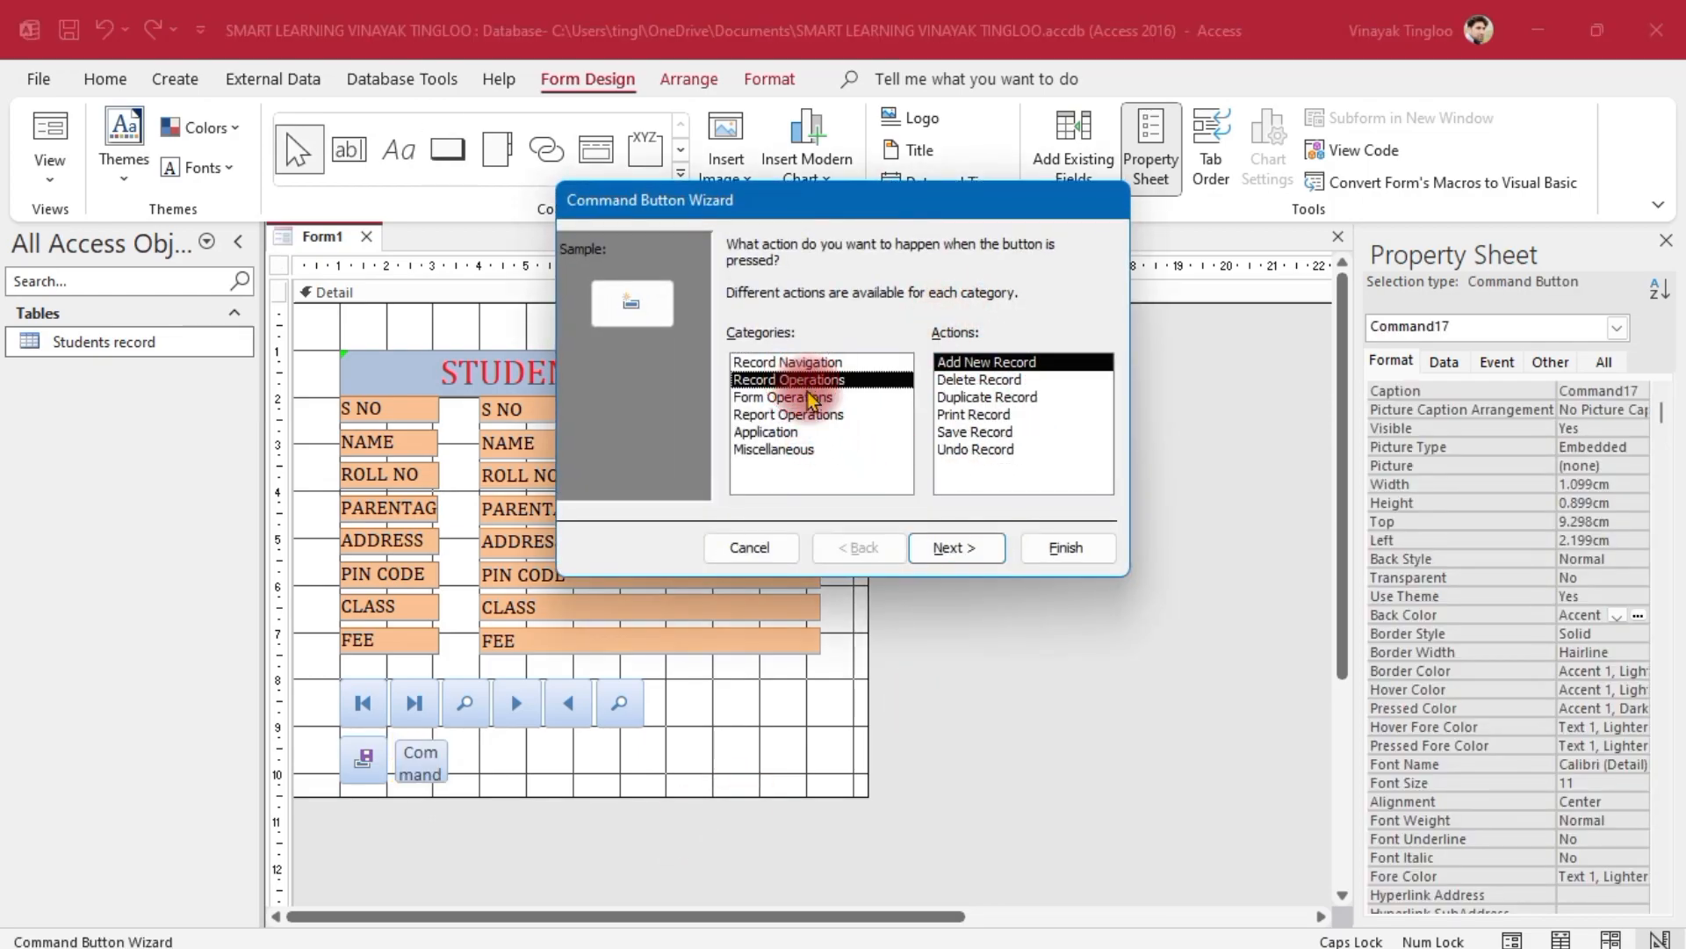
{"action": "left_click", "coordinate": [997, 379]}
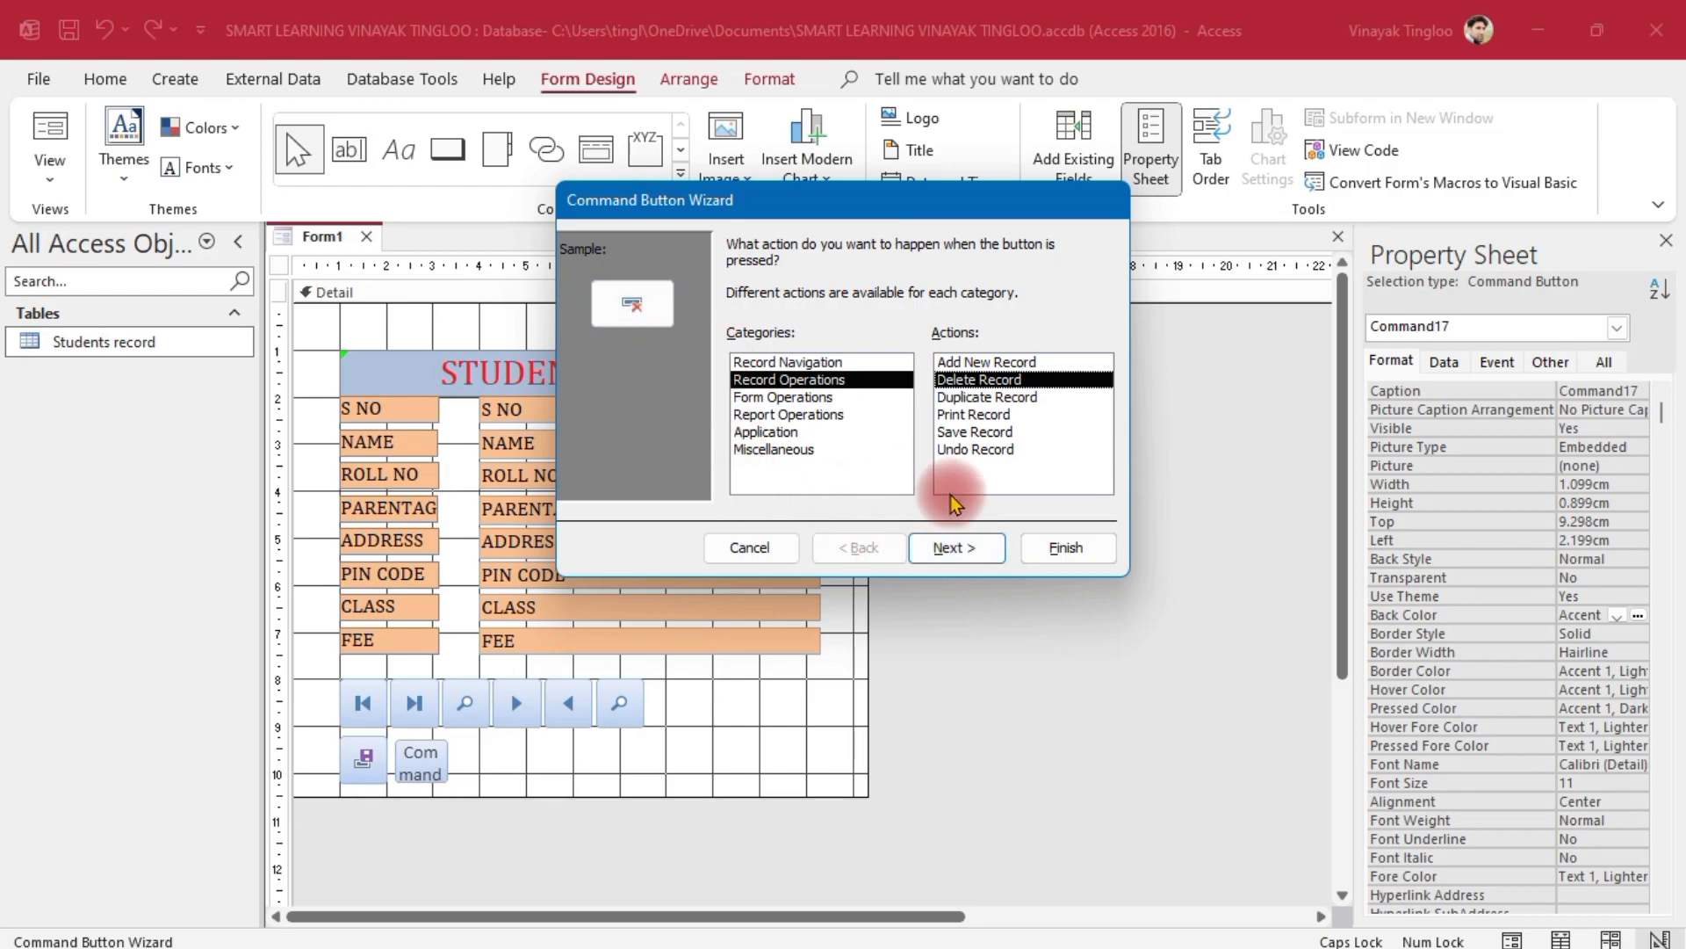
{"action": "left_click", "coordinate": [959, 548]}
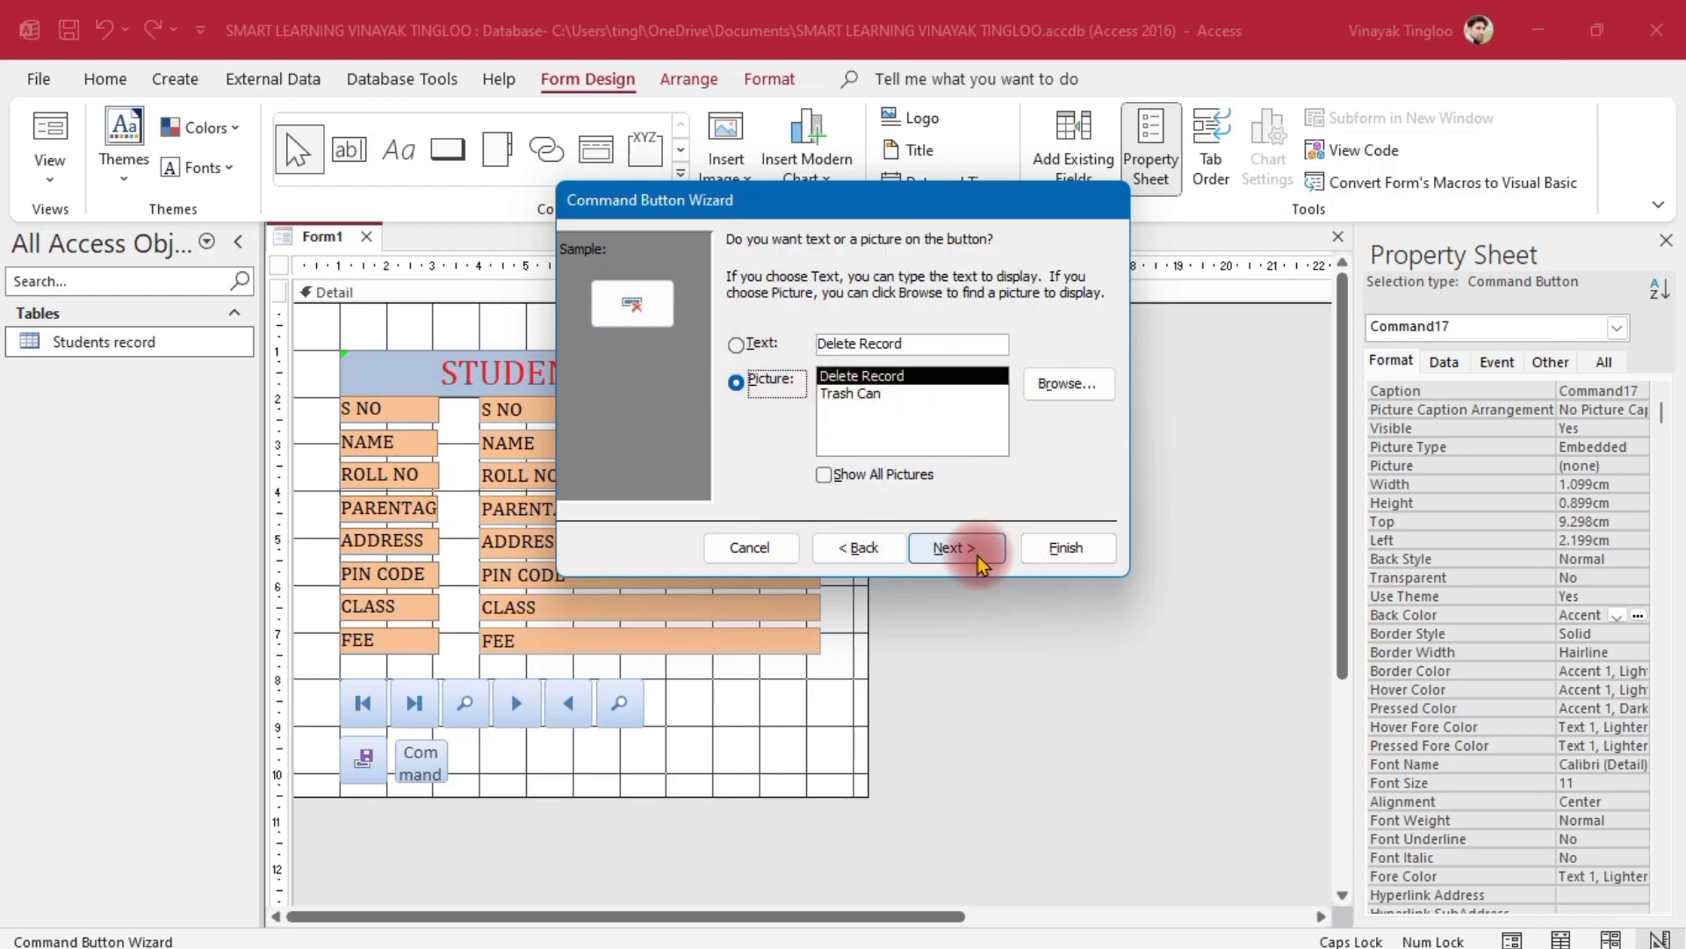
{"action": "left_click", "coordinate": [977, 561]}
{"action": "left_click", "coordinate": [1089, 551]}
{"action": "left_click", "coordinate": [592, 788]}
{"action": "left_click", "coordinate": [420, 752]}
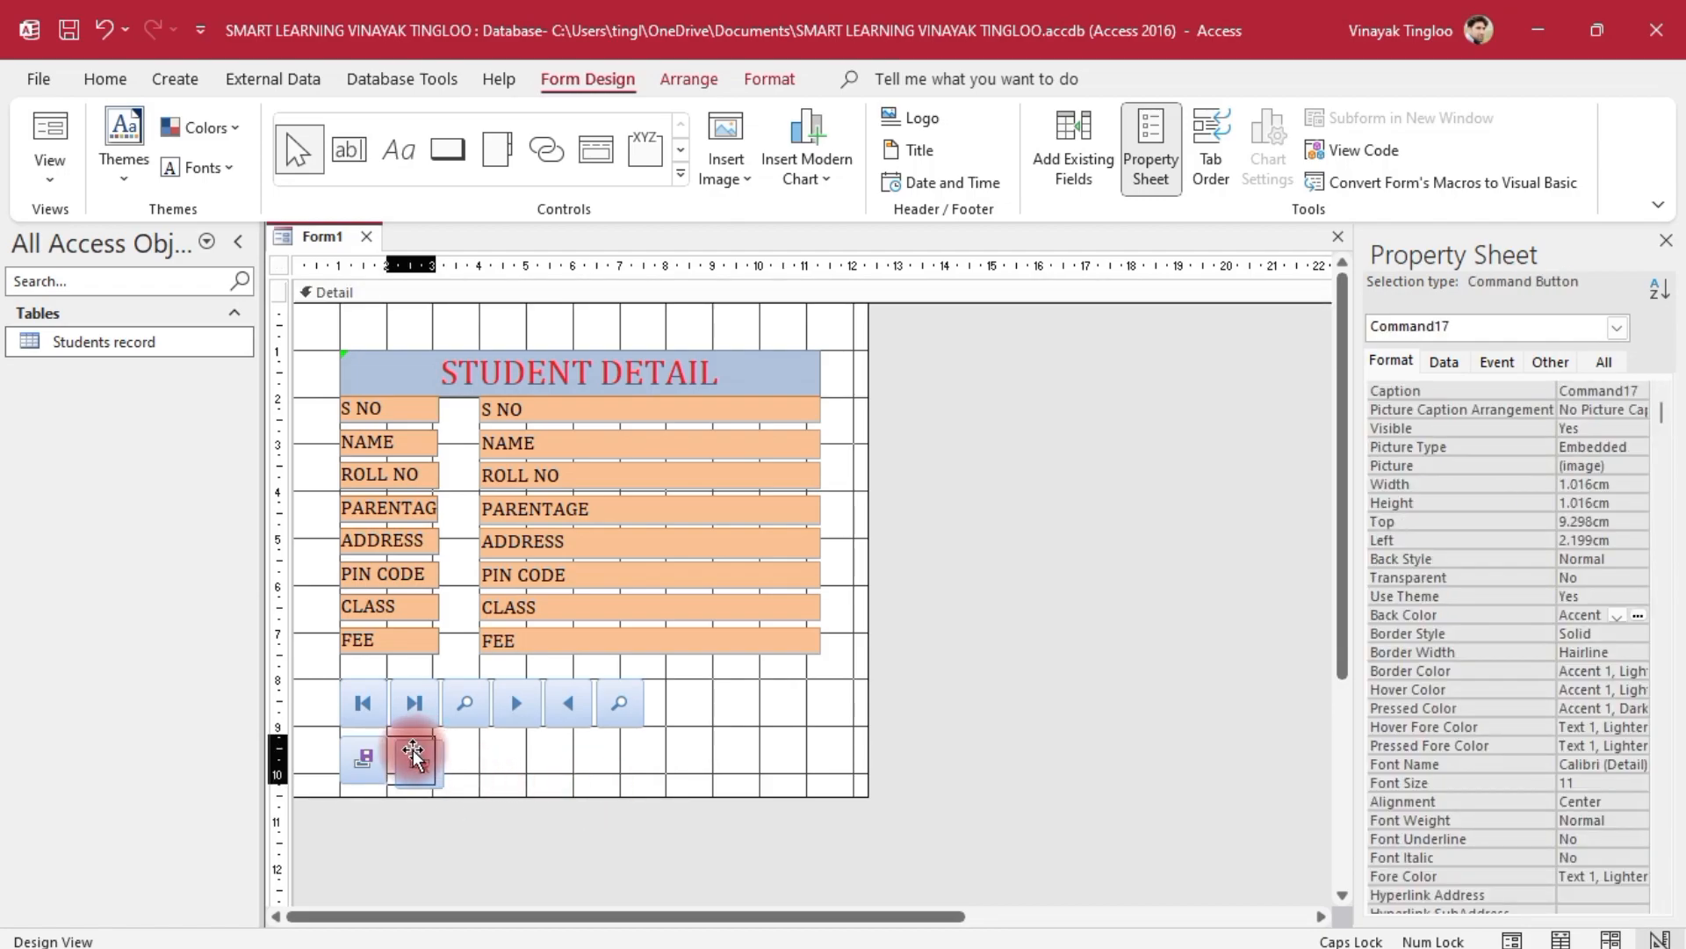
{"action": "left_click", "coordinate": [762, 729]}
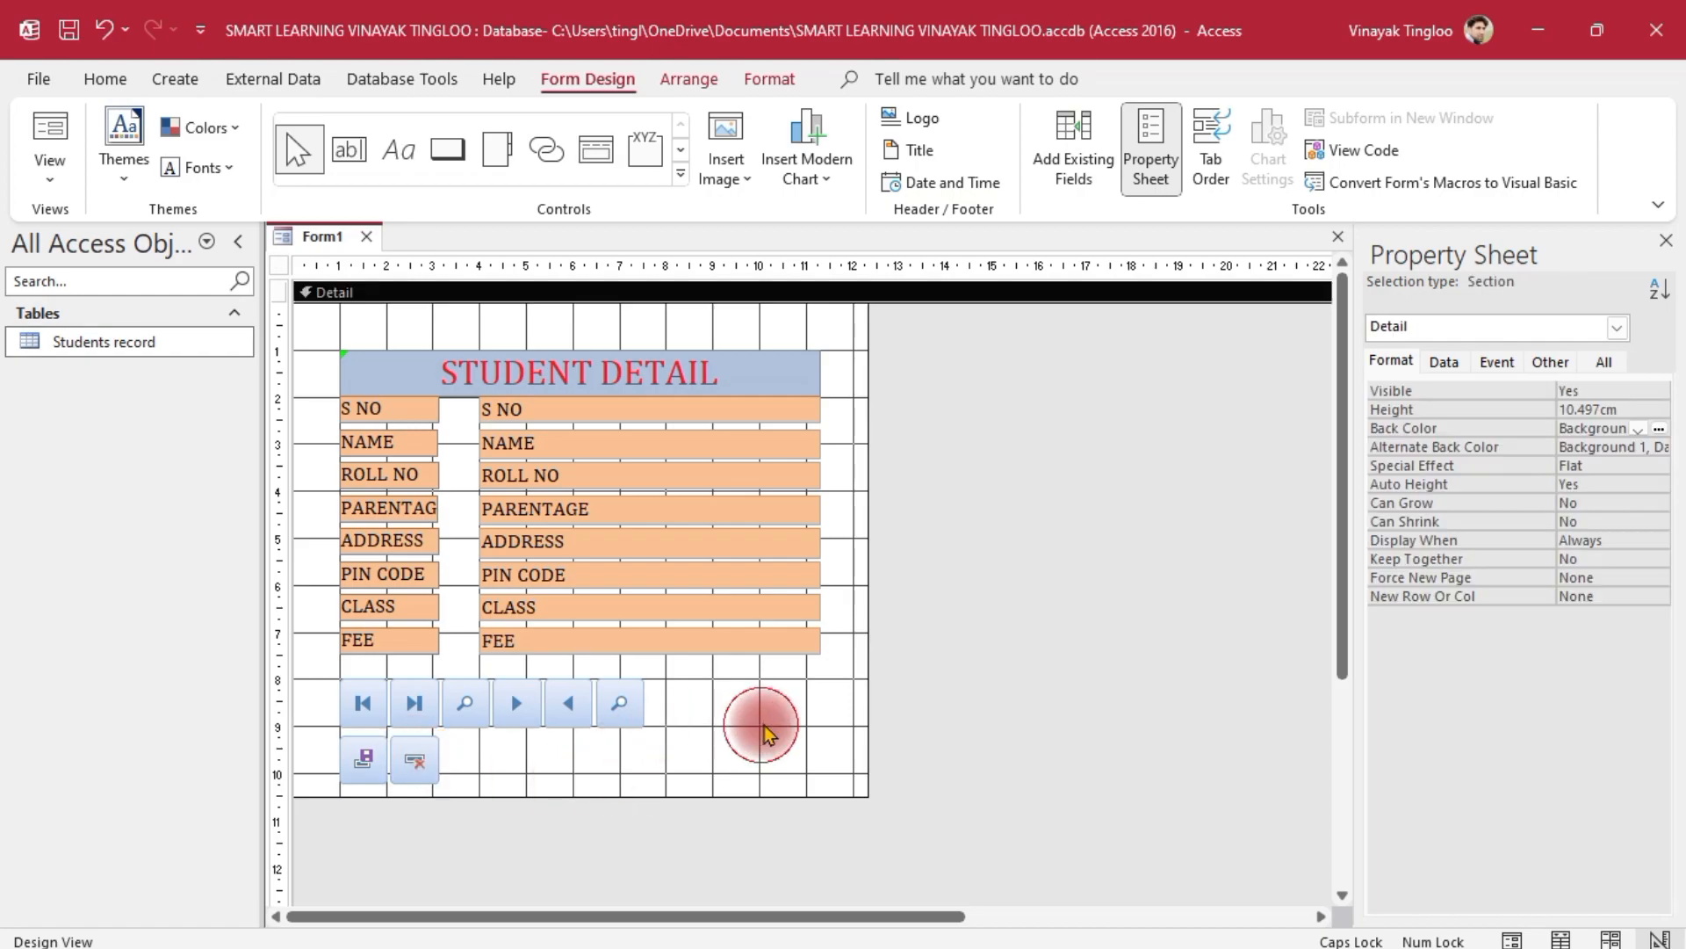
Draw a wide Add New Record button beside the delete button, using a text caption instead of a picture
{"action": "left_click", "coordinate": [447, 149]}
{"action": "mouse_move", "coordinate": [450, 743]}
{"action": "left_mouse_down"}
{"action": "mouse_move", "coordinate": [603, 755]}
{"action": "mouse_move", "coordinate": [612, 779]}
{"action": "left_mouse_up"}
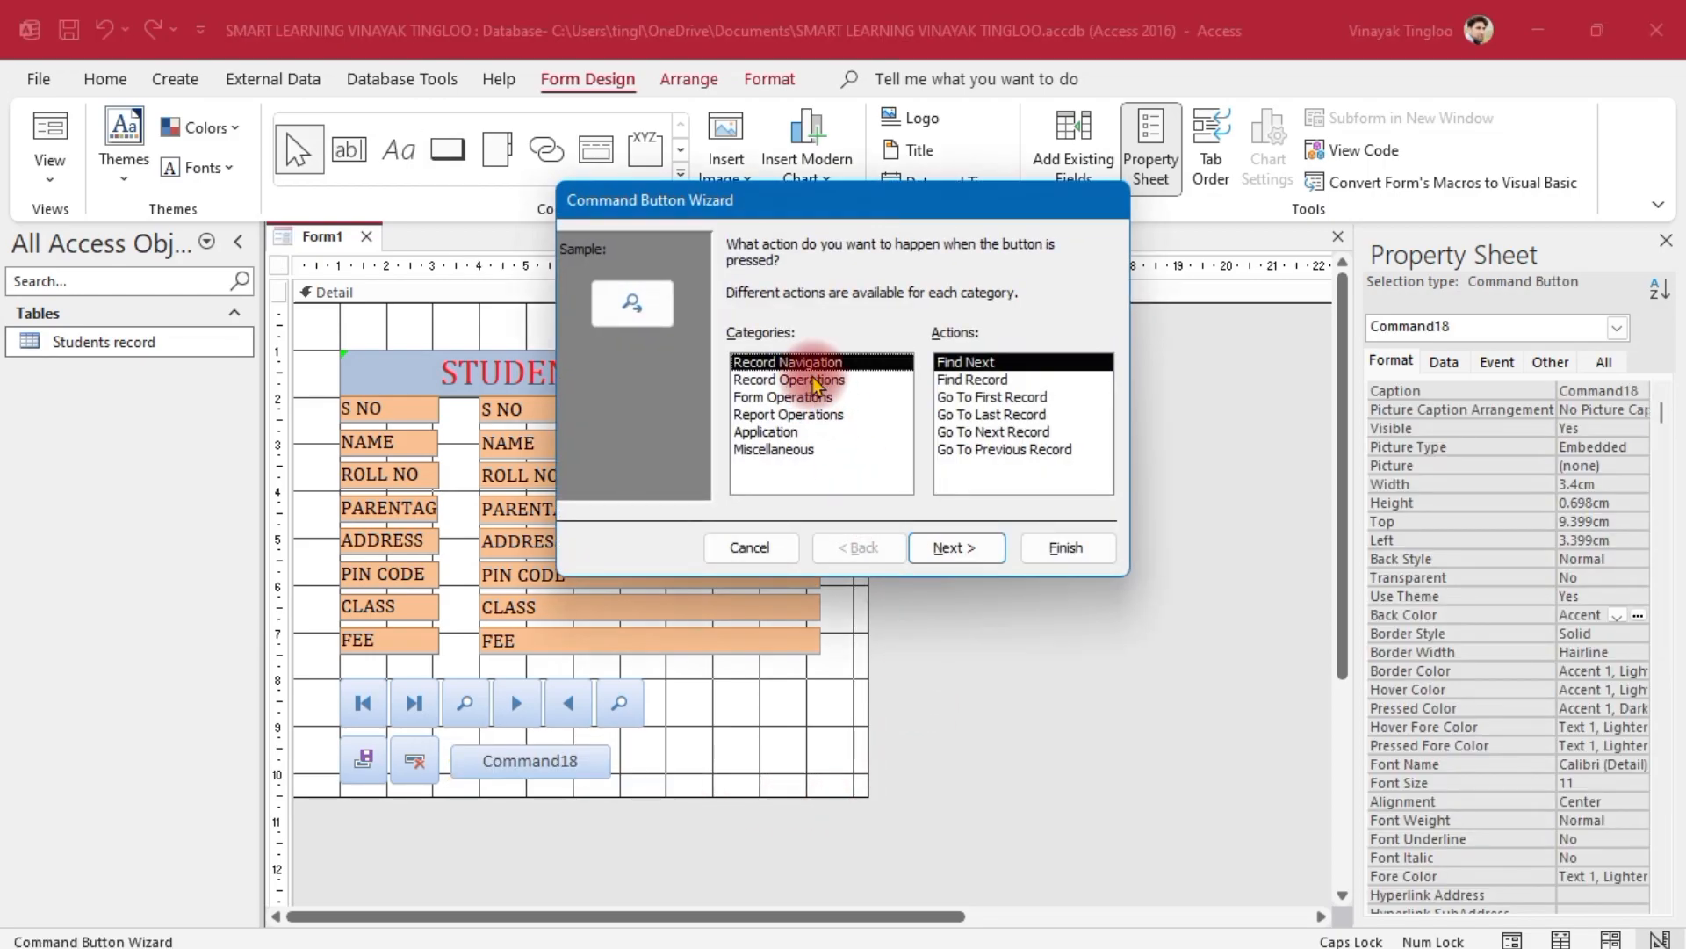
{"action": "left_click", "coordinate": [813, 381]}
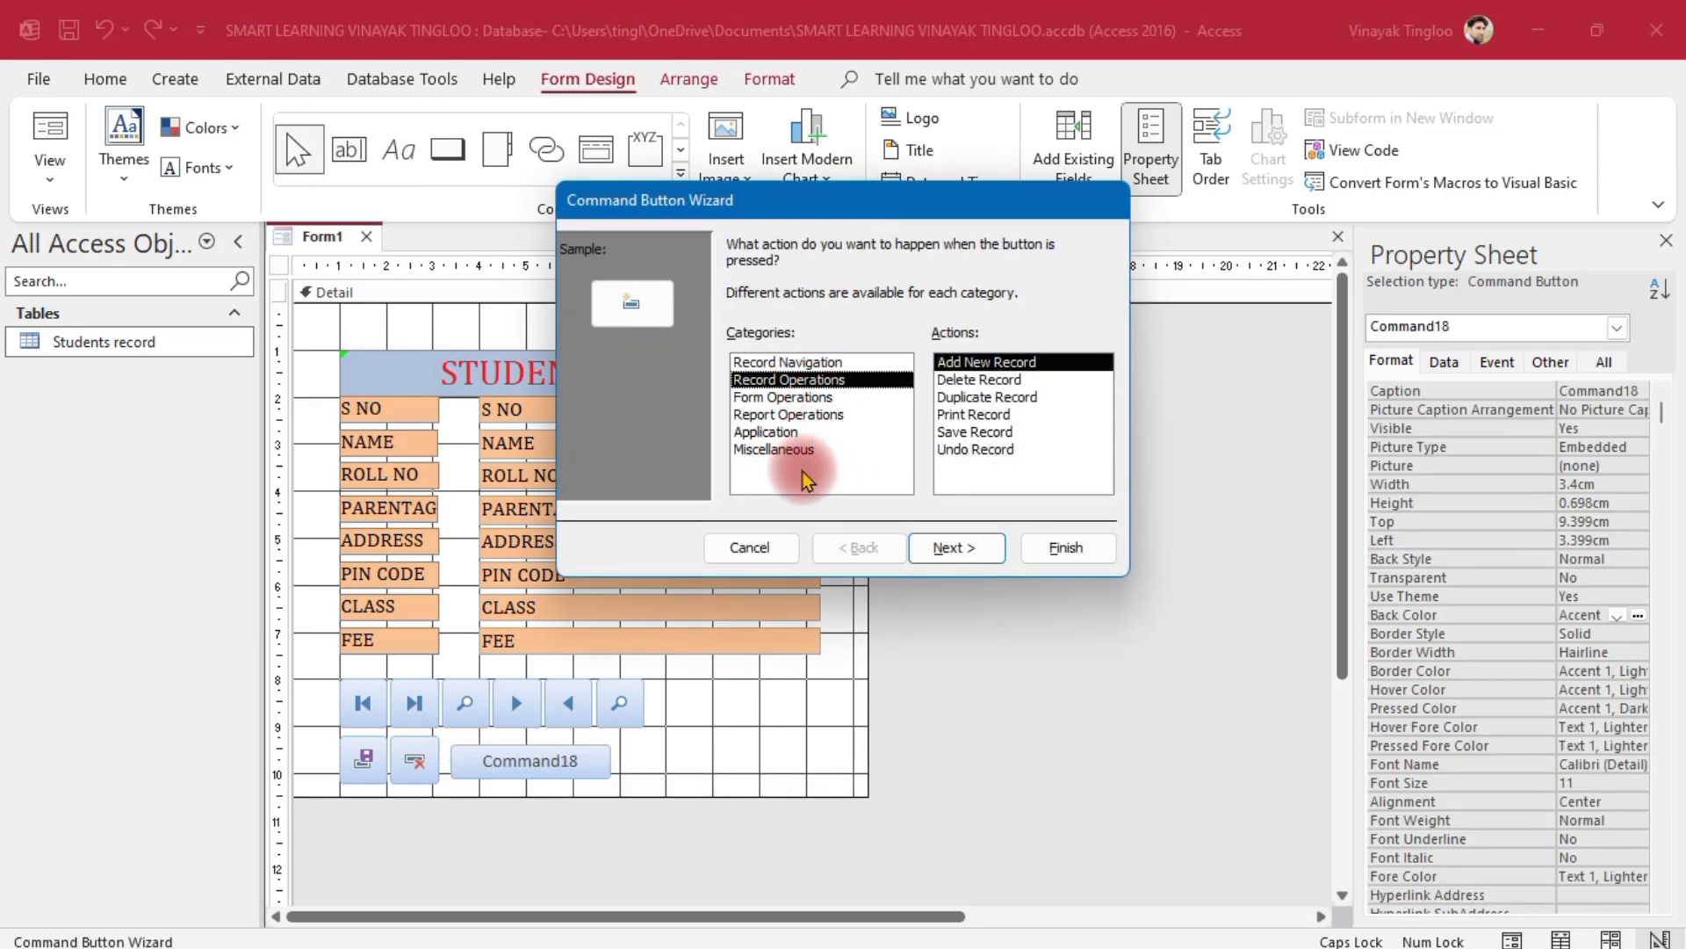
{"action": "left_click", "coordinate": [975, 549]}
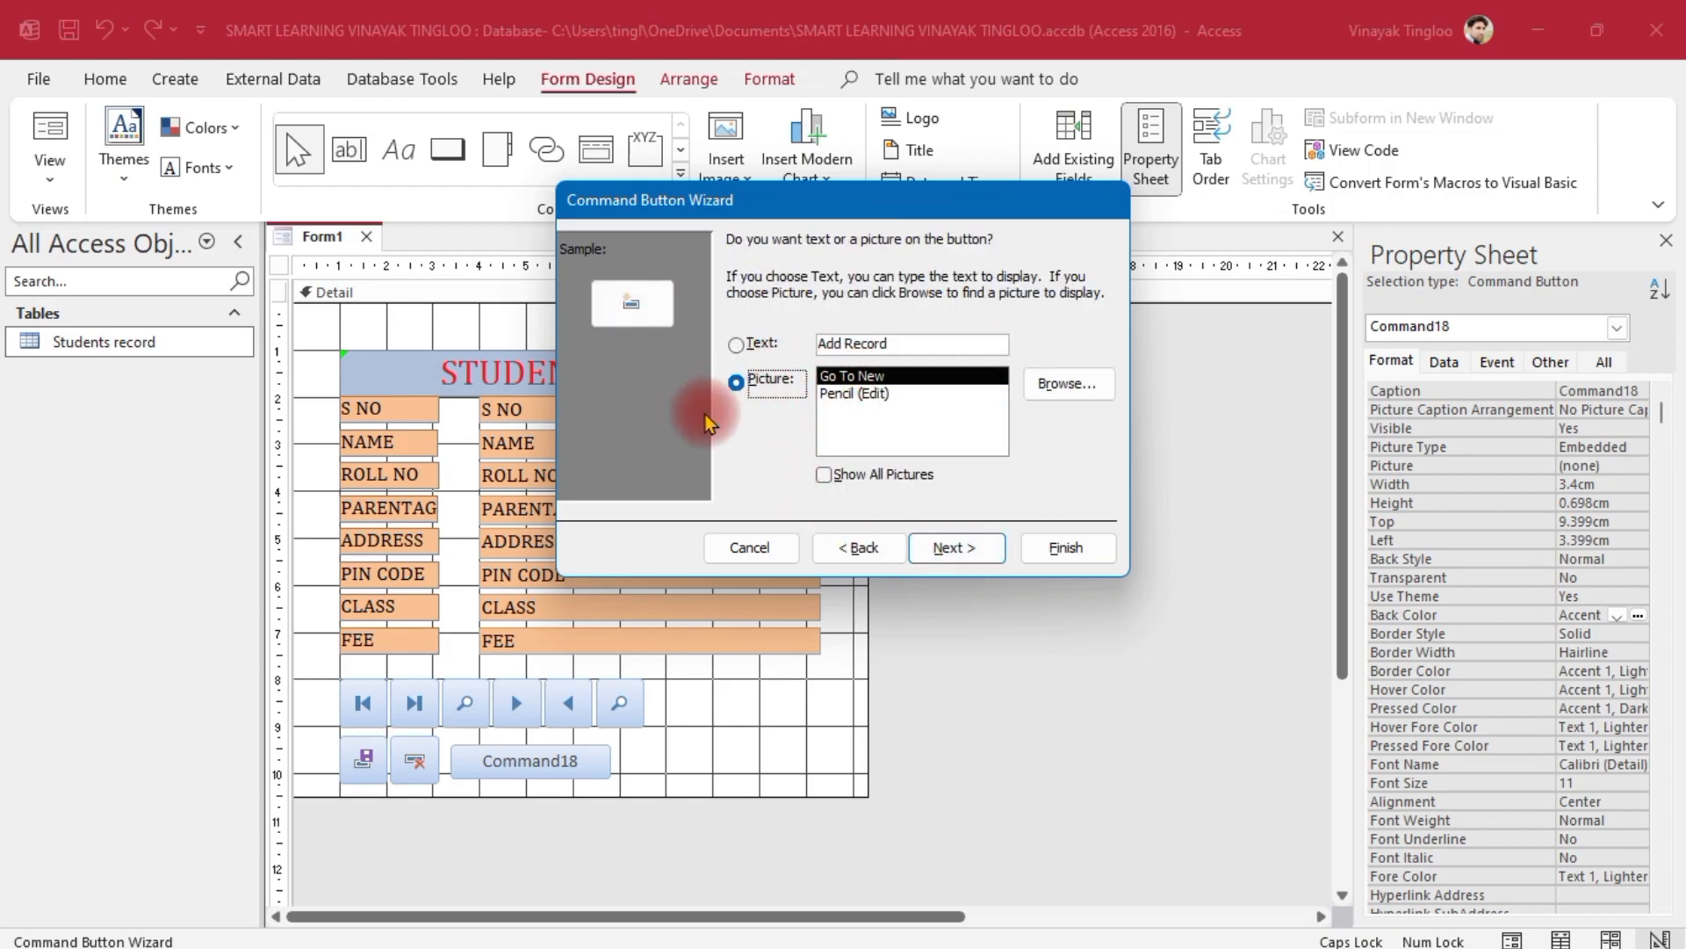
{"action": "left_click", "coordinate": [736, 344]}
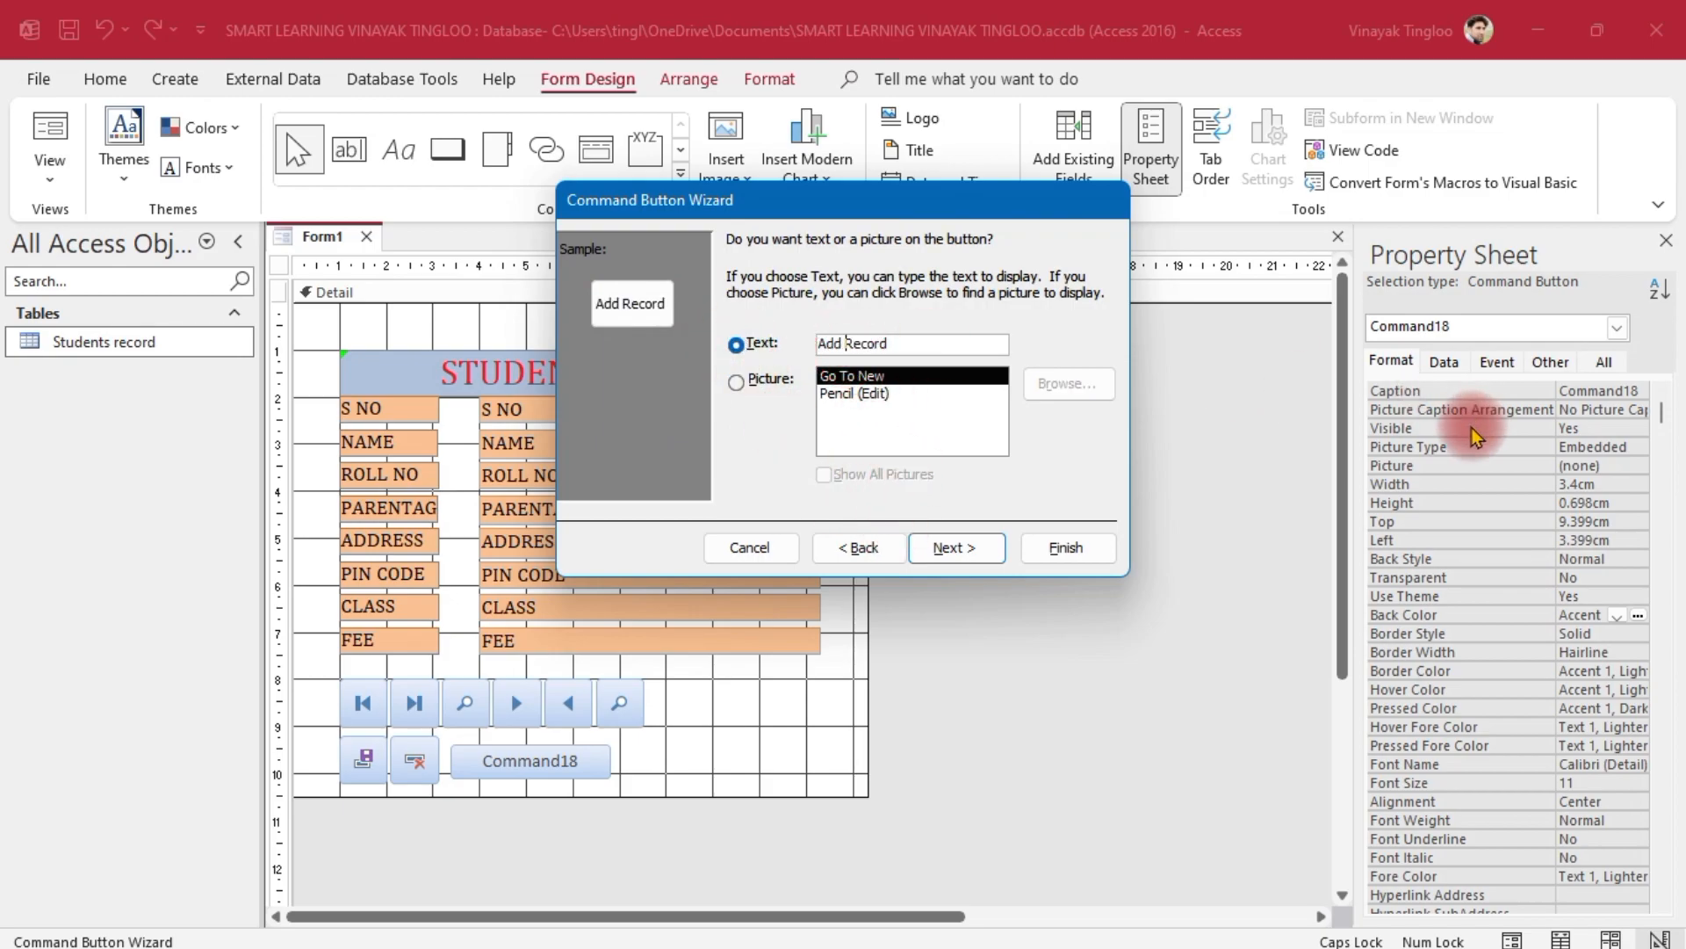
{"action": "type", "text": "NEW"}
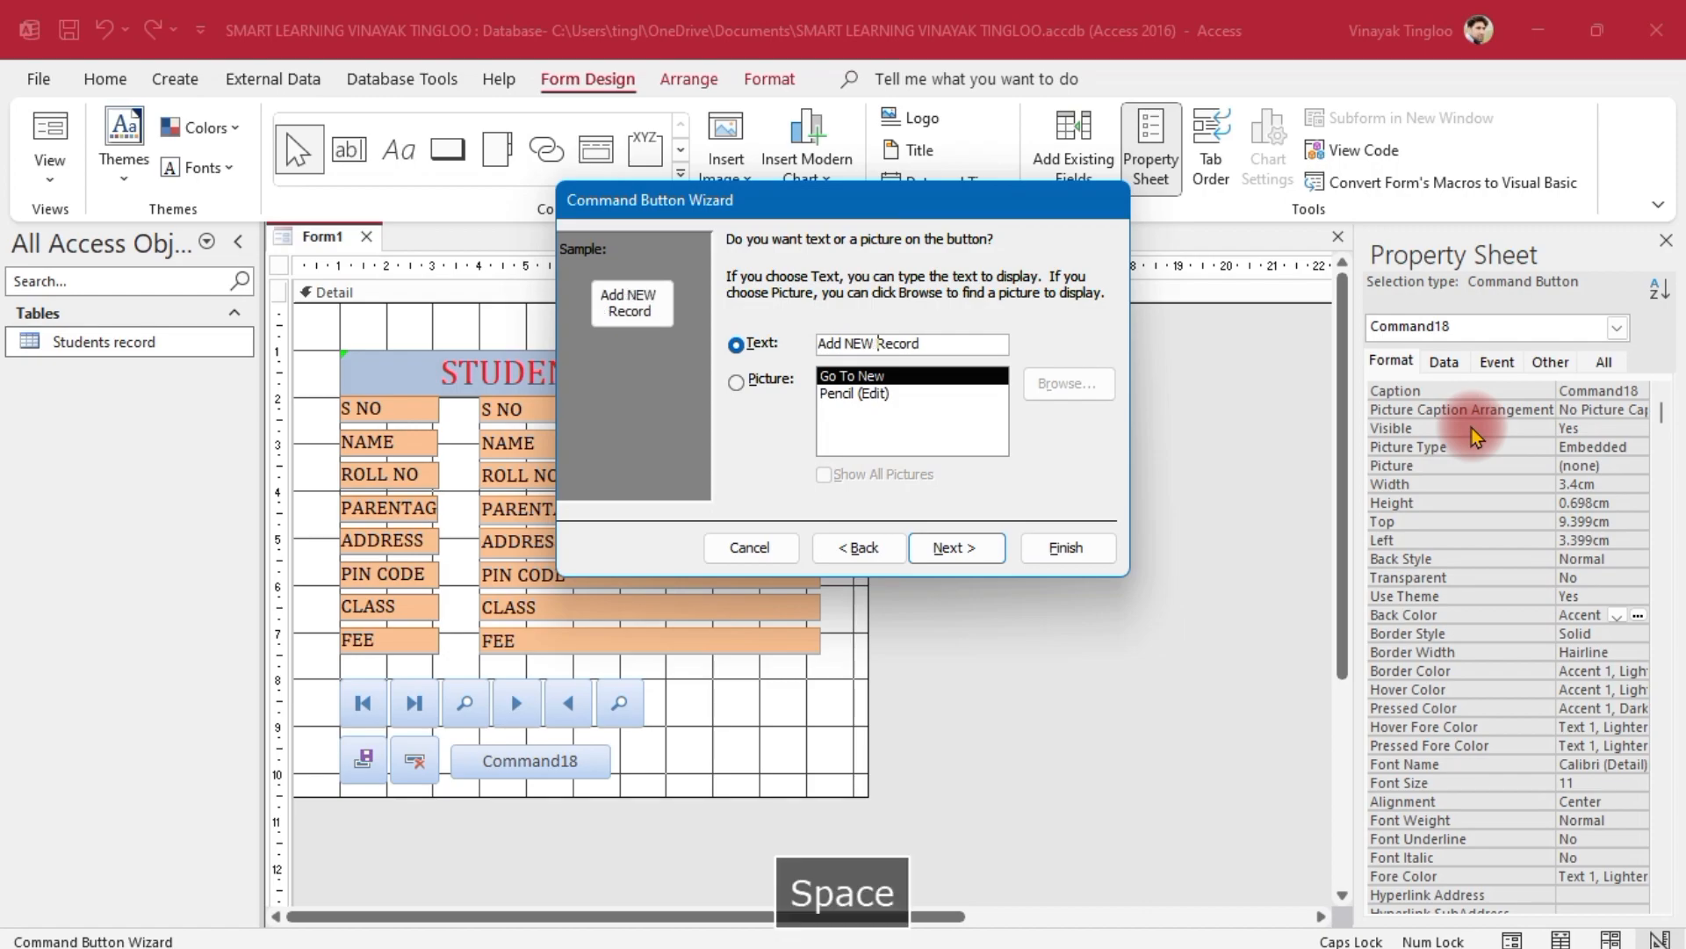
{"action": "key", "text": "BackSpace"}
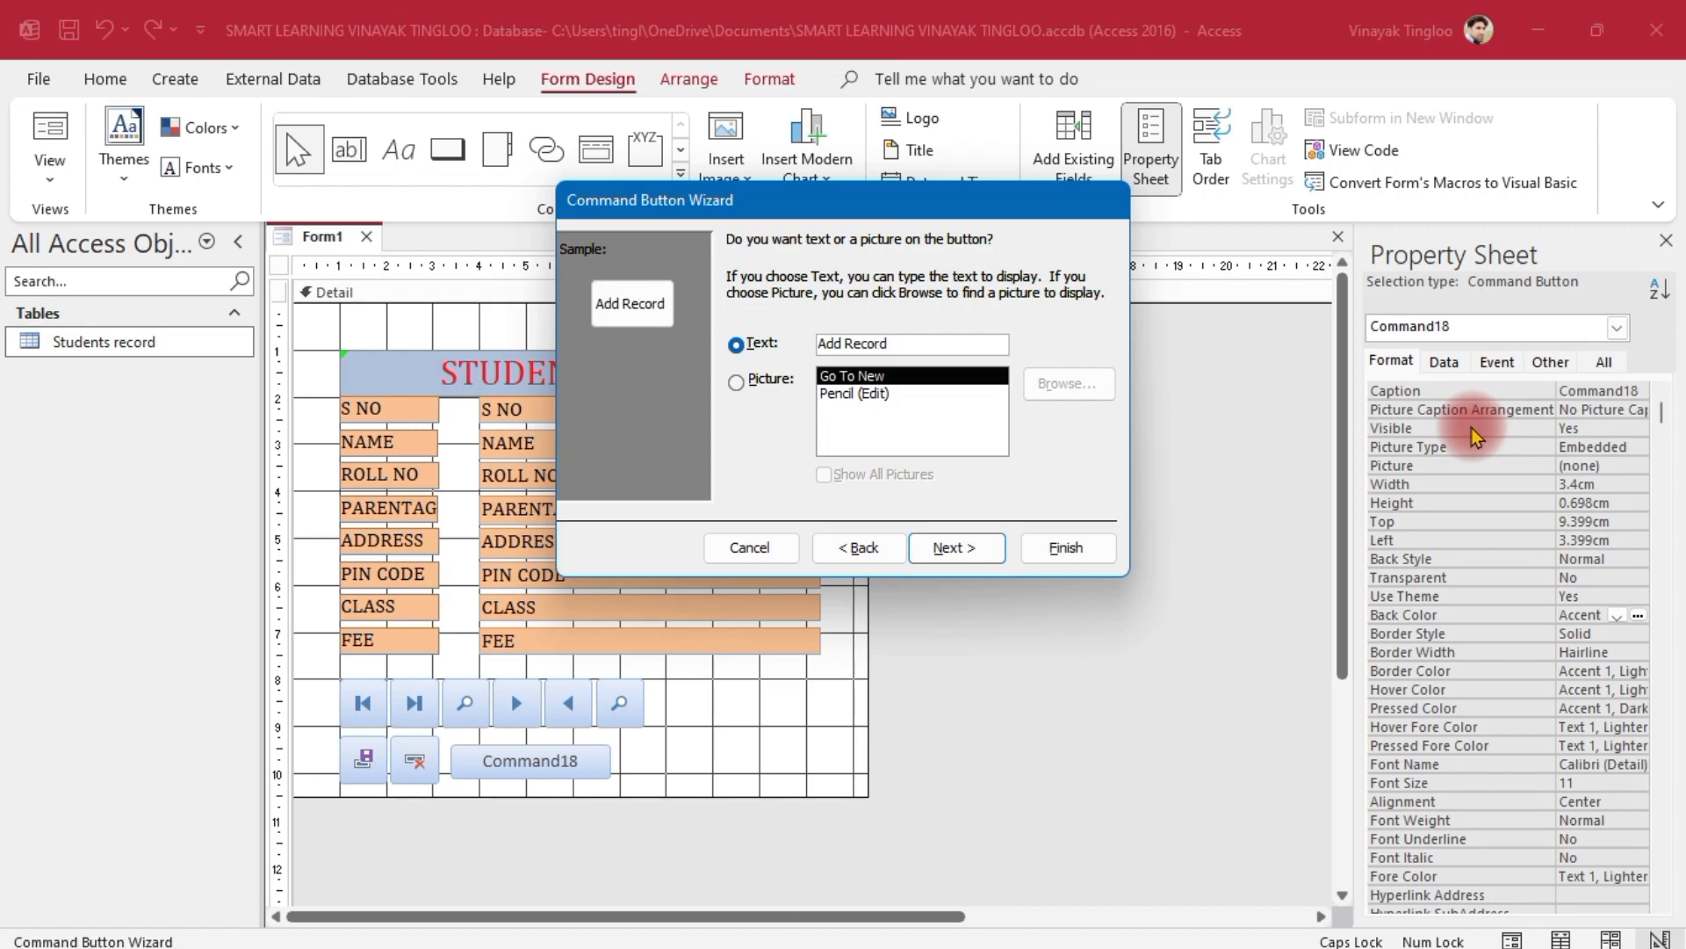
{"action": "type", "text": "New"}
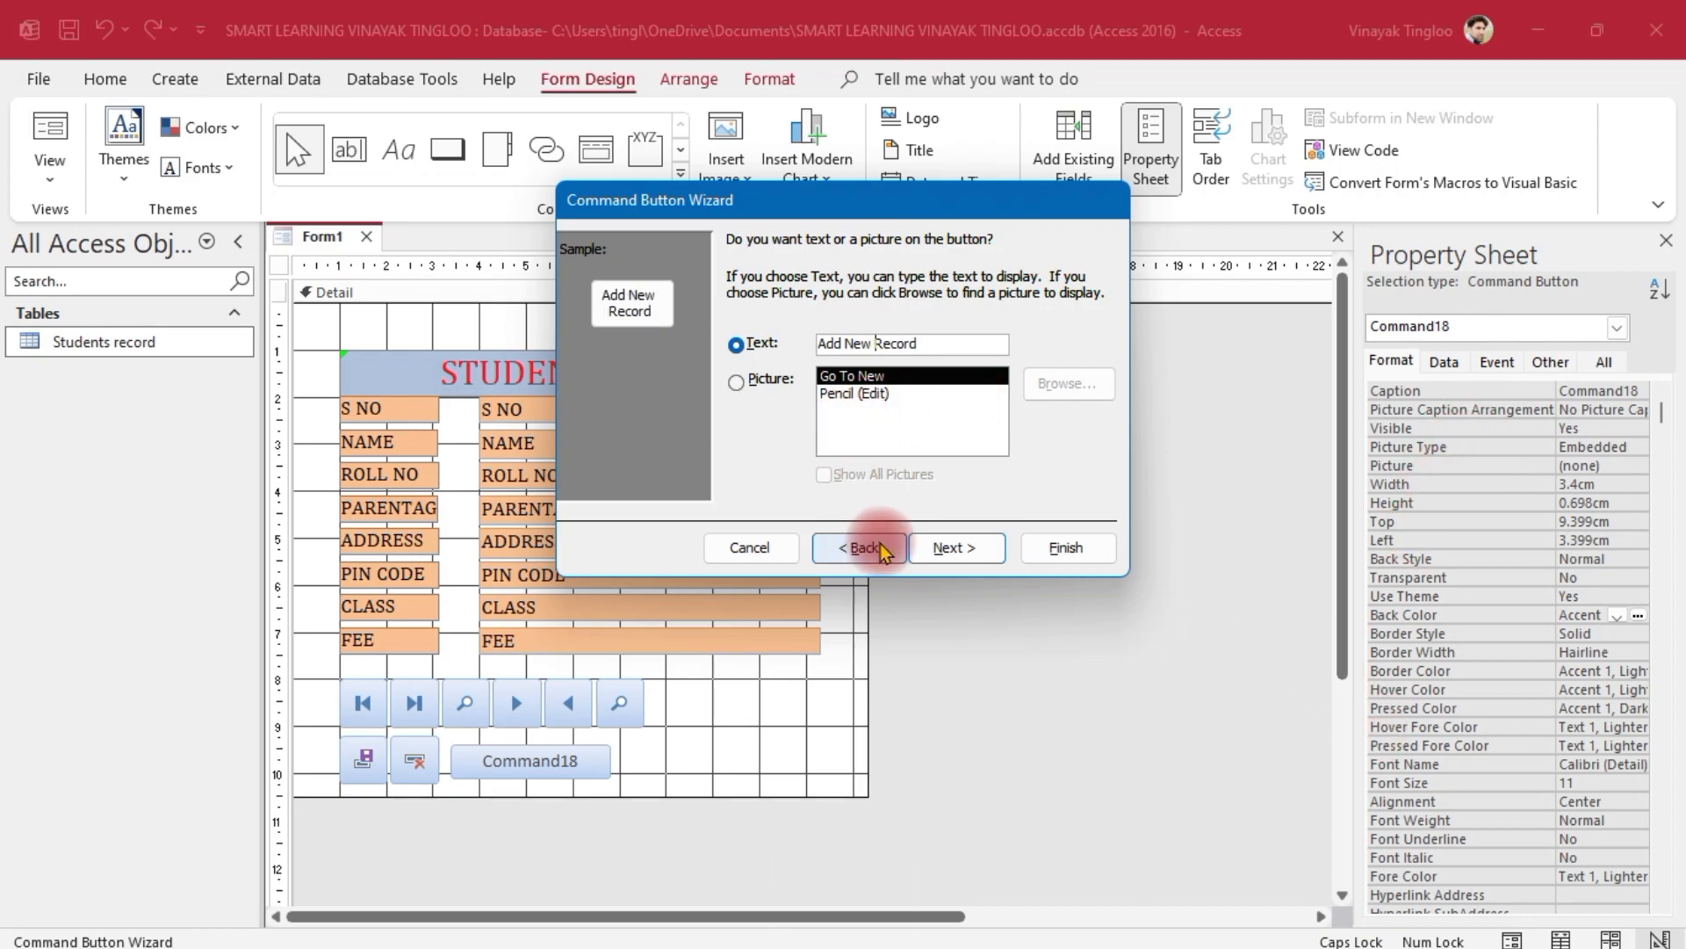
{"action": "left_click", "coordinate": [938, 547]}
{"action": "left_click", "coordinate": [1065, 547]}
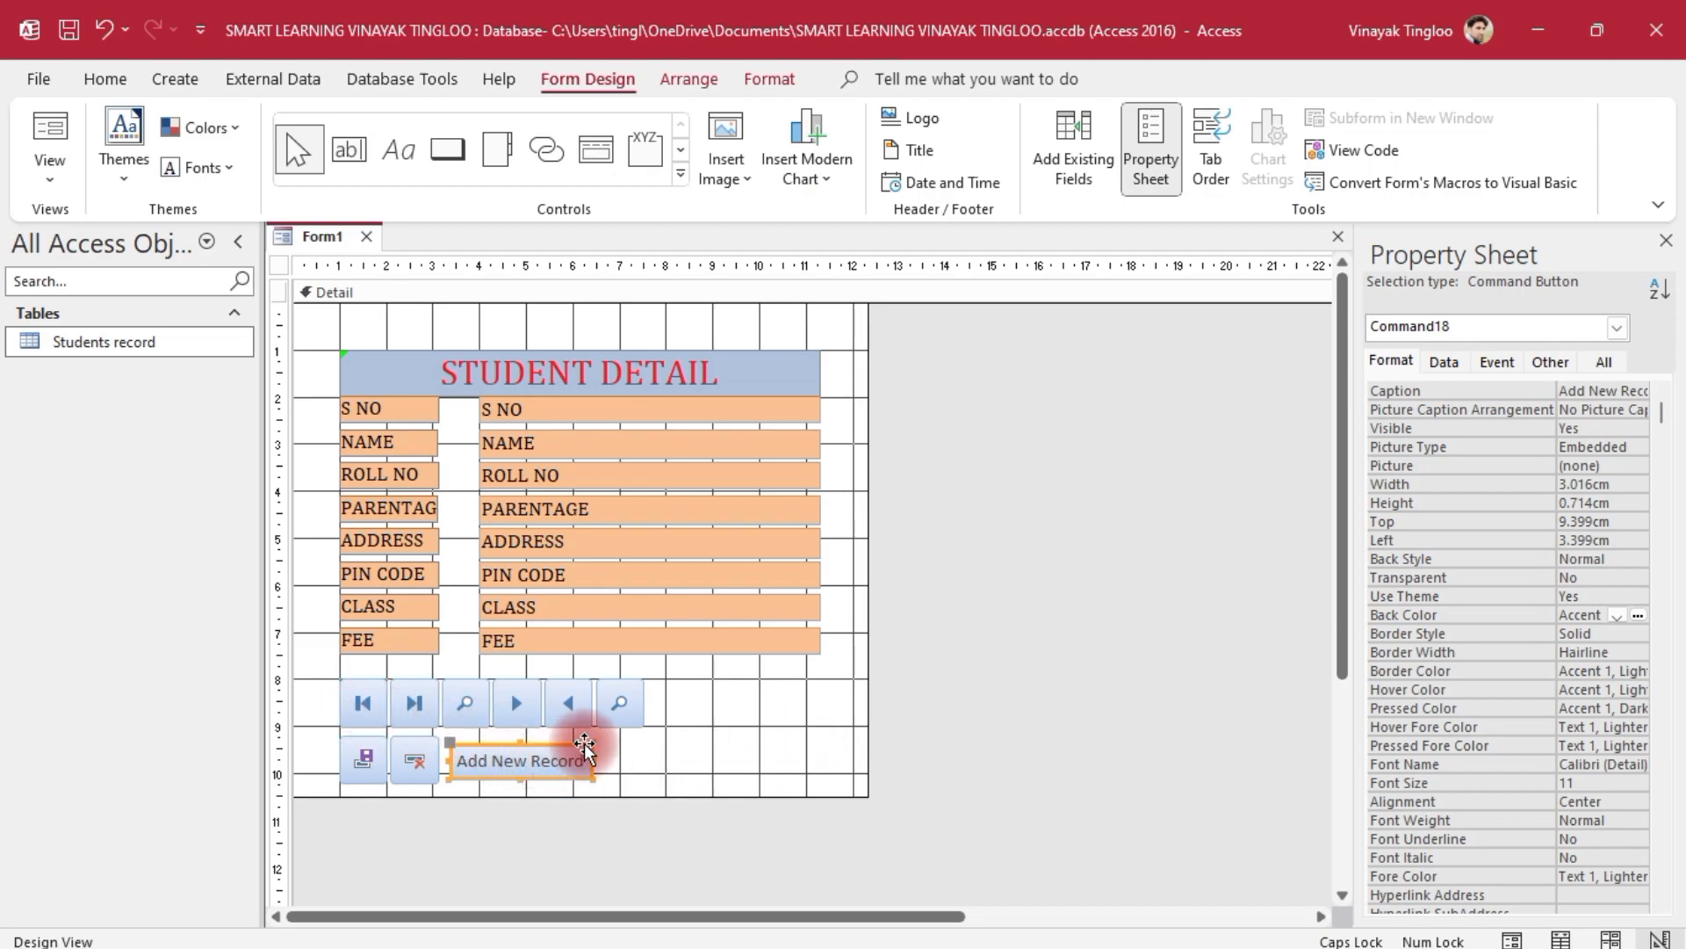
Make the Add New Record button taller and shift it slightly left
{"action": "left_click_drag", "start_coordinate": [530, 783], "coordinate": [518, 727]}
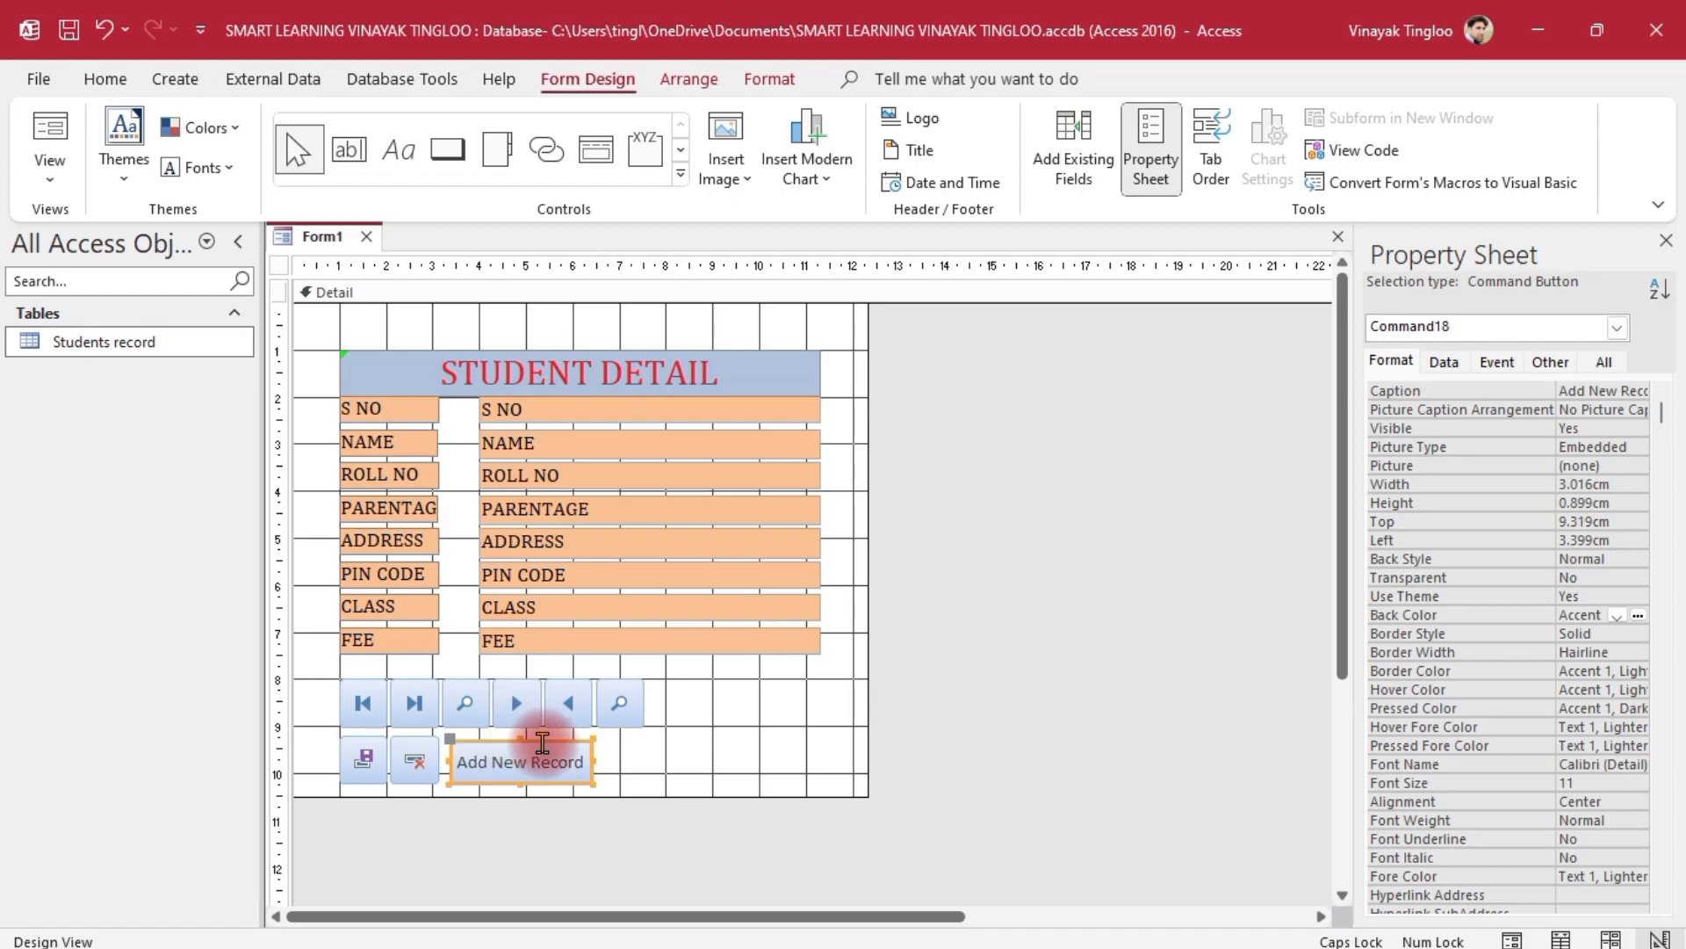
{"action": "left_click", "coordinate": [1028, 726]}
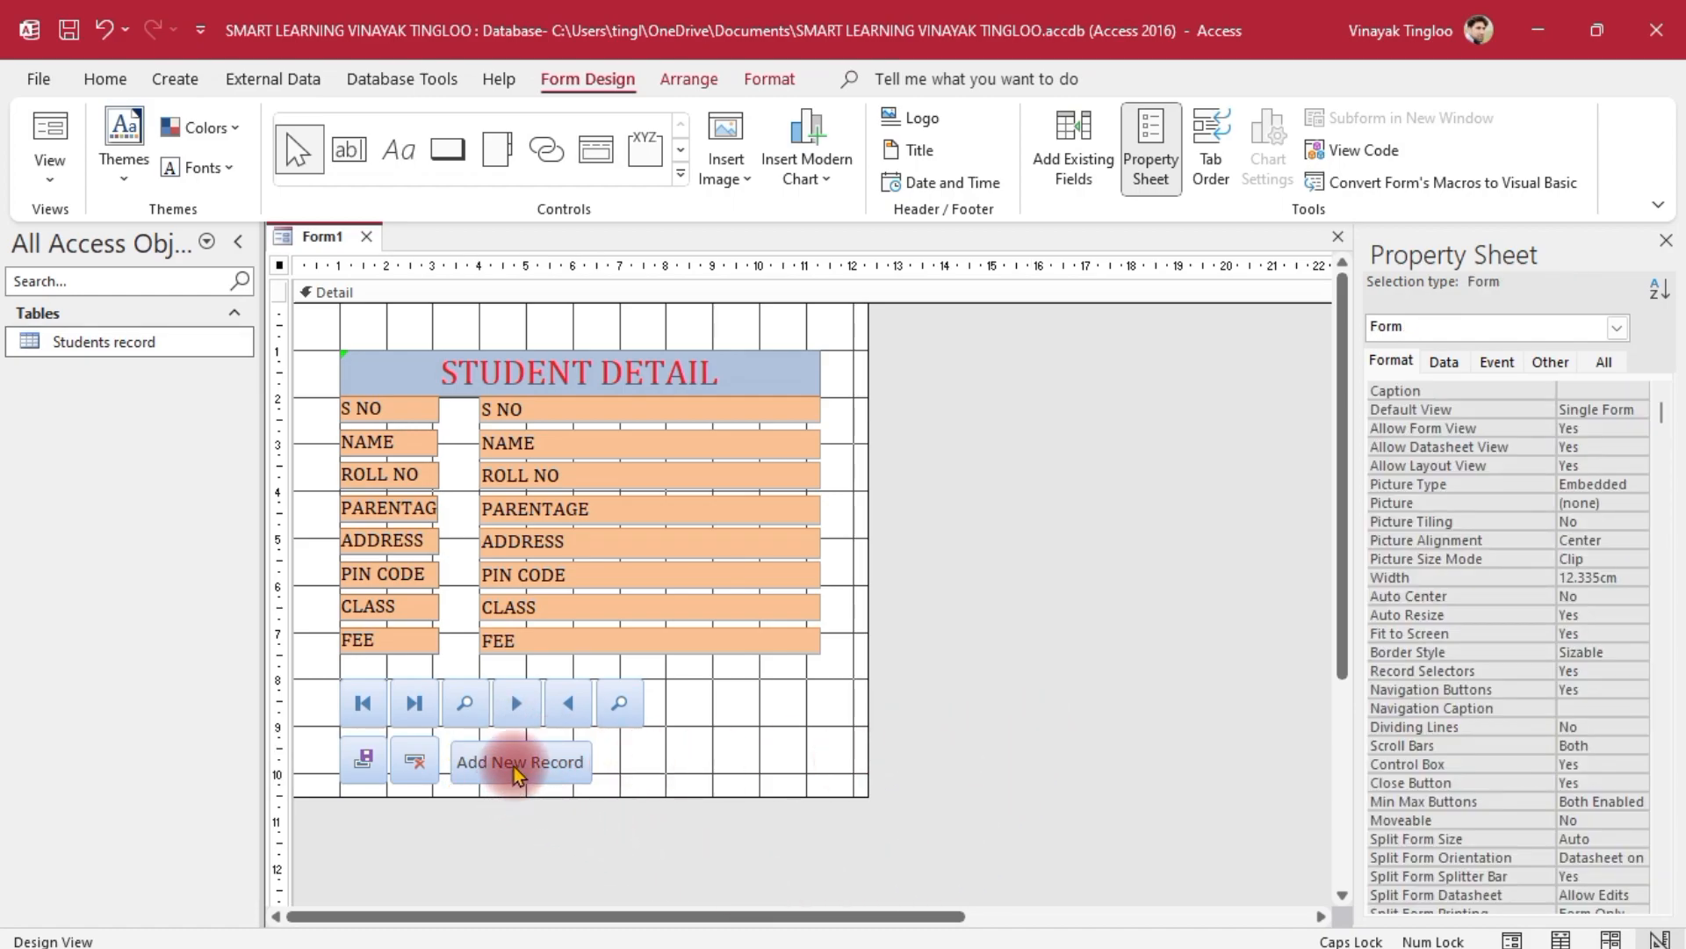
{"action": "left_click", "coordinate": [515, 768]}
{"action": "left_click", "coordinate": [986, 802]}
{"action": "left_click_drag", "start_coordinate": [497, 766], "coordinate": [496, 764]}
{"action": "left_click", "coordinate": [1023, 742]}
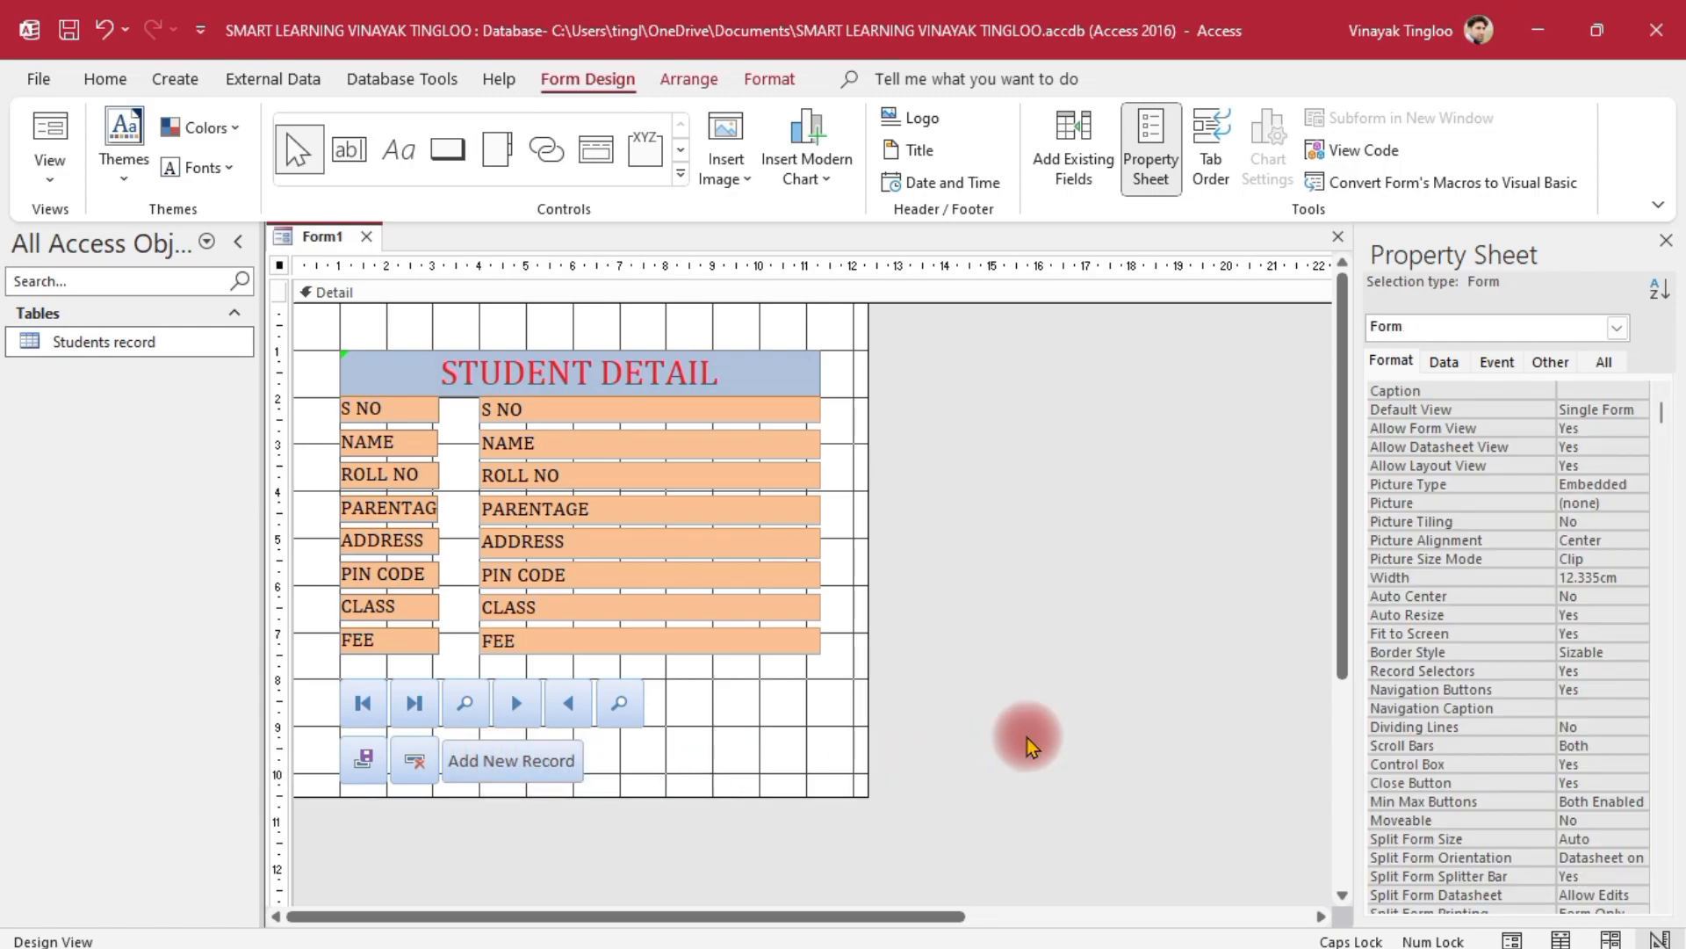
Set the Add New Record button's Font Name to Cambria and Fore Color to Text 1
{"action": "left_click", "coordinate": [461, 762]}
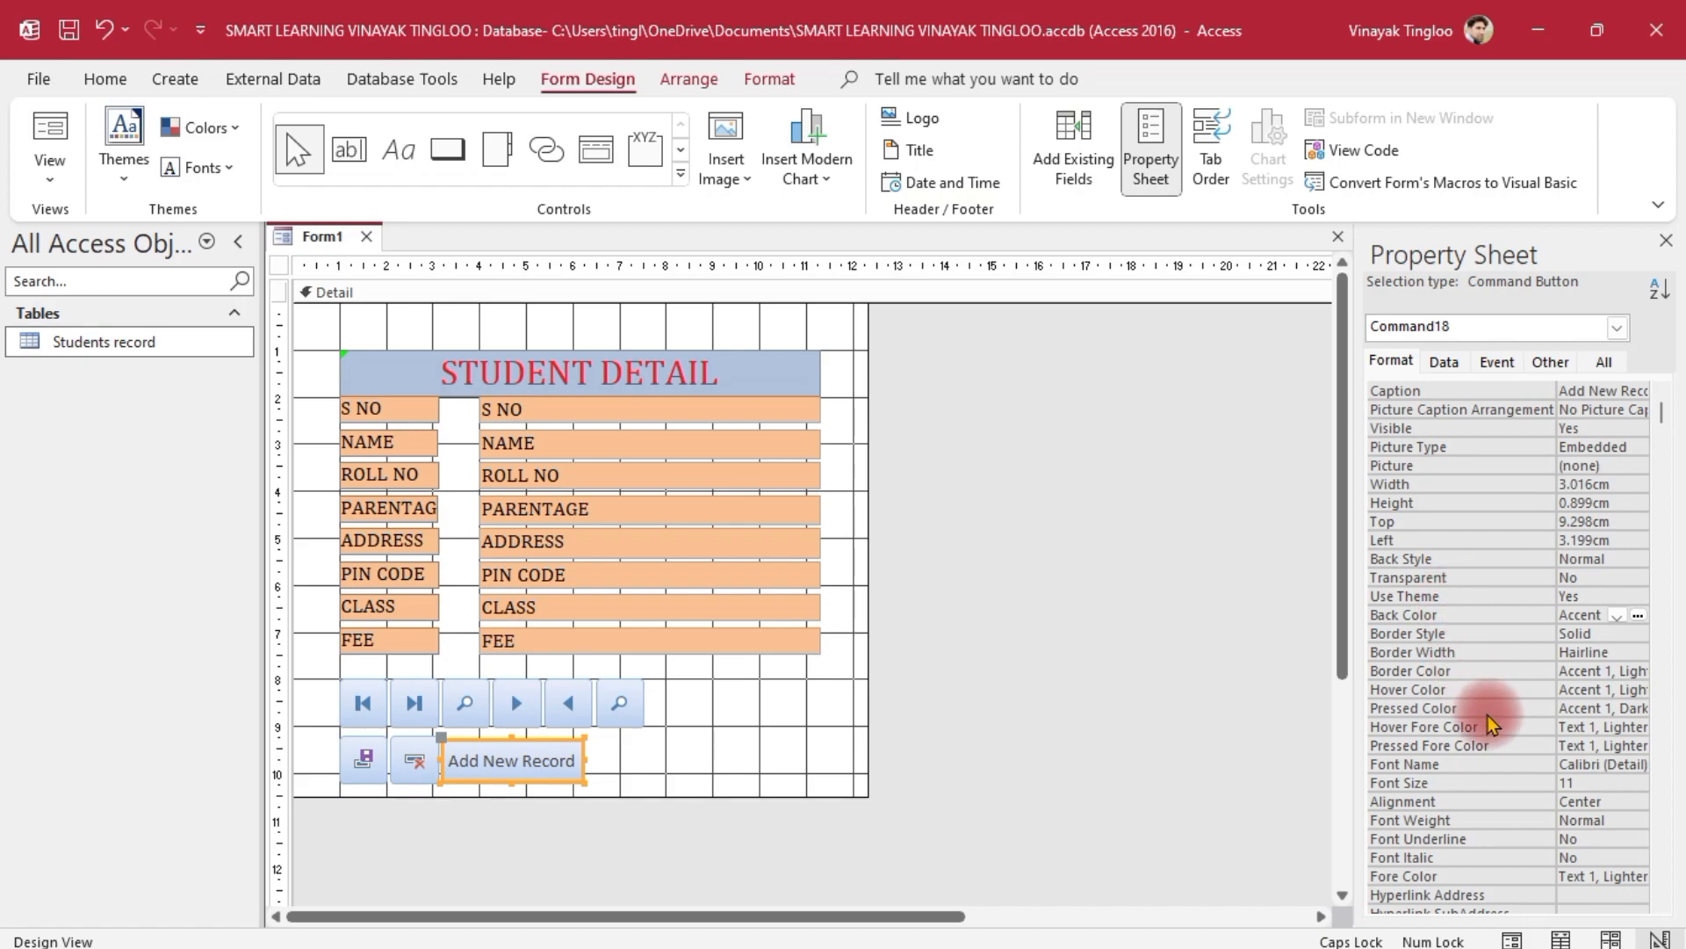
{"action": "left_click", "coordinate": [1637, 765]}
{"action": "left_click", "coordinate": [1639, 769]}
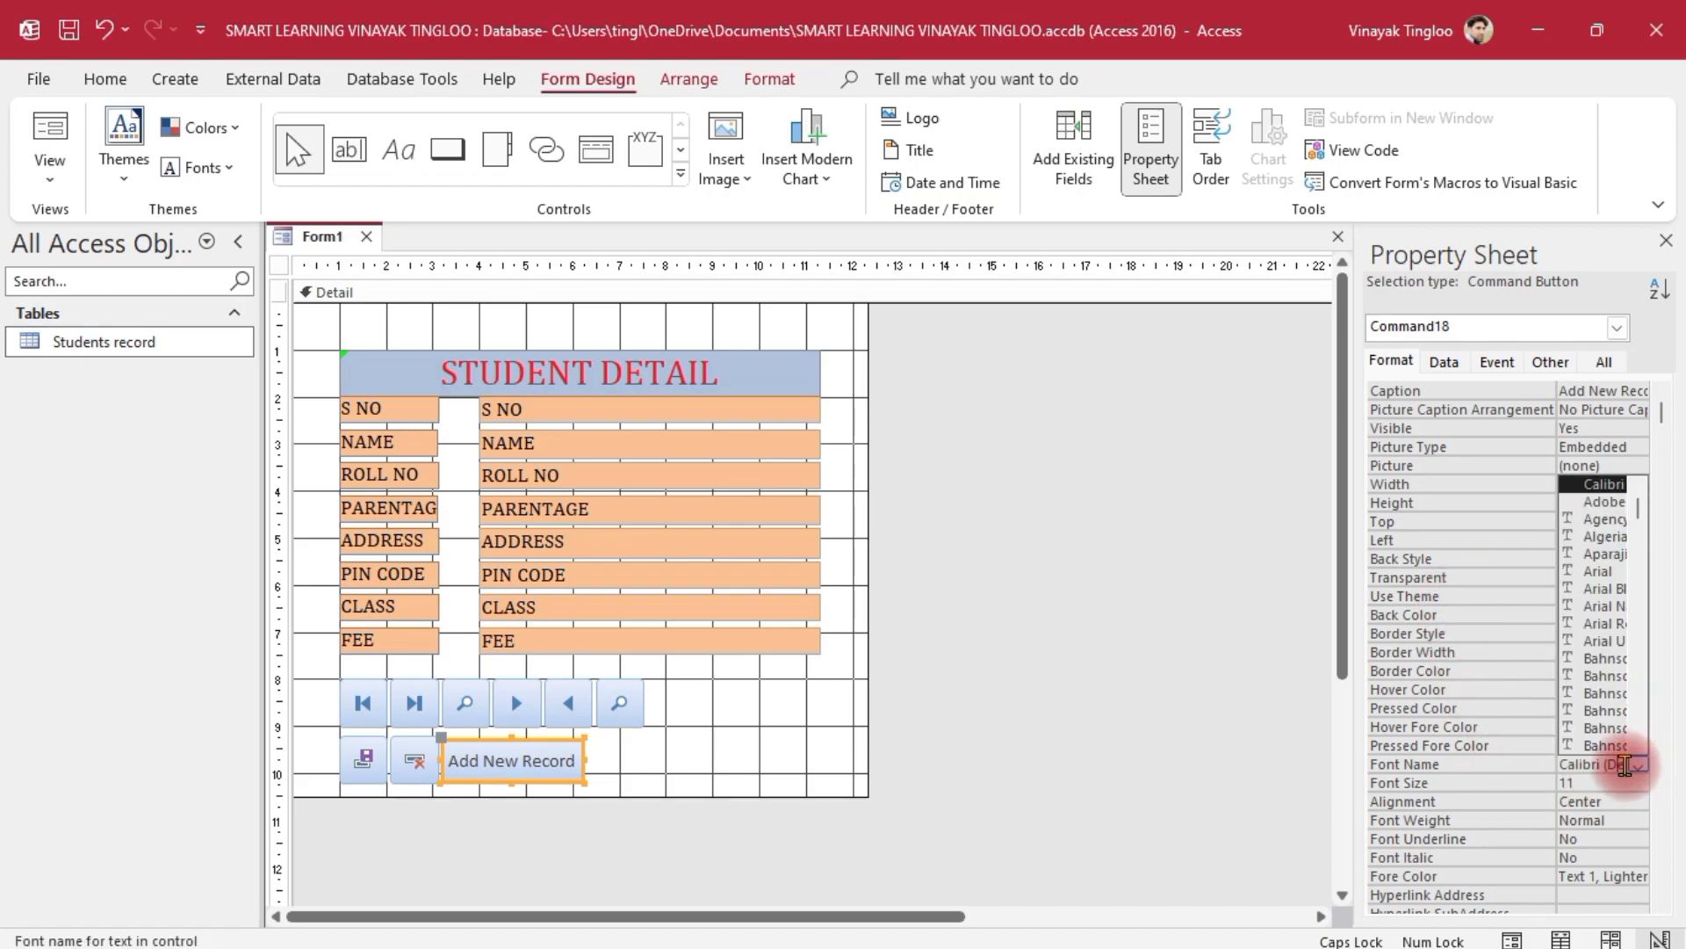
{"action": "scroll", "coordinate": [1600, 676], "scroll_direction": "down", "scroll_amount": 10}
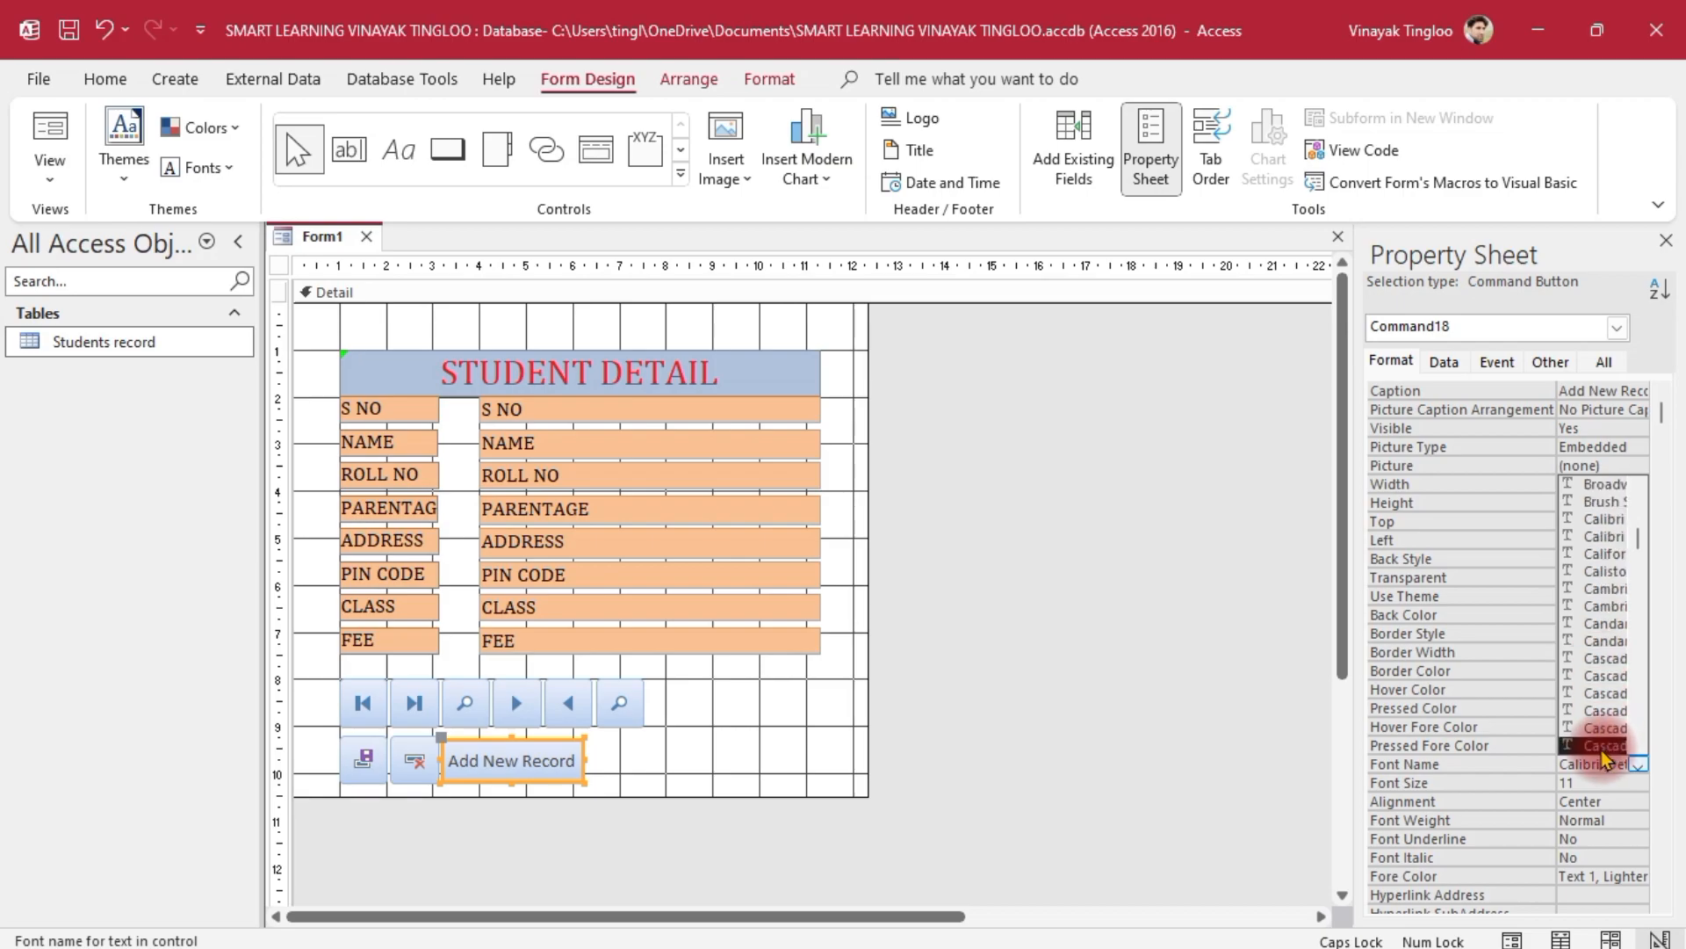
{"action": "left_click", "coordinate": [1600, 588]}
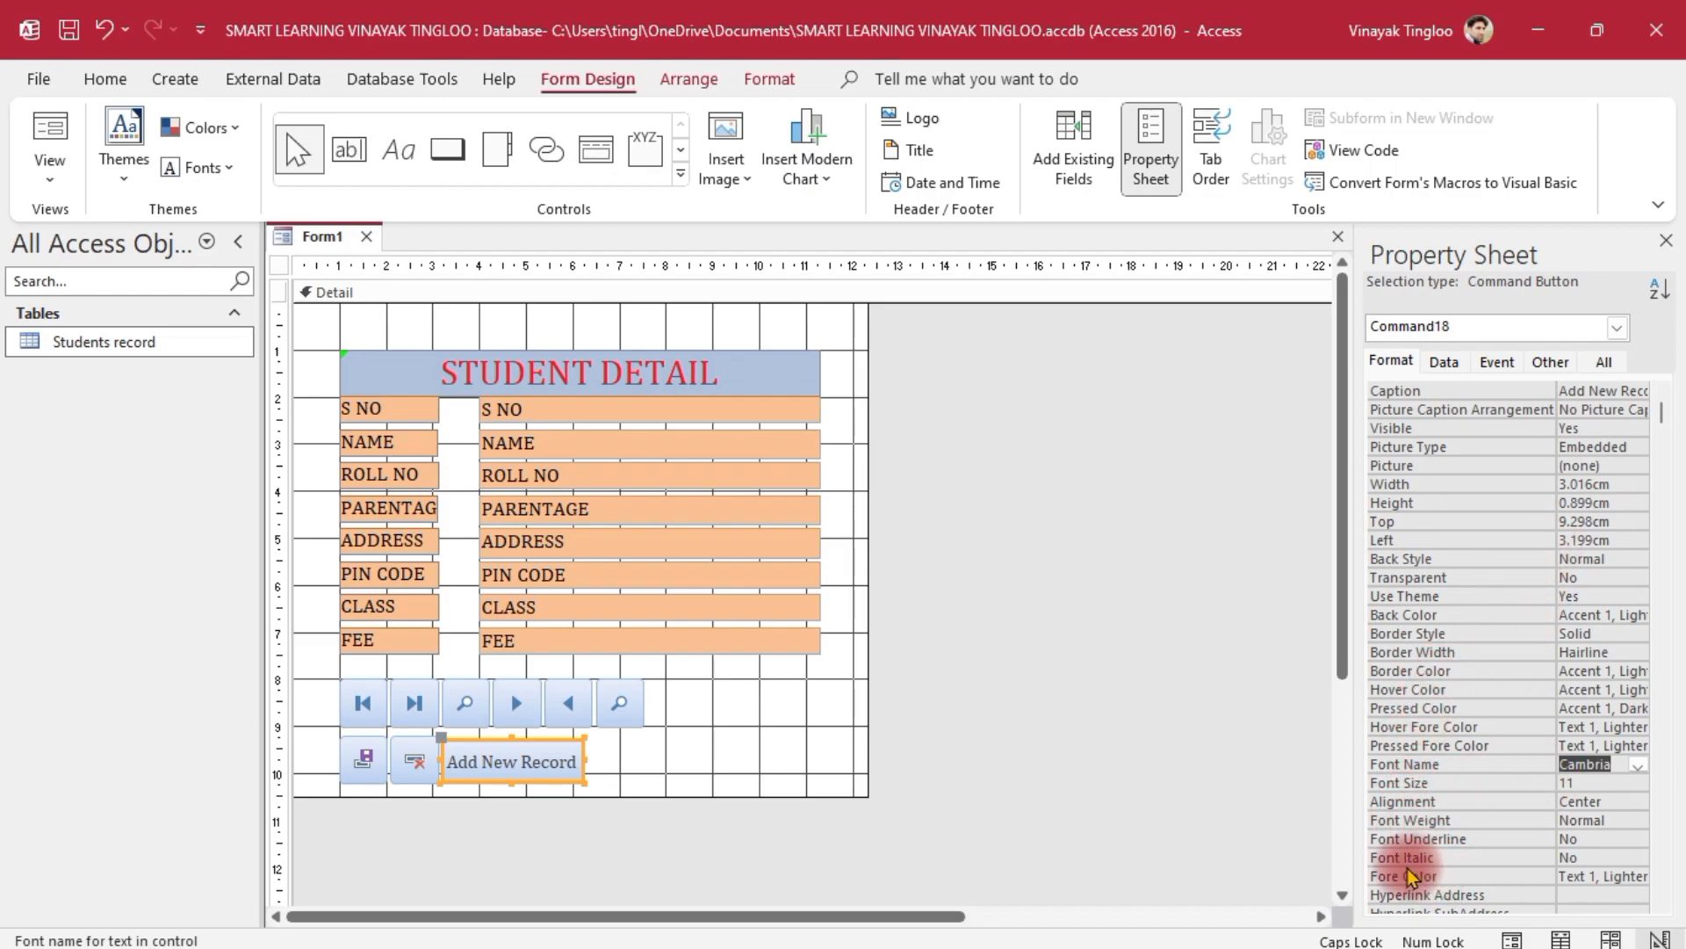
{"action": "left_click", "coordinate": [1586, 876]}
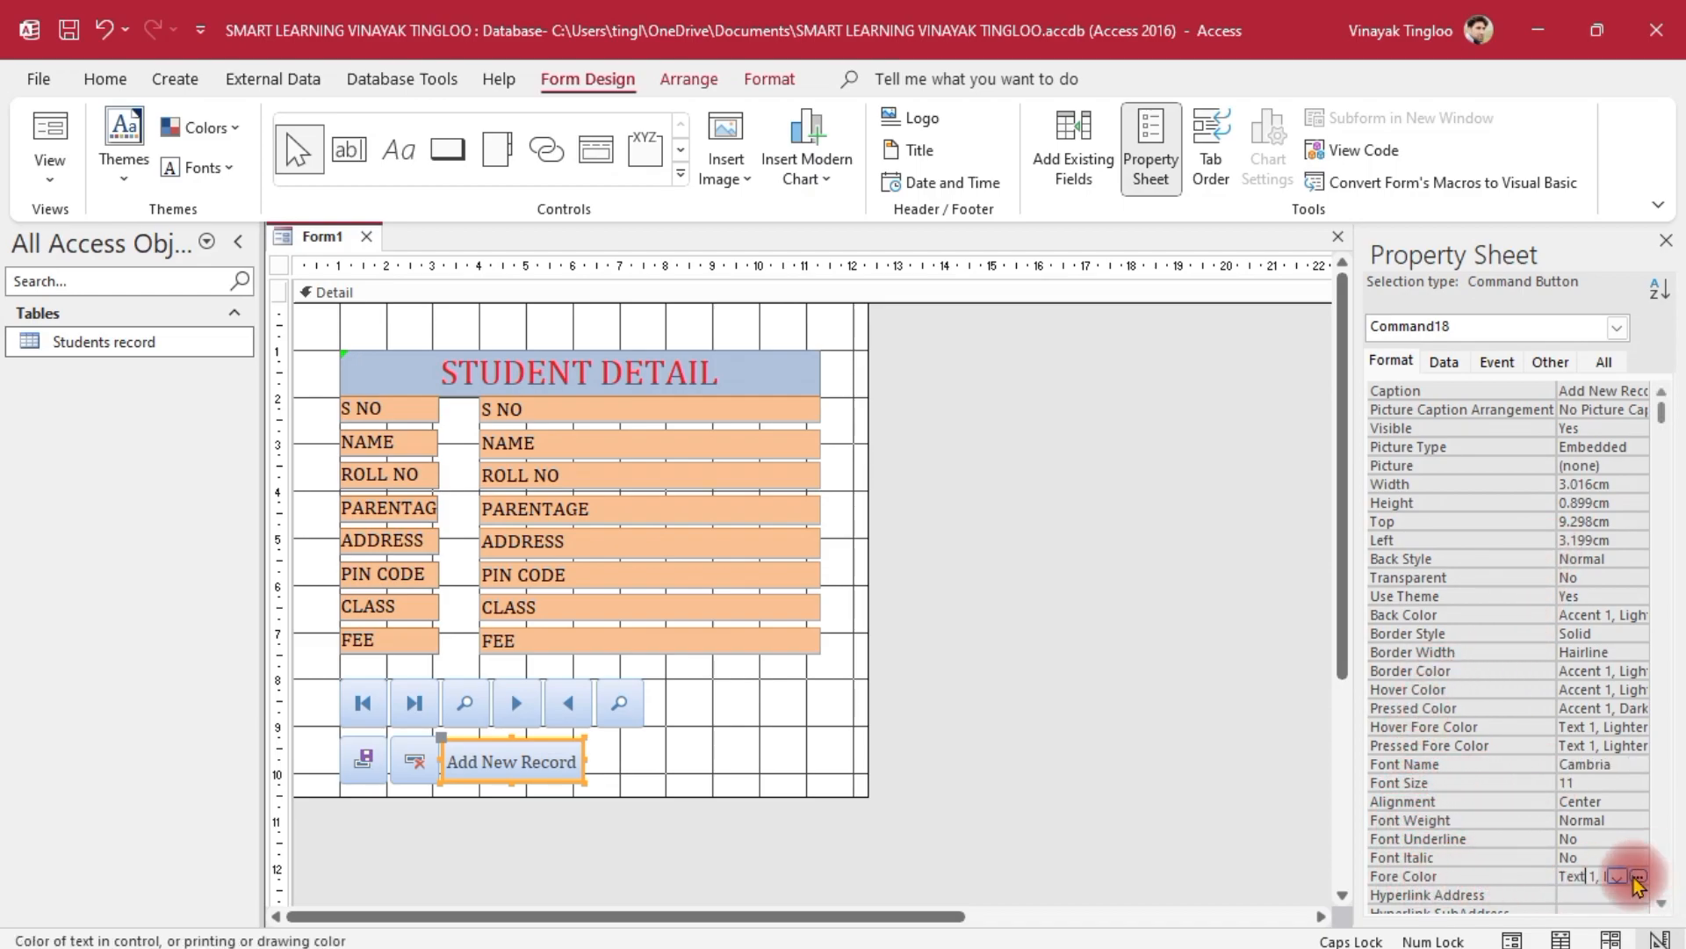
{"action": "left_click", "coordinate": [1637, 876]}
{"action": "left_click", "coordinate": [1498, 368]}
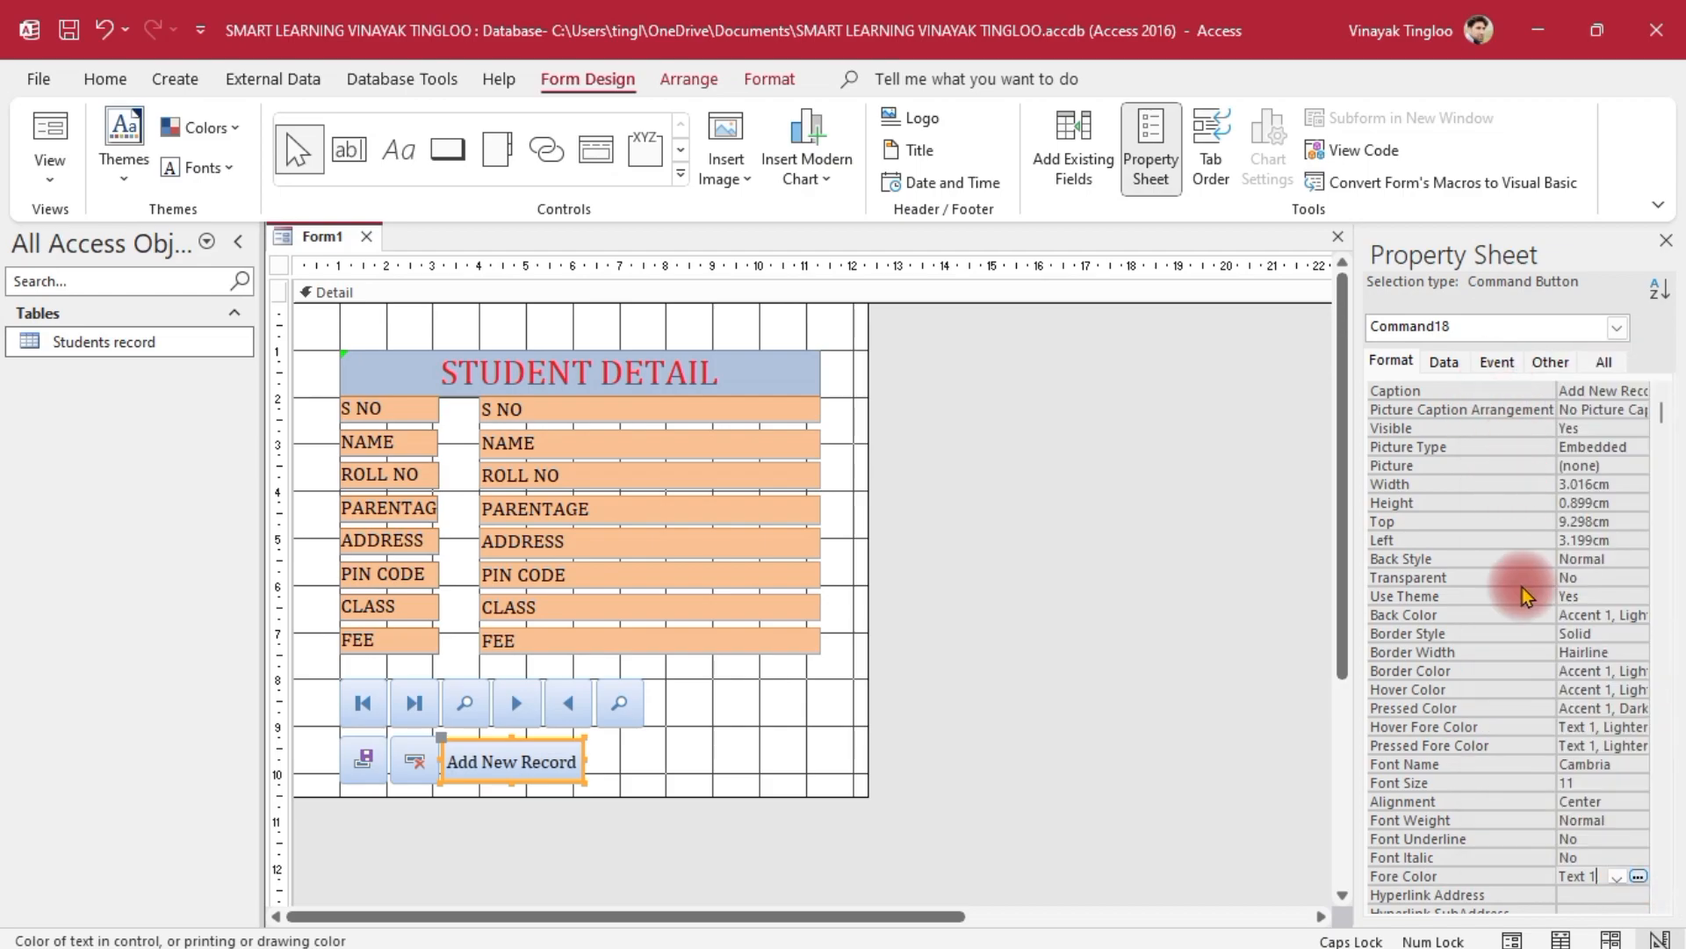
{"action": "left_click", "coordinate": [1093, 766]}
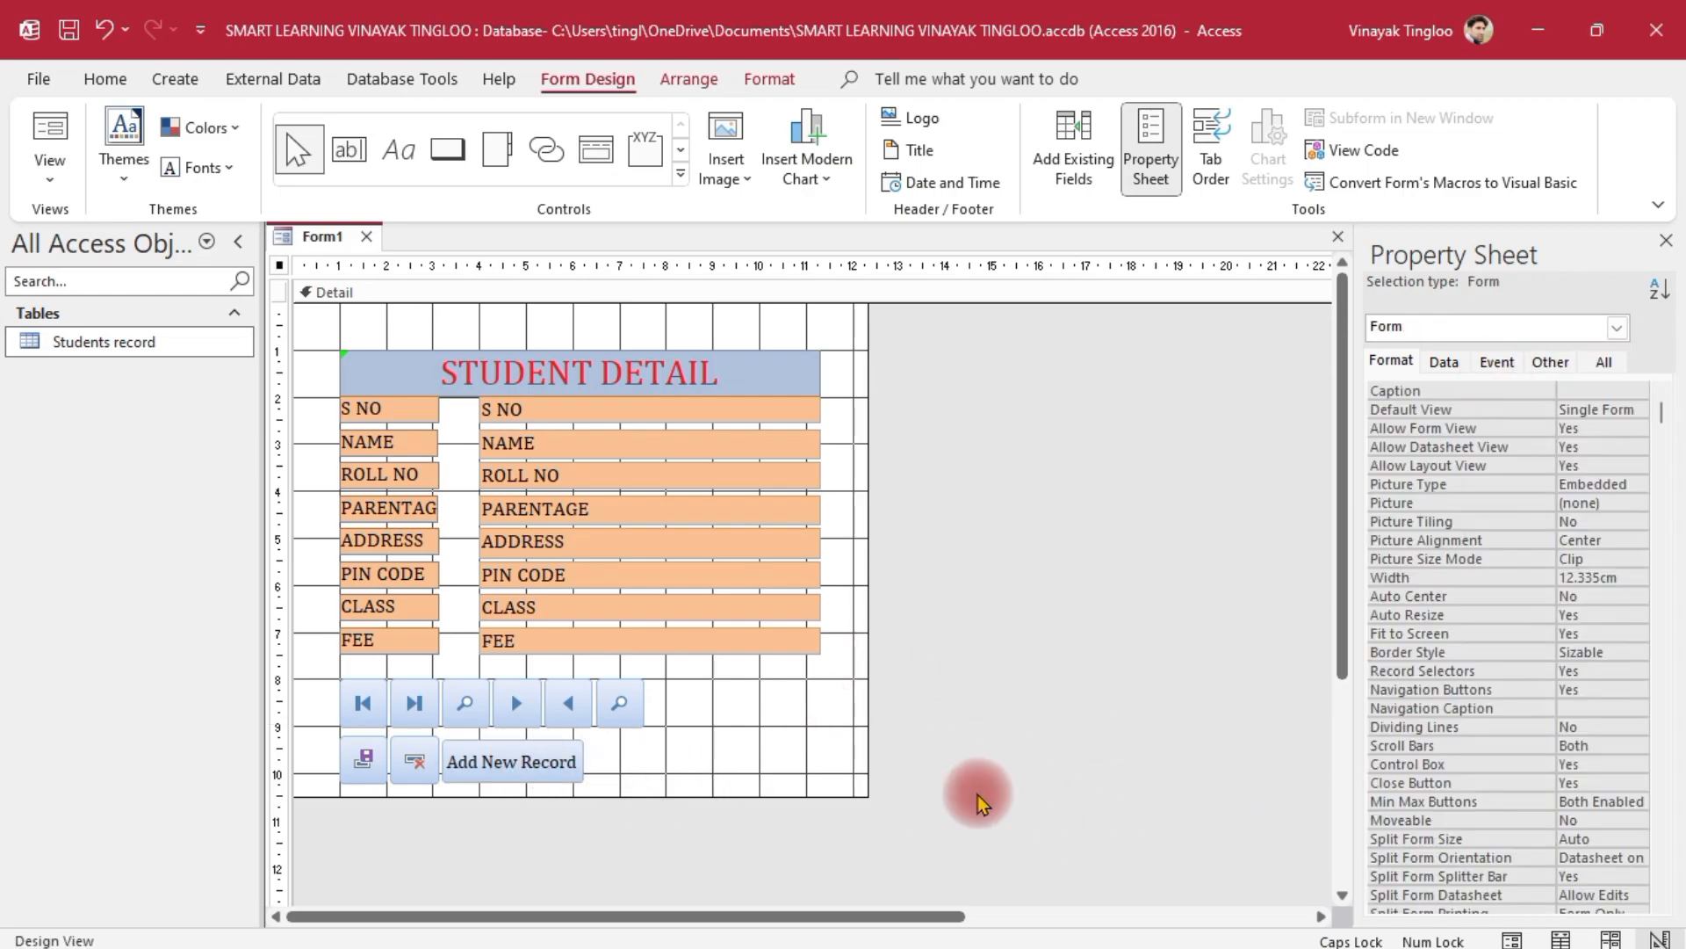
Resize the Add New Record button to 4.312 cm wide and 0.979 cm tall
{"action": "left_click", "coordinate": [500, 763]}
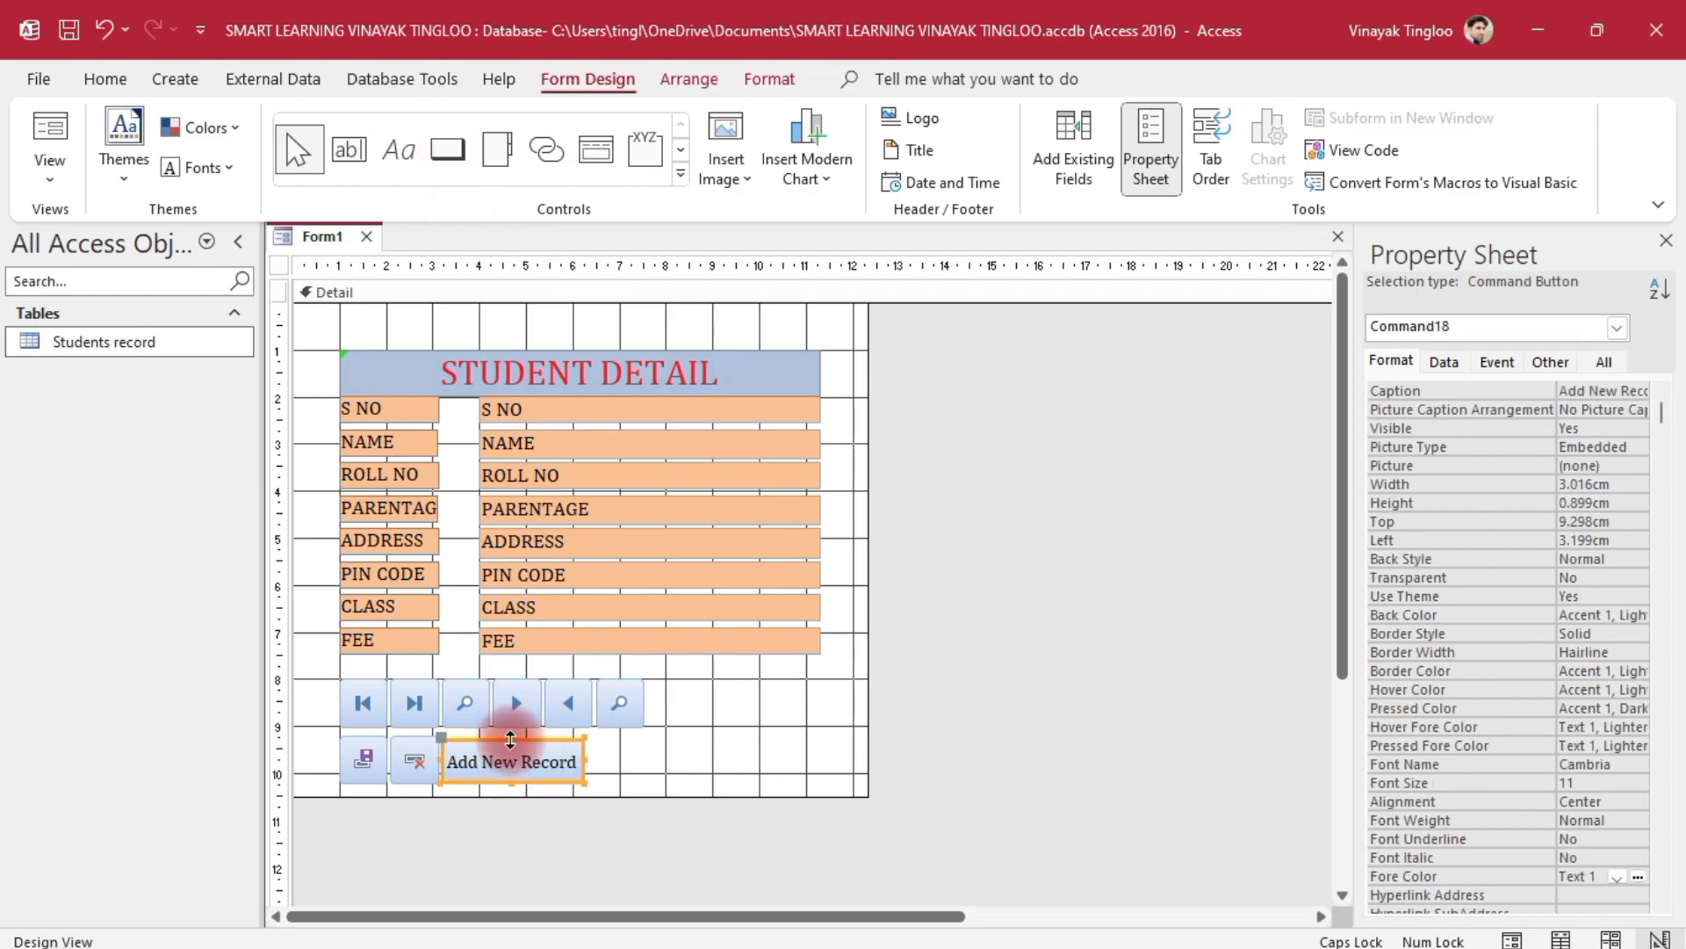
{"action": "left_click_drag", "start_coordinate": [510, 738], "coordinate": [644, 756]}
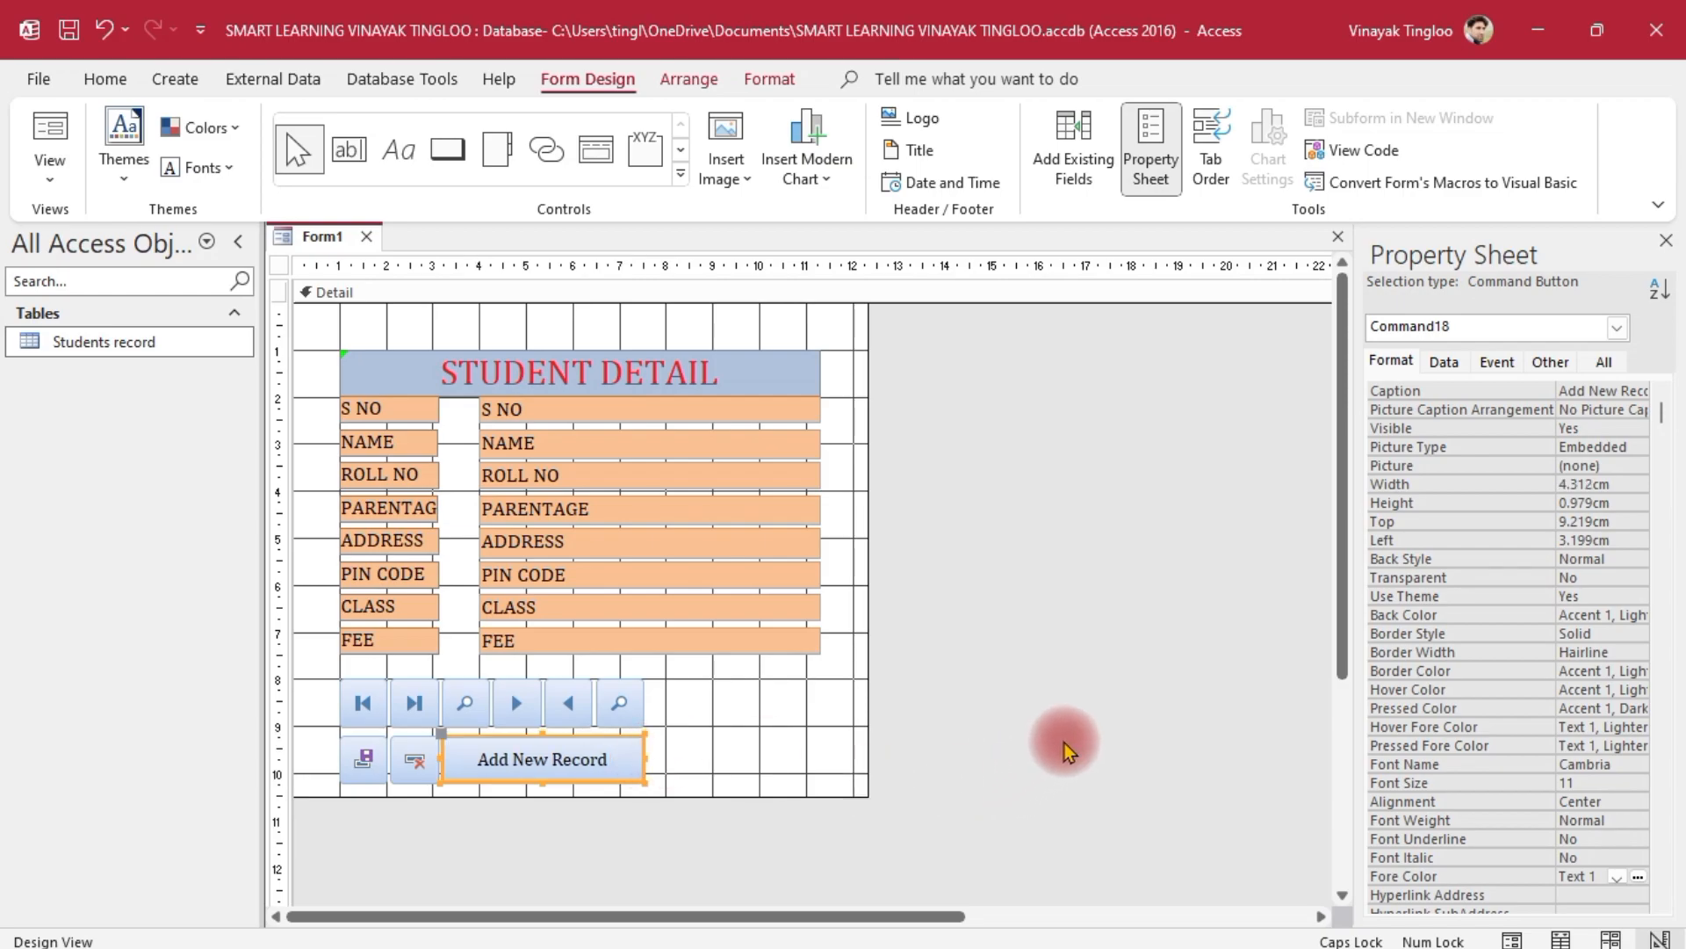
{"action": "left_click", "coordinate": [1136, 714]}
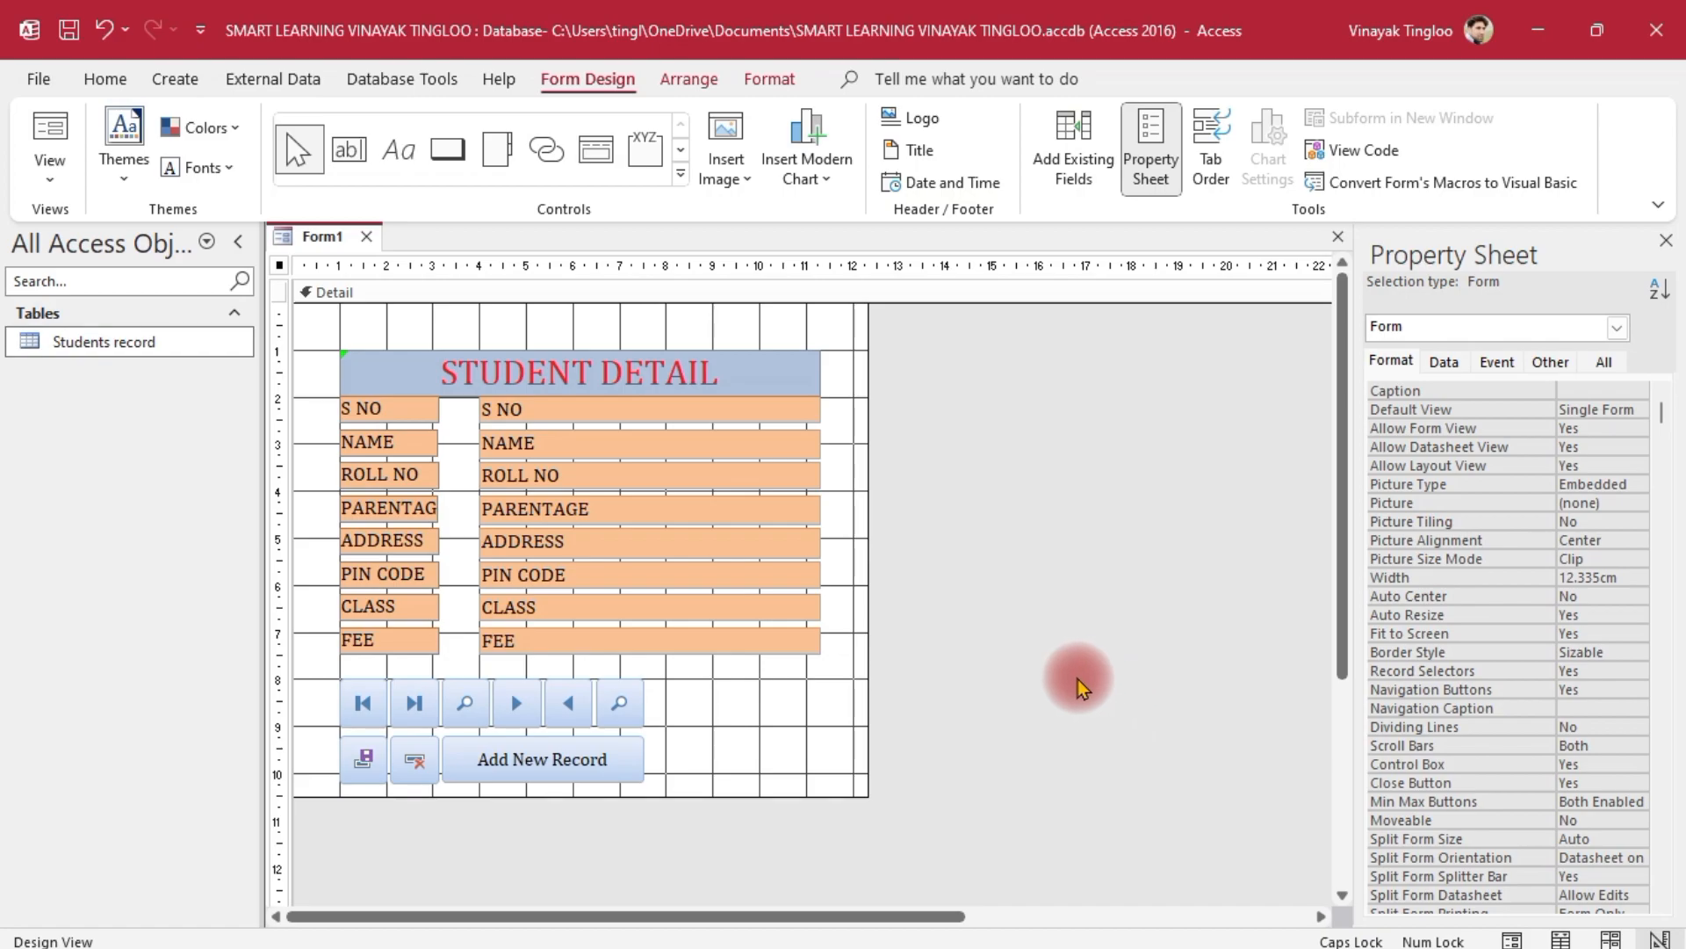
Add an Application > Quit Application button with the Stop picture, enlarged to 2.894 × 1.995 cm
{"action": "left_click", "coordinate": [450, 150]}
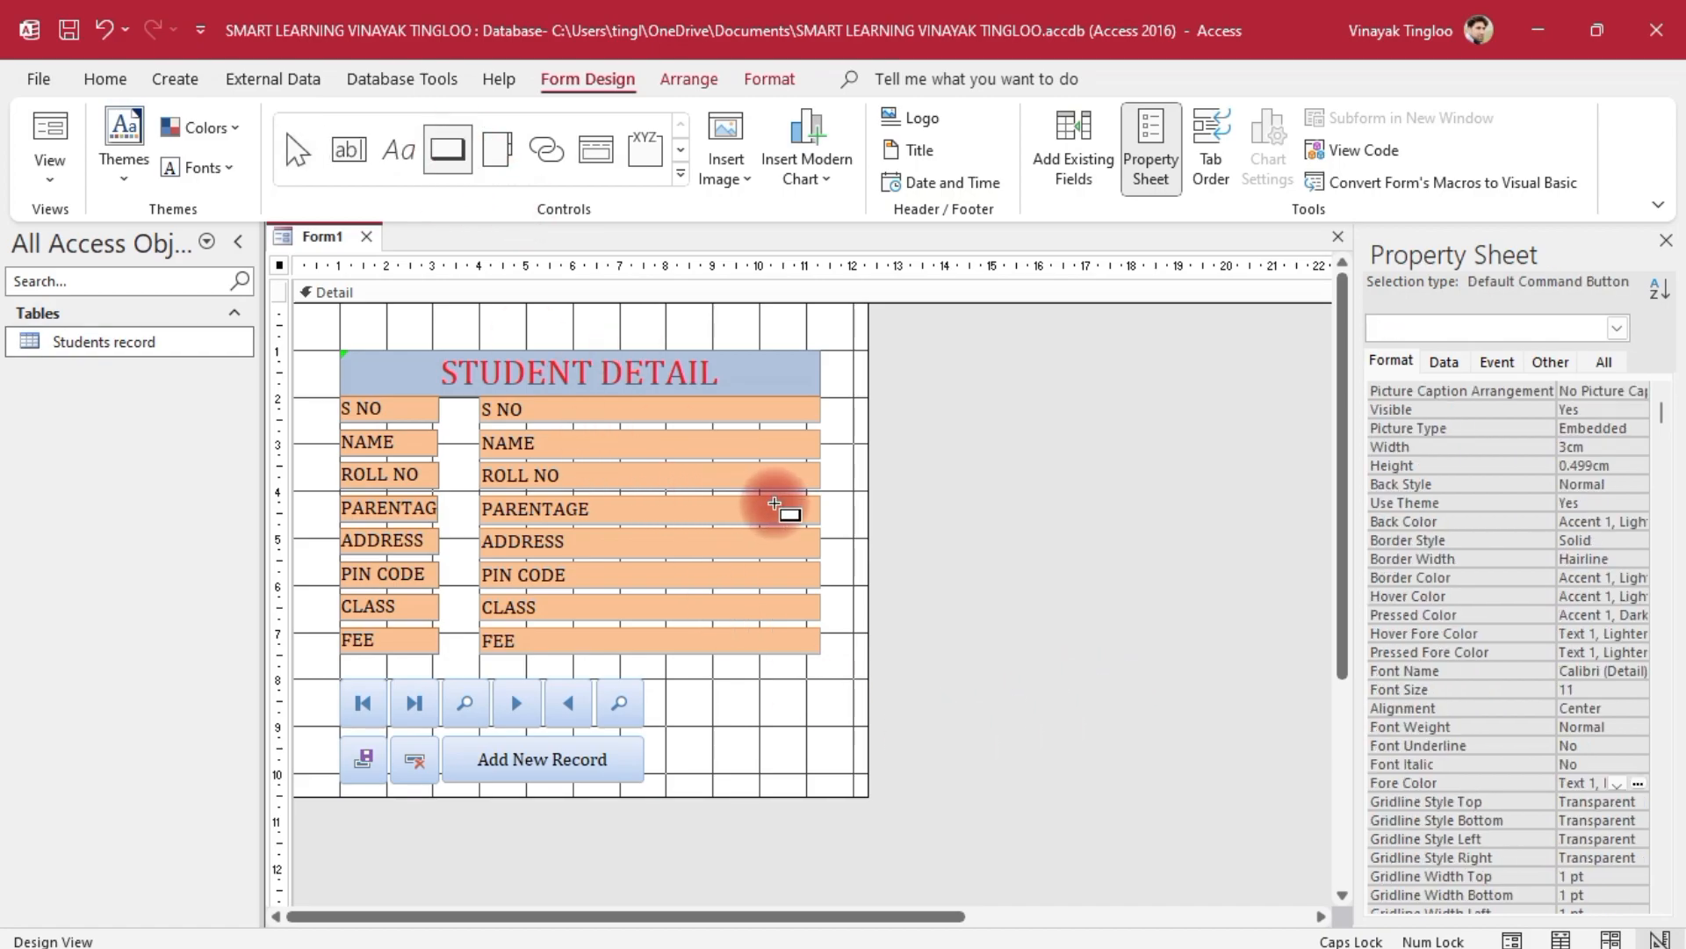
{"action": "left_click_drag", "start_coordinate": [670, 678], "coordinate": [808, 771]}
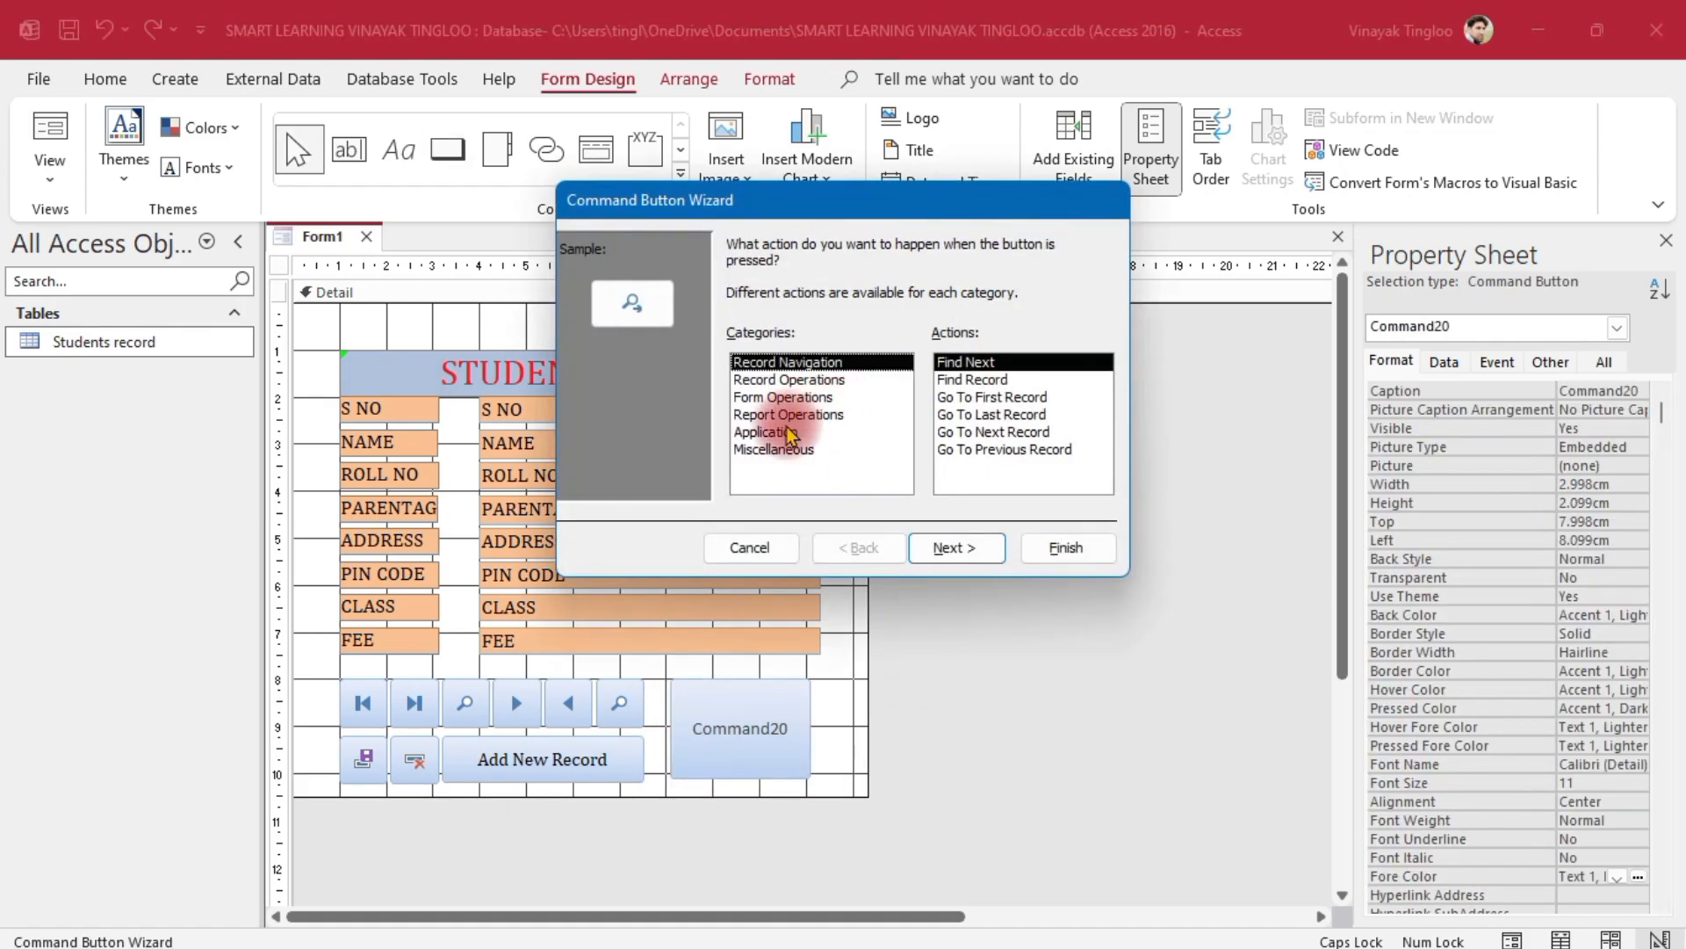
{"action": "left_click", "coordinate": [789, 429]}
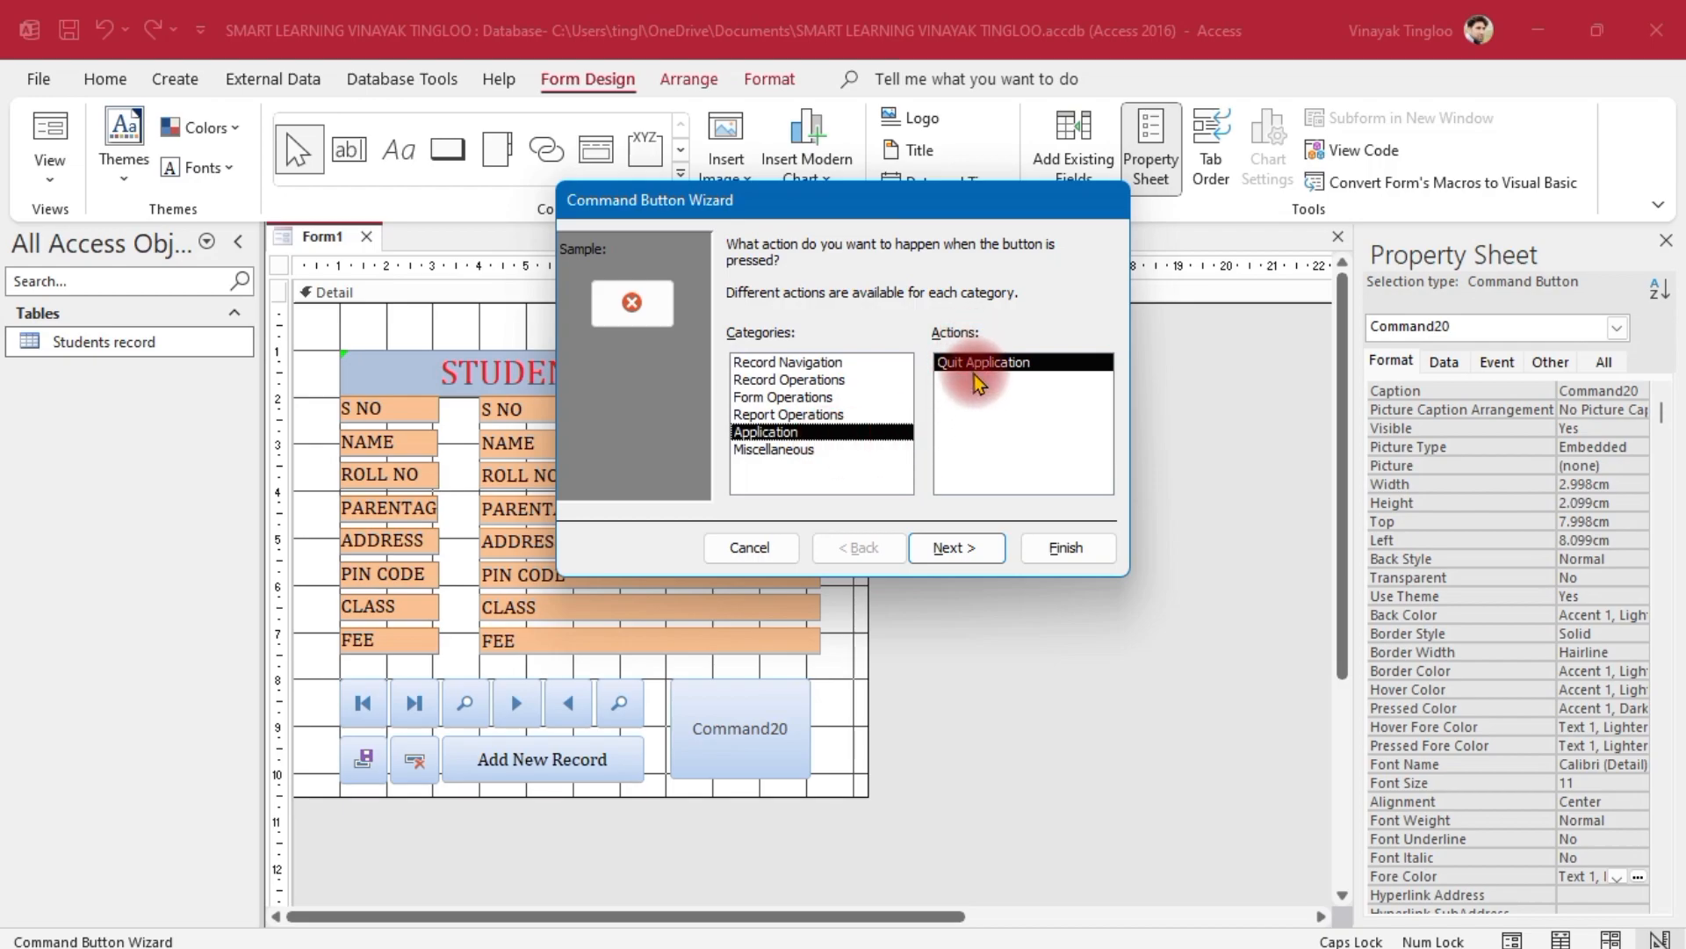
{"action": "left_click", "coordinate": [964, 549]}
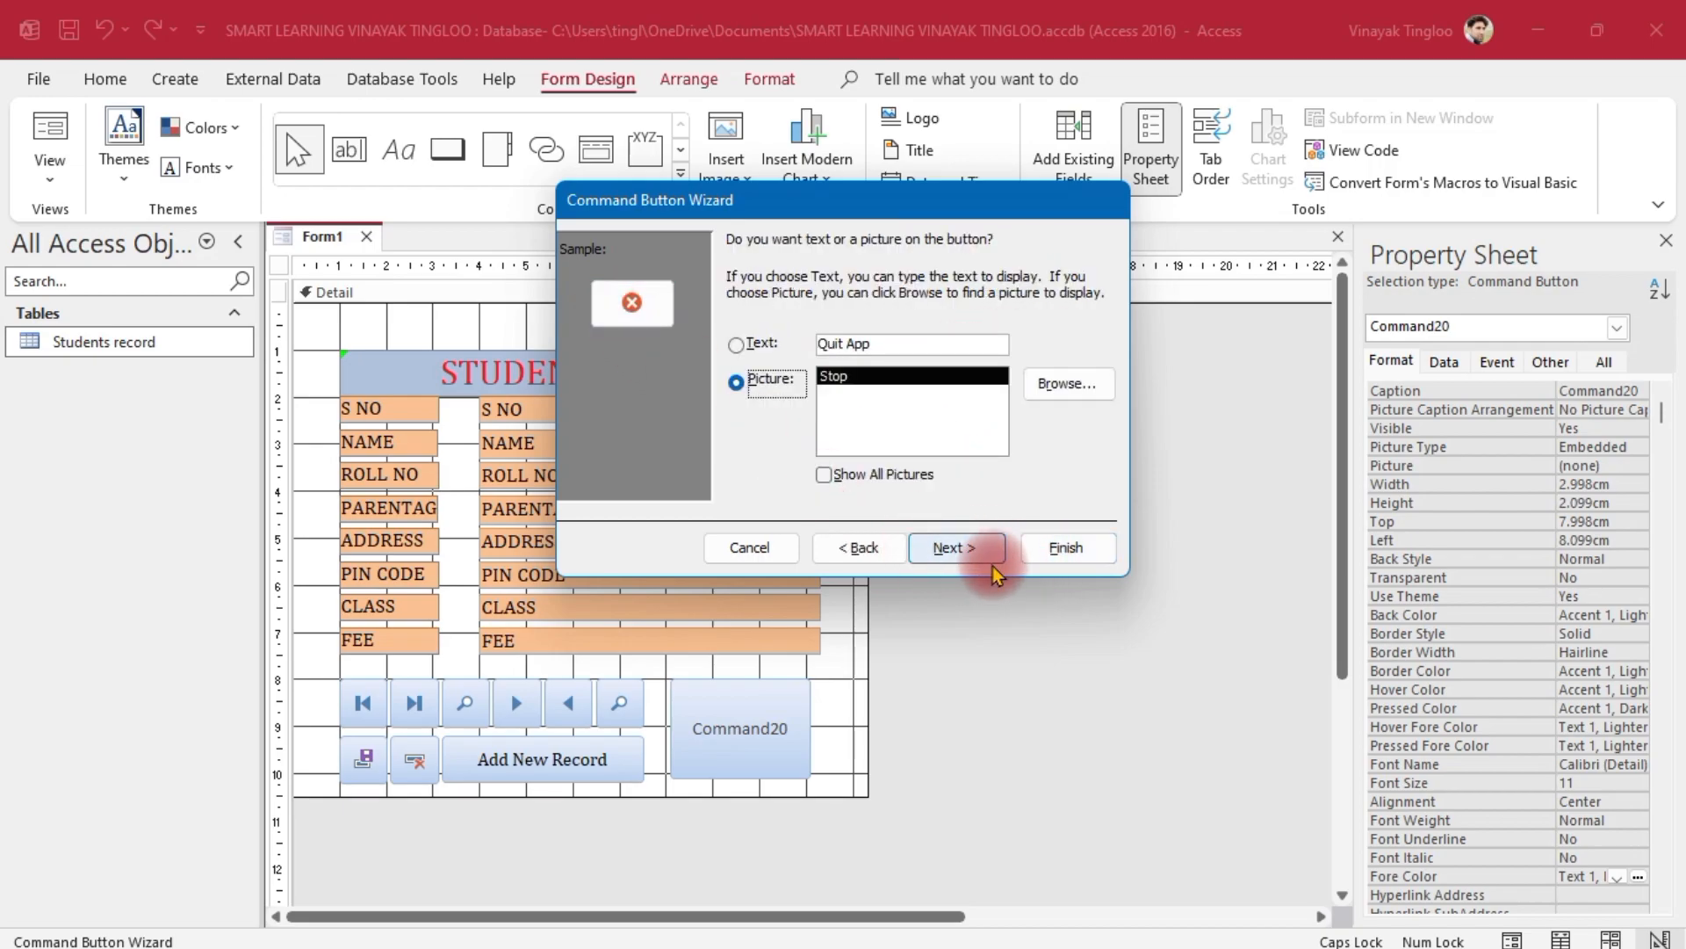
{"action": "left_click", "coordinate": [989, 561]}
{"action": "left_click", "coordinate": [1065, 549]}
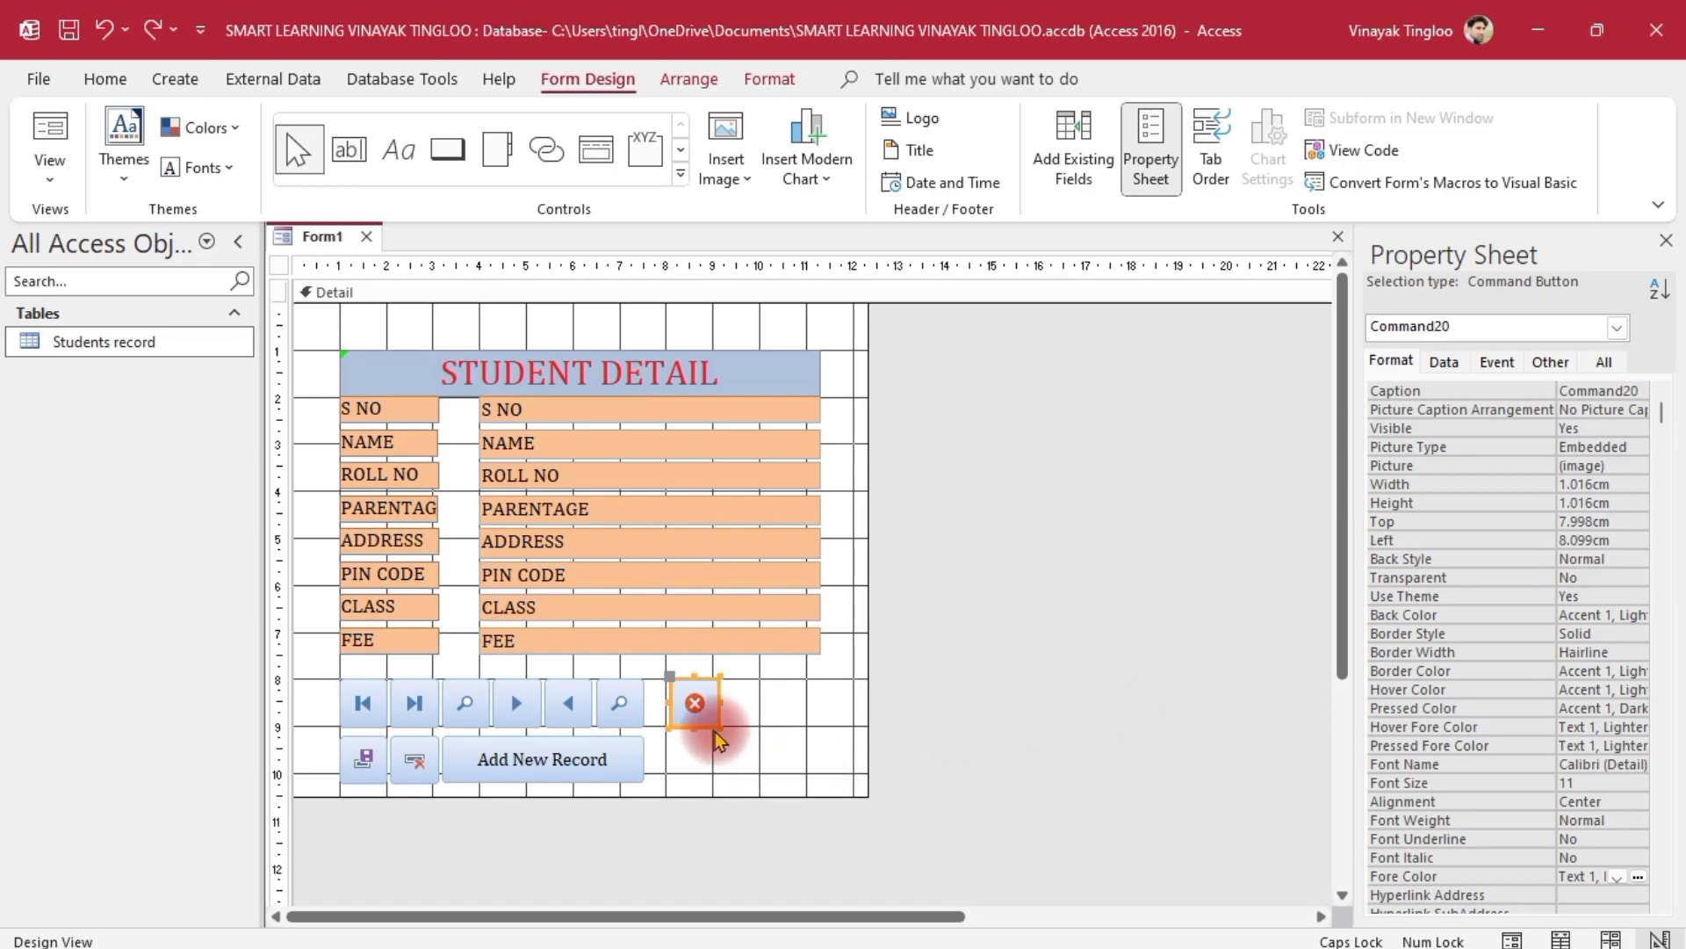
{"action": "left_click_drag", "start_coordinate": [716, 726], "coordinate": [806, 773]}
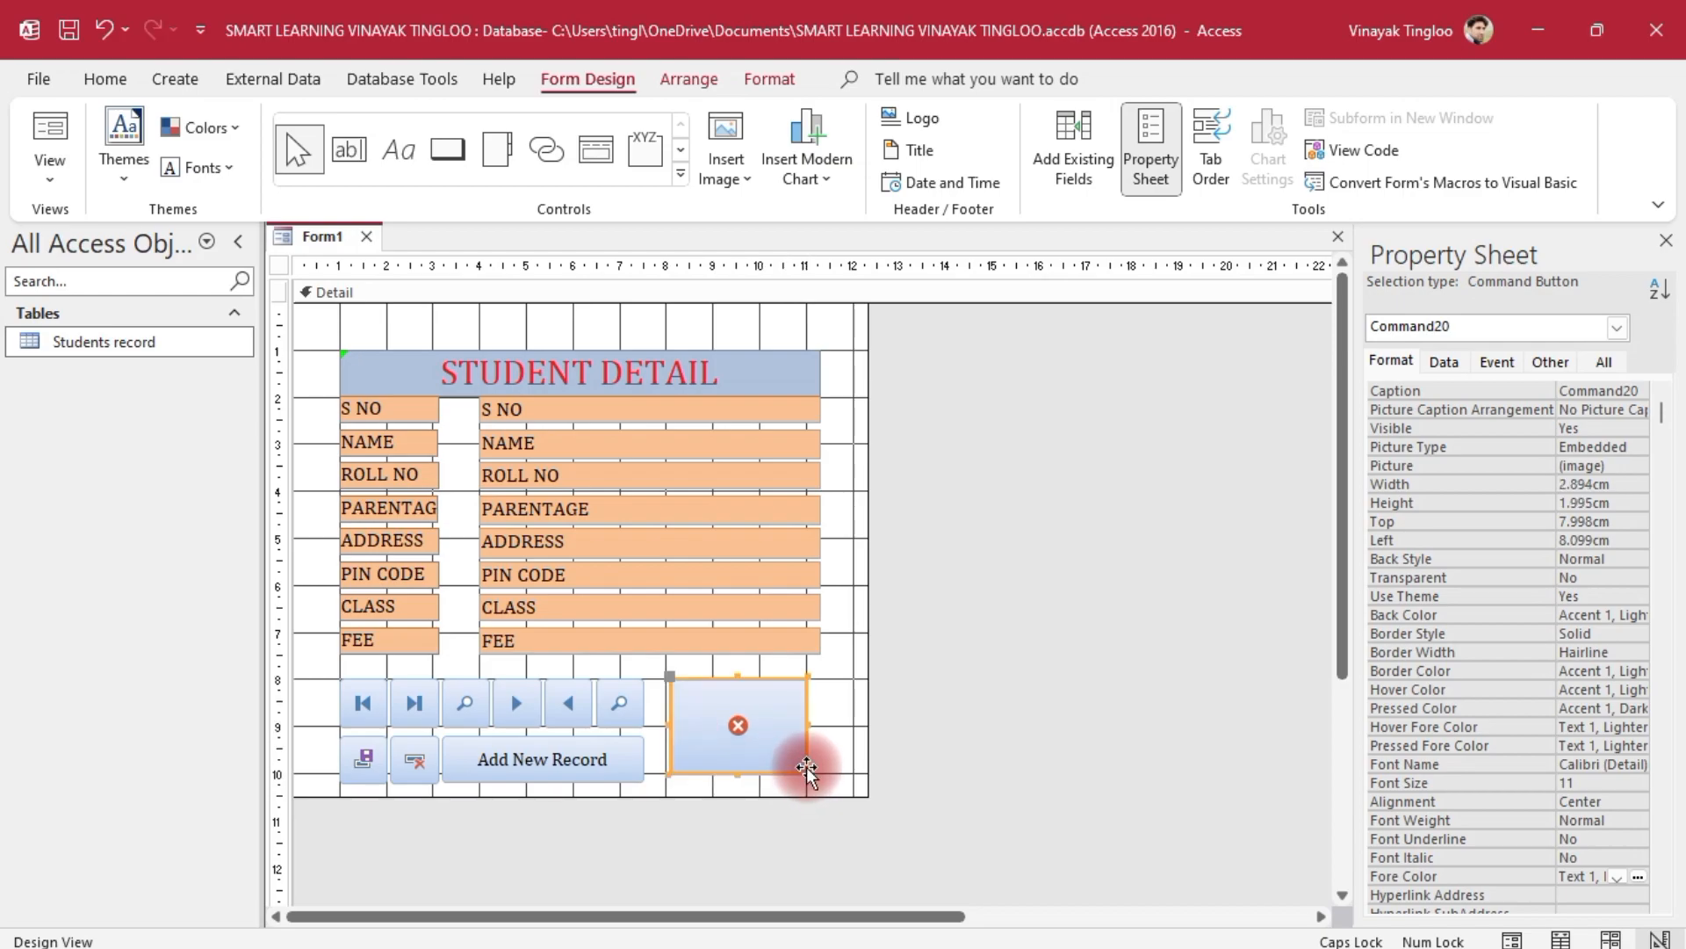
{"action": "left_click", "coordinate": [1039, 734]}
{"action": "left_click_drag", "start_coordinate": [746, 699], "coordinate": [730, 699]}
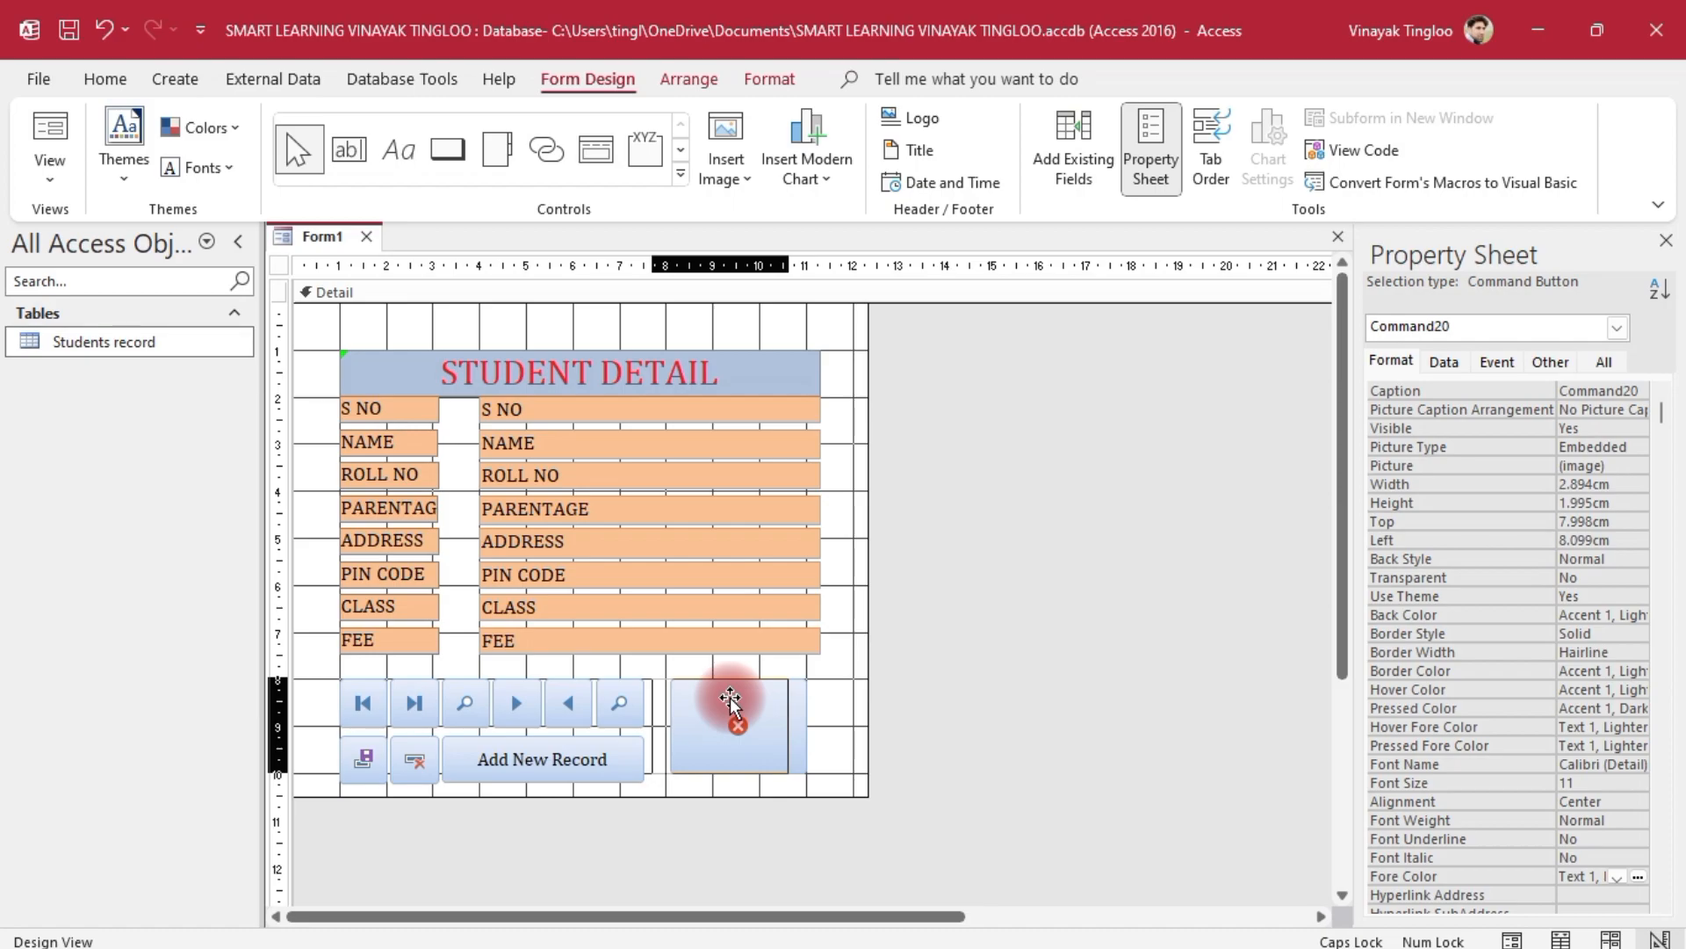
Make the red X quit button slightly taller
{"action": "left_click", "coordinate": [920, 740]}
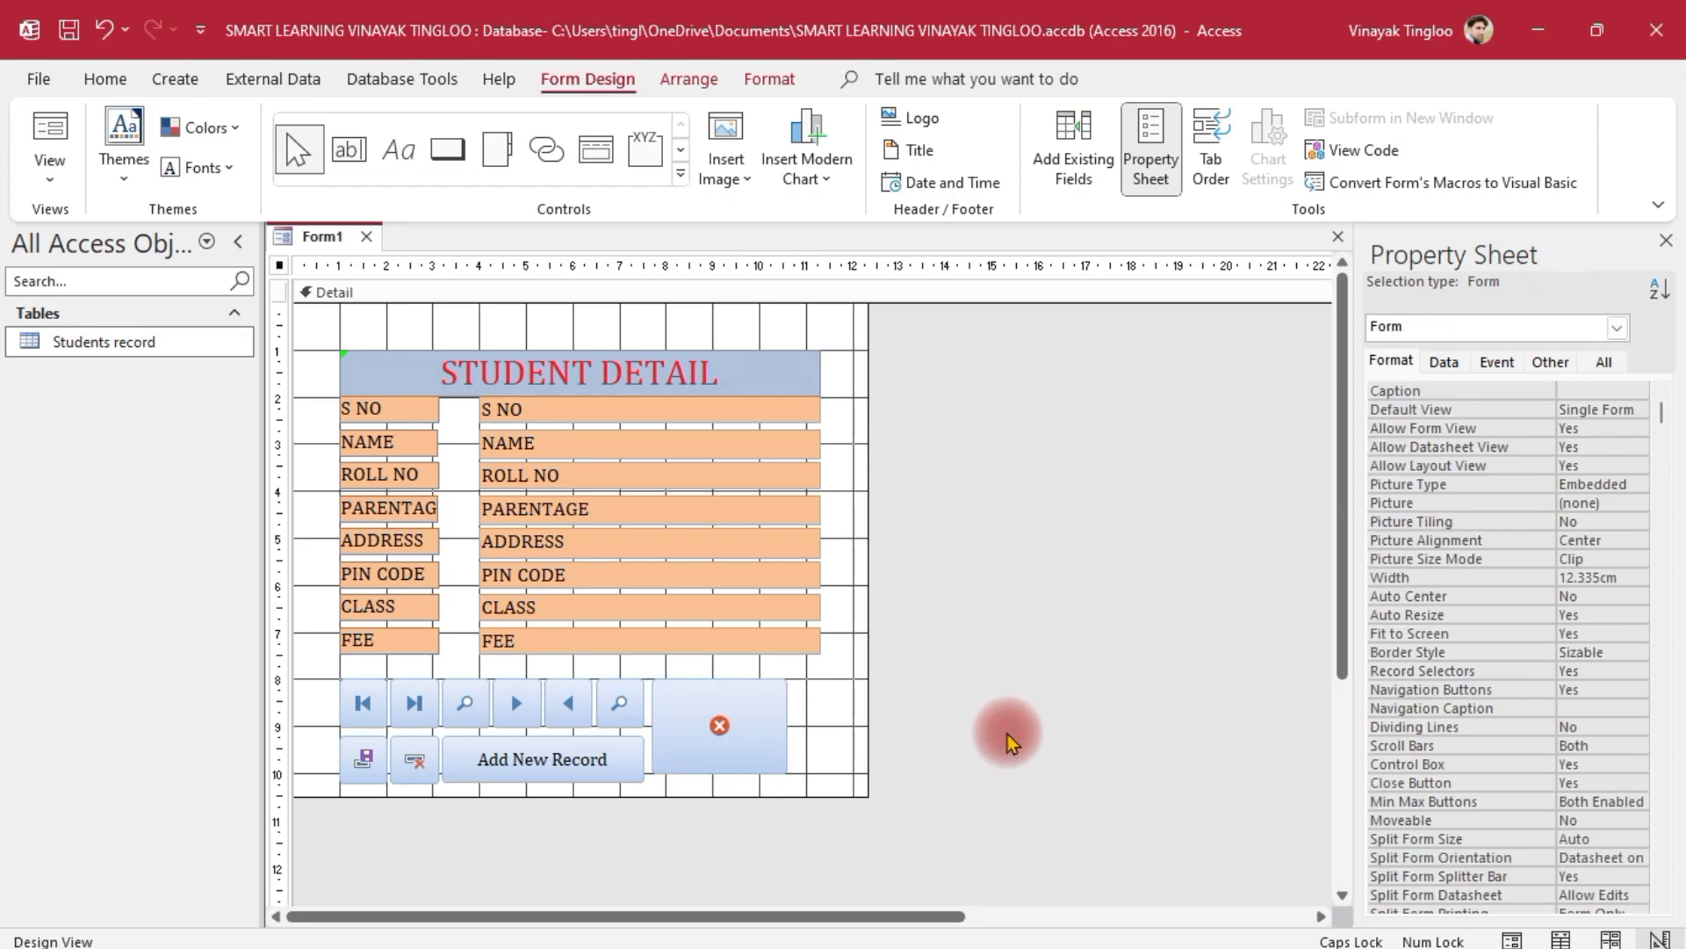
{"action": "left_click", "coordinate": [749, 771]}
{"action": "left_click_drag", "start_coordinate": [749, 771], "coordinate": [749, 777]}
{"action": "left_click", "coordinate": [1004, 716]}
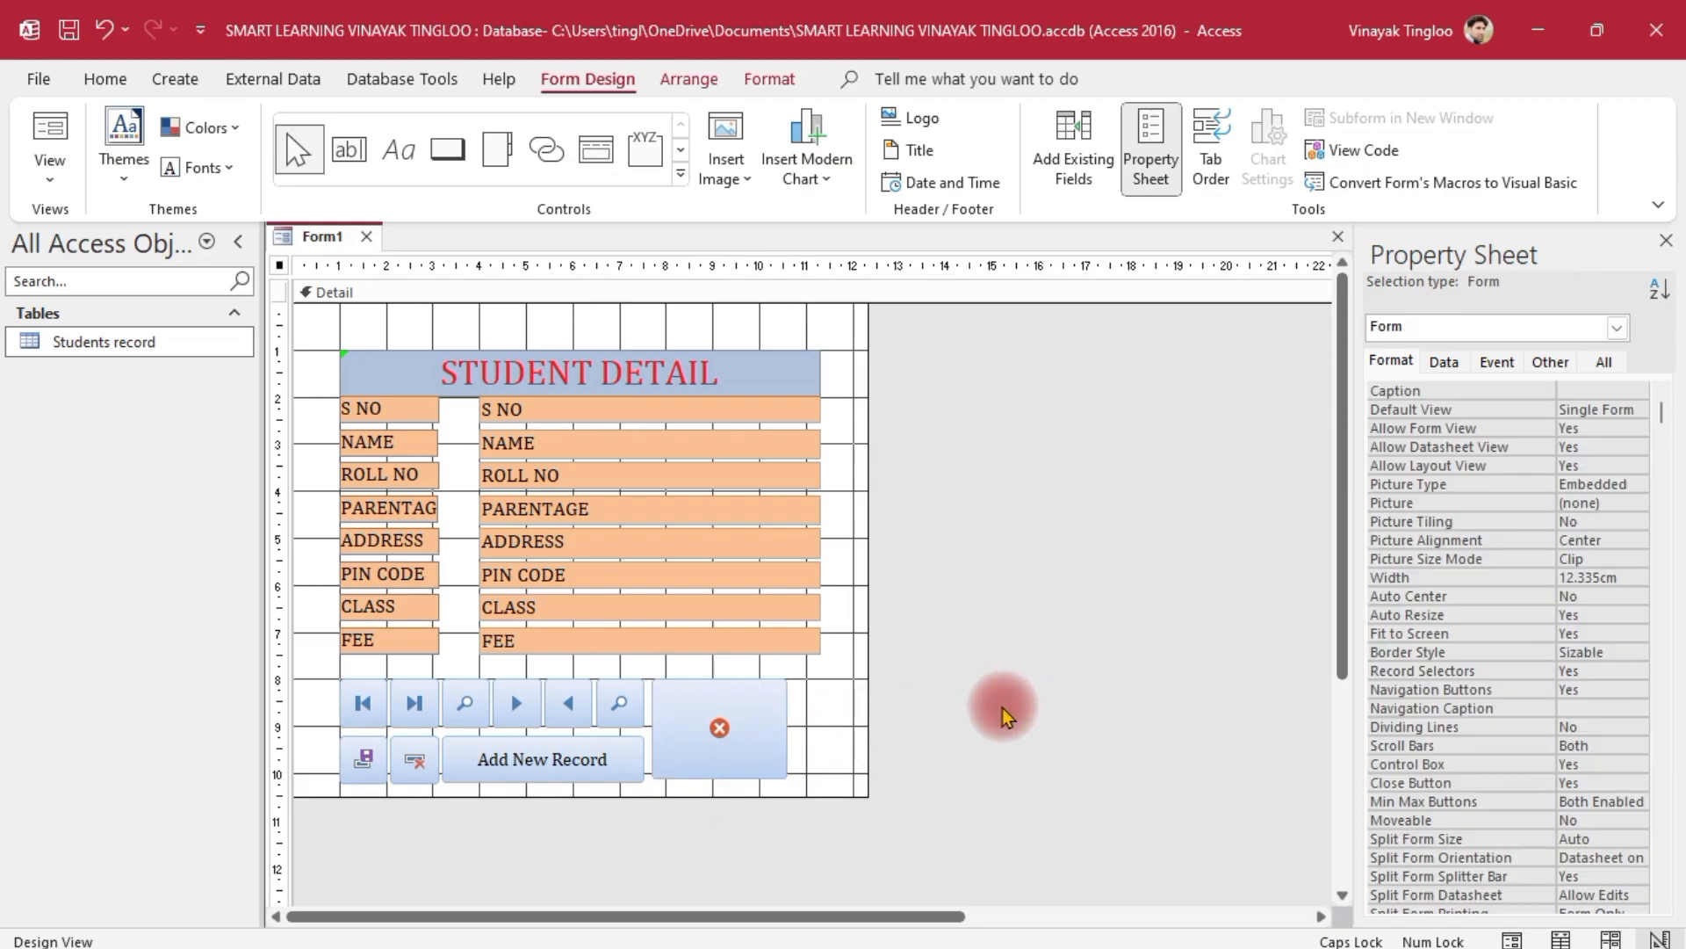
Shift all ten bottom buttons together slightly right and up
{"action": "left_click_drag", "start_coordinate": [952, 676], "coordinate": [302, 804]}
{"action": "left_click_drag", "start_coordinate": [682, 721], "coordinate": [694, 713]}
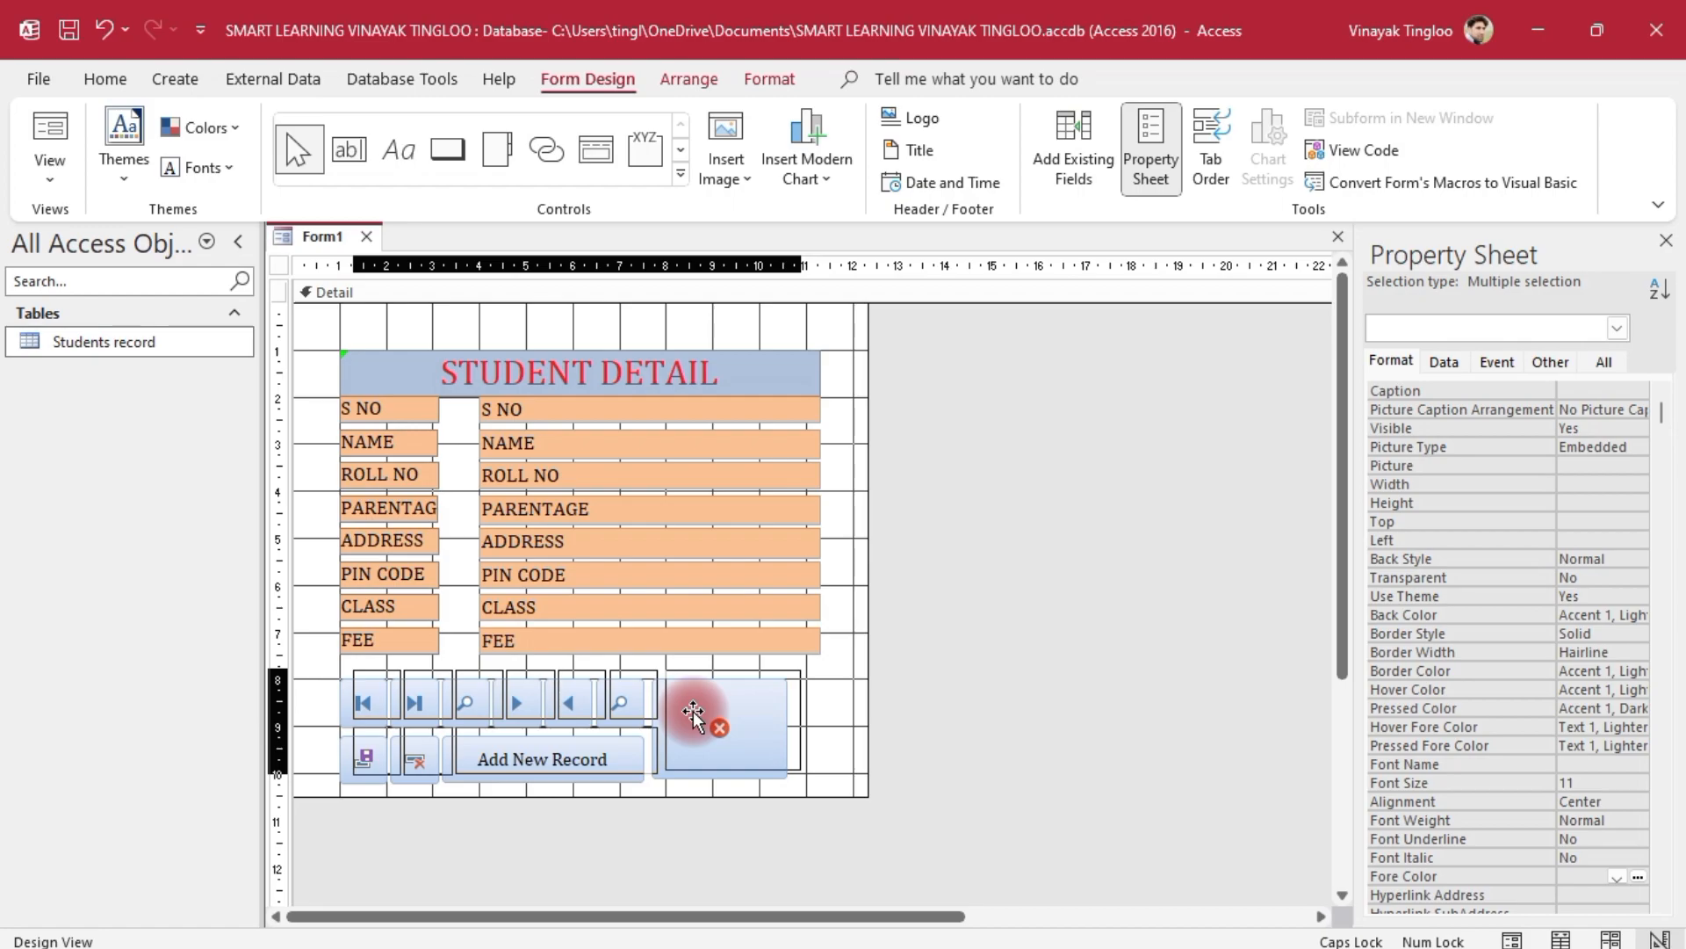
{"action": "left_click_drag", "start_coordinate": [694, 713], "coordinate": [690, 713]}
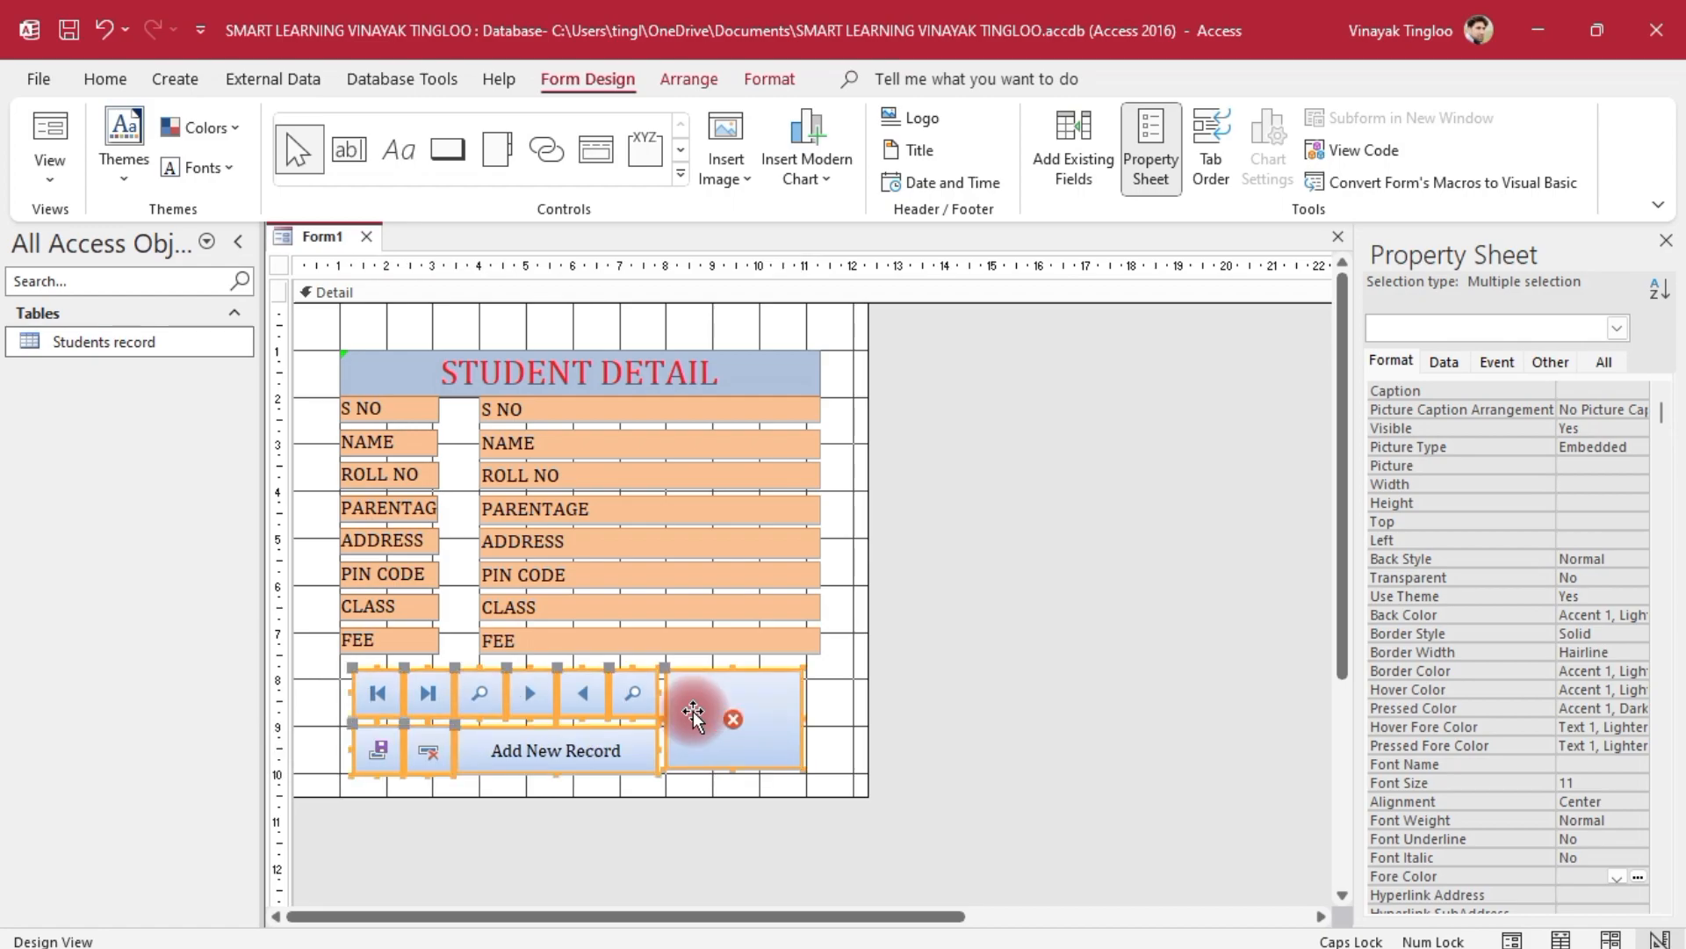
{"action": "left_click", "coordinate": [1058, 688]}
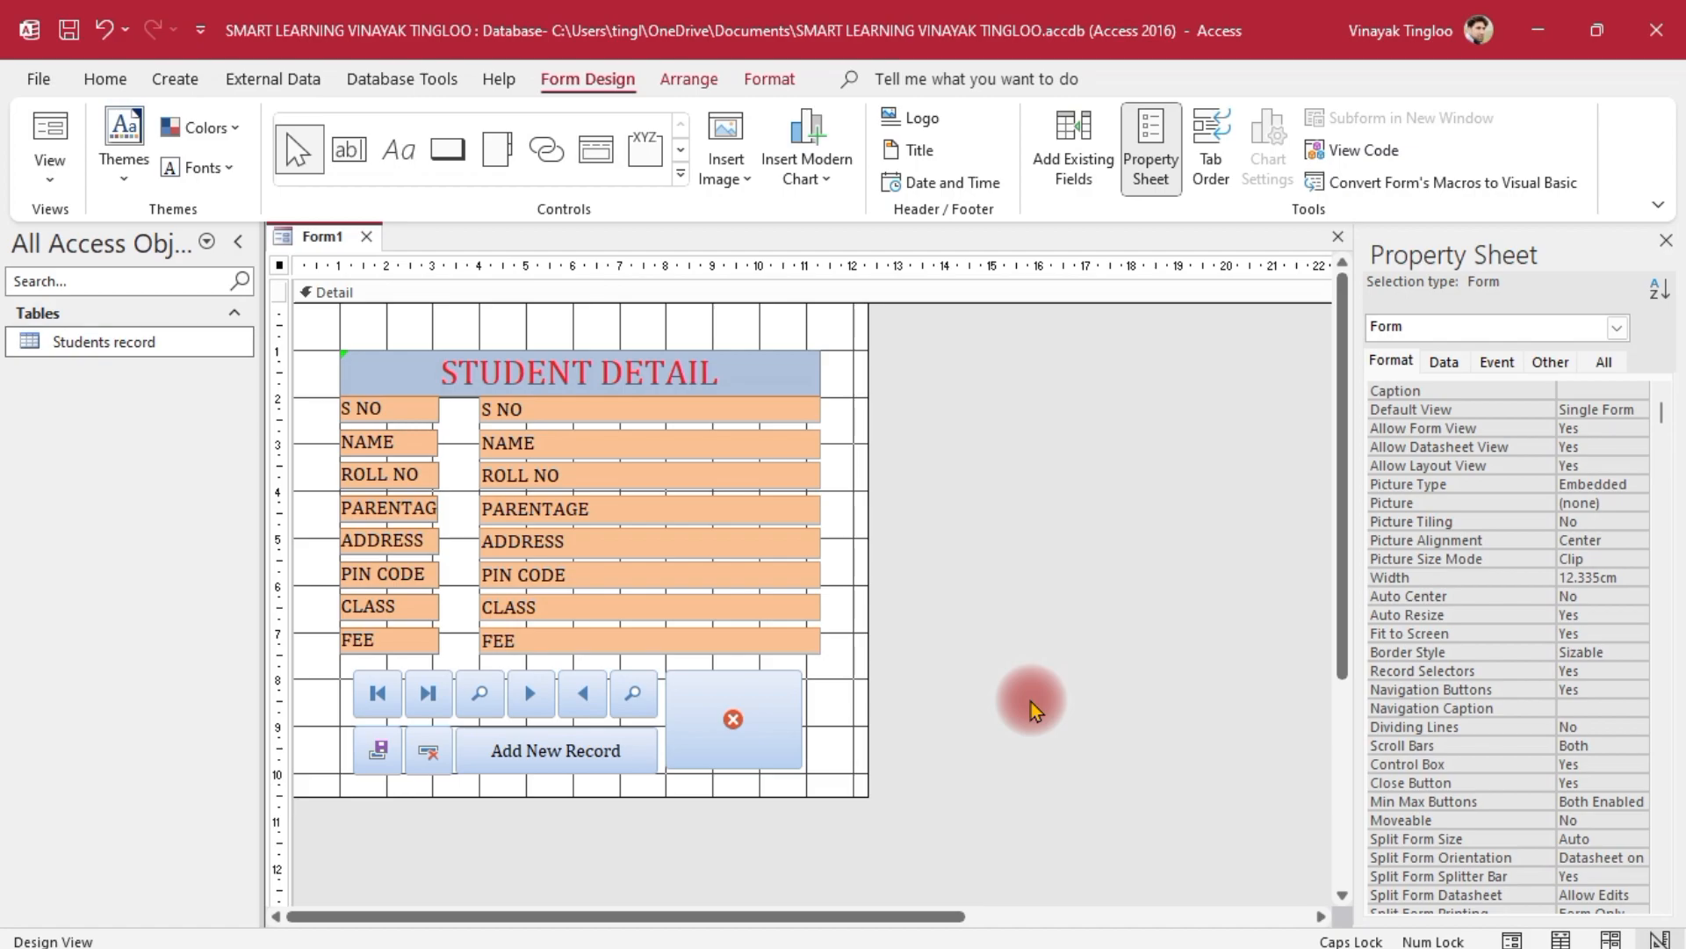
Draw a rectangle covering the whole form and set its Back Color to light green #CDDCAF
{"action": "left_click", "coordinate": [680, 173]}
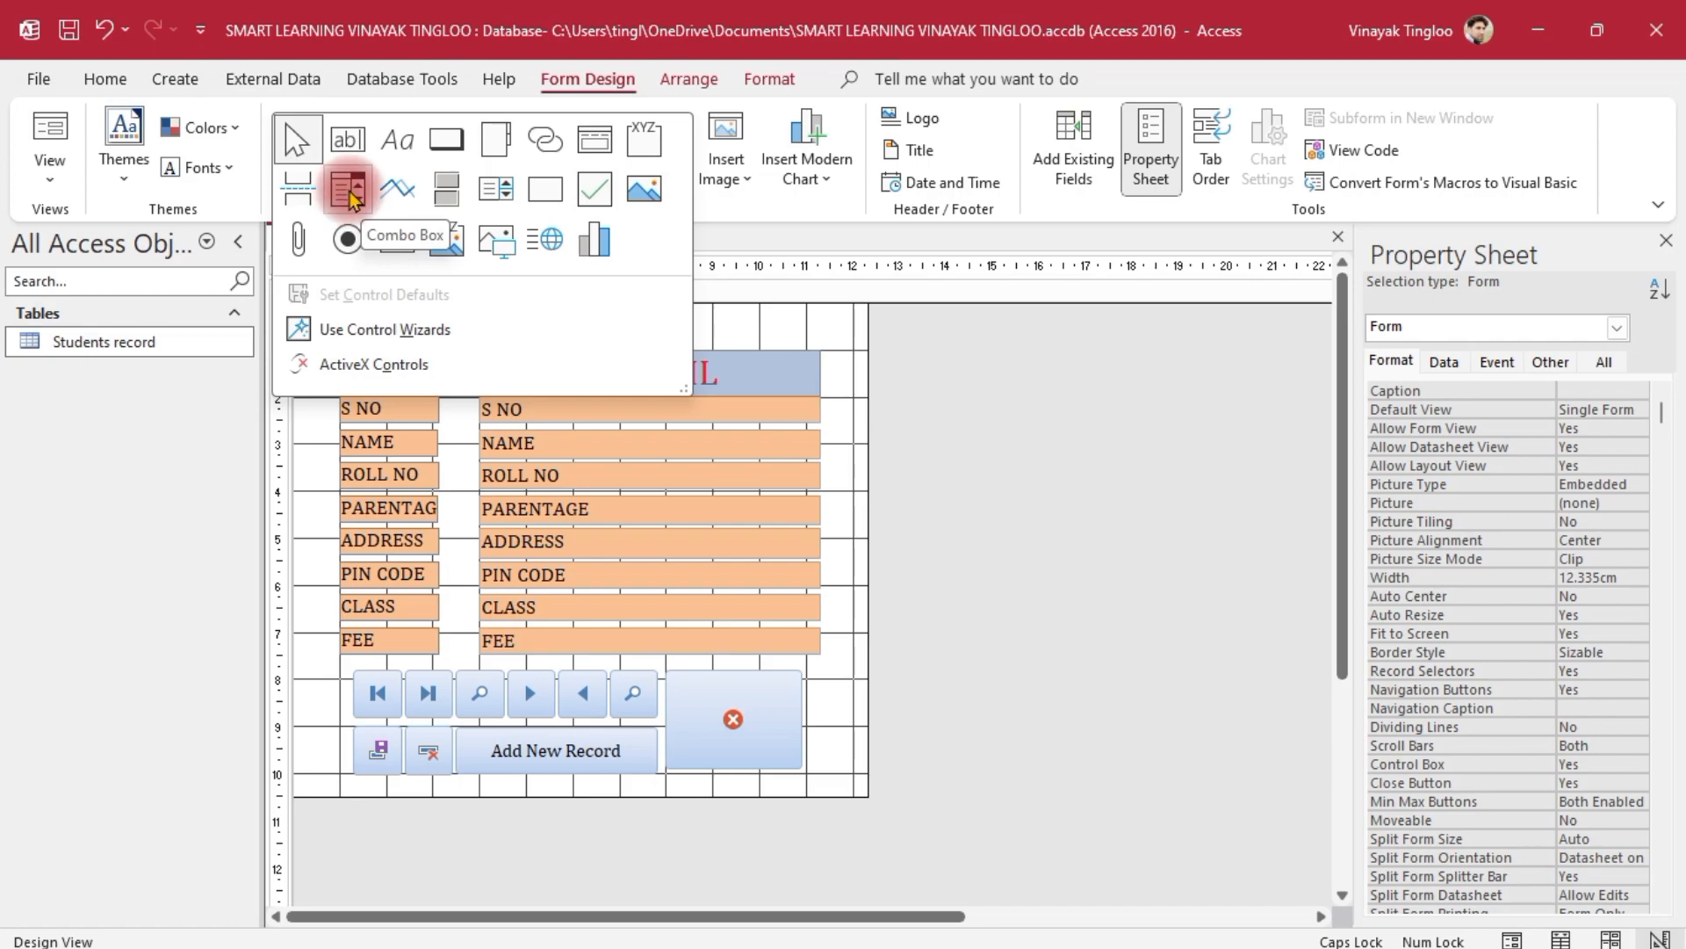
{"action": "left_click", "coordinate": [546, 188]}
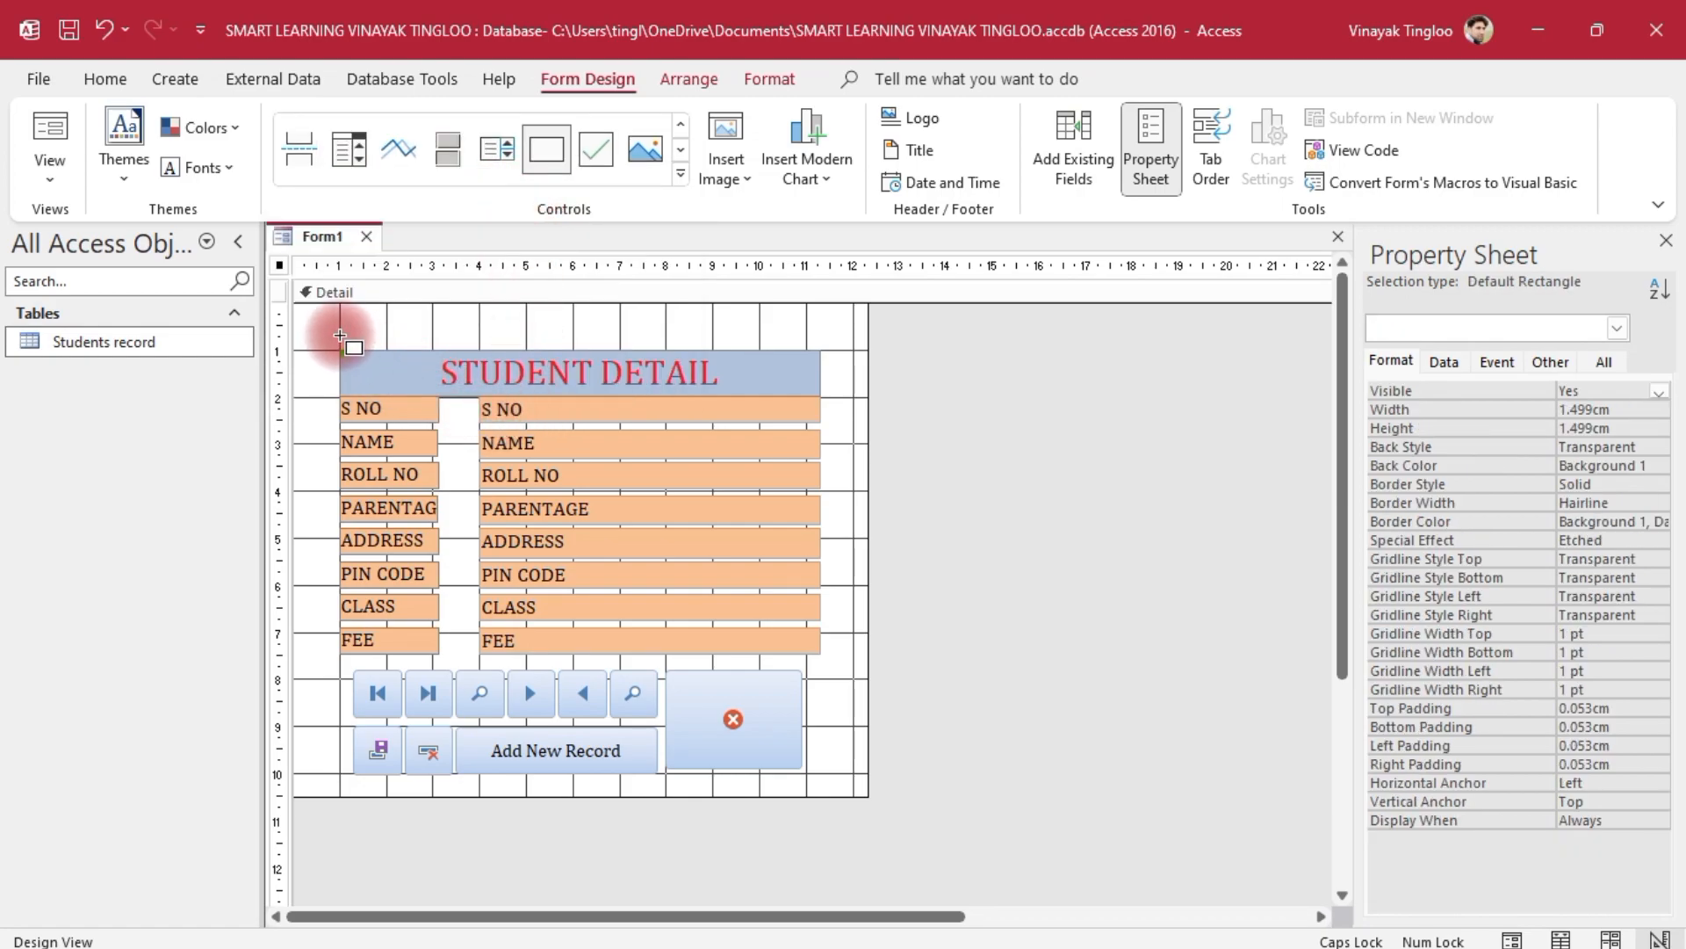
{"action": "mouse_move", "coordinate": [340, 335]}
{"action": "left_mouse_down"}
{"action": "mouse_move", "coordinate": [805, 383]}
{"action": "mouse_move", "coordinate": [823, 367]}
{"action": "mouse_move", "coordinate": [843, 667]}
{"action": "mouse_move", "coordinate": [835, 779]}
{"action": "mouse_move", "coordinate": [815, 786]}
{"action": "mouse_move", "coordinate": [830, 781]}
{"action": "left_mouse_up"}
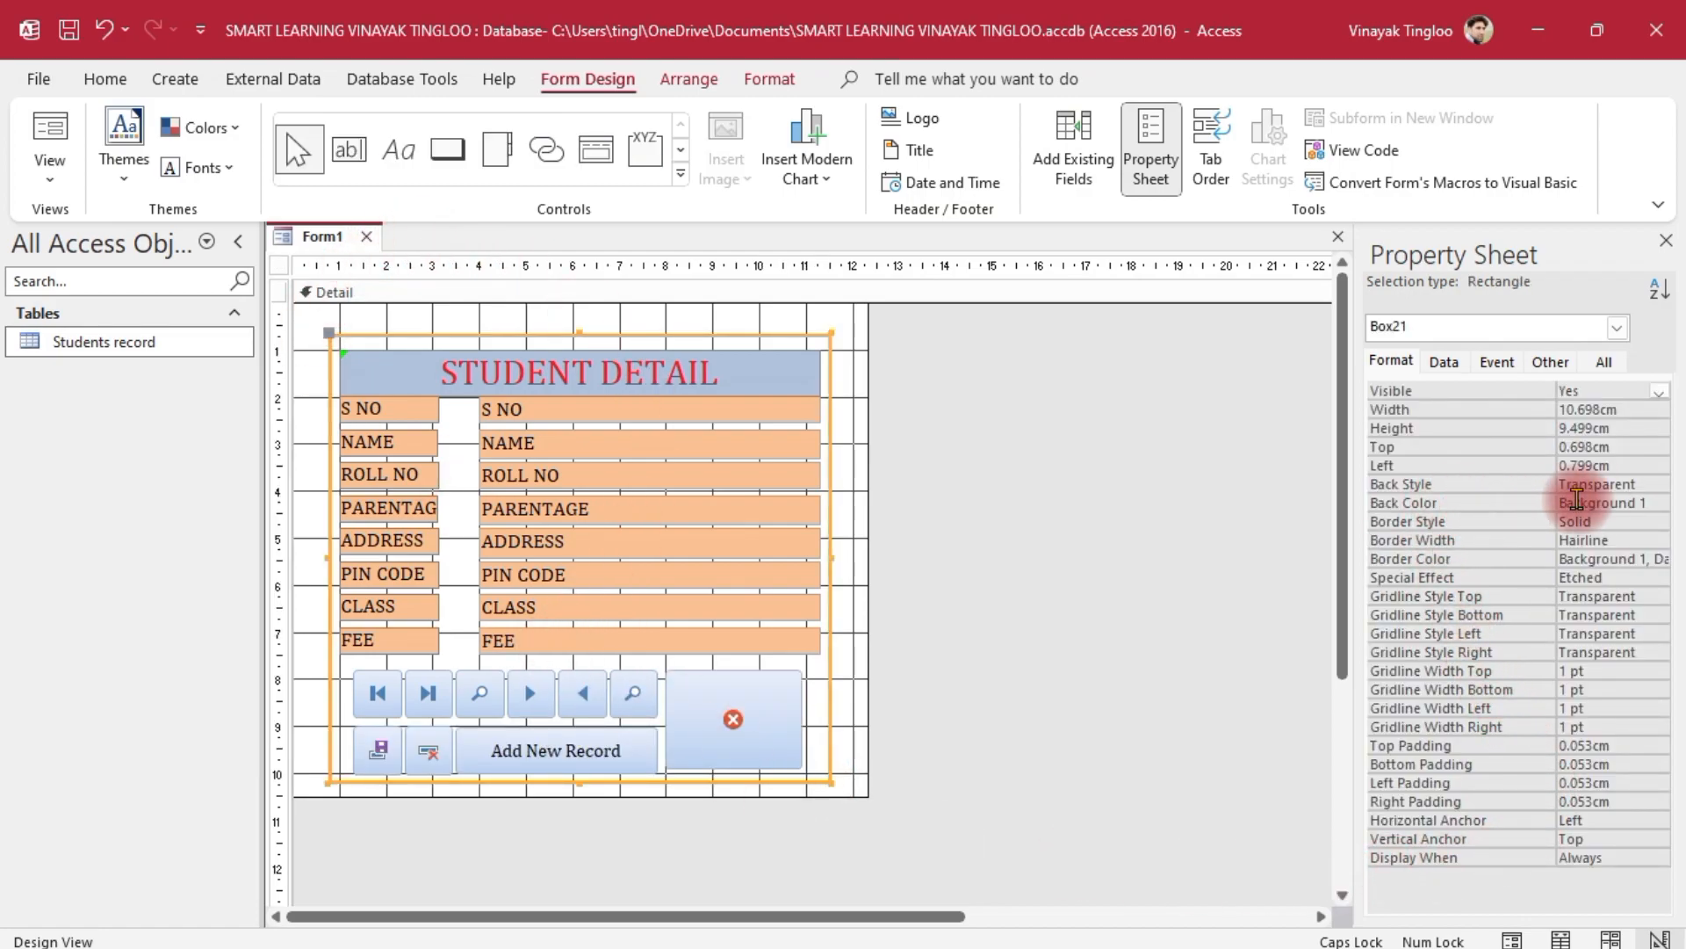
{"action": "left_click", "coordinate": [1625, 503]}
{"action": "left_click", "coordinate": [1660, 504]}
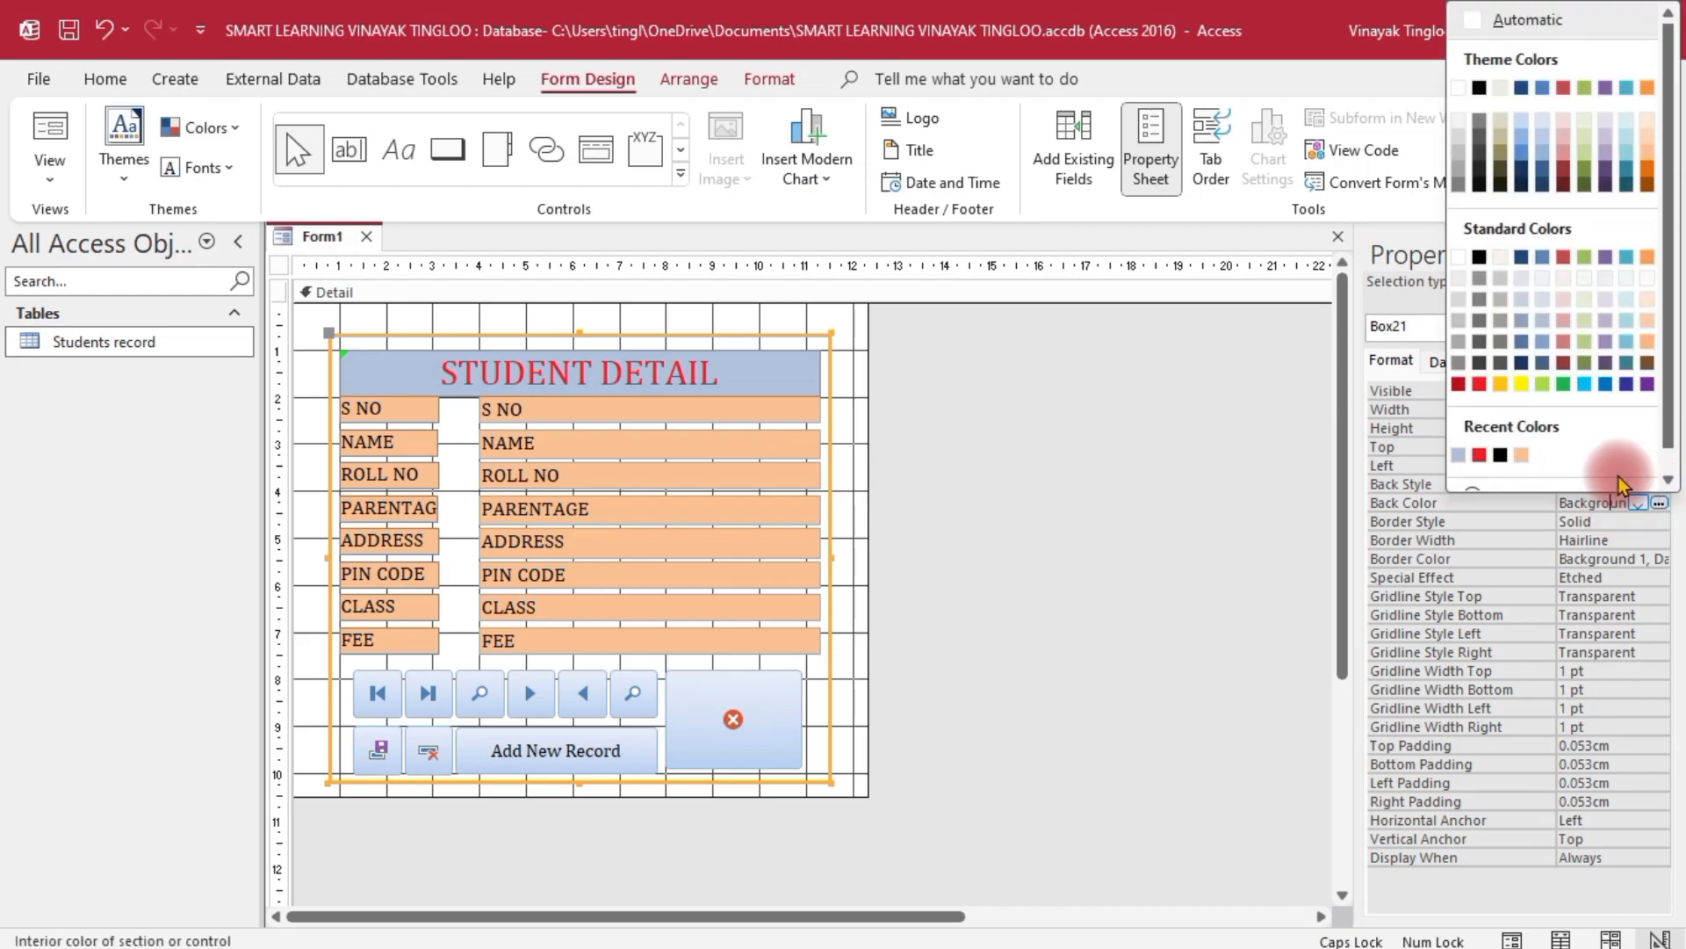
{"action": "left_click", "coordinate": [1578, 322]}
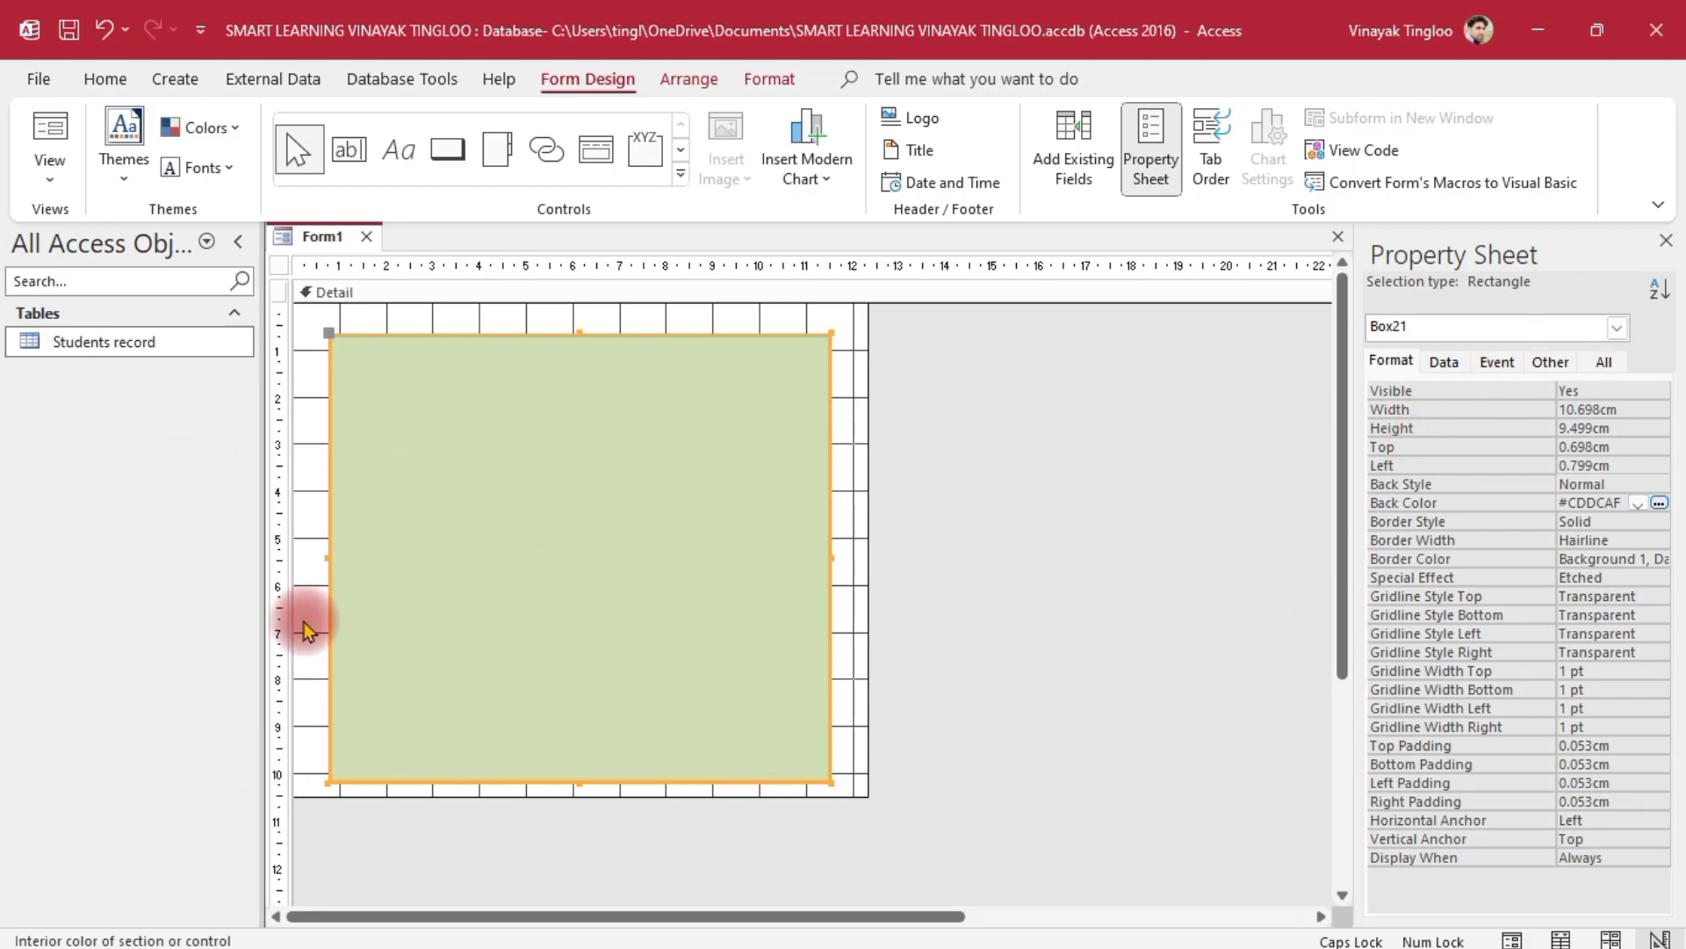
Send the green rectangle to the back, then close the Property Sheet and the Form1 tab
{"action": "right_click", "coordinate": [559, 548]}
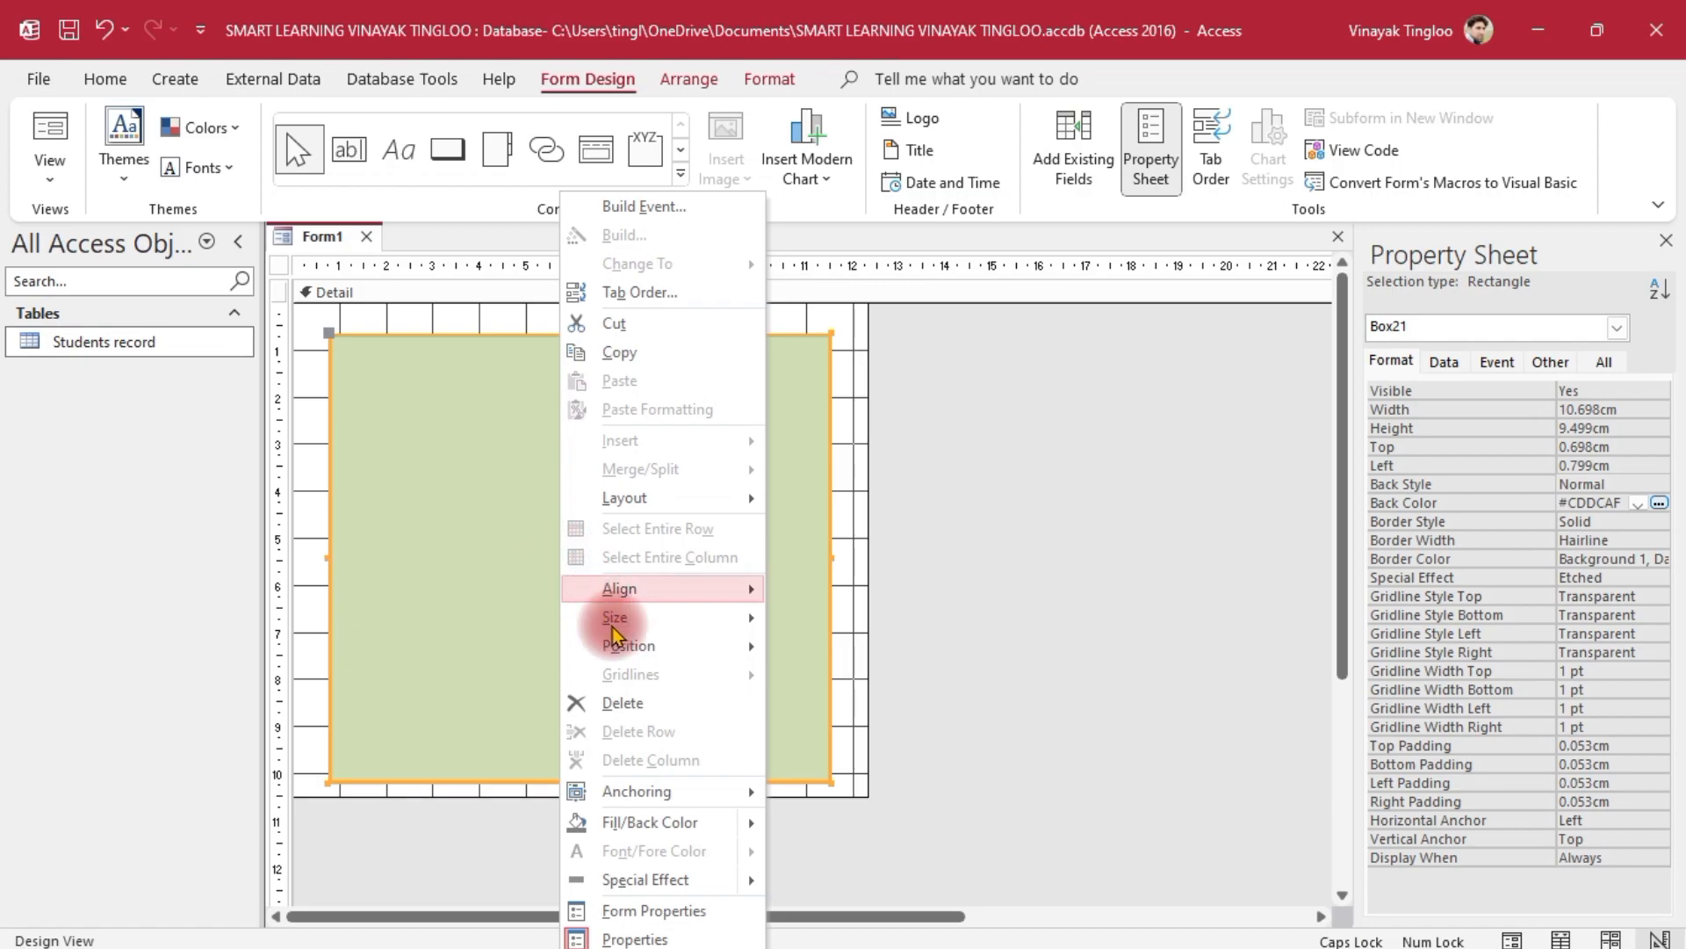
{"action": "mouse_move", "coordinate": [634, 650]}
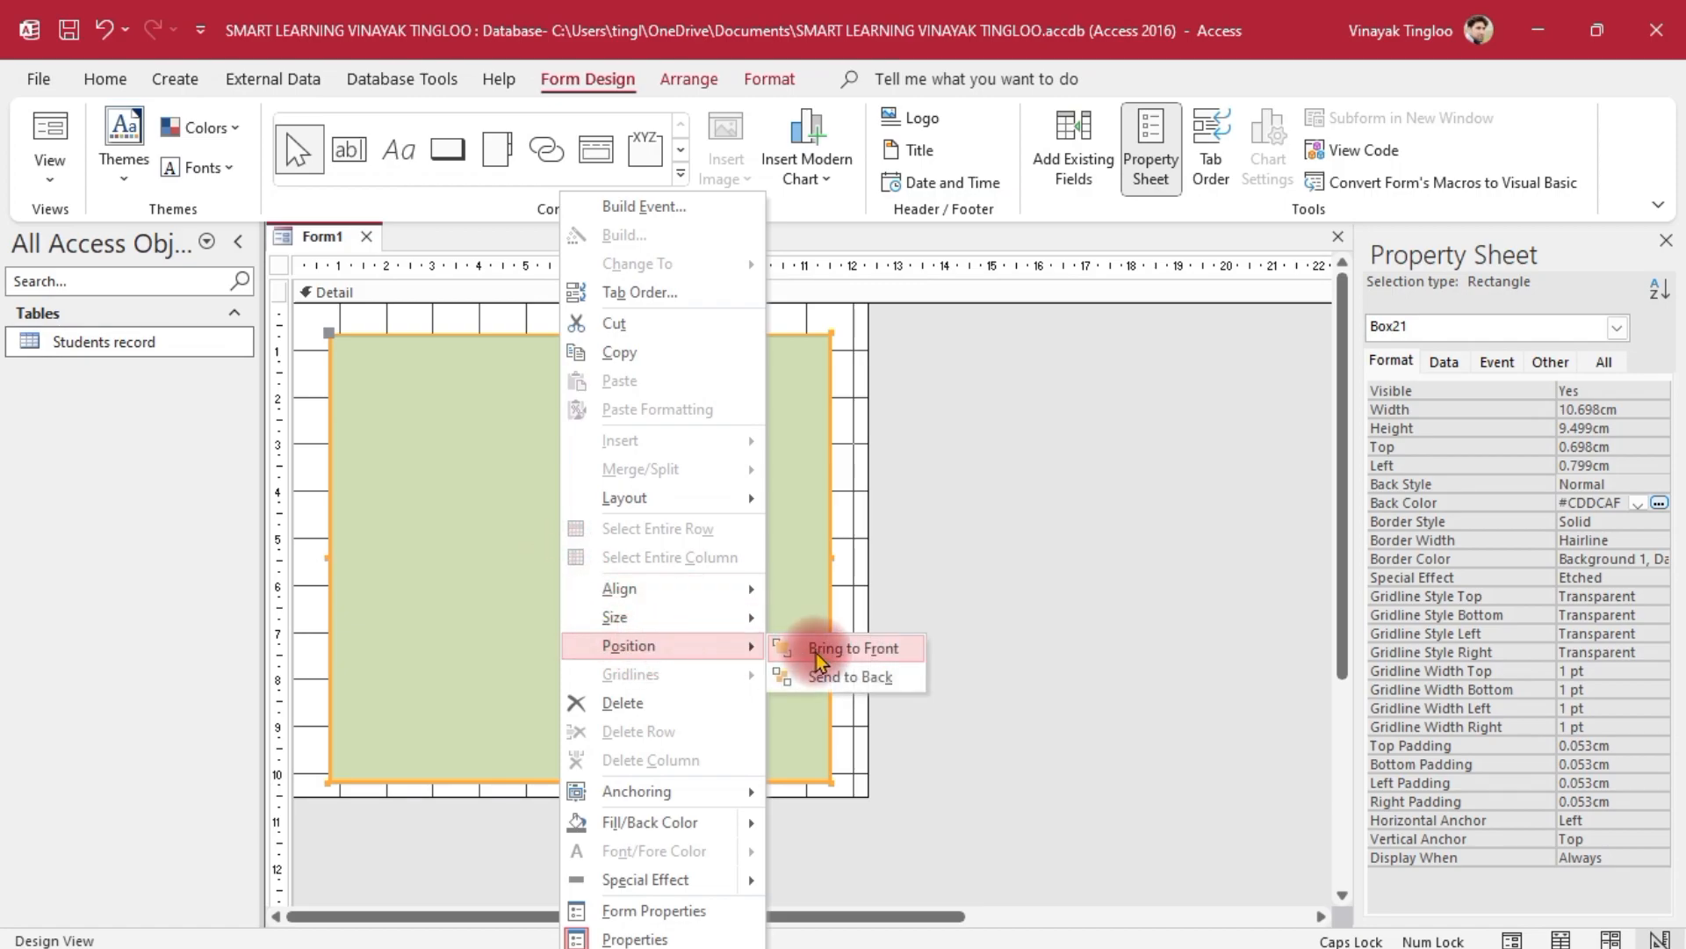
{"action": "left_click", "coordinate": [877, 677]}
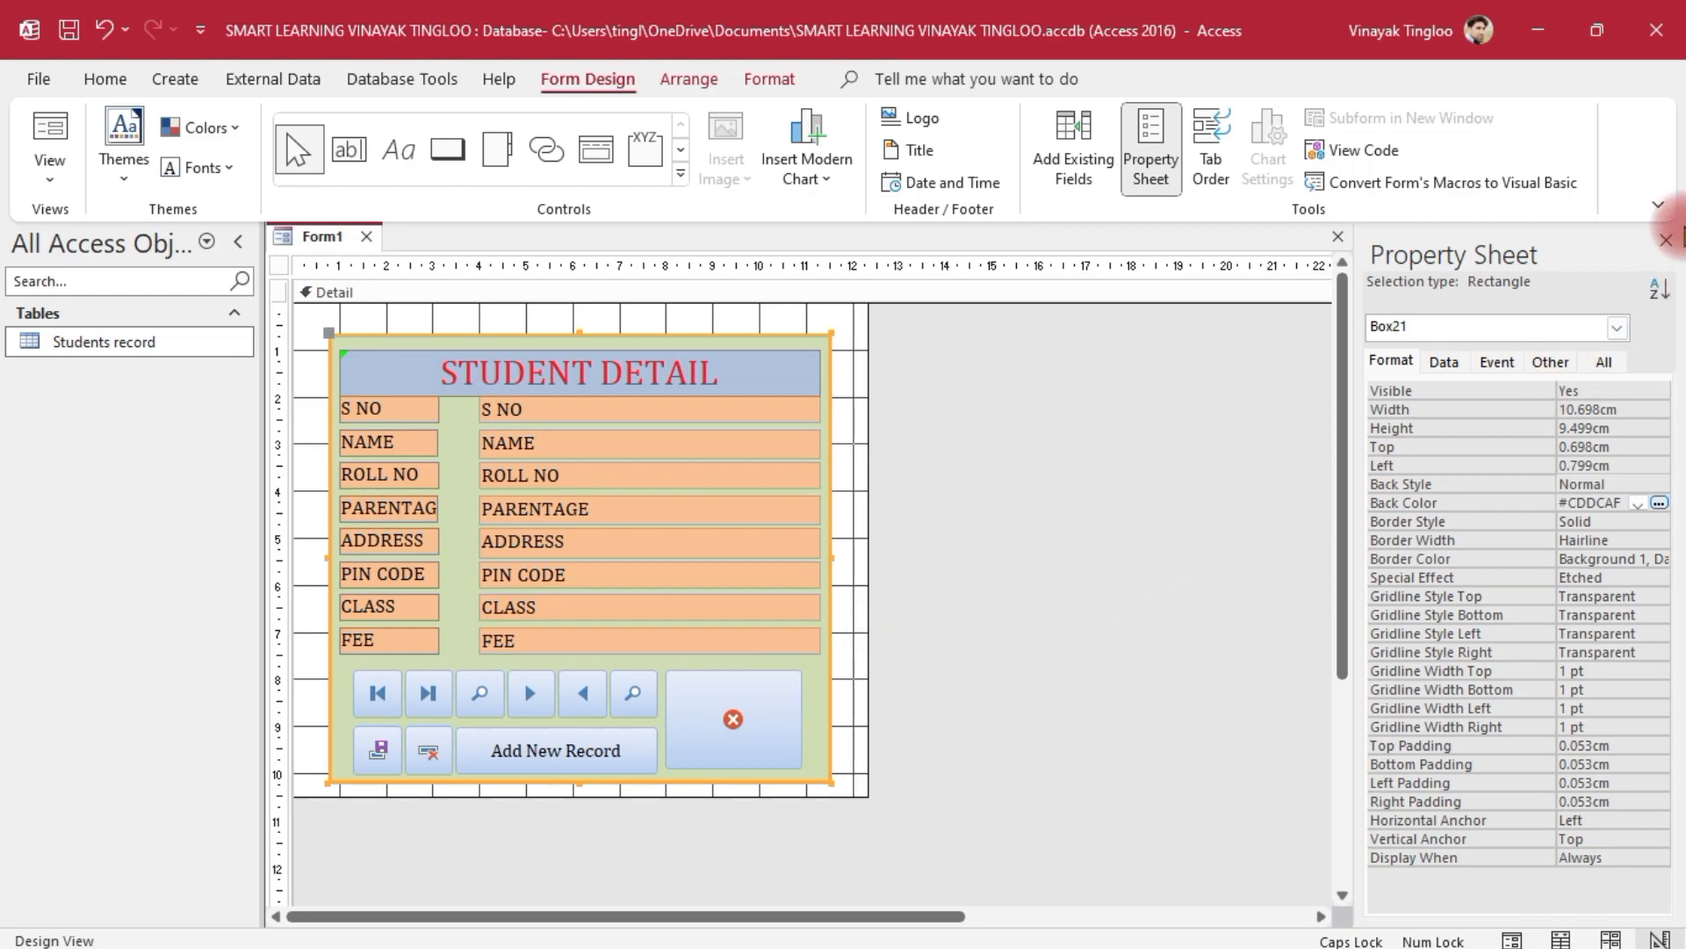
{"action": "left_click", "coordinate": [1665, 240]}
{"action": "left_click", "coordinate": [367, 234]}
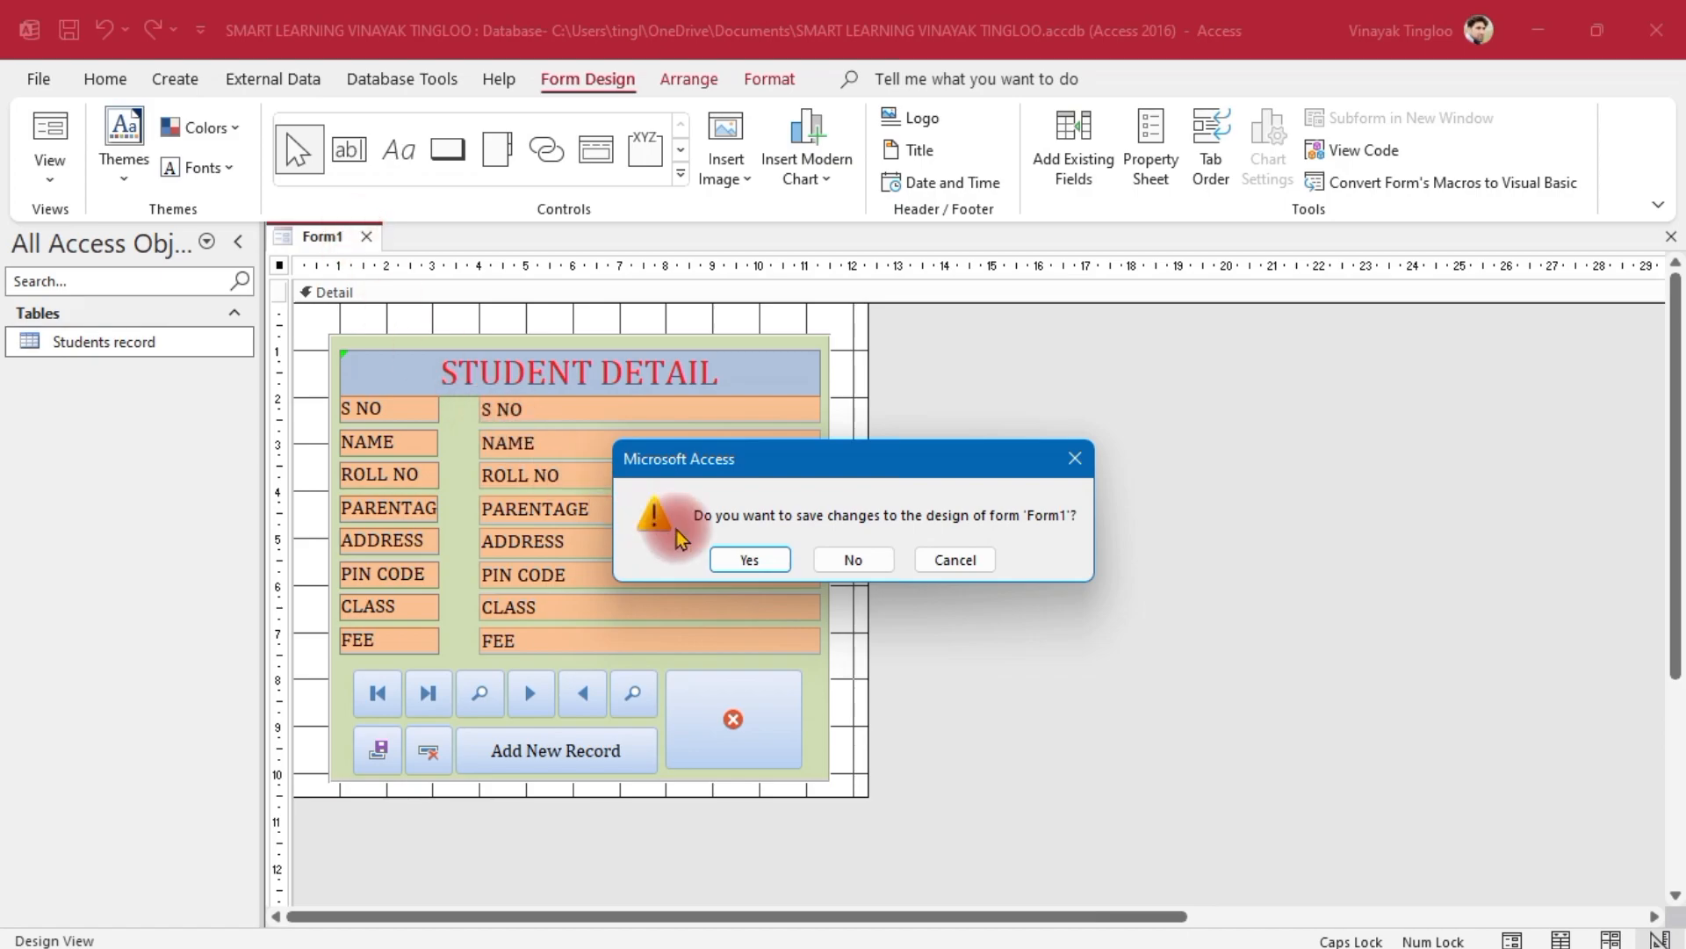
Accept saving Form1's design changes and name the form STUDENT DETAIL
{"action": "left_click", "coordinate": [751, 558]}
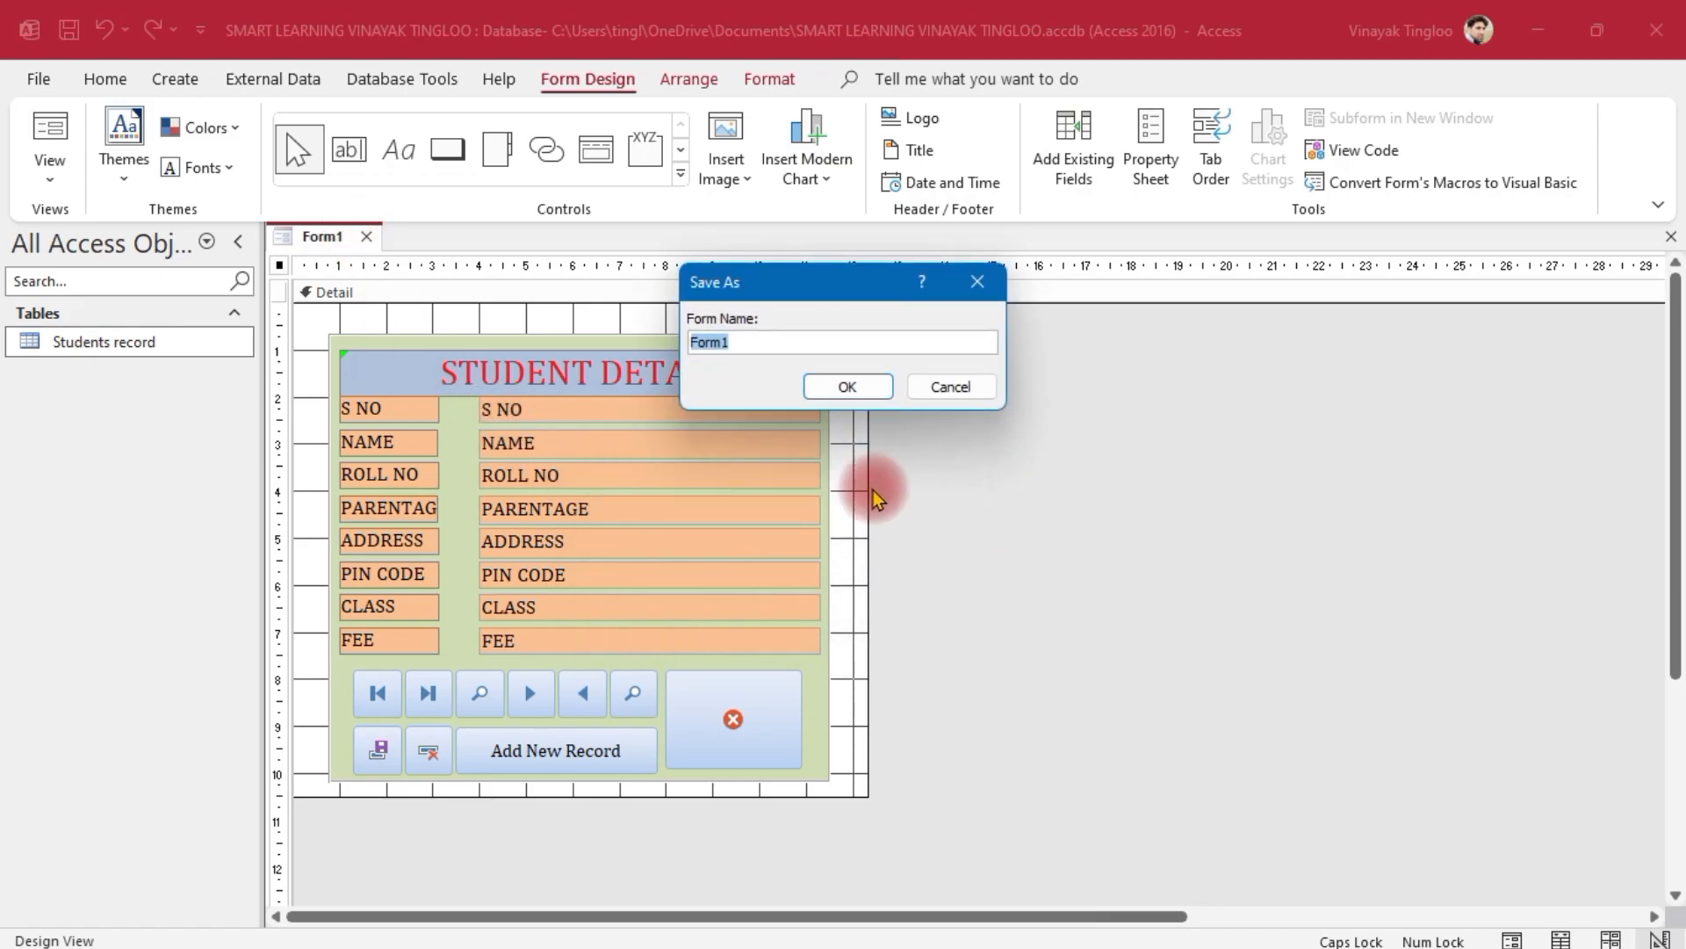
{"action": "left_click_drag", "start_coordinate": [800, 277], "coordinate": [1045, 498]}
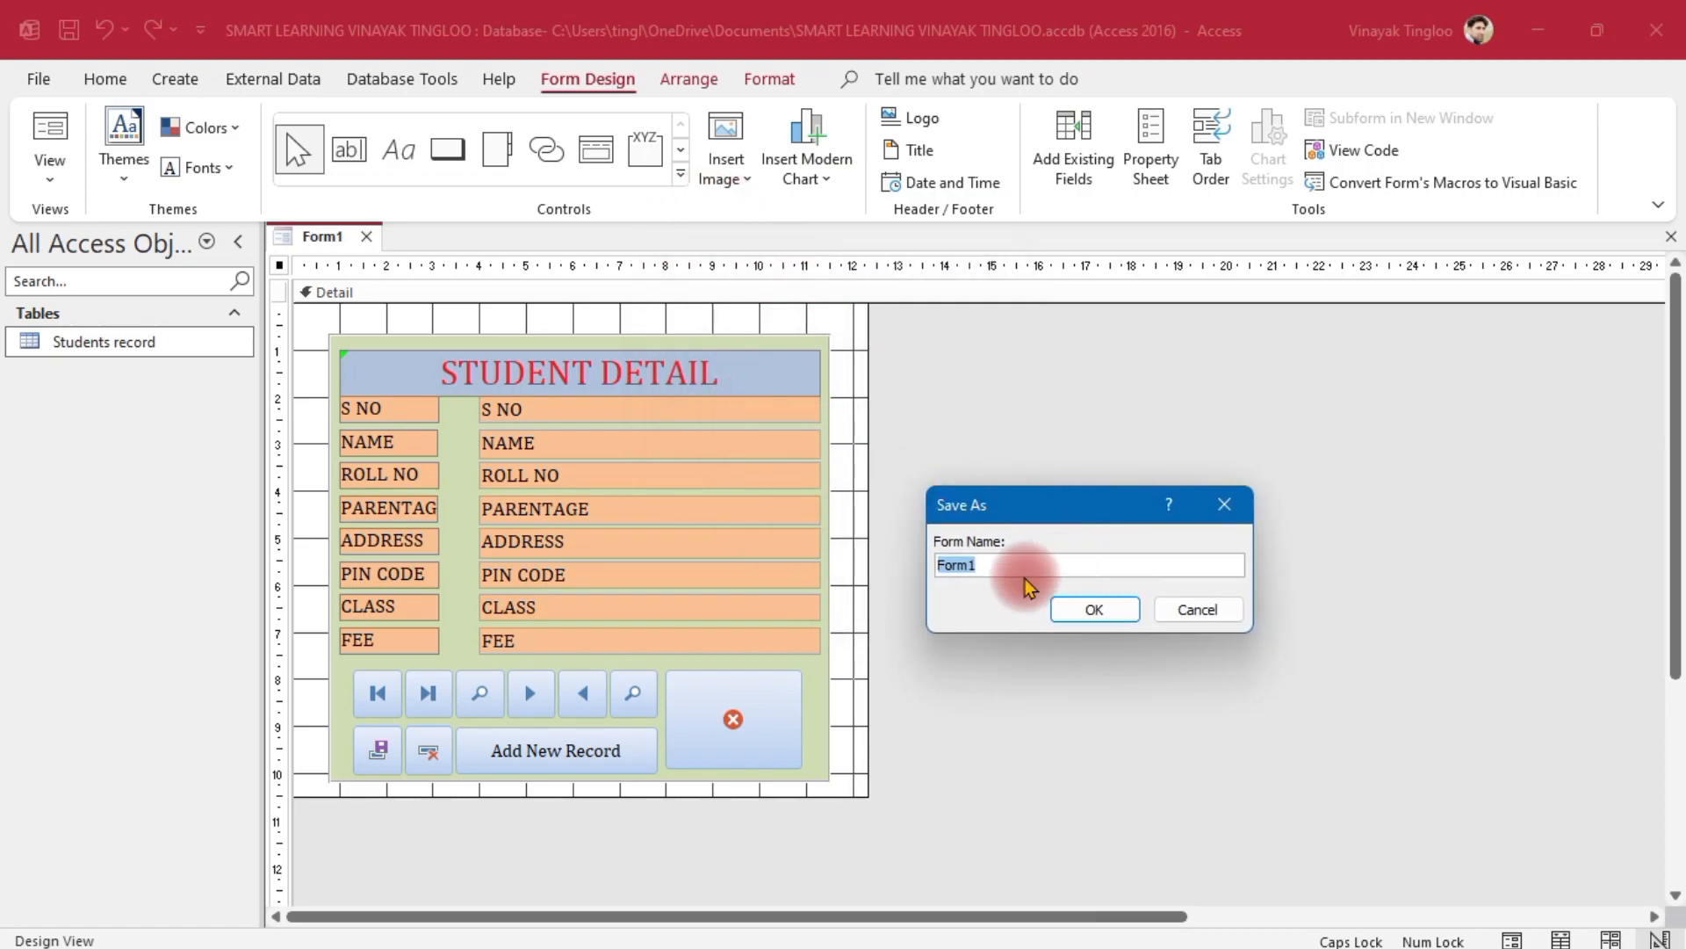
{"action": "type", "text": "STUDENT DETAIL"}
{"action": "key", "text": "Return"}
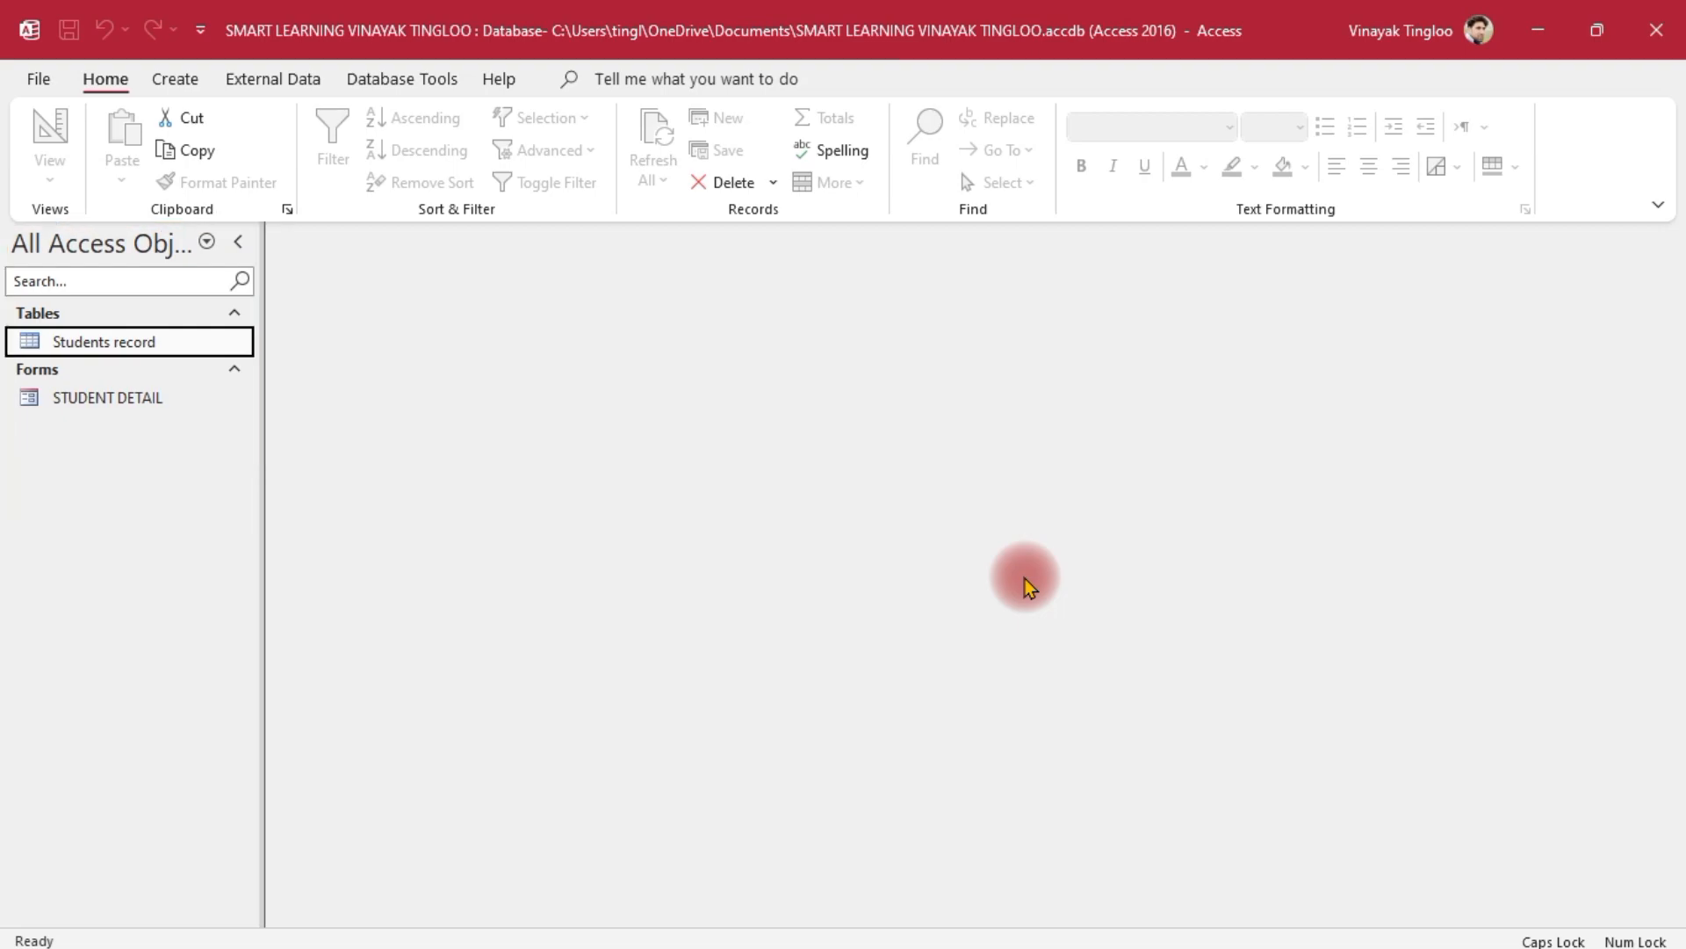
Check that the Students record table is empty, close it, and open the STUDENT DETAIL form
{"action": "double_click", "coordinate": [123, 341]}
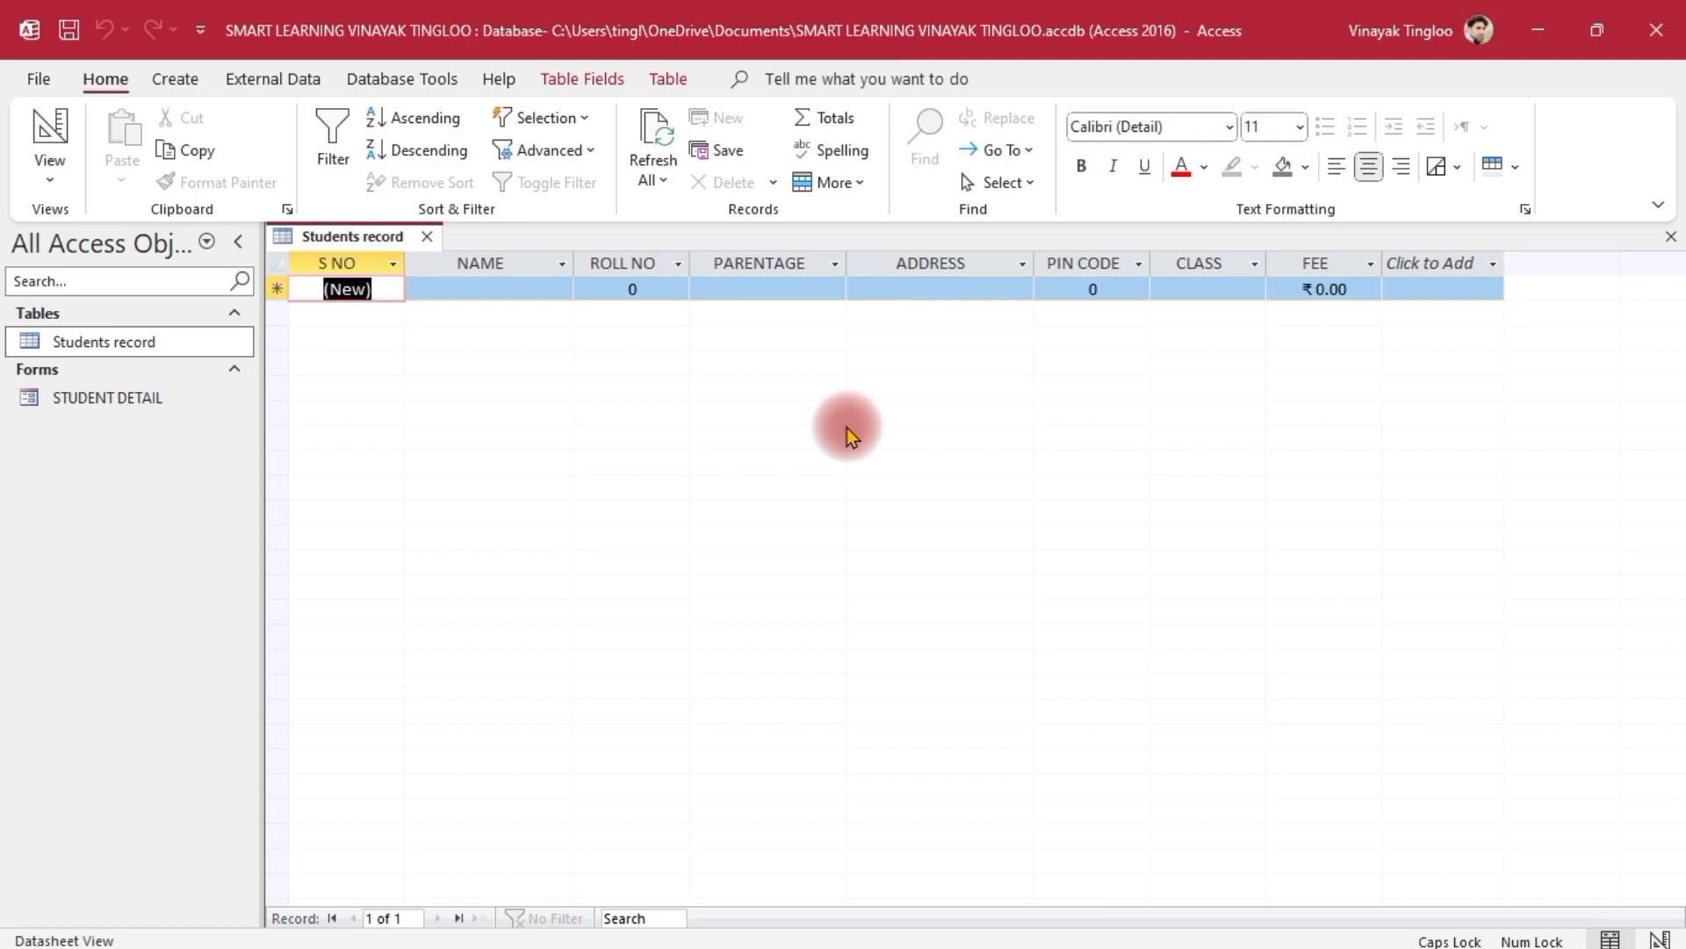
{"action": "left_click", "coordinate": [426, 236]}
{"action": "double_click", "coordinate": [109, 398]}
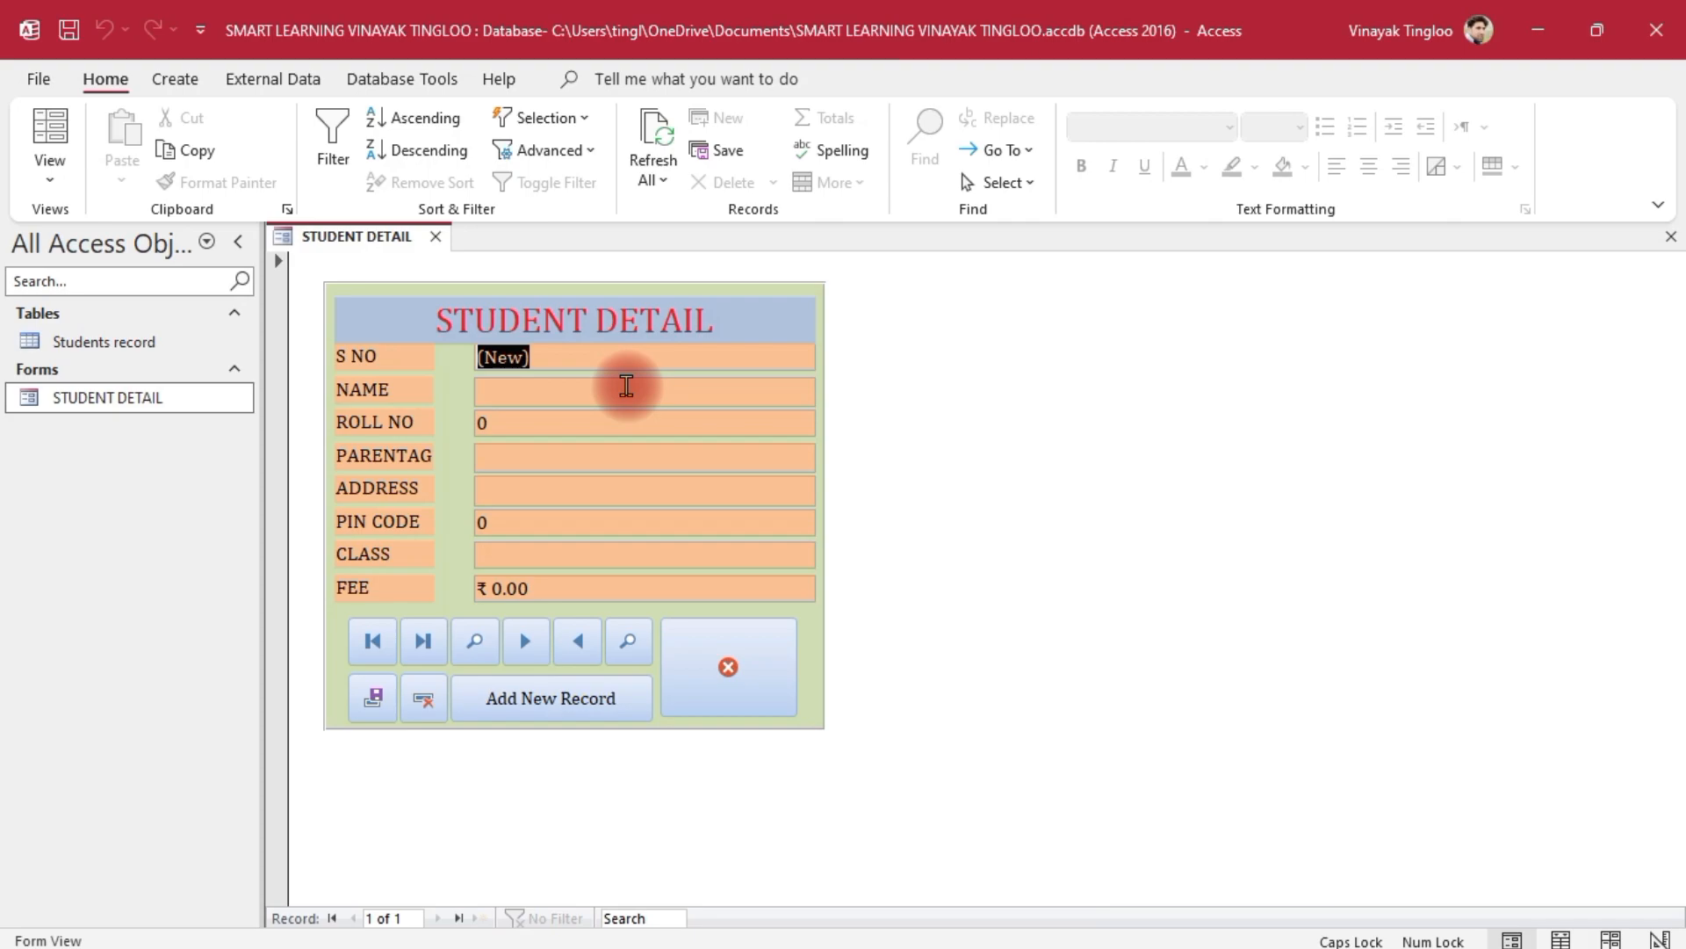
Enter the first student's name, roll no 1 and parentage in the new record
{"action": "left_click", "coordinate": [626, 386]}
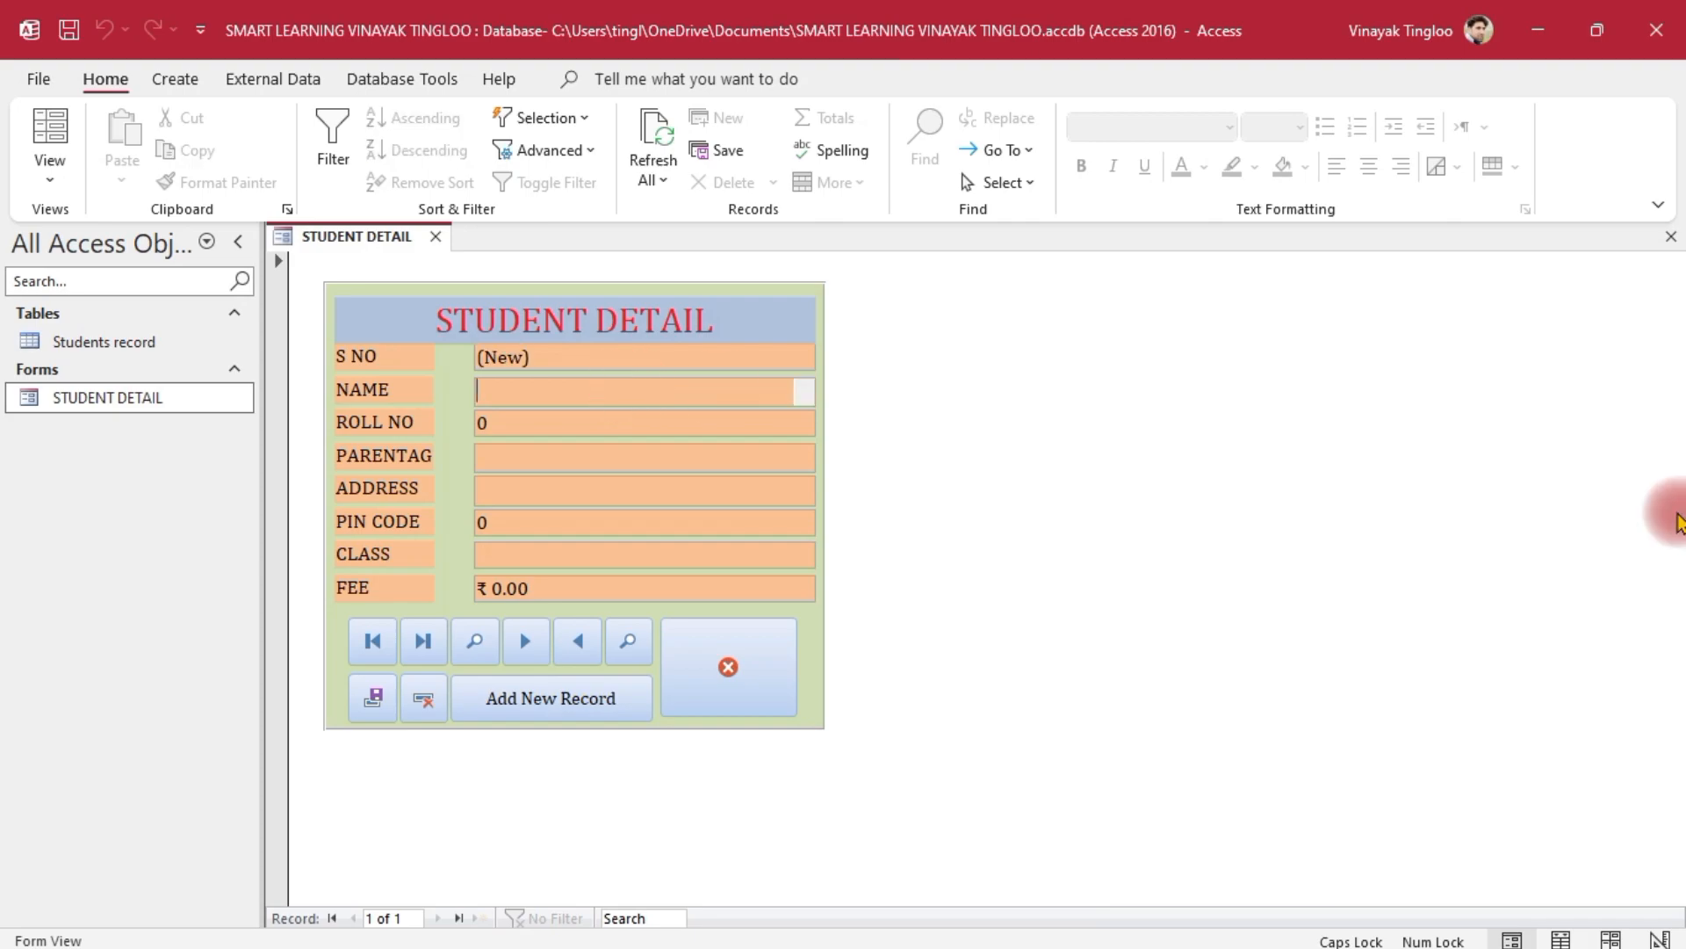
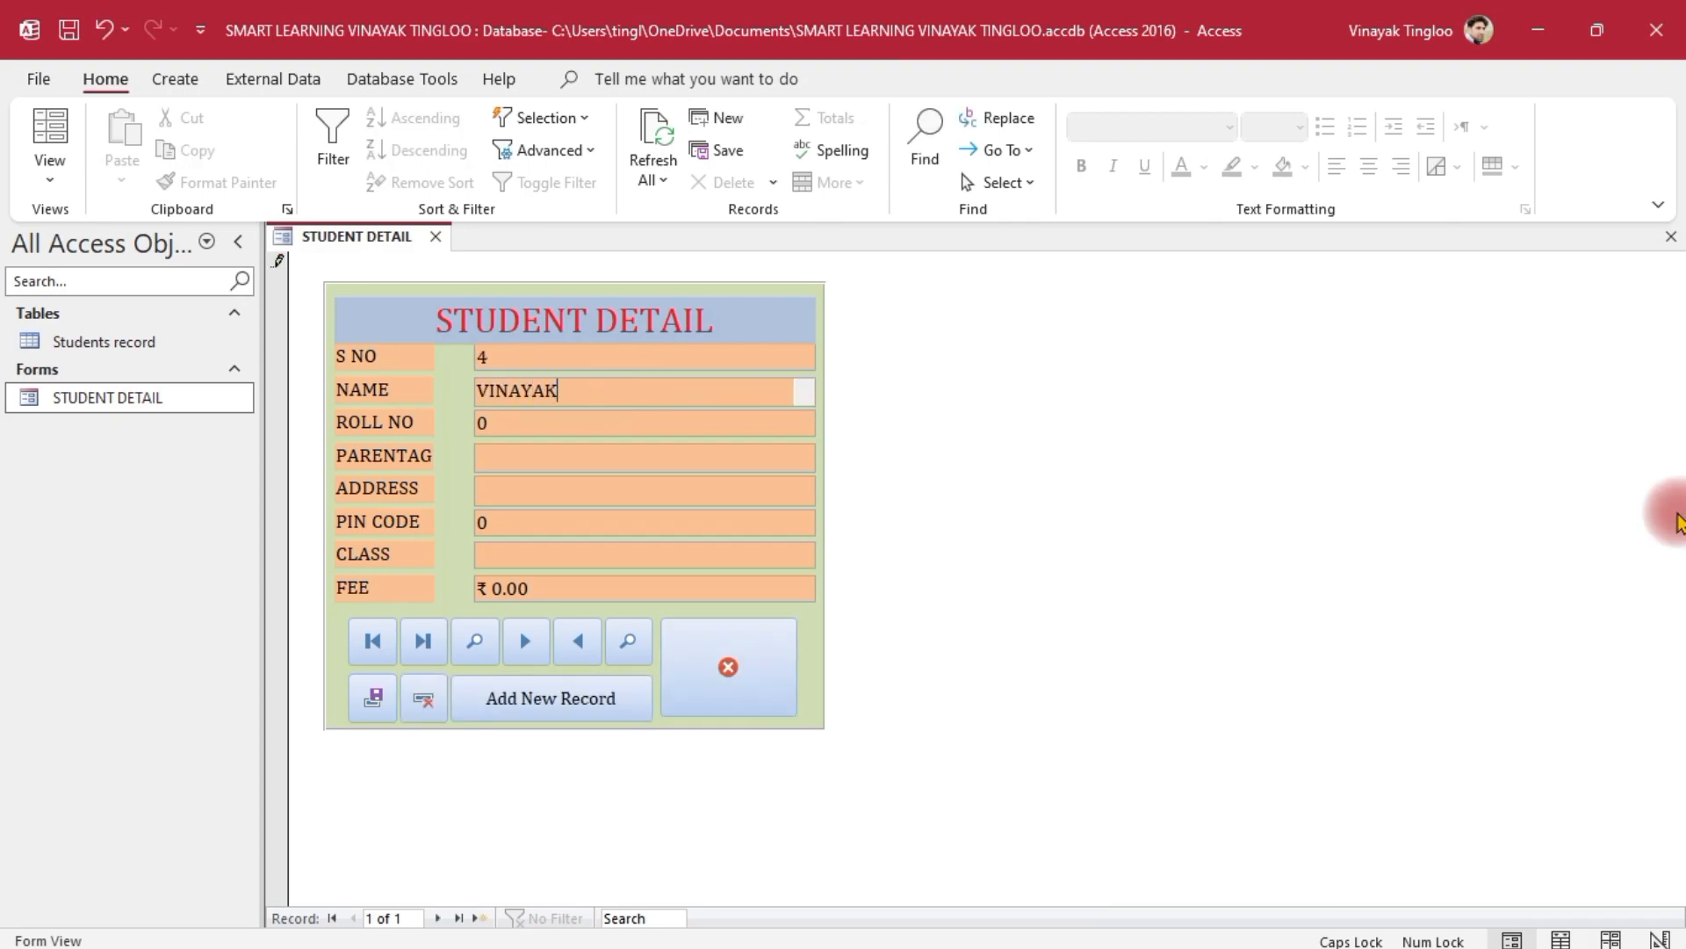
{"action": "key", "text": "Tab"}
{"action": "type", "text": "1"}
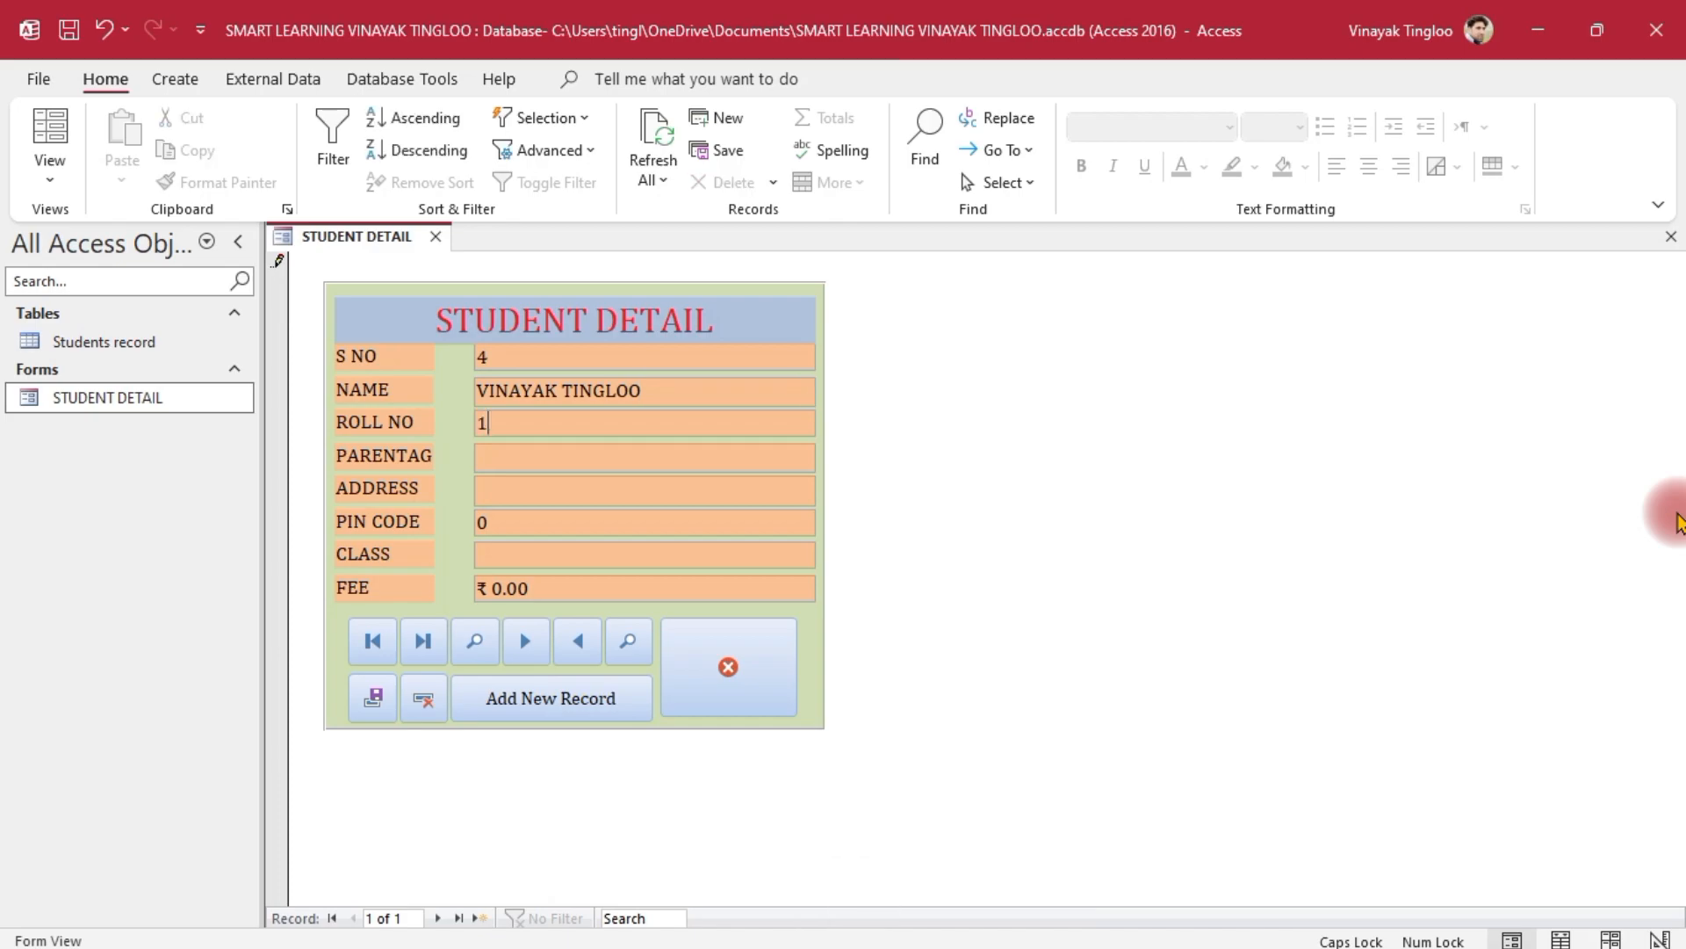
{"action": "key", "text": "Tab"}
{"action": "key", "text": "shift+Home"}
Fill in address JAMMU, pin code 10101010, class B.SC, fee 15000, and save the record
{"action": "key", "text": "Down"}
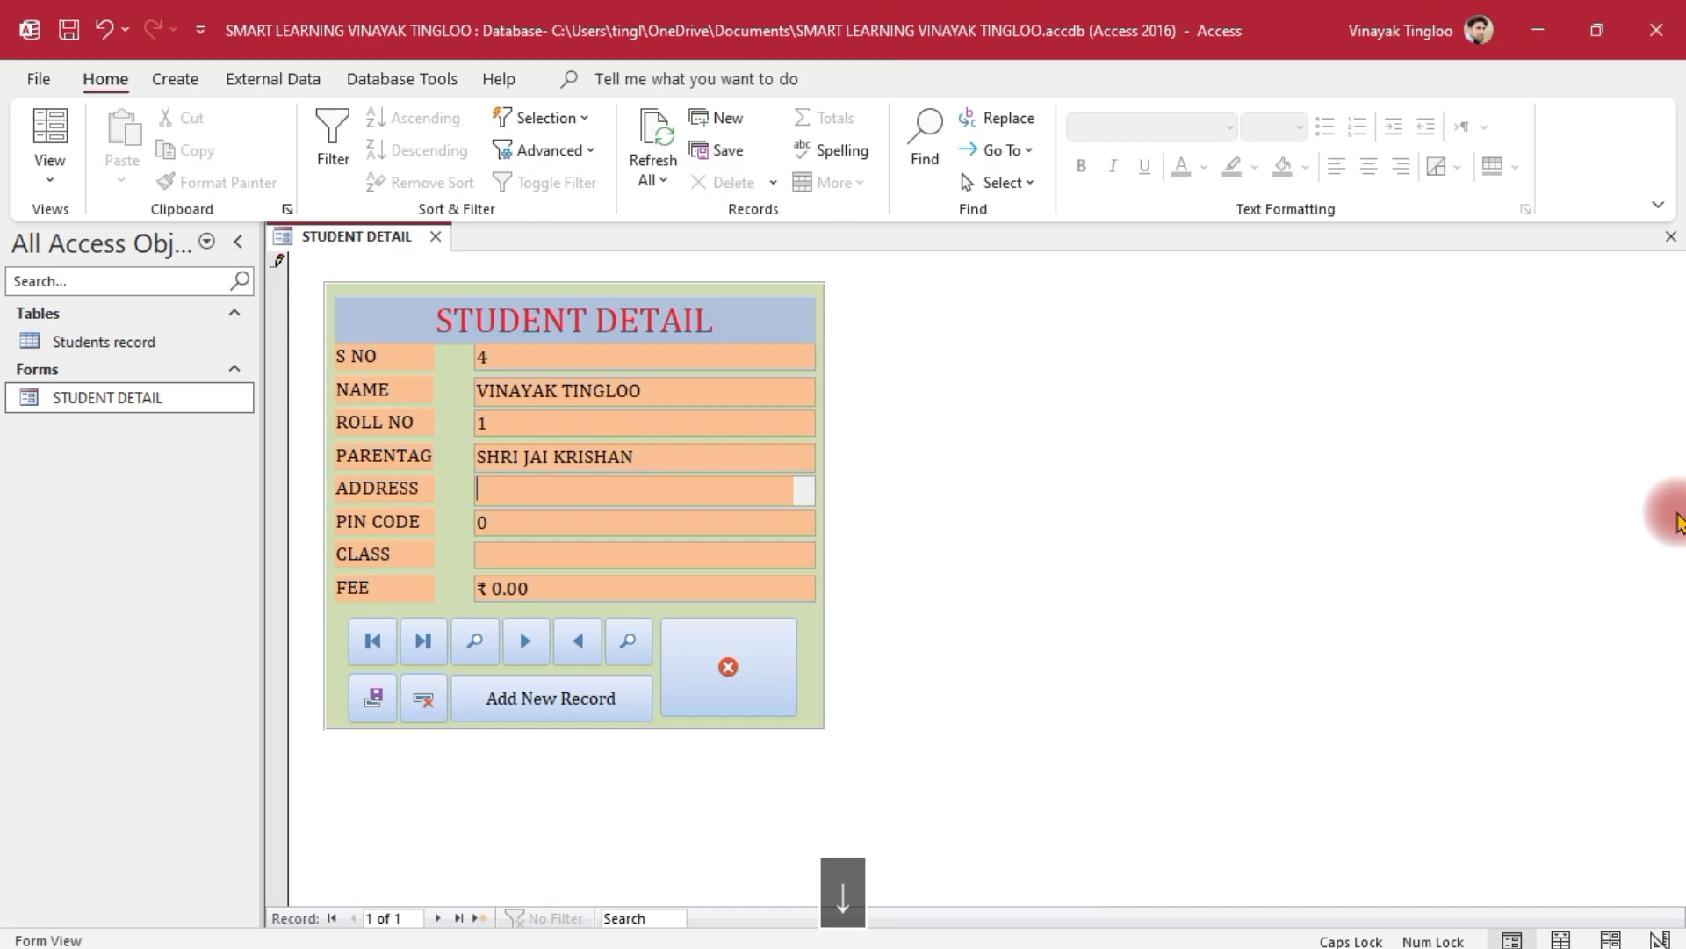
{"action": "type", "text": "JAMMU"}
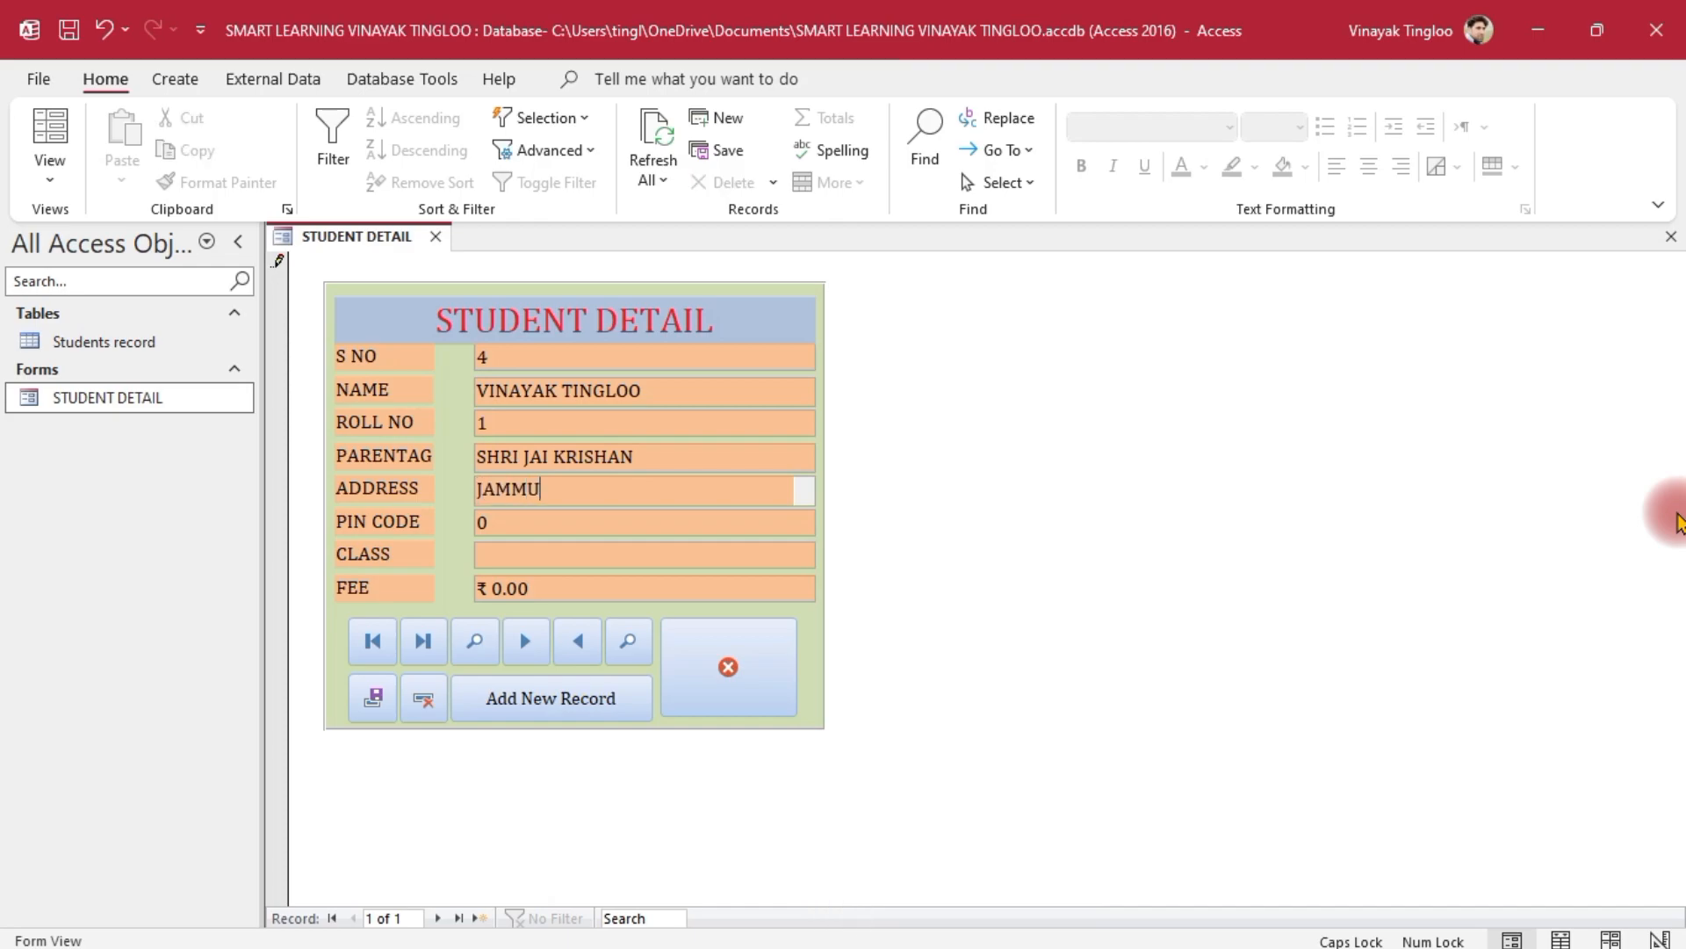
{"action": "key", "text": "Tab"}
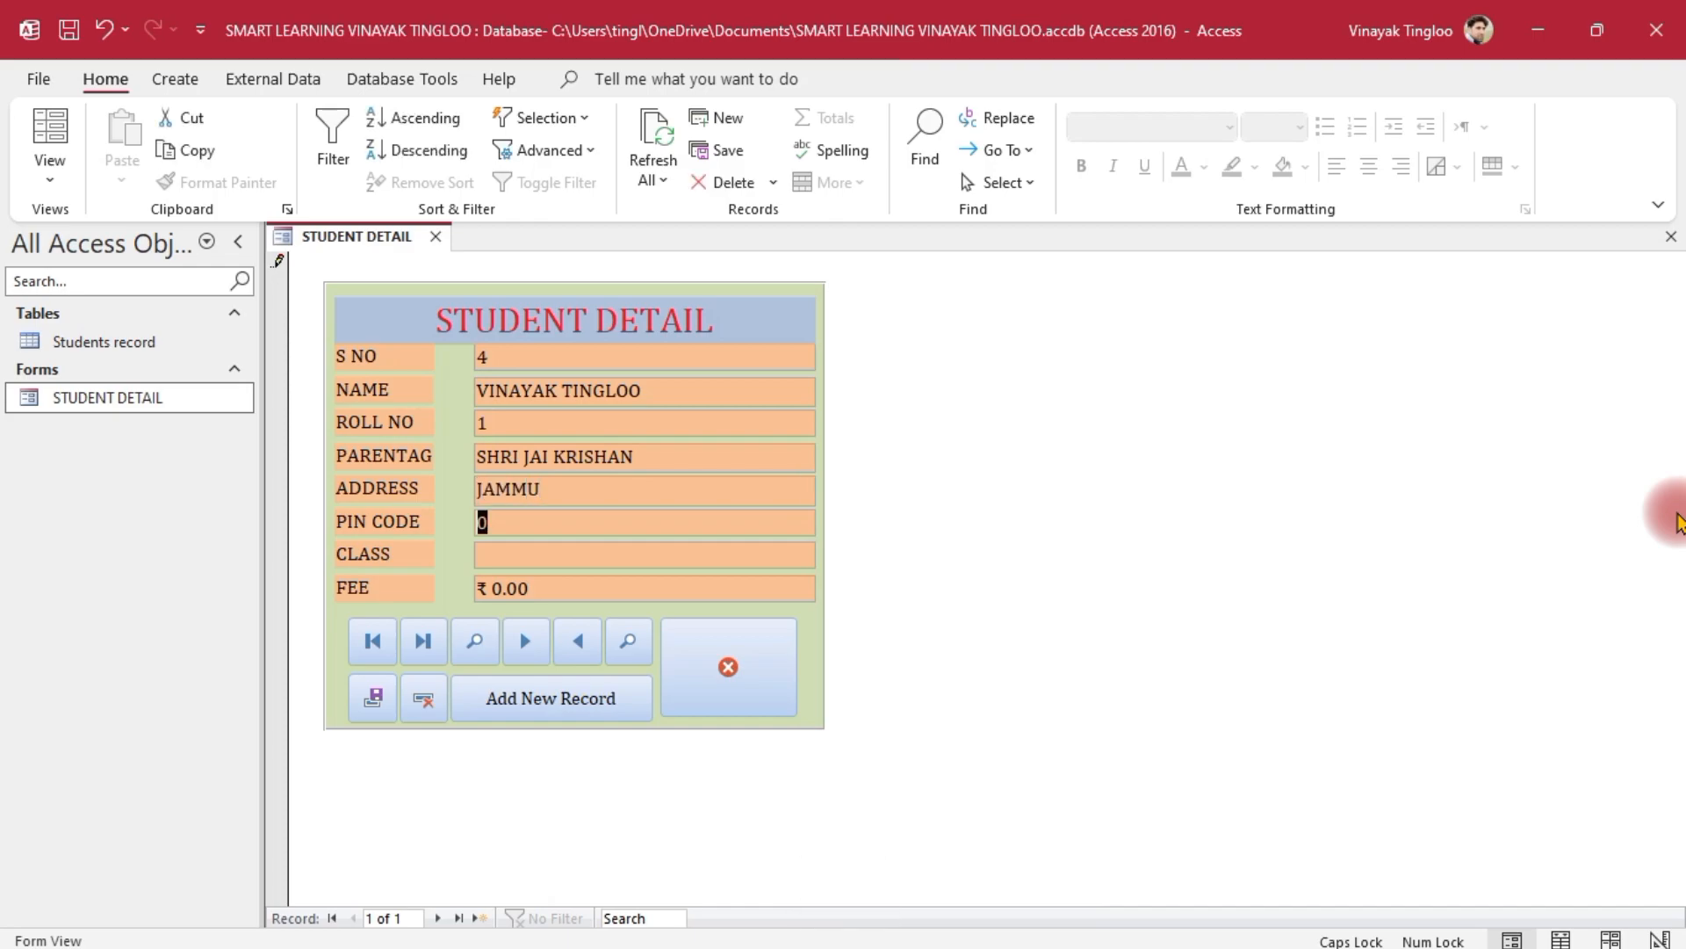
{"action": "type", "text": "10101010"}
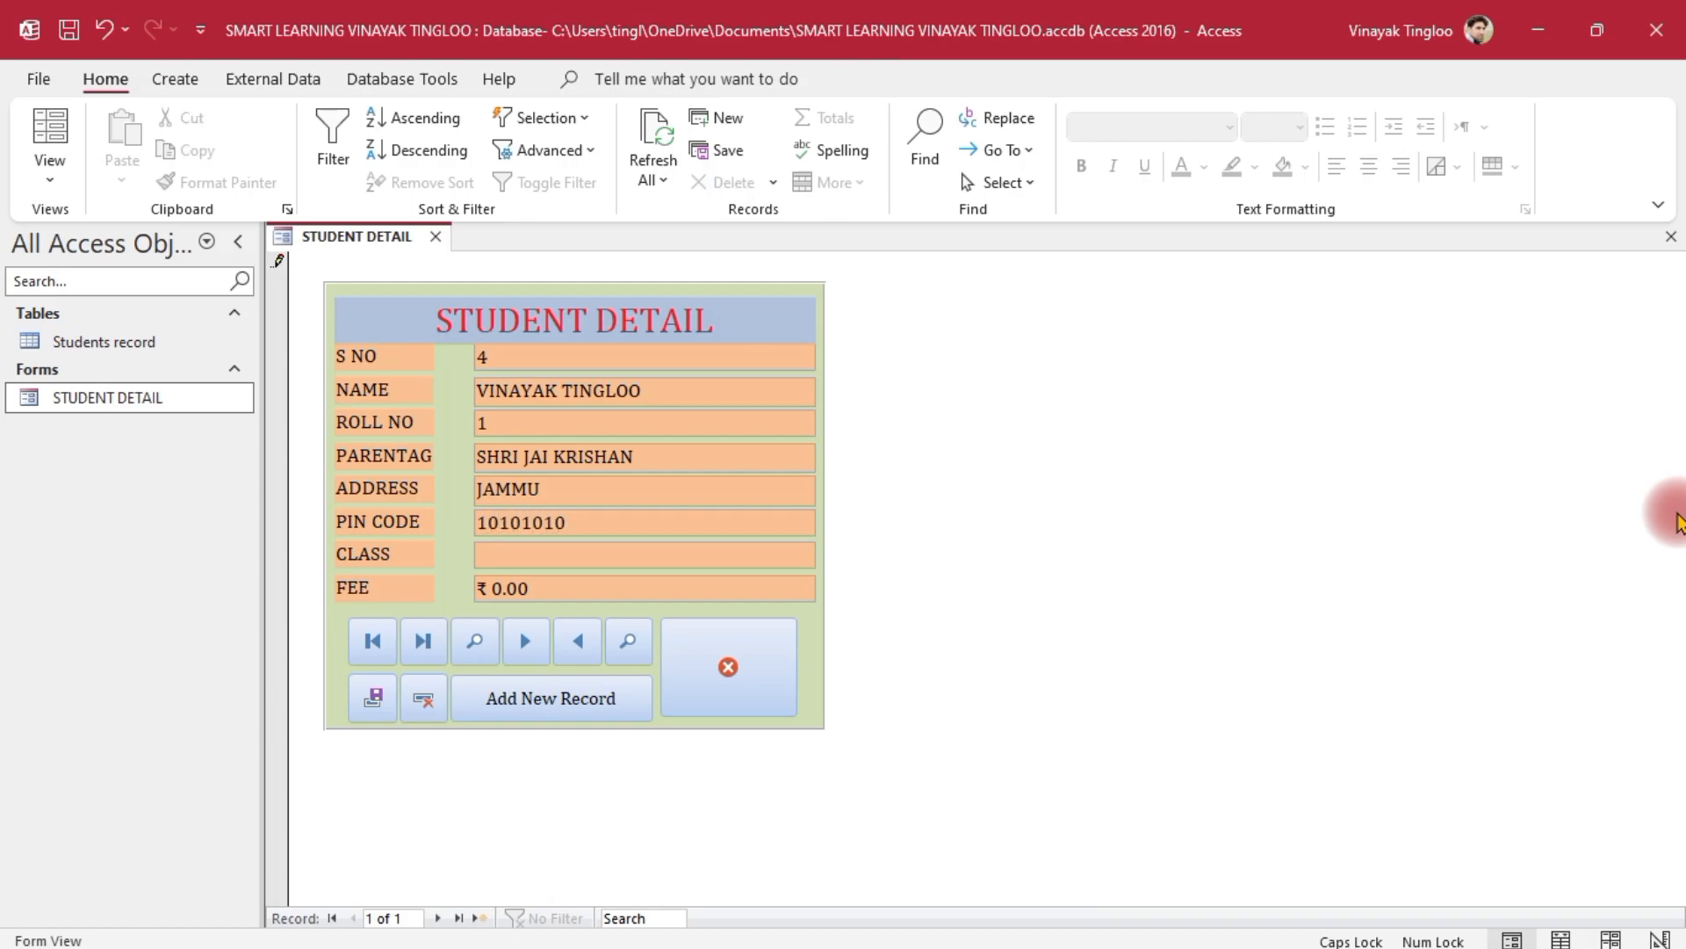
{"action": "key", "text": "Tab"}
{"action": "type", "text": "B.SC"}
{"action": "key", "text": "Tab"}
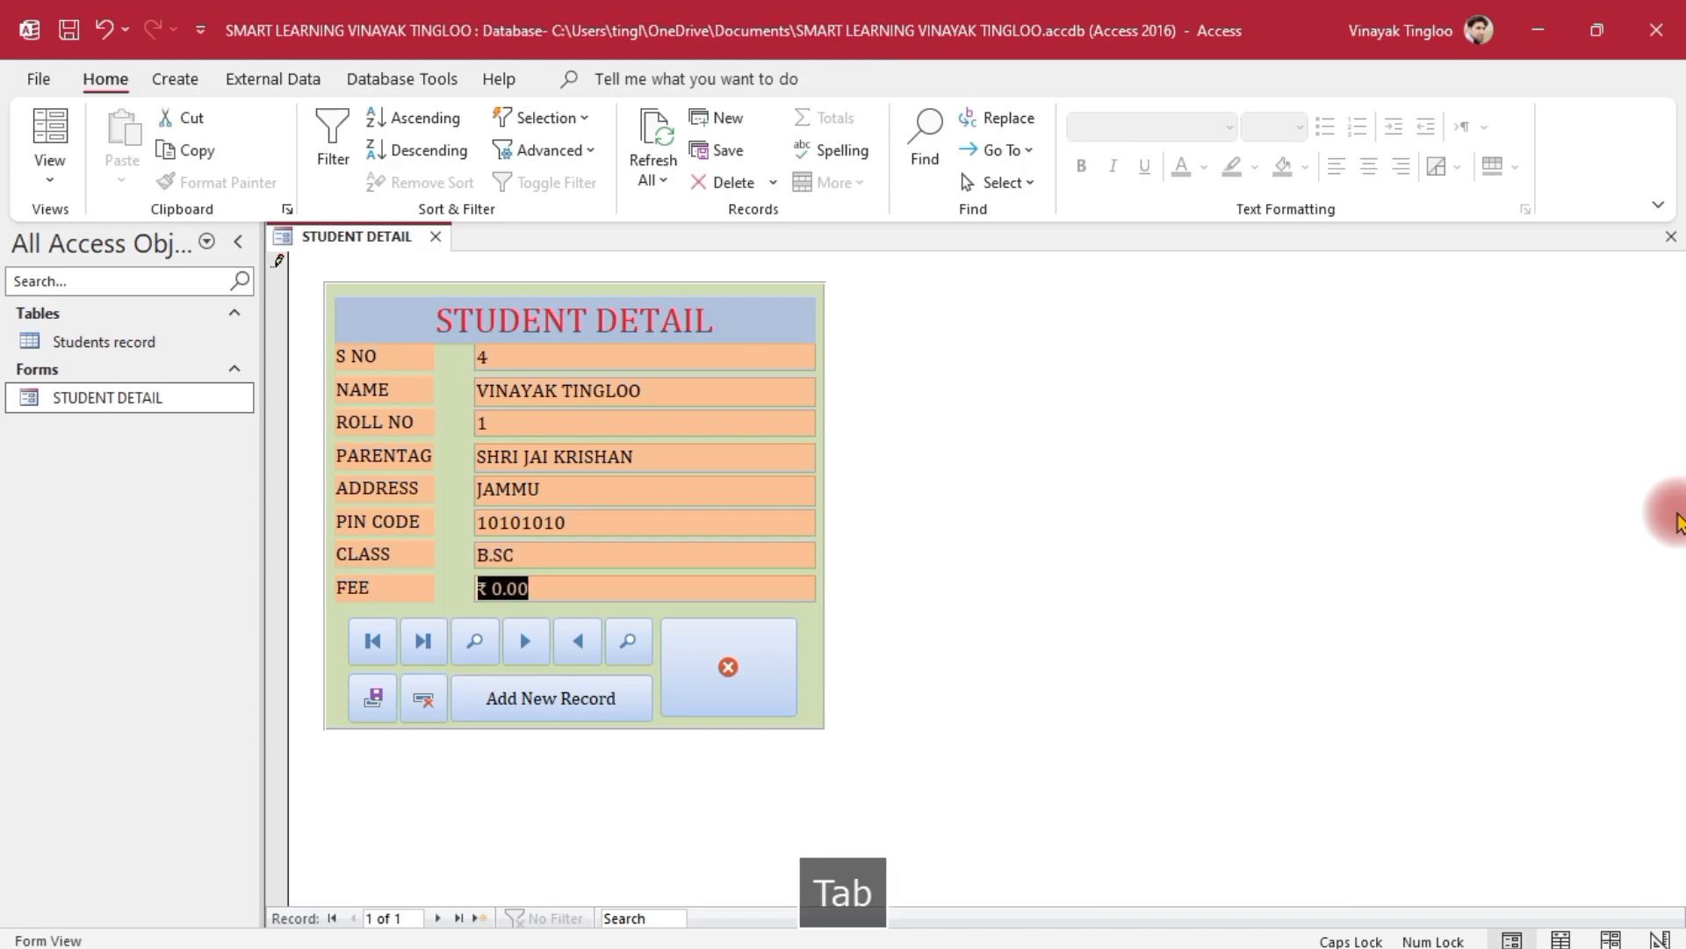
{"action": "type", "text": "15000"}
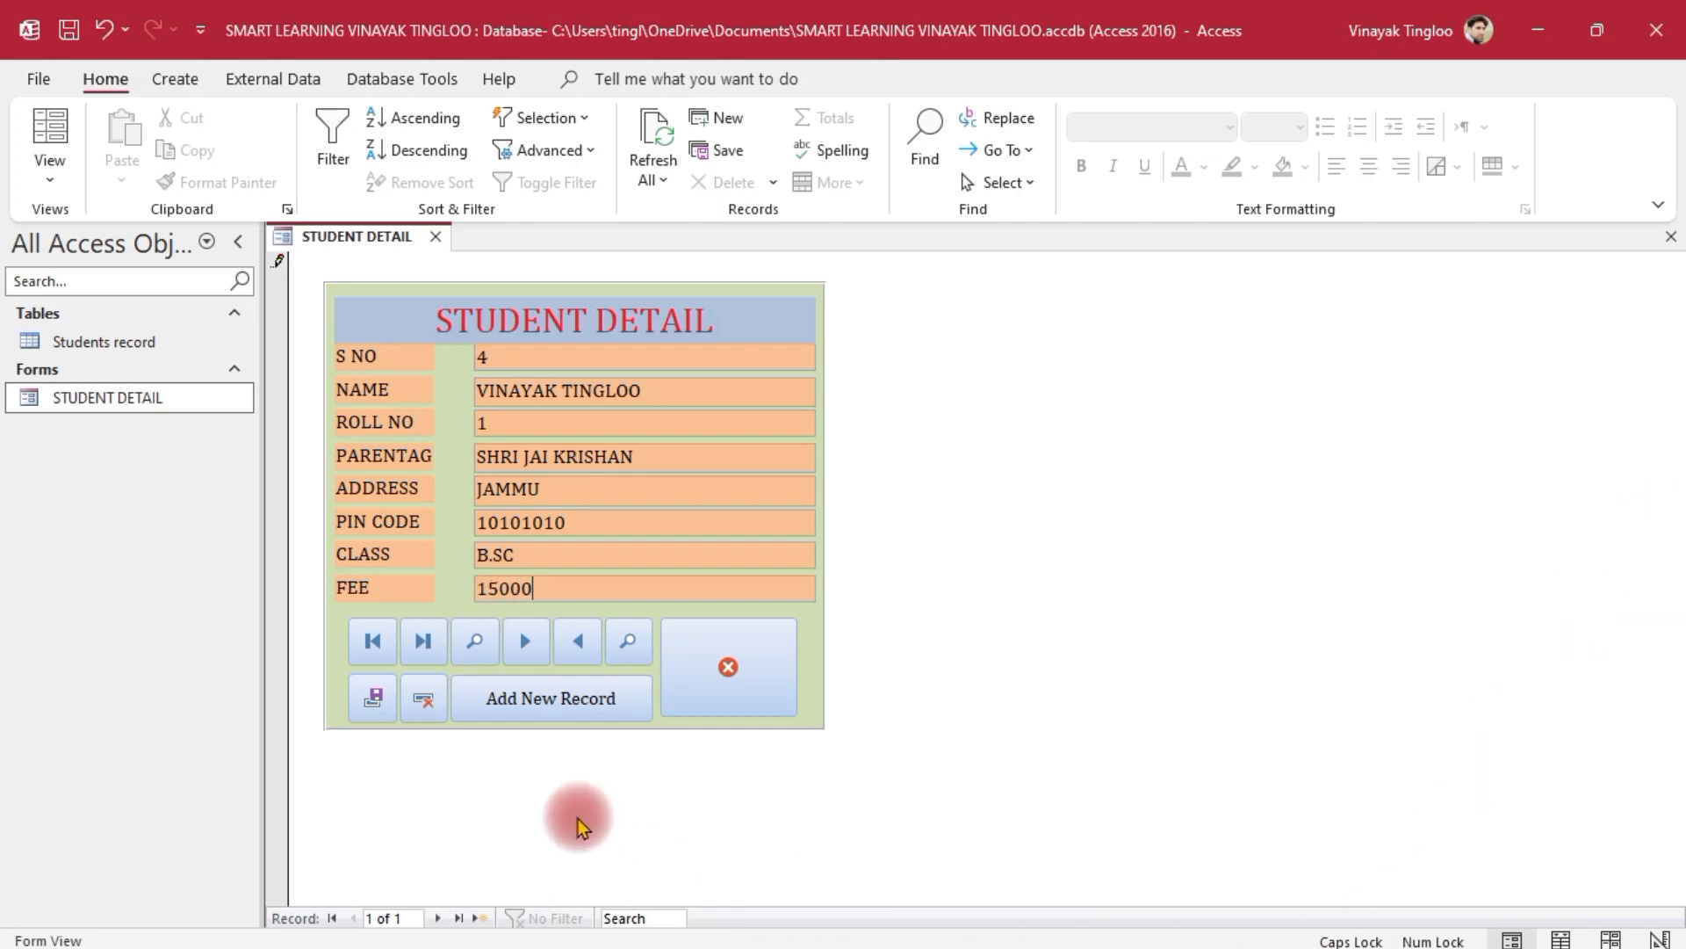
{"action": "left_click", "coordinate": [373, 700]}
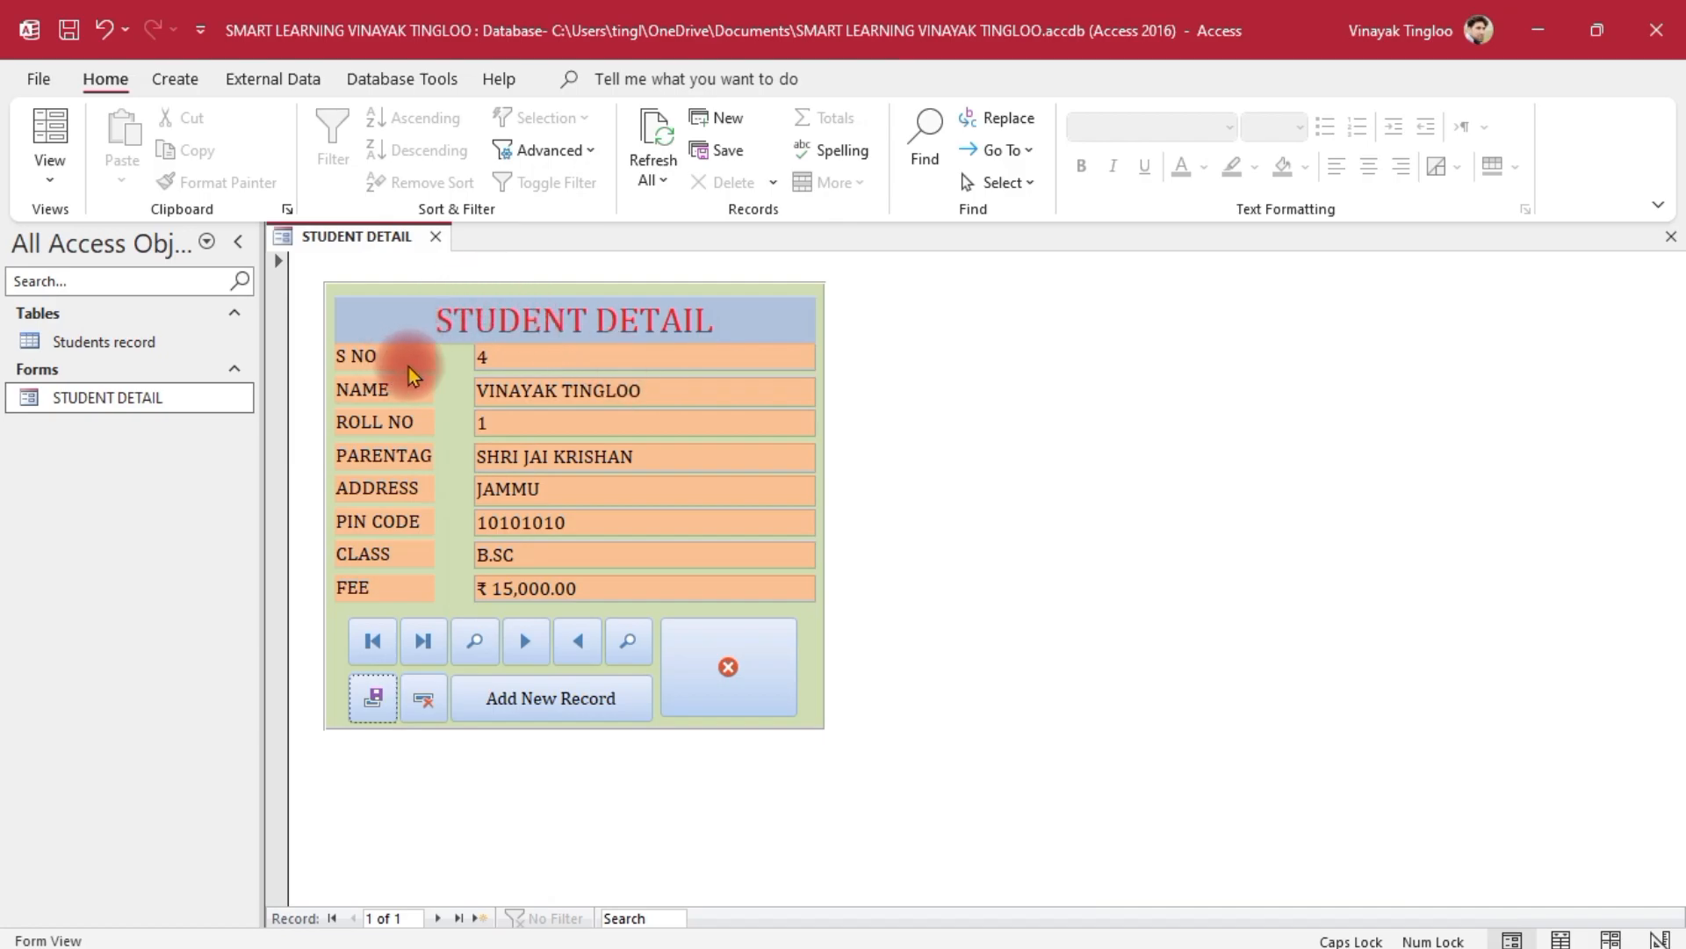
{"action": "double_click", "coordinate": [129, 342]}
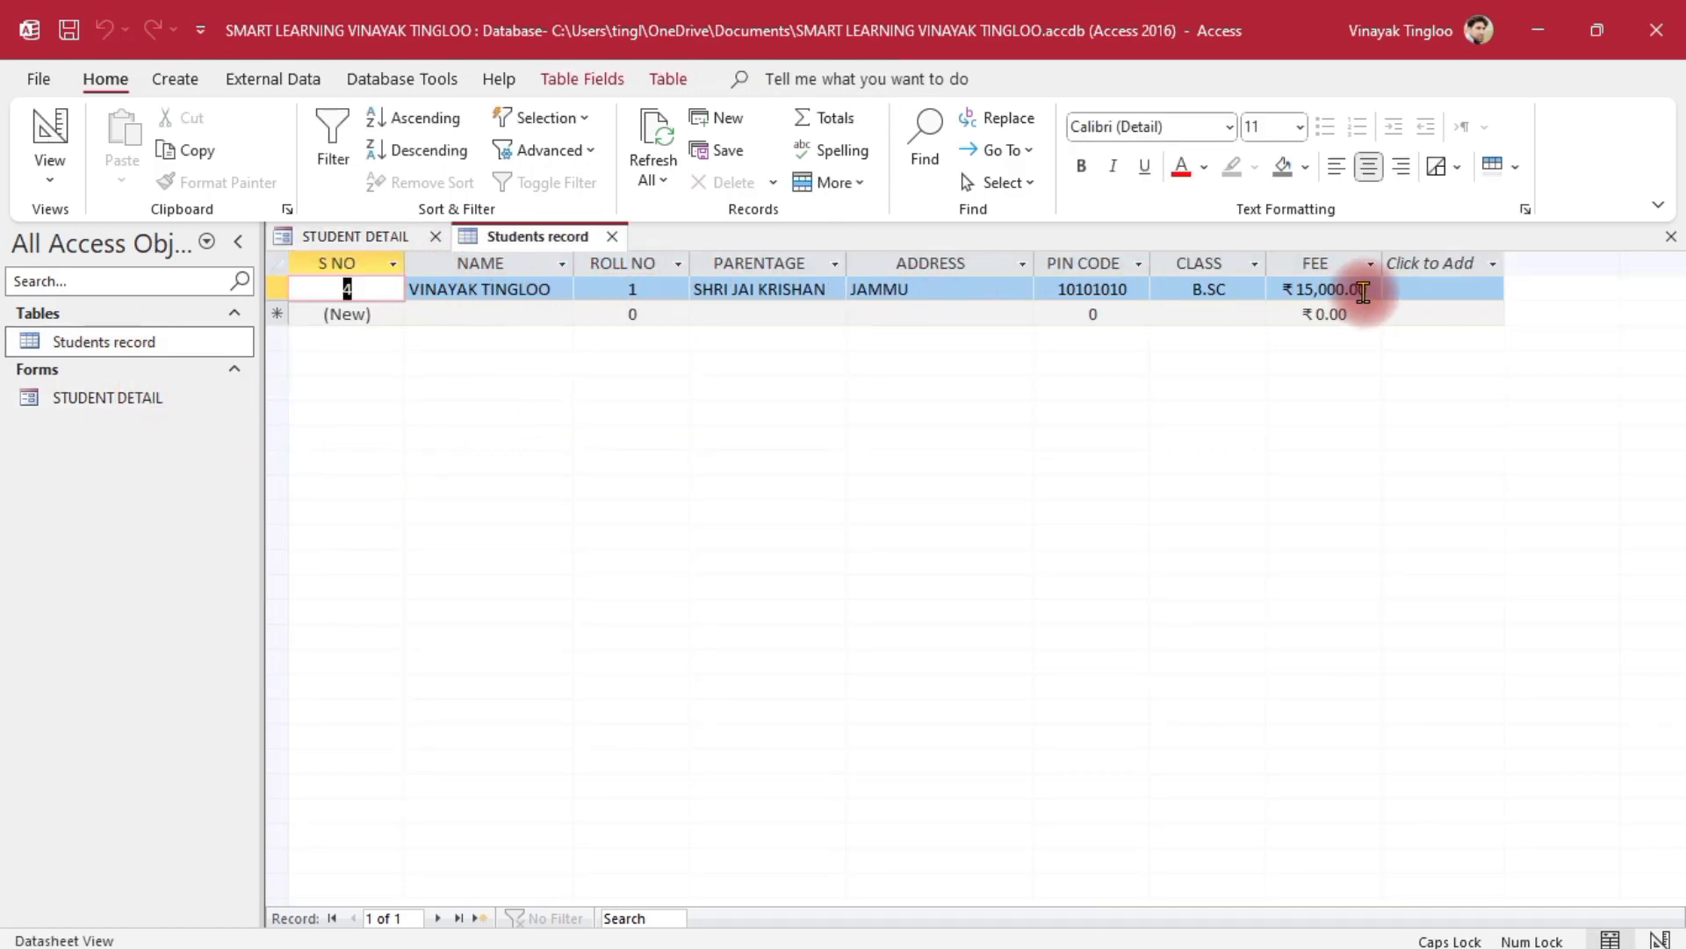
{"action": "left_click", "coordinate": [614, 238]}
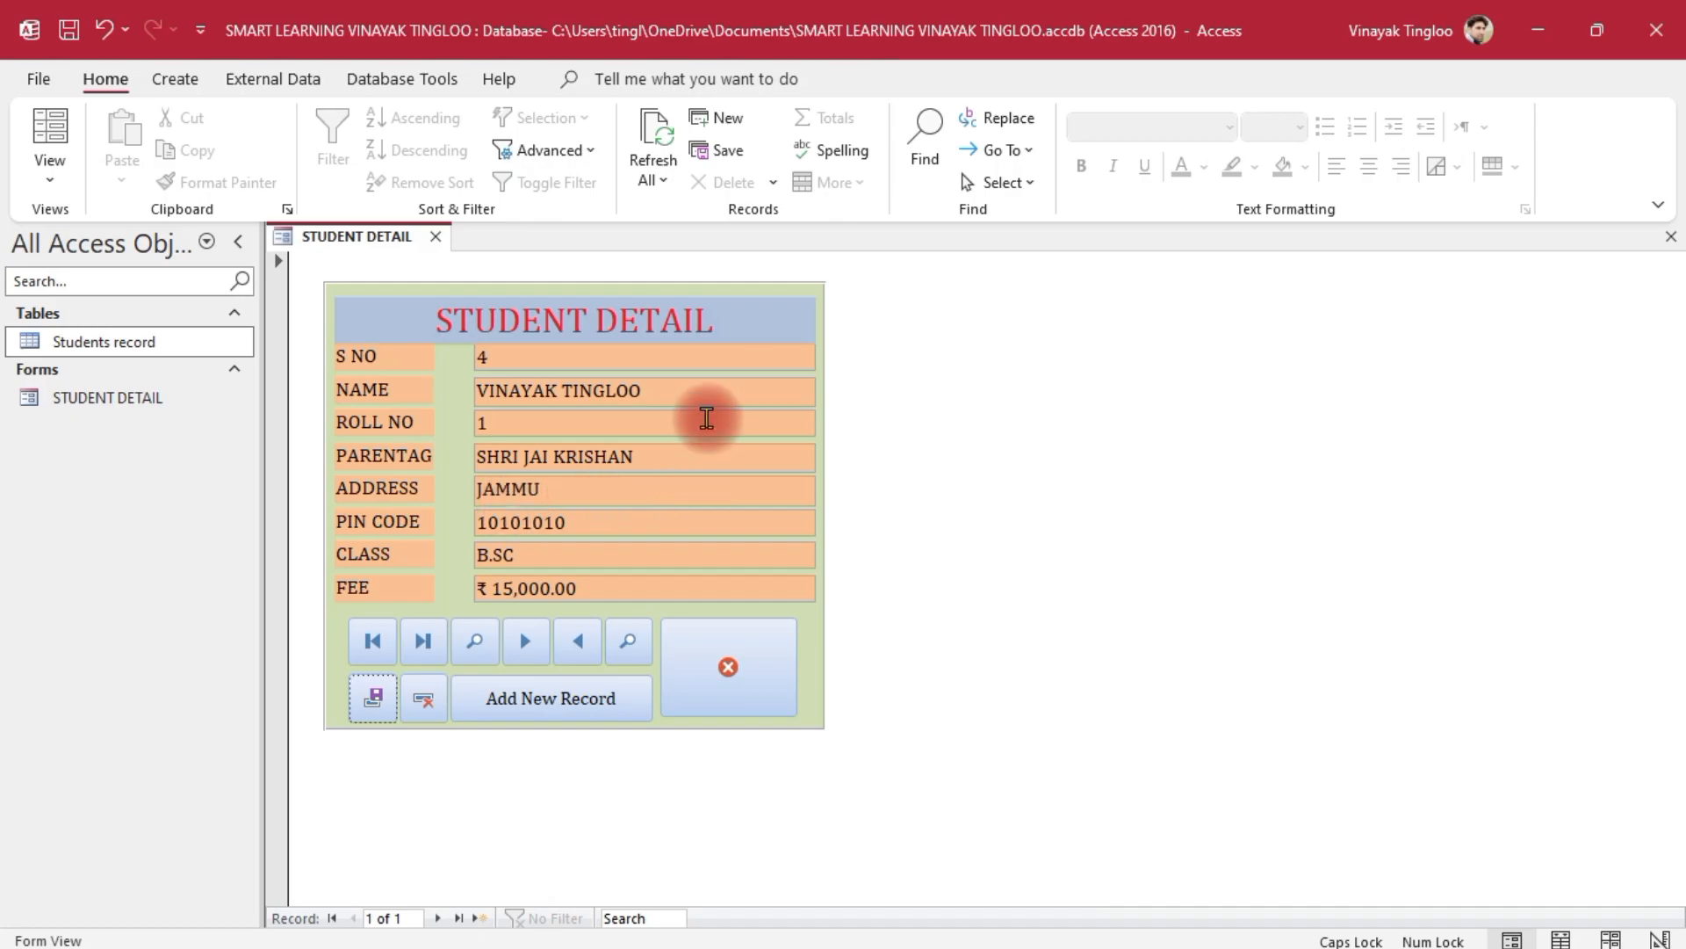
{"action": "left_click", "coordinate": [700, 396]}
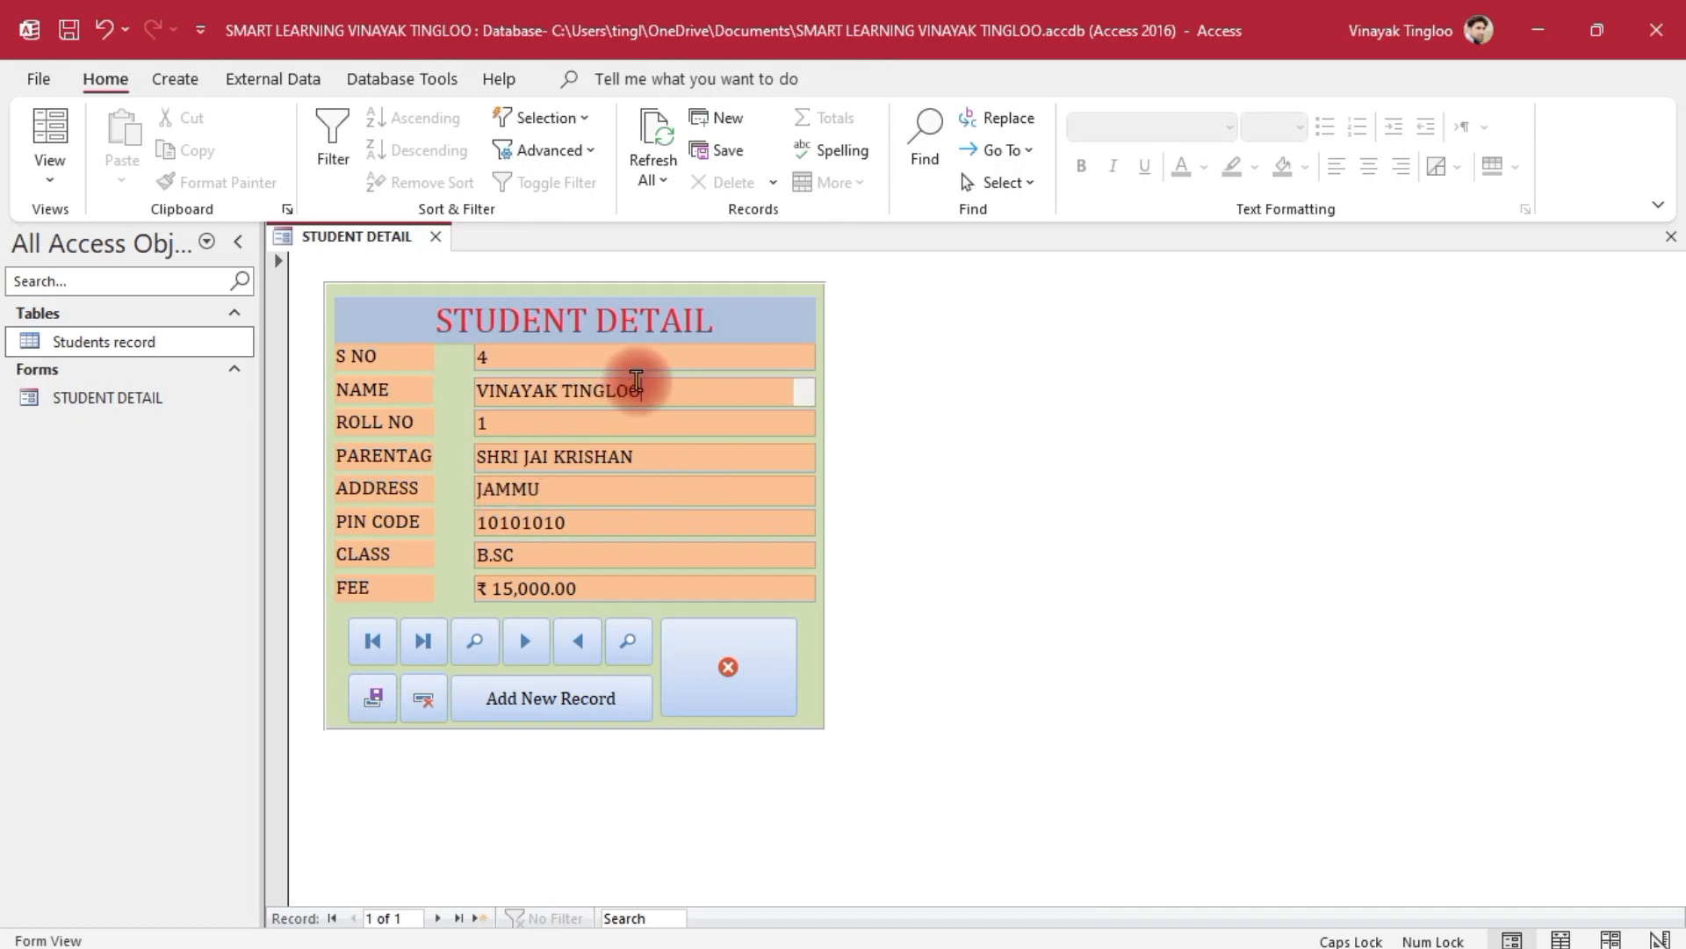
Add a new record with the student's name, roll no 2 and parentage
{"action": "left_click", "coordinate": [545, 704]}
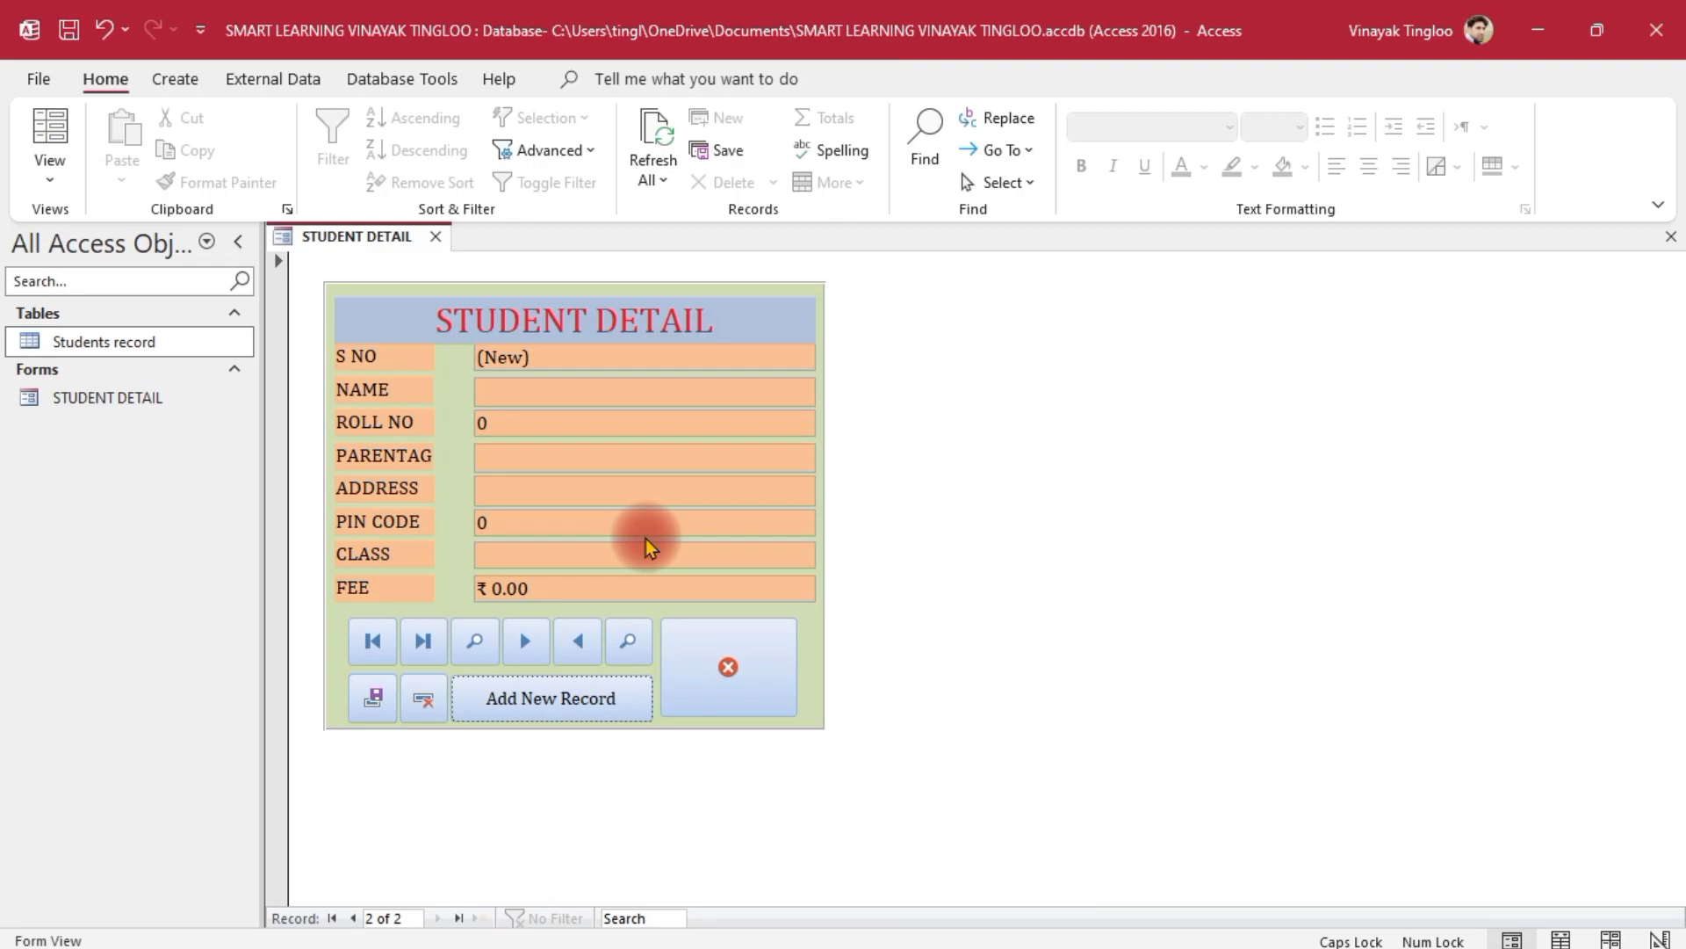
{"action": "left_click", "coordinate": [549, 400]}
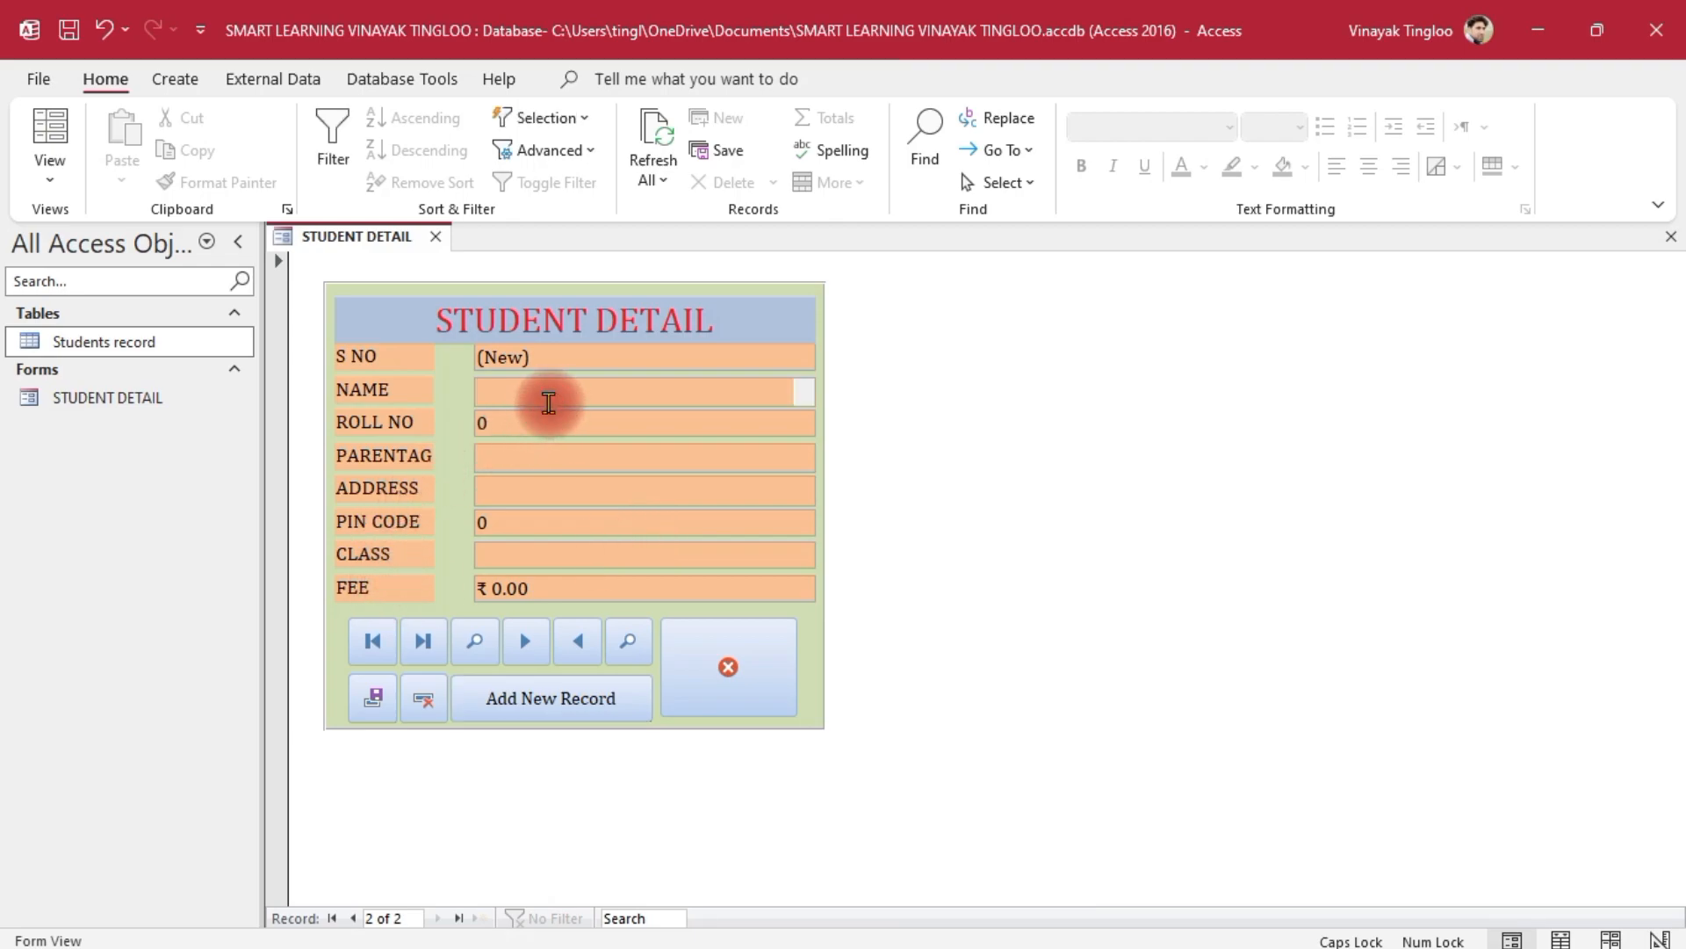
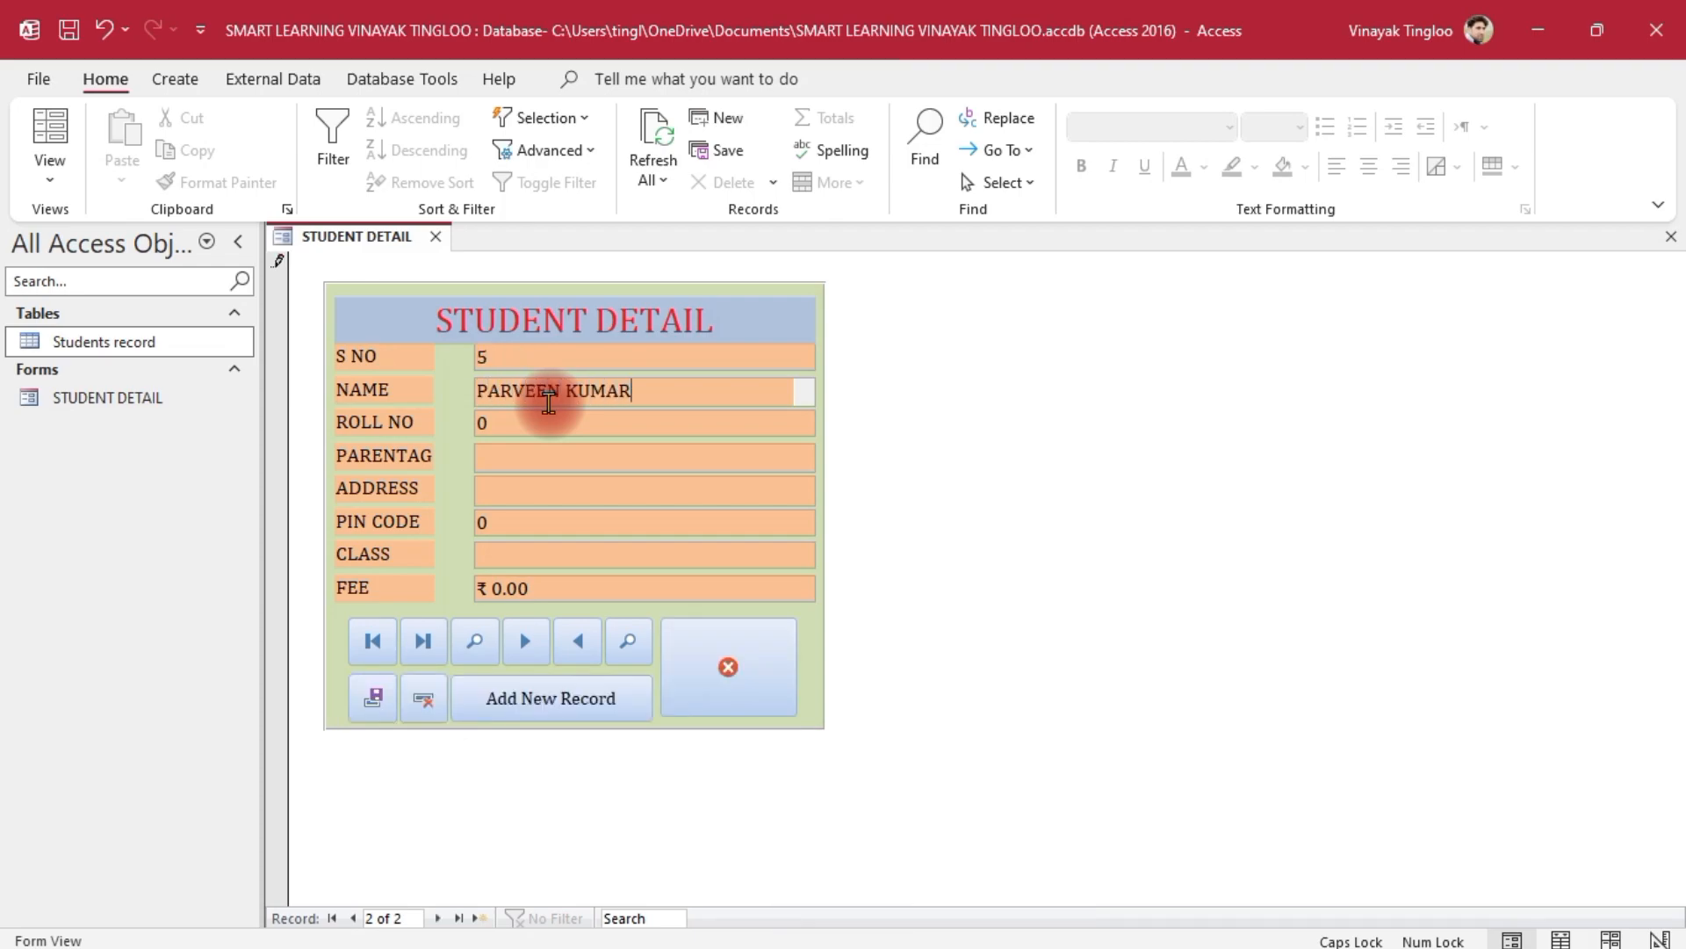
{"action": "key", "text": "Tab"}
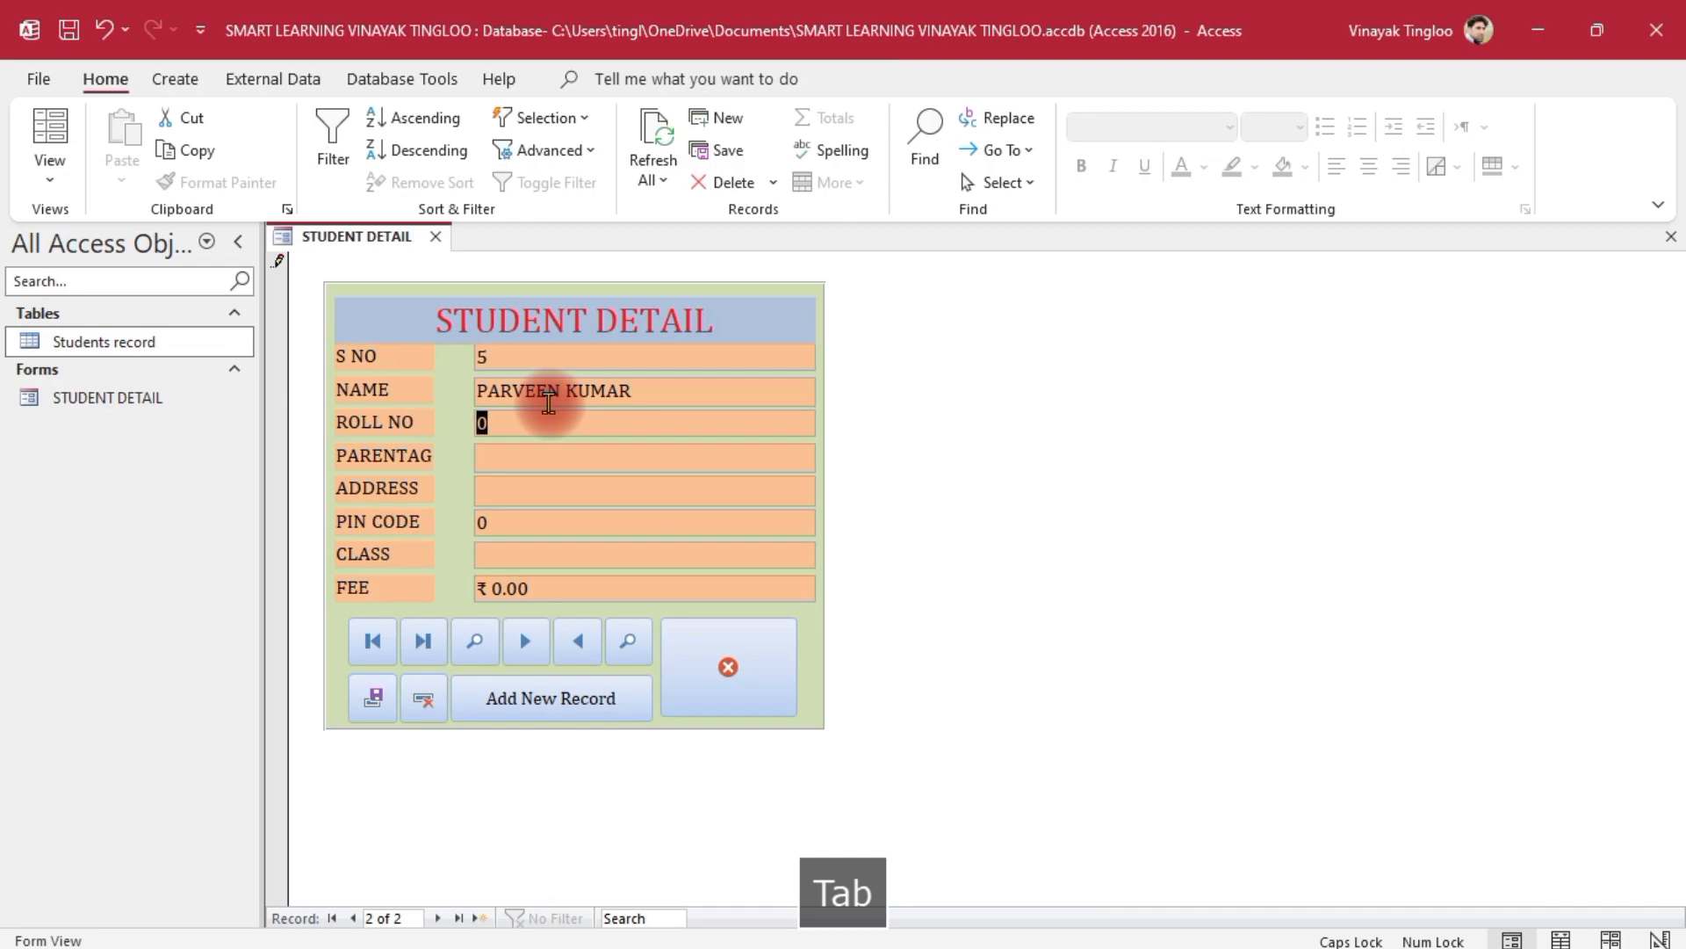
{"action": "type", "text": "2"}
{"action": "key", "text": "Tab"}
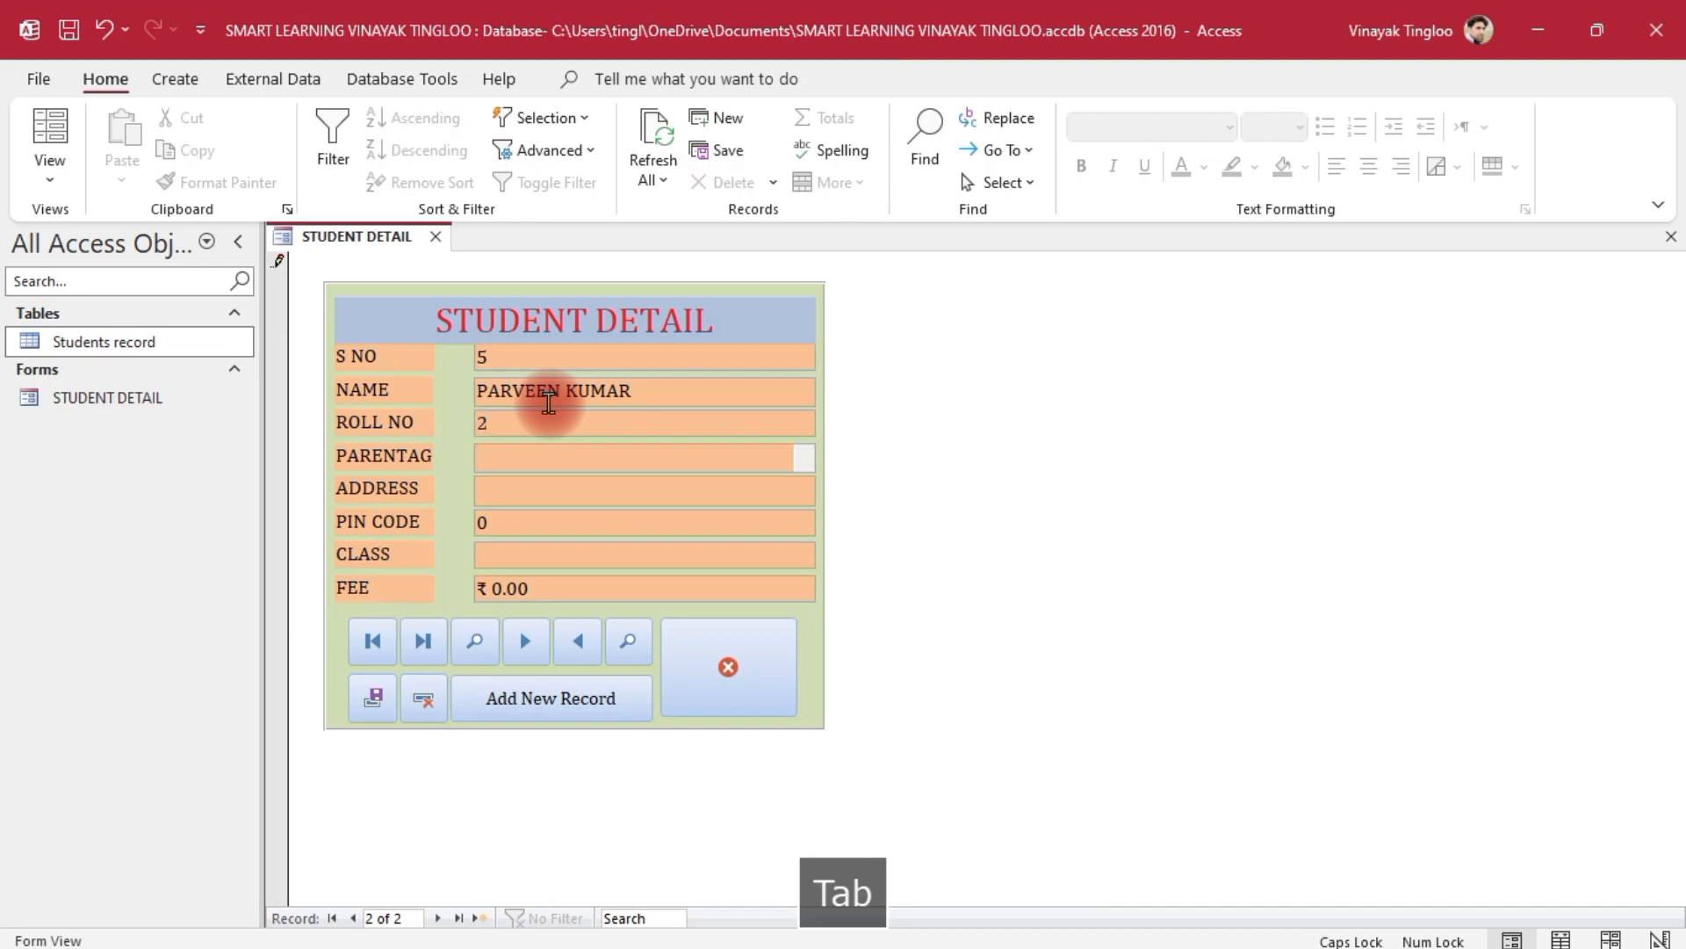
Fill in address SAMBA, pin code 000000, class B.A, fee 10000, and save the record
{"action": "key", "text": "Tab"}
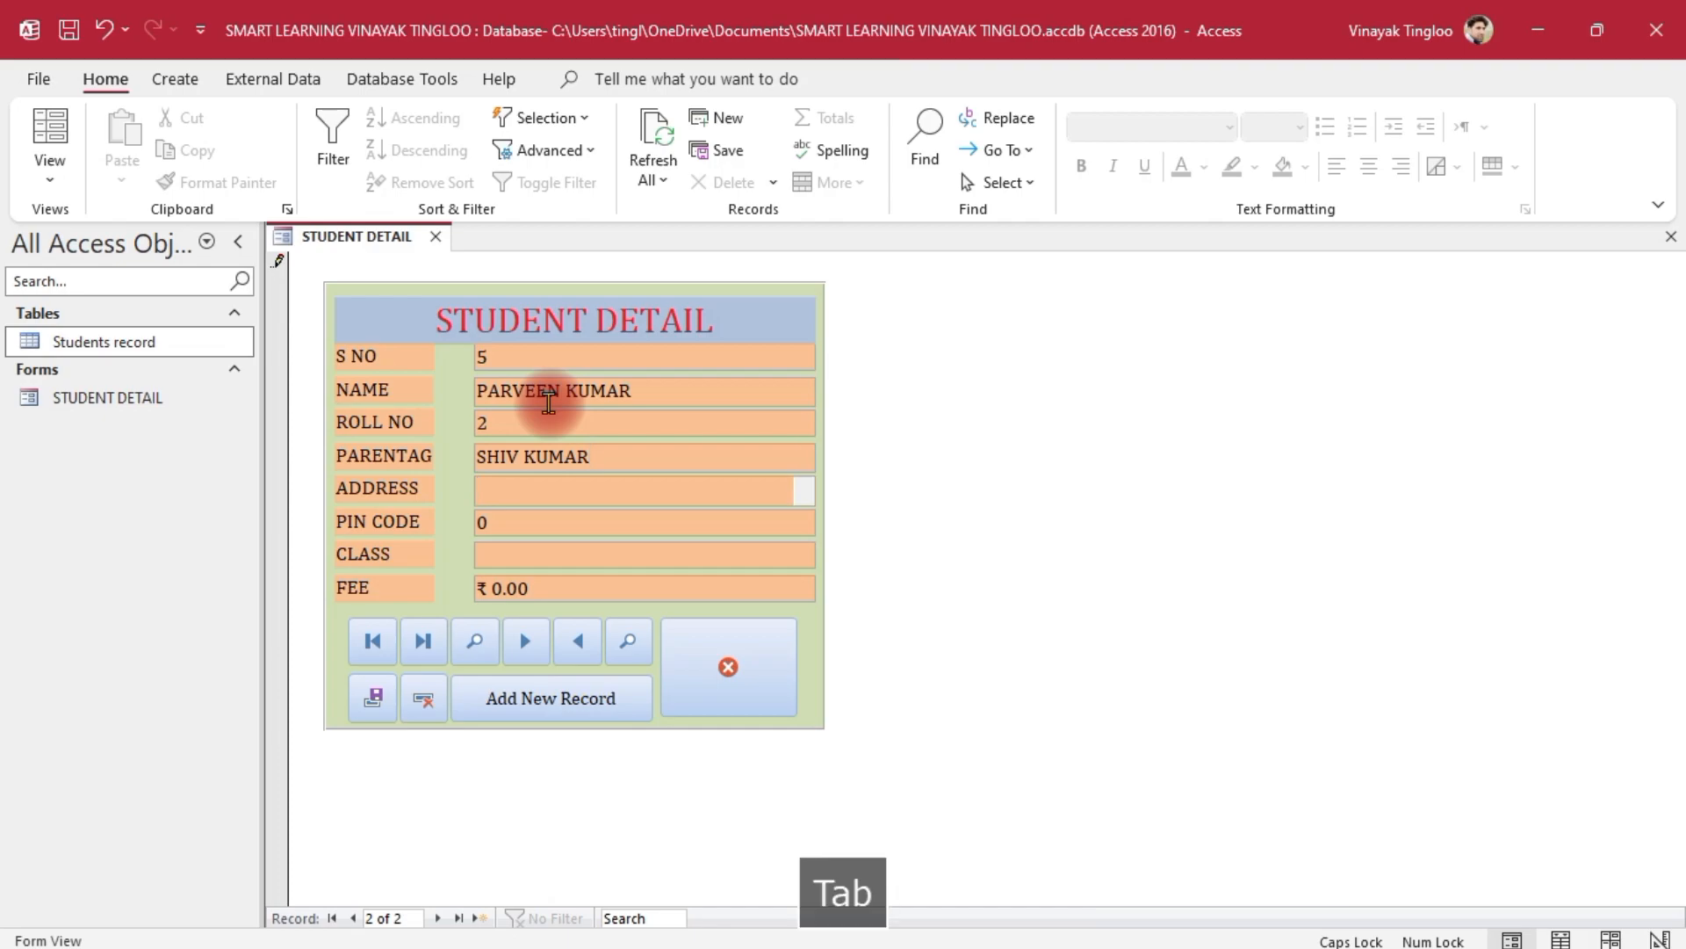
{"action": "type", "text": "SAMBA"}
{"action": "key", "text": "Tab"}
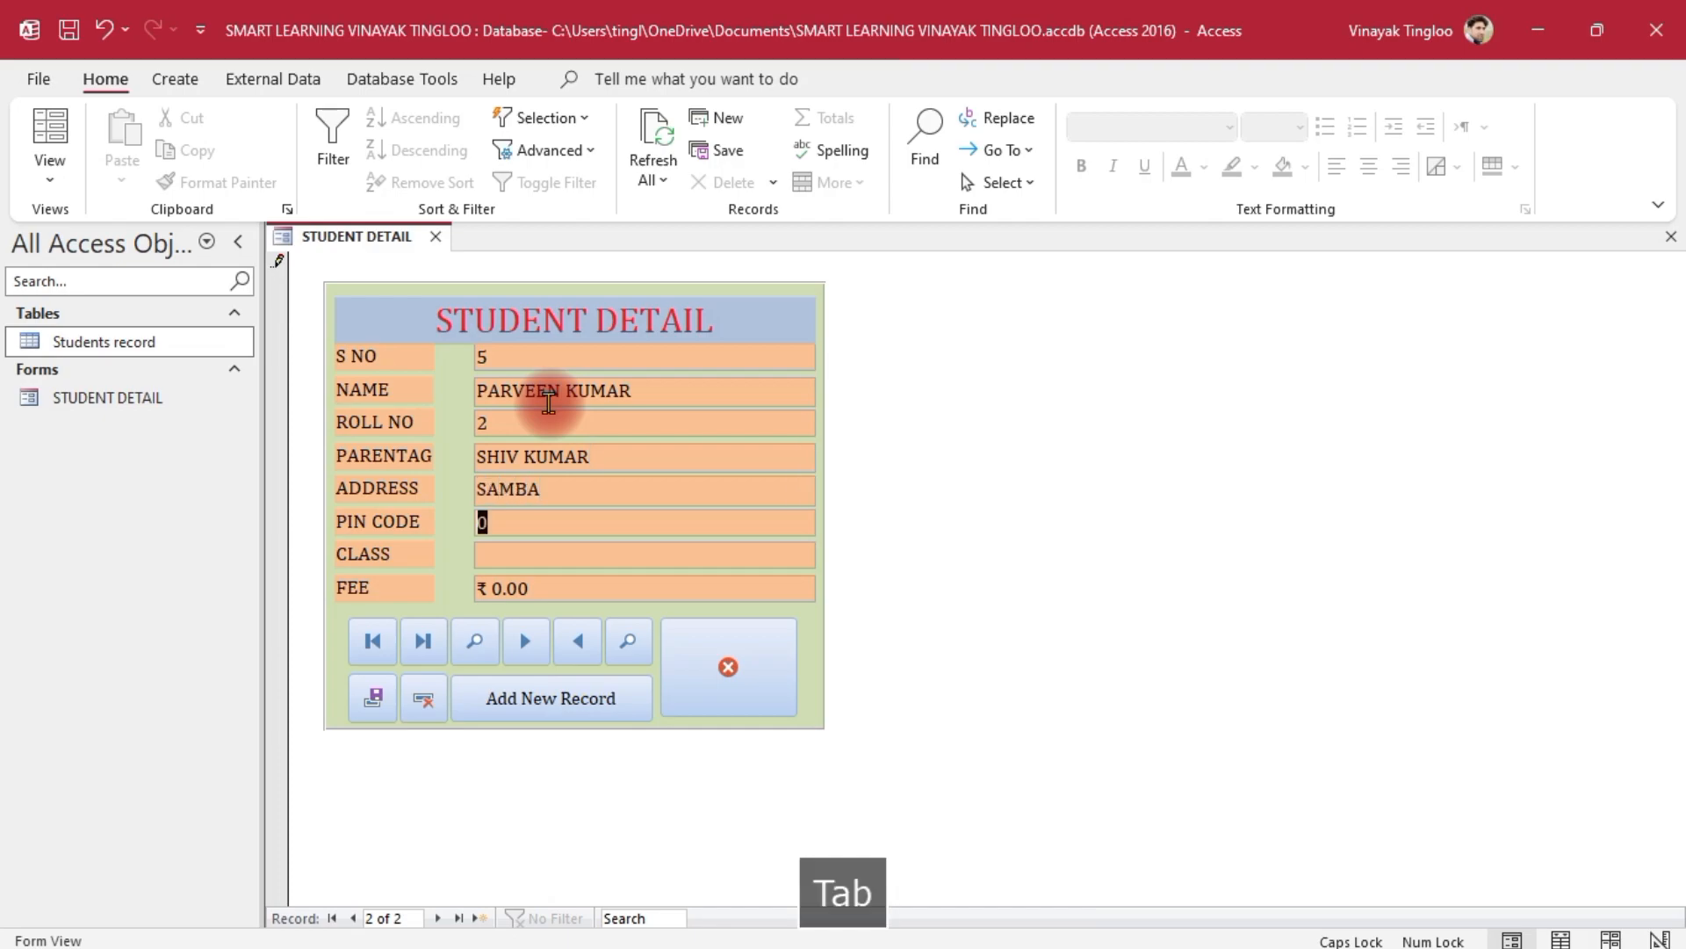
{"action": "type", "text": "000000"}
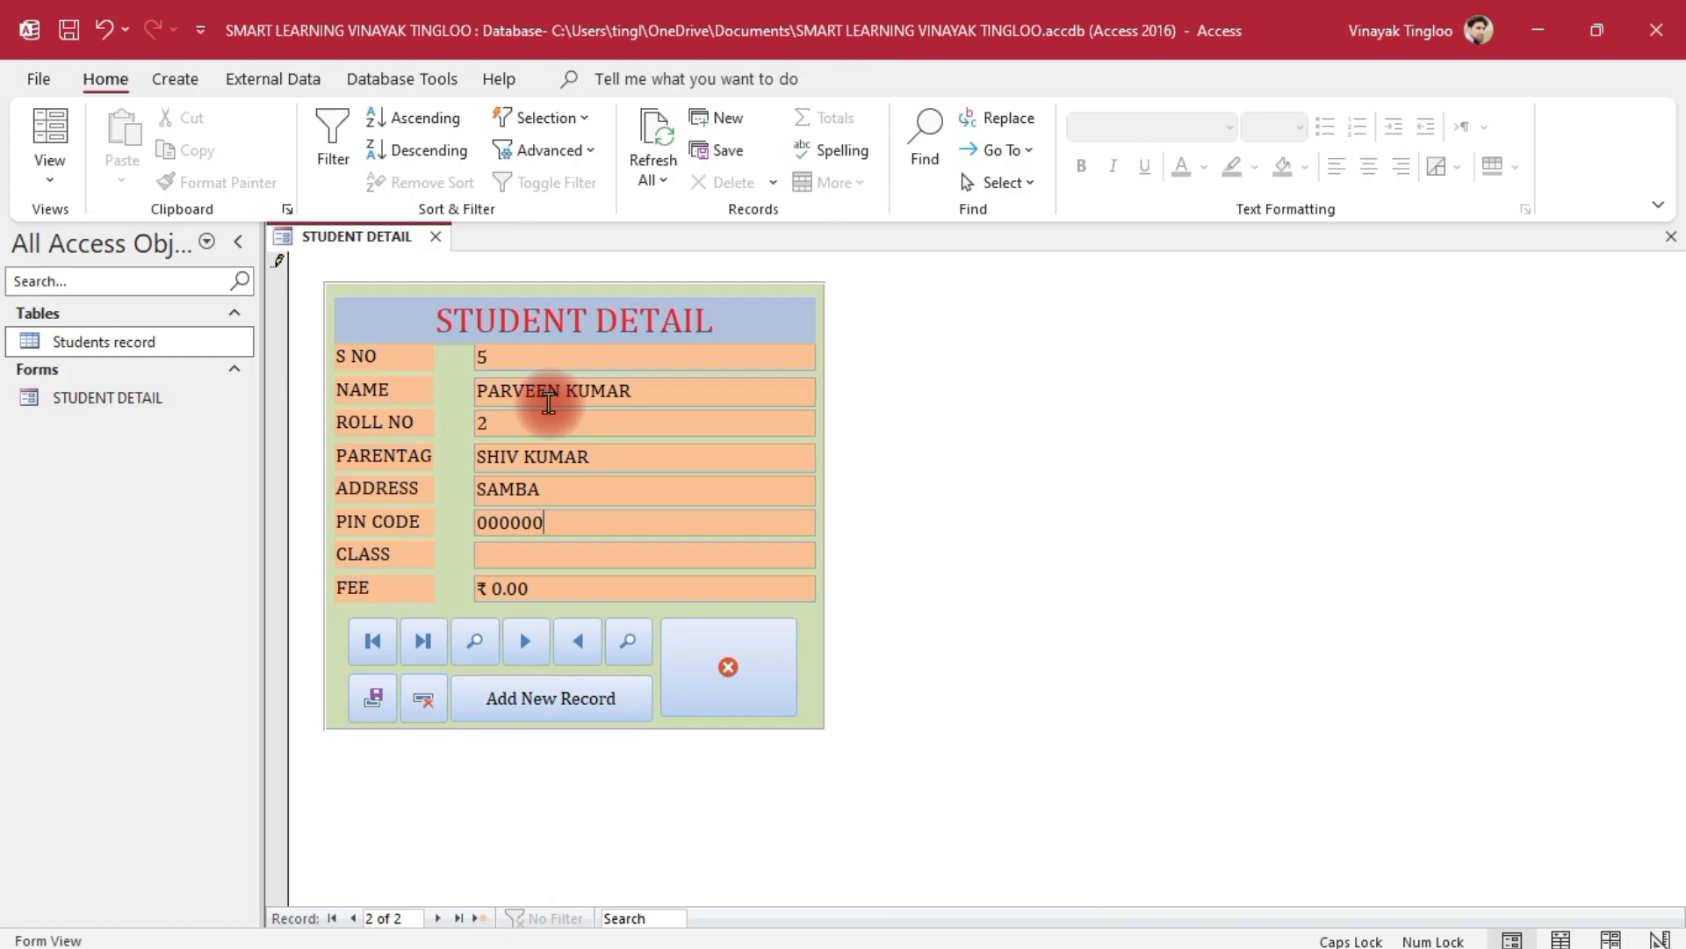
{"action": "key", "text": "Tab"}
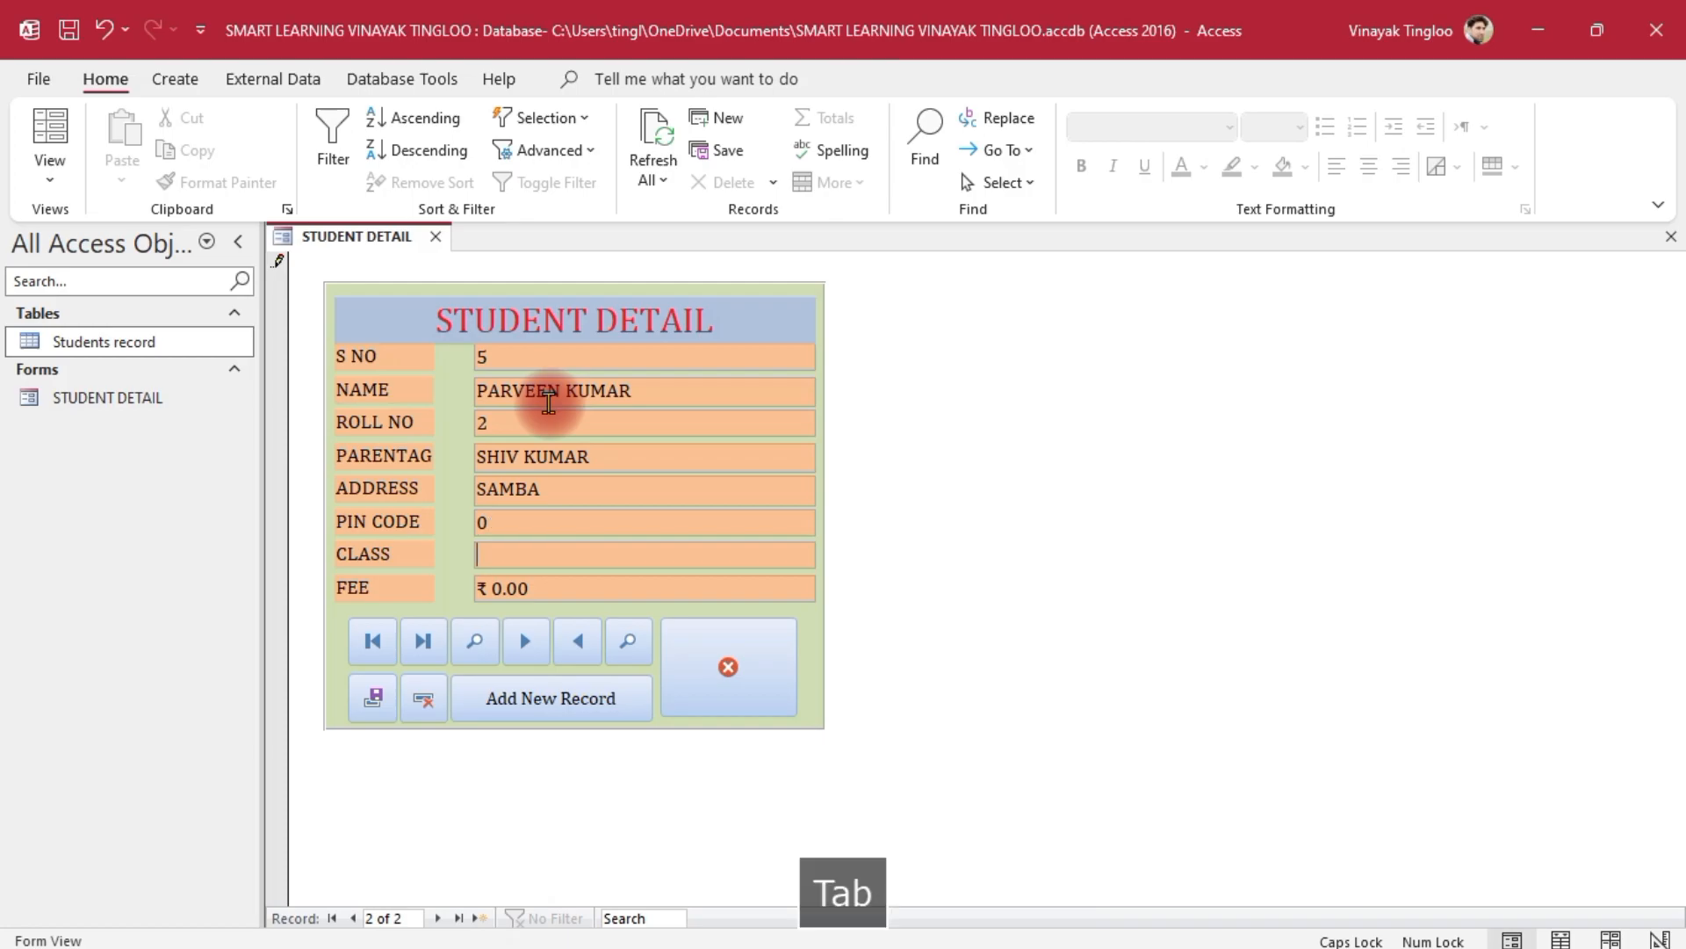
{"action": "type", "text": "B.A"}
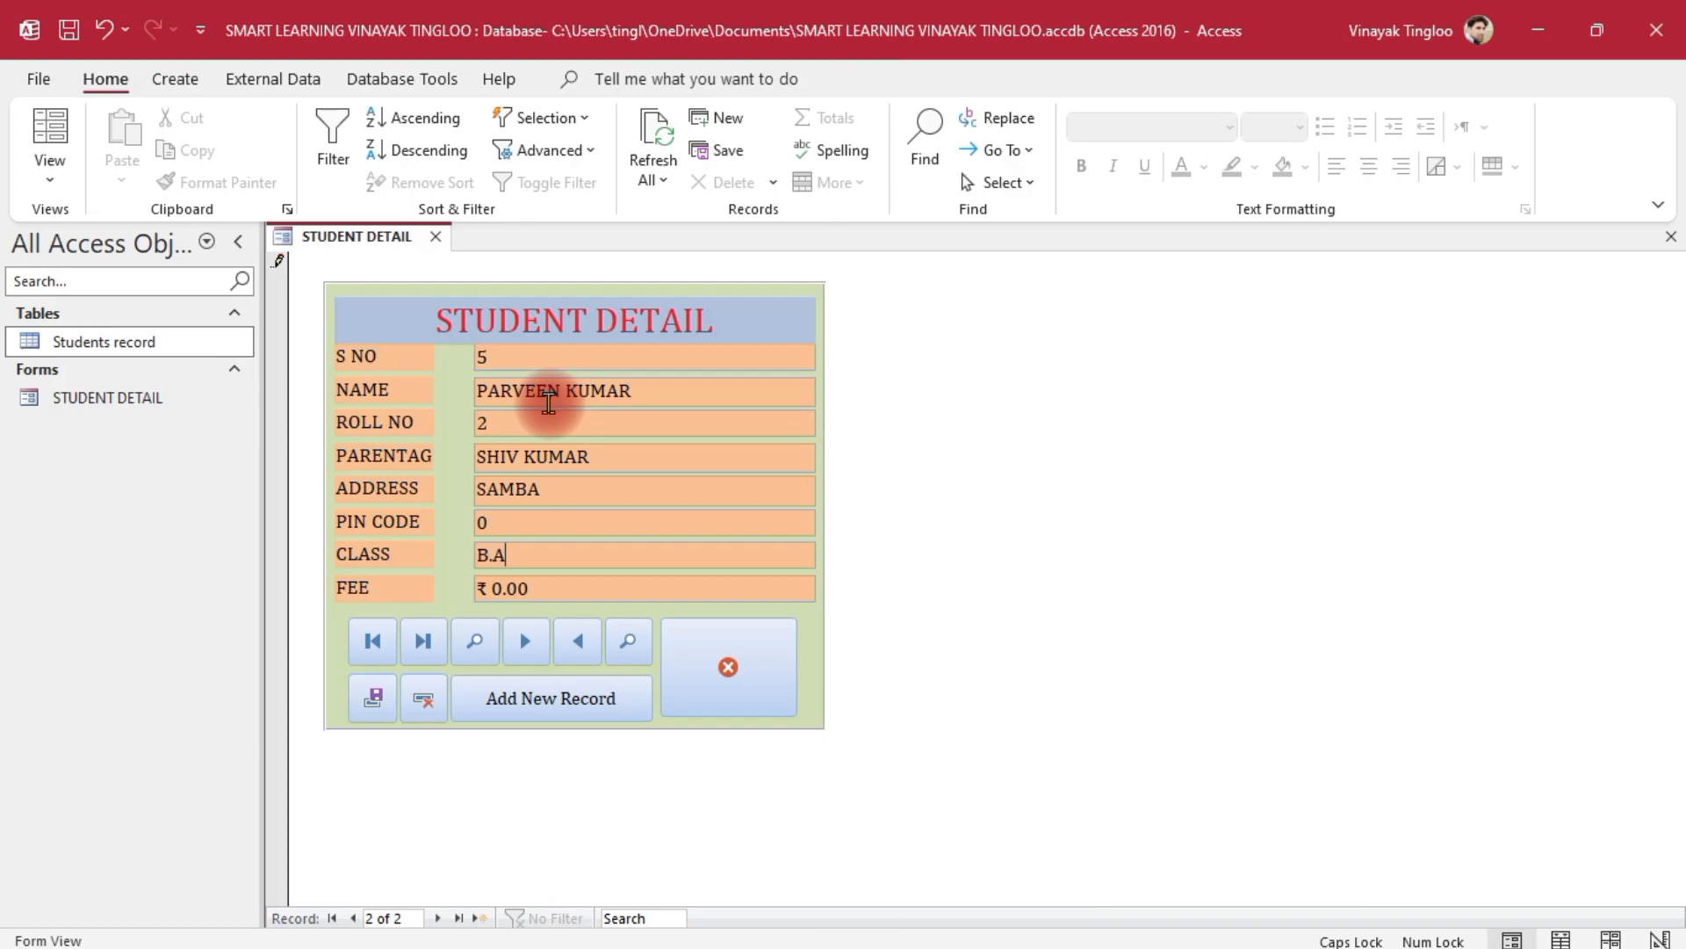
{"action": "key", "text": "Tab"}
{"action": "type", "text": "10000"}
{"action": "left_click", "coordinate": [368, 696]}
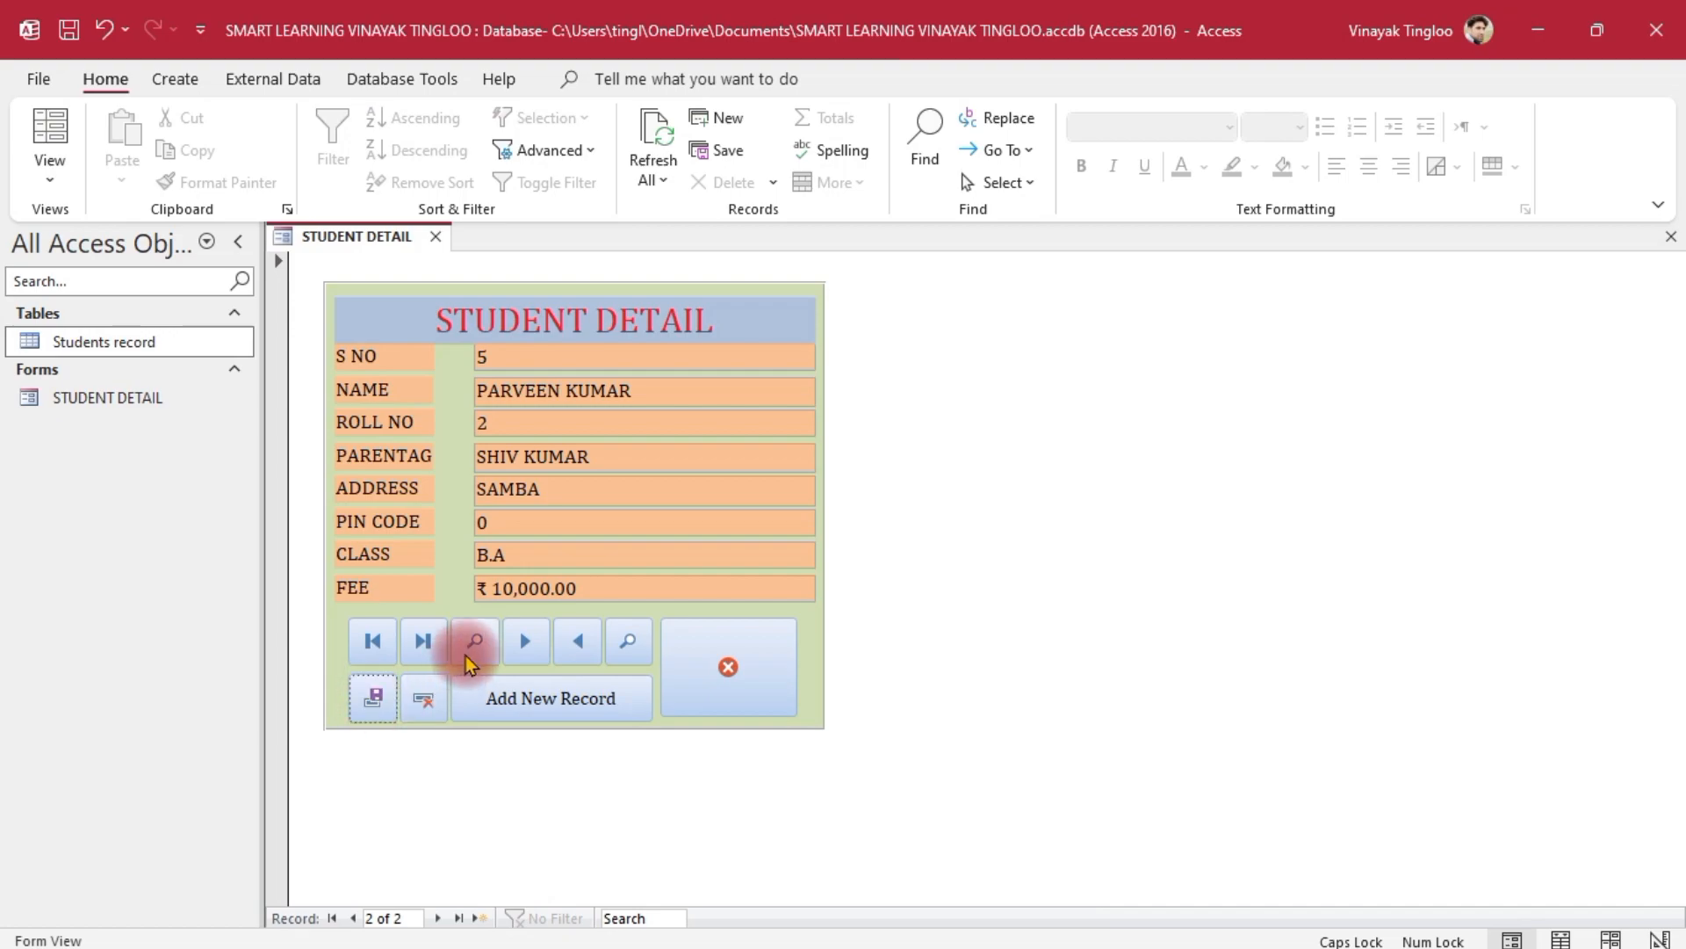
{"action": "left_click", "coordinate": [572, 702]}
Enter the third student's name, roll no 3 and parentage in the new record
{"action": "left_click", "coordinate": [508, 382]}
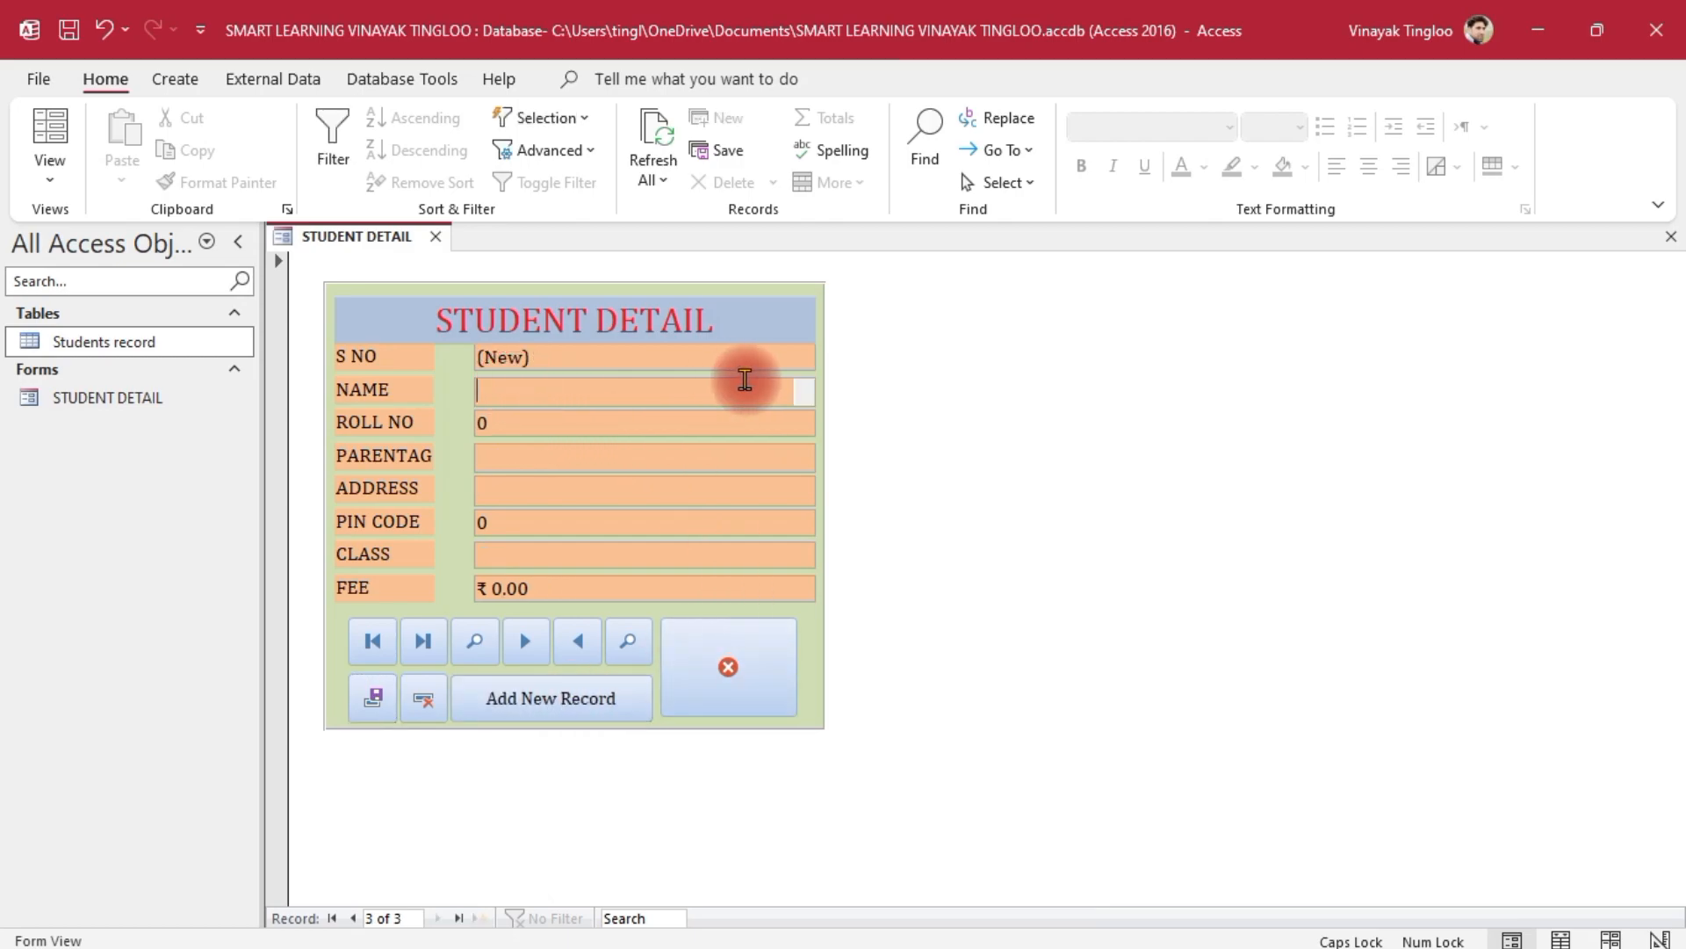
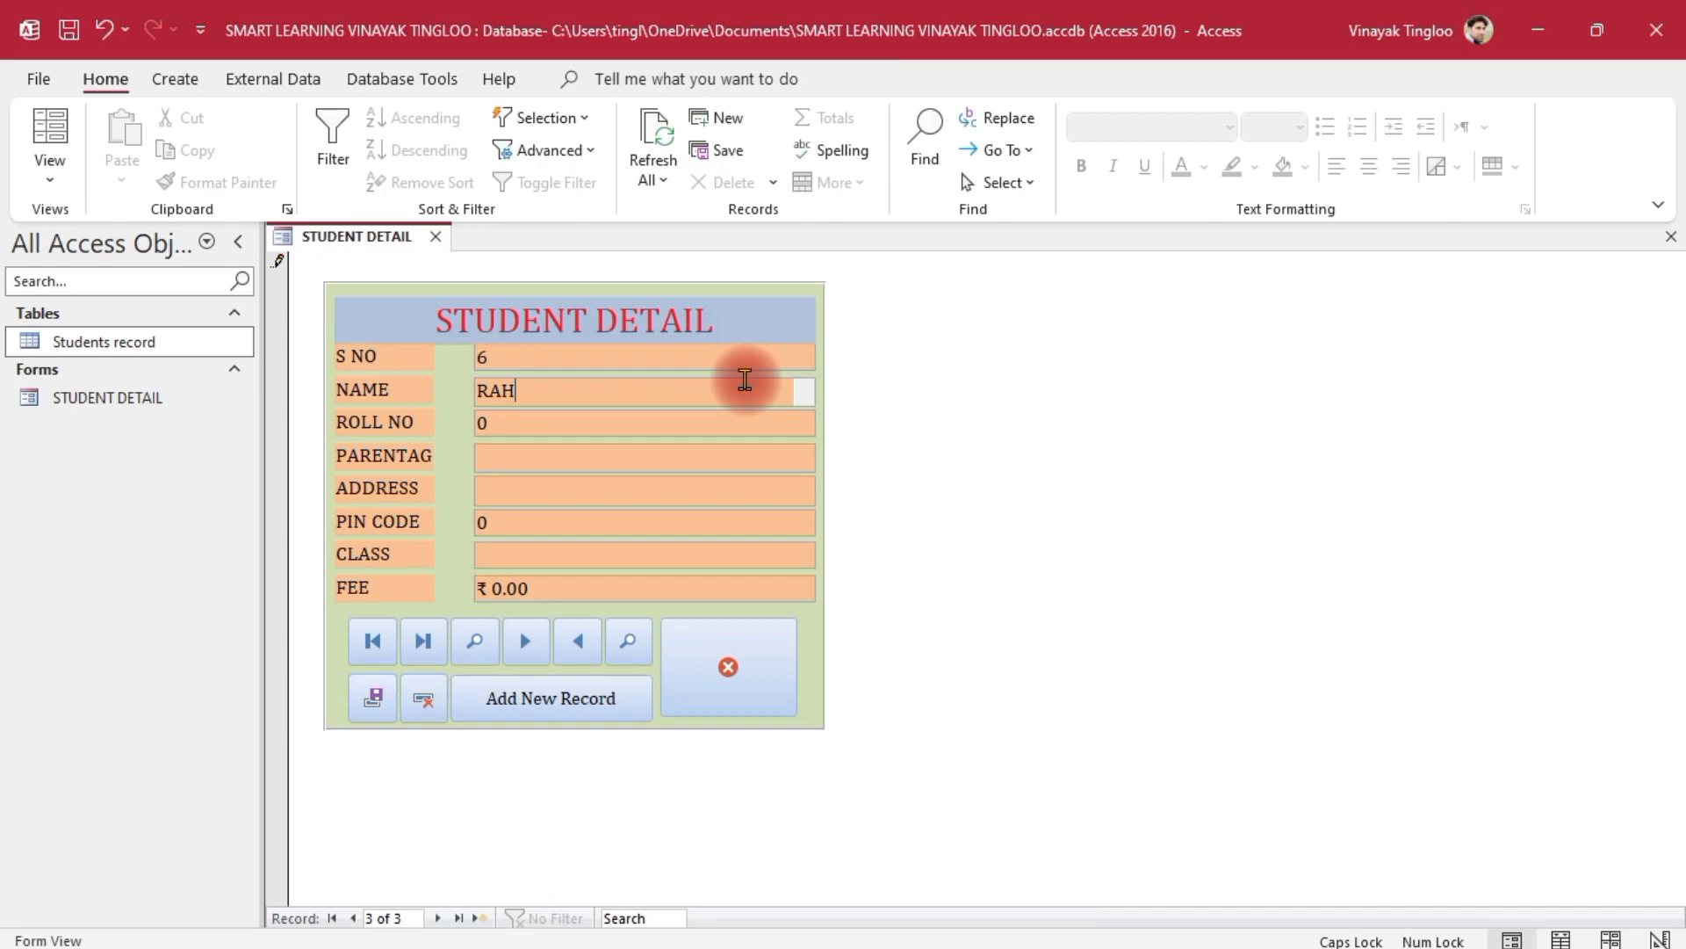
{"action": "key", "text": "Tab"}
{"action": "type", "text": "3"}
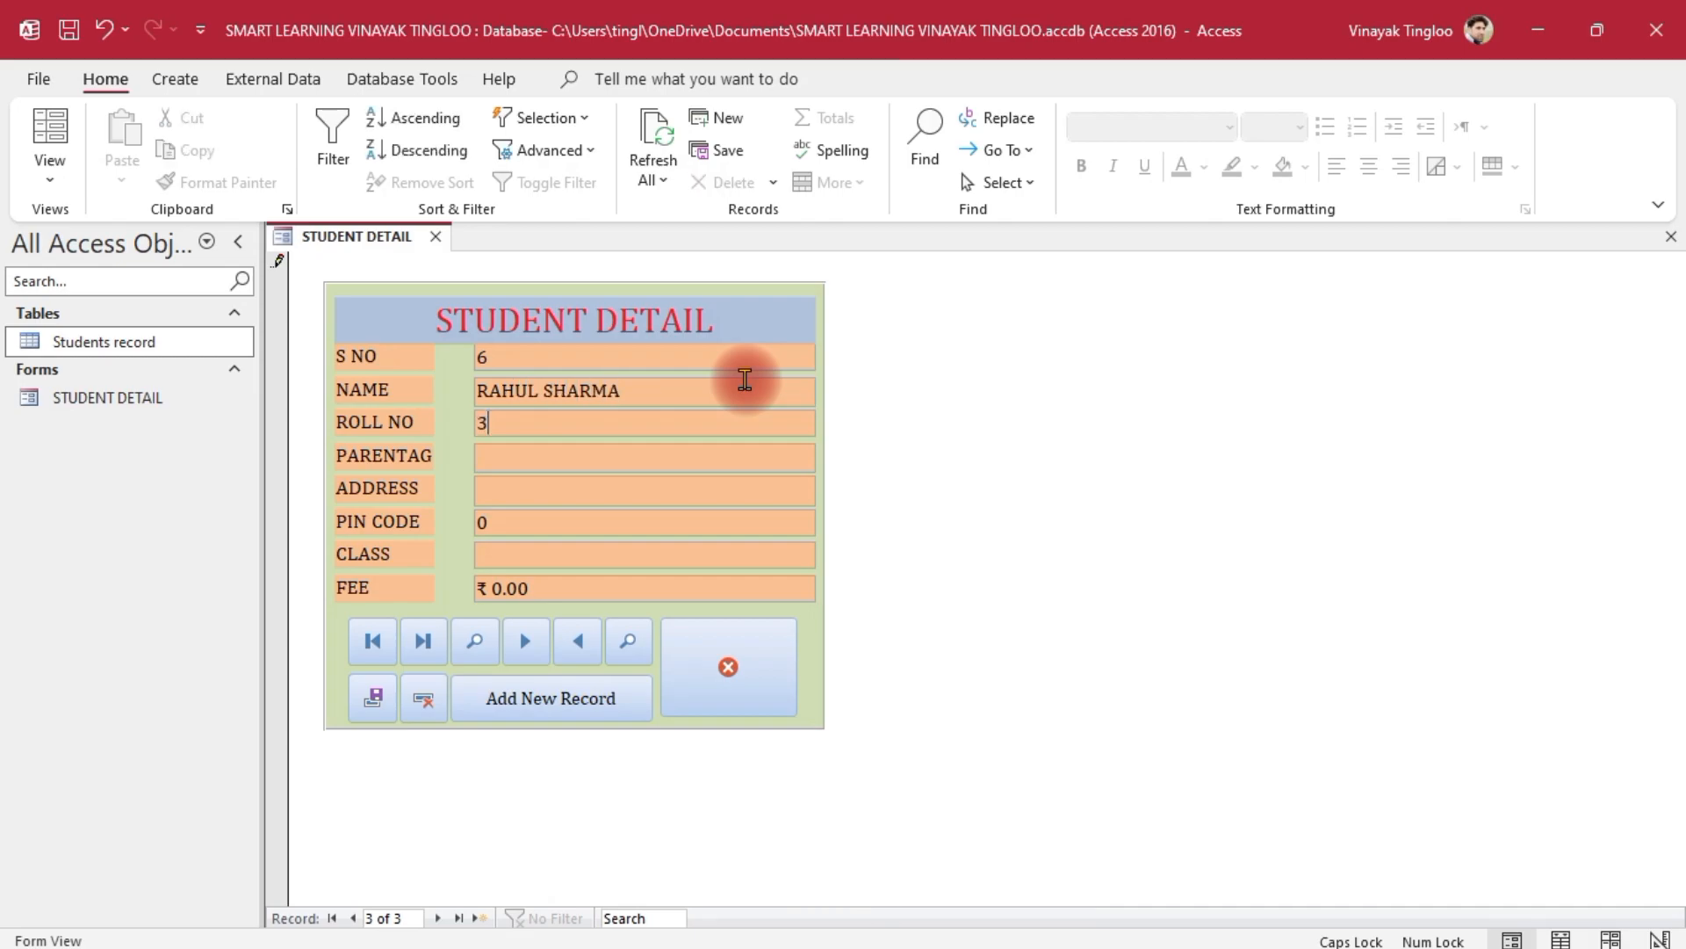
{"action": "key", "text": "Tab"}
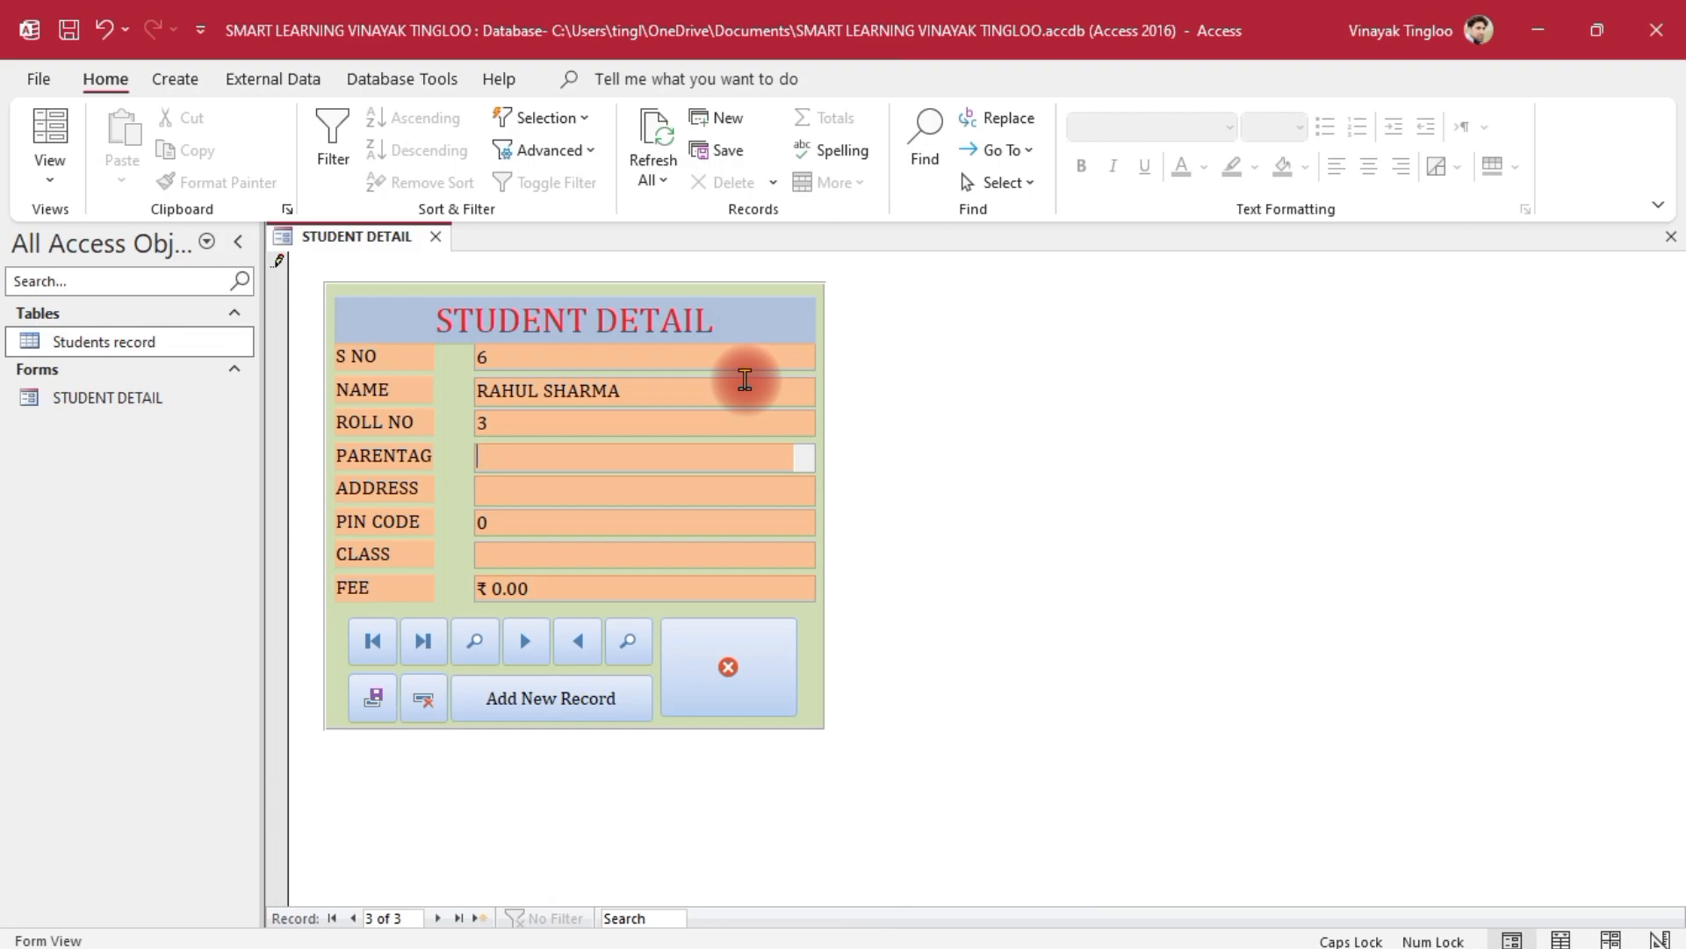
Fill in address REASI, pin code 1111111, class M.SC, fee 25000, and save the record
{"action": "key", "text": "Tab"}
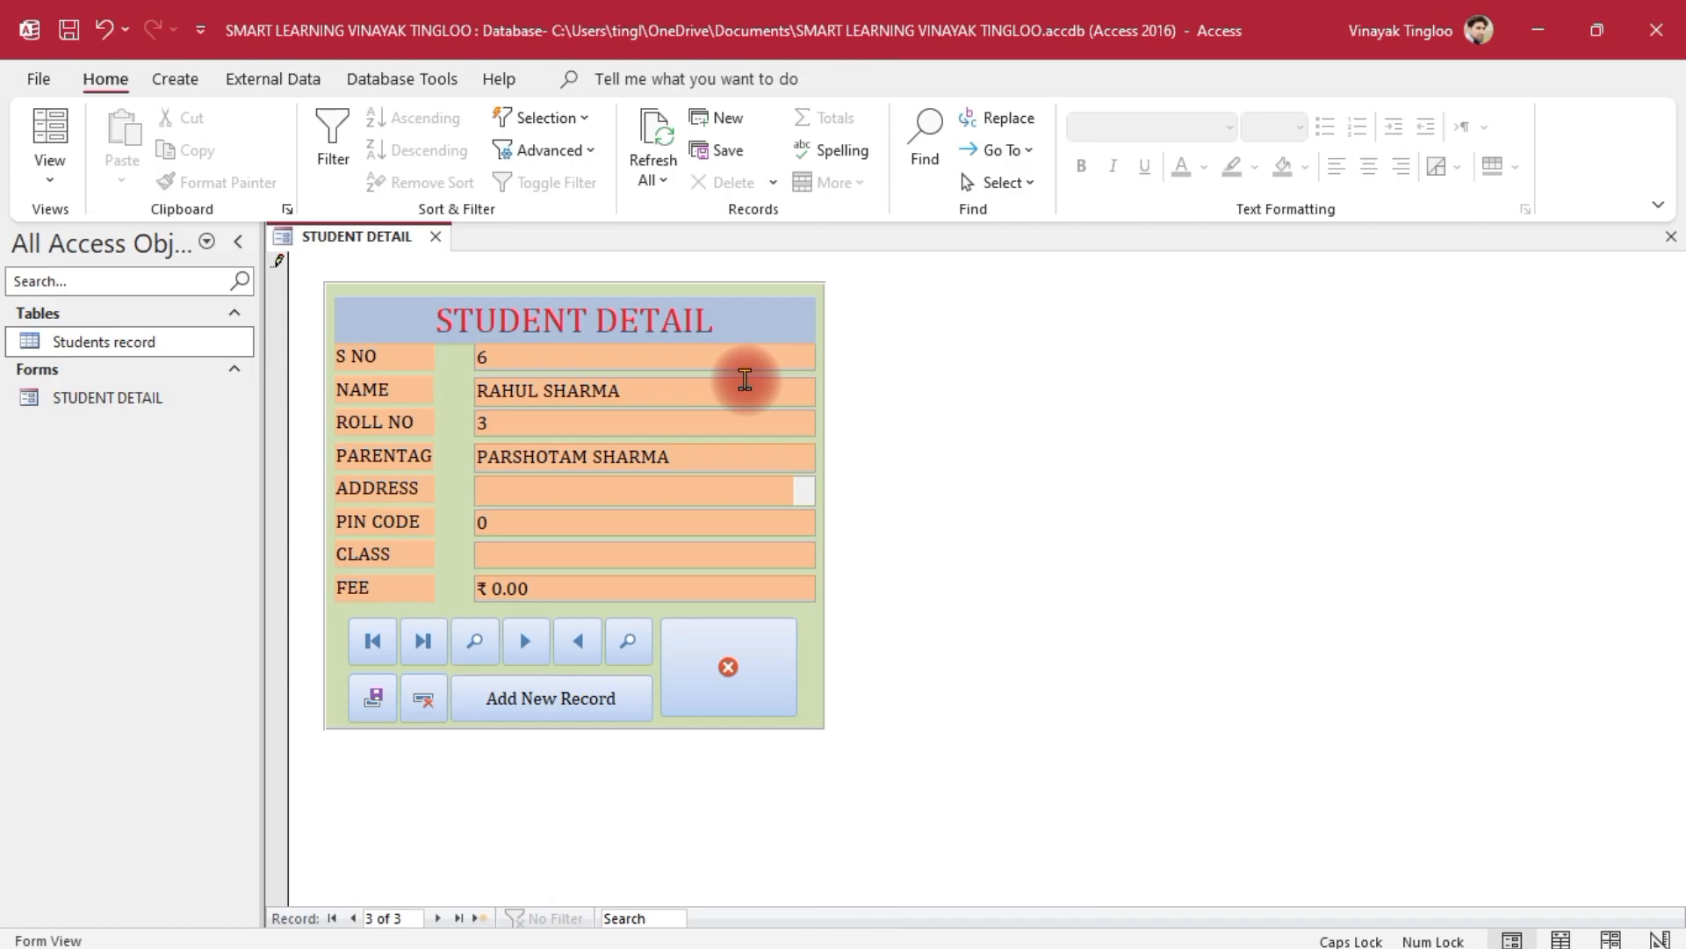
{"action": "type", "text": "REASI"}
{"action": "key", "text": "Tab"}
{"action": "type", "text": "1111111"}
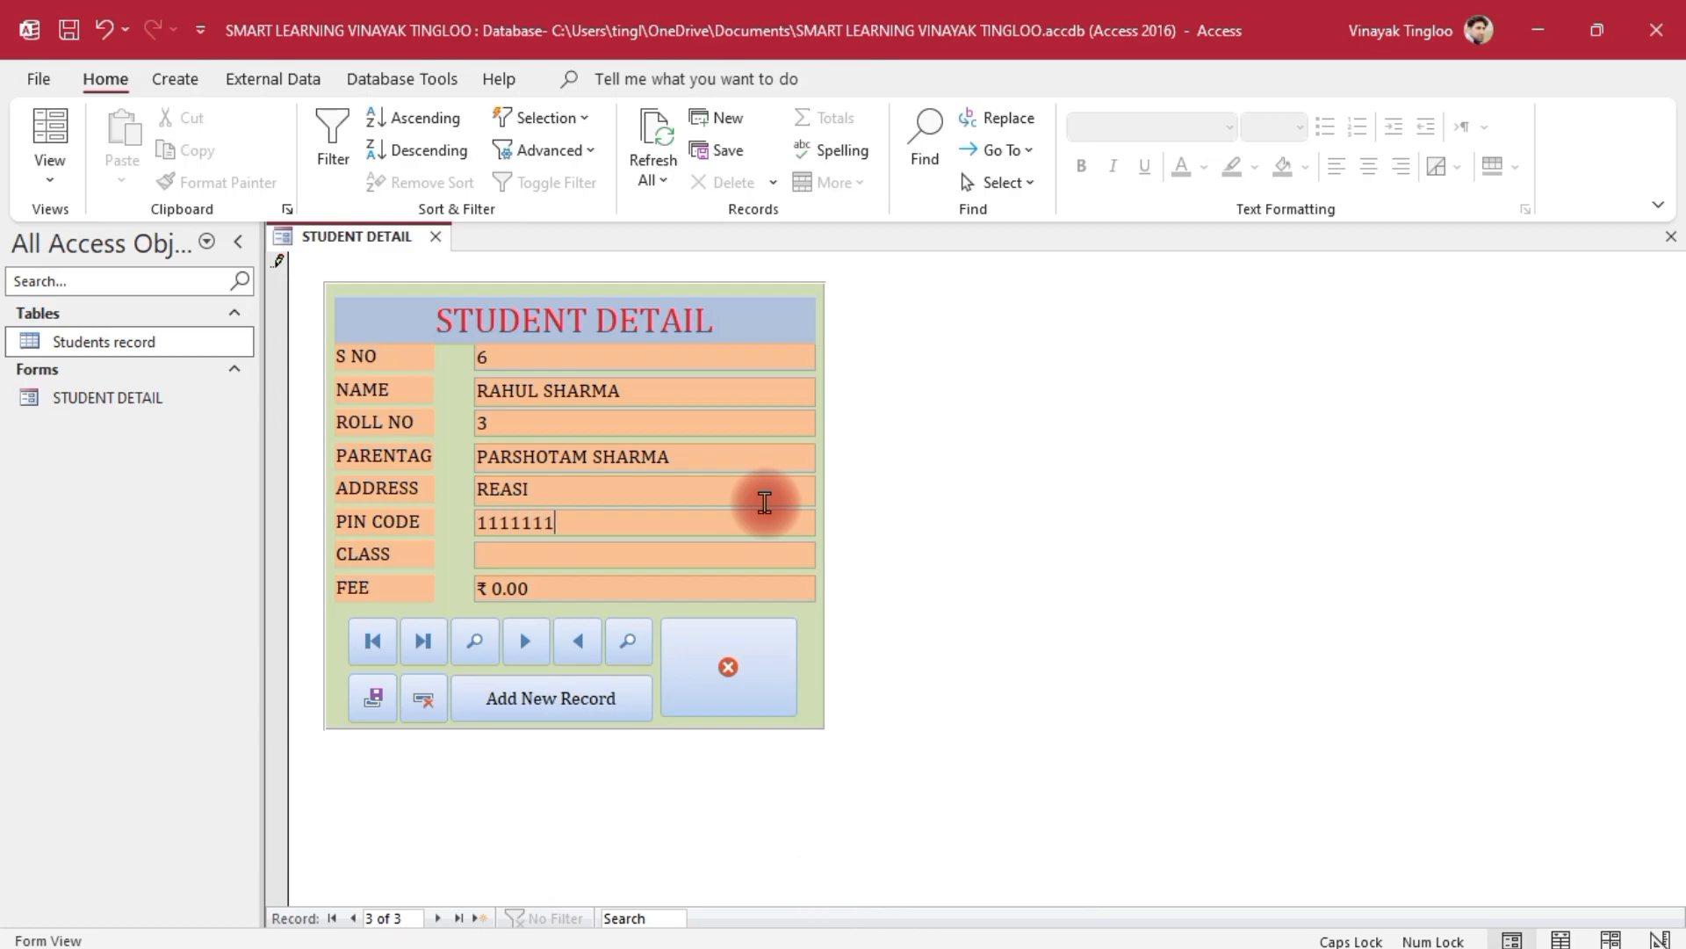
{"action": "key", "text": "Tab"}
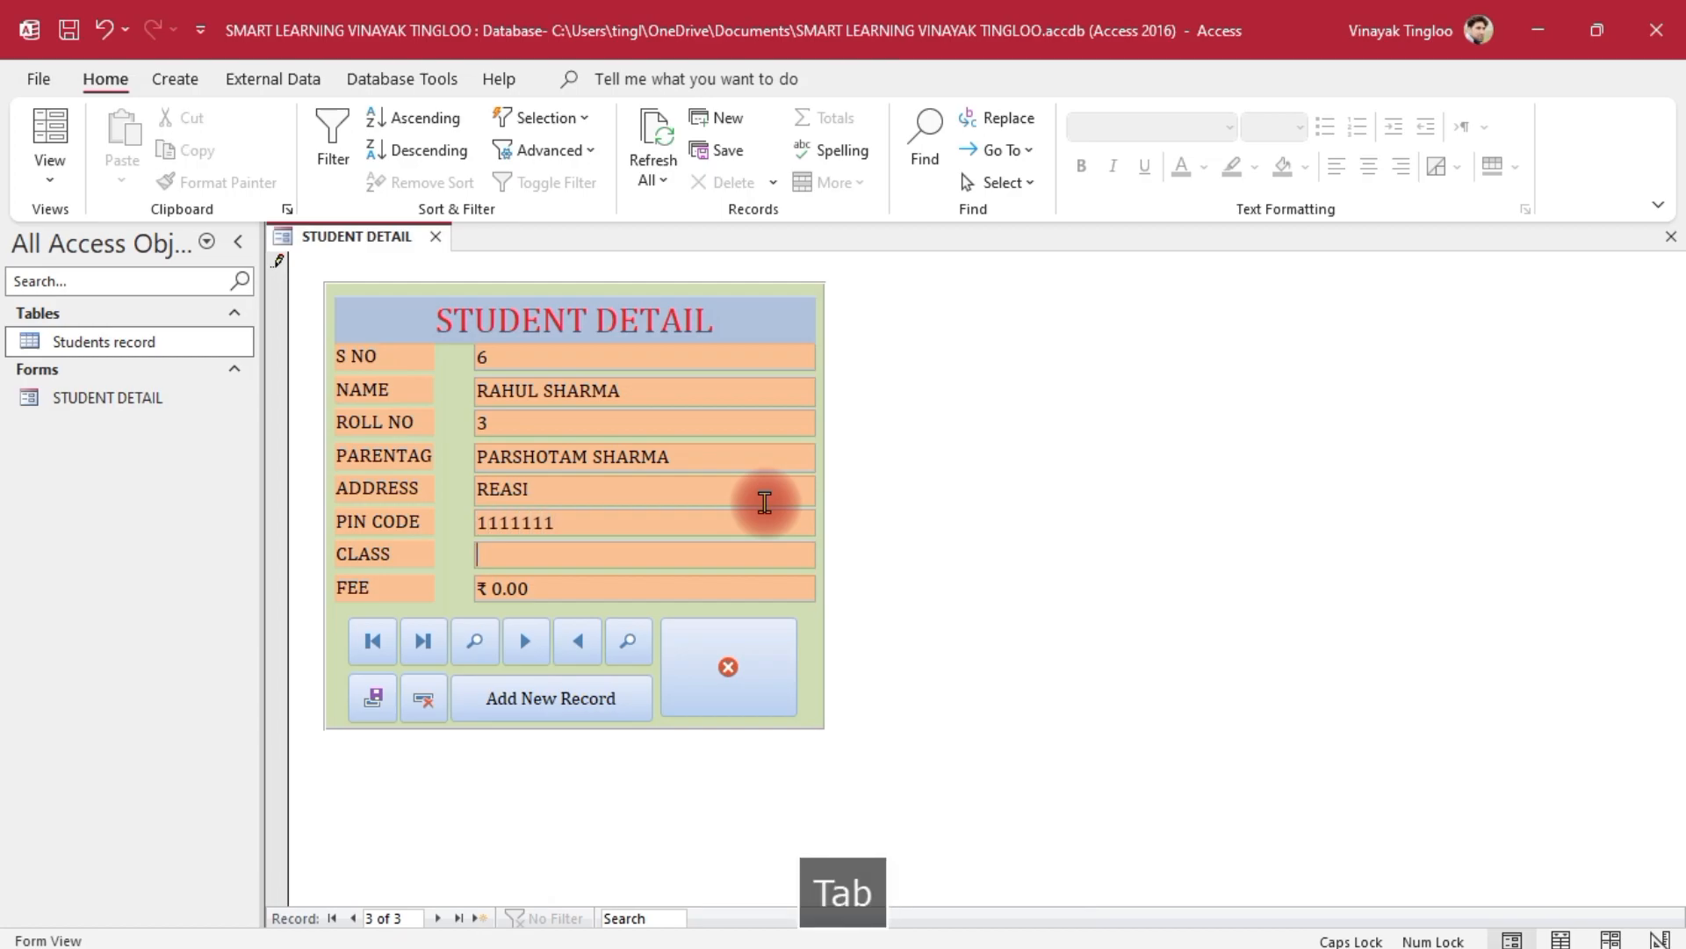
{"action": "type", "text": "M.SC"}
{"action": "key", "text": "Tab"}
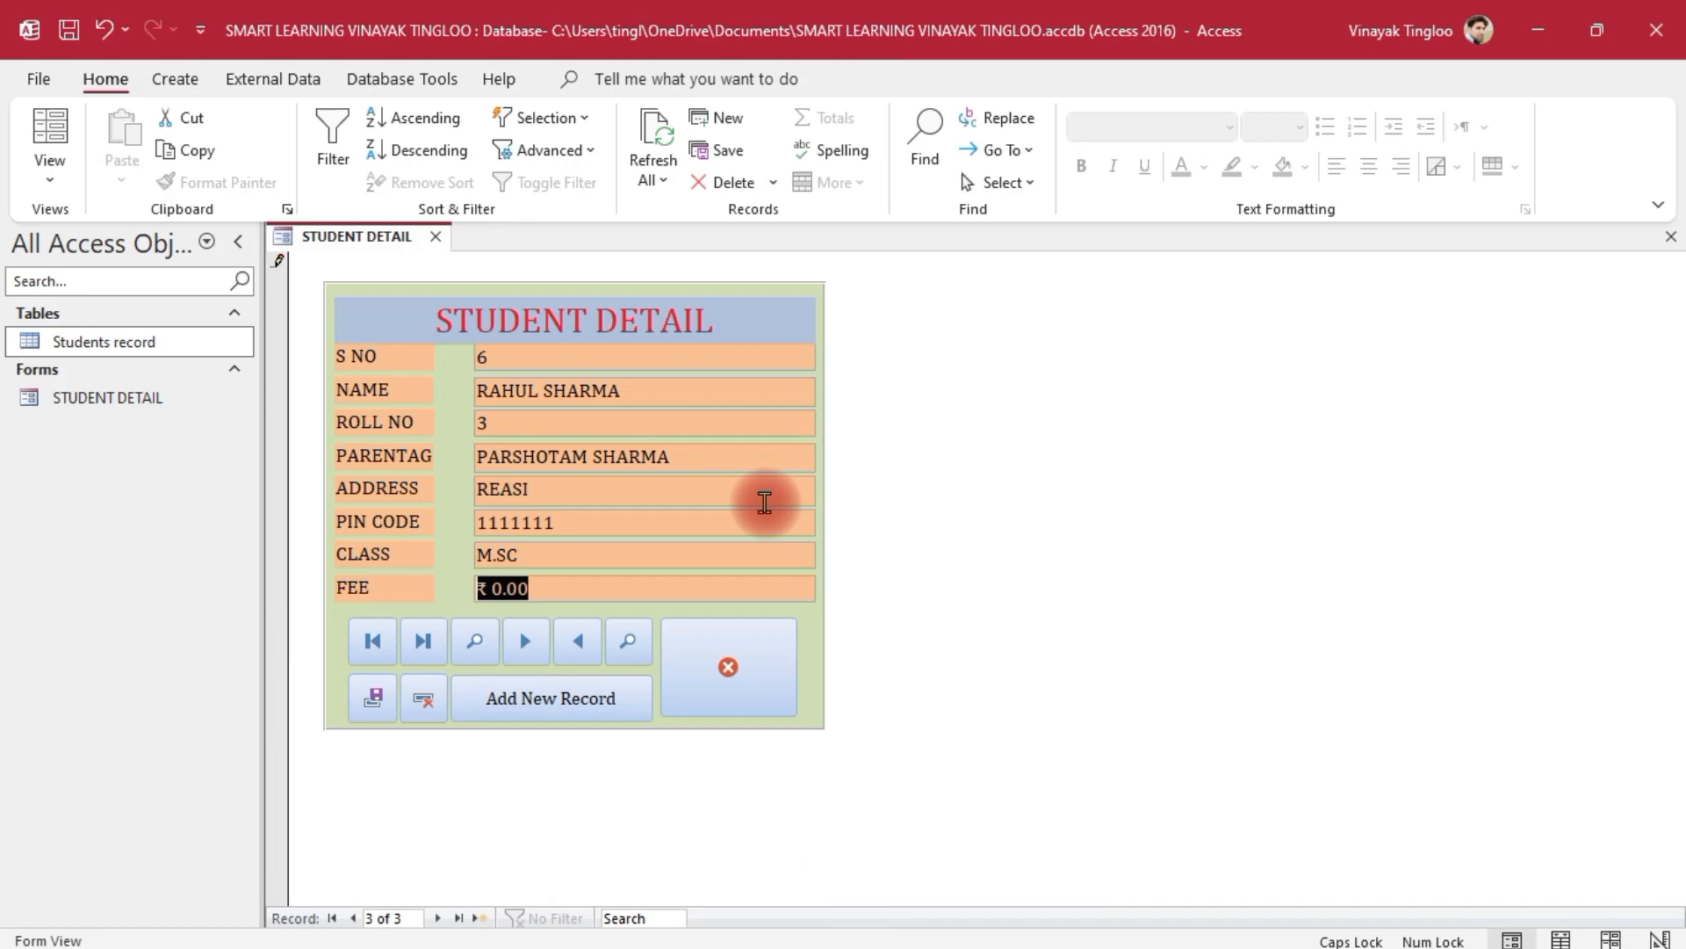
{"action": "type", "text": "25000"}
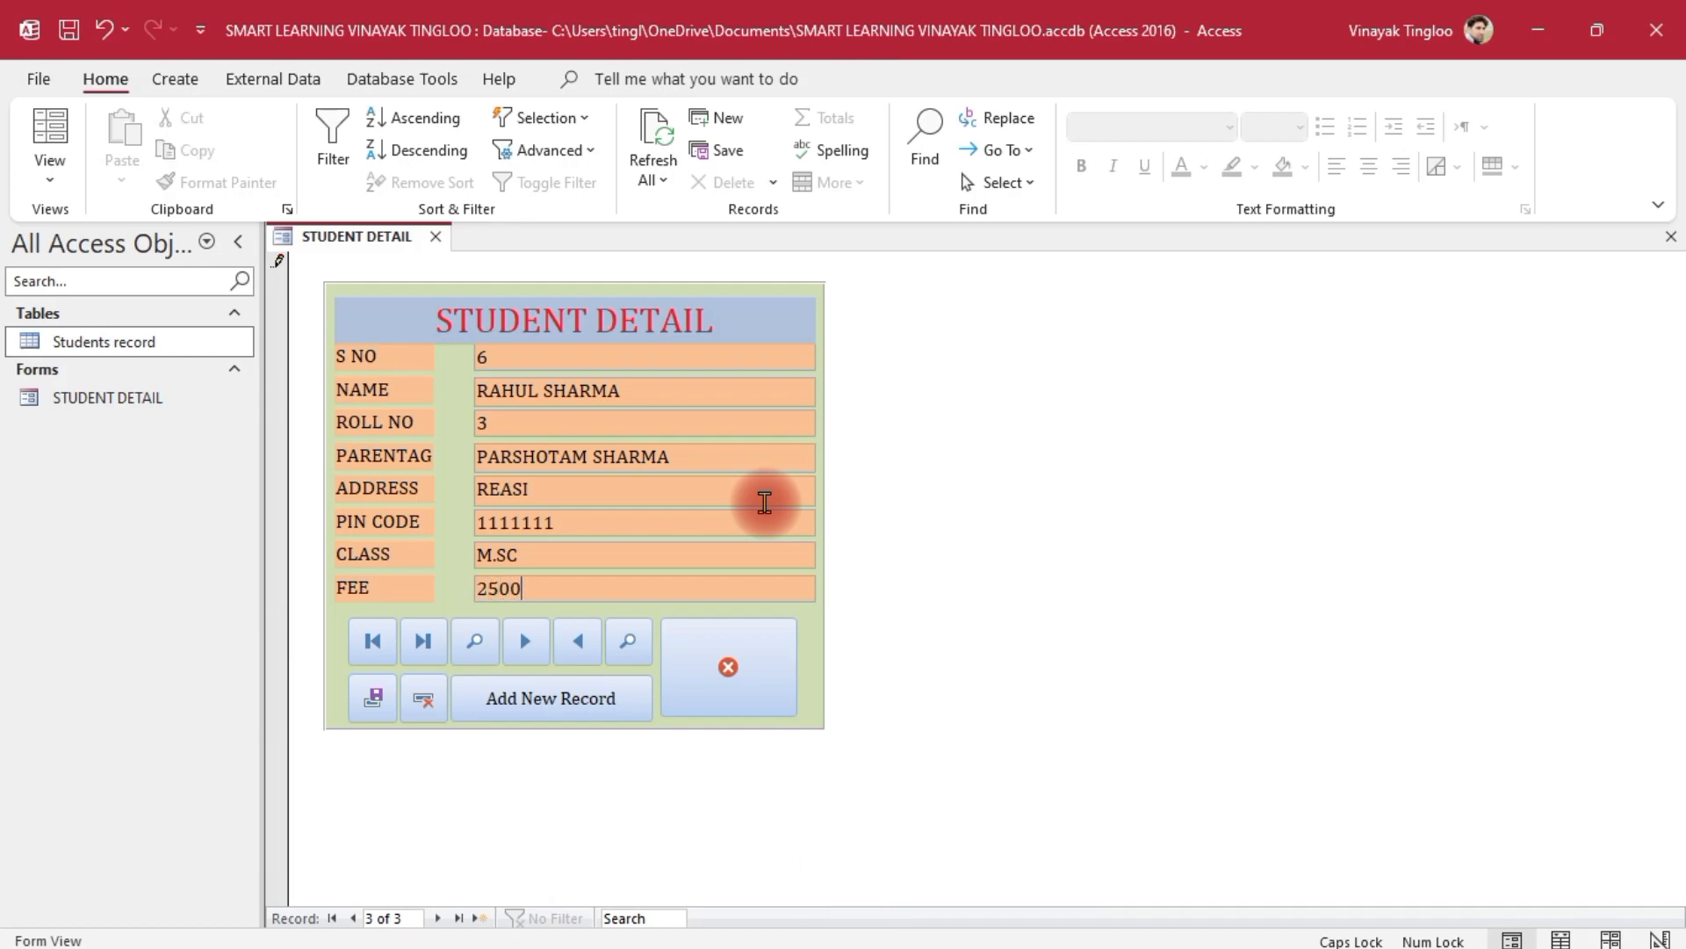
{"action": "left_click", "coordinate": [369, 694]}
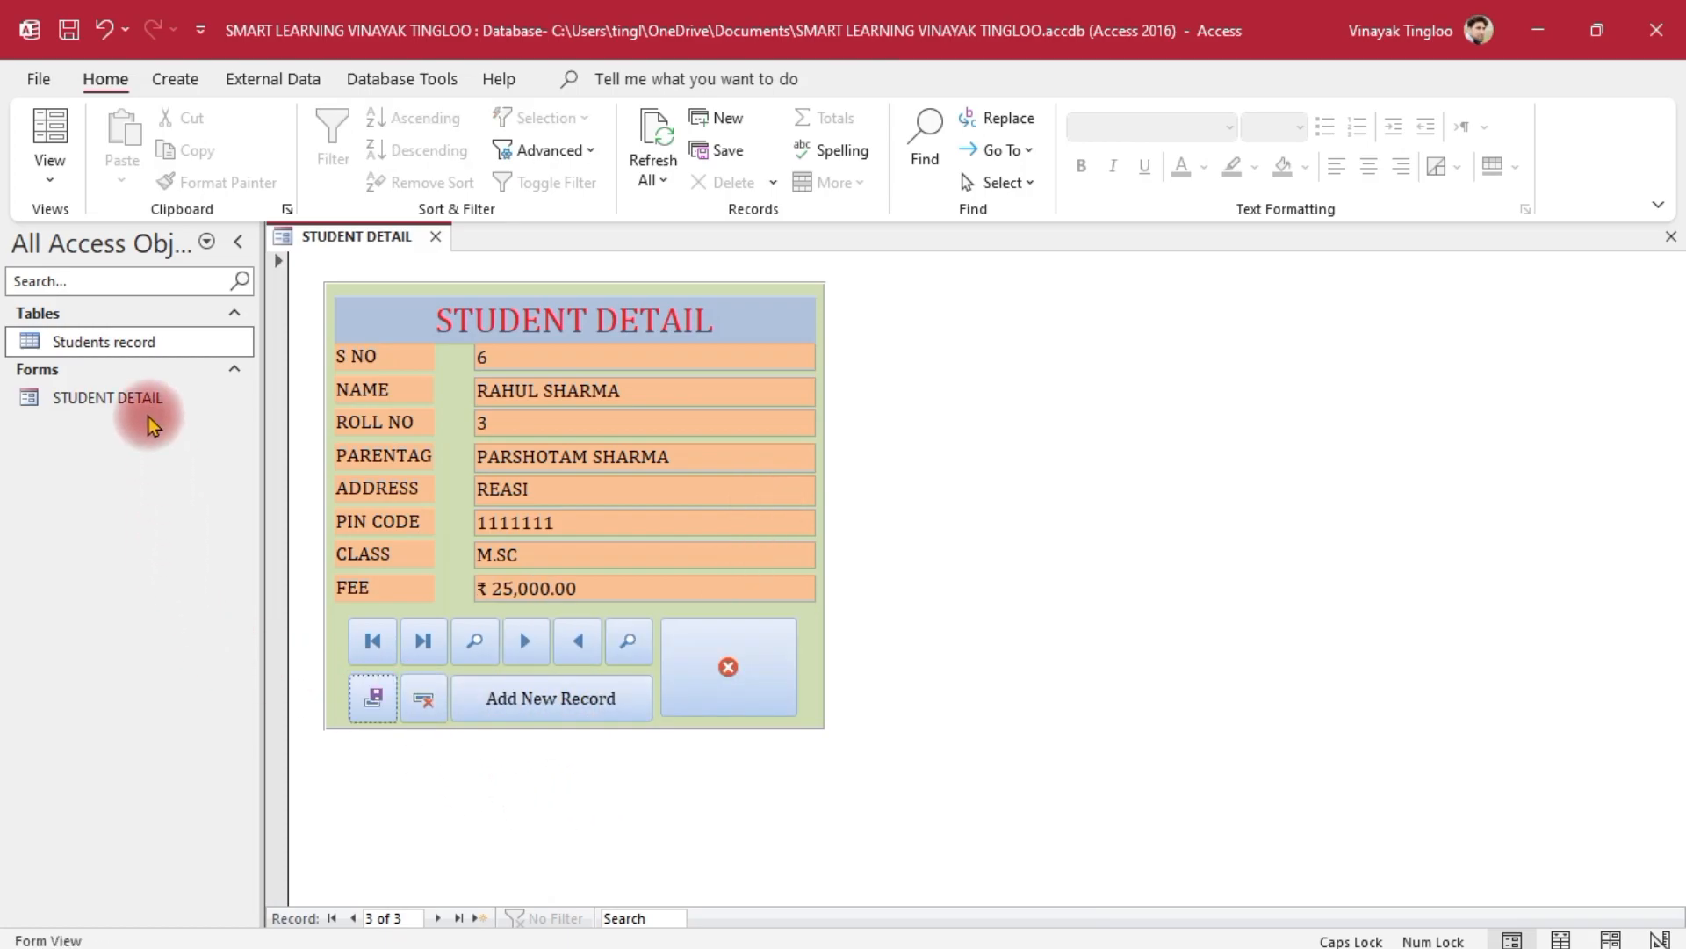
{"action": "double_click", "coordinate": [151, 341]}
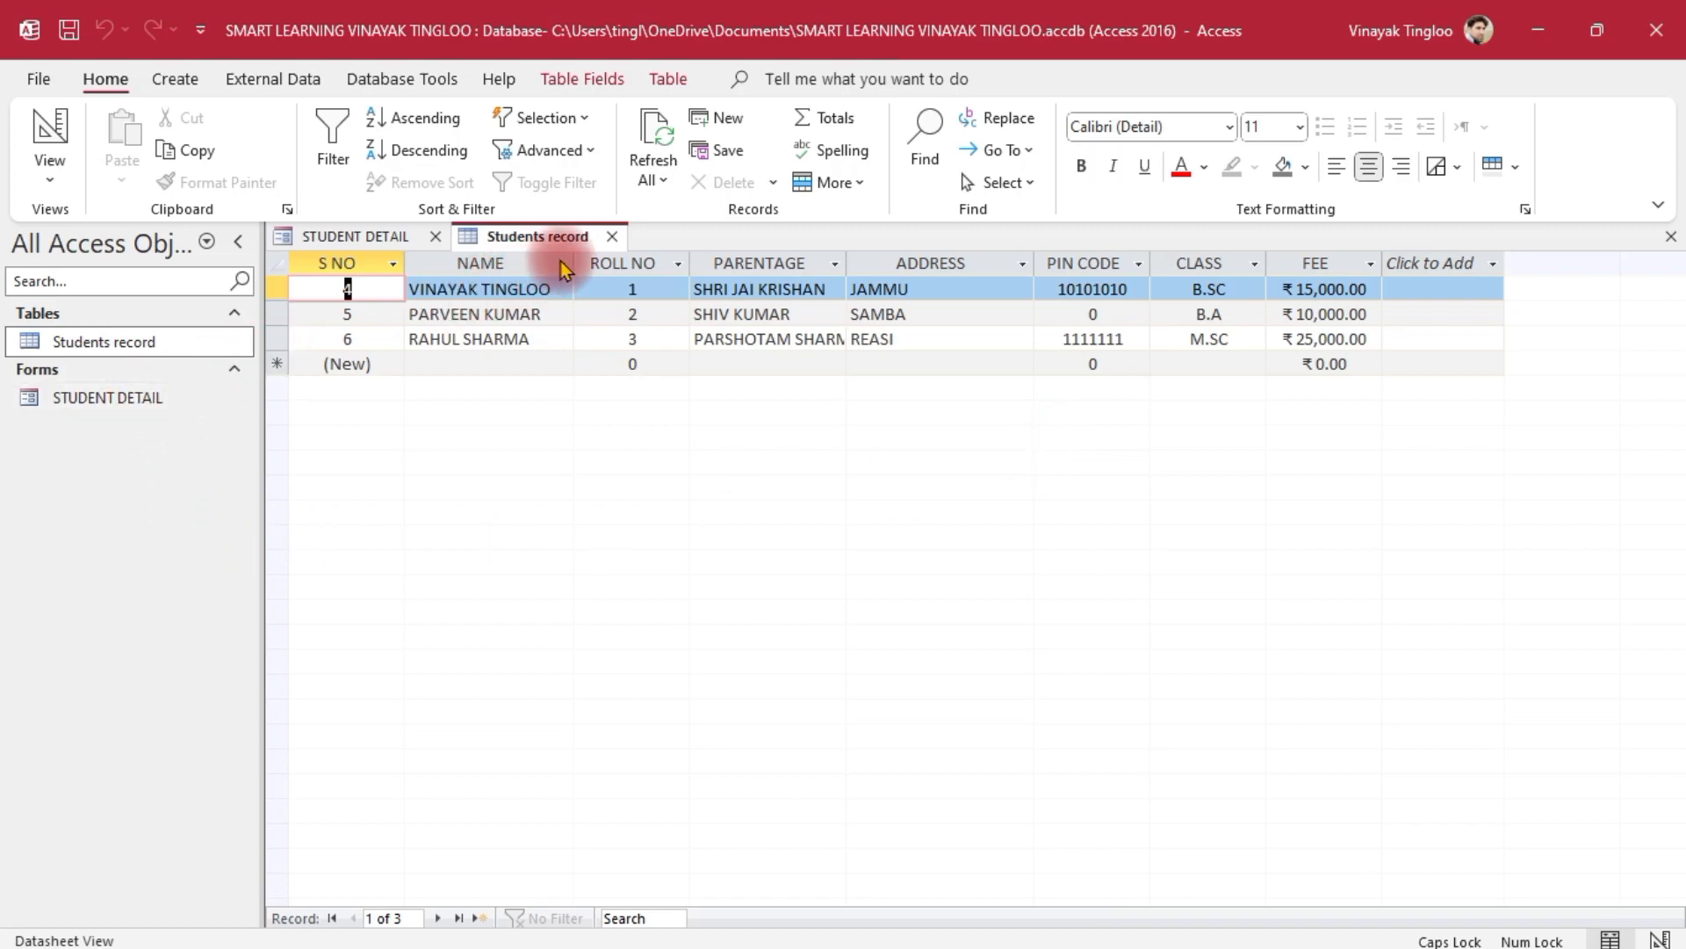
{"action": "left_click", "coordinate": [617, 238]}
{"action": "left_click", "coordinate": [130, 404]}
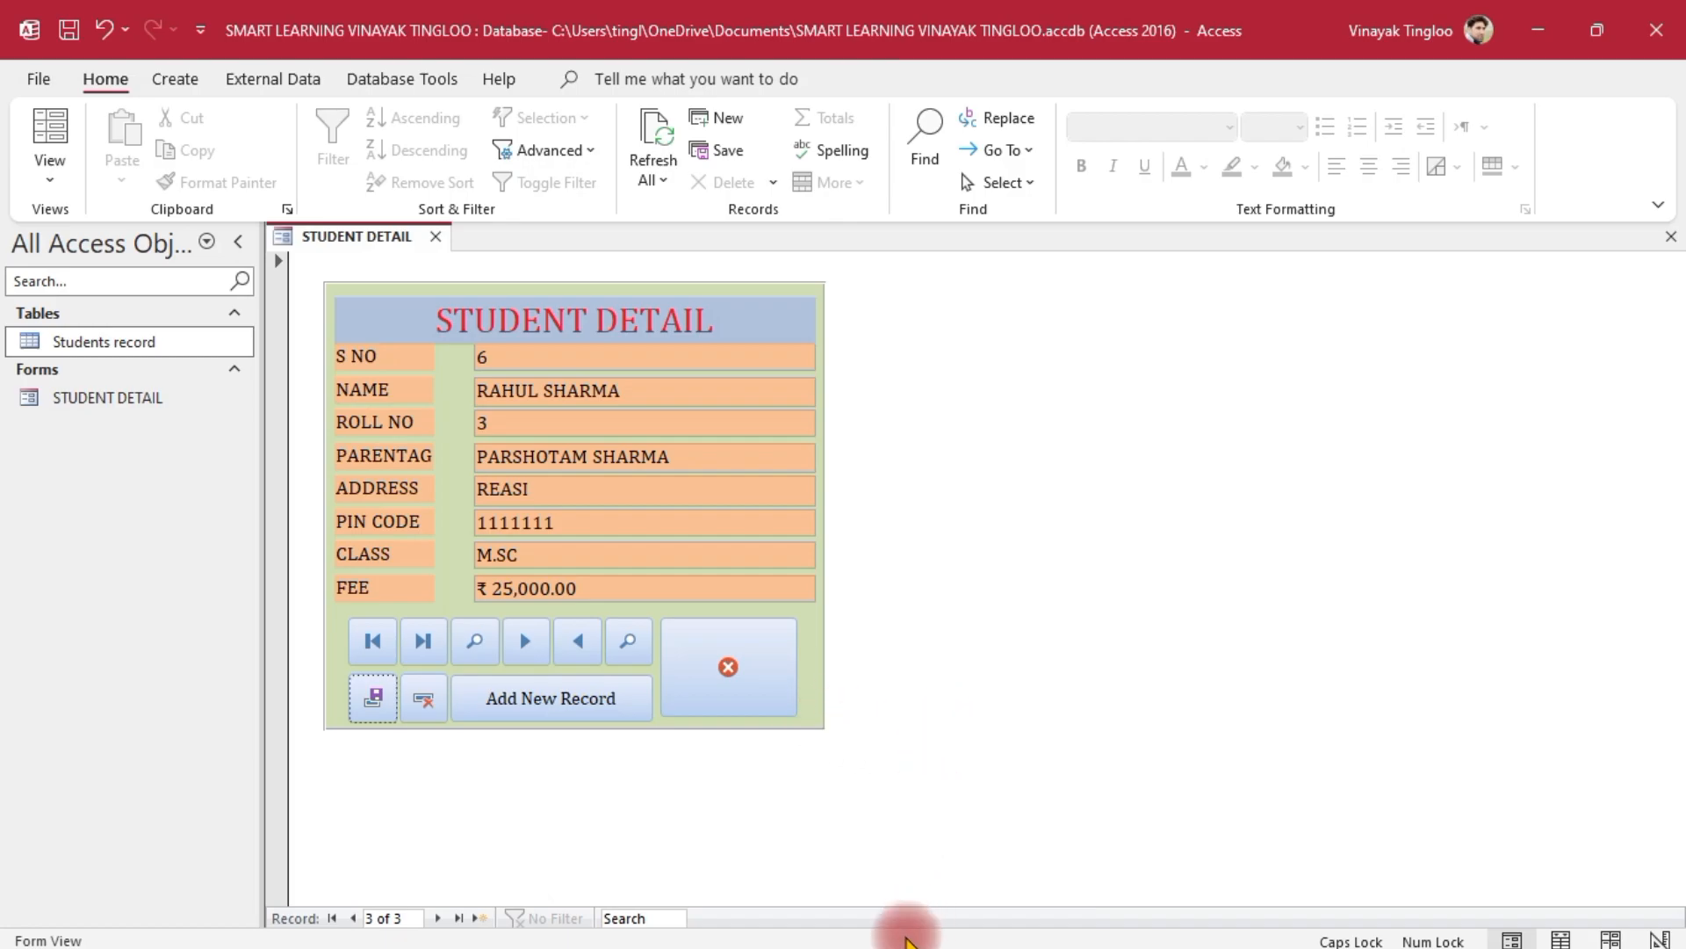
{"action": "left_click", "coordinate": [372, 640]}
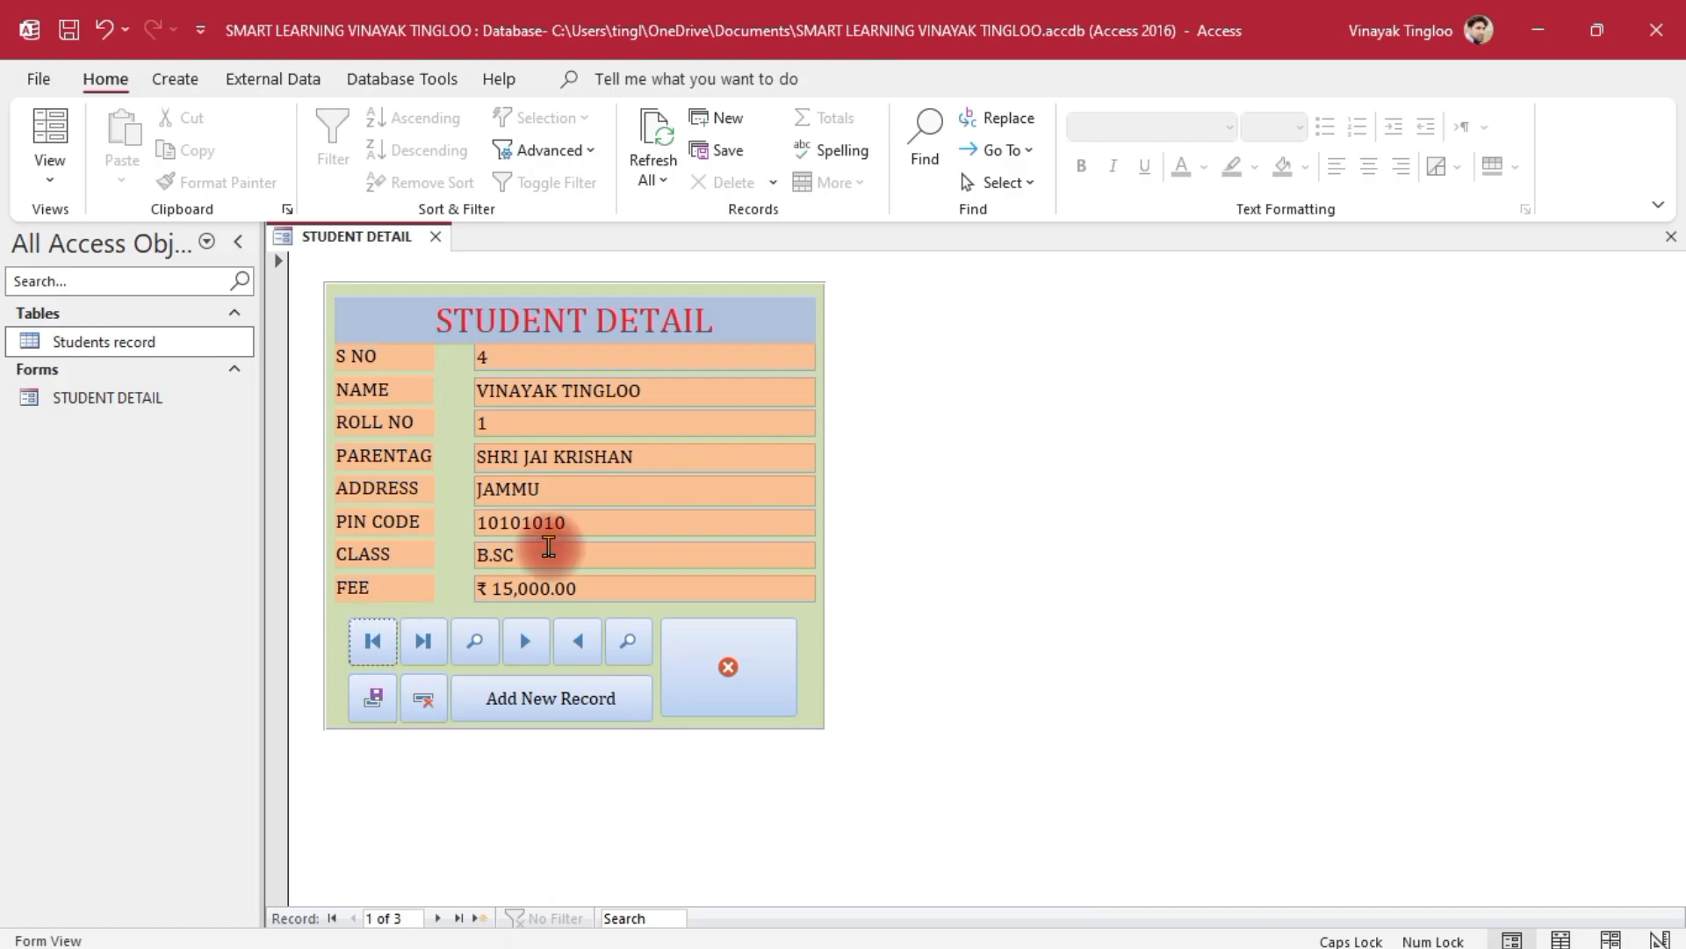
{"action": "left_click", "coordinate": [425, 642]}
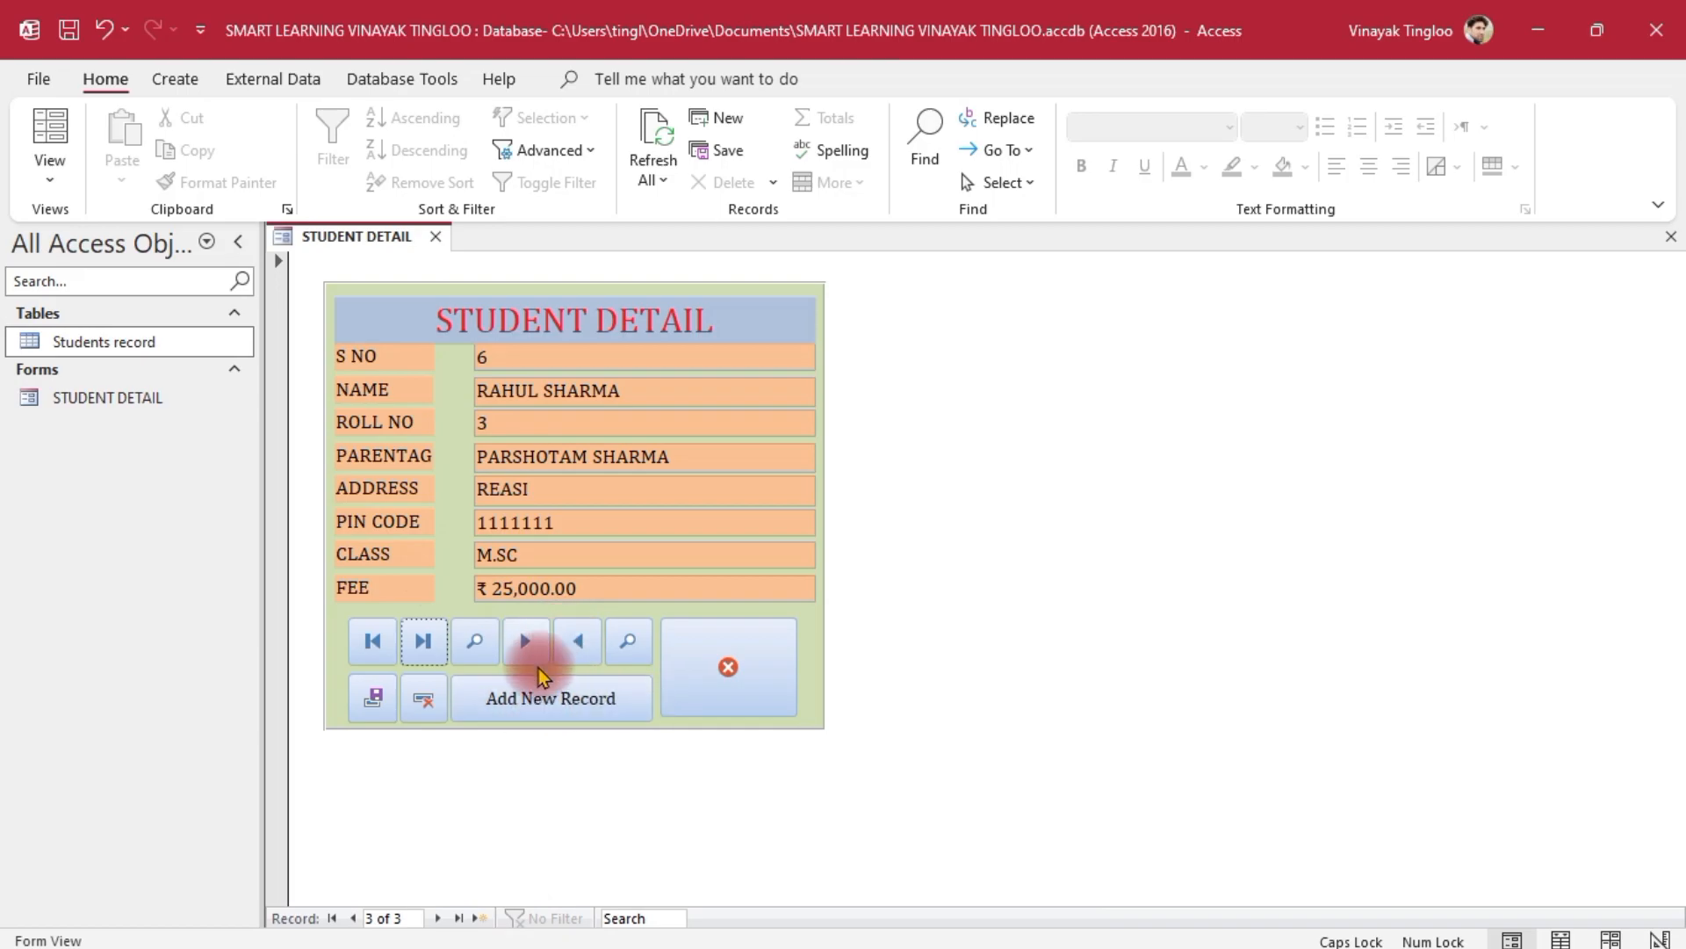
{"action": "left_click", "coordinate": [579, 650]}
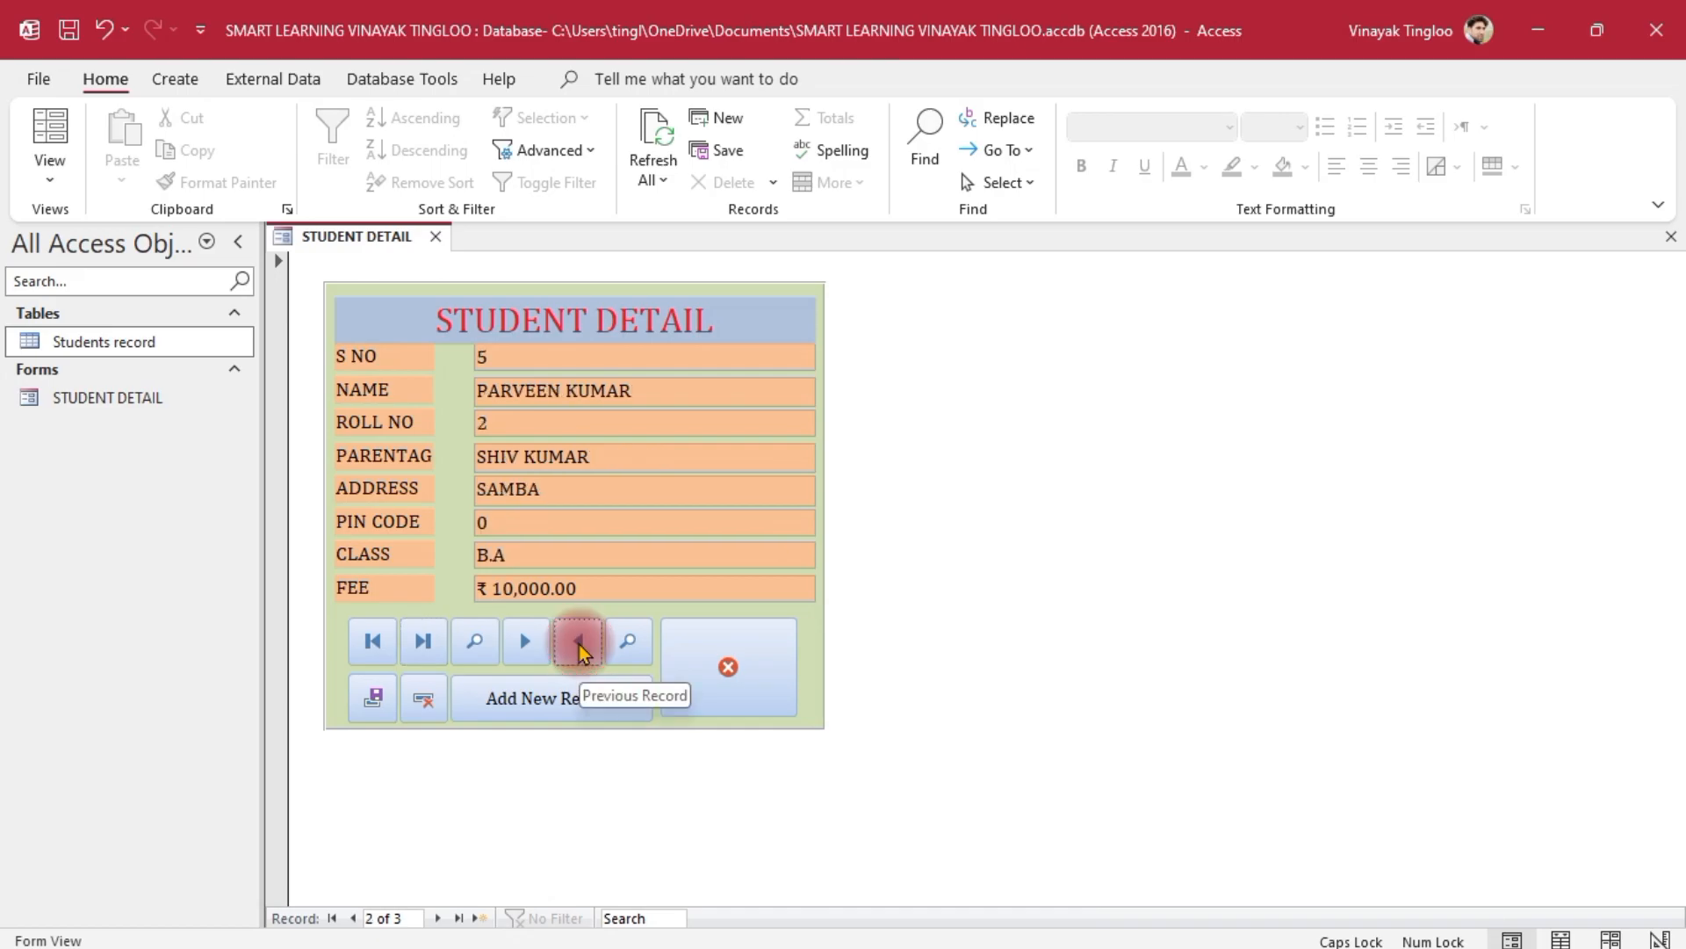
{"action": "left_click", "coordinate": [578, 650]}
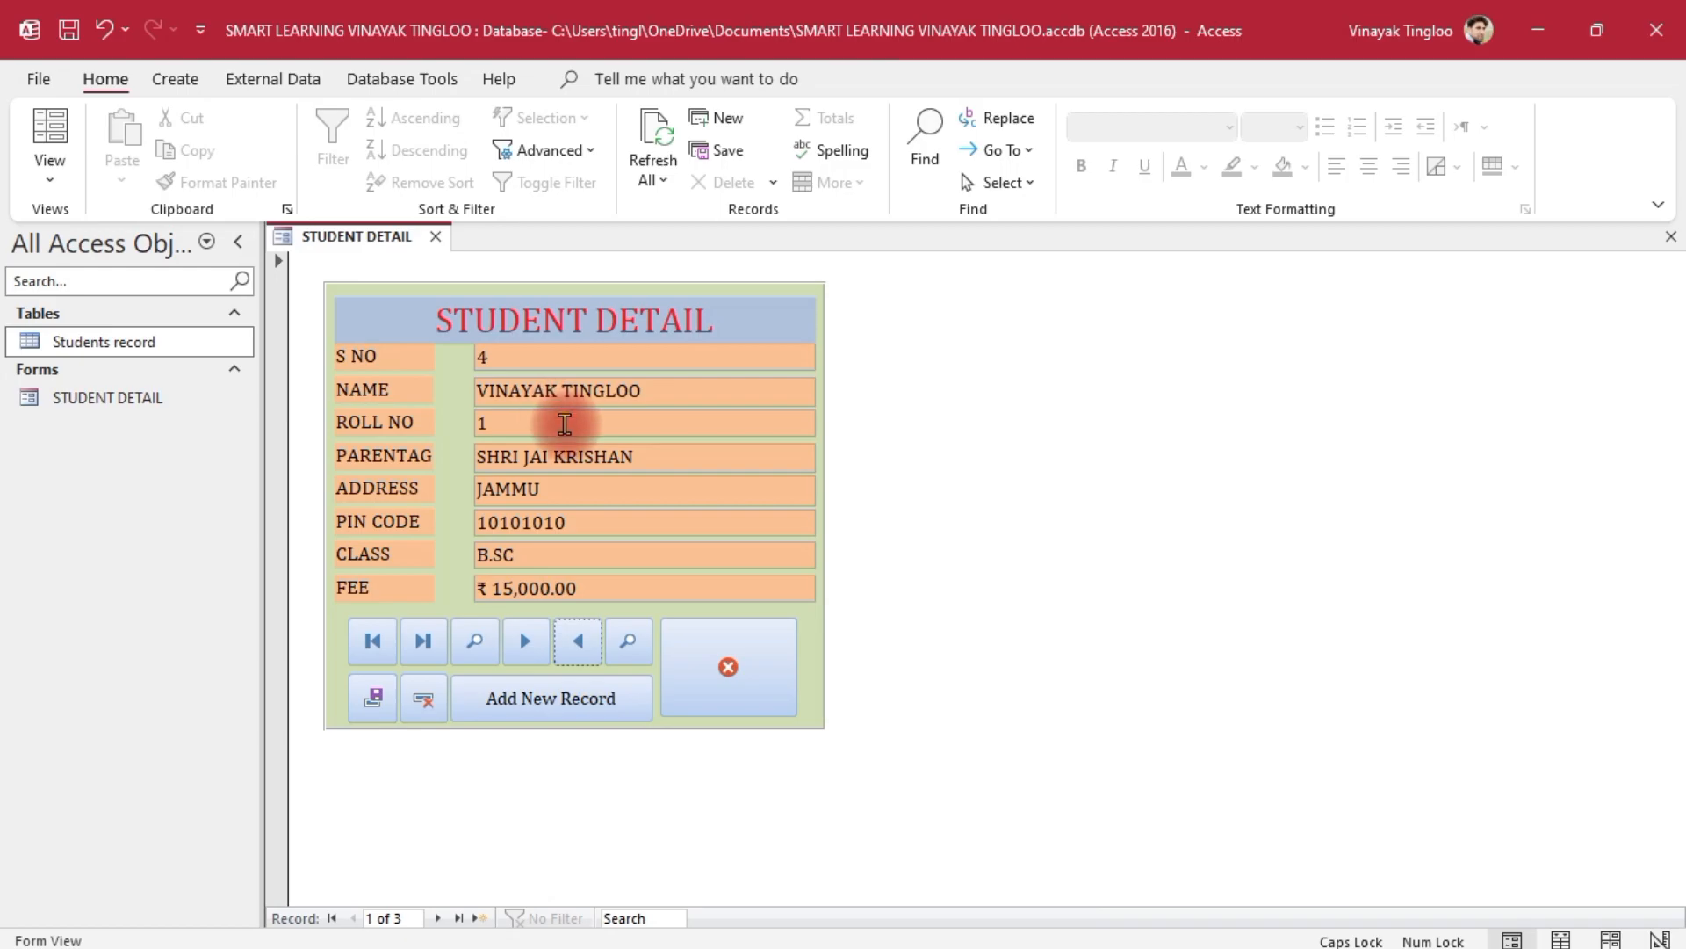
{"action": "left_click", "coordinate": [527, 650]}
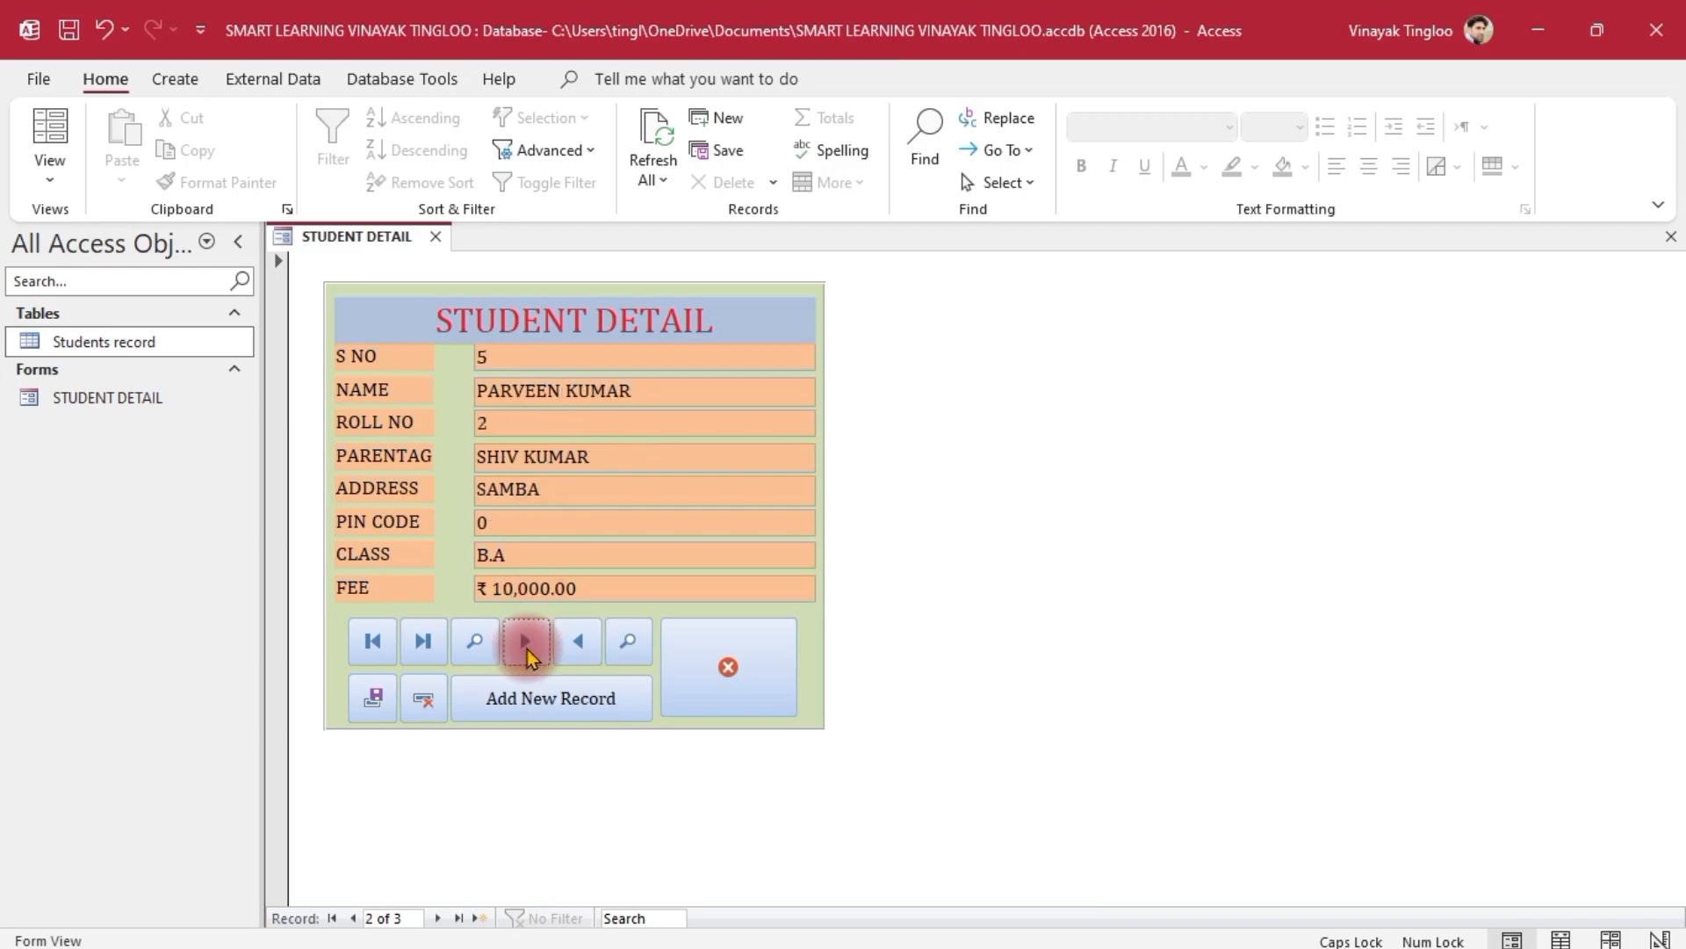
{"action": "left_click", "coordinate": [522, 648]}
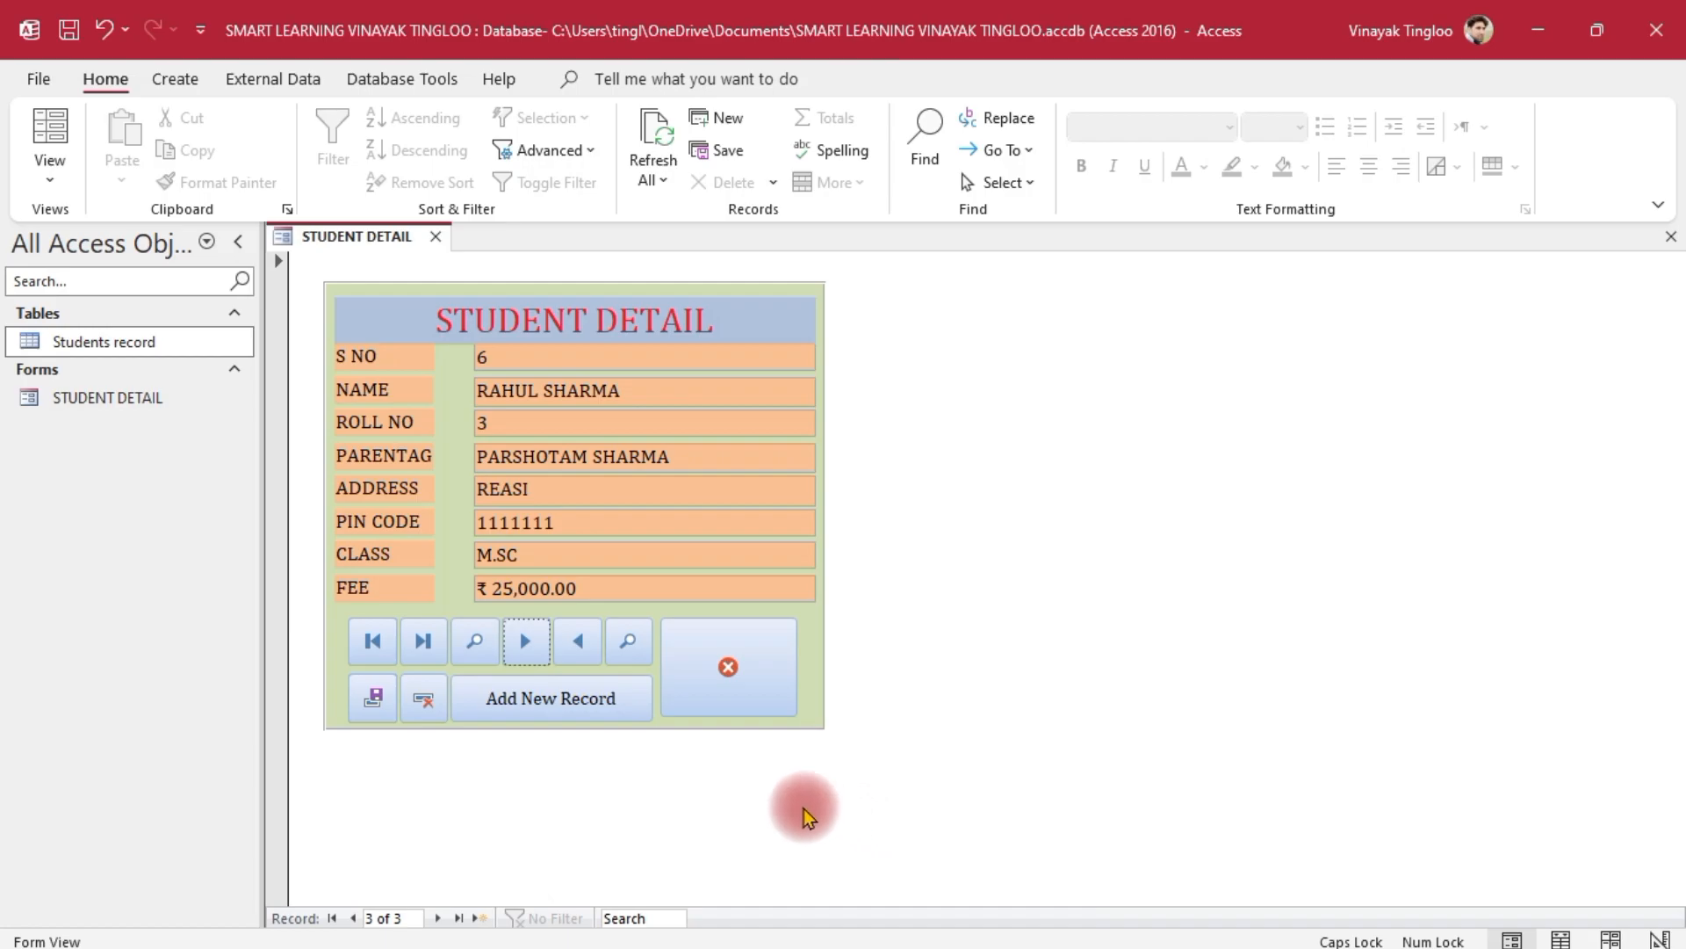
Use Find to search for the first student's full name, then close the Find dialog
{"action": "left_click", "coordinate": [474, 640]}
{"action": "left_click", "coordinate": [758, 546]}
{"action": "left_click_drag", "start_coordinate": [758, 547], "coordinate": [608, 561]}
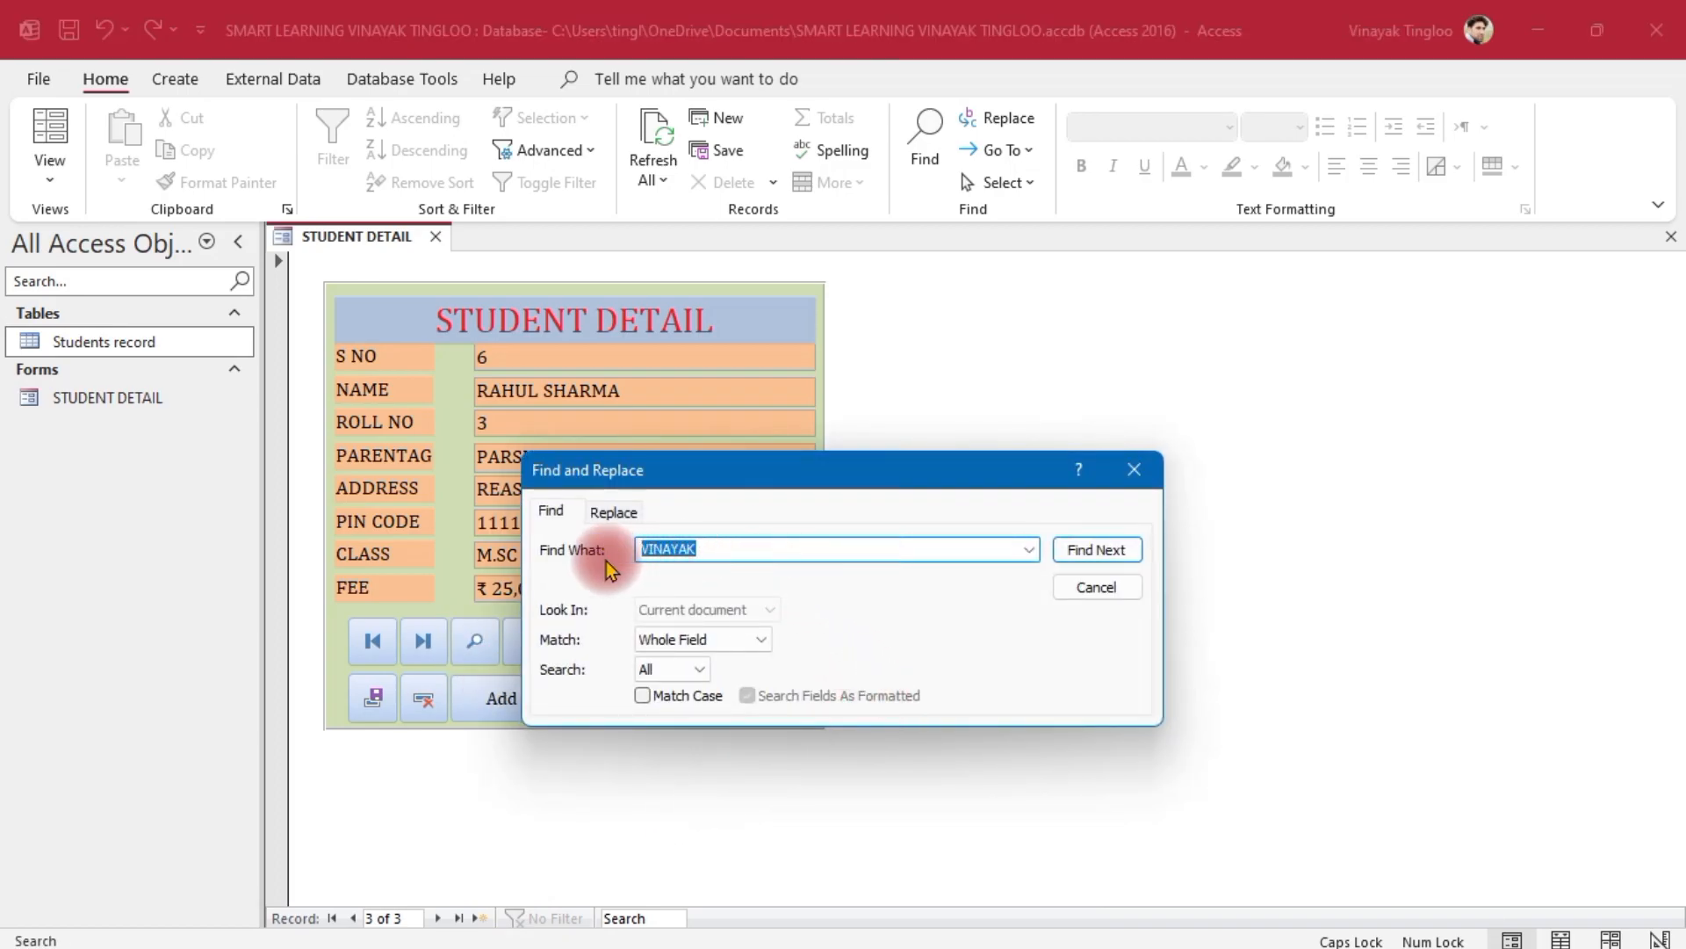
{"action": "key", "text": "Right"}
{"action": "type", "text": "TINGLOO"}
{"action": "key", "text": "Return"}
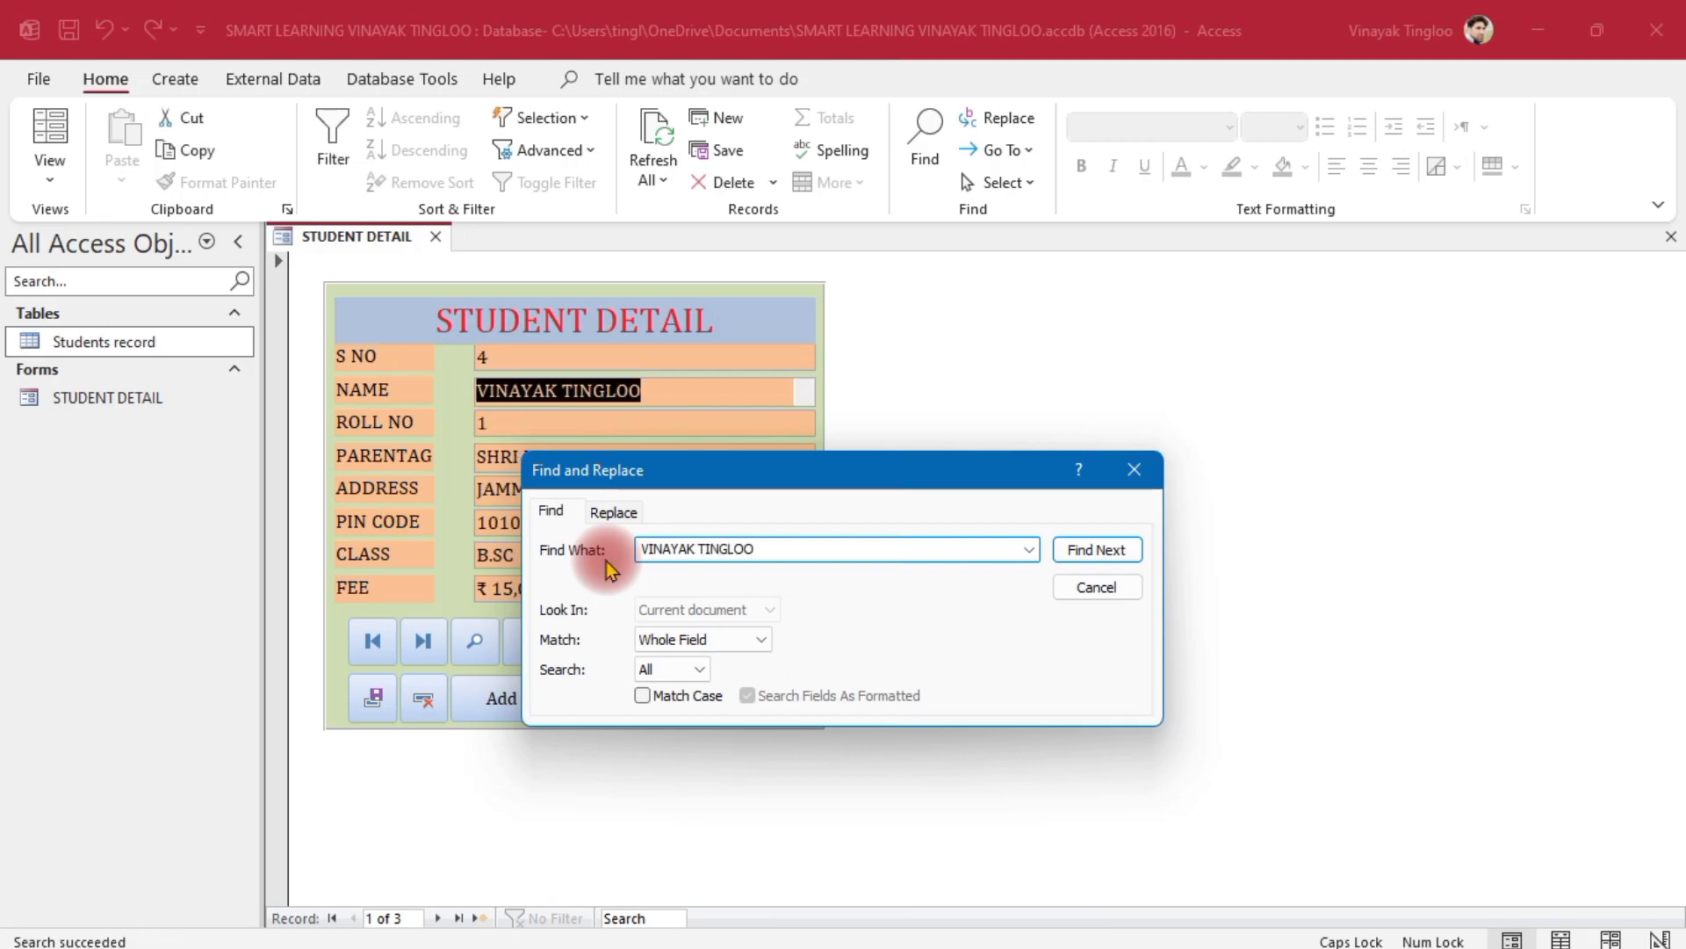
{"action": "left_click", "coordinate": [1152, 485]}
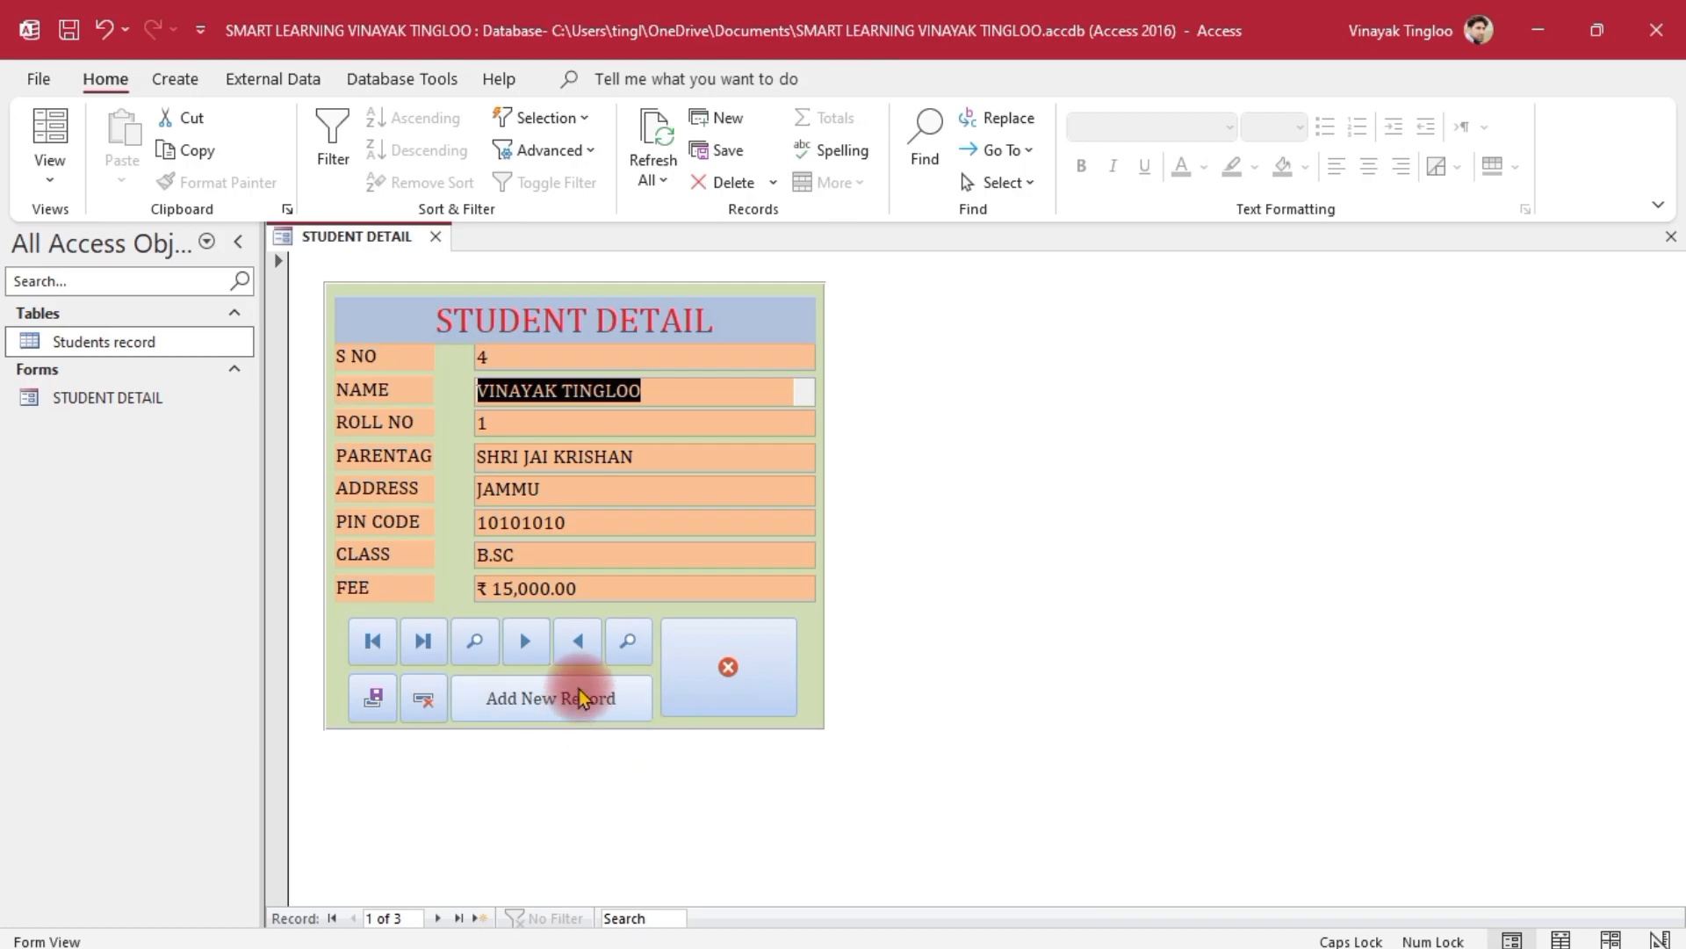
Go to the last record (S NO 6) and delete it, confirming with Yes
{"action": "left_click", "coordinate": [423, 650]}
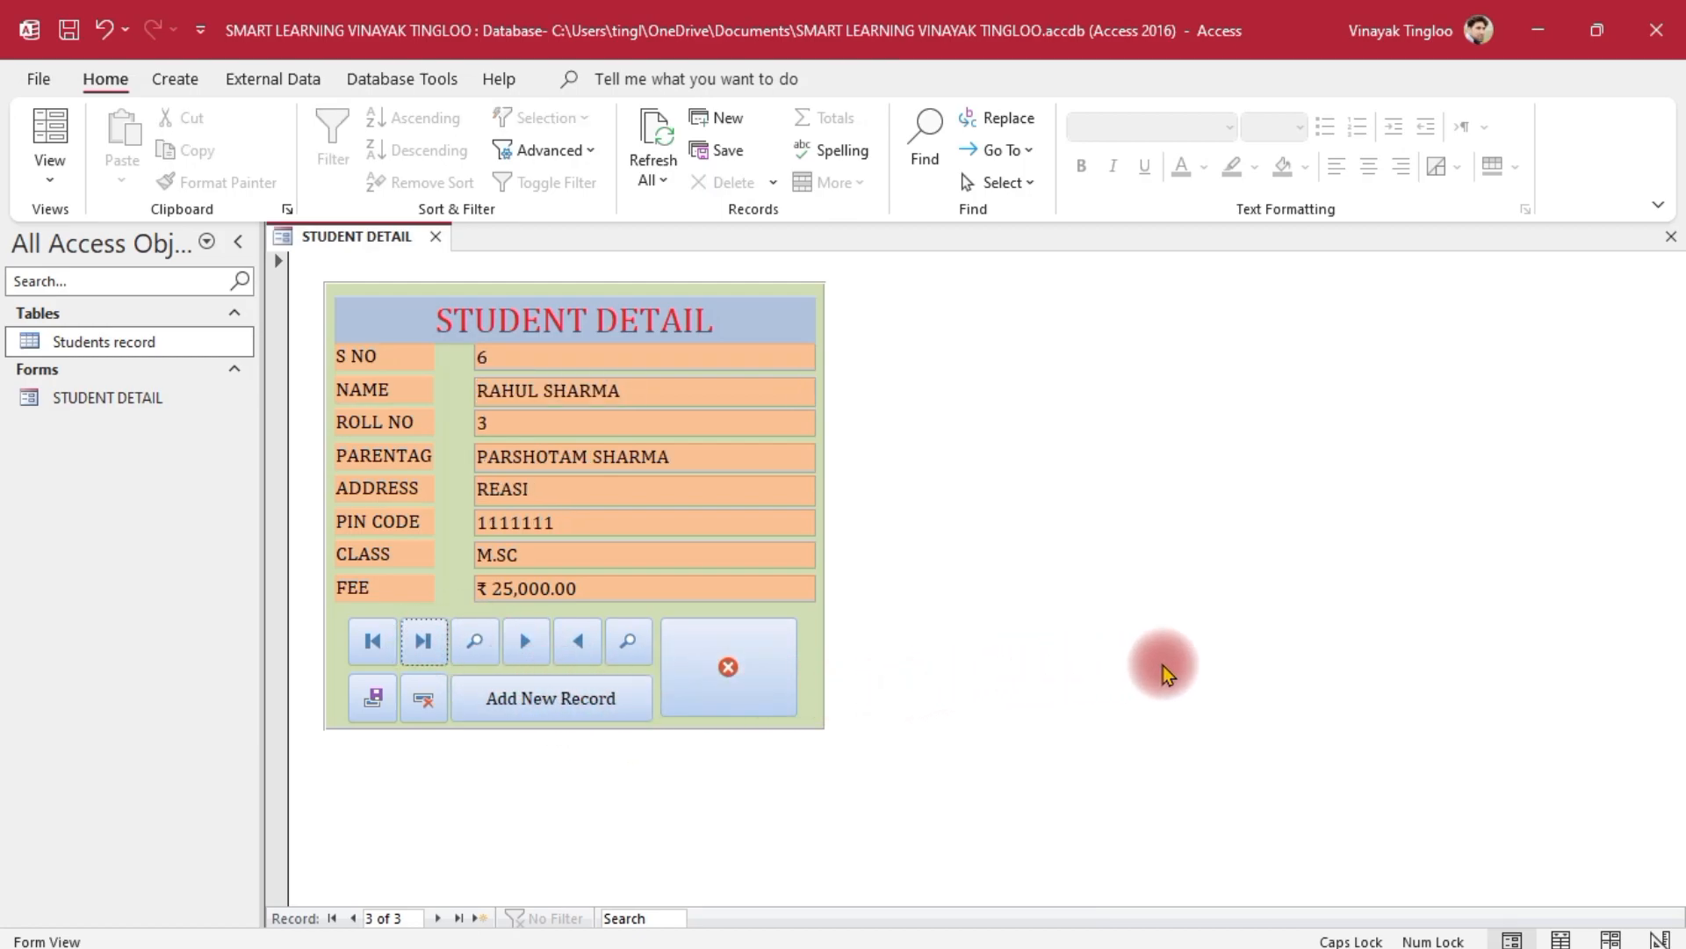
{"action": "left_click", "coordinate": [426, 703]}
{"action": "left_click", "coordinate": [791, 573]}
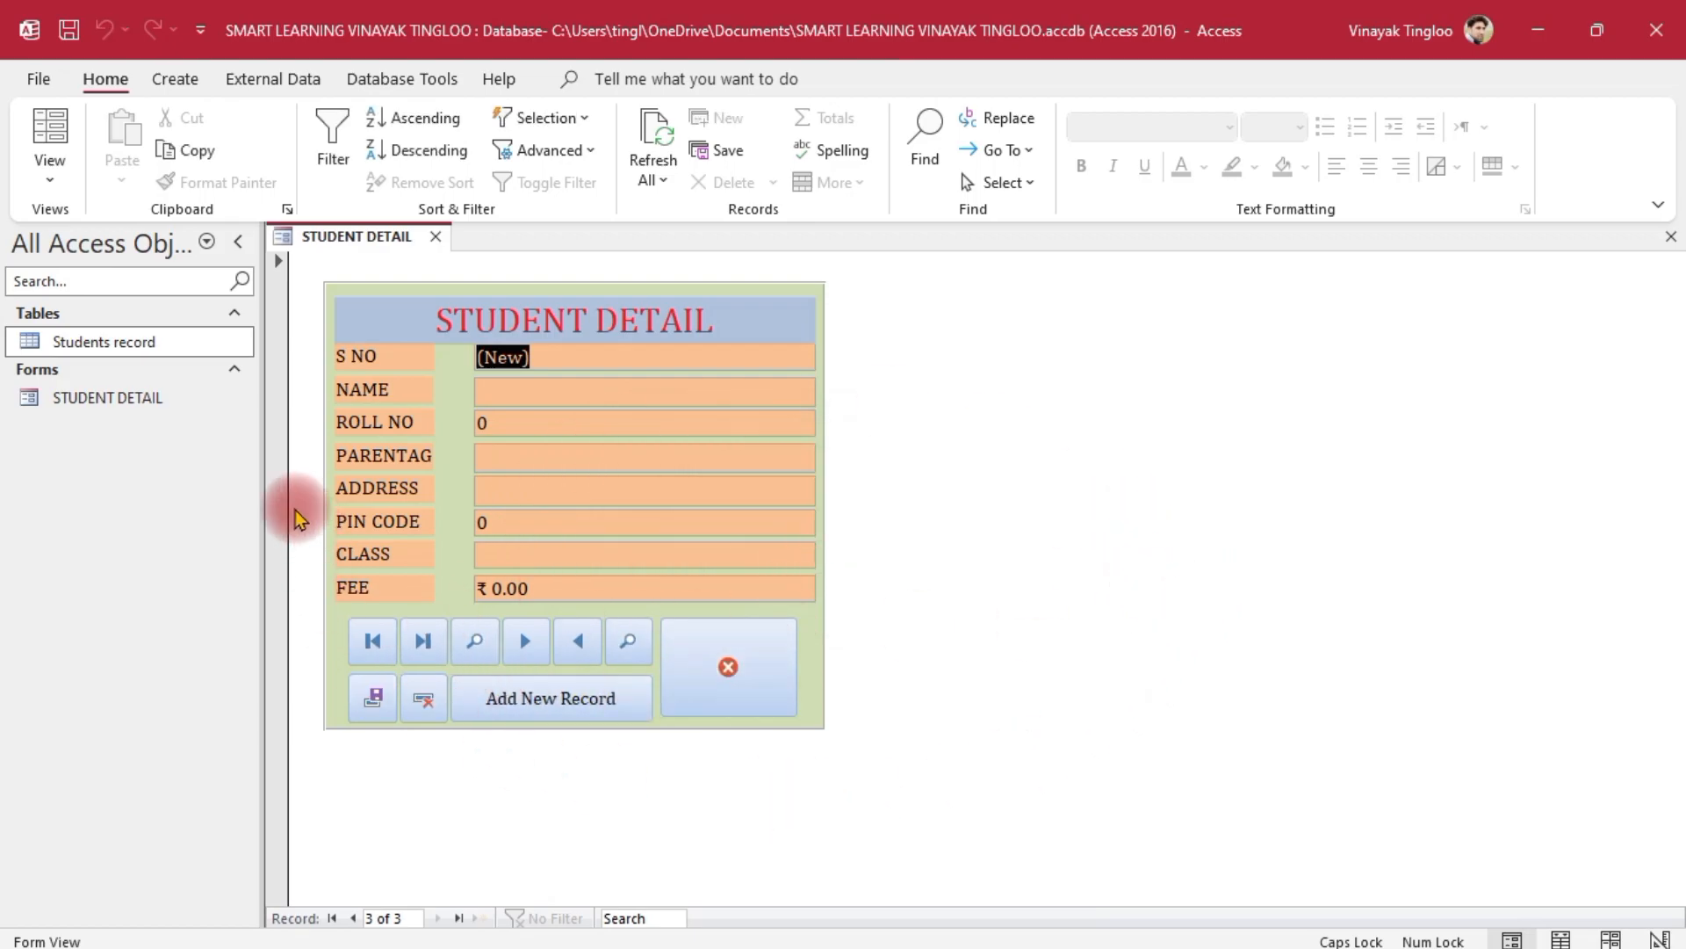
Verify the deletion in the Students record table, close it, and exit Access
{"action": "double_click", "coordinate": [120, 342]}
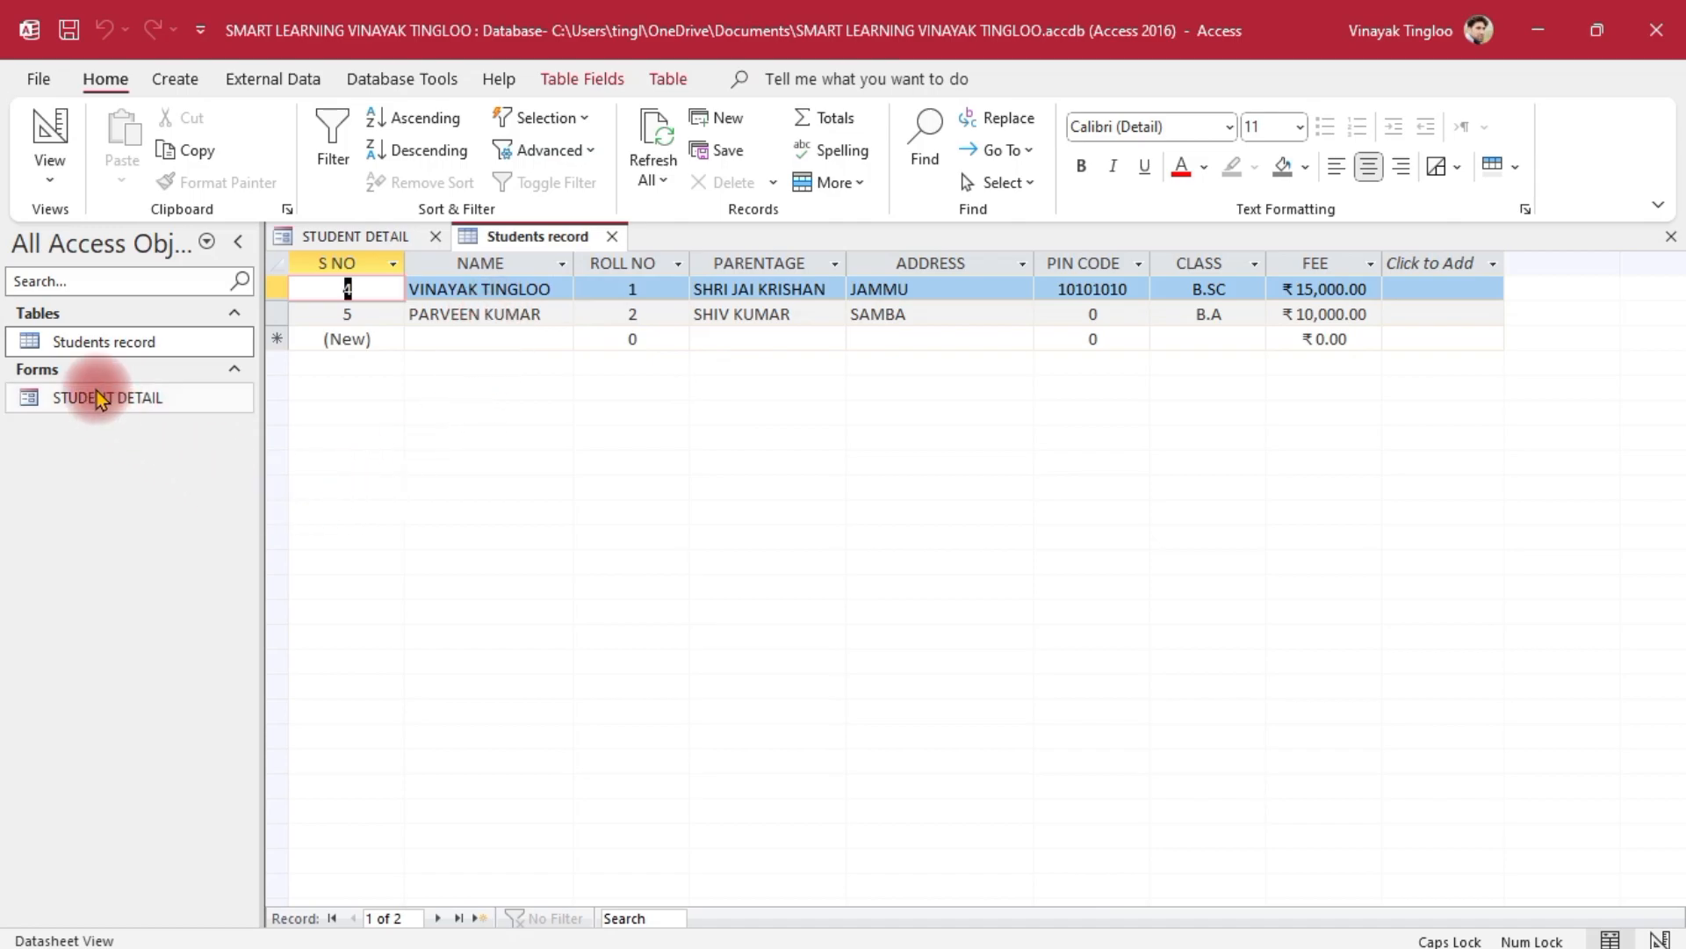
{"action": "left_click", "coordinate": [353, 238]}
{"action": "left_click", "coordinate": [529, 357]}
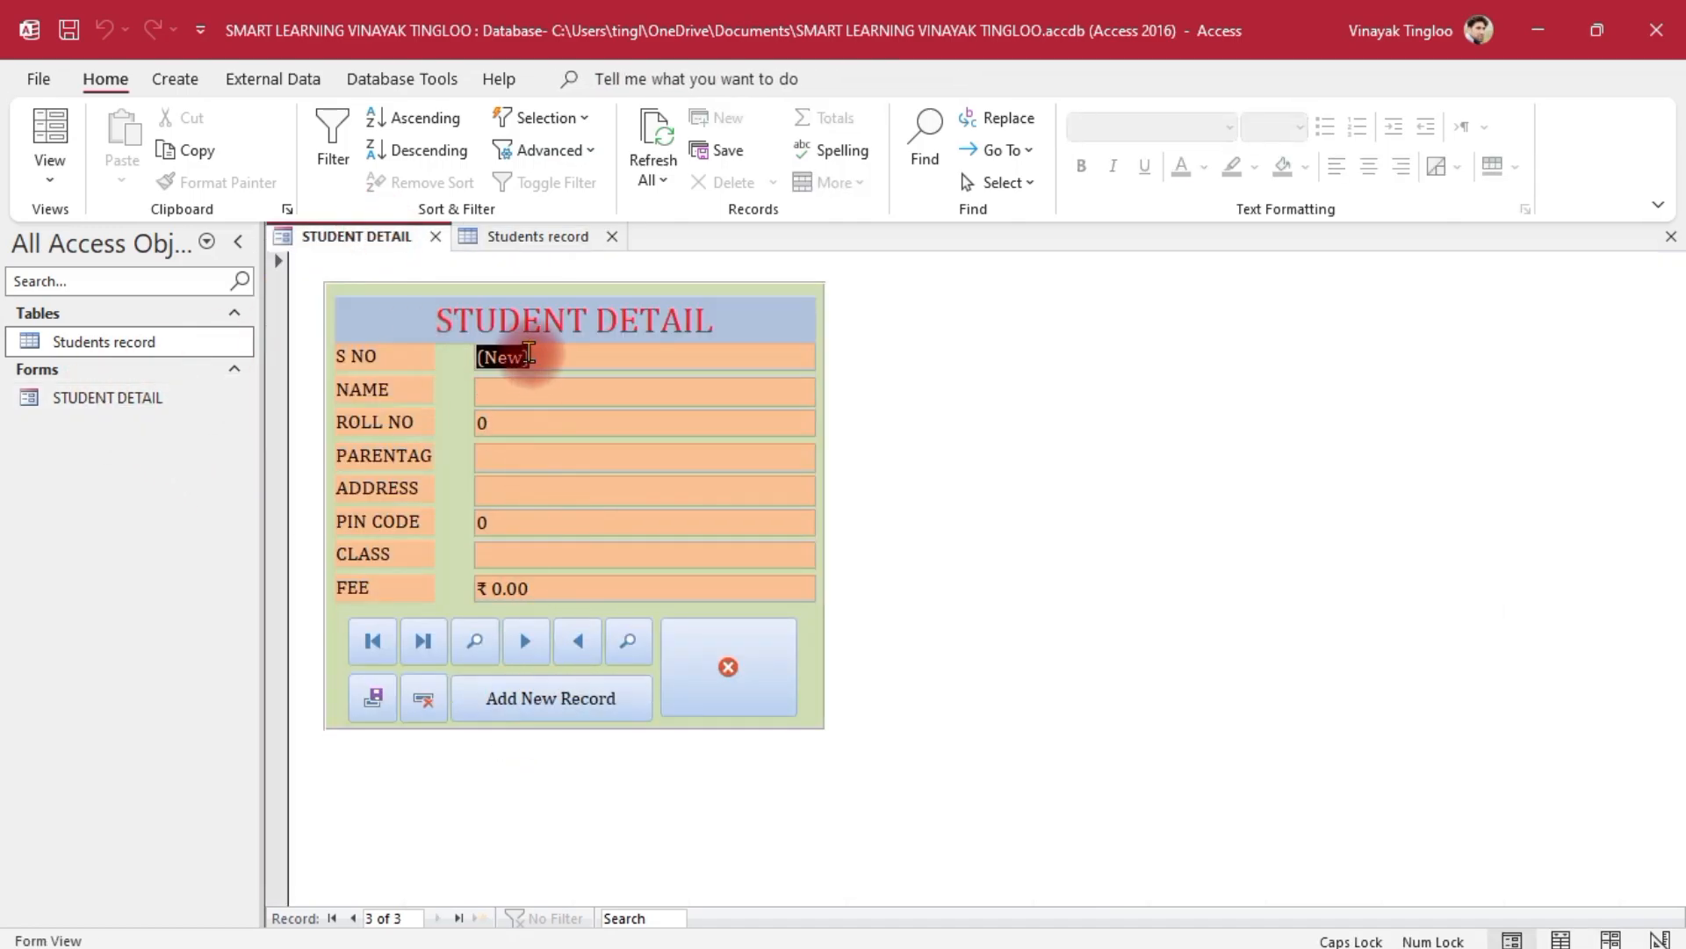
{"action": "left_click", "coordinate": [612, 236]}
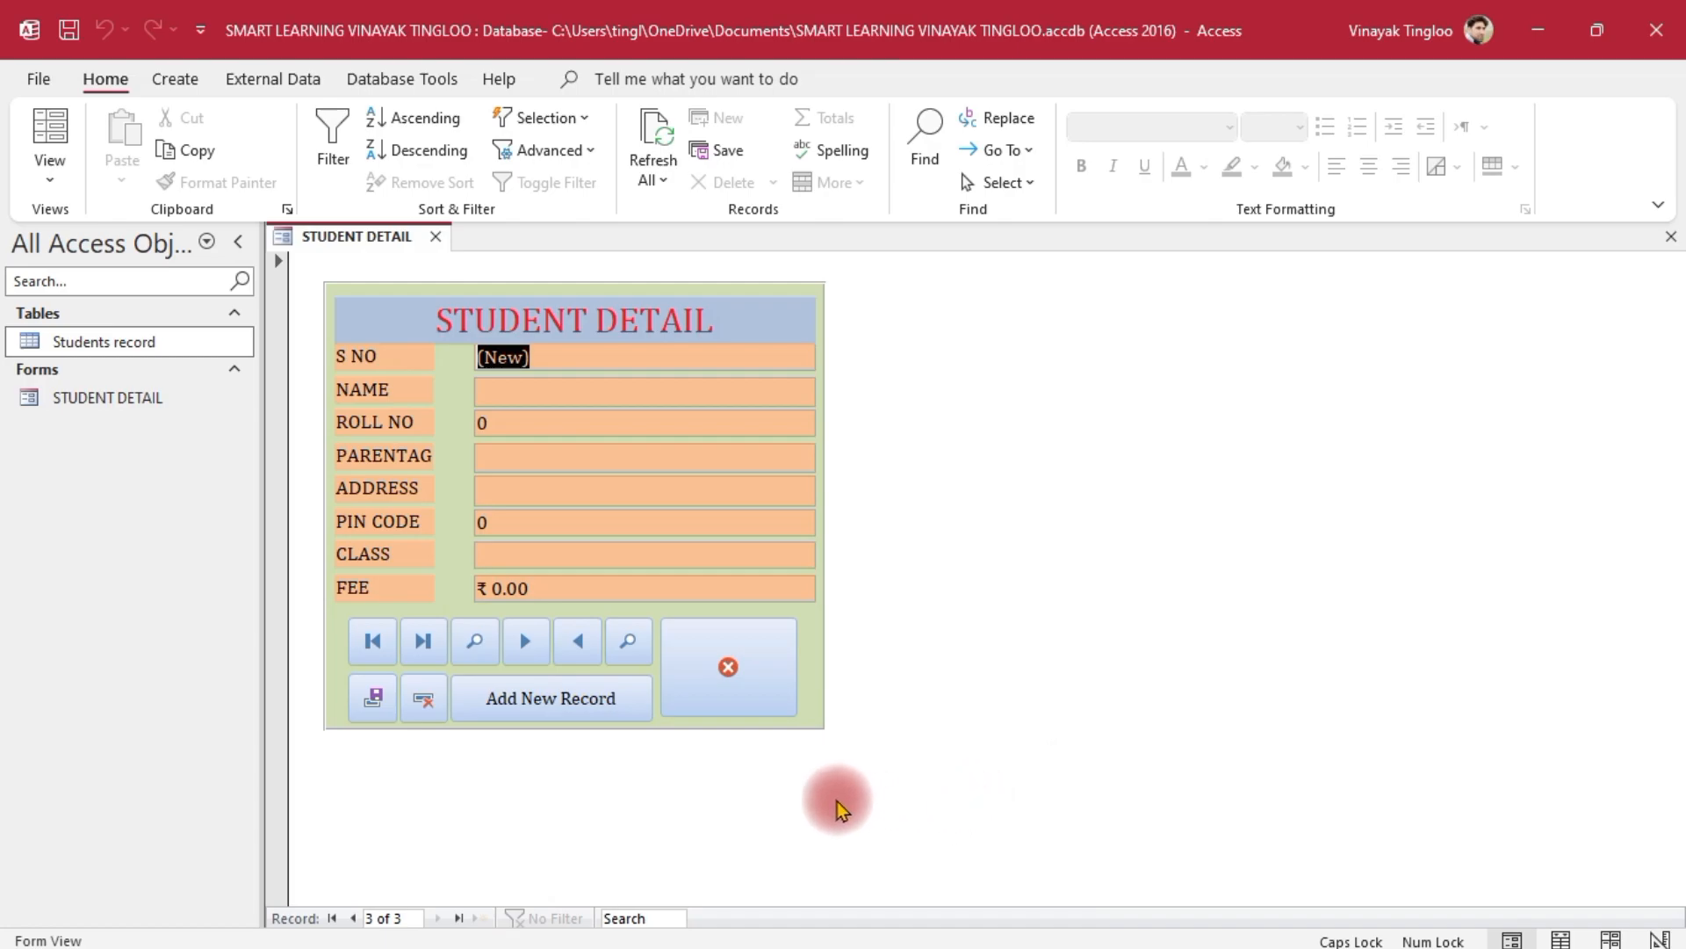
{"action": "left_click", "coordinate": [734, 663]}
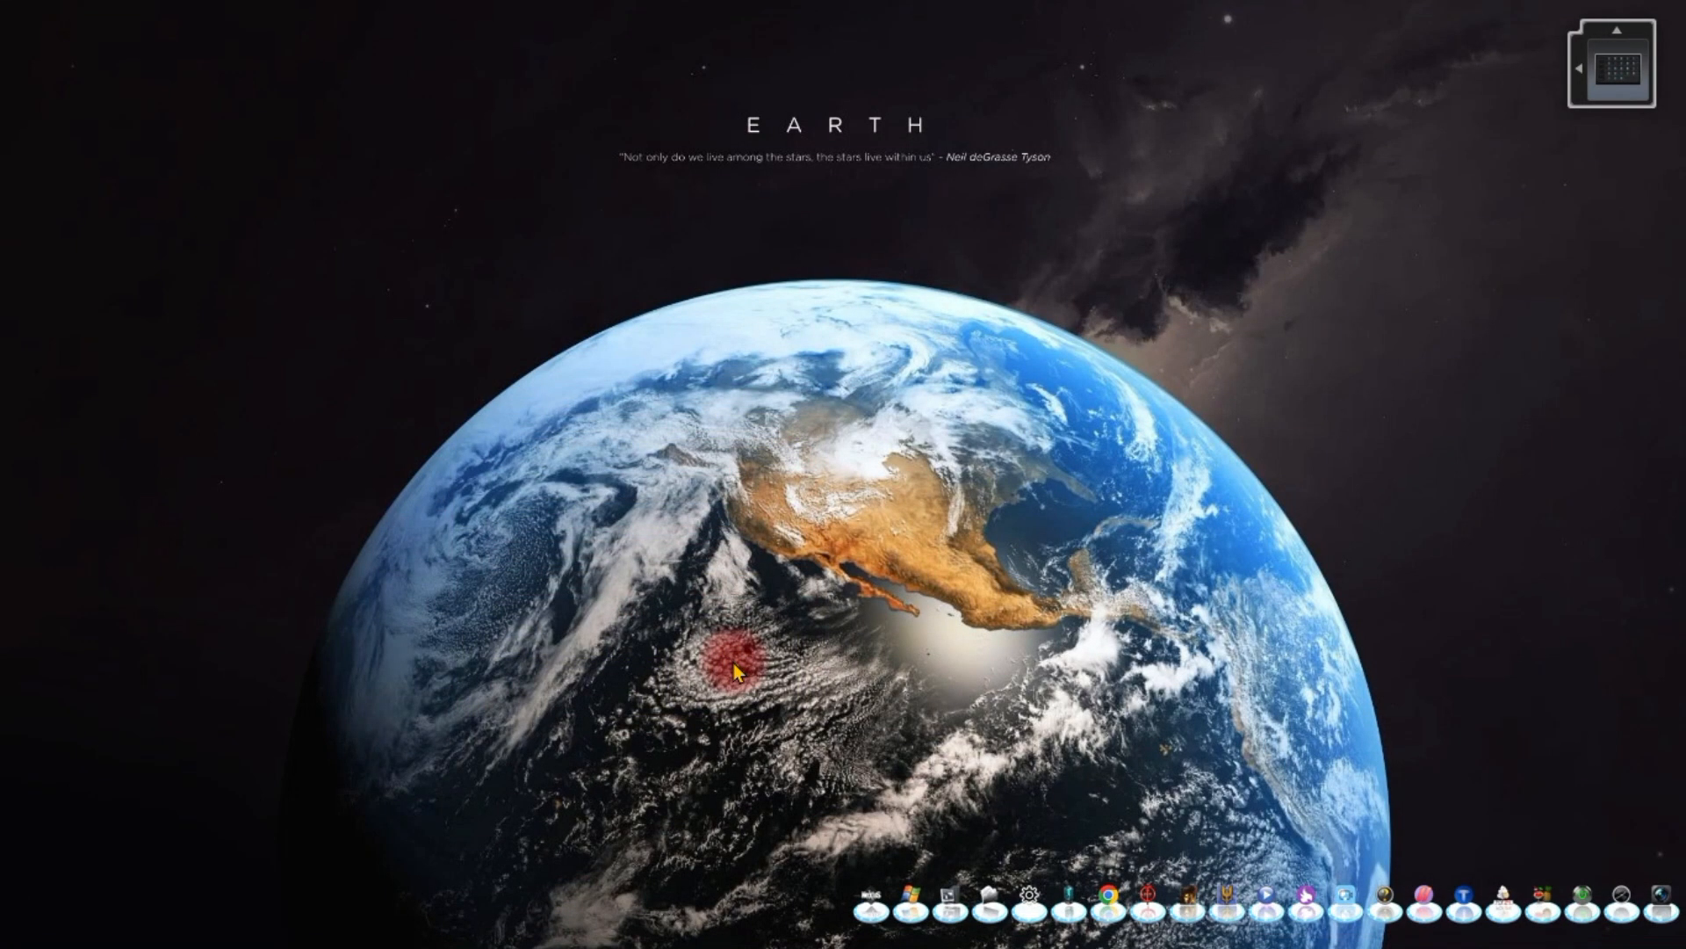